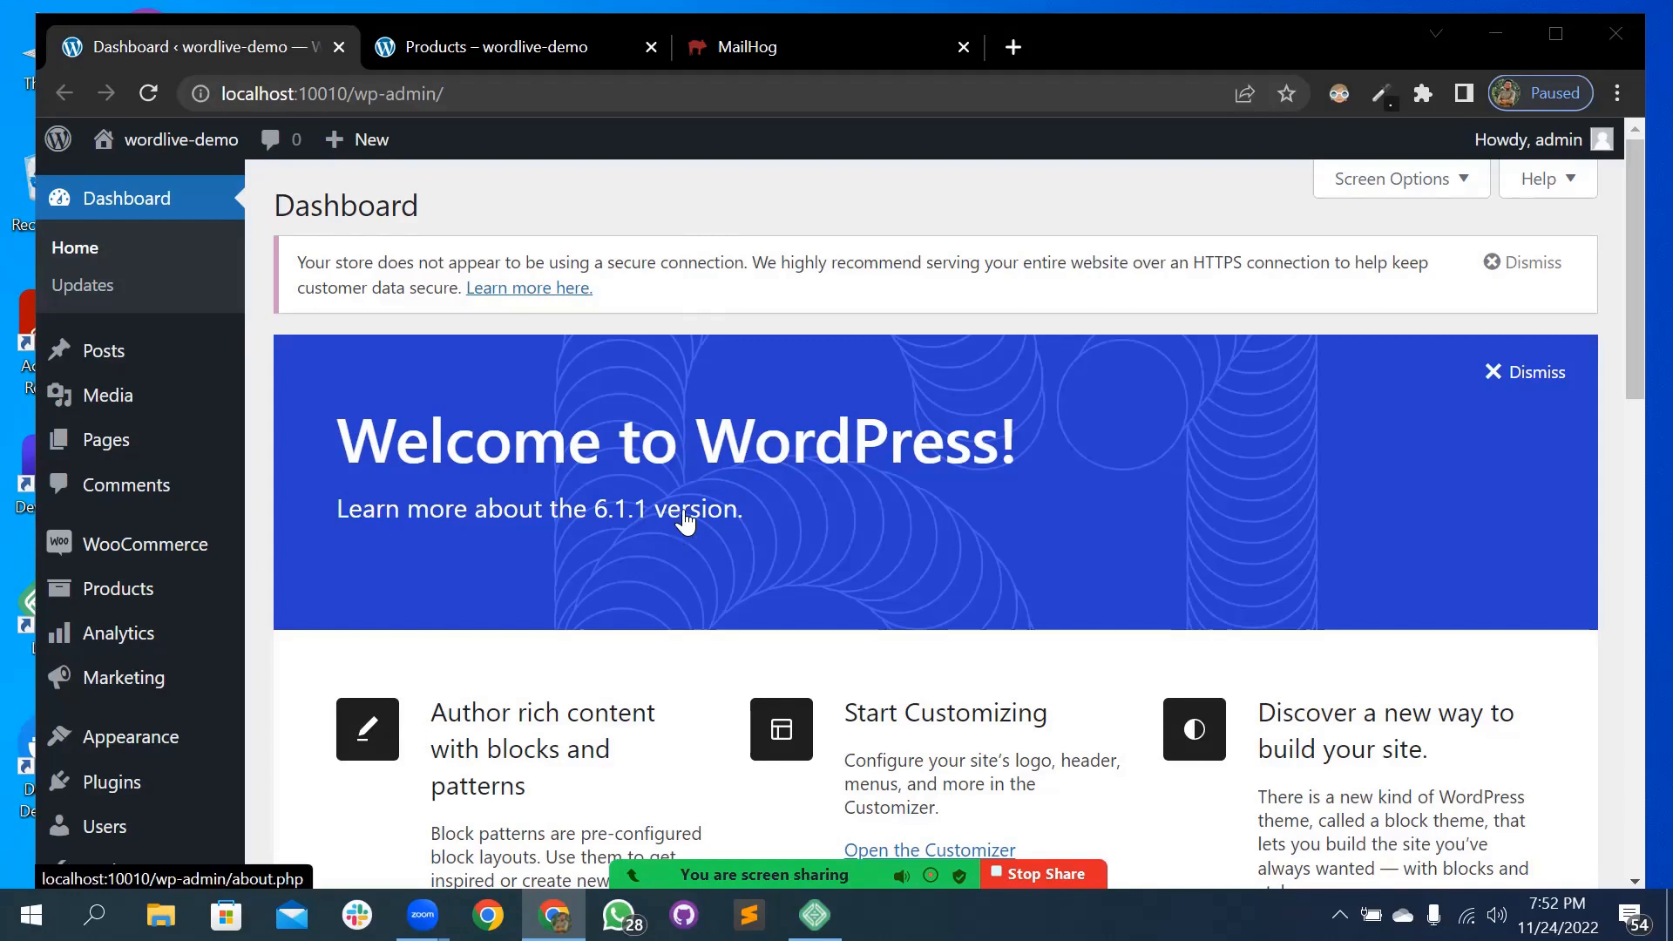
- Look over the WordPress admin dashboard and the shop's product listing
{"action": "scroll", "coordinate": [749, 496], "scroll_direction": "down", "scroll_amount": 2}
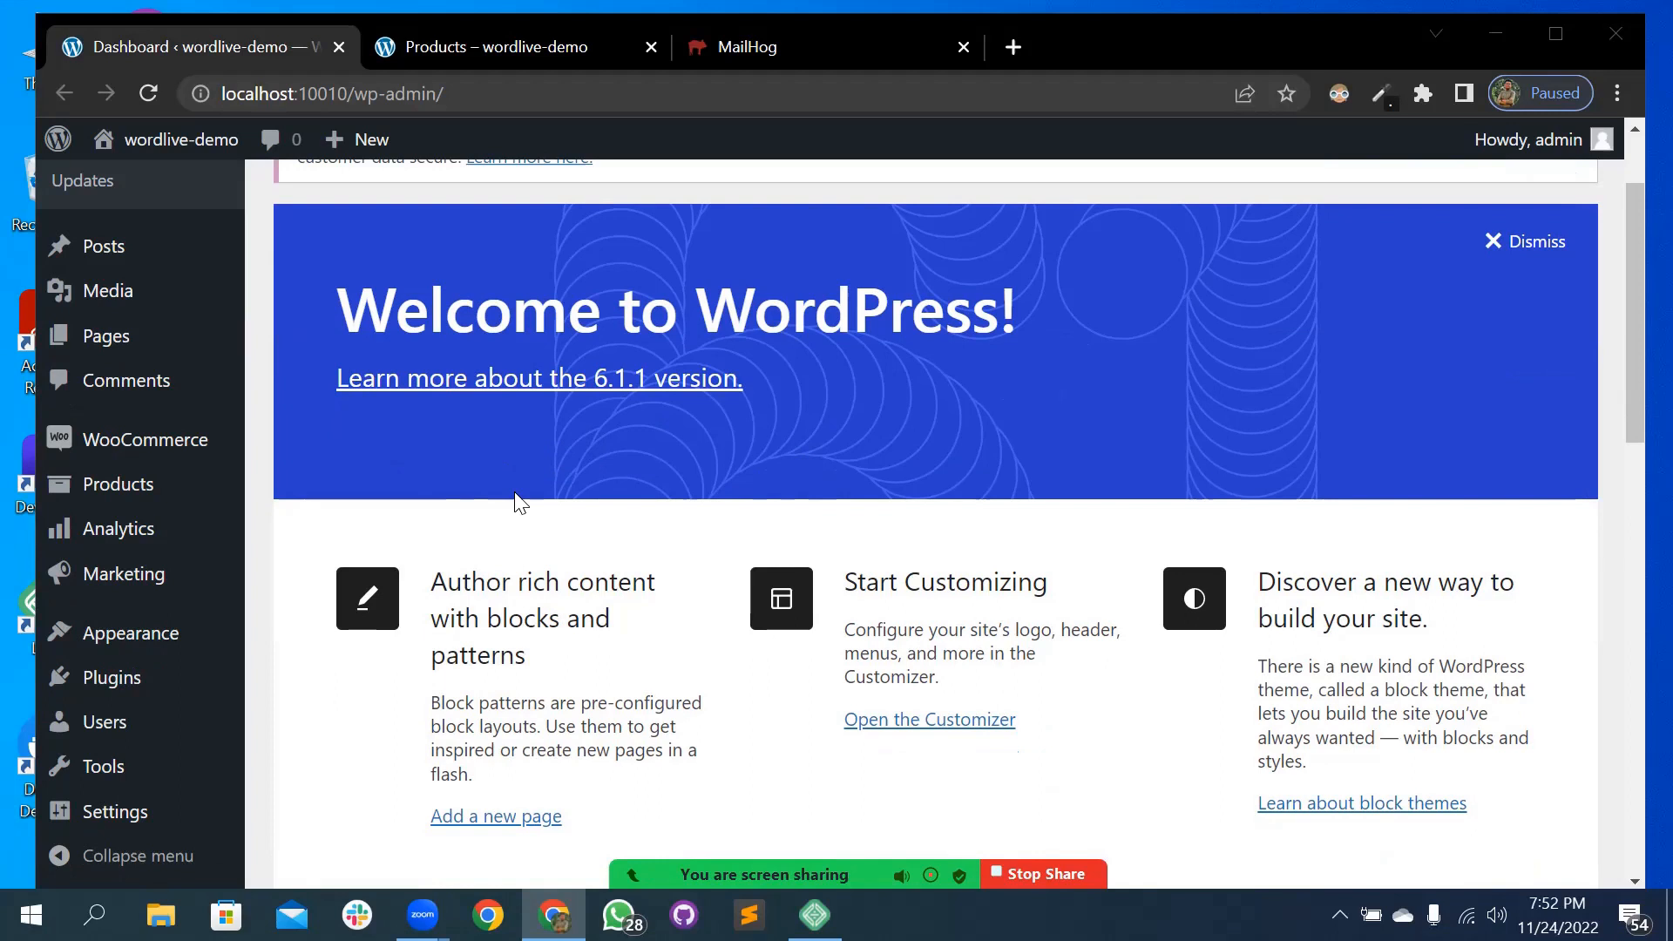
{"action": "scroll", "coordinate": [514, 492], "scroll_direction": "up", "scroll_amount": 2}
{"action": "scroll", "coordinate": [449, 486], "scroll_direction": "down", "scroll_amount": 4}
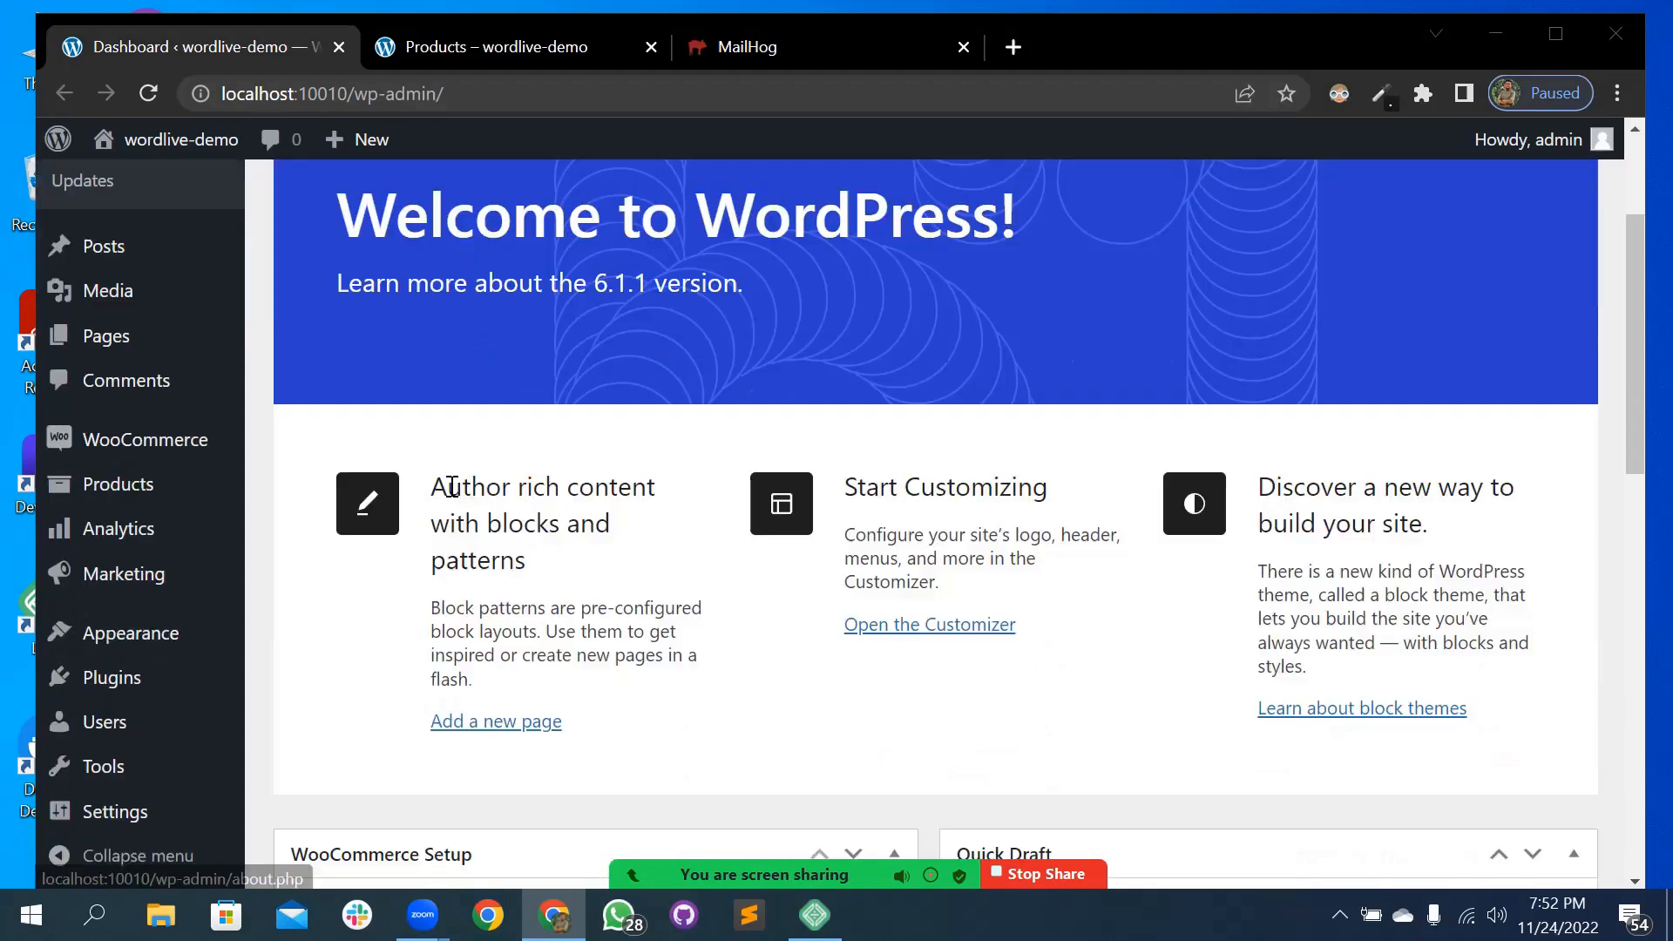
{"action": "scroll", "coordinate": [520, 521], "scroll_direction": "down", "scroll_amount": 8}
{"action": "scroll", "coordinate": [366, 496], "scroll_direction": "up", "scroll_amount": 10}
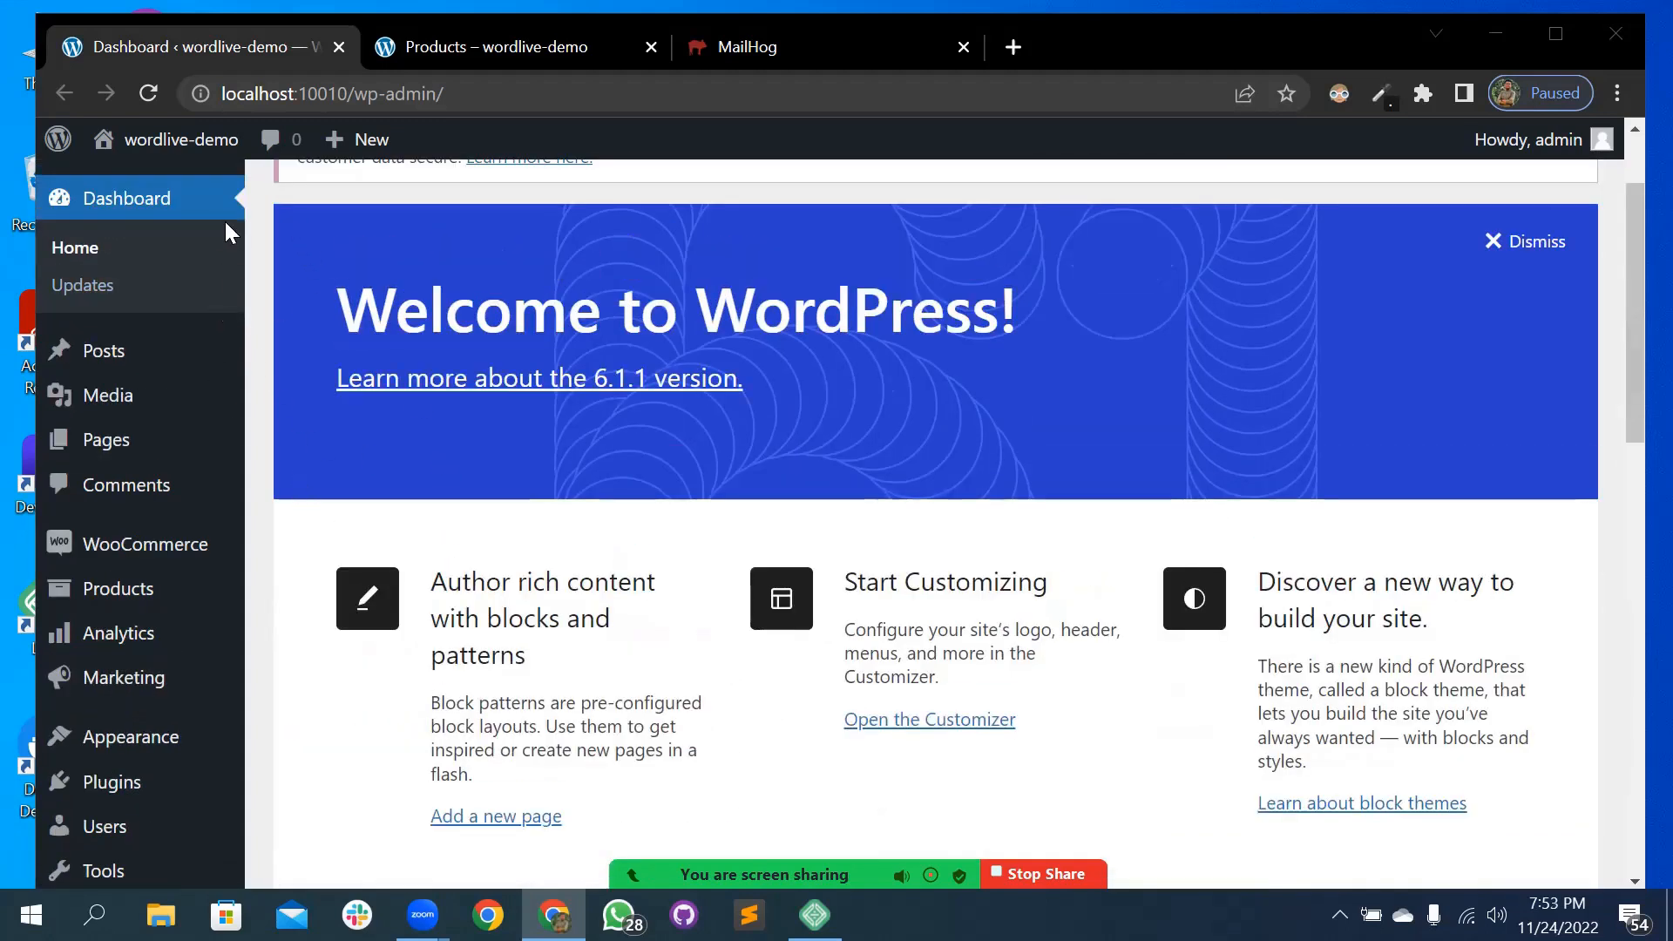
{"action": "left_click", "coordinate": [446, 54]}
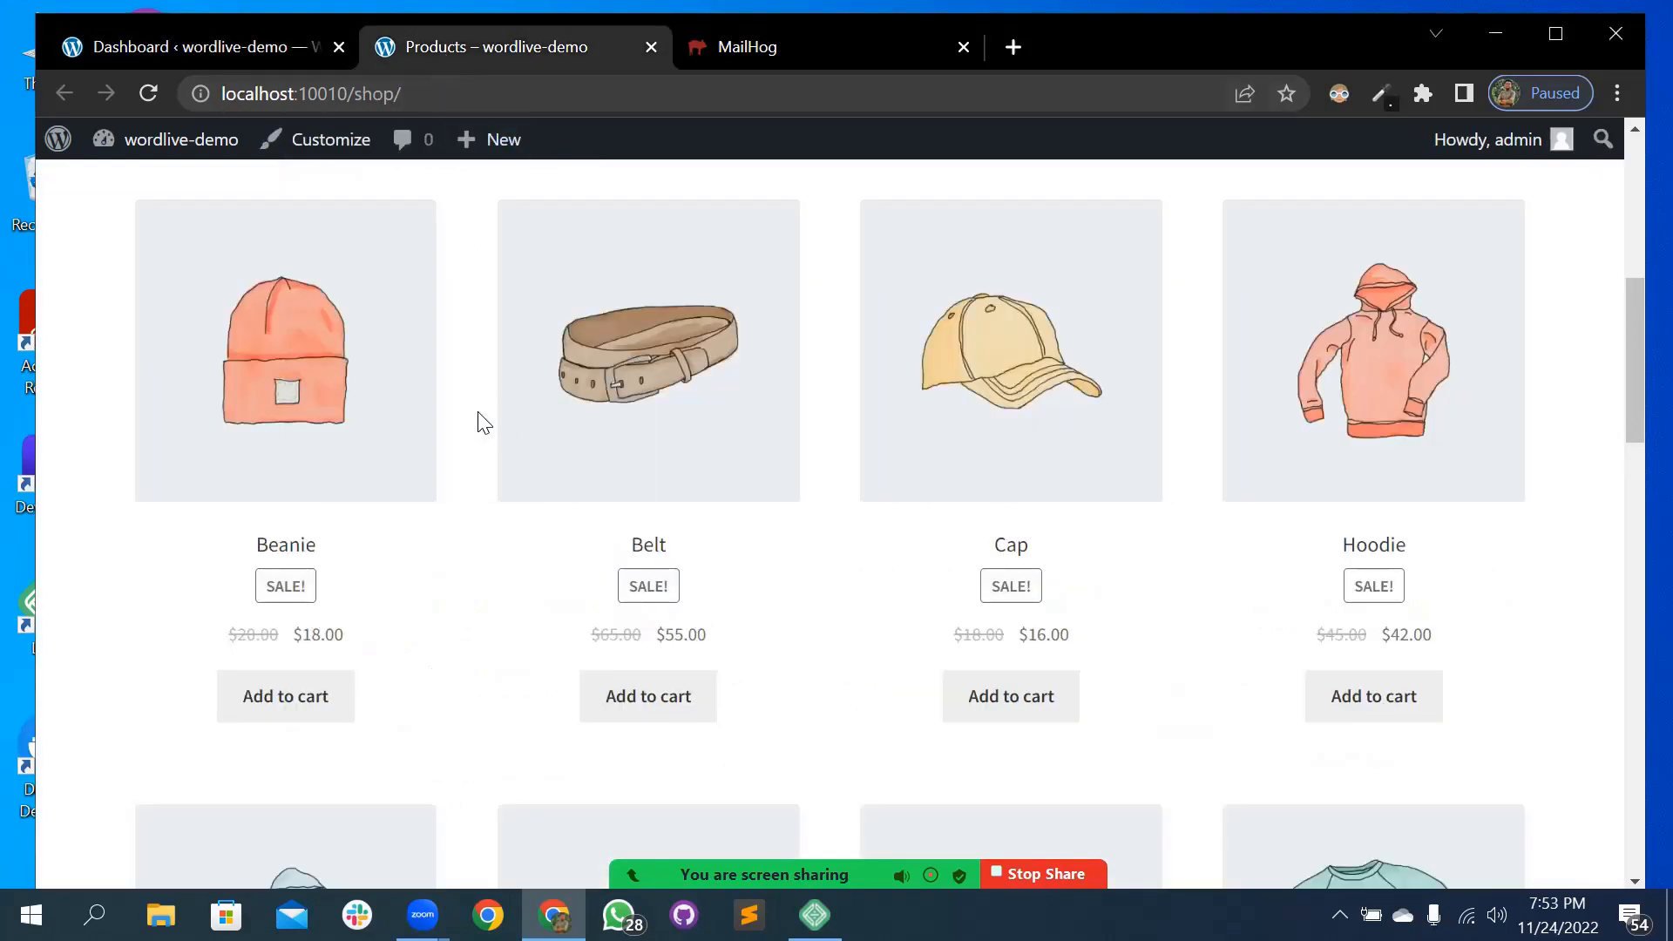
{"action": "left_click", "coordinate": [174, 35]}
- Open the list of installed plugins and review which ones are present
{"action": "scroll", "coordinate": [243, 587], "scroll_direction": "down", "scroll_amount": 4}
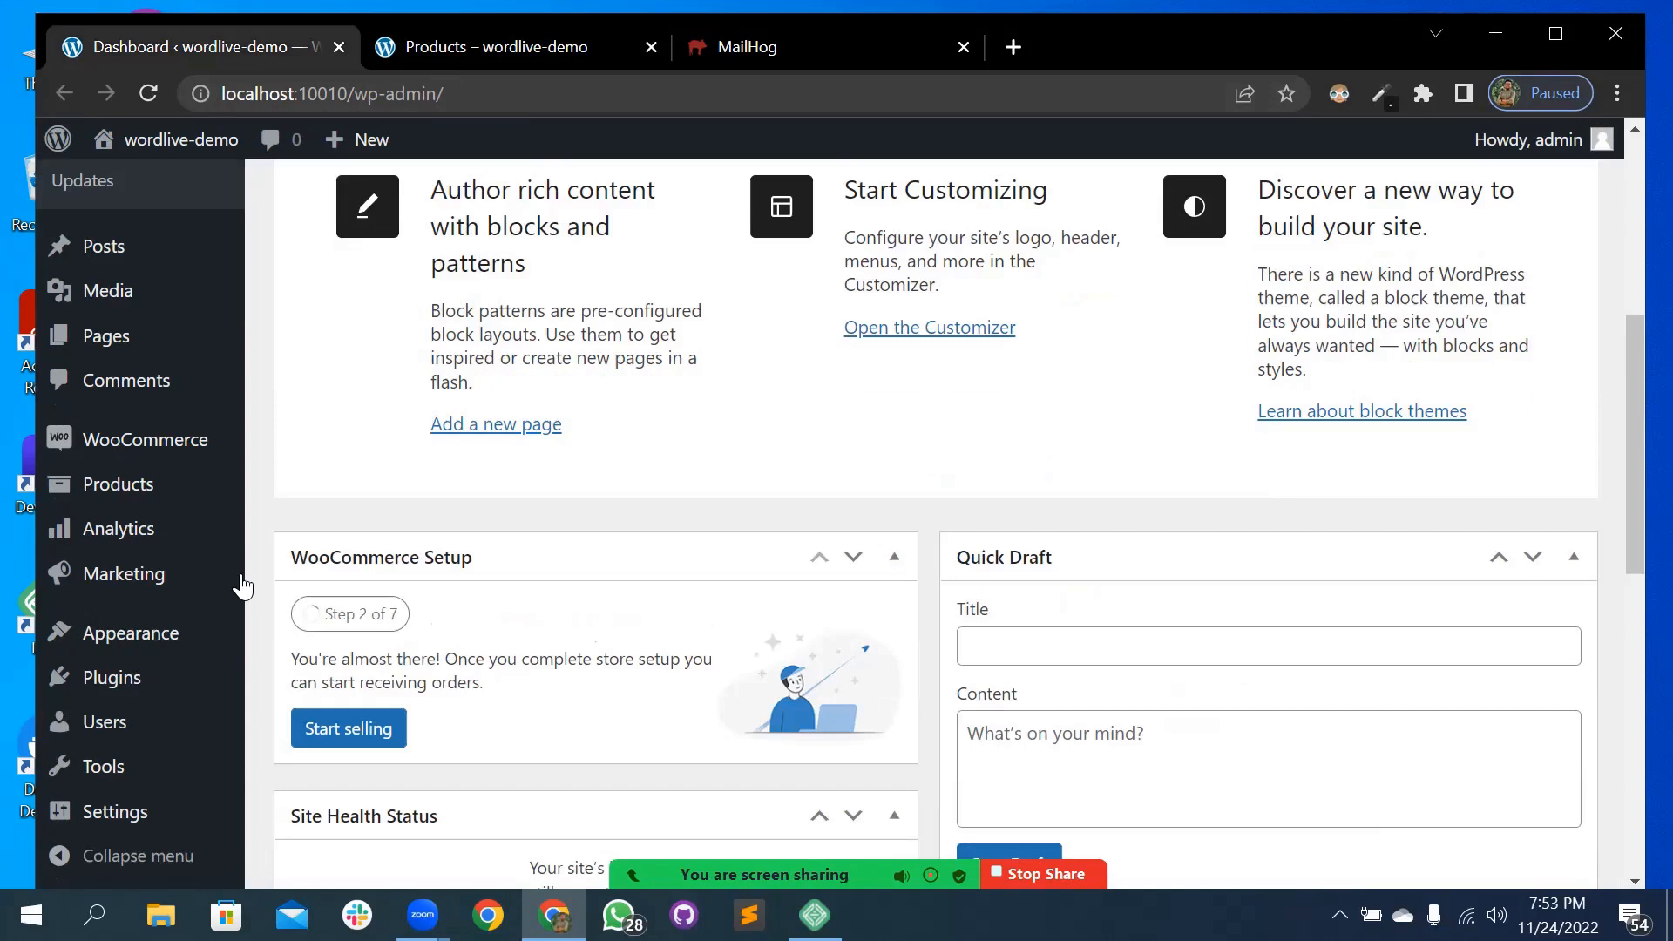
{"action": "left_click", "coordinate": [336, 683]}
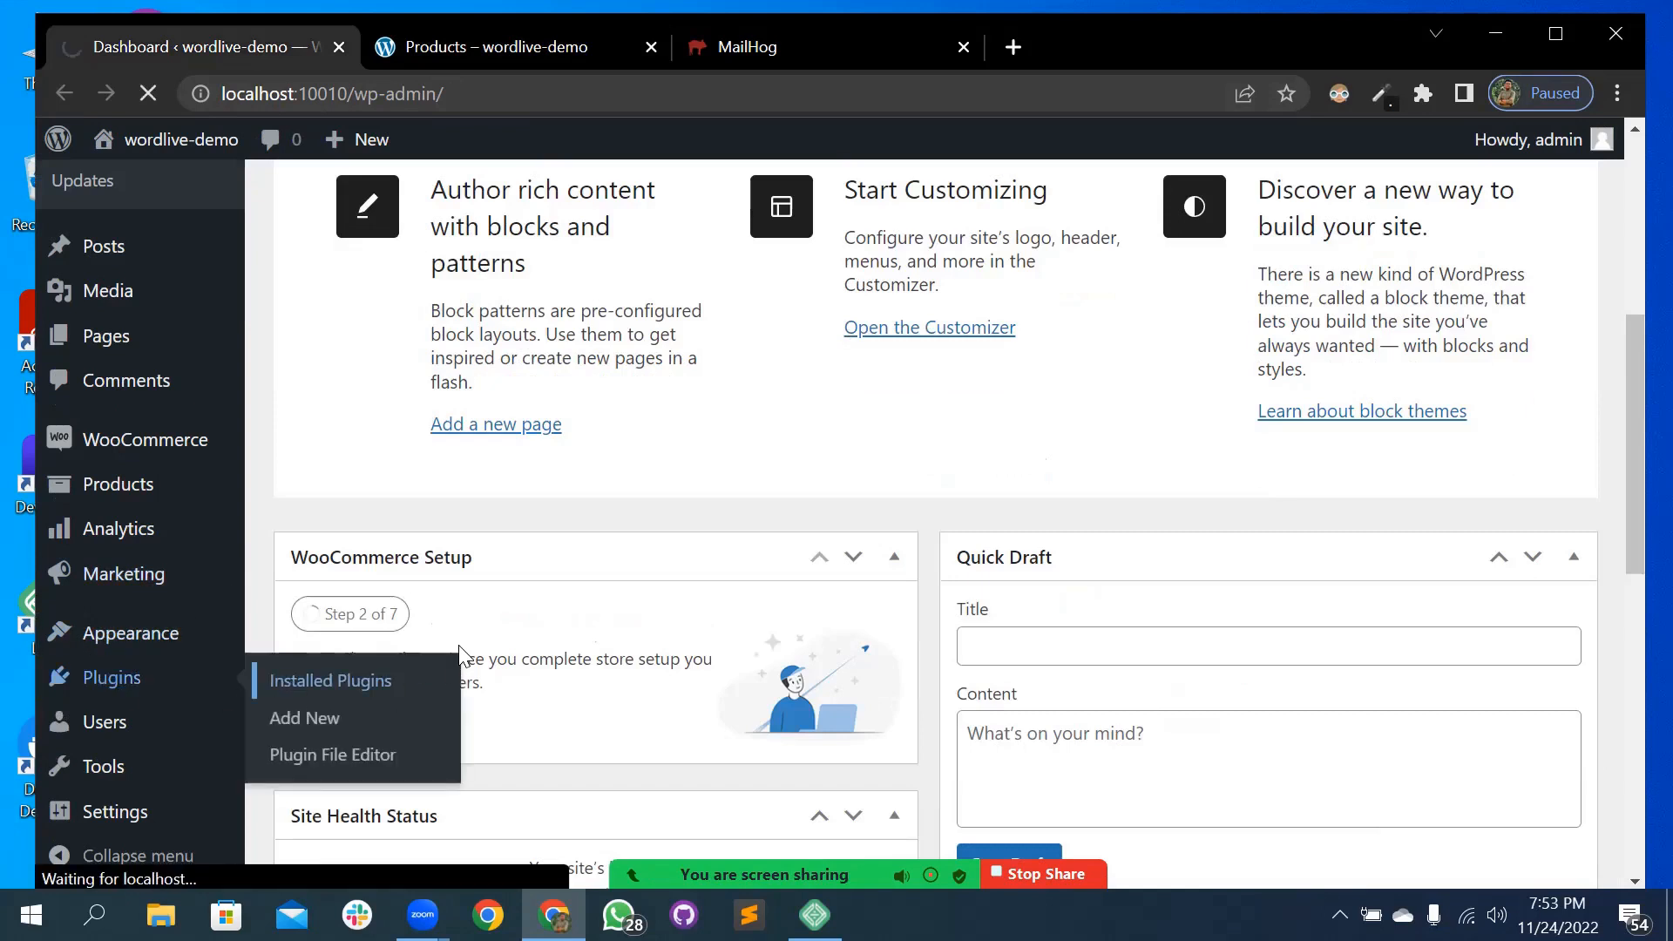
{"action": "scroll", "coordinate": [496, 606], "scroll_direction": "down", "scroll_amount": 2}
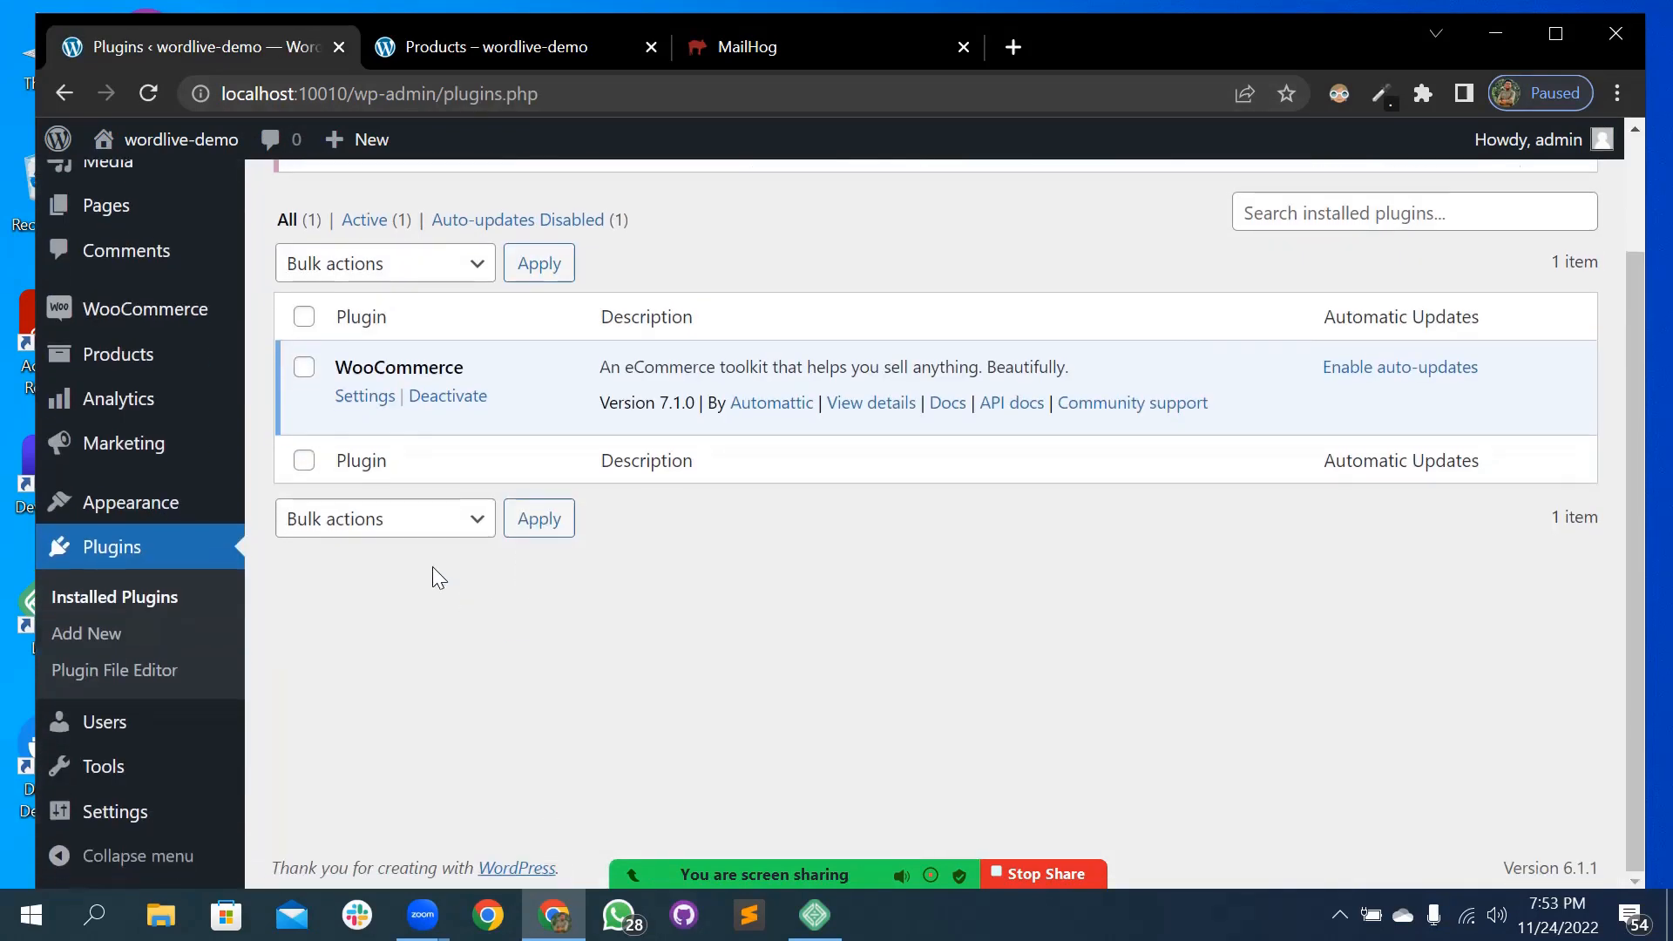
{"action": "scroll", "coordinate": [514, 514], "scroll_direction": "up", "scroll_amount": 2}
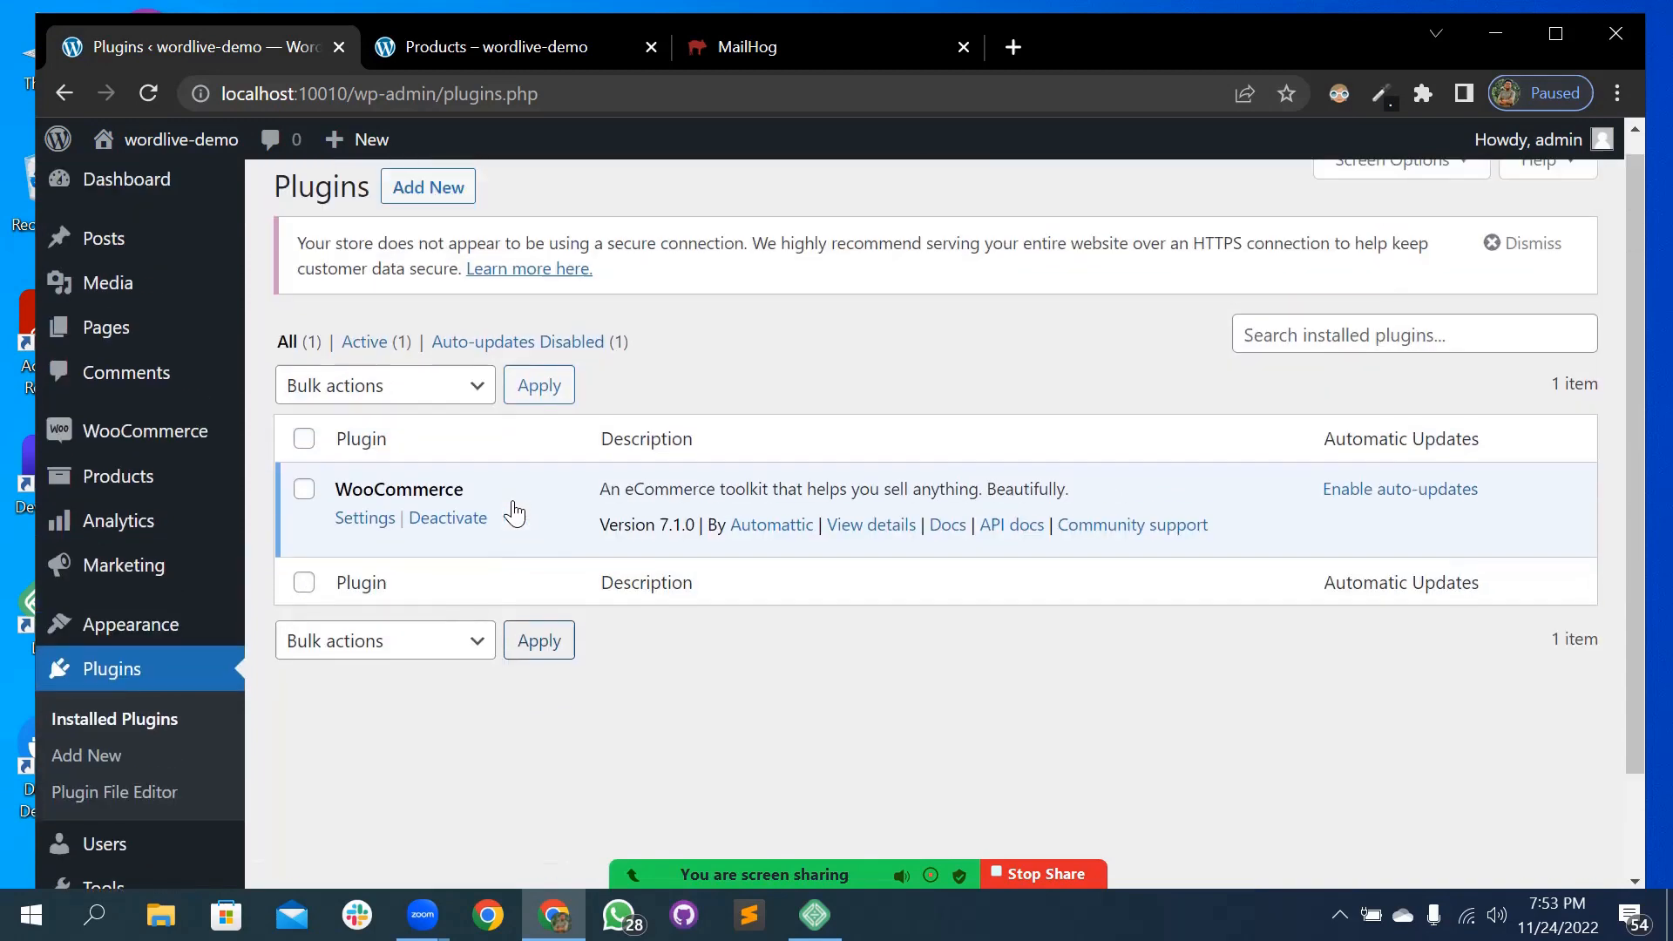
- Return to the admin dashboard and look through the products listed on the shop page
{"action": "mouse_move", "coordinate": [149, 196]}
{"action": "left_click", "coordinate": [303, 222]}
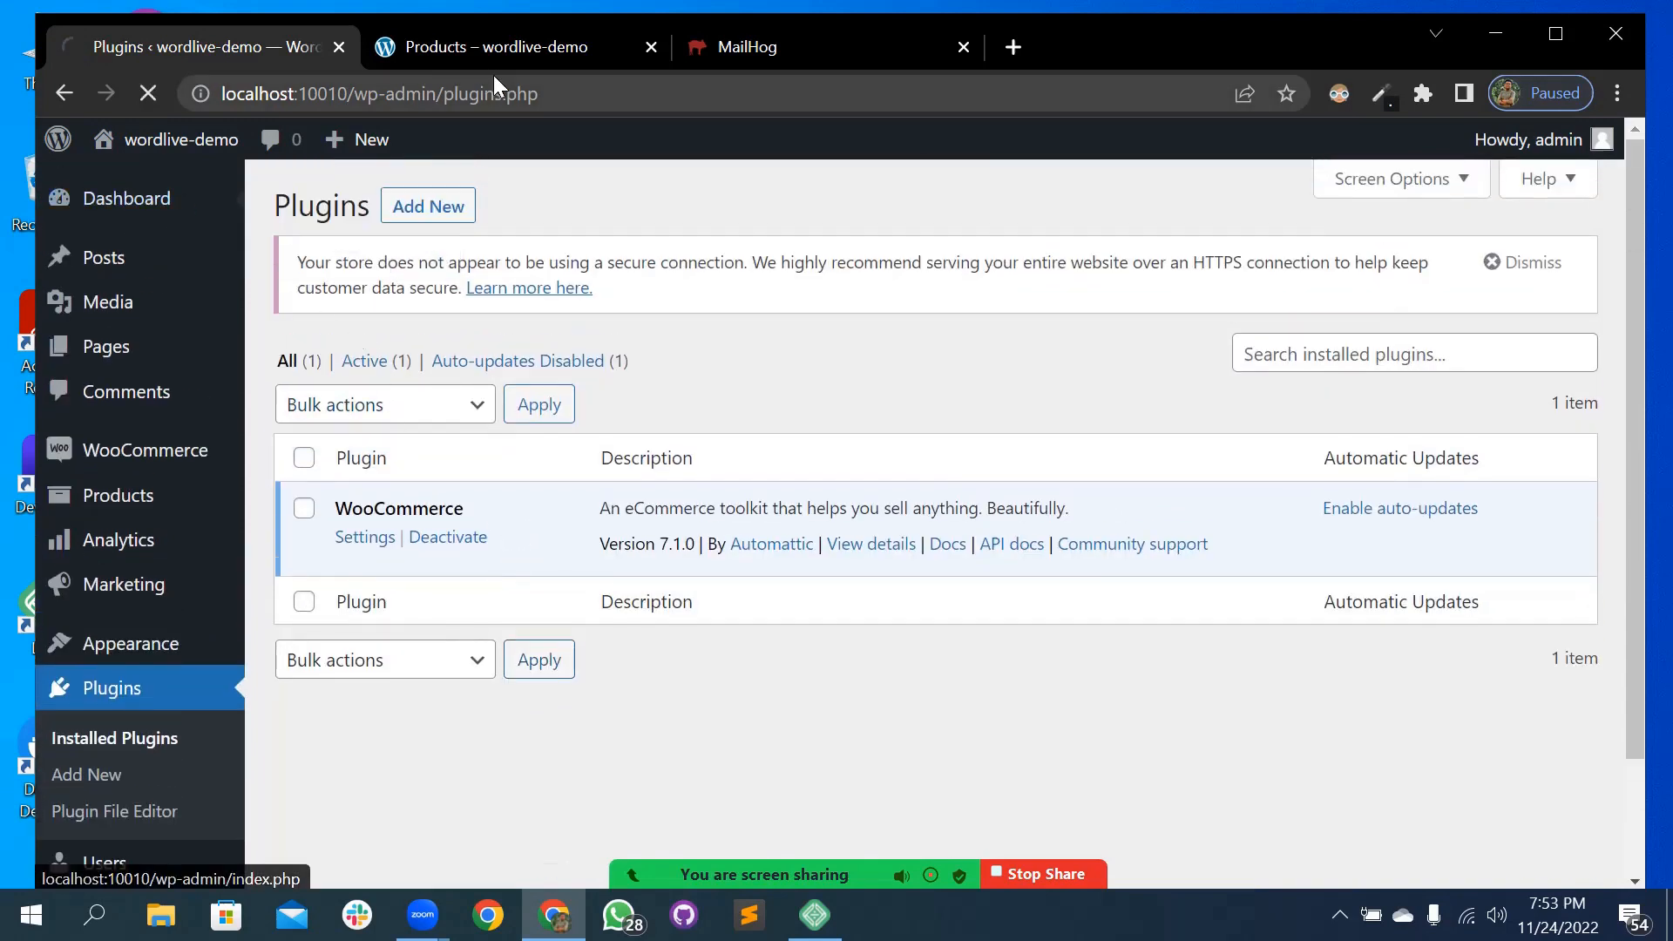
{"action": "left_click", "coordinate": [493, 55]}
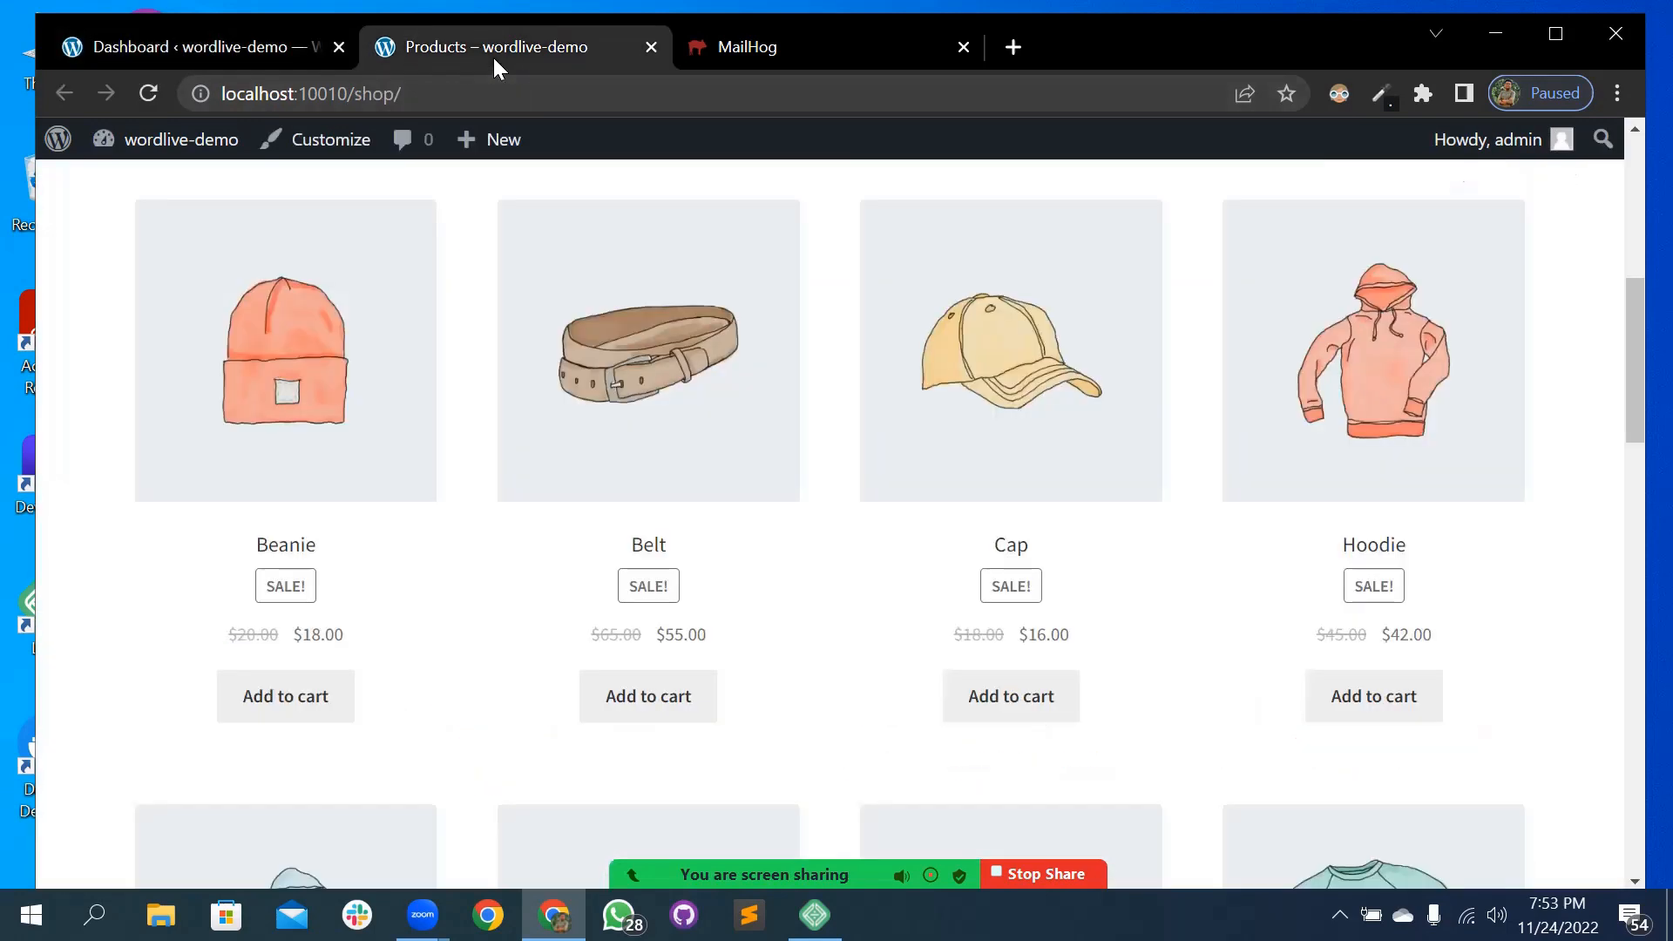
{"action": "left_click", "coordinate": [237, 45]}
{"action": "scroll", "coordinate": [401, 692], "scroll_direction": "down", "scroll_amount": 5}
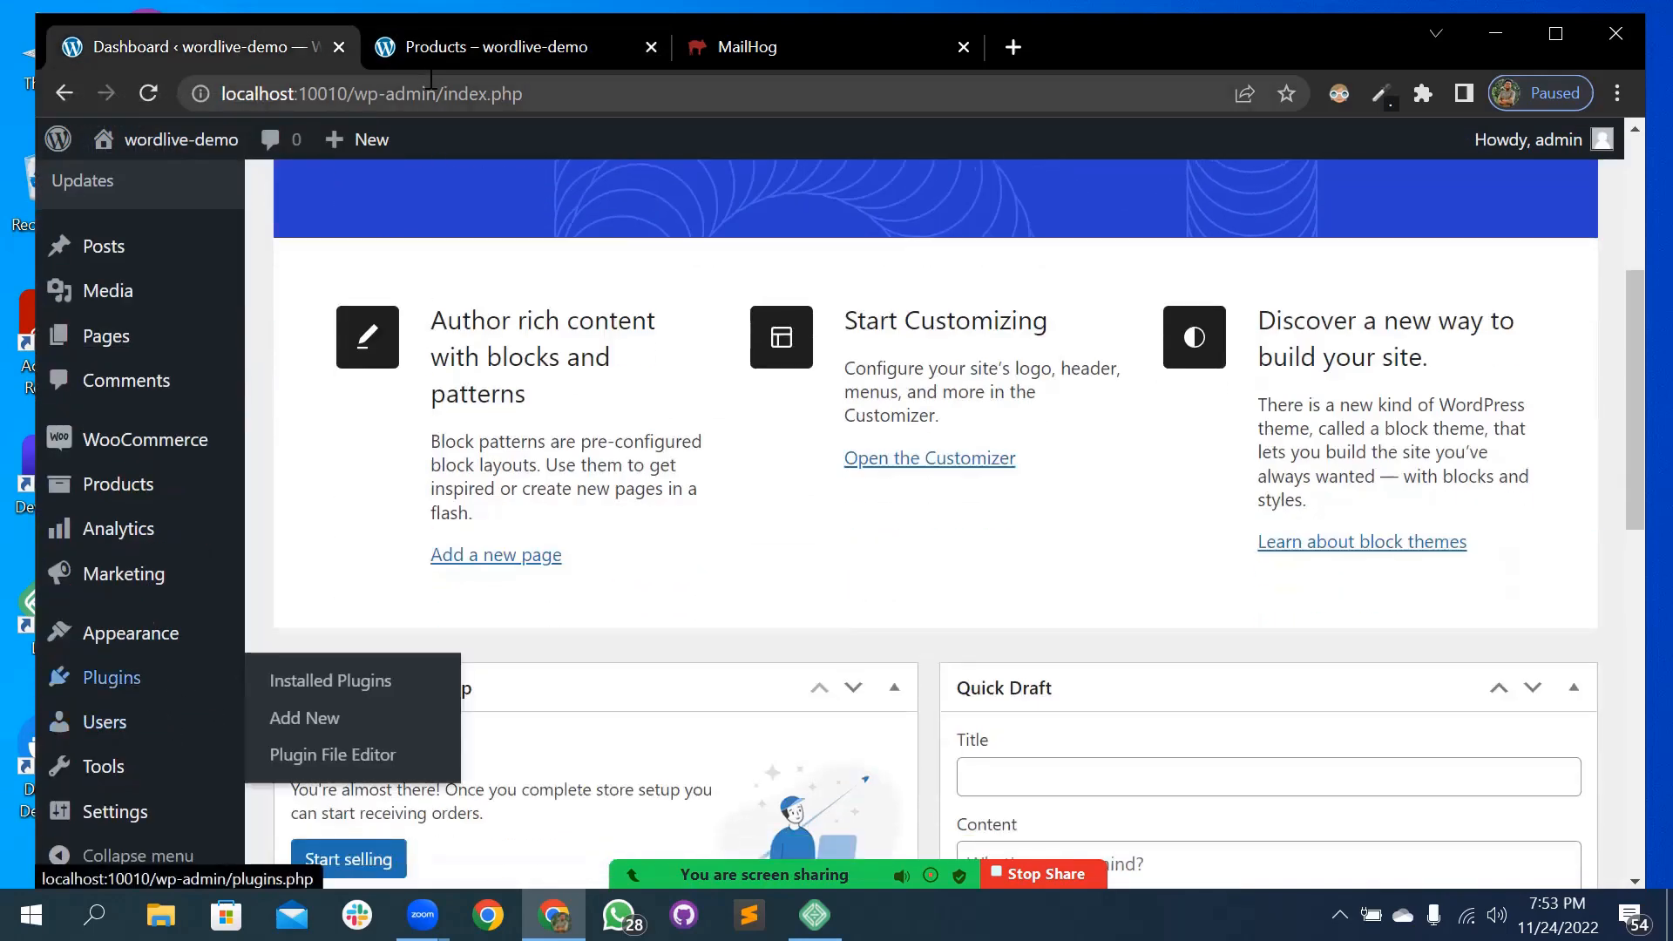
{"action": "left_click", "coordinate": [522, 46]}
{"action": "scroll", "coordinate": [616, 610], "scroll_direction": "down", "scroll_amount": 8}
{"action": "scroll", "coordinate": [714, 533], "scroll_direction": "down", "scroll_amount": 4}
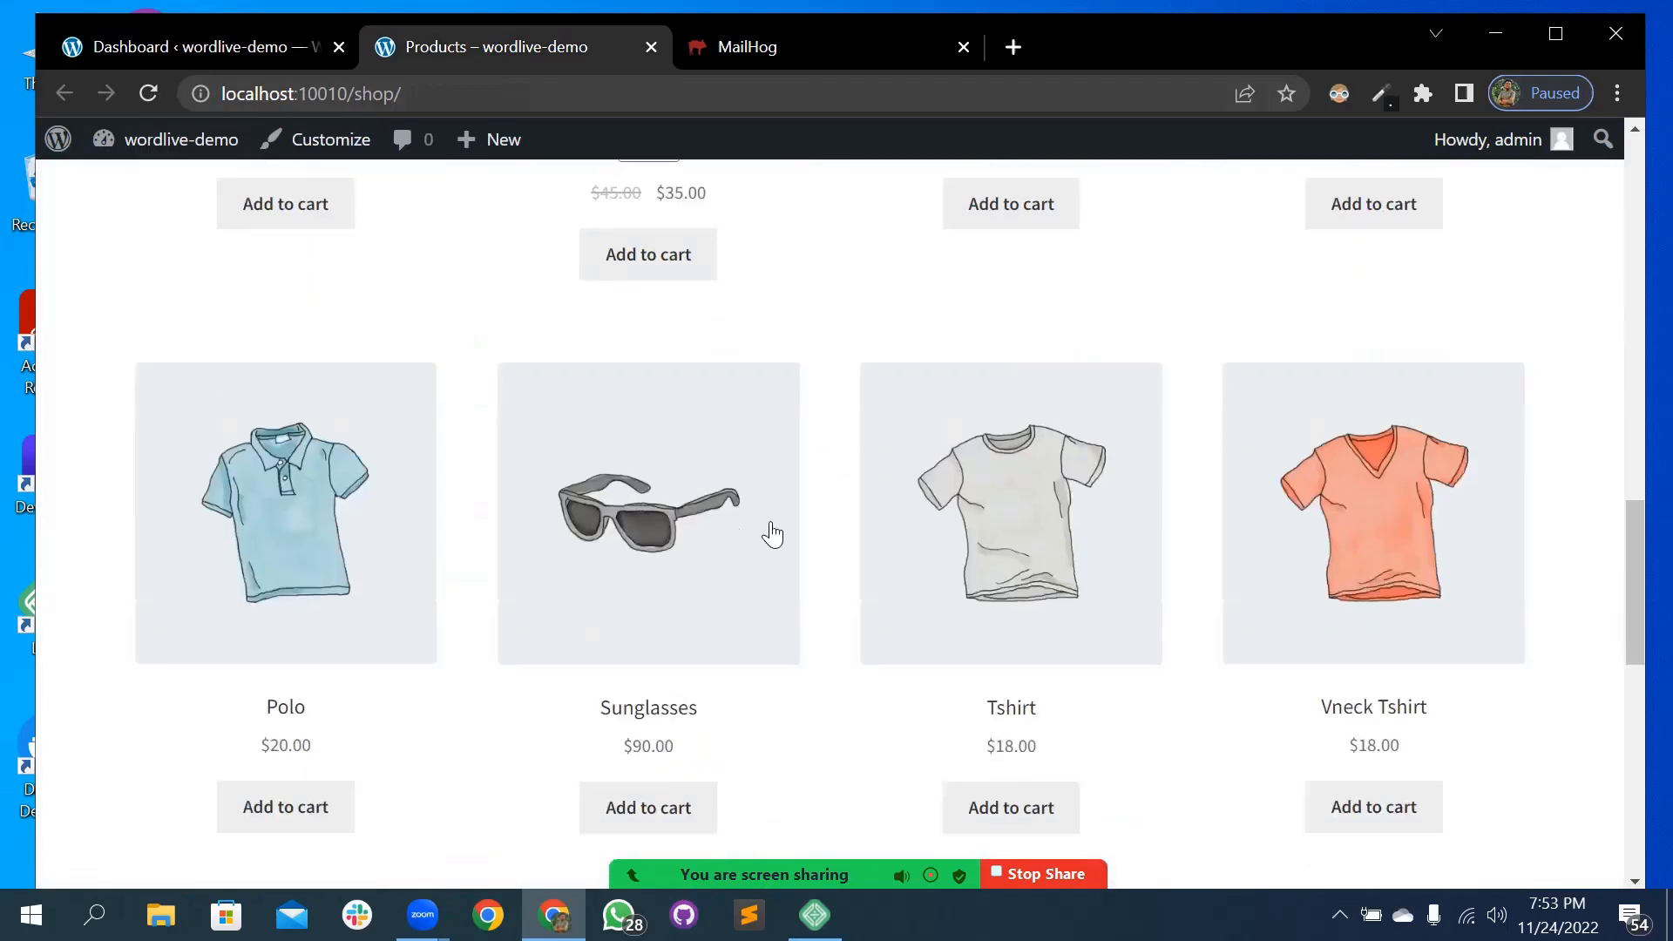
{"action": "scroll", "coordinate": [729, 561], "scroll_direction": "up", "scroll_amount": 10}
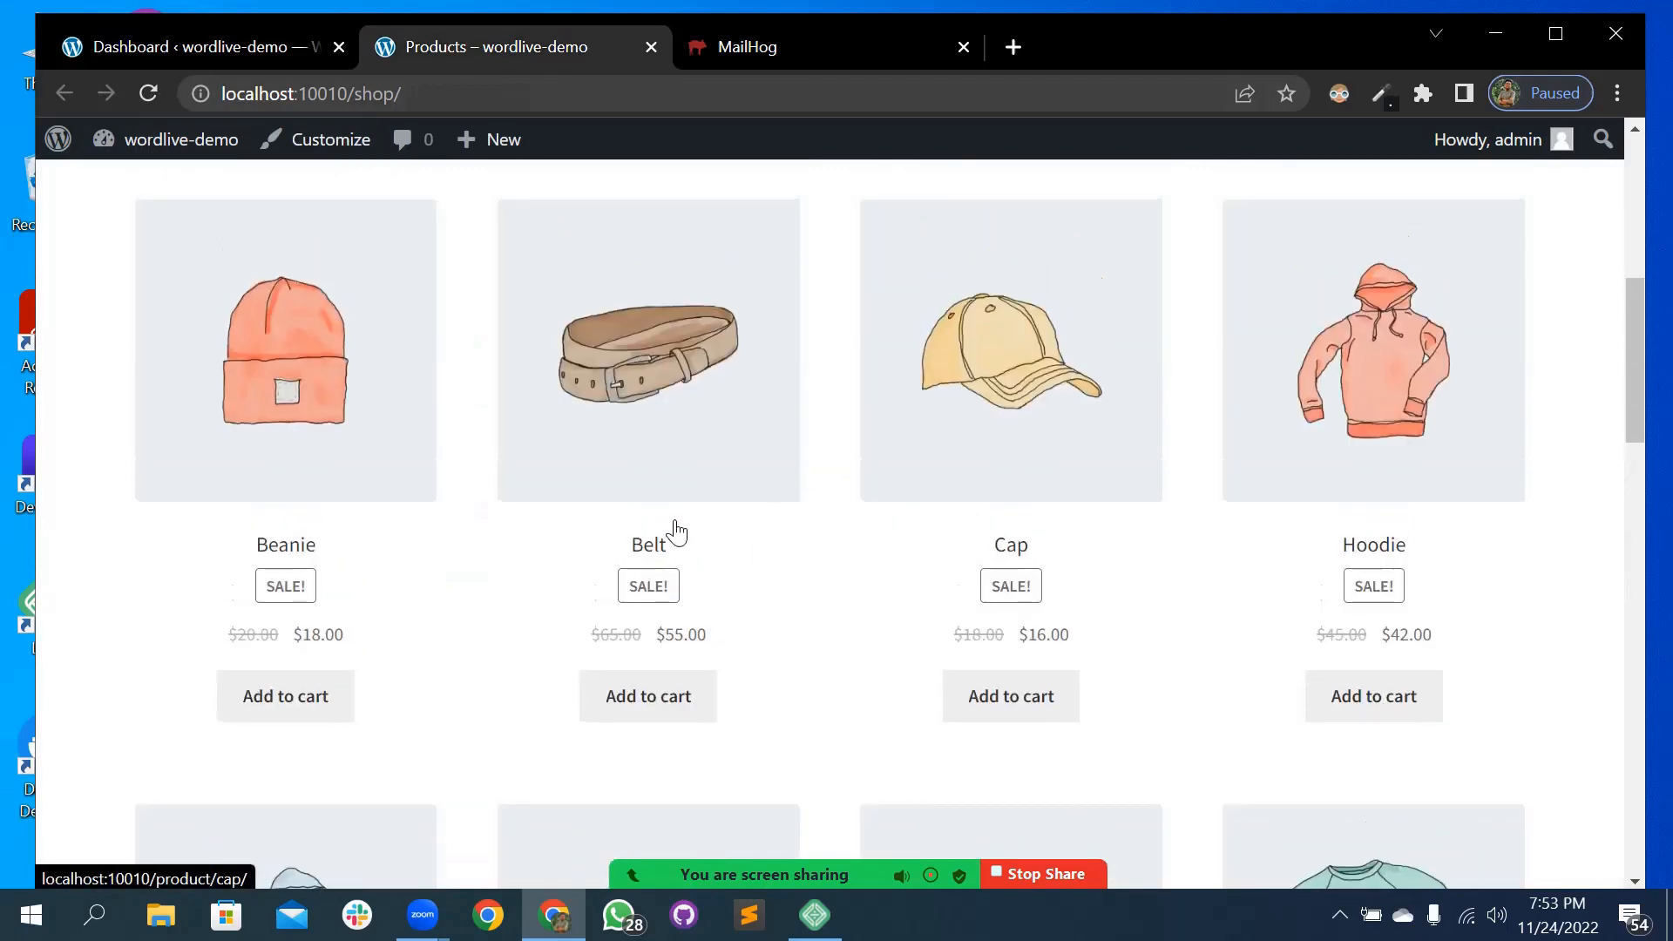
- Open the page for adding new plugins and search the plugin directory for "wordlive"
{"action": "left_click", "coordinate": [277, 58]}
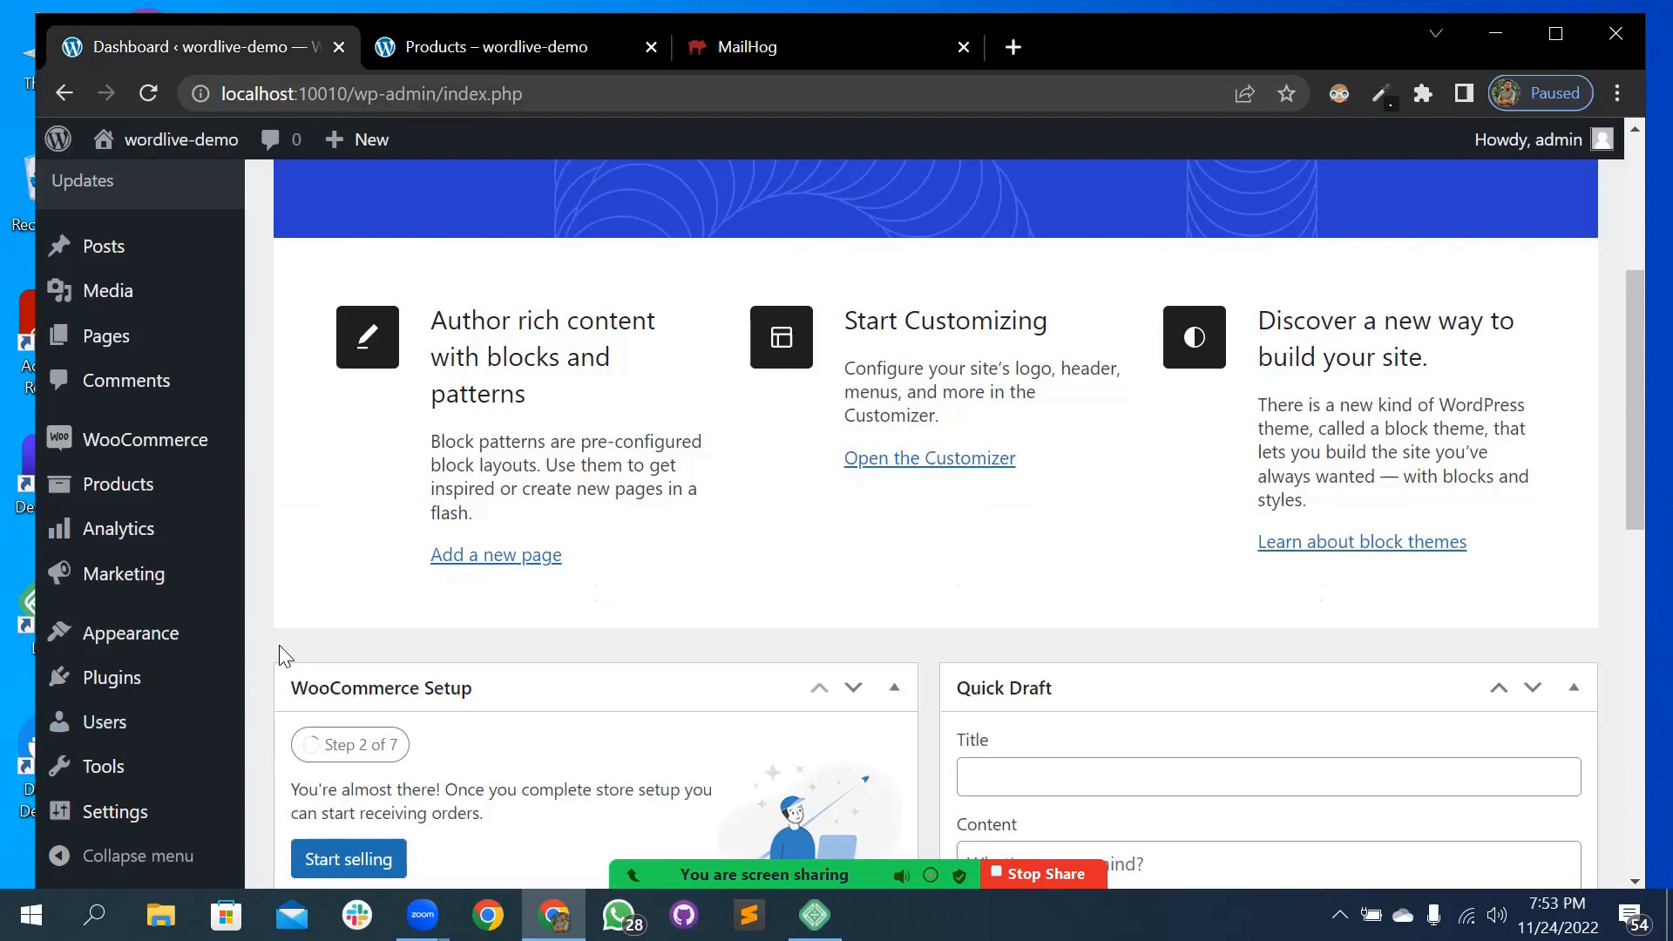
{"action": "mouse_move", "coordinate": [77, 688]}
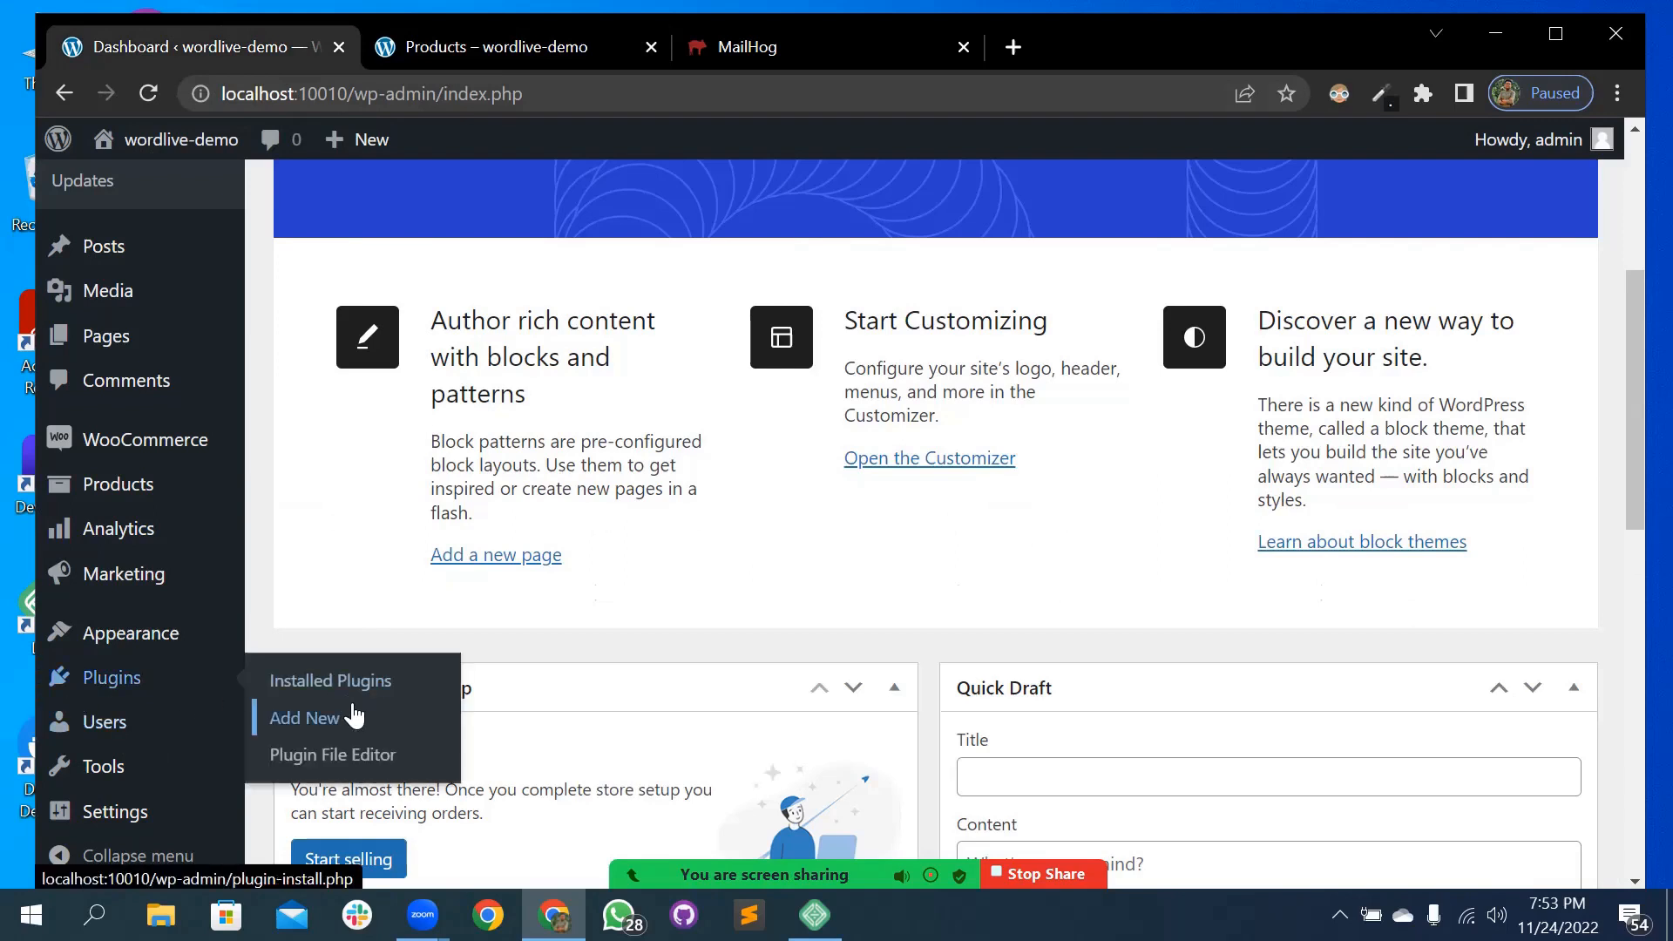
{"action": "left_click", "coordinate": [332, 723]}
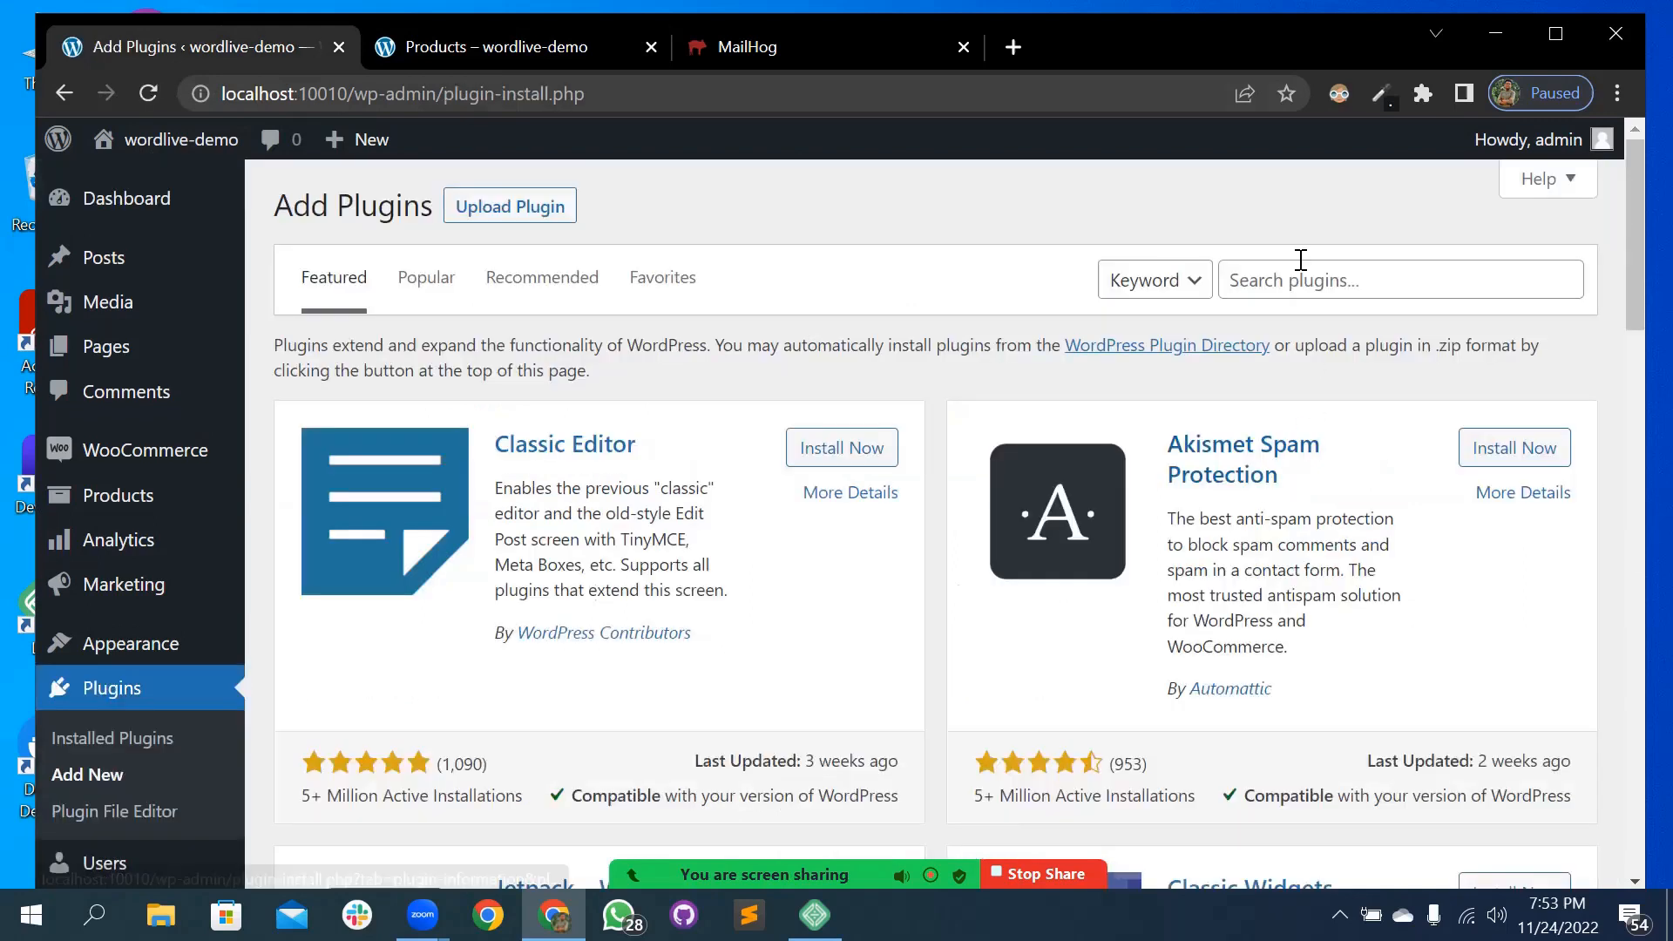
{"action": "left_click", "coordinate": [1301, 281]}
{"action": "type", "text": "worldive"}
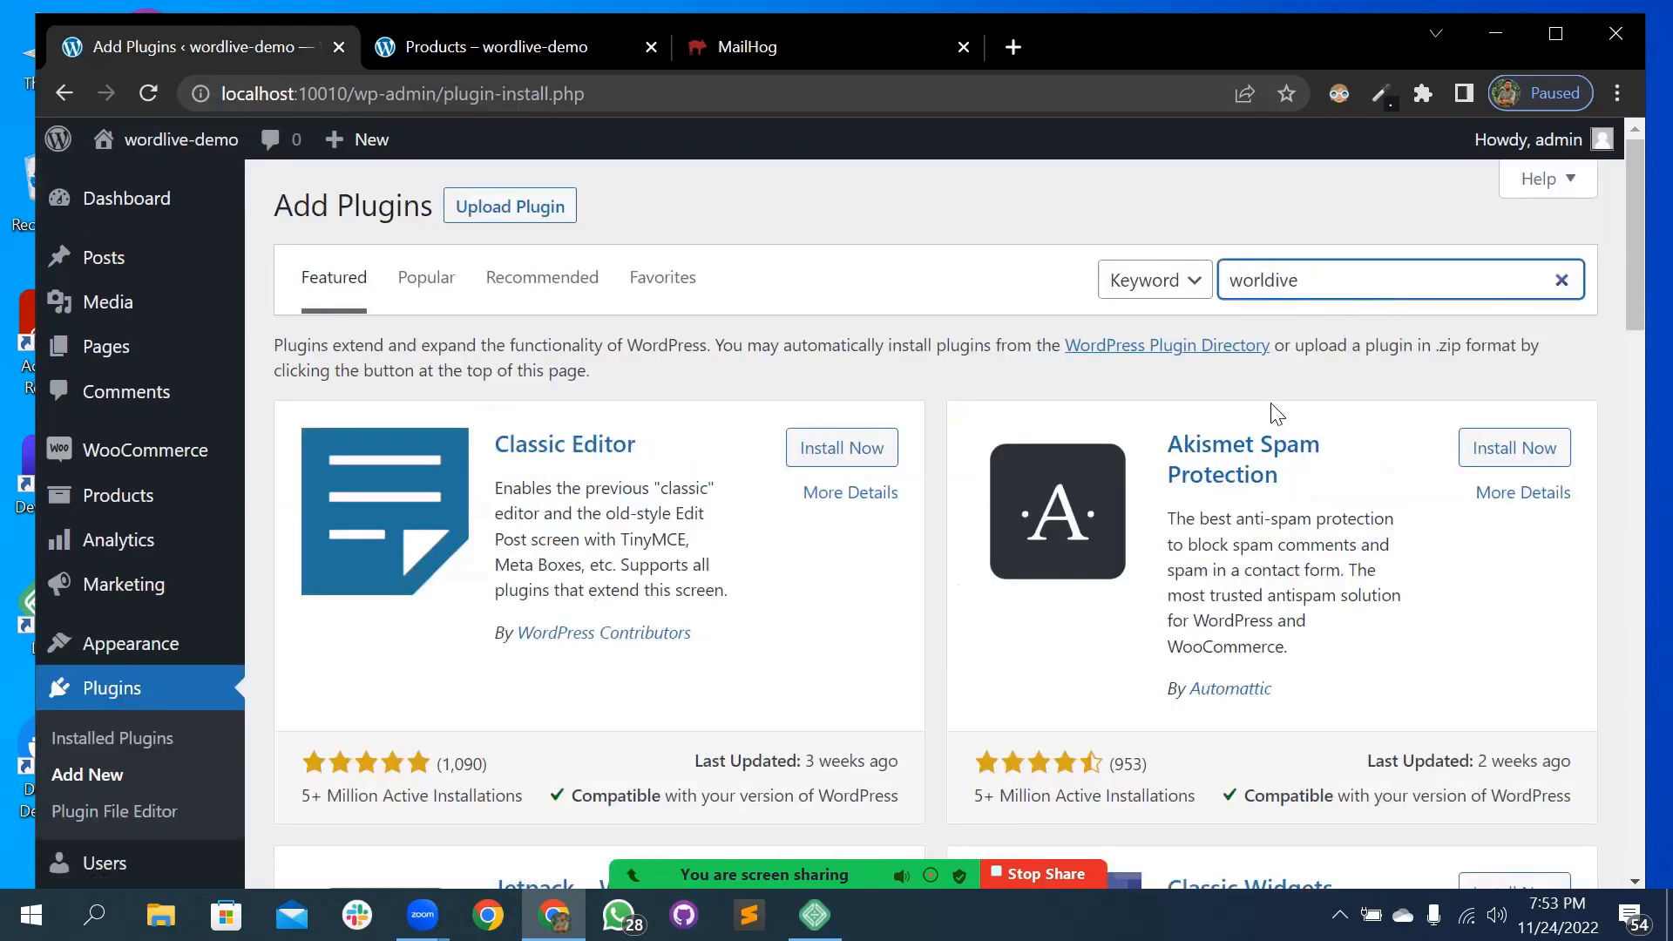
{"action": "double_click", "coordinate": [1281, 280]}
{"action": "type", "text": "wior"}
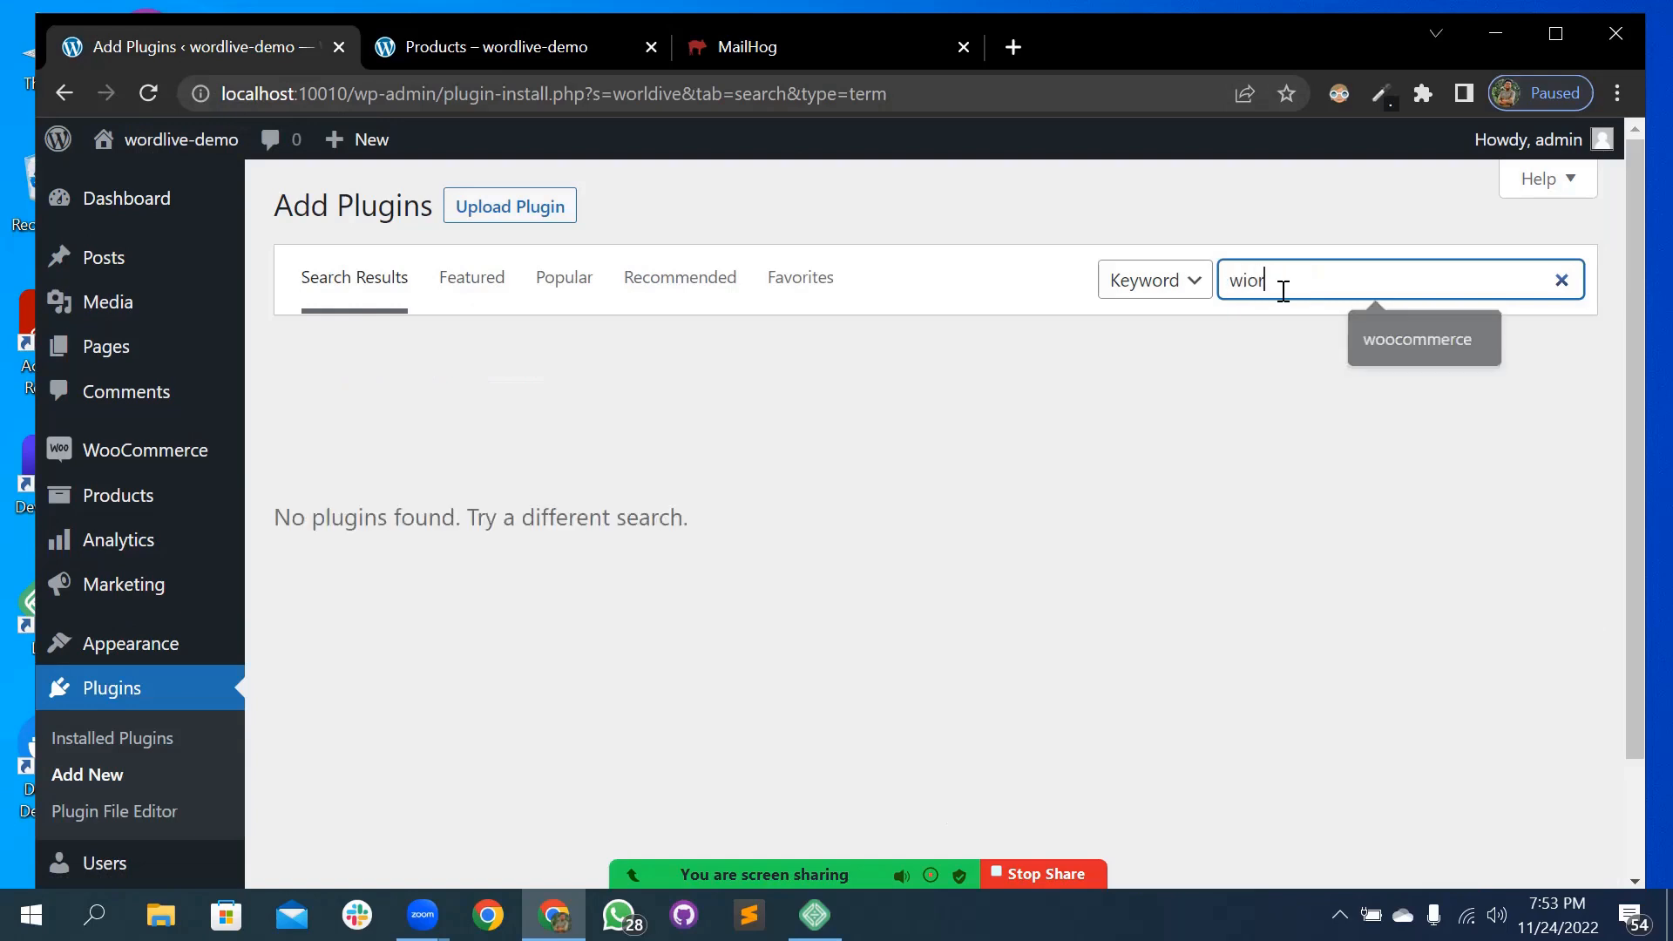
{"action": "double_click", "coordinate": [1283, 291]}
{"action": "type", "text": "wordlive"}
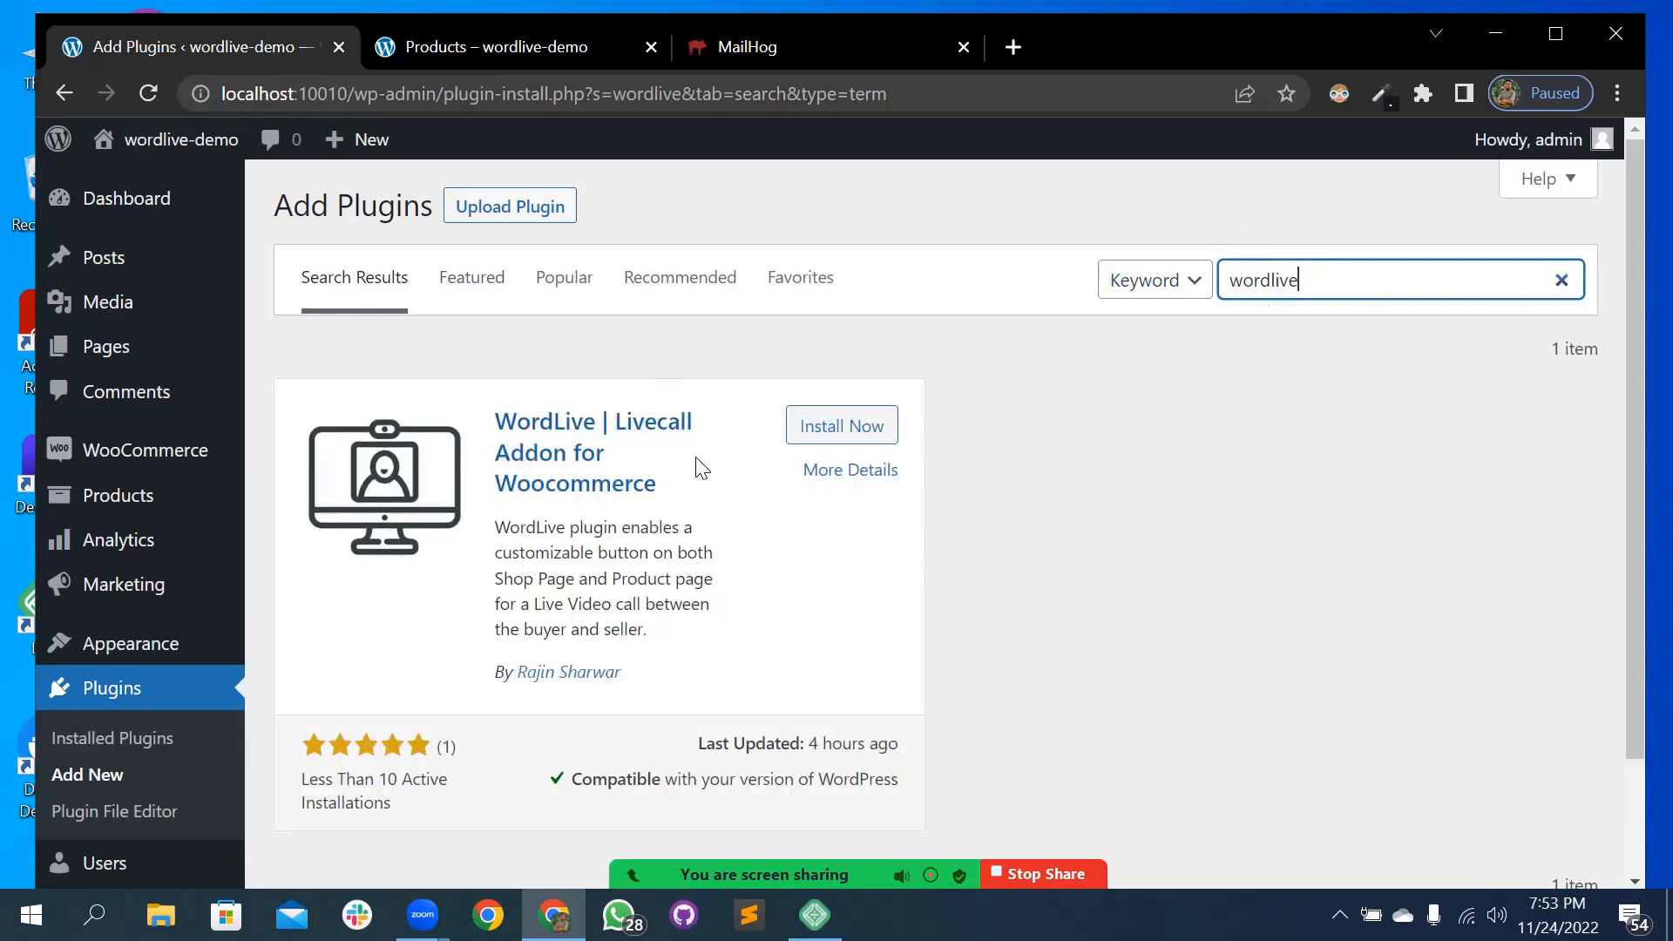
- Install and activate the WordLive | Livecall Addon for Woocommerce plugin
{"action": "left_click", "coordinate": [838, 451]}
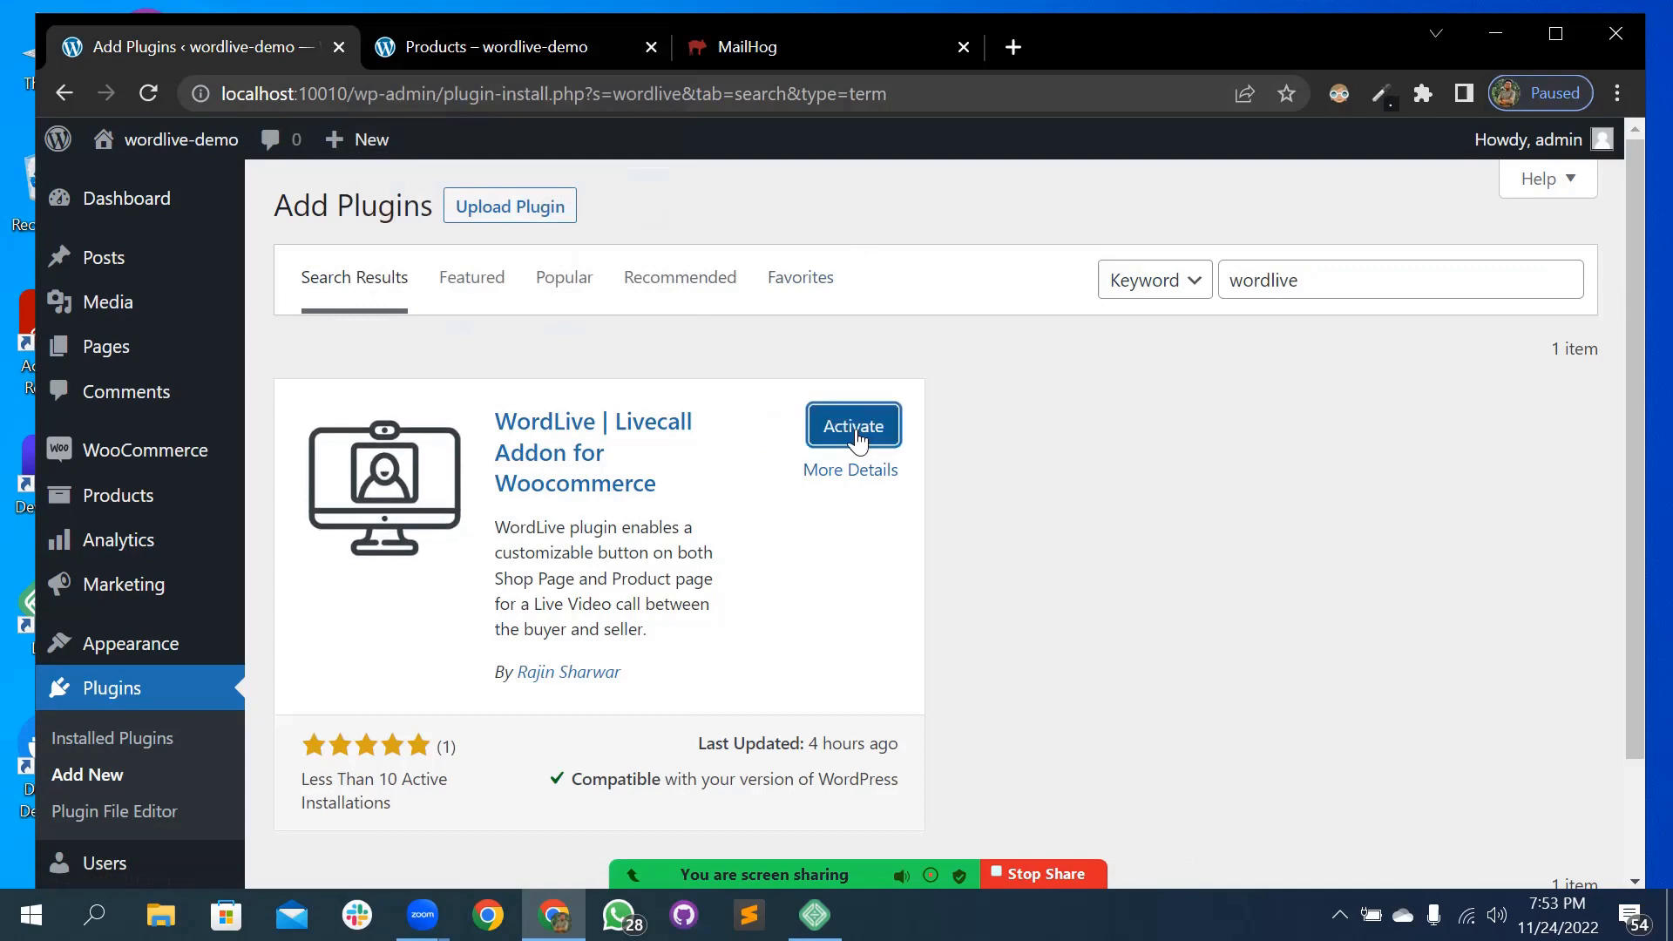
{"action": "left_click", "coordinate": [840, 429]}
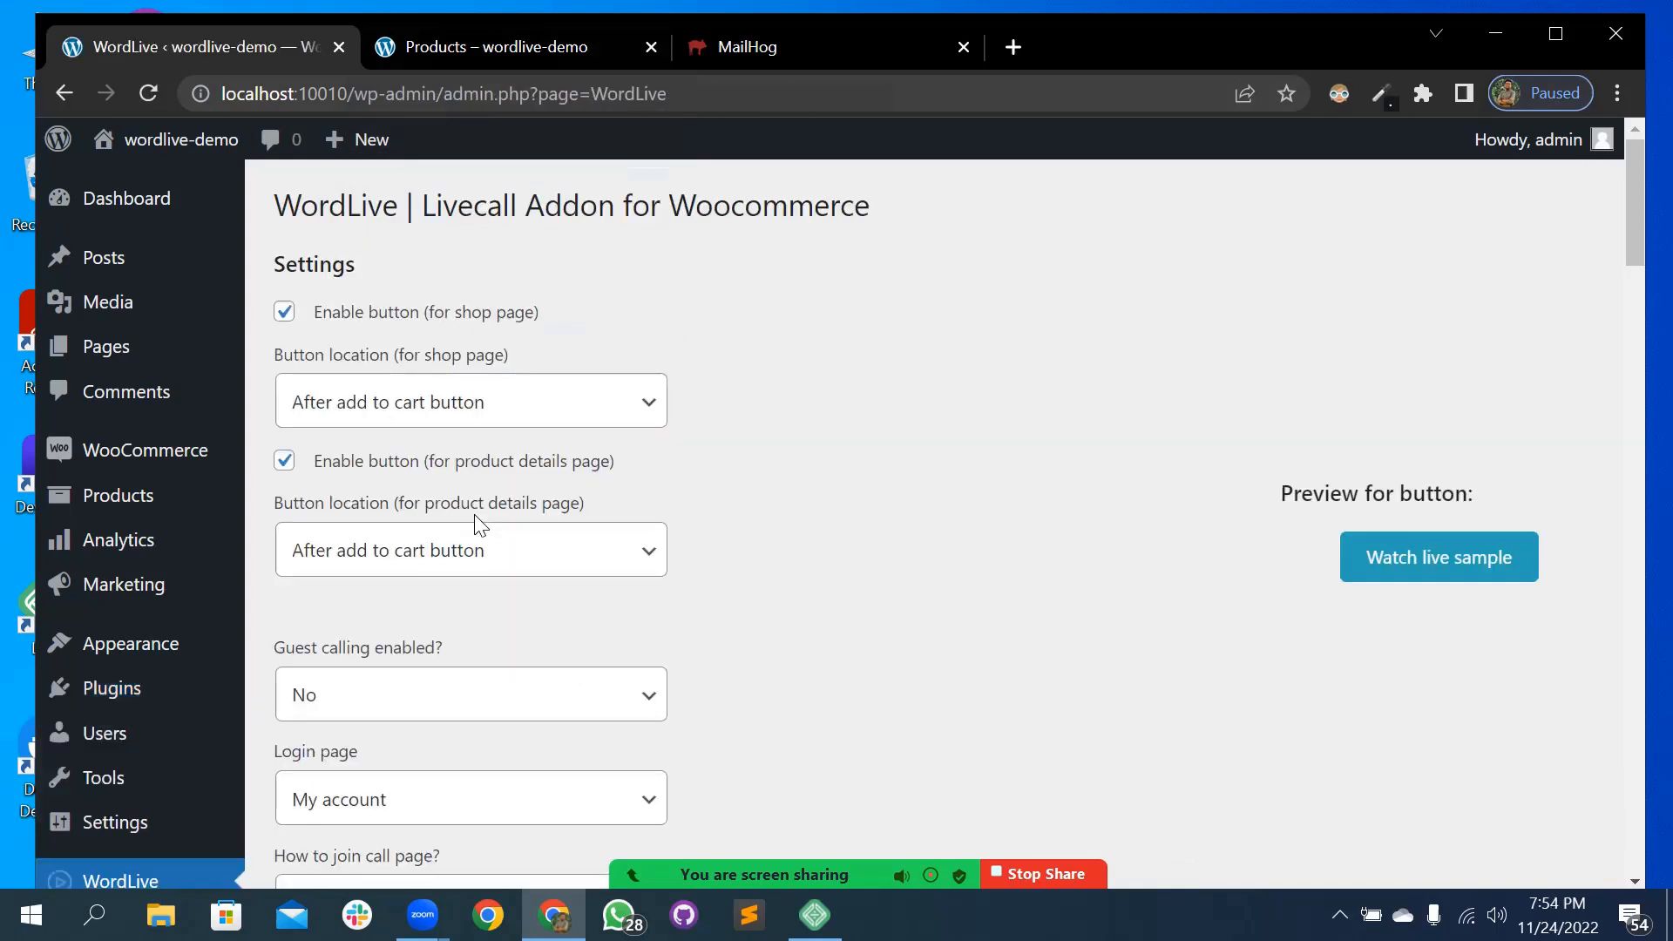
{"action": "scroll", "coordinate": [735, 613], "scroll_direction": "down", "scroll_amount": 5}
{"action": "scroll", "coordinate": [735, 613], "scroll_direction": "up", "scroll_amount": 5}
- Reload the shop page and examine the live-call buttons under the products
{"action": "left_click", "coordinate": [423, 46]}
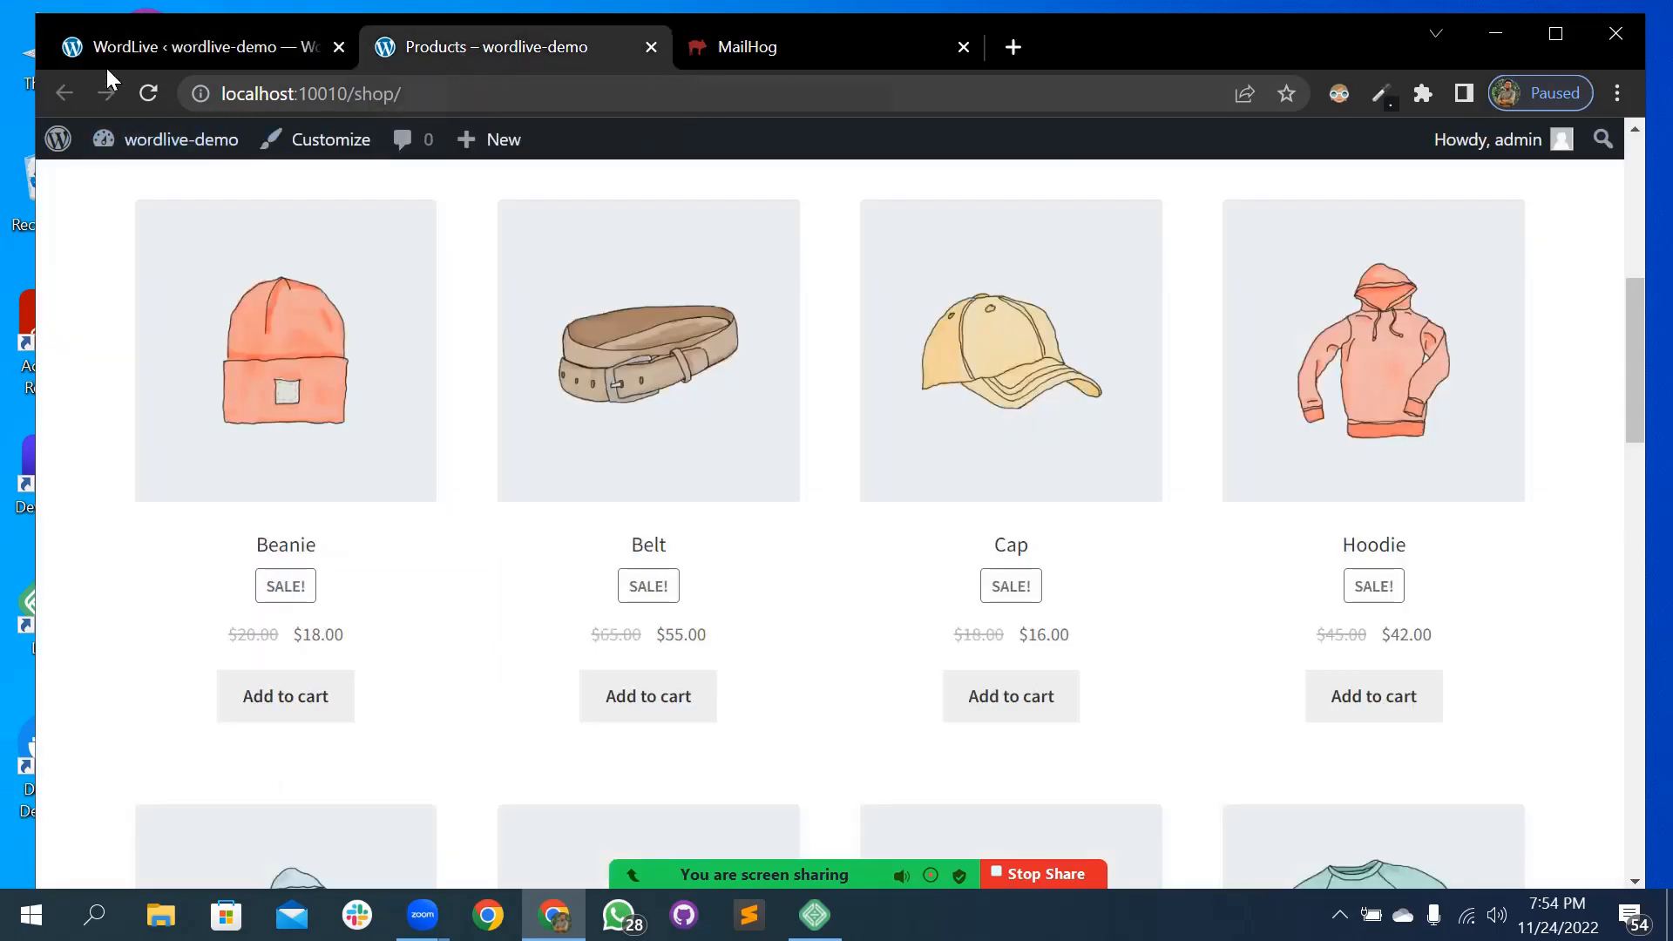
{"action": "left_click_drag", "start_coordinate": [403, 98], "coordinate": [349, 104]}
{"action": "left_click", "coordinate": [66, 377]}
{"action": "left_click", "coordinate": [154, 103]}
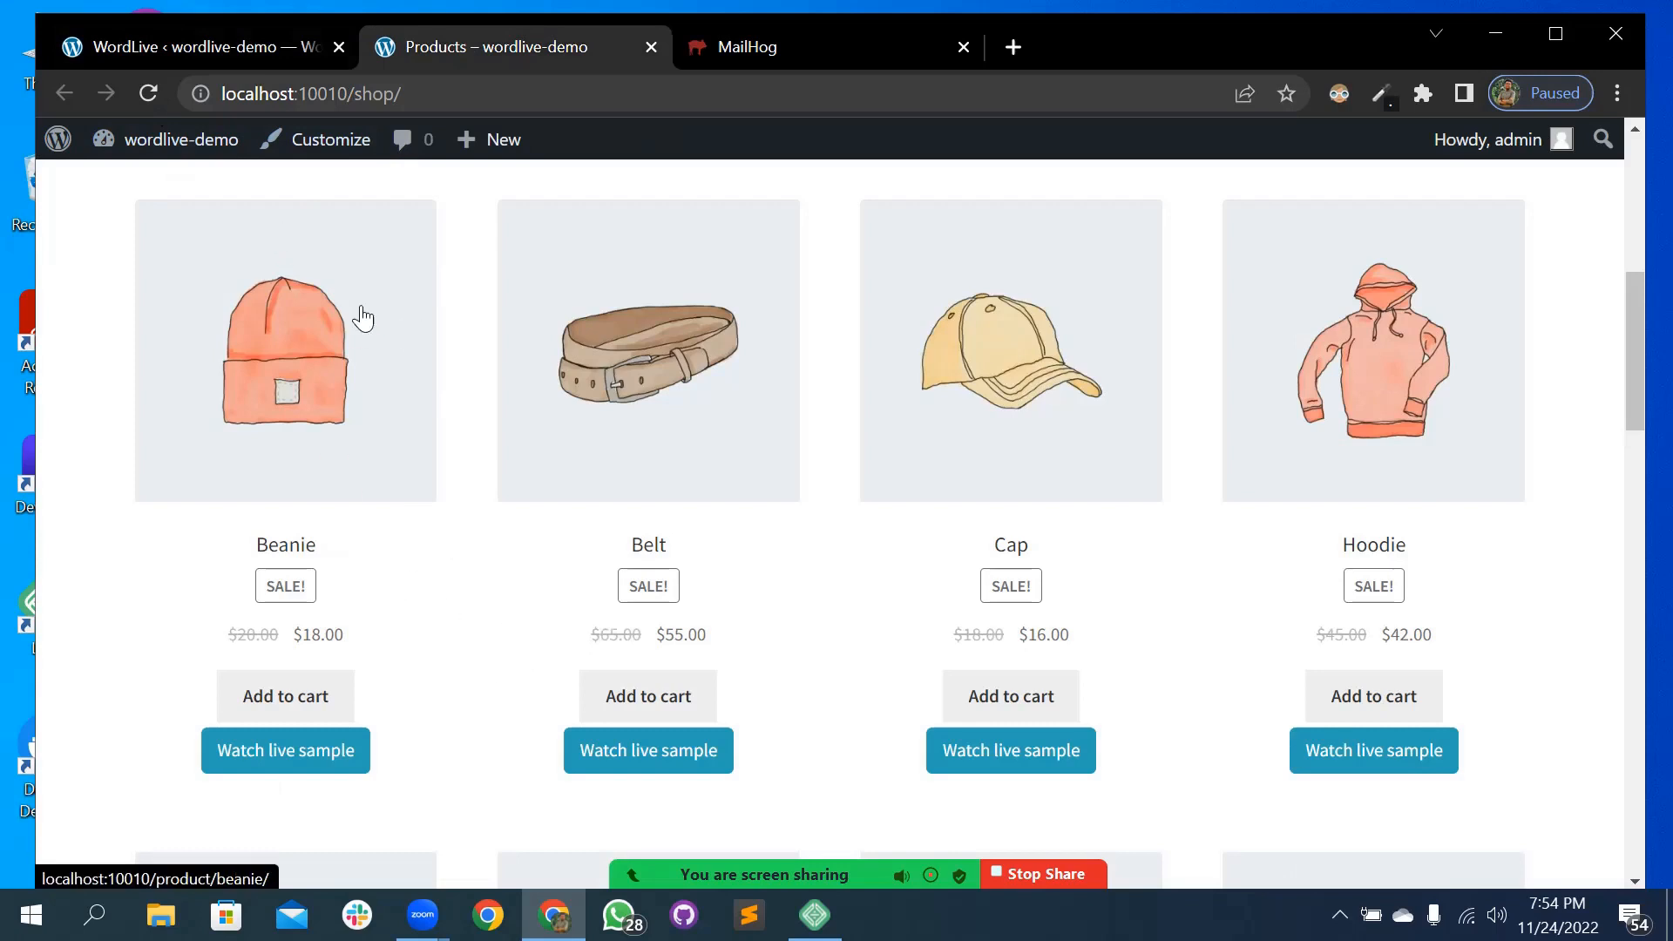
{"action": "scroll", "coordinate": [645, 680], "scroll_direction": "down", "scroll_amount": 2}
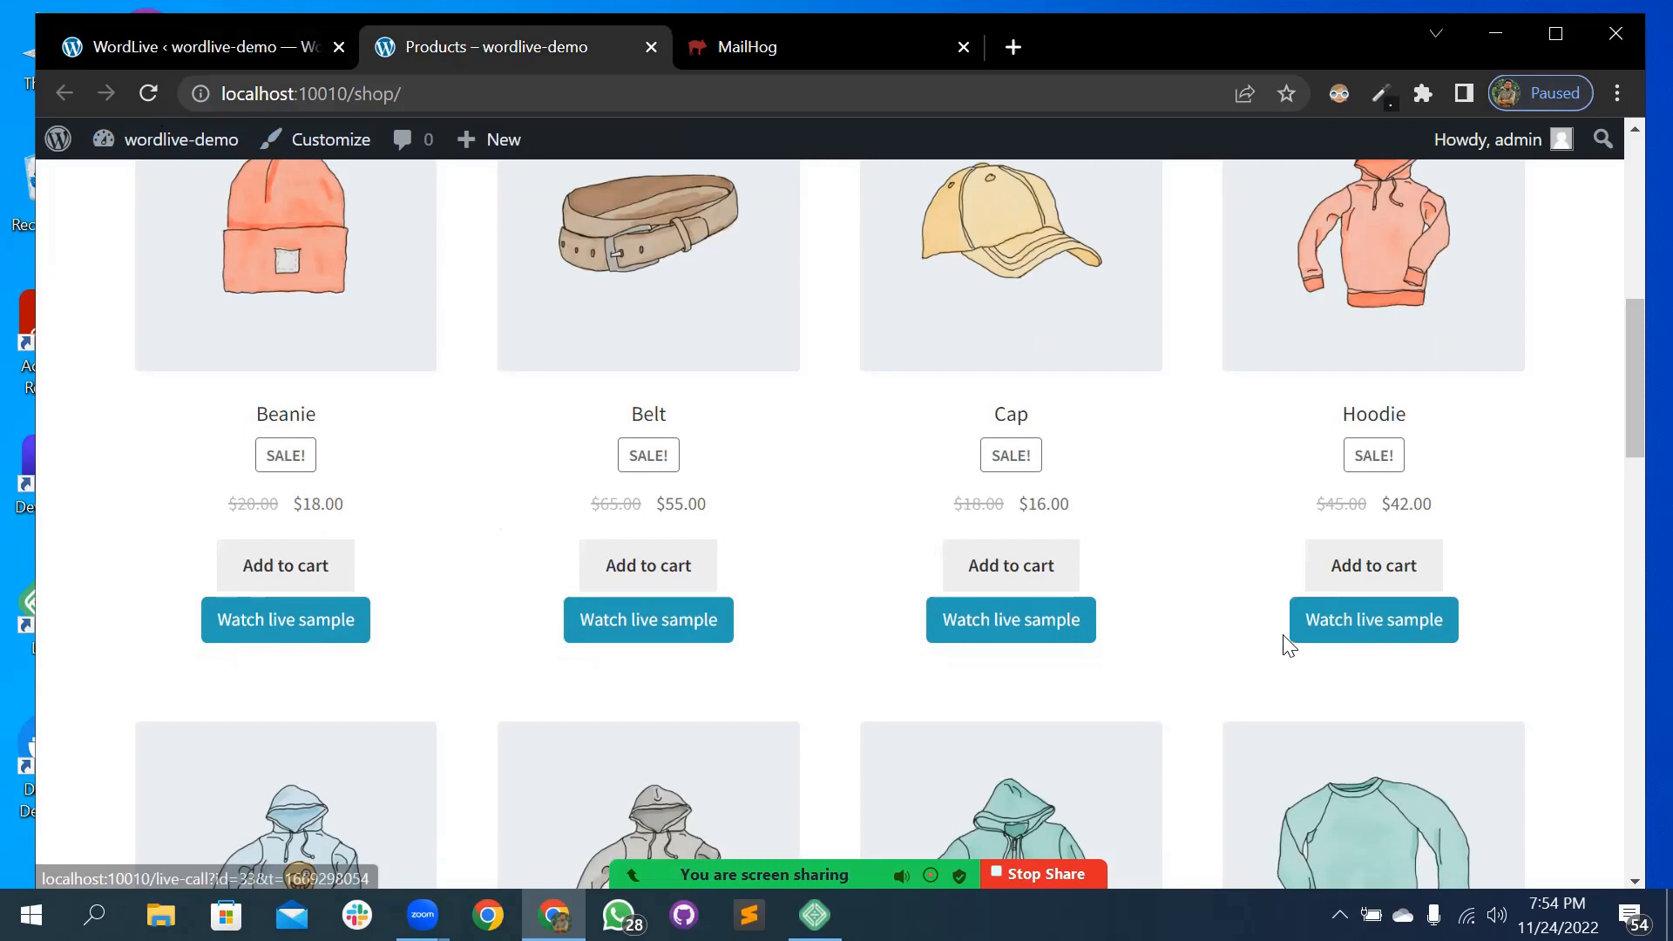
{"action": "scroll", "coordinate": [1285, 643], "scroll_direction": "down", "scroll_amount": 5}
{"action": "scroll", "coordinate": [790, 529], "scroll_direction": "up", "scroll_amount": 5}
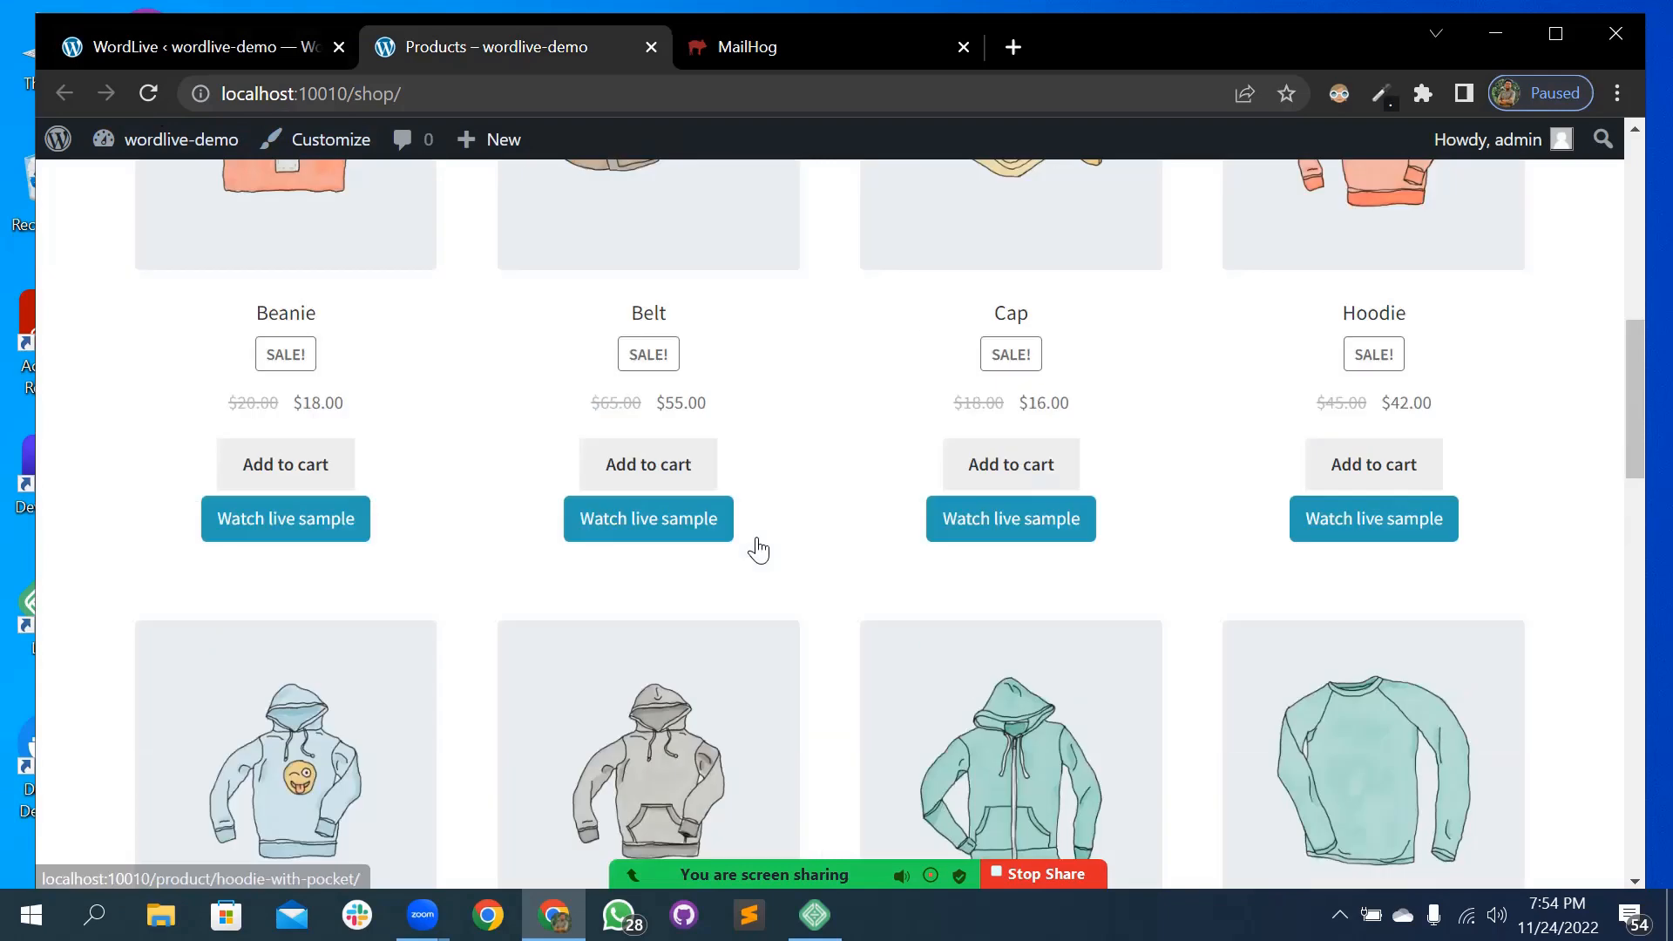
- Open the Belt product's details page and examine its live-call button
{"action": "left_click", "coordinate": [723, 301]}
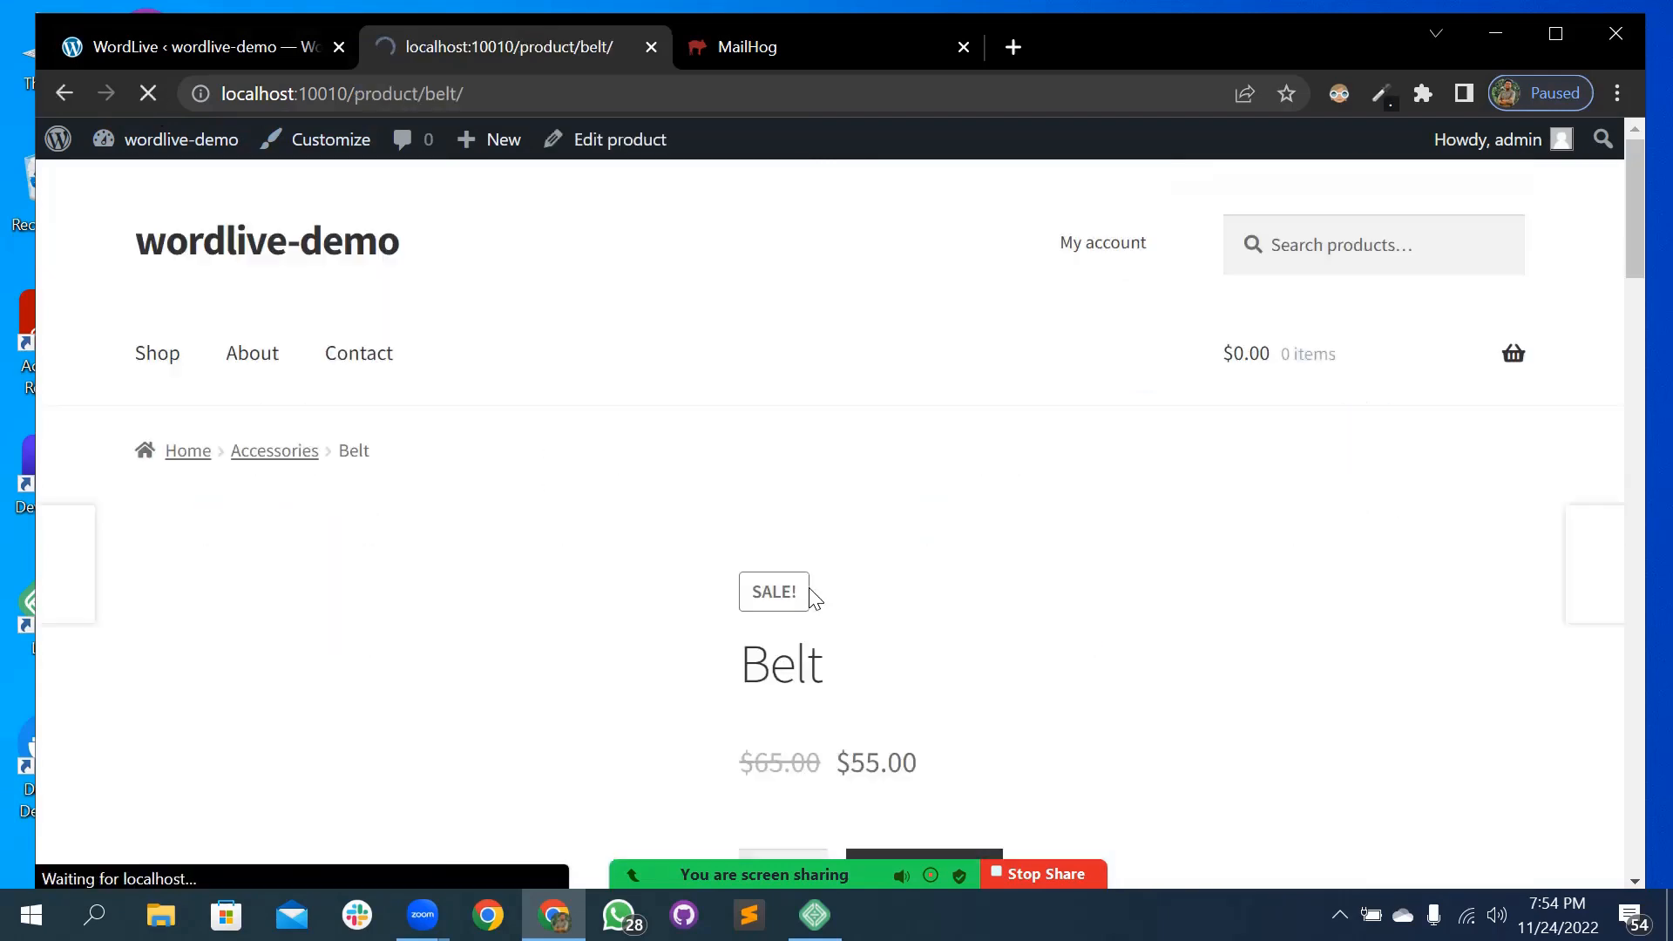
{"action": "scroll", "coordinate": [758, 645], "scroll_direction": "down", "scroll_amount": 4}
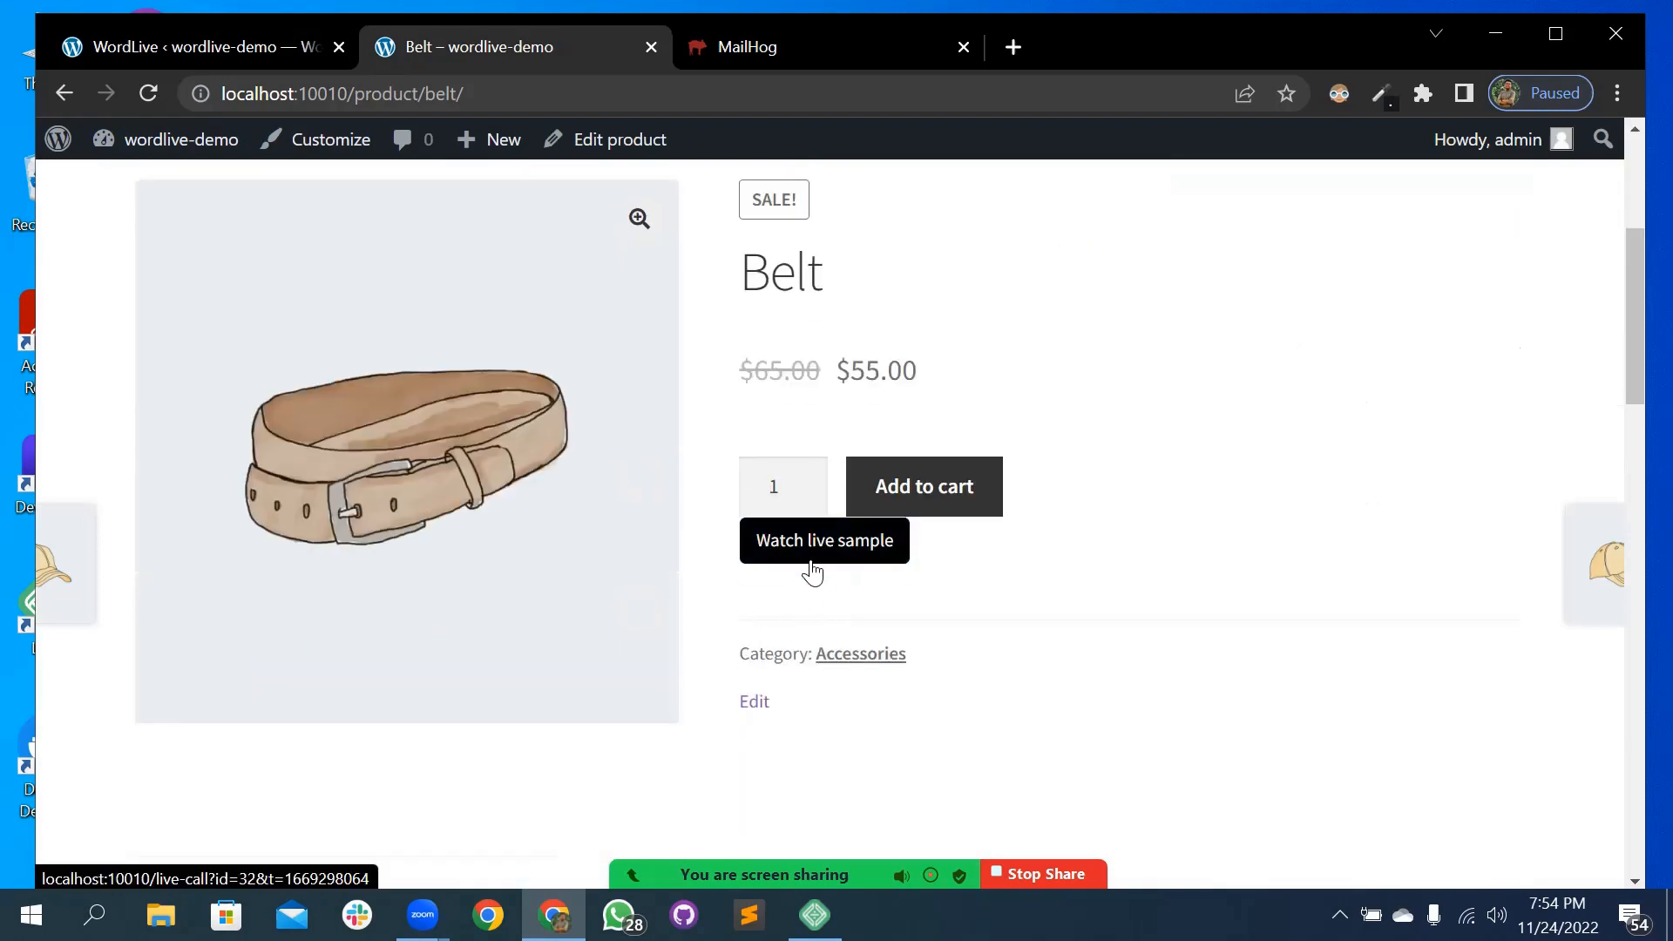
{"action": "scroll", "coordinate": [876, 624], "scroll_direction": "up", "scroll_amount": 4}
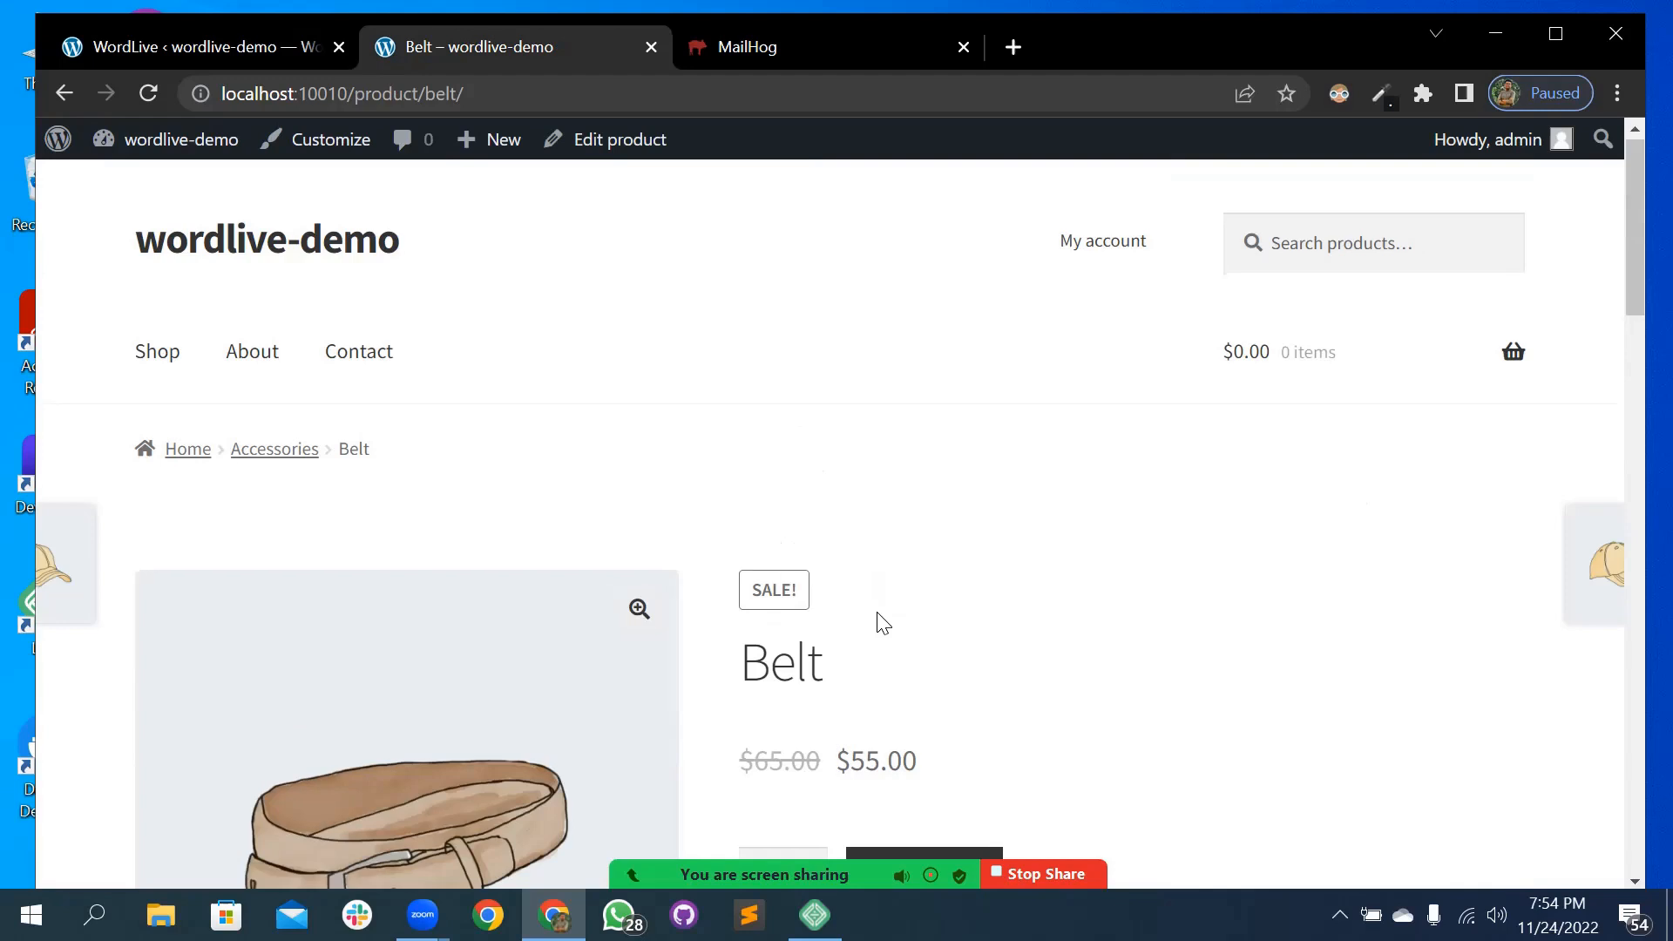
{"action": "scroll", "coordinate": [875, 624], "scroll_direction": "down", "scroll_amount": 4}
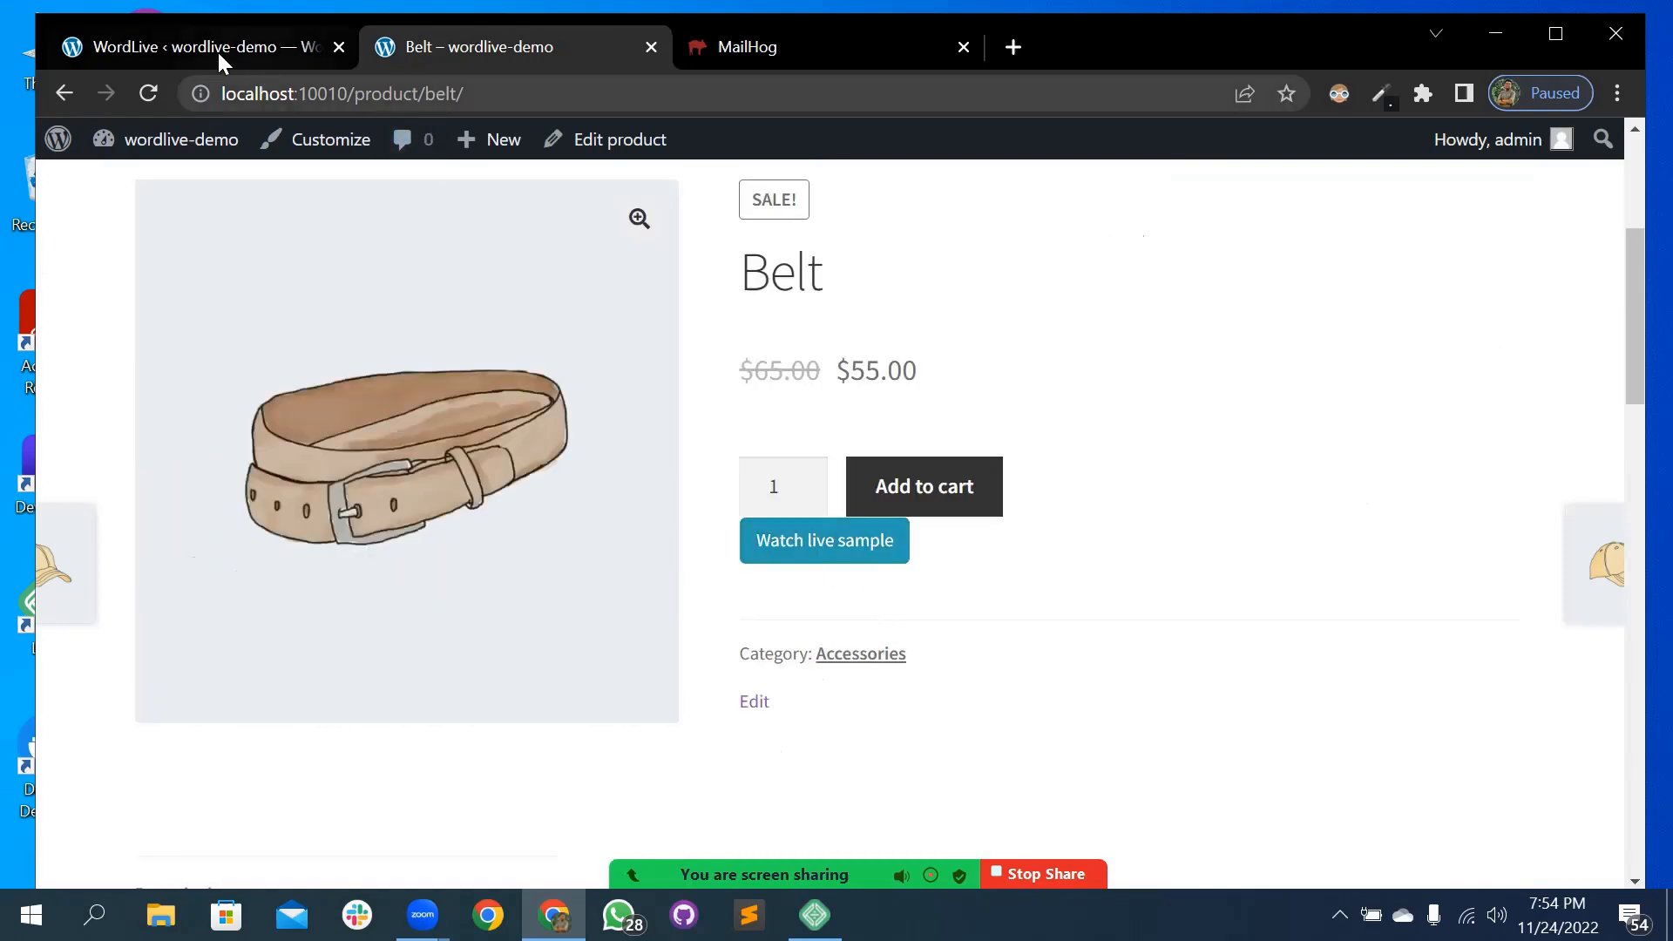
- Review the WordLive plugin's general settings and button style options, and return to the Belt product page
{"action": "left_click", "coordinate": [218, 48]}
{"action": "scroll", "coordinate": [795, 622], "scroll_direction": "down", "scroll_amount": 10}
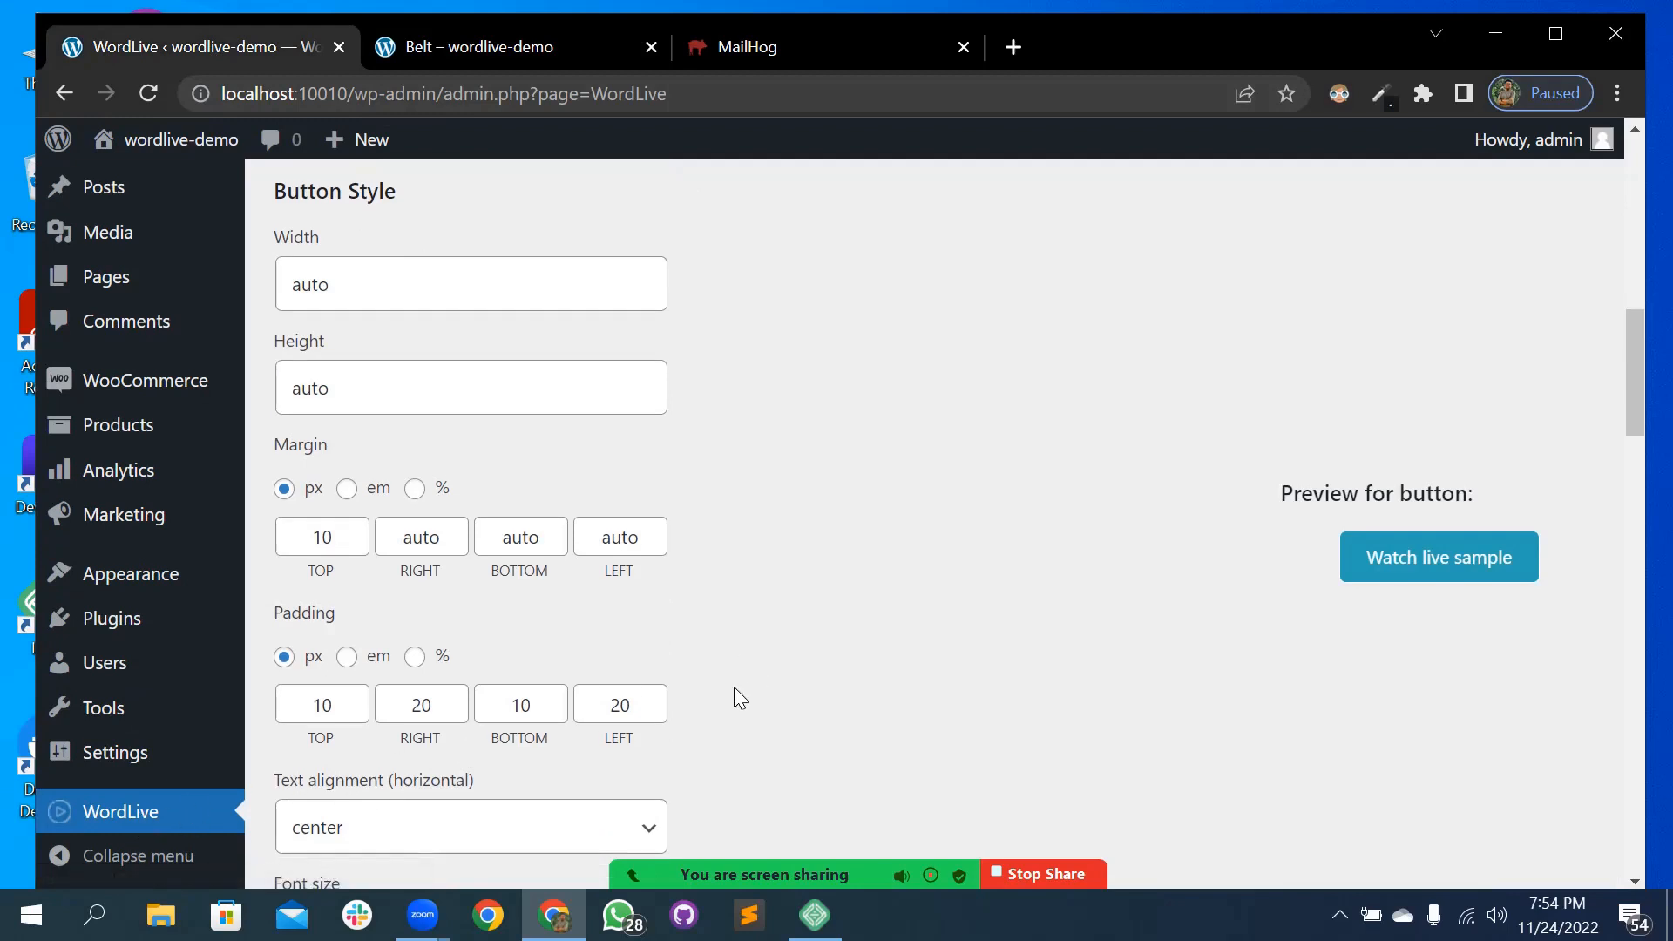
{"action": "scroll", "coordinate": [739, 697], "scroll_direction": "up", "scroll_amount": 10}
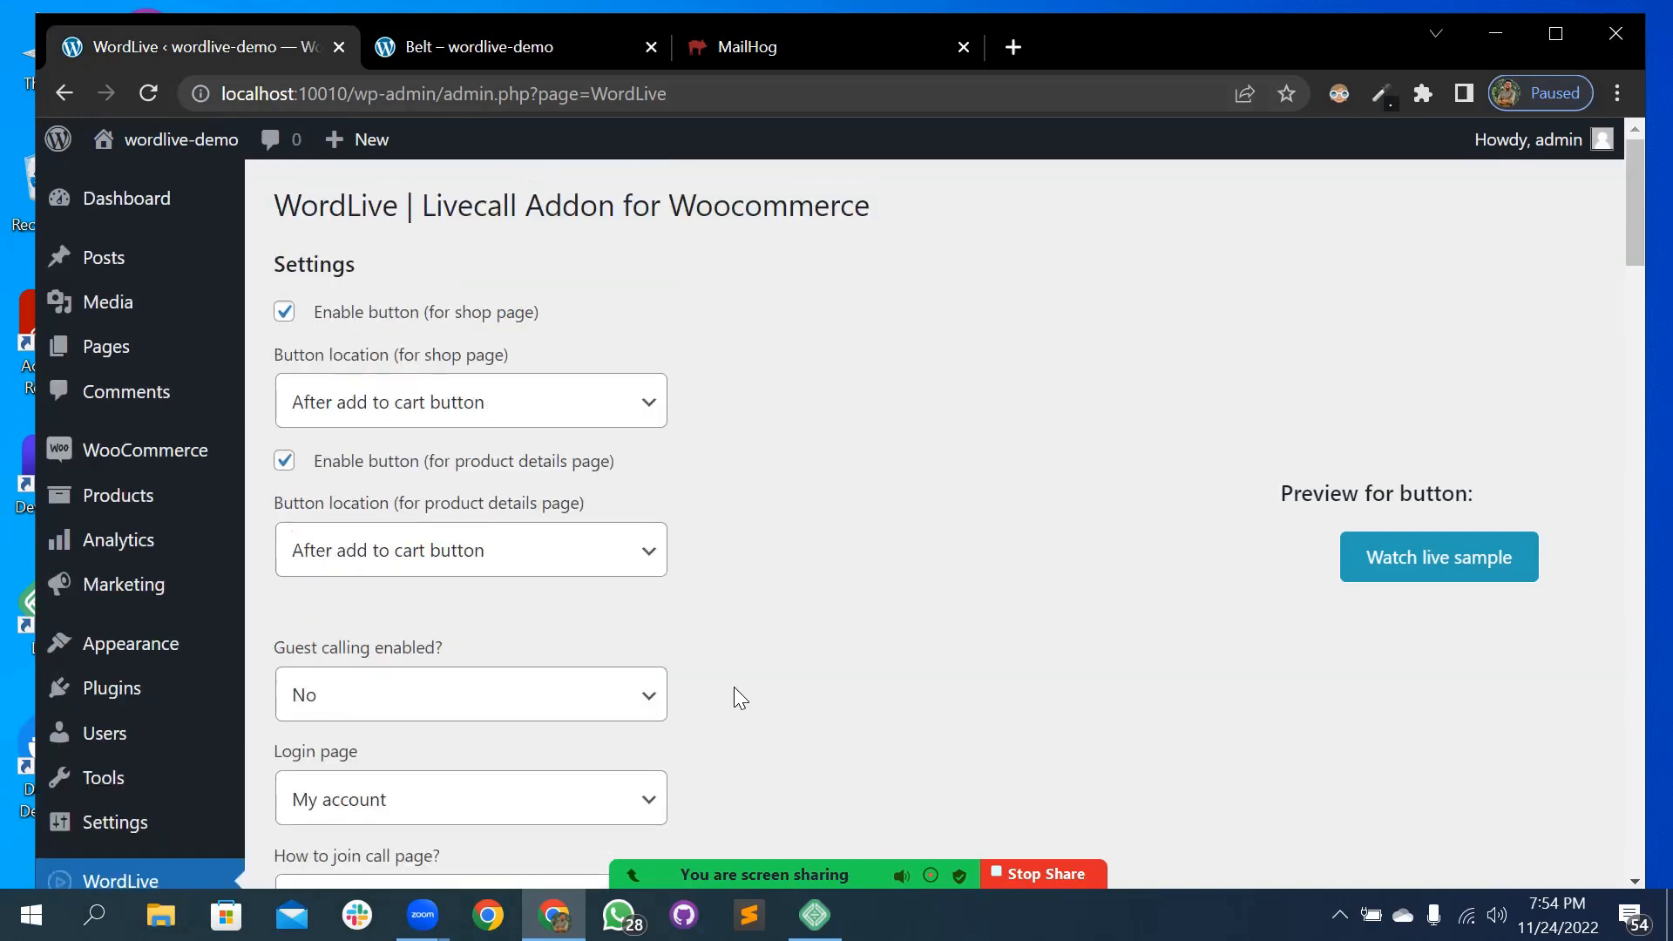
{"action": "left_click_drag", "start_coordinate": [432, 235], "coordinate": [424, 202]}
{"action": "left_click", "coordinate": [603, 319]}
{"action": "scroll", "coordinate": [538, 597], "scroll_direction": "down", "scroll_amount": 3}
{"action": "scroll", "coordinate": [459, 598], "scroll_direction": "up", "scroll_amount": 3}
{"action": "scroll", "coordinate": [96, 470], "scroll_direction": "down", "scroll_amount": 3}
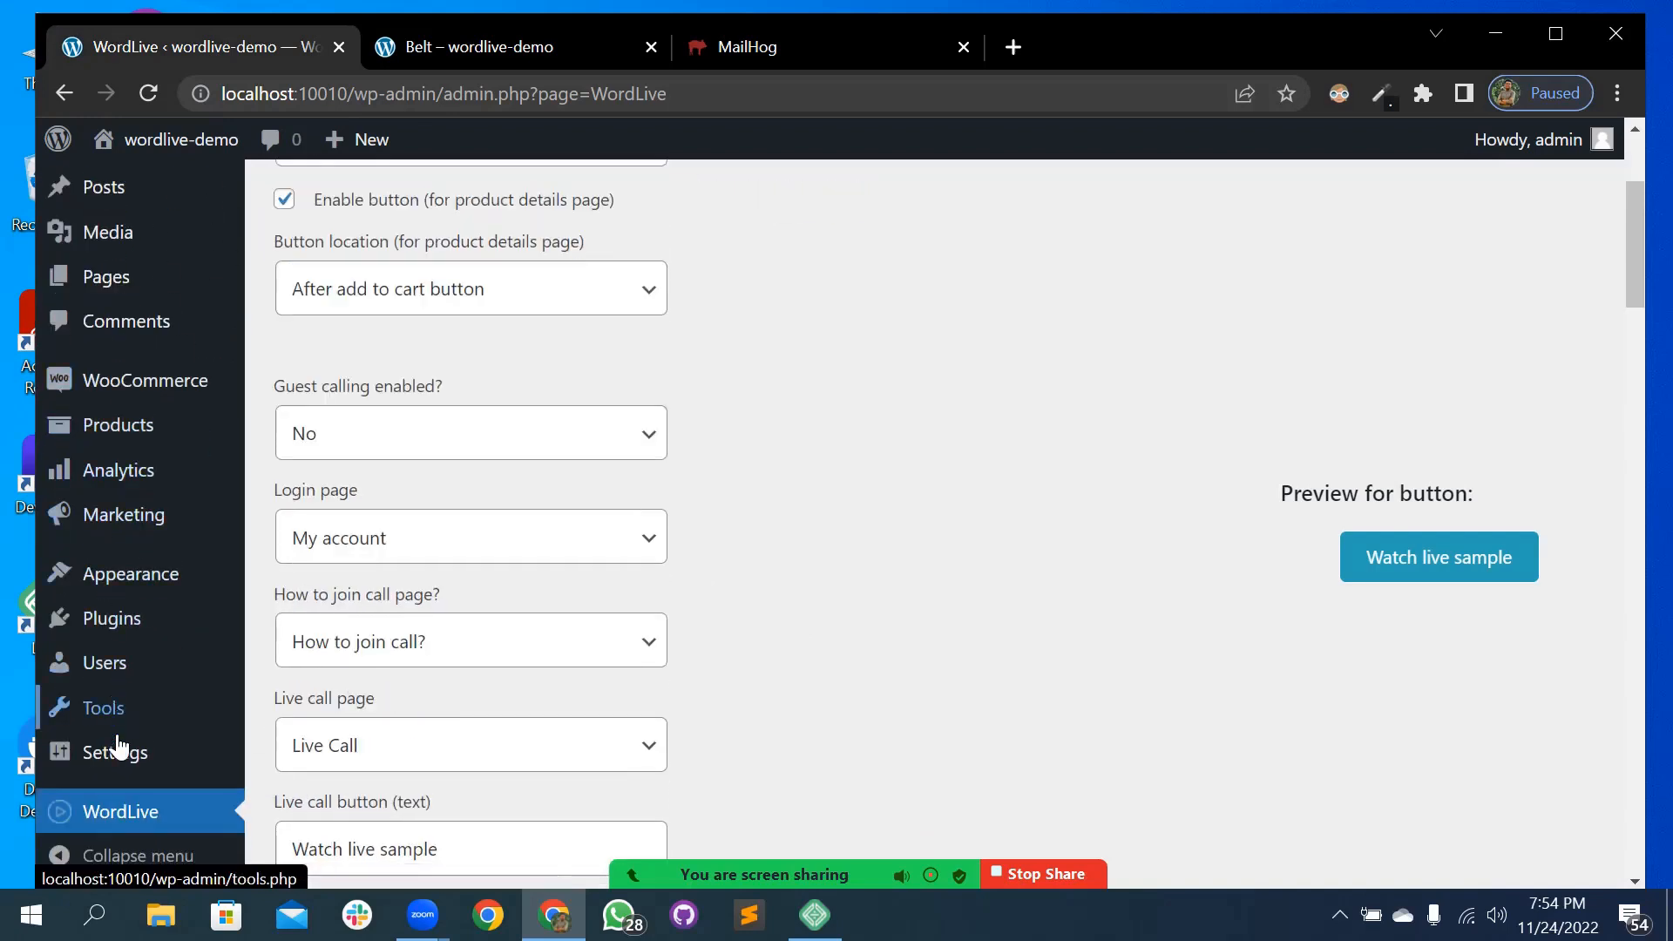
{"action": "left_click", "coordinate": [108, 816]}
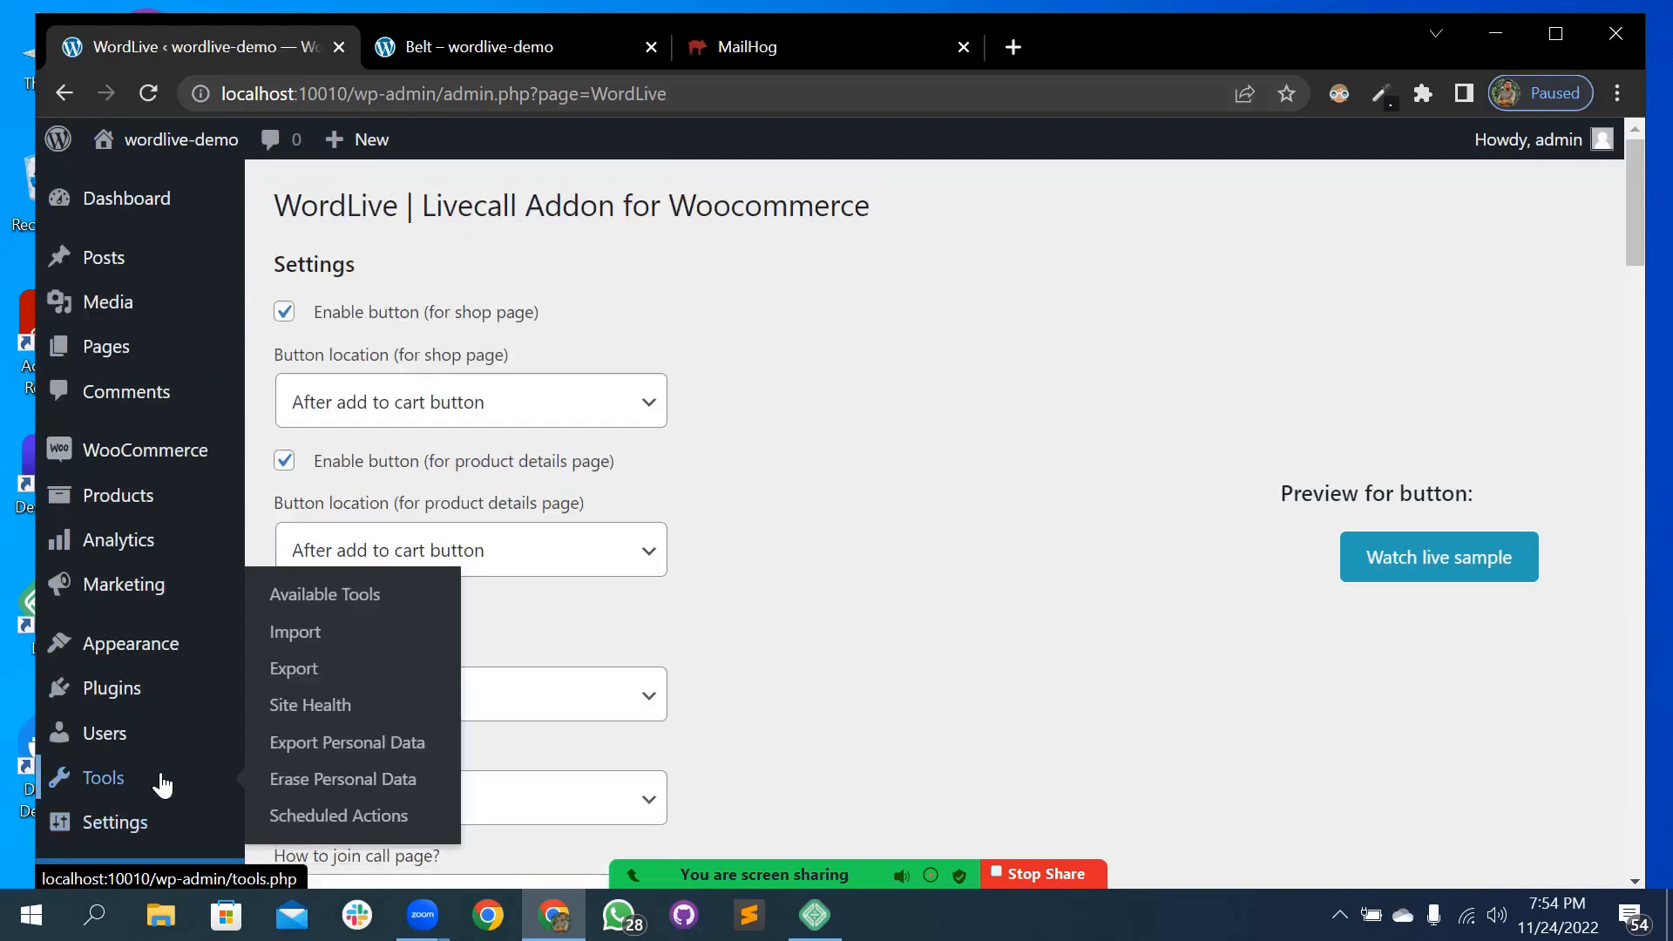
{"action": "scroll", "coordinate": [635, 560], "scroll_direction": "down", "scroll_amount": 10}
{"action": "scroll", "coordinate": [640, 563], "scroll_direction": "down", "scroll_amount": 9}
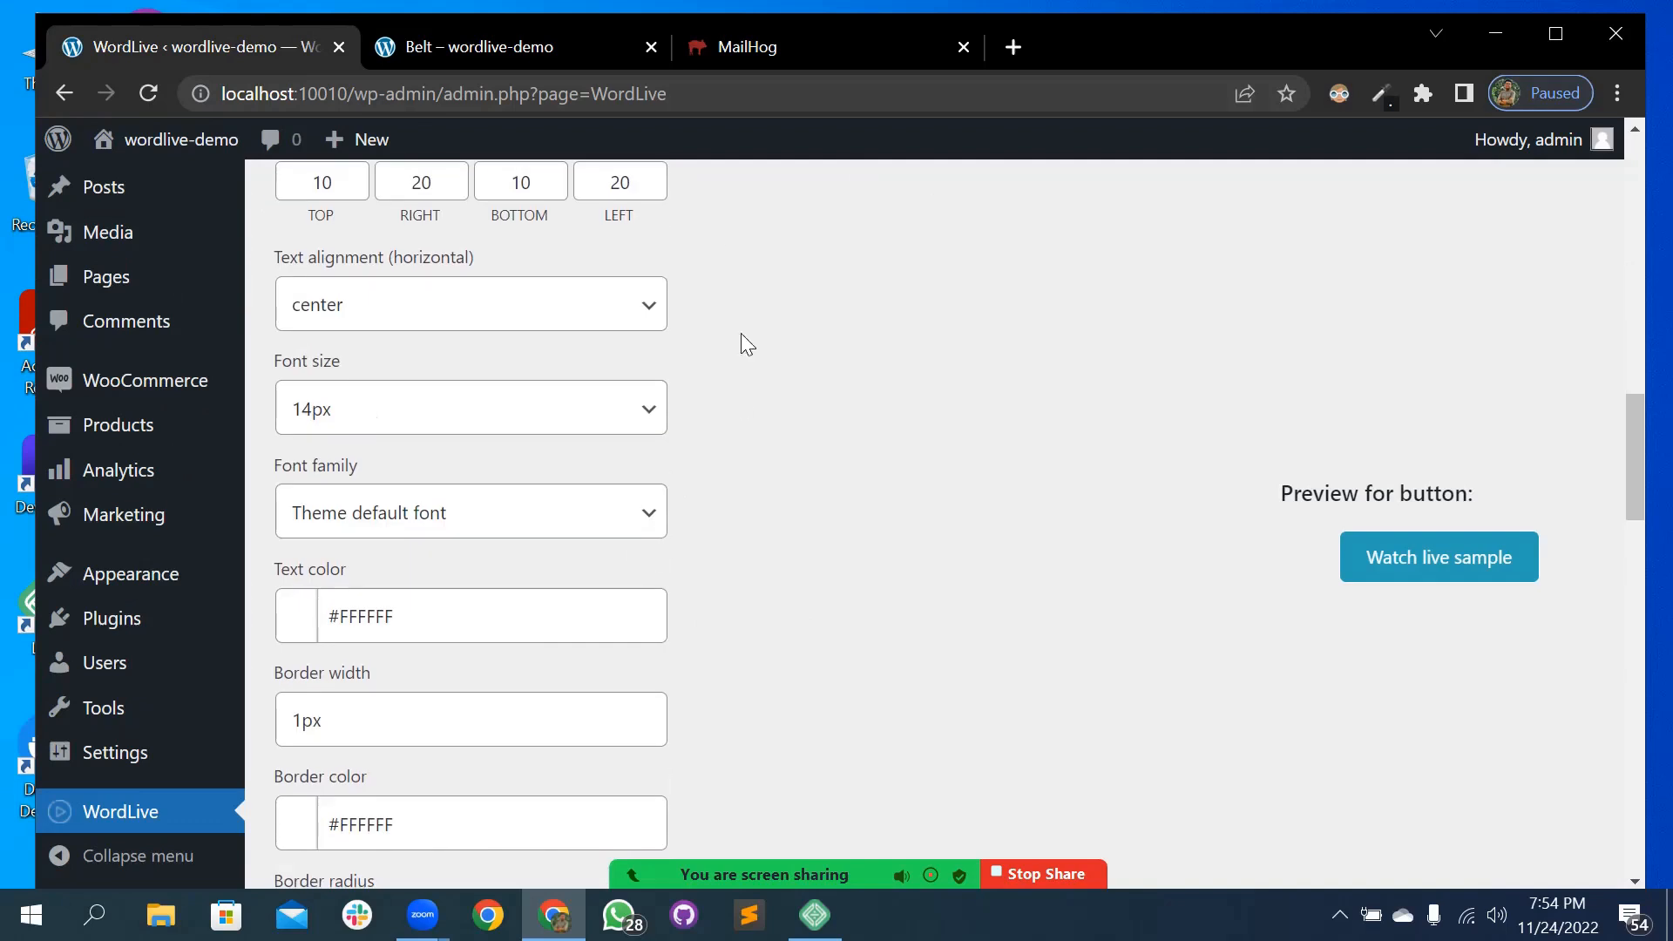
{"action": "left_click", "coordinate": [552, 56]}
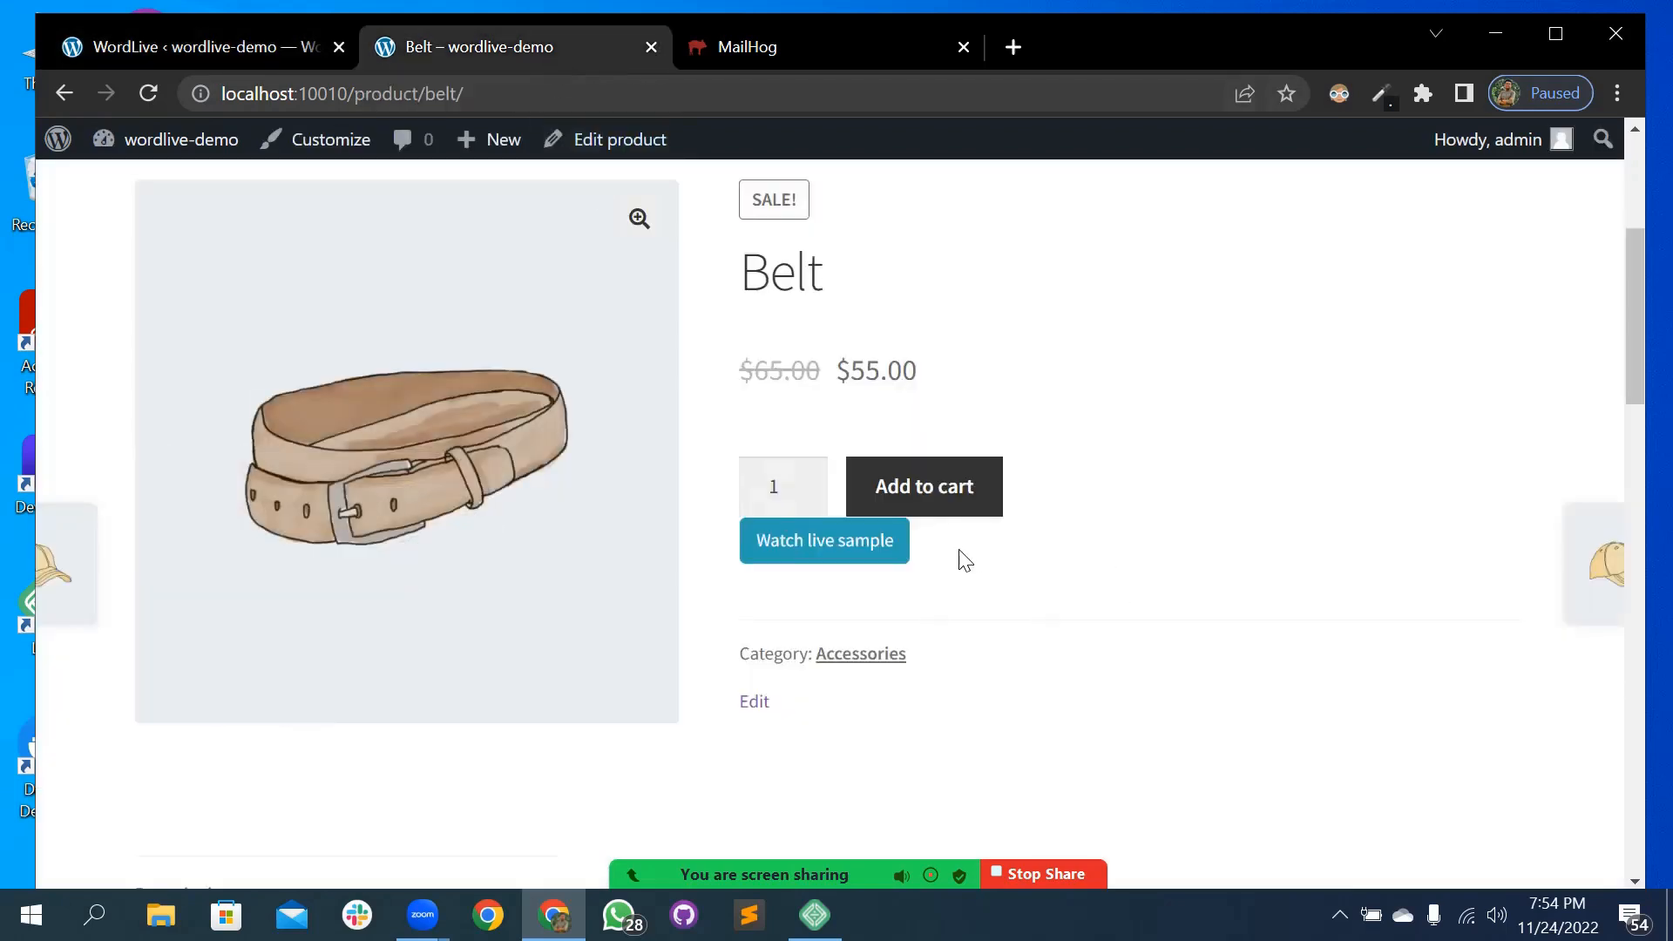
- Disable the live-call button for the shop page and save the WordLive settings
{"action": "left_click", "coordinate": [252, 48]}
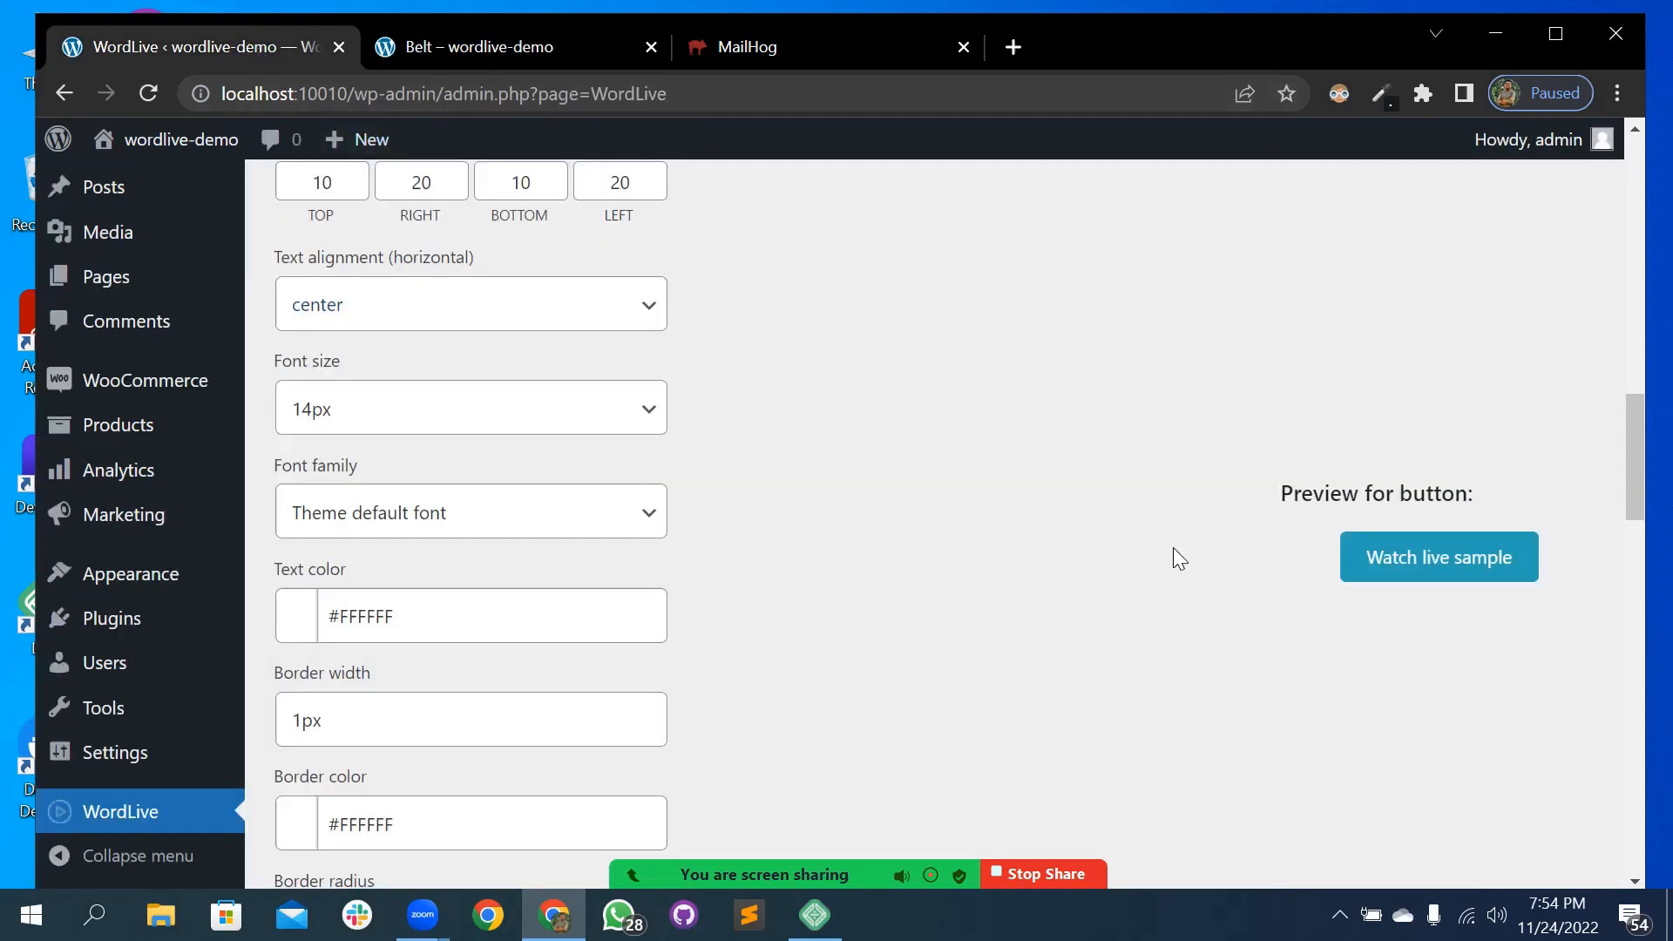
{"action": "left_click", "coordinate": [516, 49]}
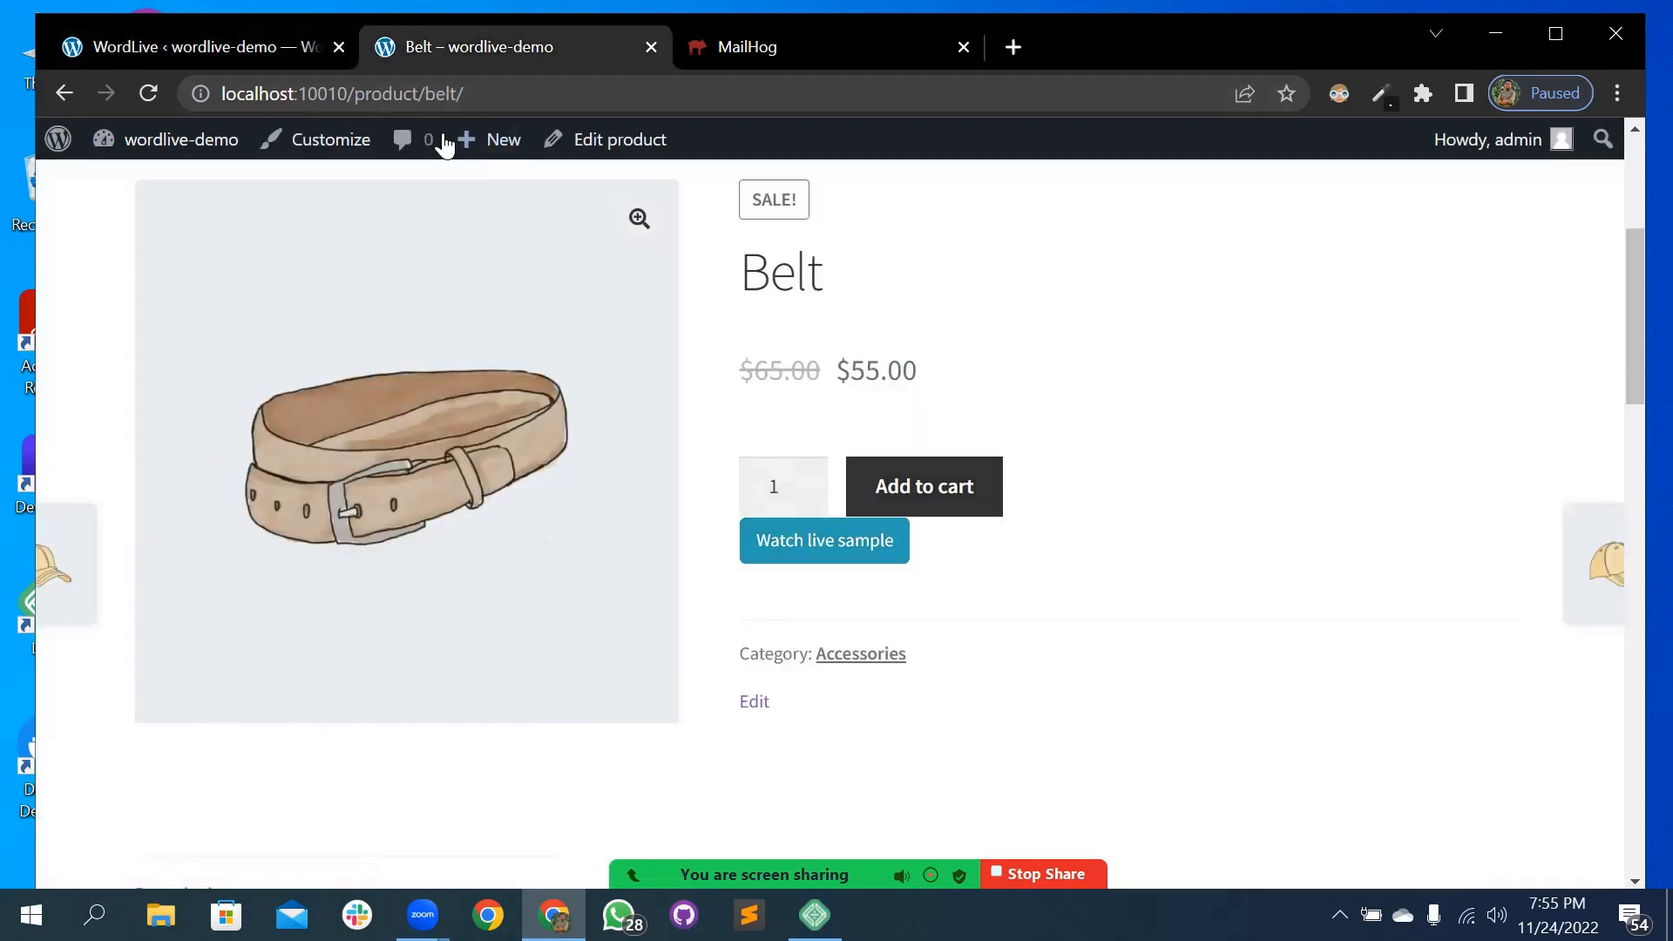
{"action": "left_click", "coordinate": [159, 50]}
{"action": "scroll", "coordinate": [654, 547], "scroll_direction": "up", "scroll_amount": 15}
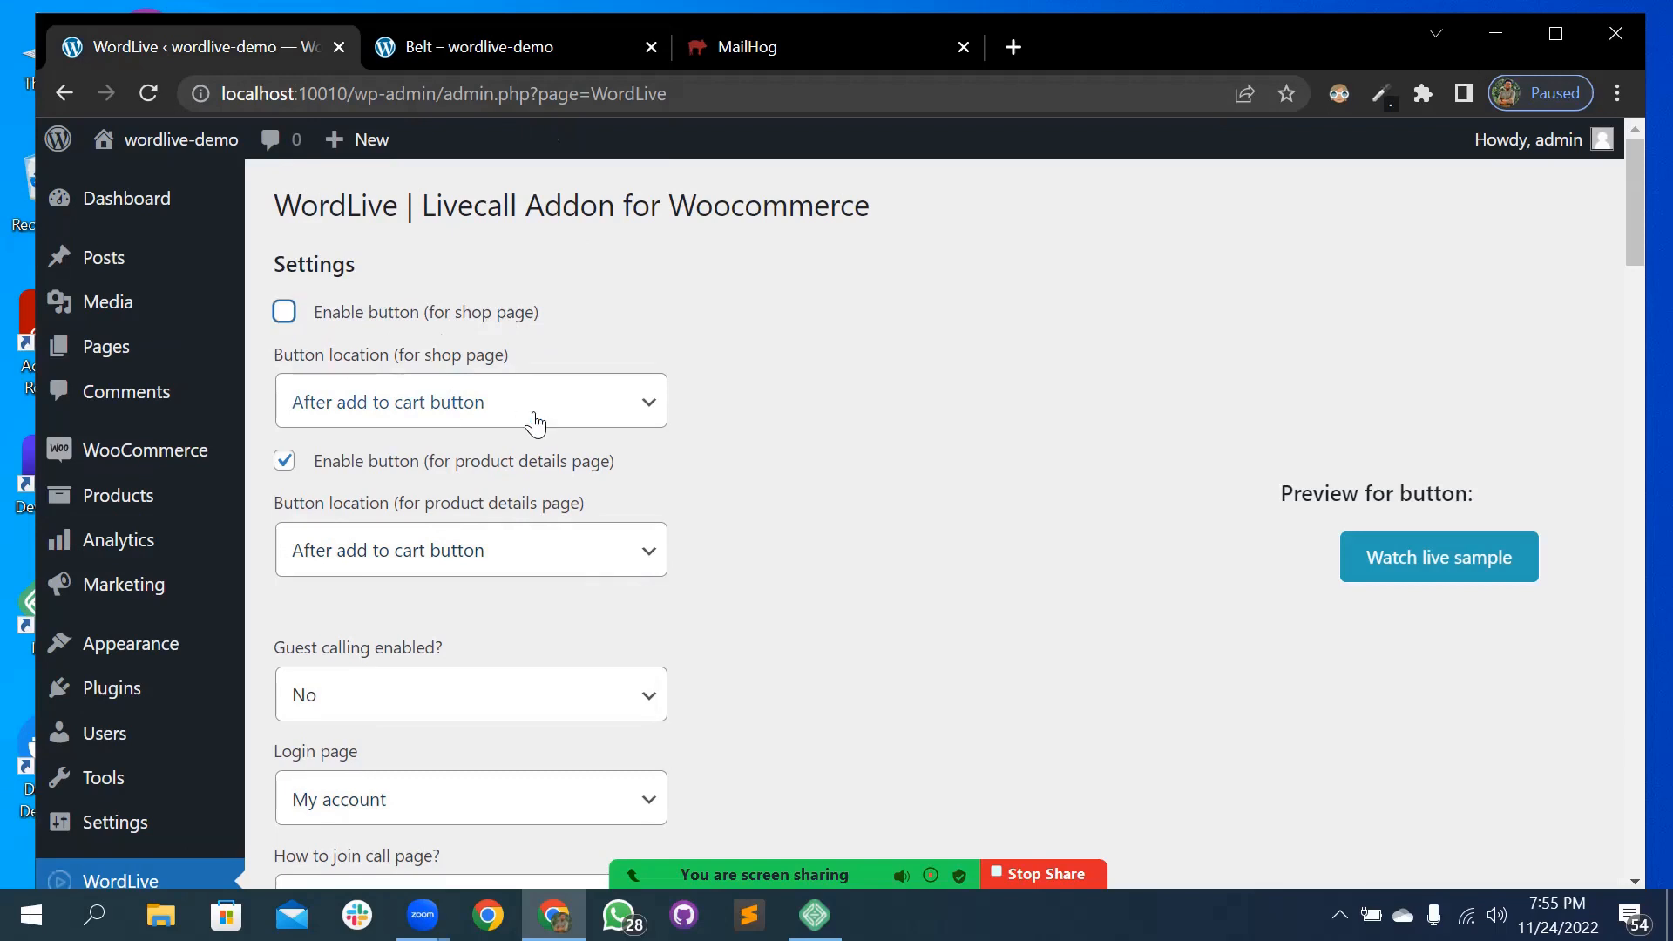
{"action": "scroll", "coordinate": [623, 373], "scroll_direction": "down", "scroll_amount": 20}
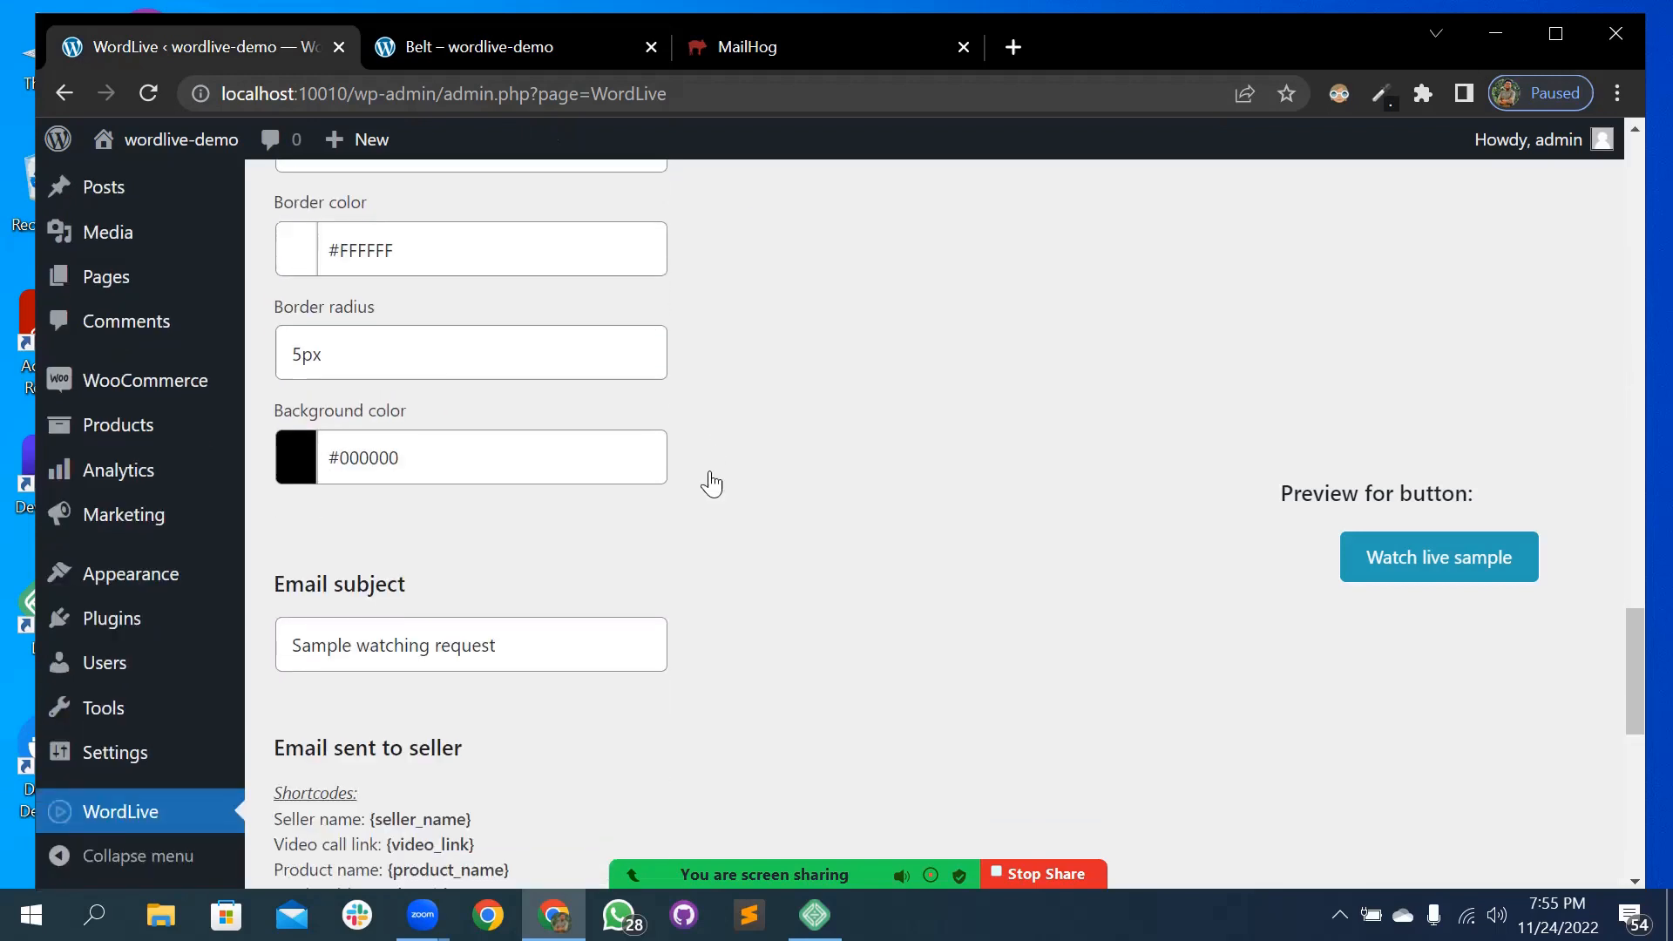
{"action": "left_click", "coordinate": [405, 828]}
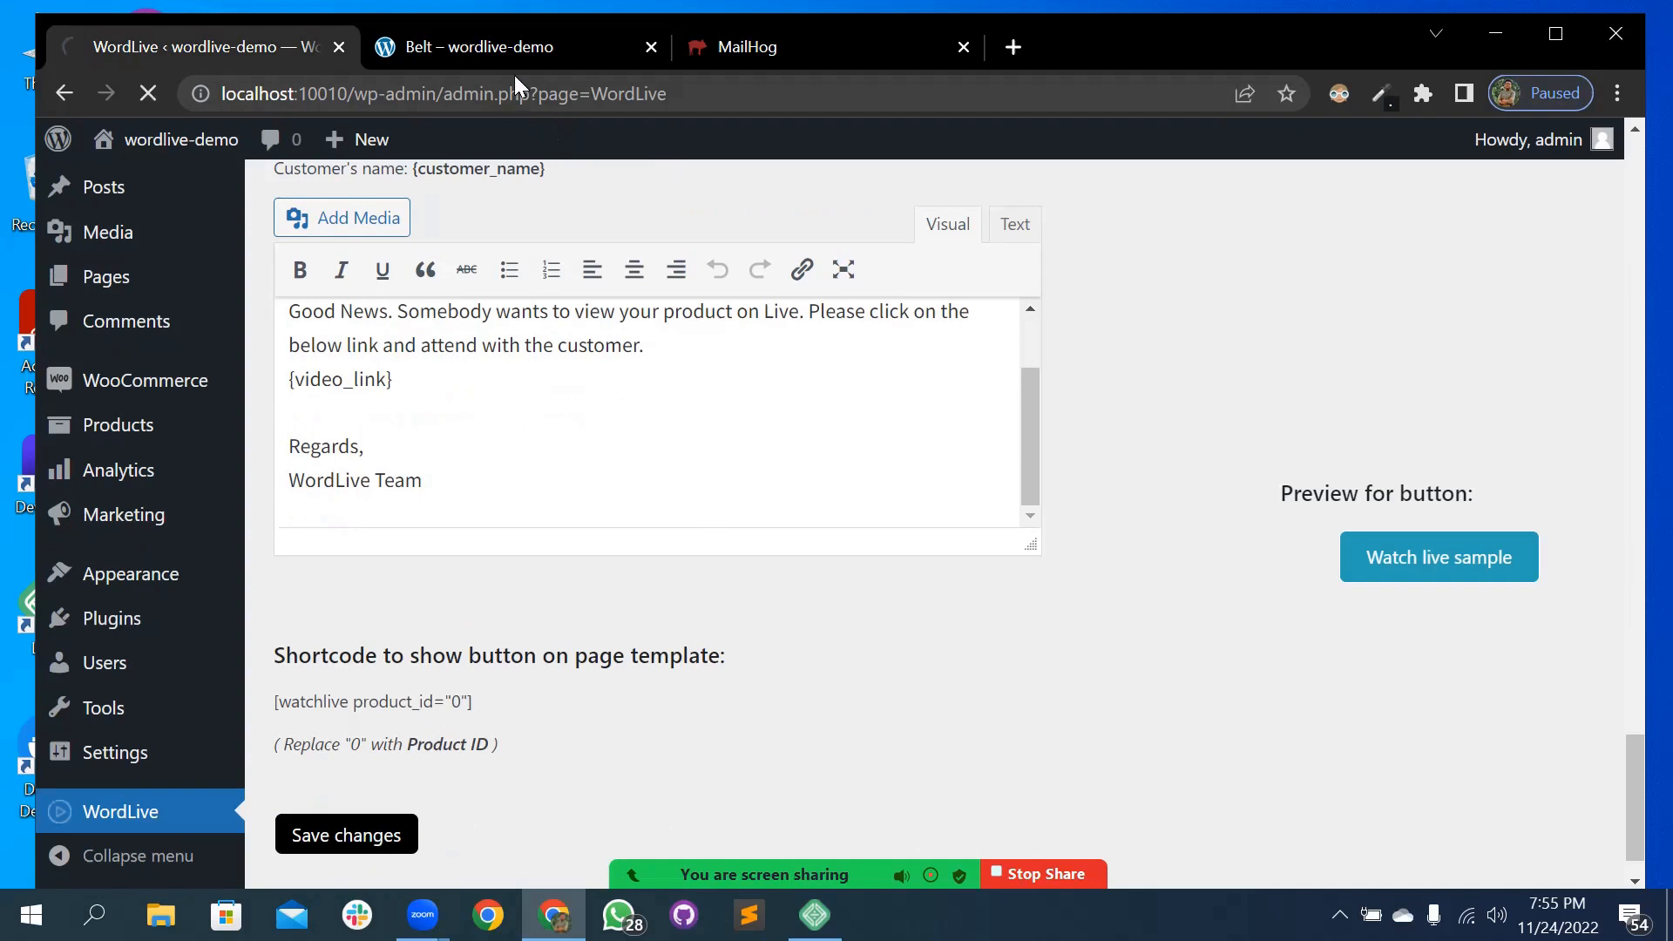
- Reload the Belt product page, and open the shop page to check its products for live-call buttons
{"action": "left_click", "coordinate": [517, 48]}
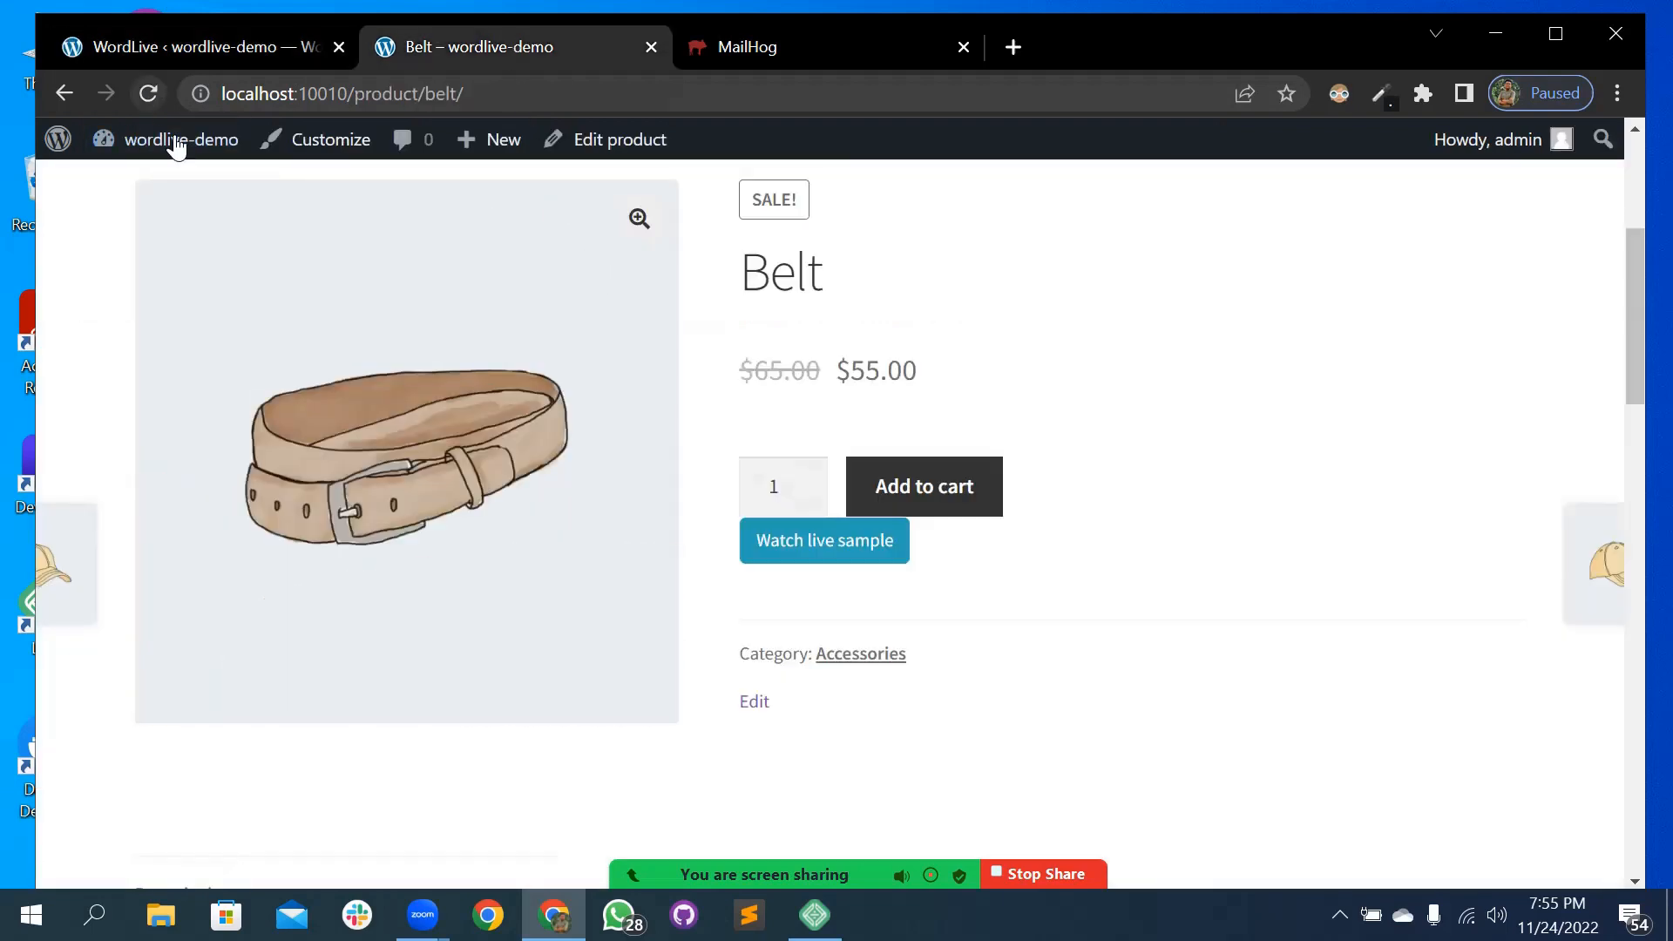
{"action": "left_click", "coordinate": [150, 94]}
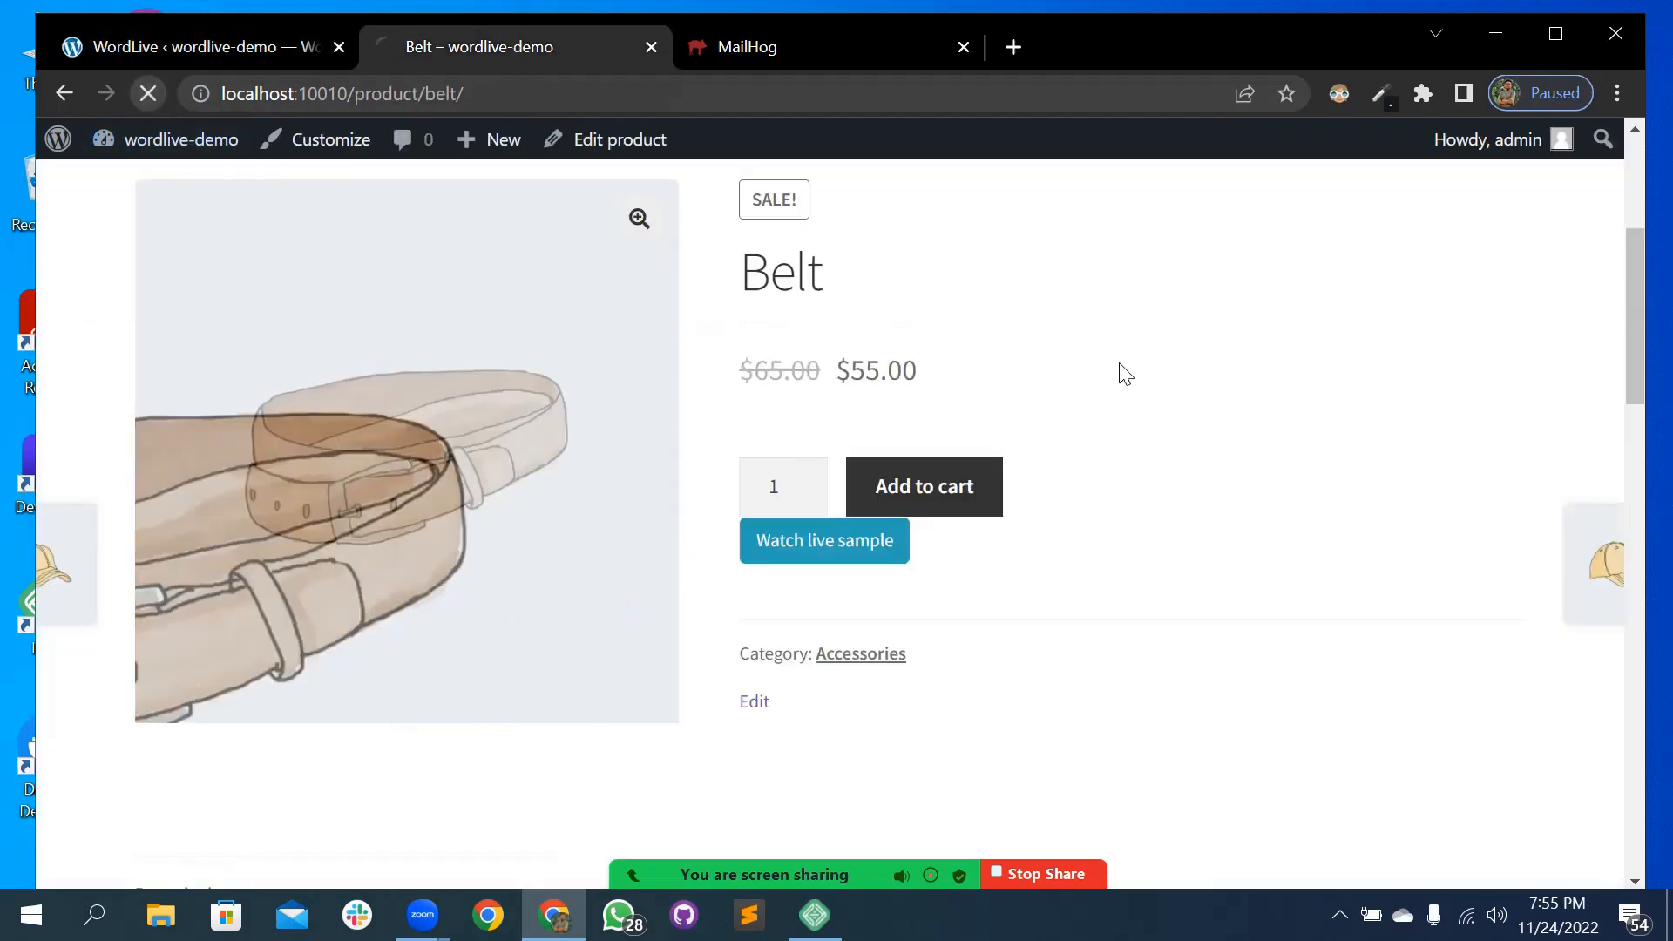
{"action": "left_click_drag", "start_coordinate": [354, 94], "coordinate": [714, 154]}
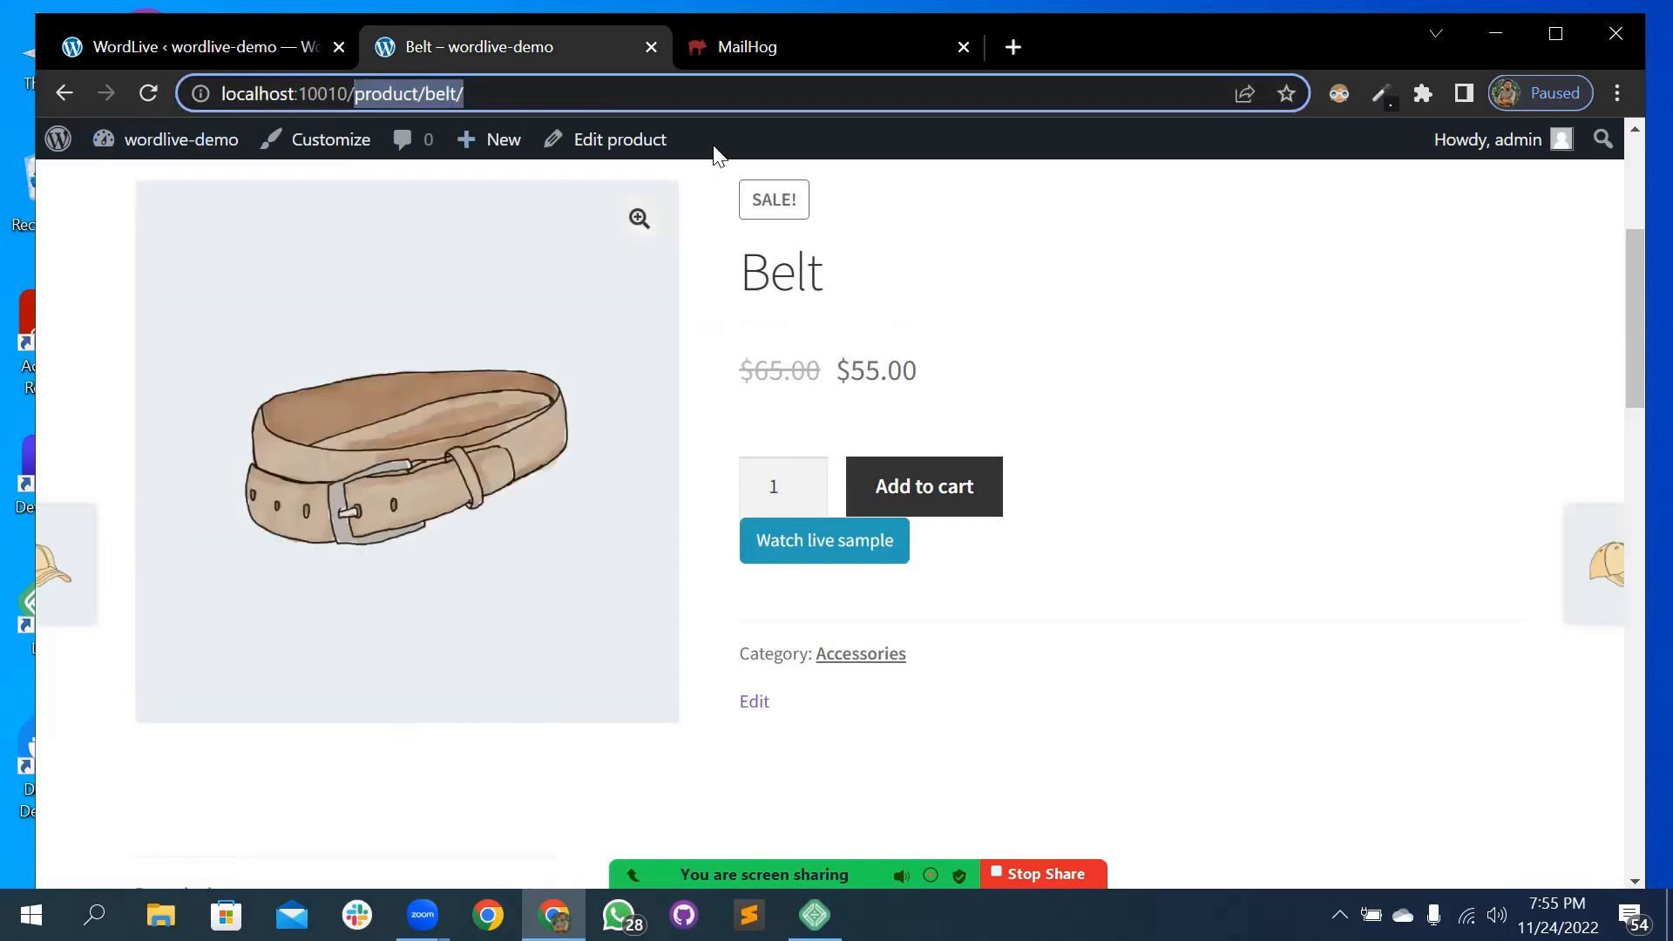
{"action": "type", "text": "/shop"}
{"action": "key", "text": "Return"}
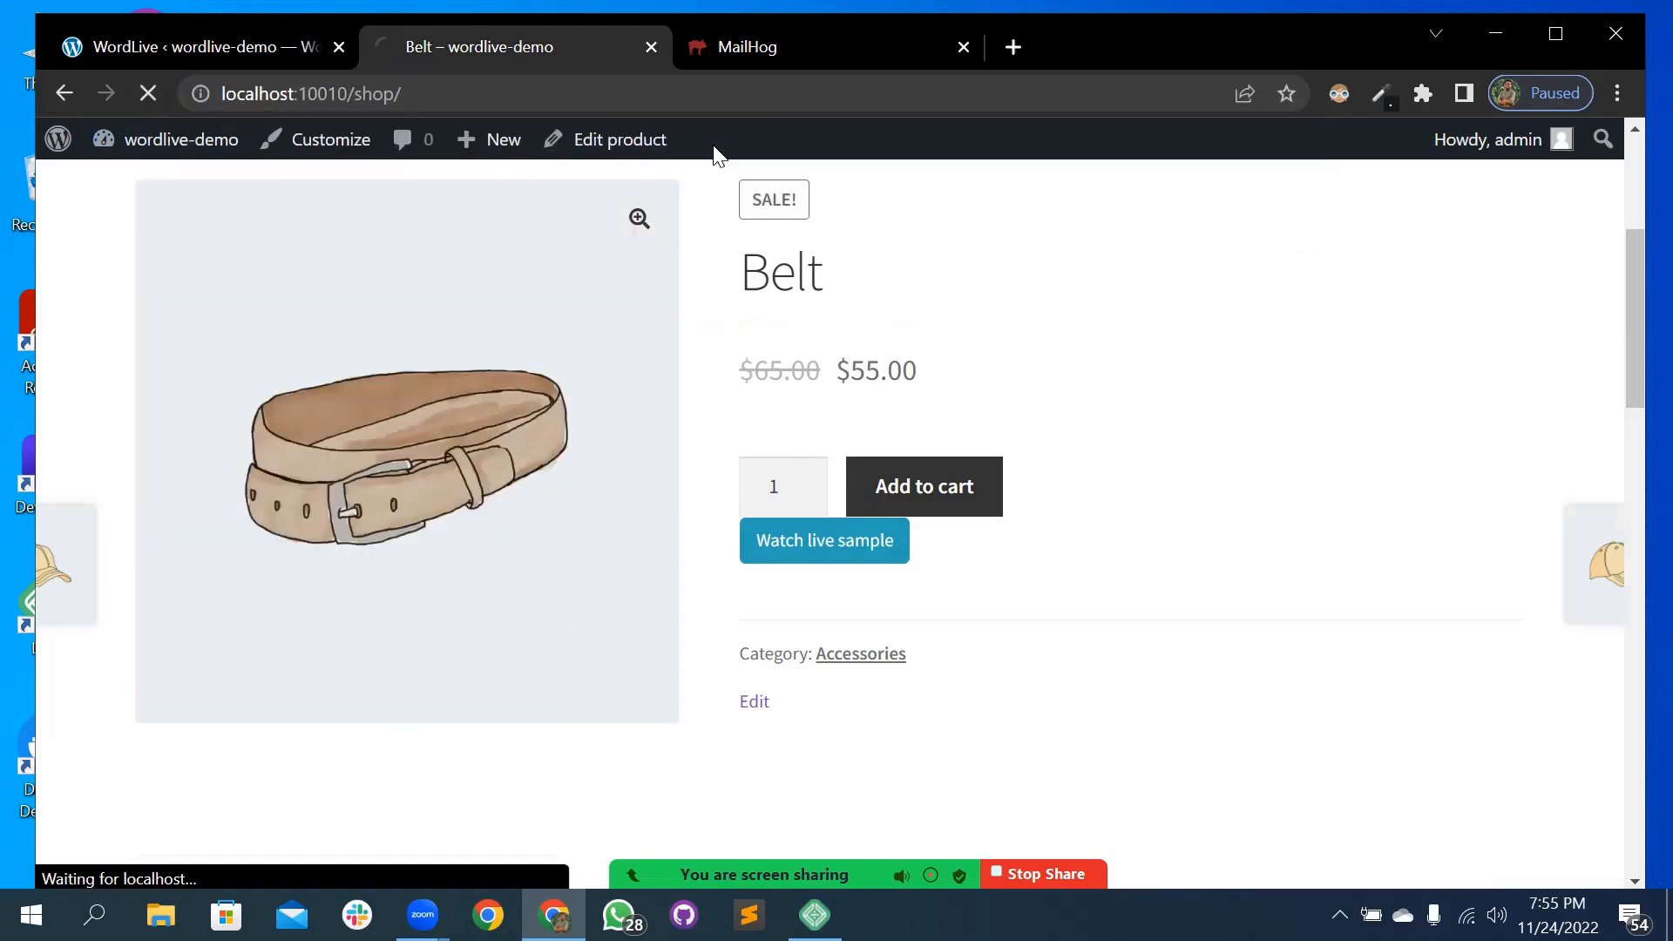
{"action": "scroll", "coordinate": [766, 482], "scroll_direction": "down", "scroll_amount": 10}
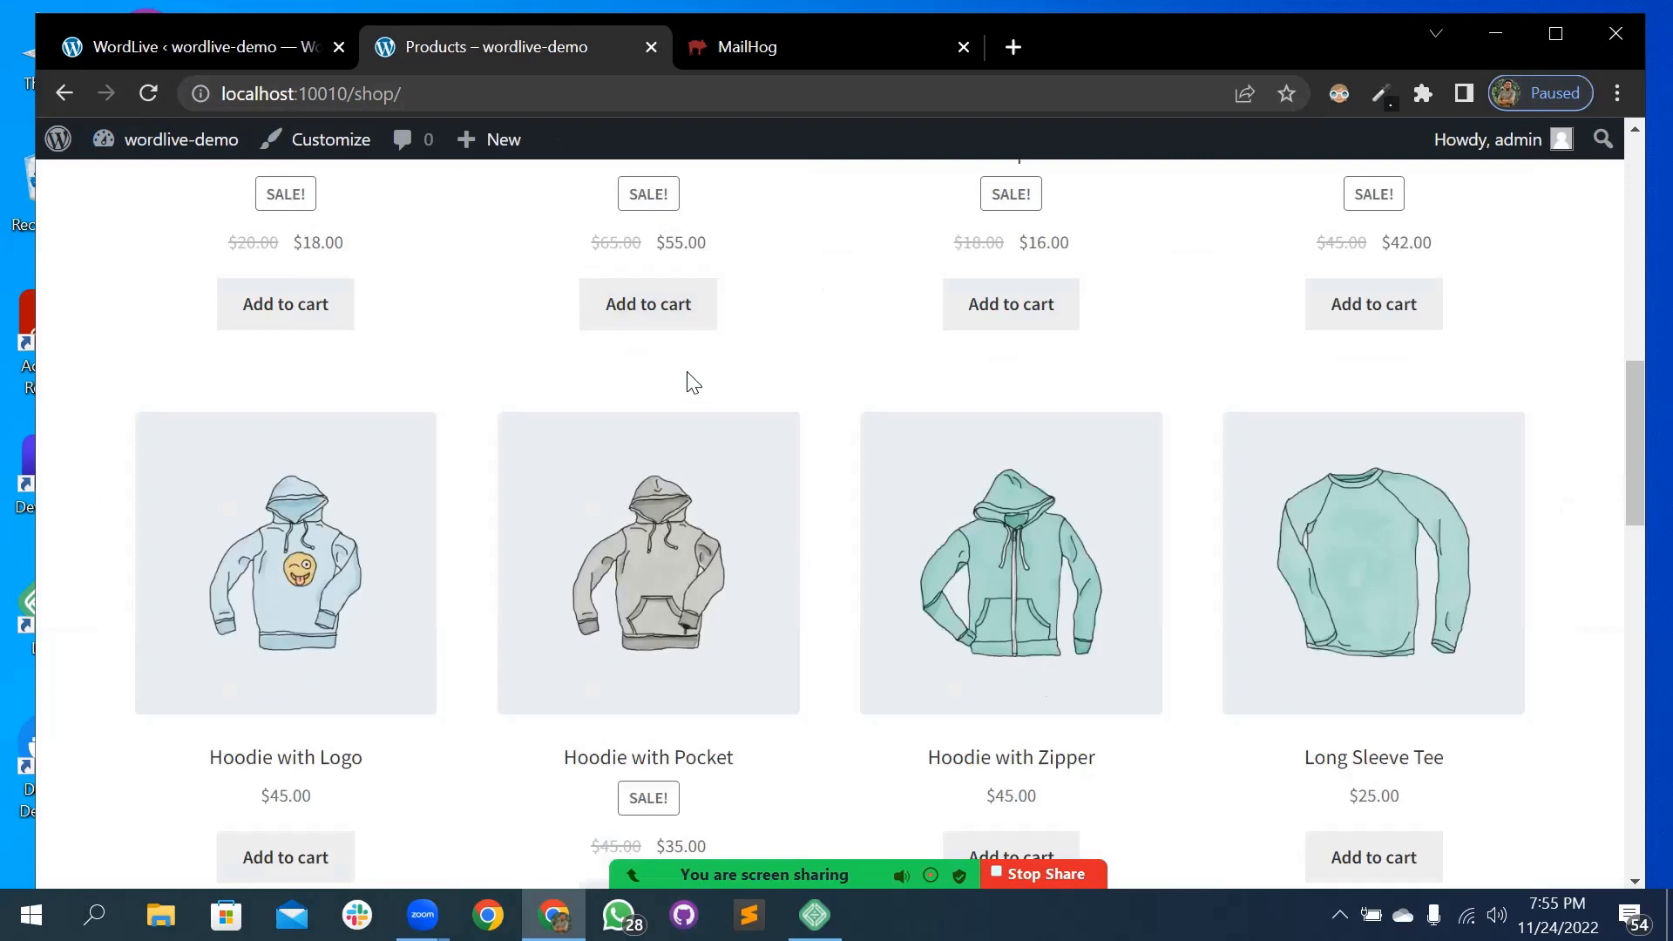
- Re-enable the shop page button in the WordLive settings with its location set to After add to cart button
{"action": "left_click", "coordinate": [270, 54]}
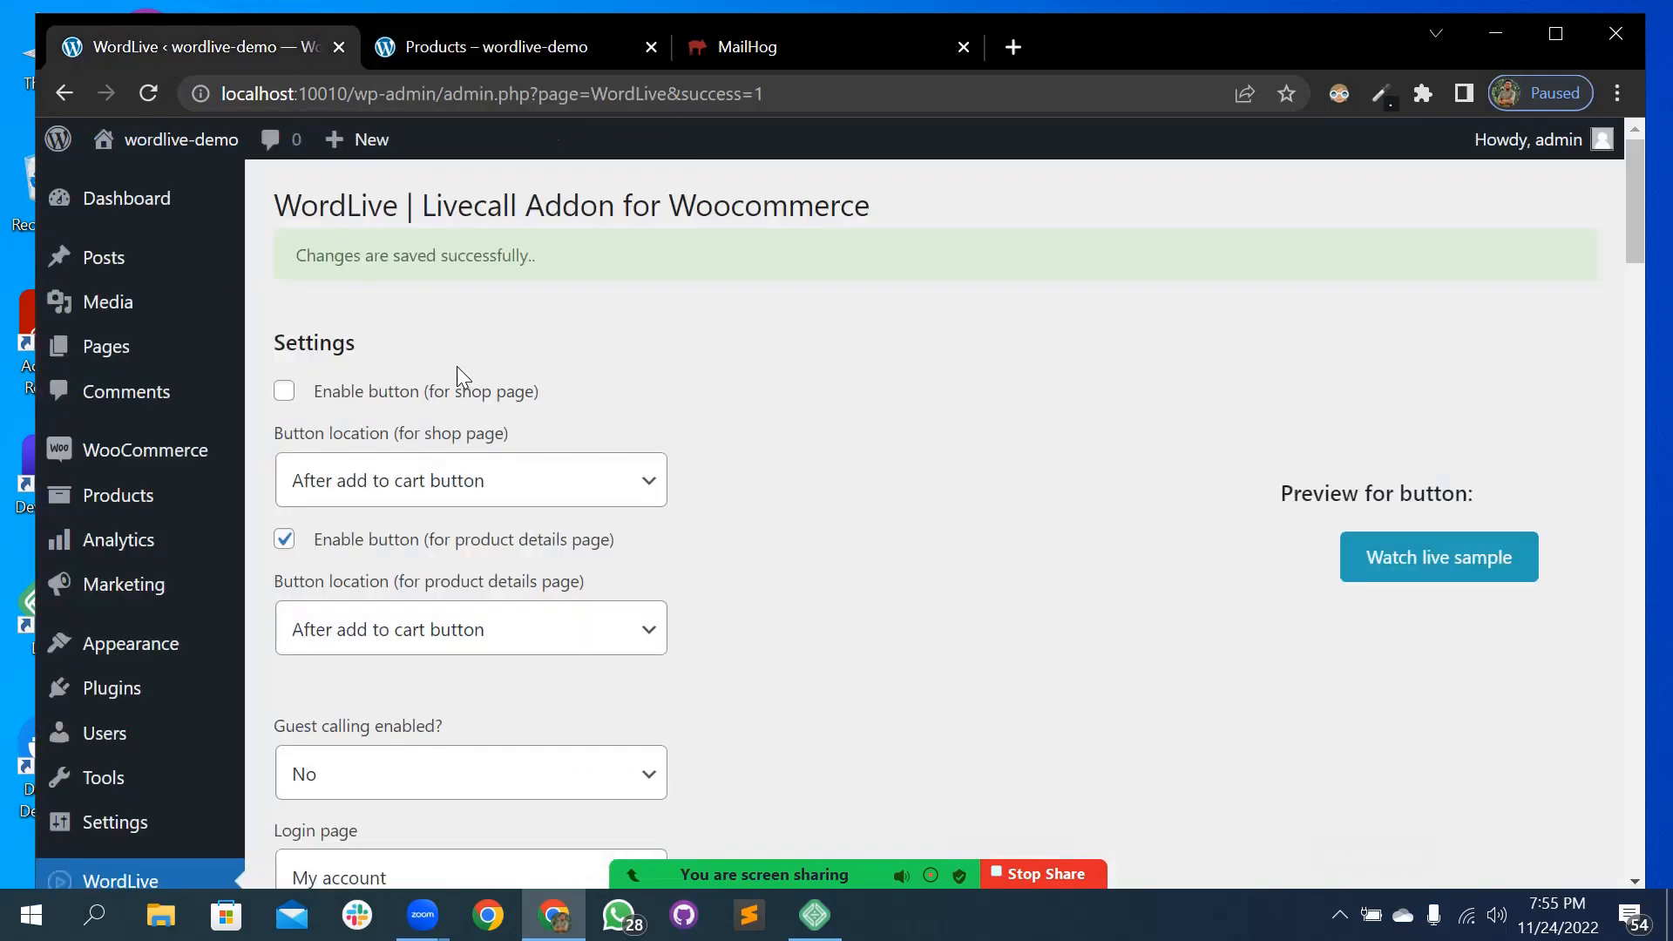
{"action": "left_click", "coordinate": [411, 397]}
{"action": "left_click", "coordinate": [283, 548]}
{"action": "left_click", "coordinate": [438, 494]}
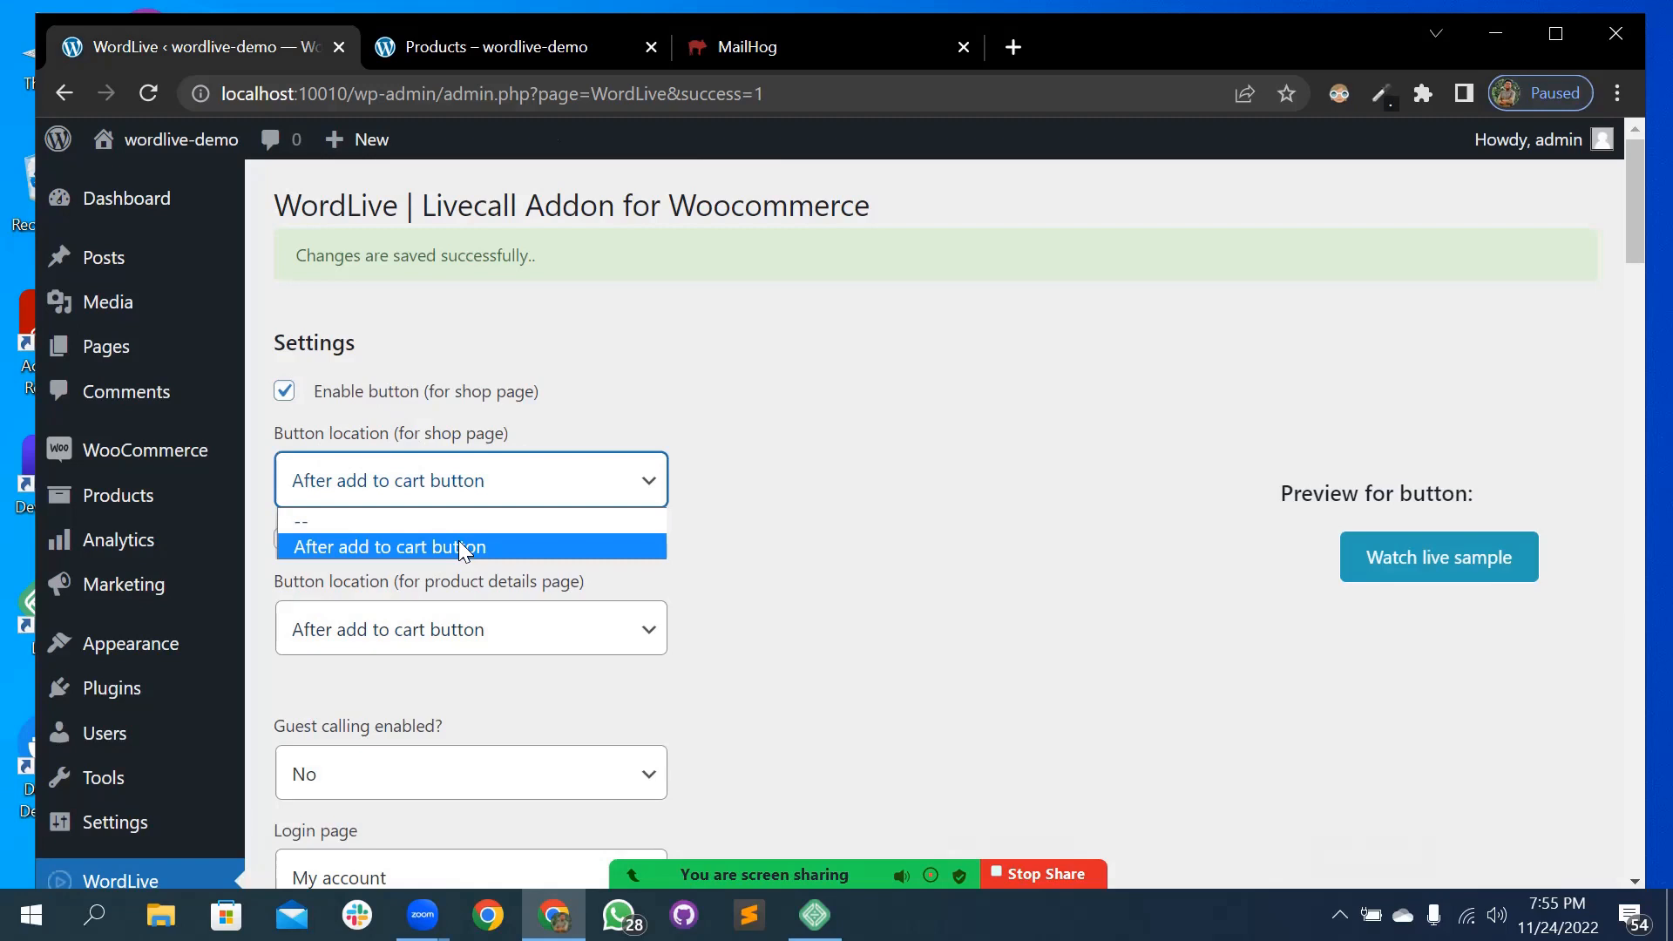
{"action": "left_click", "coordinate": [459, 547]}
{"action": "scroll", "coordinate": [414, 358], "scroll_direction": "down", "scroll_amount": 3}
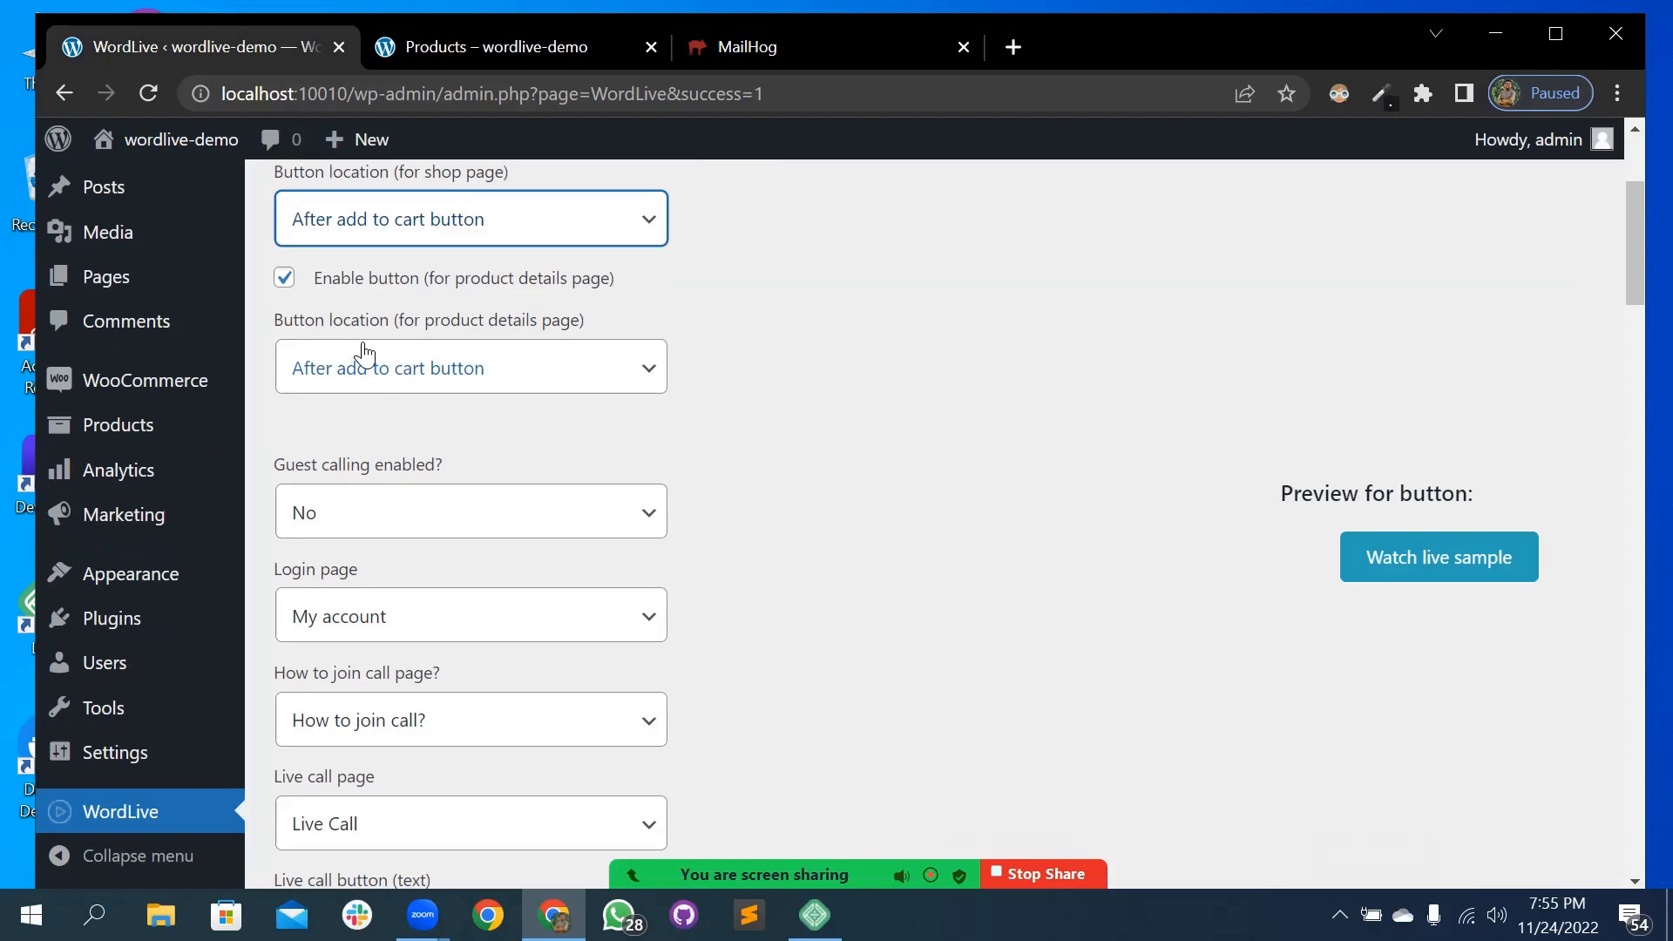
- Set the button location for the product details page to Before meta information
{"action": "left_click", "coordinate": [430, 375]}
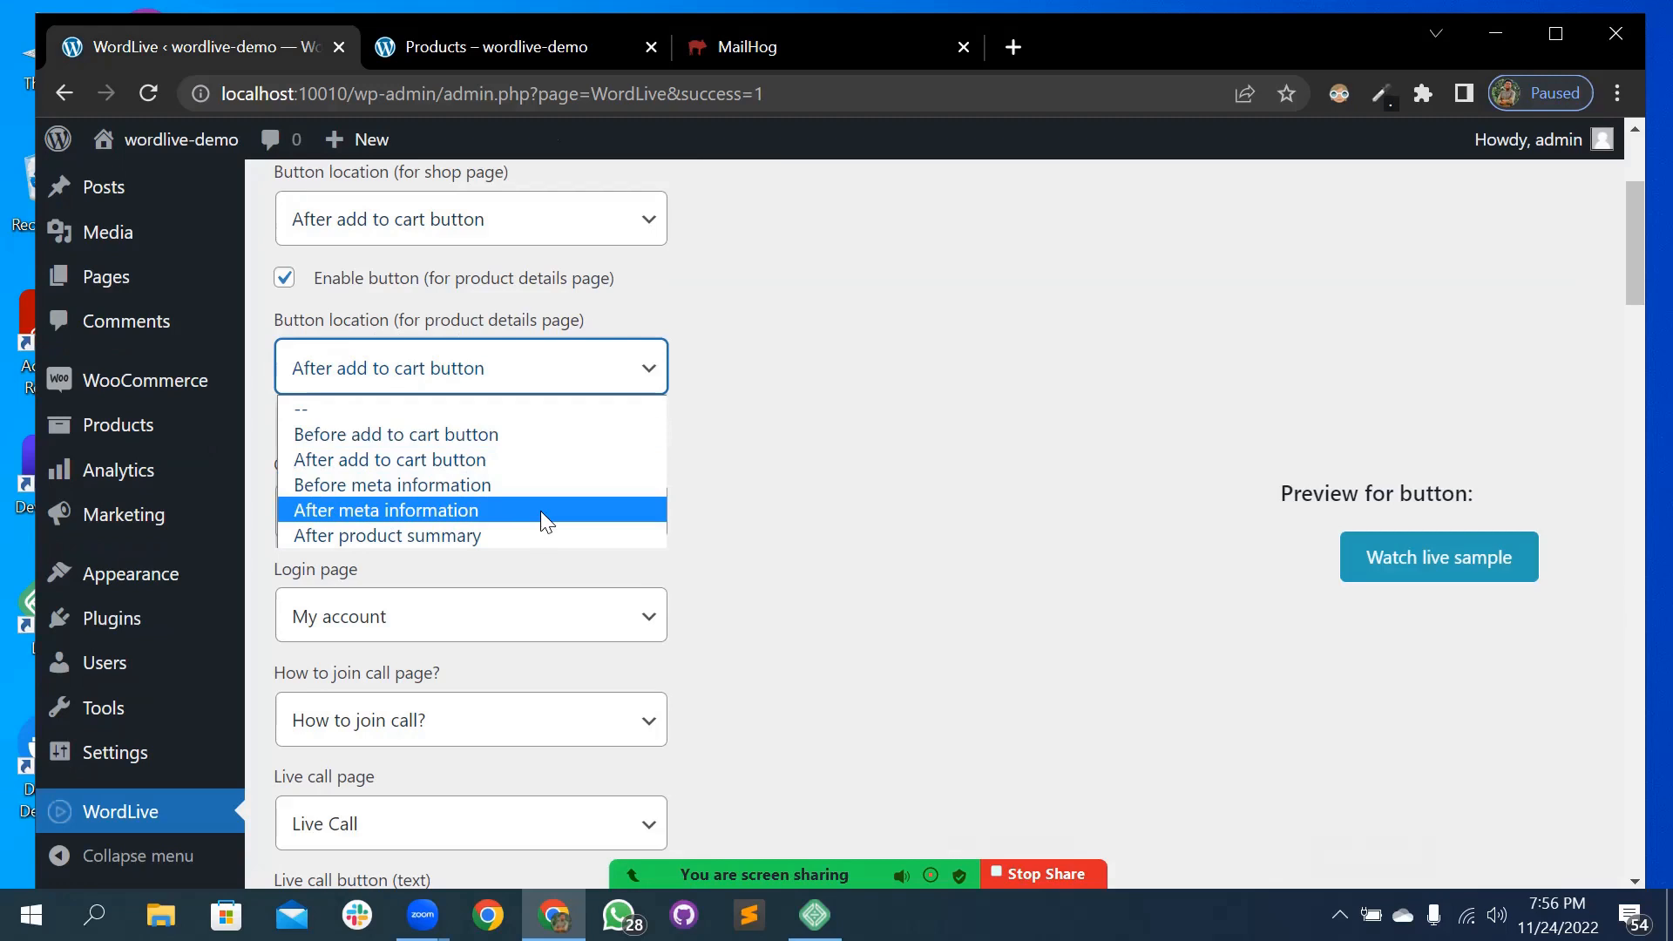
{"action": "left_click", "coordinate": [470, 386]}
{"action": "left_click", "coordinate": [470, 386]}
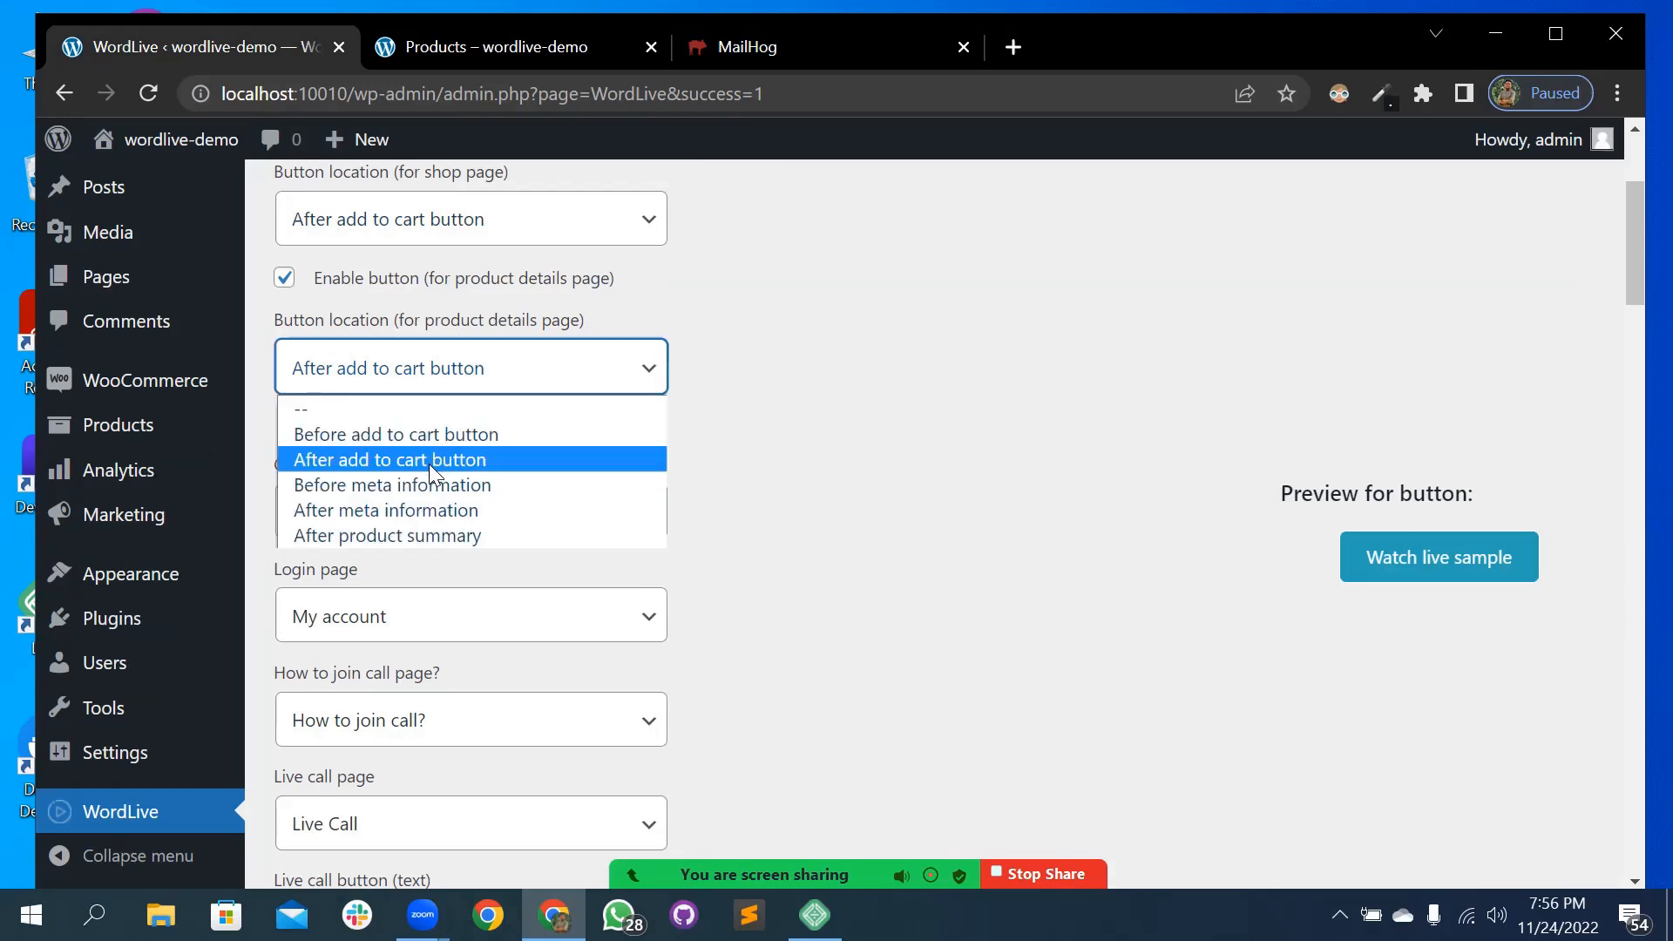
{"action": "left_click", "coordinate": [406, 484]}
{"action": "middle_click", "coordinate": [720, 305]}
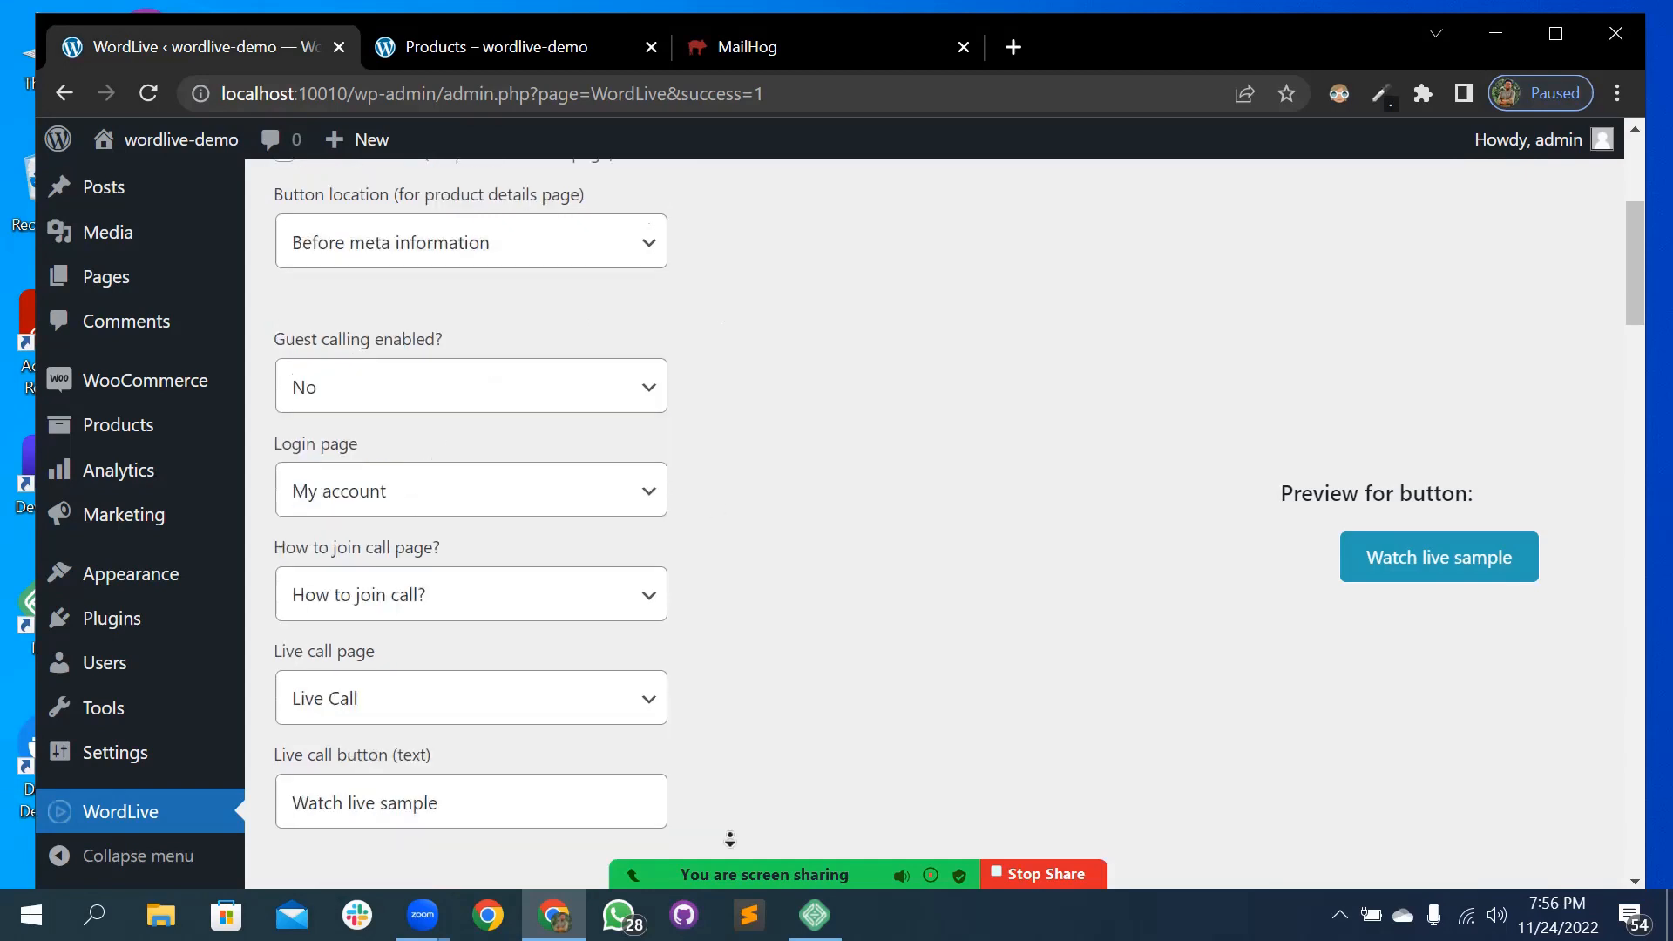
{"action": "scroll", "coordinate": [900, 284], "scroll_direction": "up", "scroll_amount": 12}
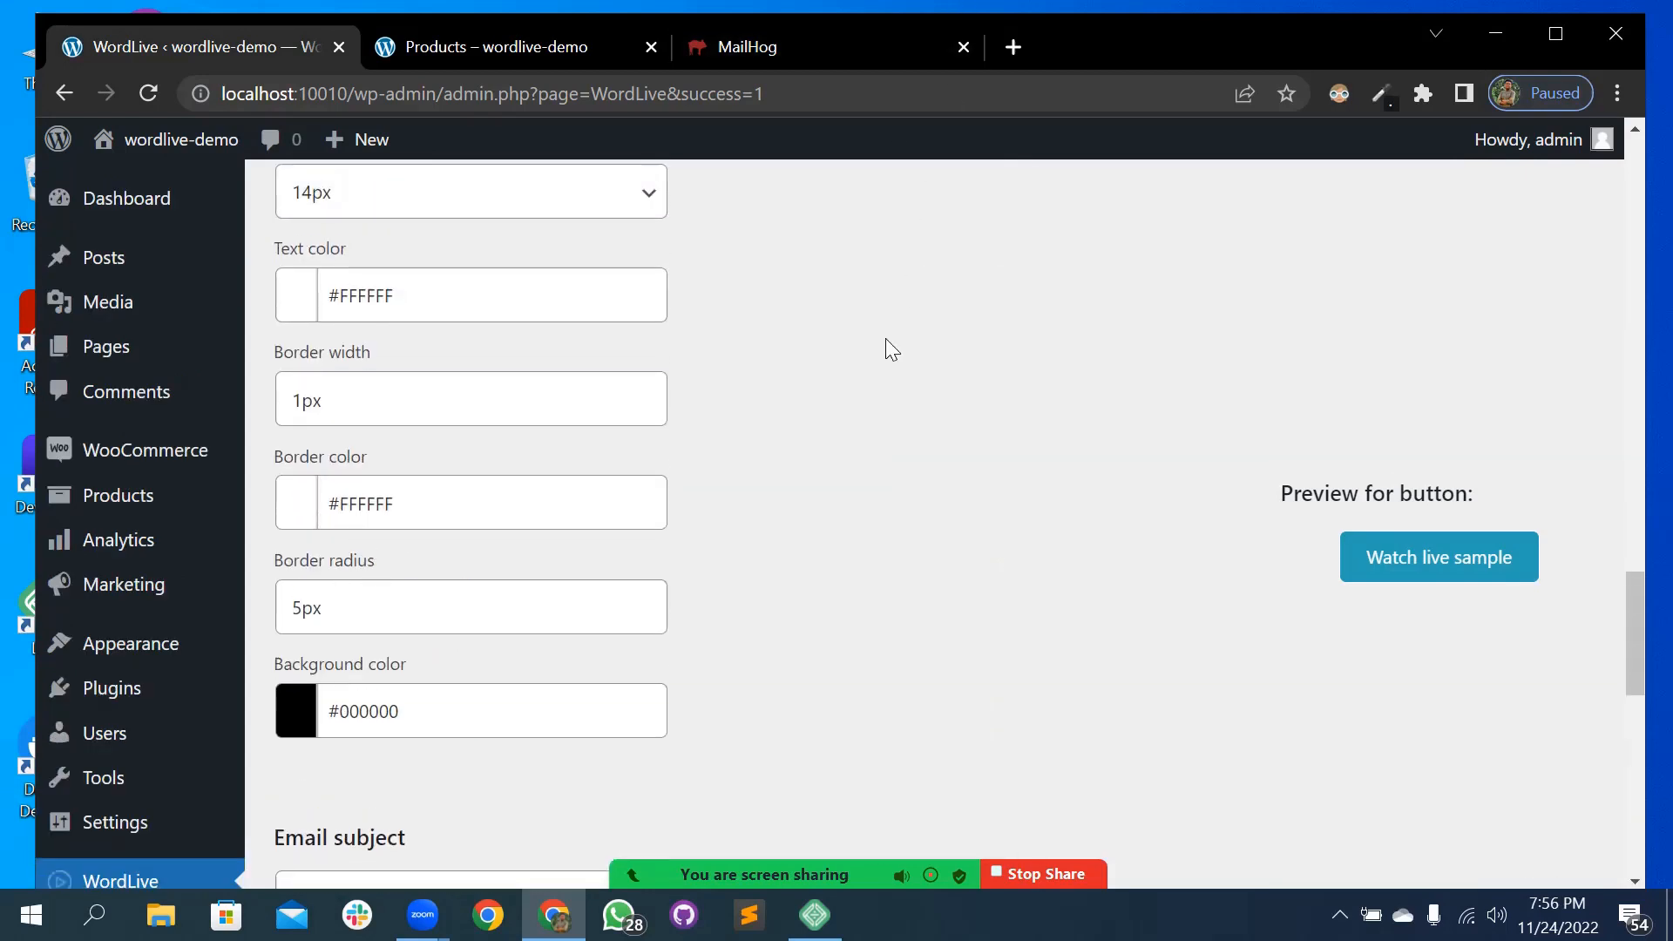
{"action": "scroll", "coordinate": [459, 432], "scroll_direction": "up", "scroll_amount": 10}
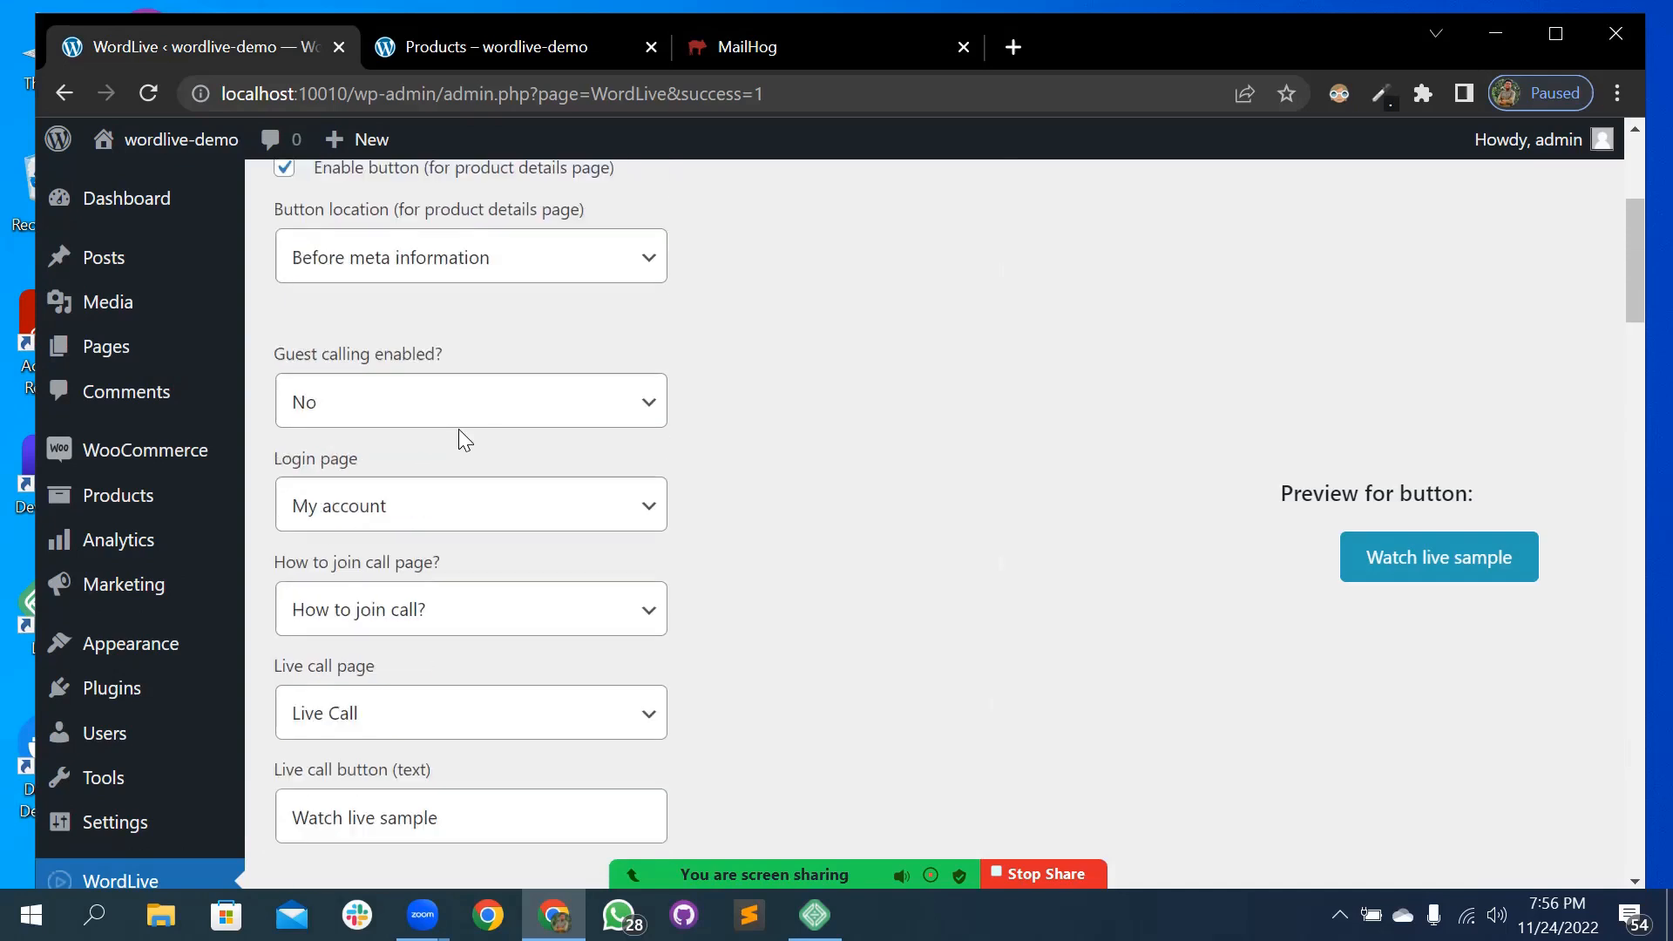
{"action": "scroll", "coordinate": [441, 541], "scroll_direction": "down", "scroll_amount": 3}
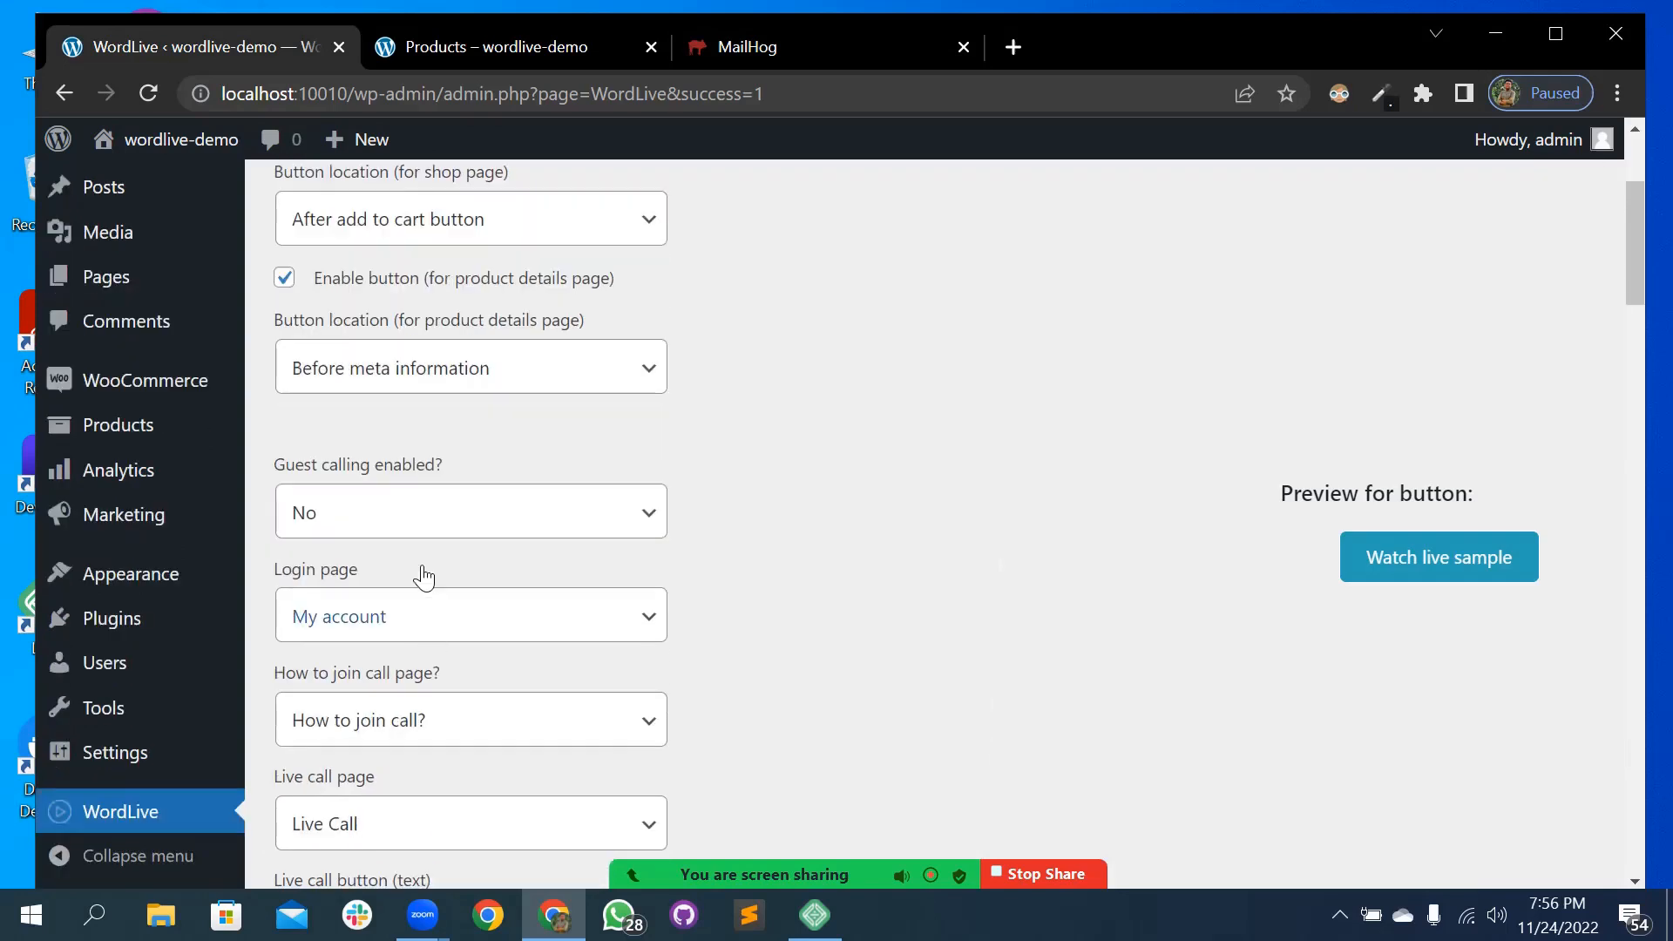
- Set the product details page button location to After product summary and save the changes
{"action": "left_click", "coordinate": [430, 369]}
{"action": "left_click", "coordinate": [415, 538]}
{"action": "middle_click", "coordinate": [814, 295]}
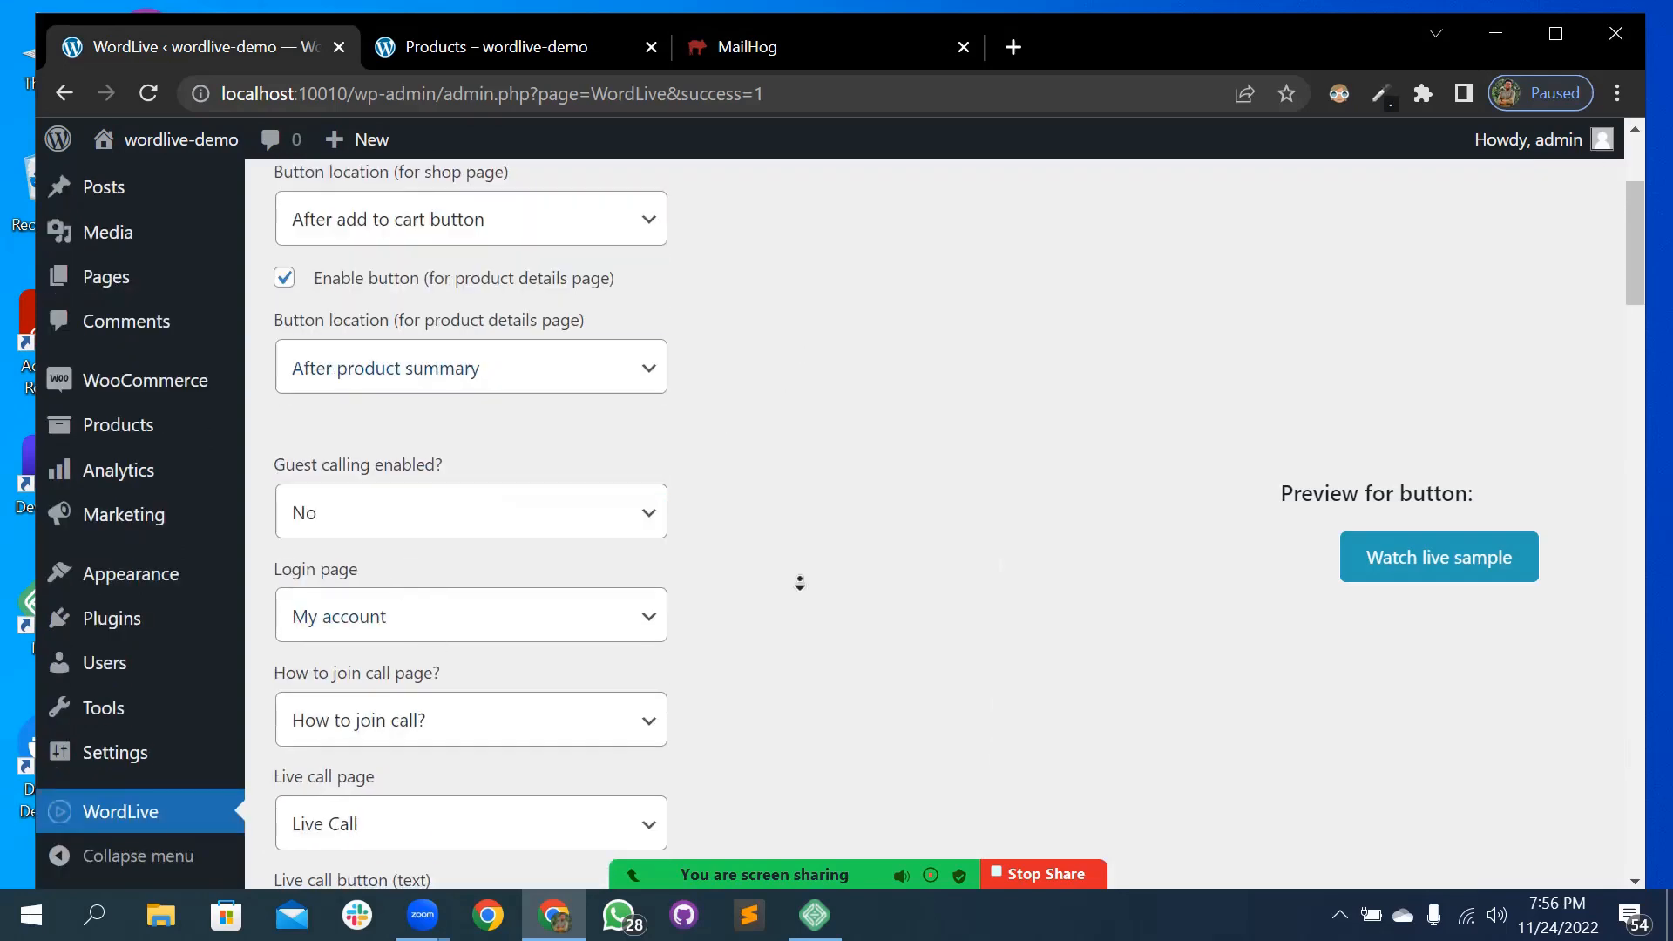
{"action": "scroll", "coordinate": [794, 882], "scroll_direction": "down", "scroll_amount": 15}
{"action": "left_click", "coordinate": [344, 782]}
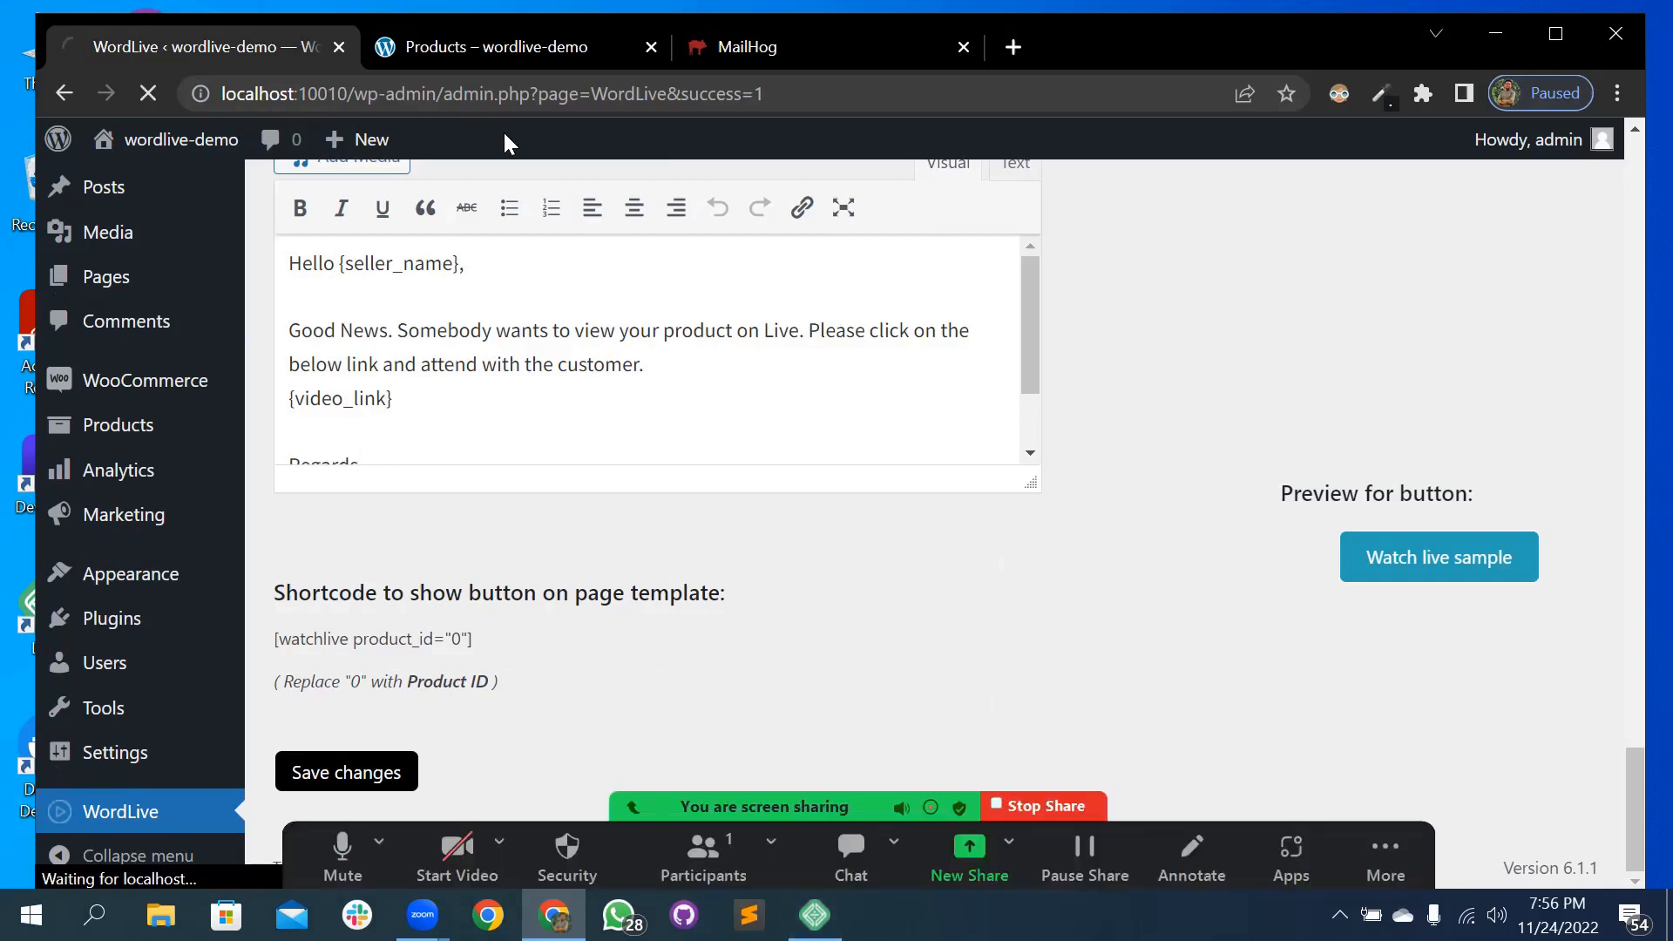
- Open the Belt product from the shop page and examine where its live-call button is placed
{"action": "left_click", "coordinate": [480, 50]}
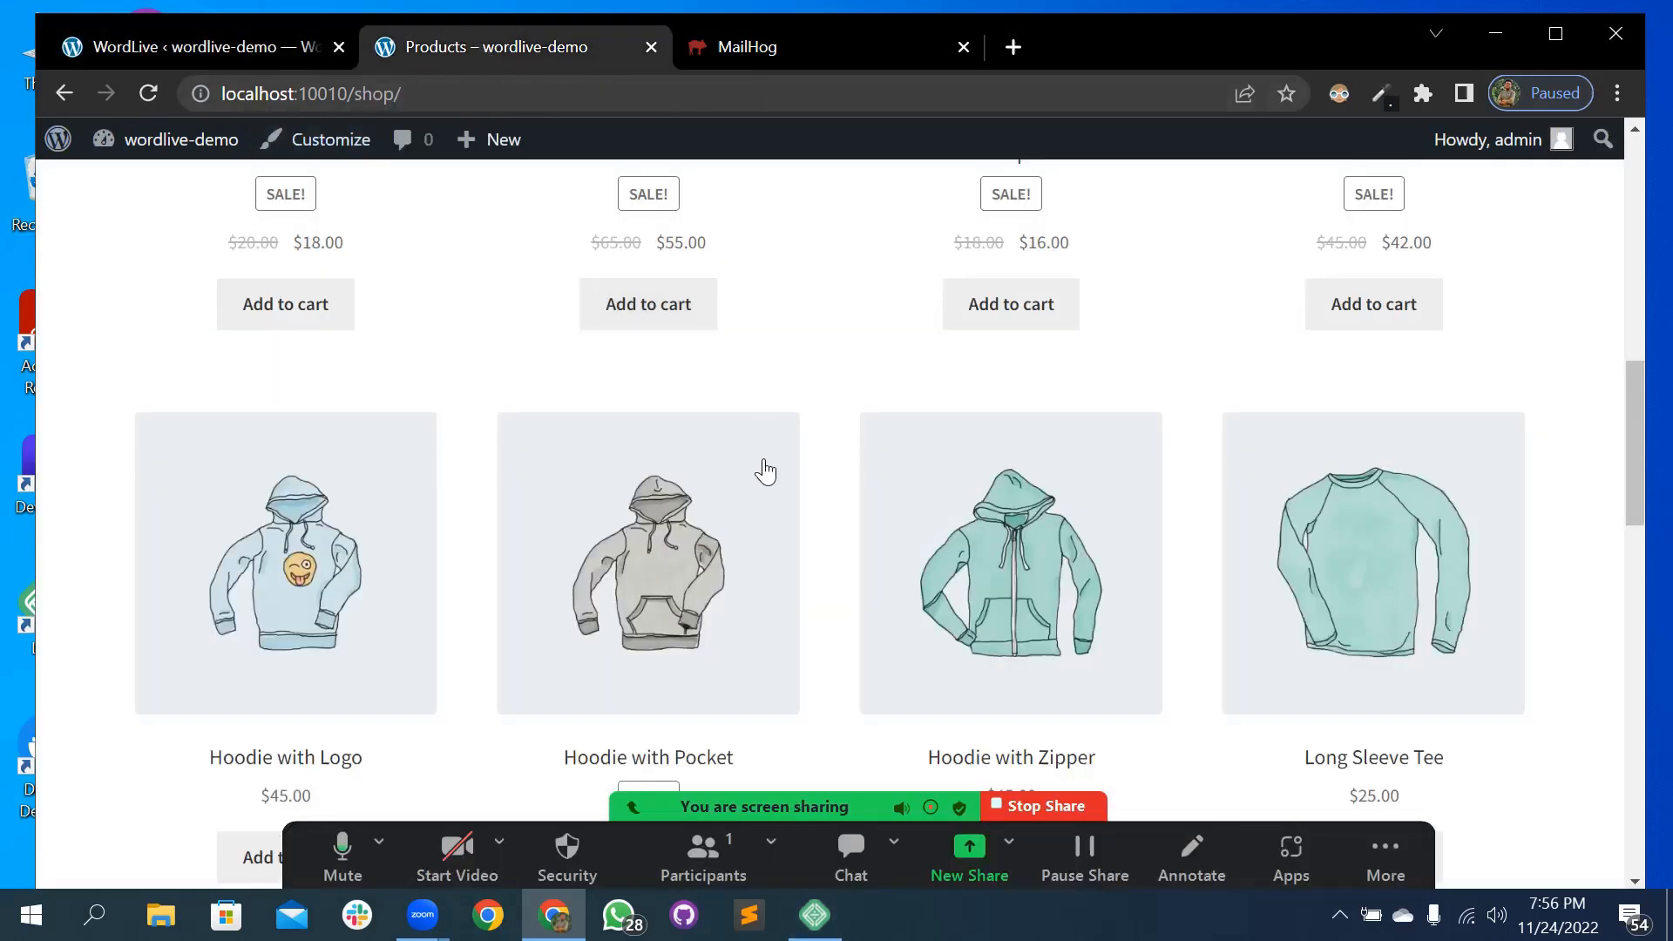
{"action": "scroll", "coordinate": [761, 470], "scroll_direction": "up", "scroll_amount": 3}
{"action": "left_click", "coordinate": [634, 626]}
{"action": "scroll", "coordinate": [620, 588], "scroll_direction": "down", "scroll_amount": 6}
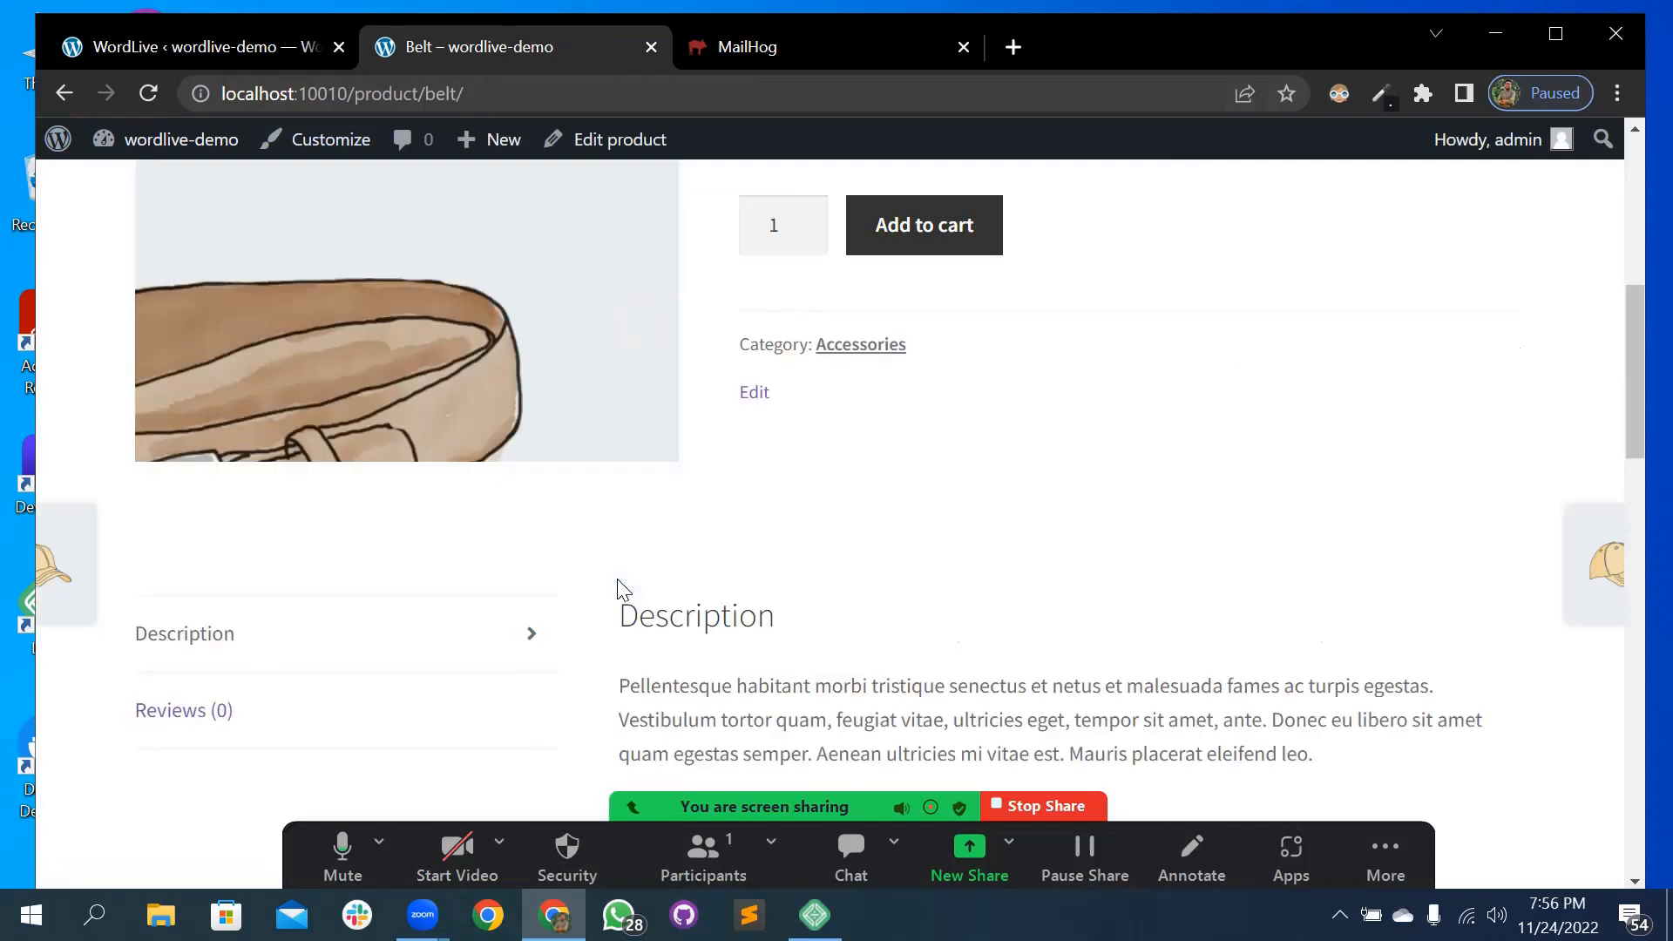
{"action": "scroll", "coordinate": [879, 484], "scroll_direction": "down", "scroll_amount": 3}
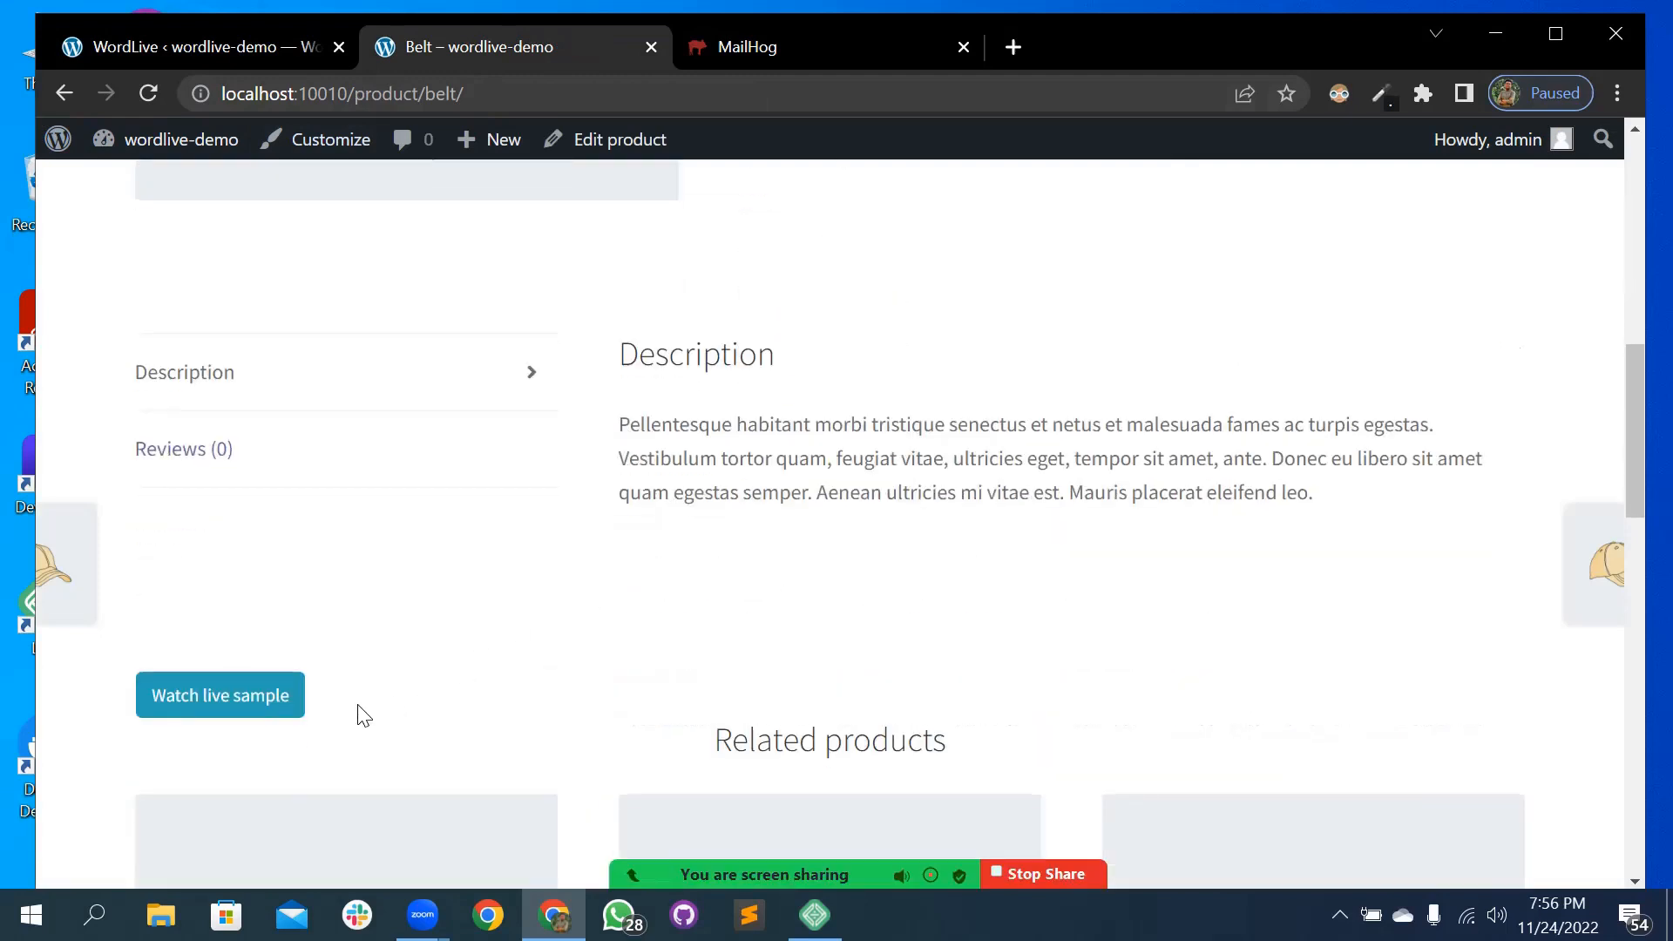
{"action": "left_click", "coordinate": [263, 706]}
- Set the product details page button location to After add to cart button in the WordLive settings and save
{"action": "left_click", "coordinate": [260, 48]}
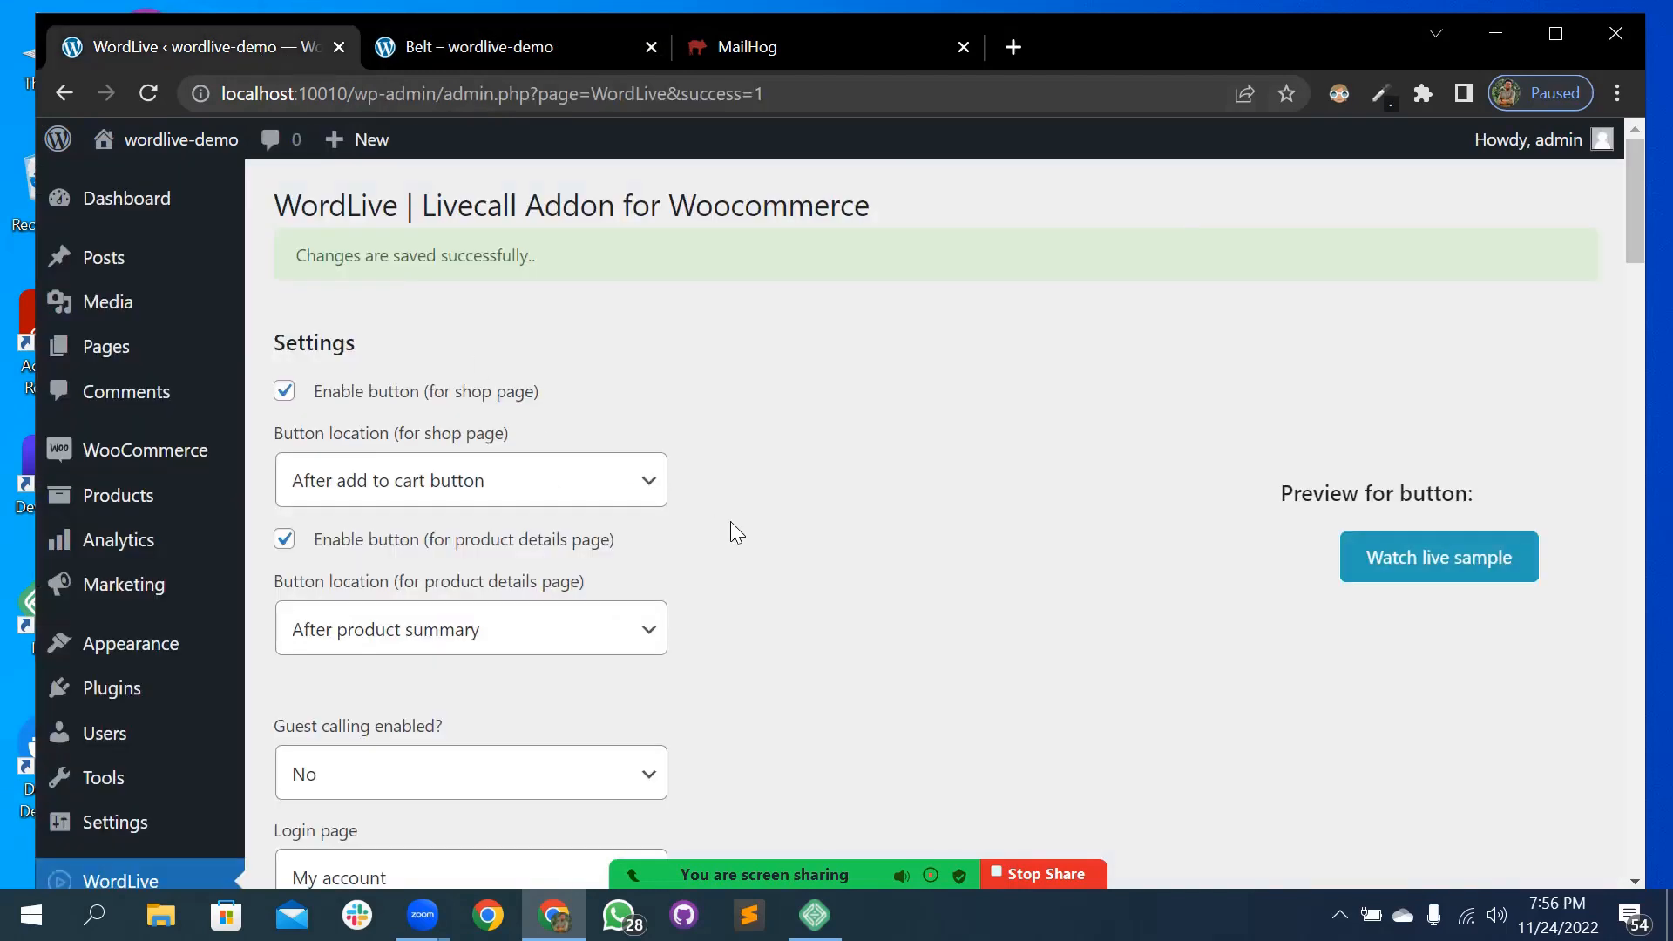
{"action": "scroll", "coordinate": [730, 532], "scroll_direction": "down", "scroll_amount": 2}
{"action": "left_click", "coordinate": [468, 504]}
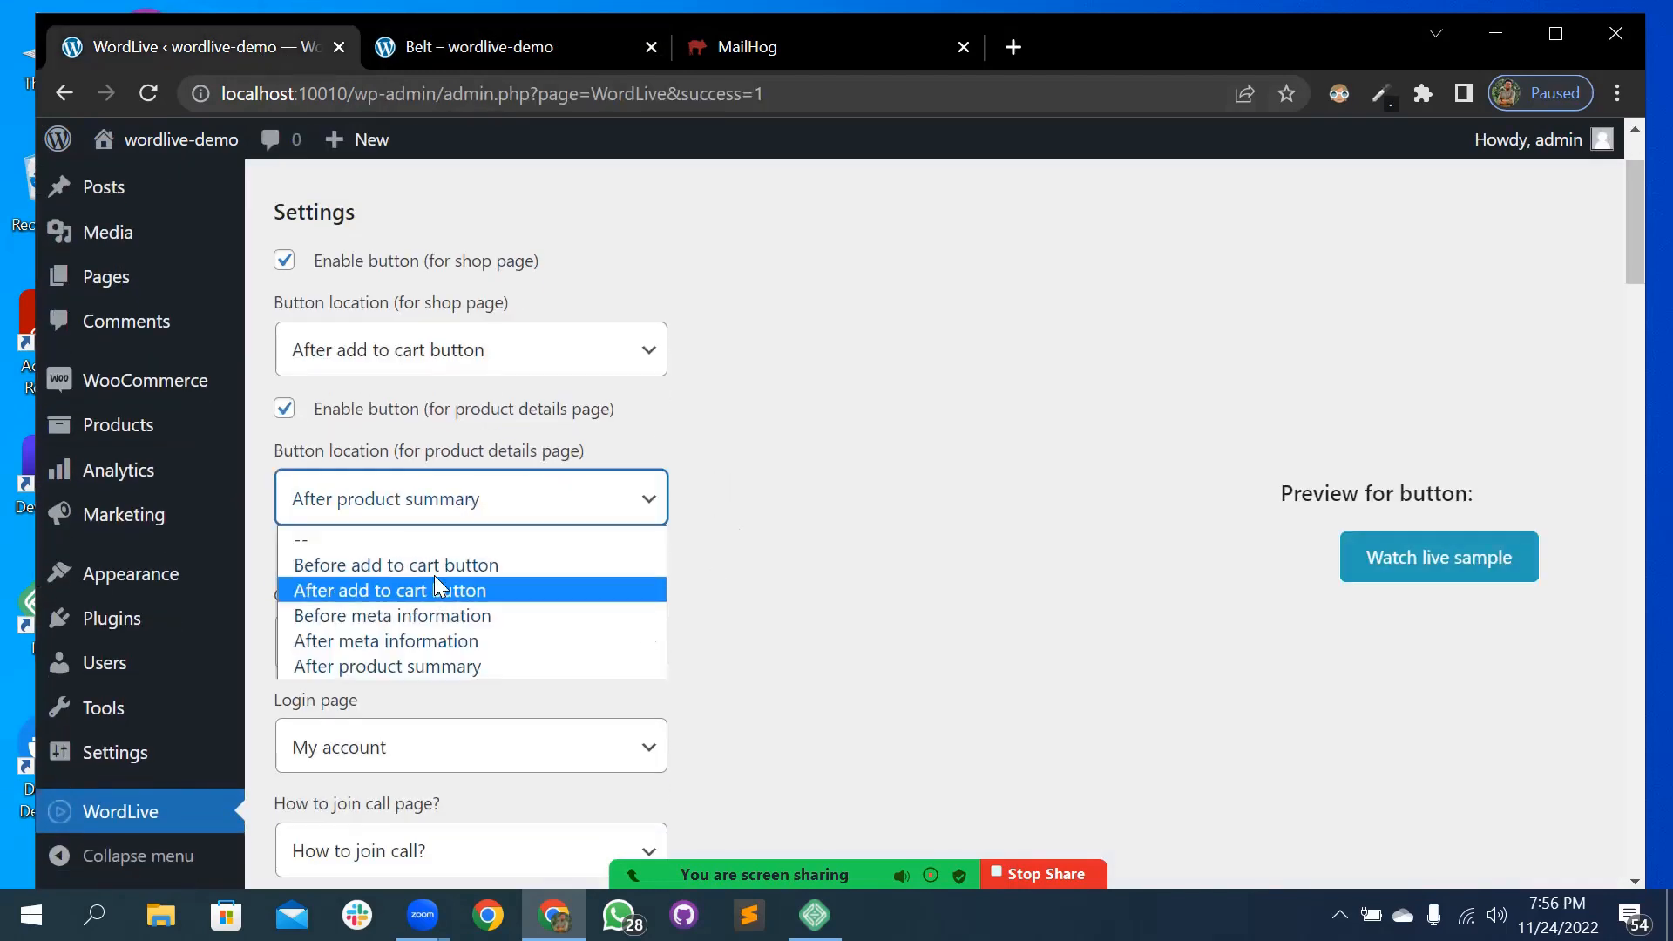
{"action": "left_click", "coordinate": [433, 589]}
{"action": "middle_click", "coordinate": [886, 219]}
{"action": "scroll", "coordinate": [886, 854], "scroll_direction": "down", "scroll_amount": 20}
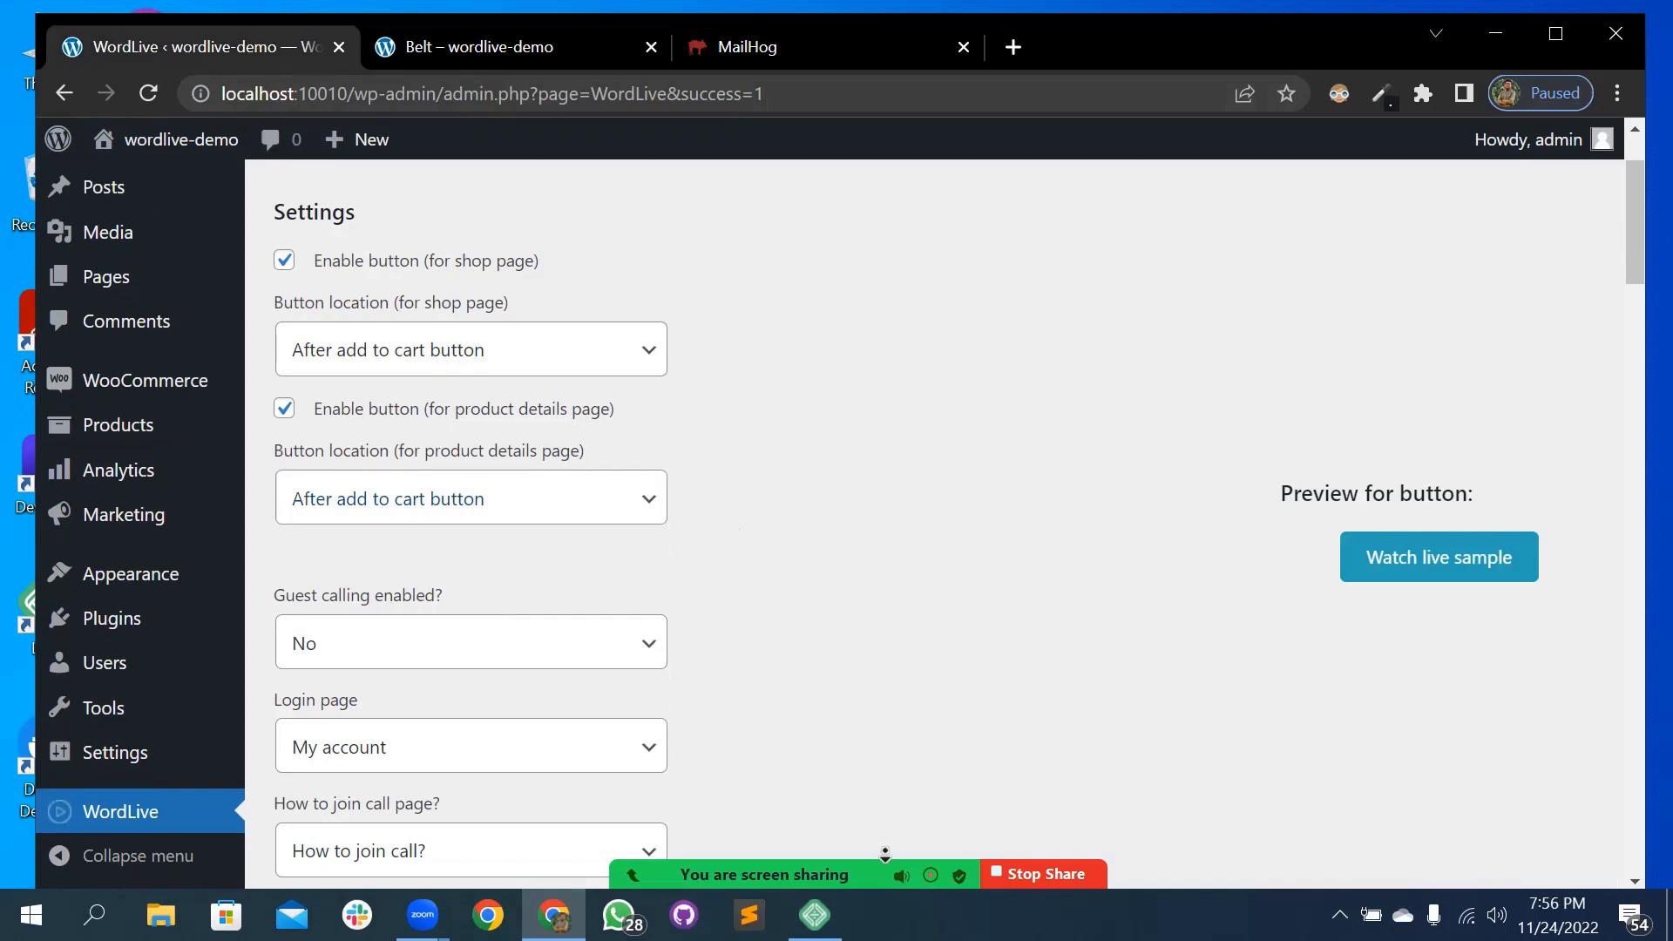
{"action": "left_click", "coordinate": [412, 788]}
- Reload the Belt product page and check the live-call button's placement near the add-to-cart button
{"action": "left_click", "coordinate": [540, 48]}
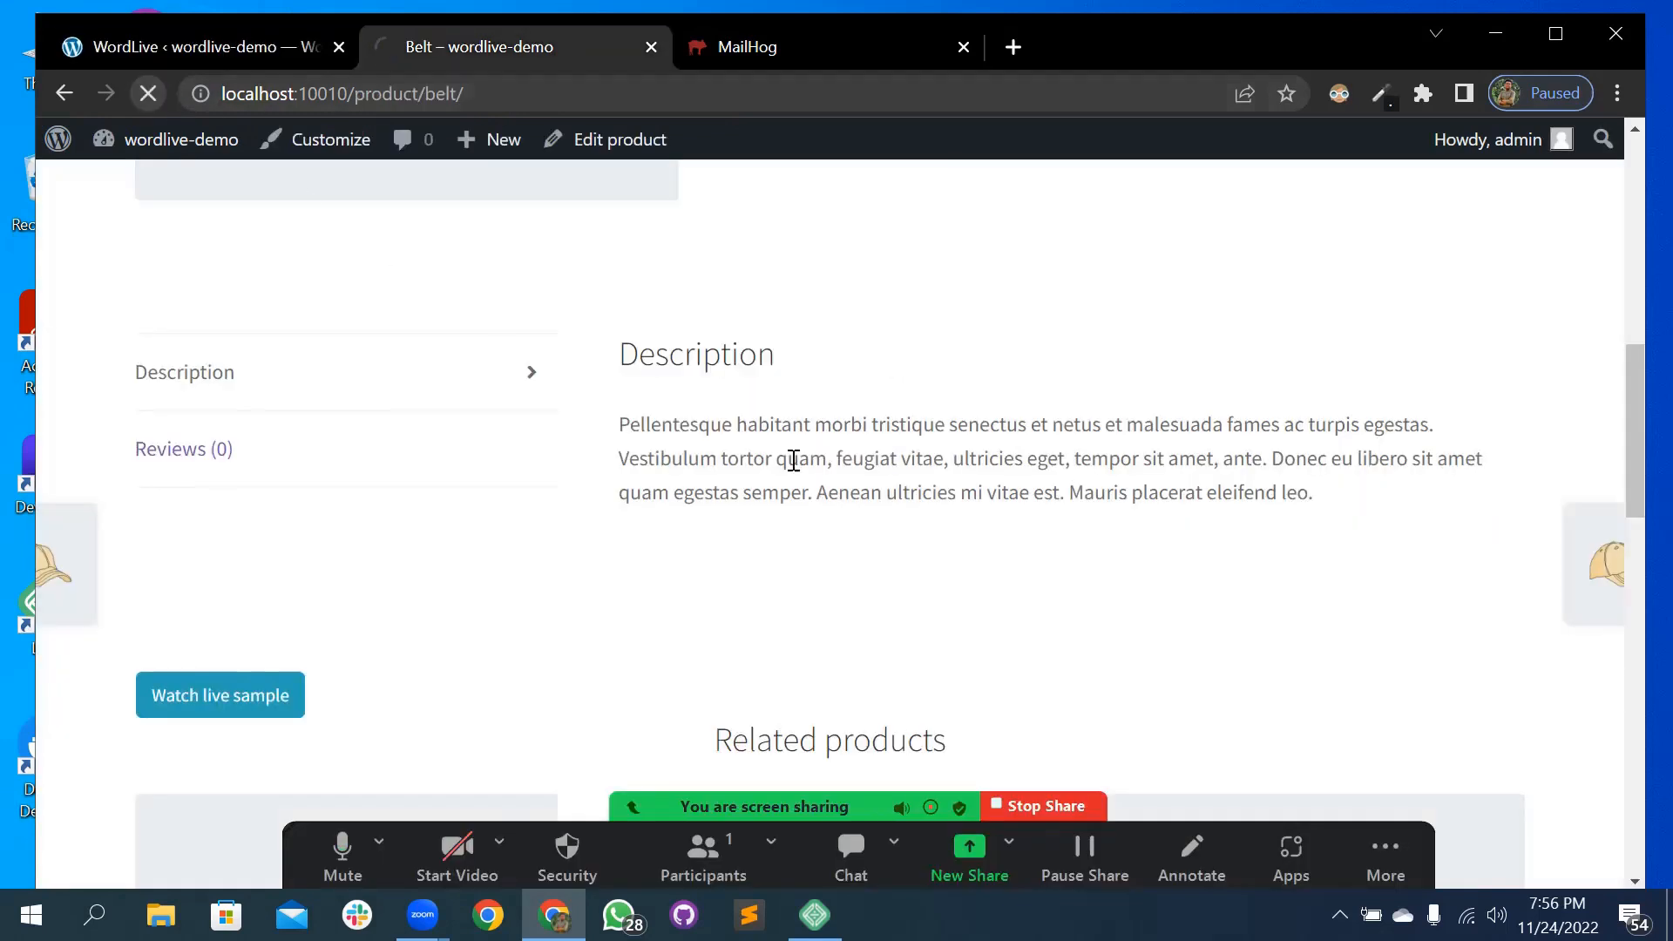
{"action": "scroll", "coordinate": [792, 462], "scroll_direction": "up", "scroll_amount": 5}
{"action": "scroll", "coordinate": [881, 654], "scroll_direction": "down", "scroll_amount": 1}
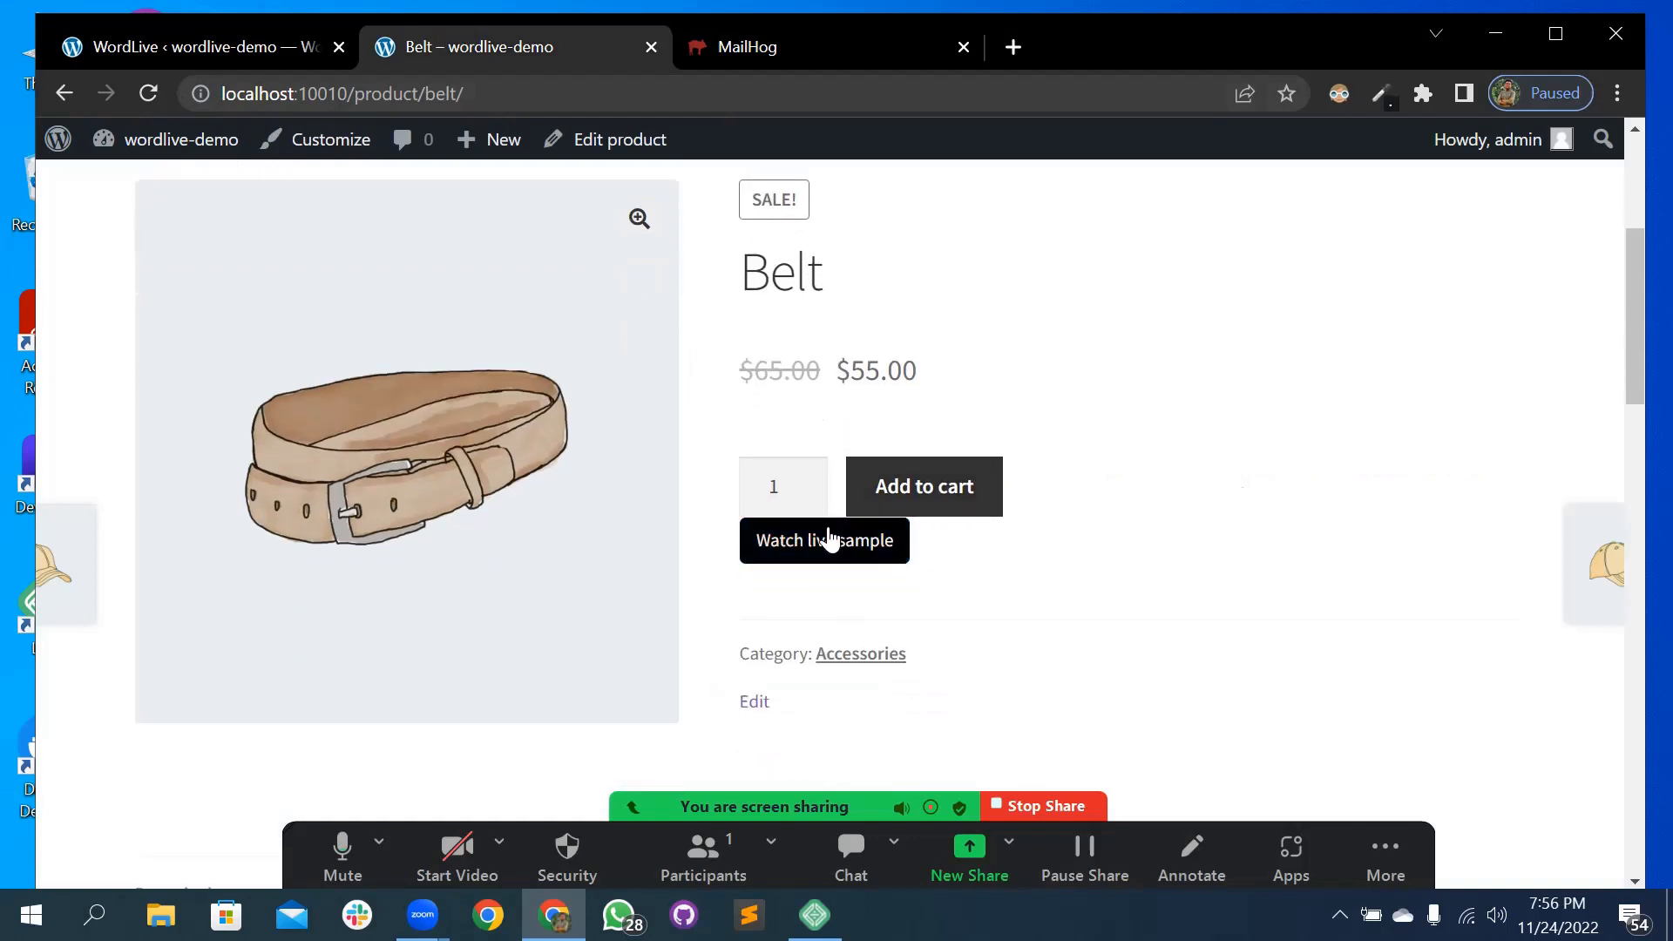
- Review the guest calling option in the WordLive settings and return to the Belt product page
{"action": "left_click", "coordinate": [232, 49]}
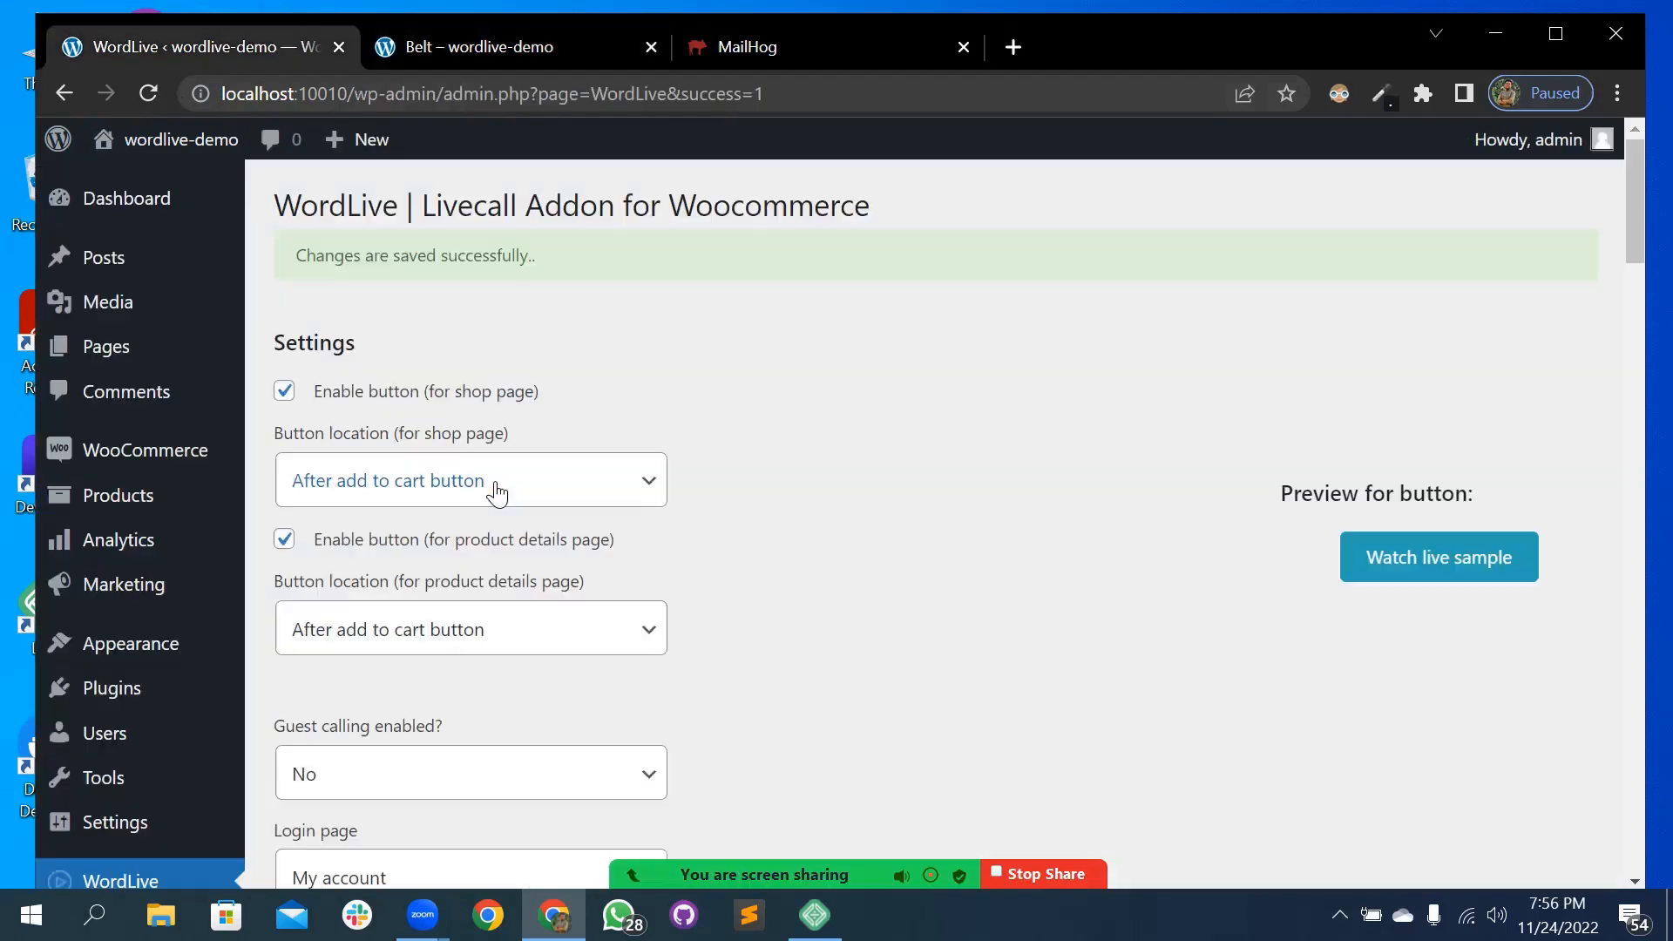
{"action": "scroll", "coordinate": [478, 649], "scroll_direction": "down", "scroll_amount": 3}
{"action": "scroll", "coordinate": [478, 649], "scroll_direction": "down", "scroll_amount": 1}
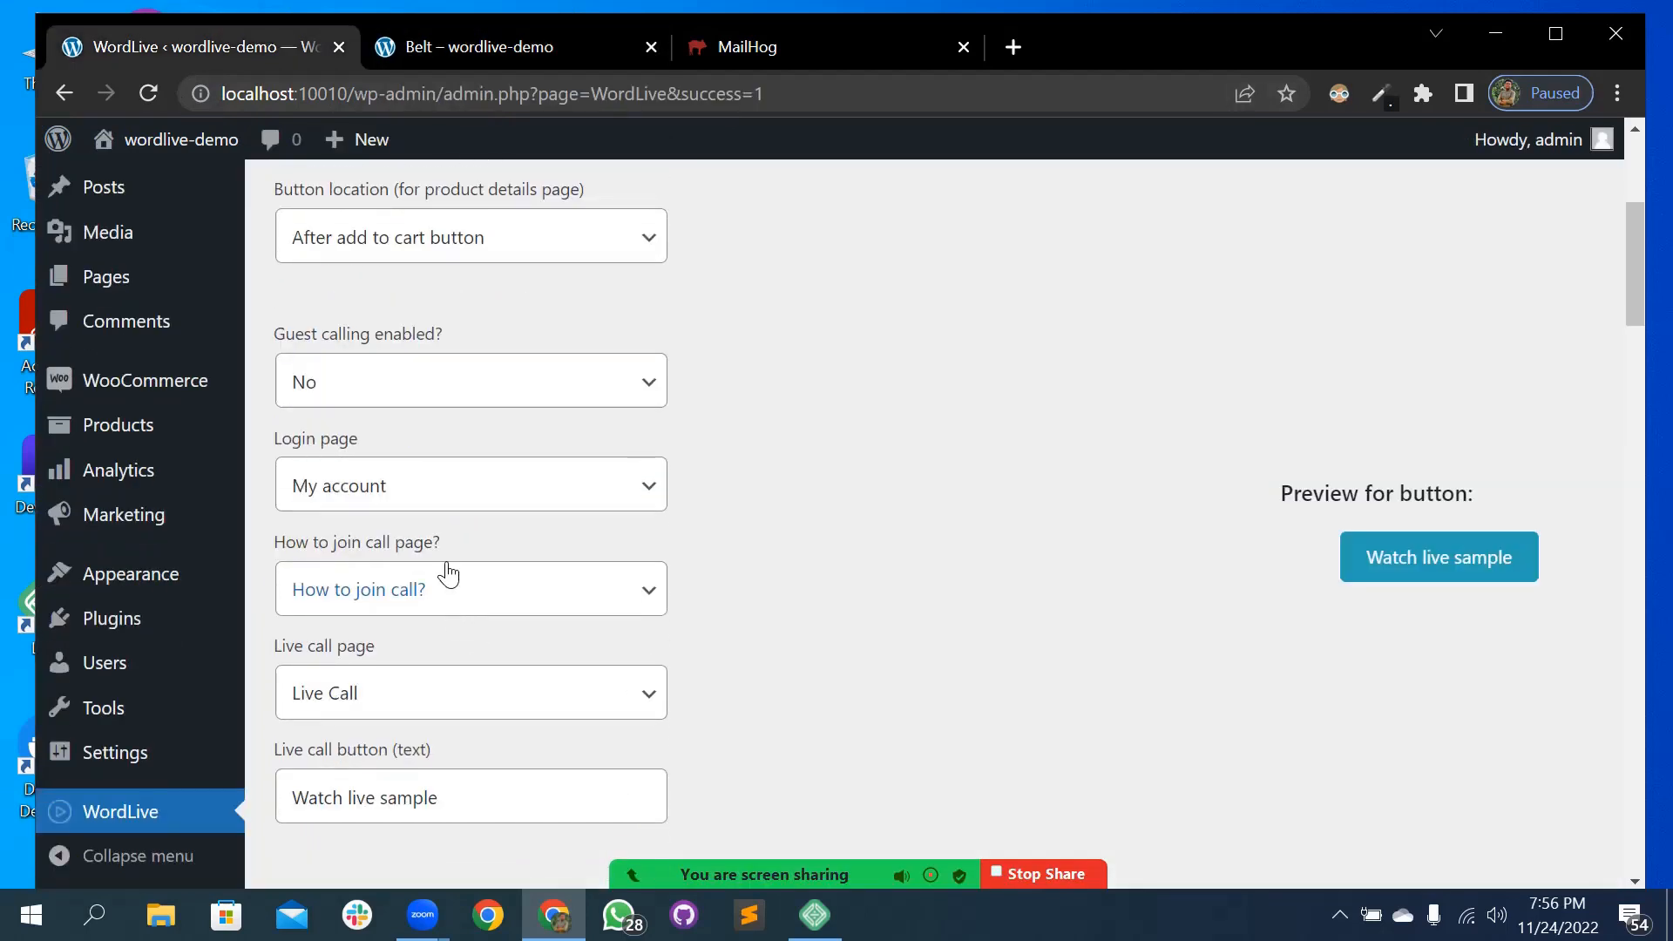
{"action": "scroll", "coordinate": [328, 527], "scroll_direction": "up", "scroll_amount": 1}
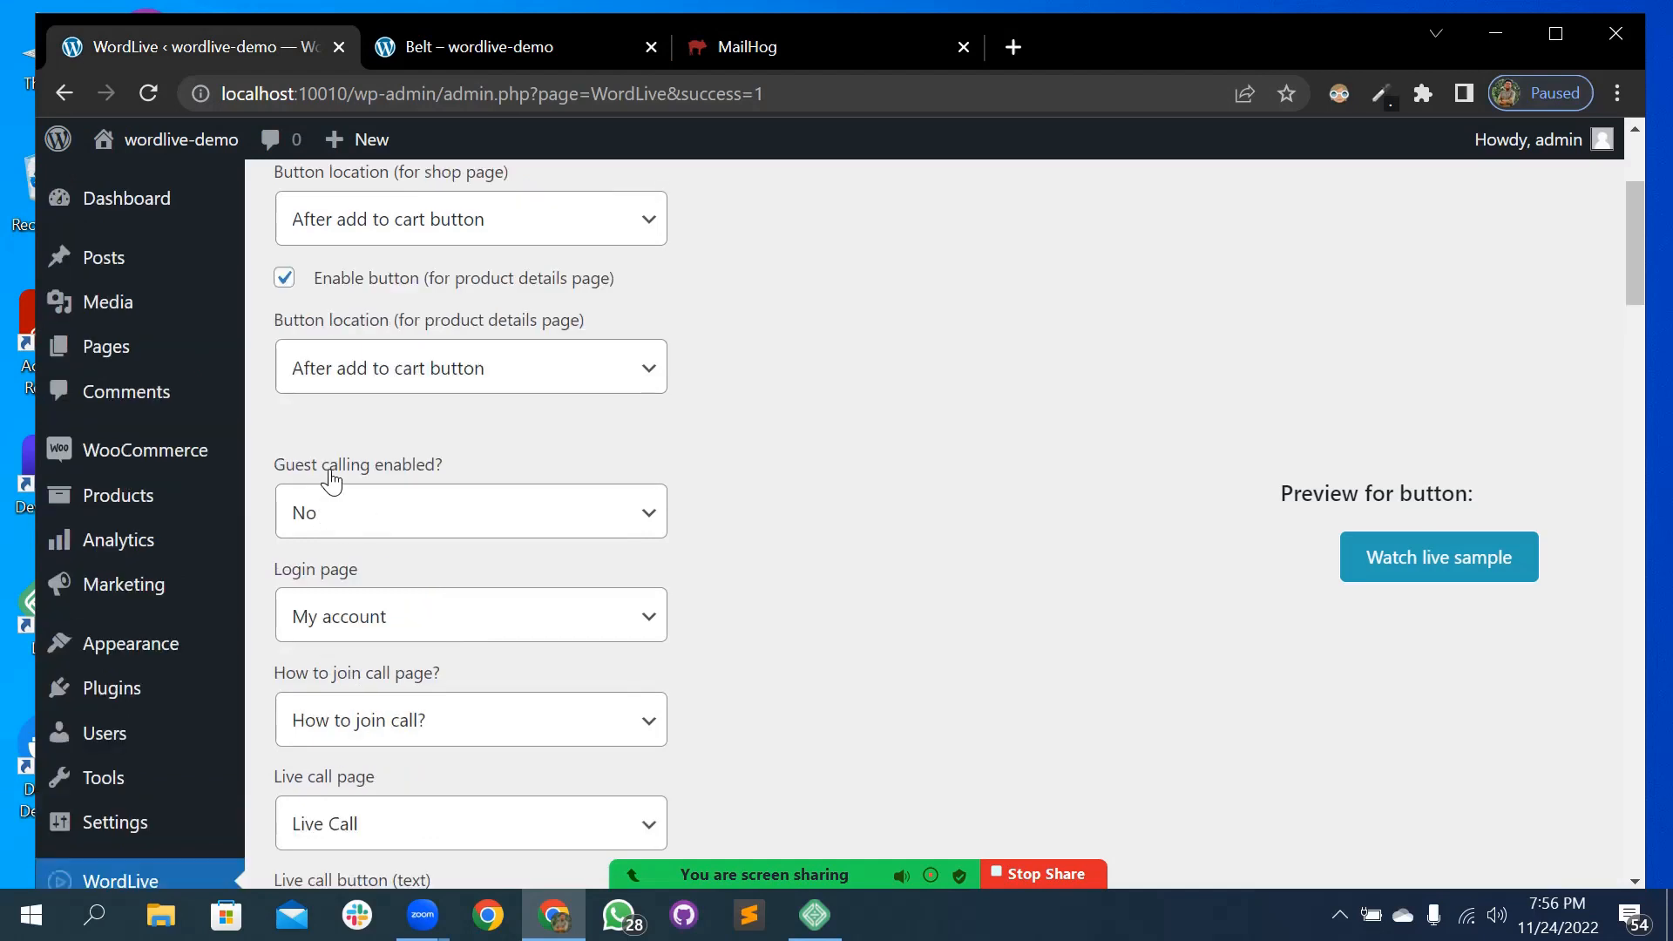
{"action": "left_click_drag", "start_coordinate": [314, 474], "coordinate": [453, 482]}
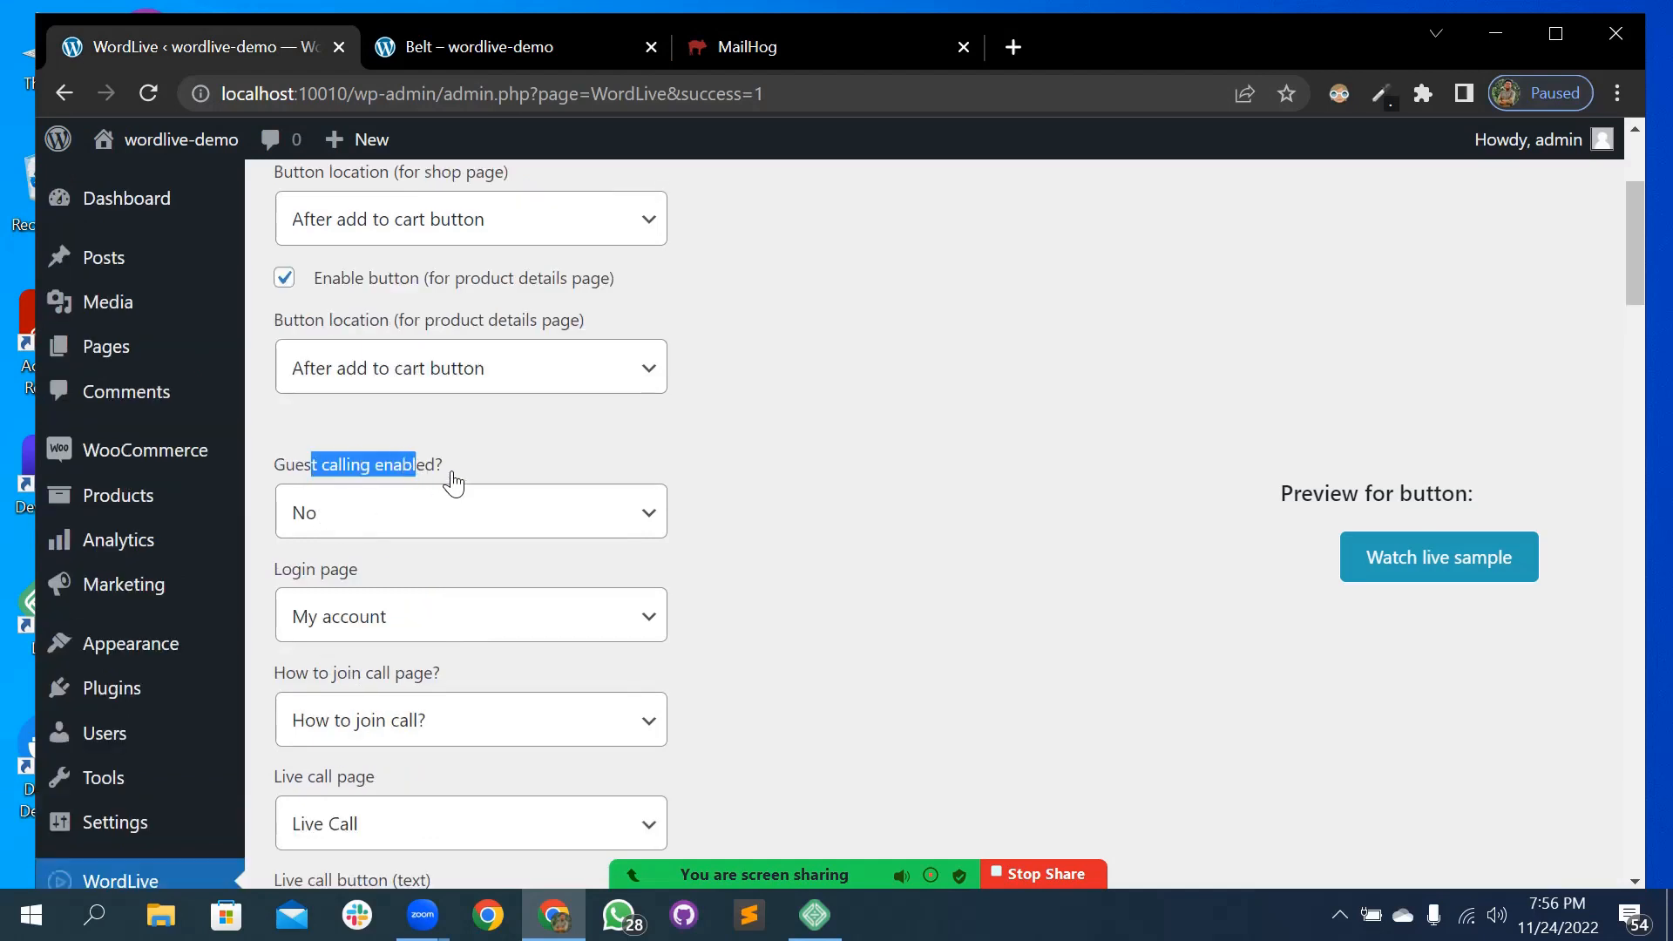
{"action": "left_click", "coordinate": [453, 482]}
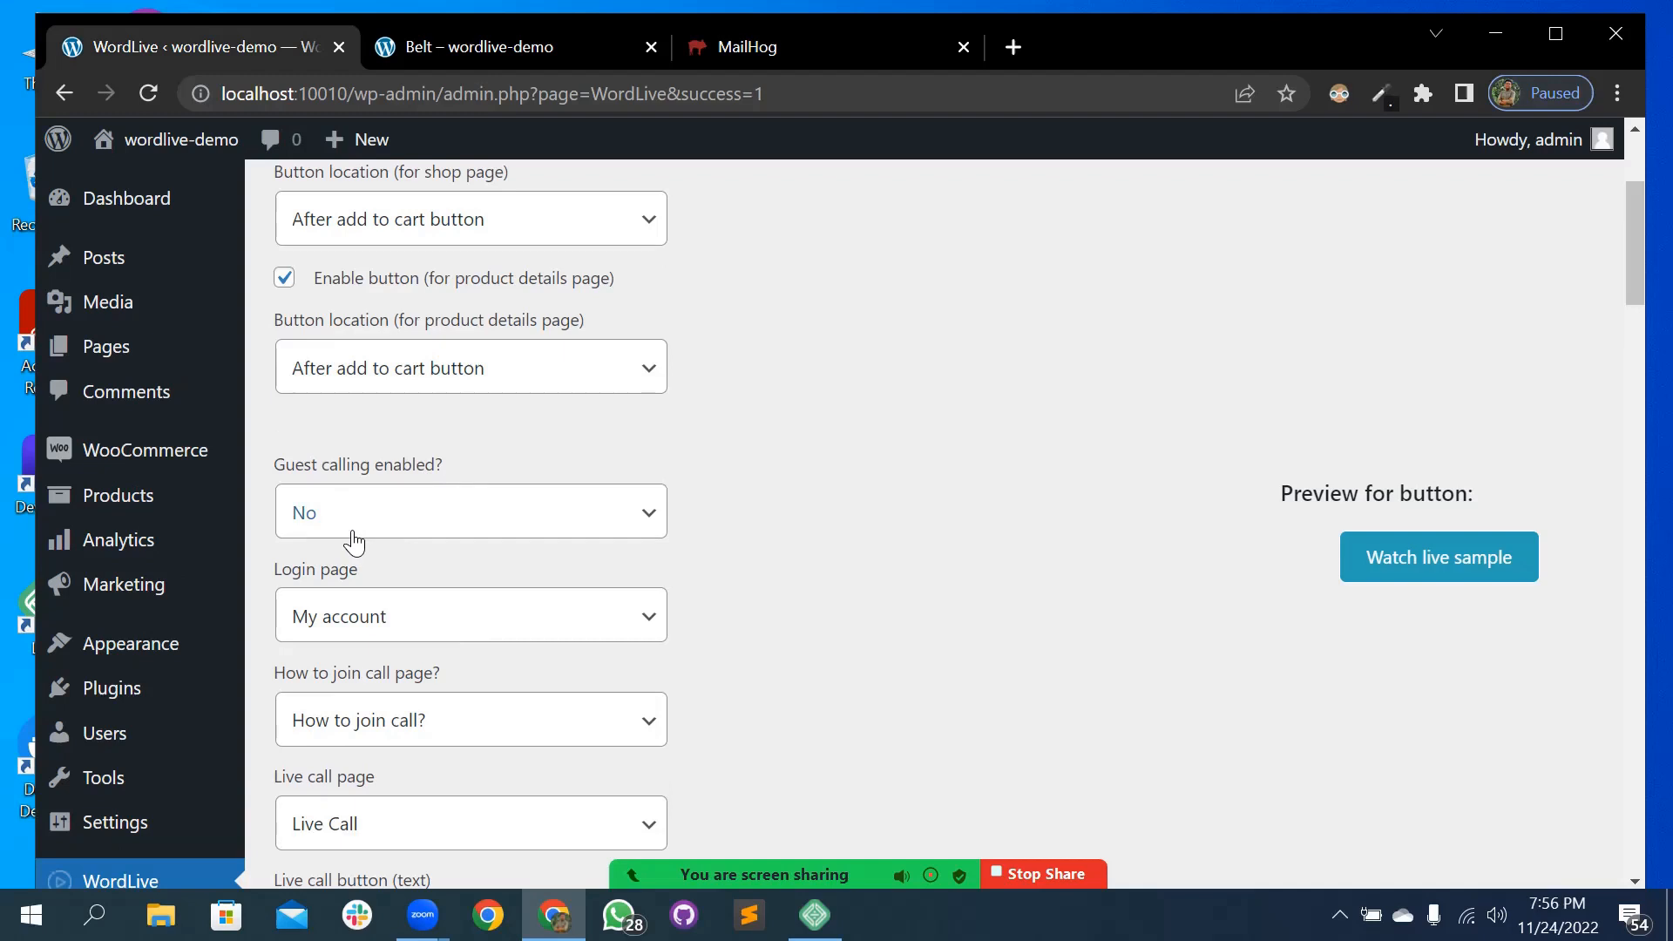
{"action": "left_click", "coordinate": [471, 46]}
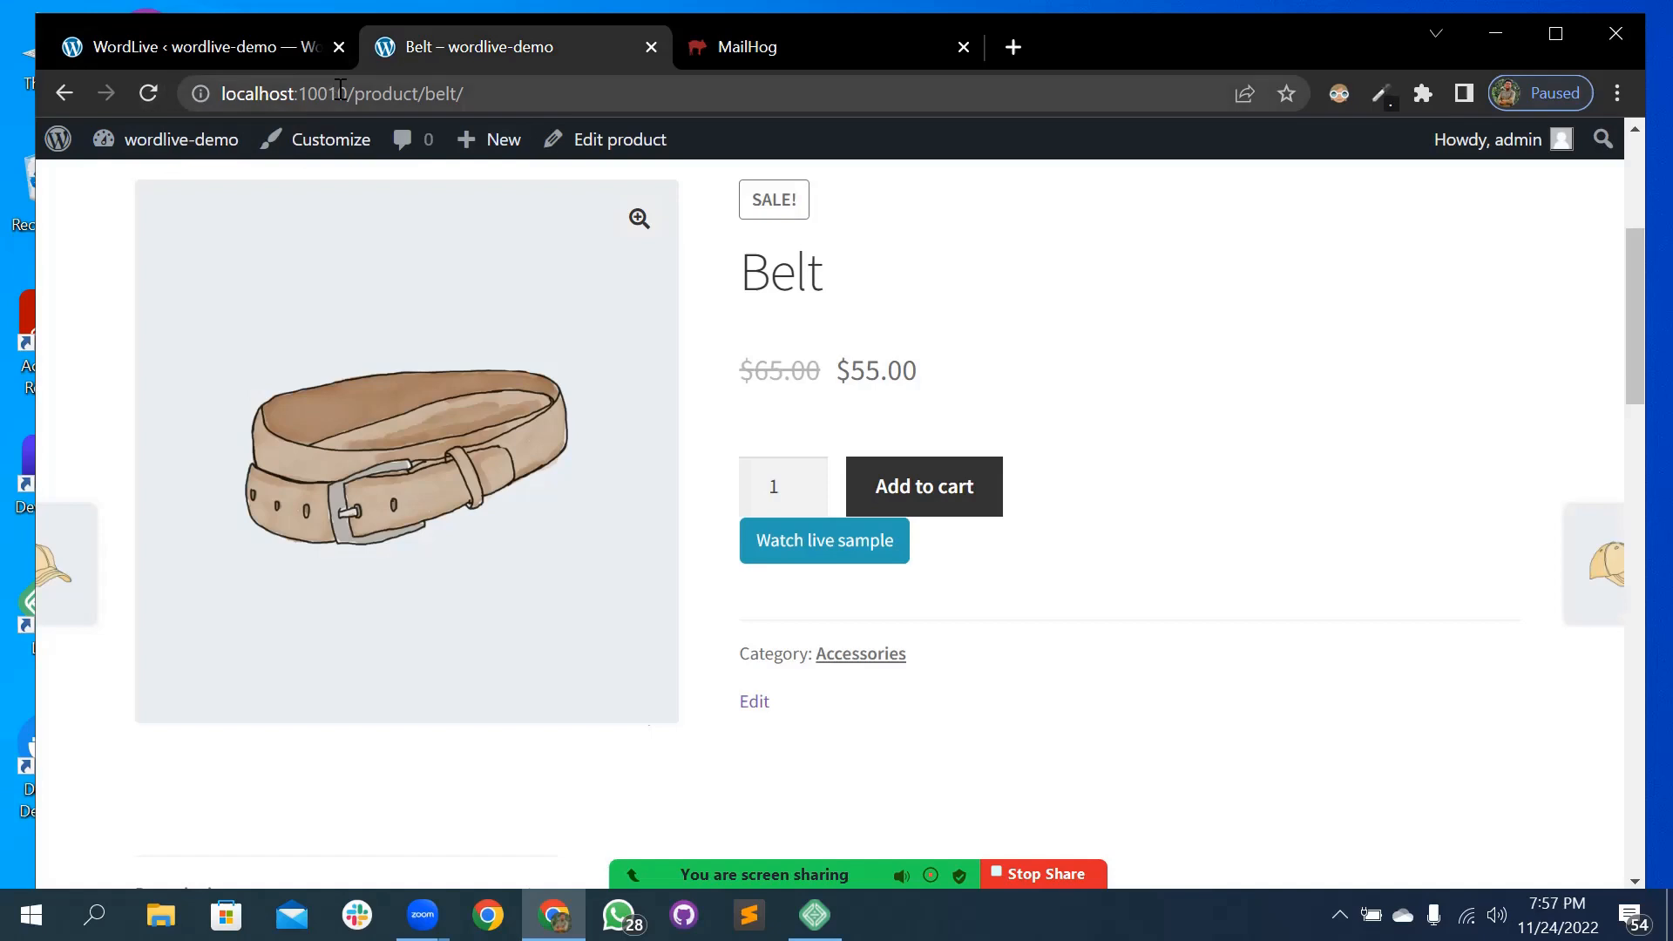
- Go to the shop page and start a live sample call for the Belt product
{"action": "left_click_drag", "start_coordinate": [351, 90], "coordinate": [737, 148]}
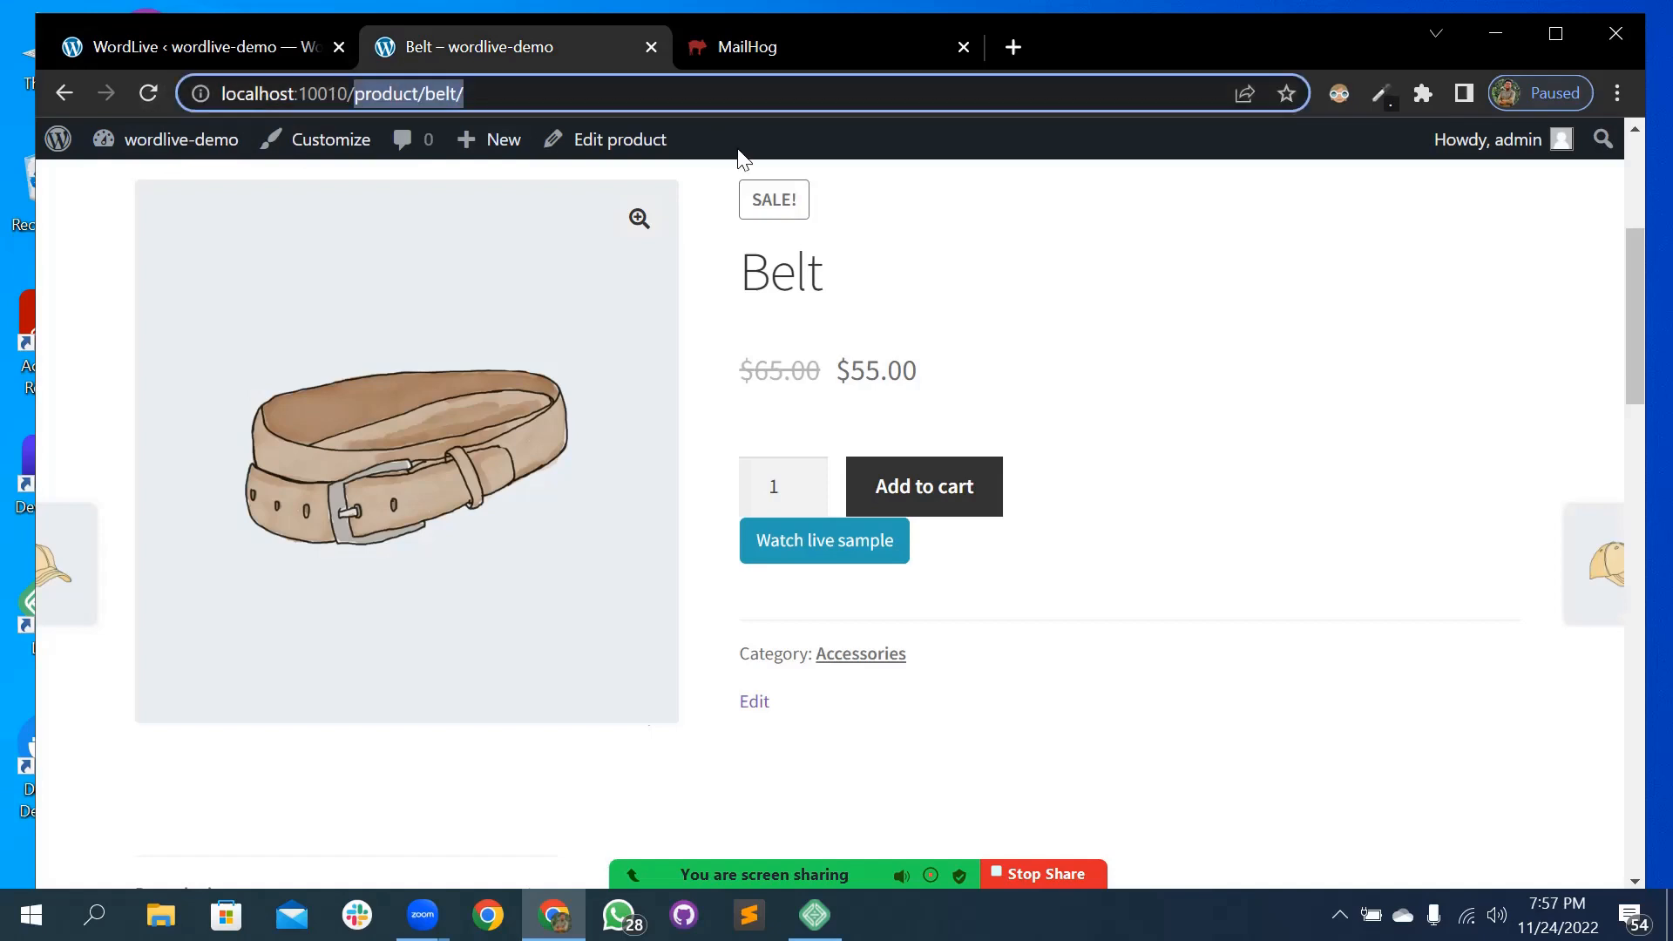
{"action": "type", "text": "sho"}
{"action": "key", "text": "Return"}
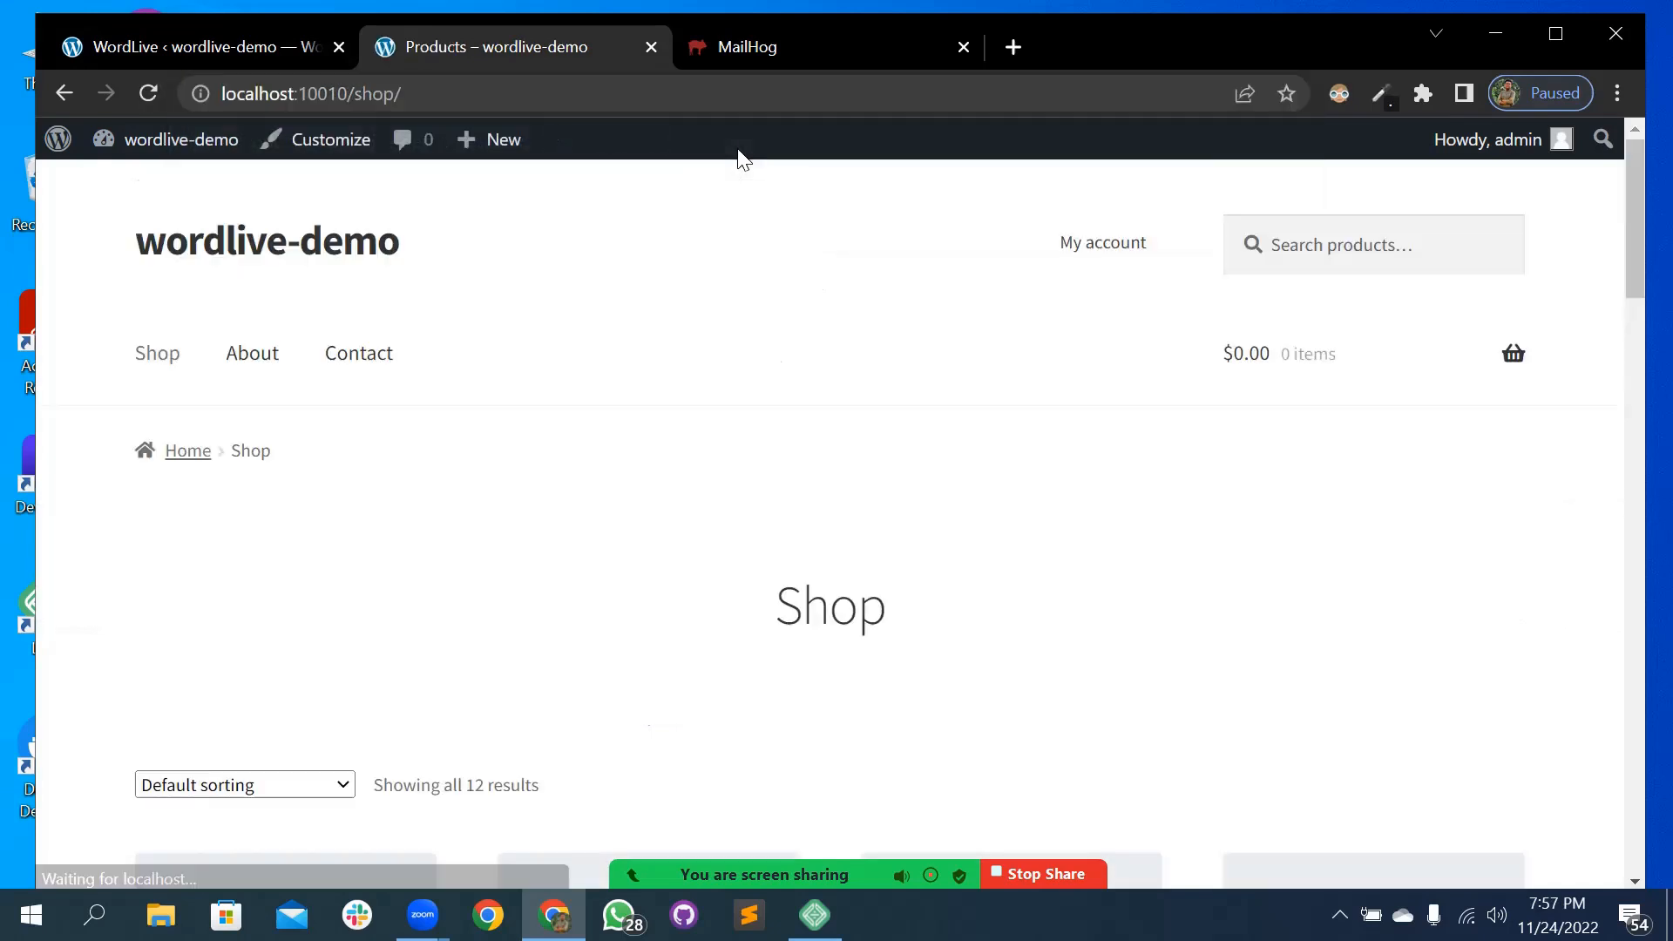
{"action": "scroll", "coordinate": [659, 651], "scroll_direction": "down", "scroll_amount": 8}
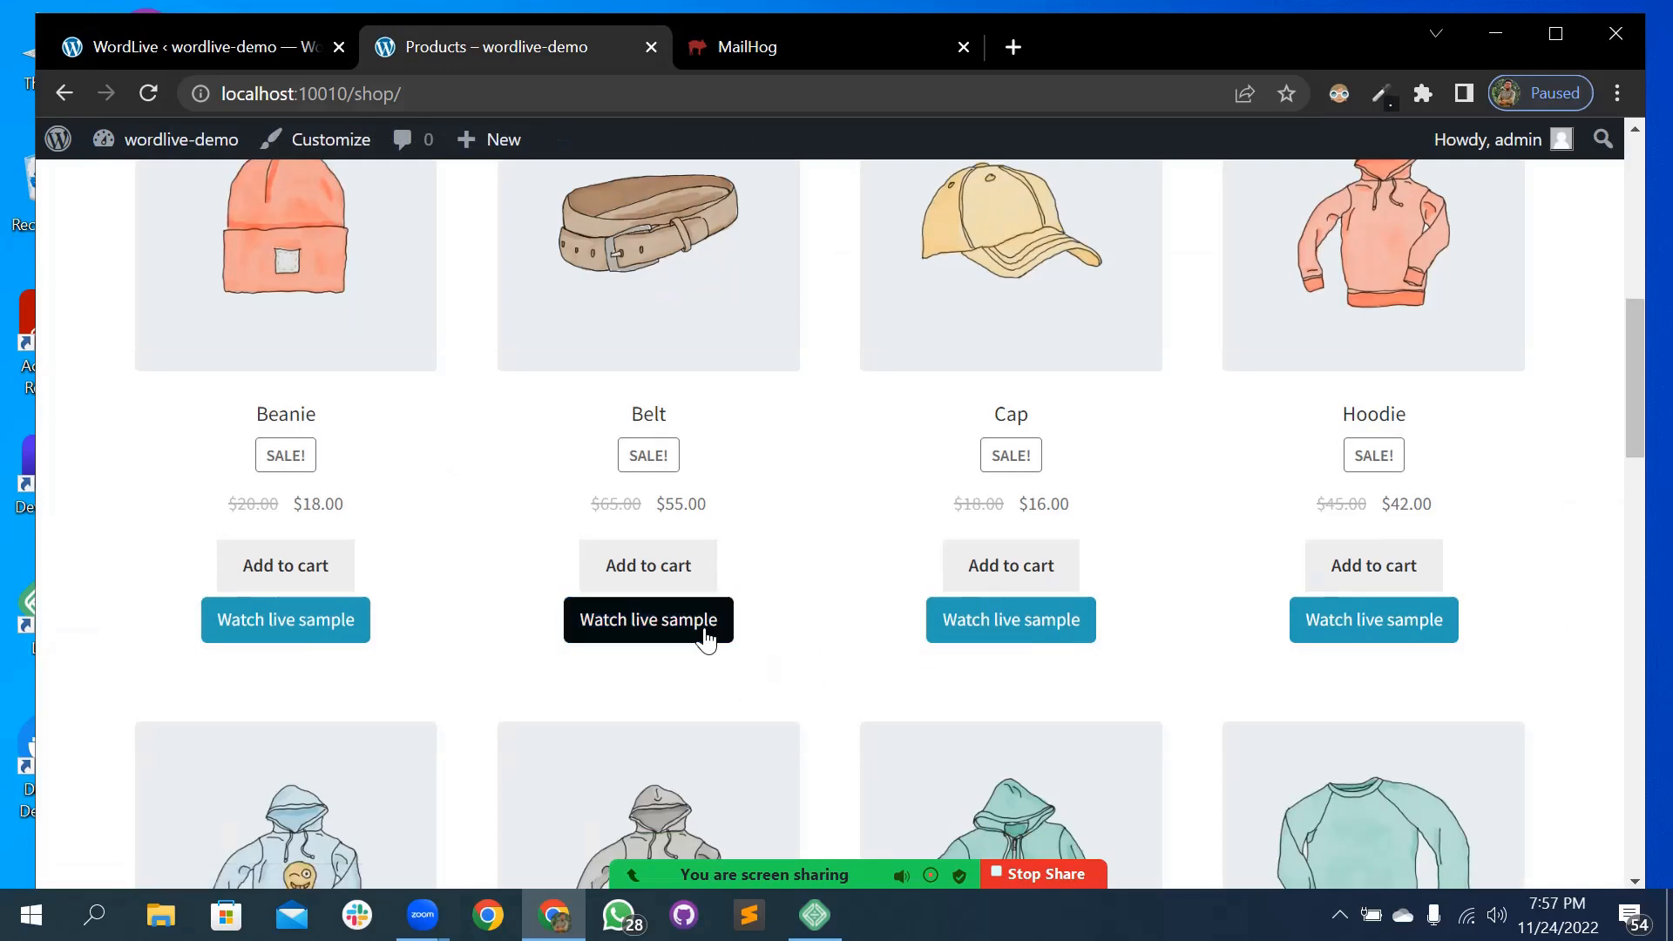
{"action": "left_click", "coordinate": [706, 640]}
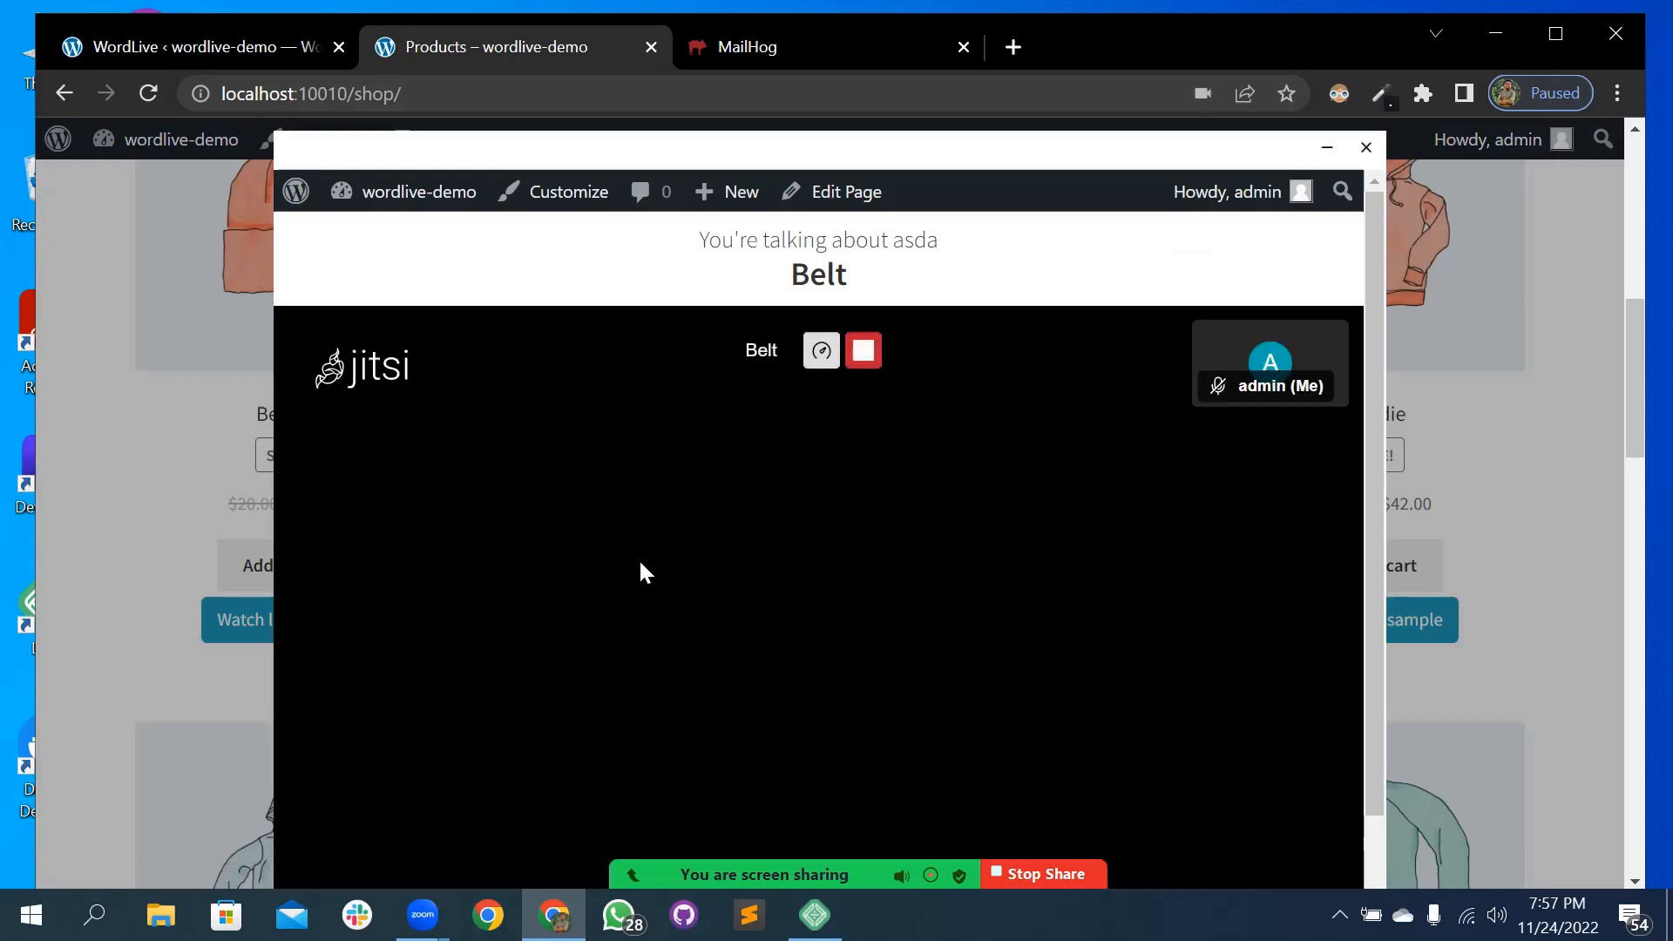
- Look over the Belt's live call window and its call controls, and close the call
{"action": "scroll", "coordinate": [1157, 362], "scroll_direction": "down", "scroll_amount": 5}
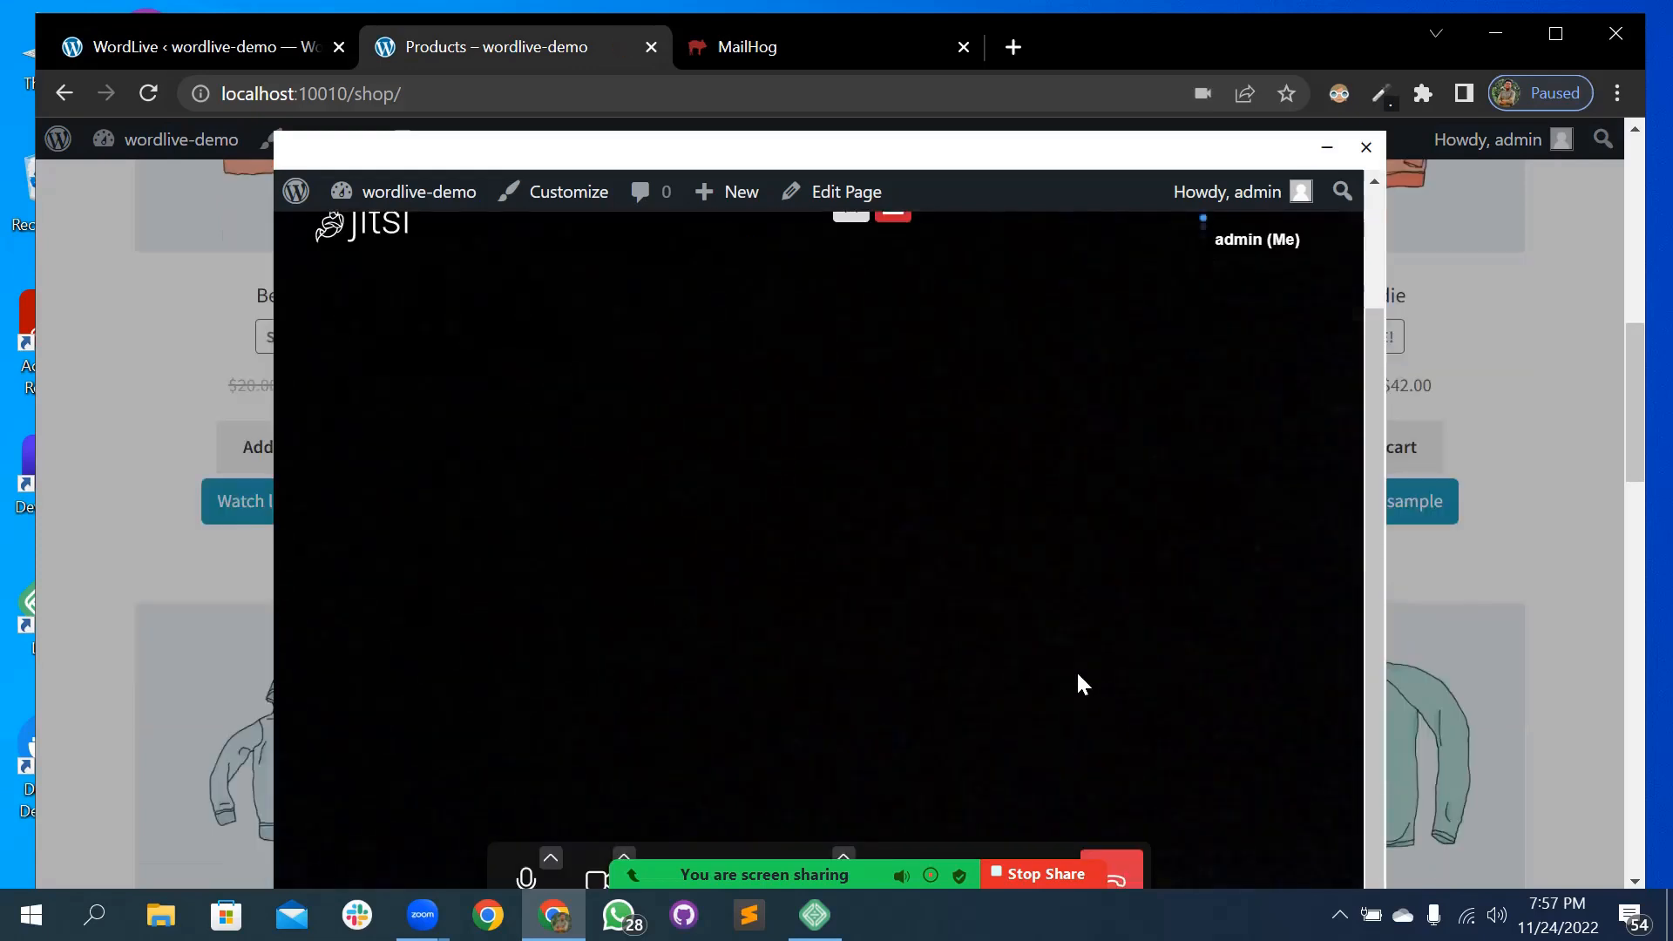
{"action": "scroll", "coordinate": [1078, 675], "scroll_direction": "up", "scroll_amount": 2}
{"action": "scroll", "coordinate": [847, 627], "scroll_direction": "down", "scroll_amount": 2}
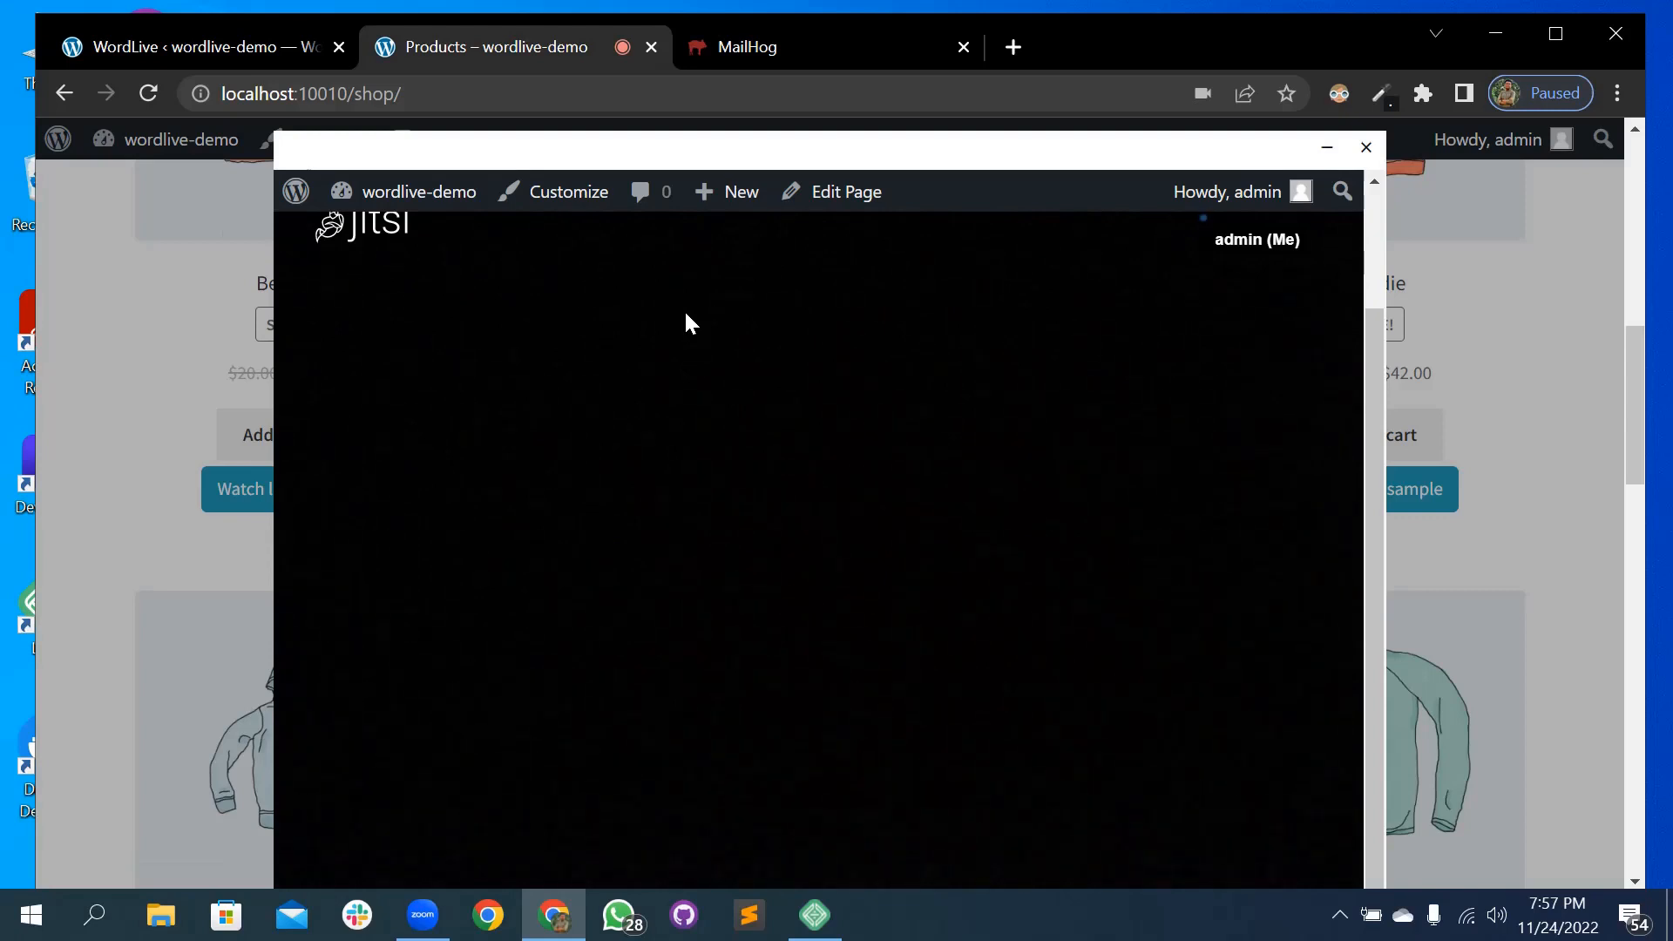
{"action": "left_click", "coordinate": [1366, 148]}
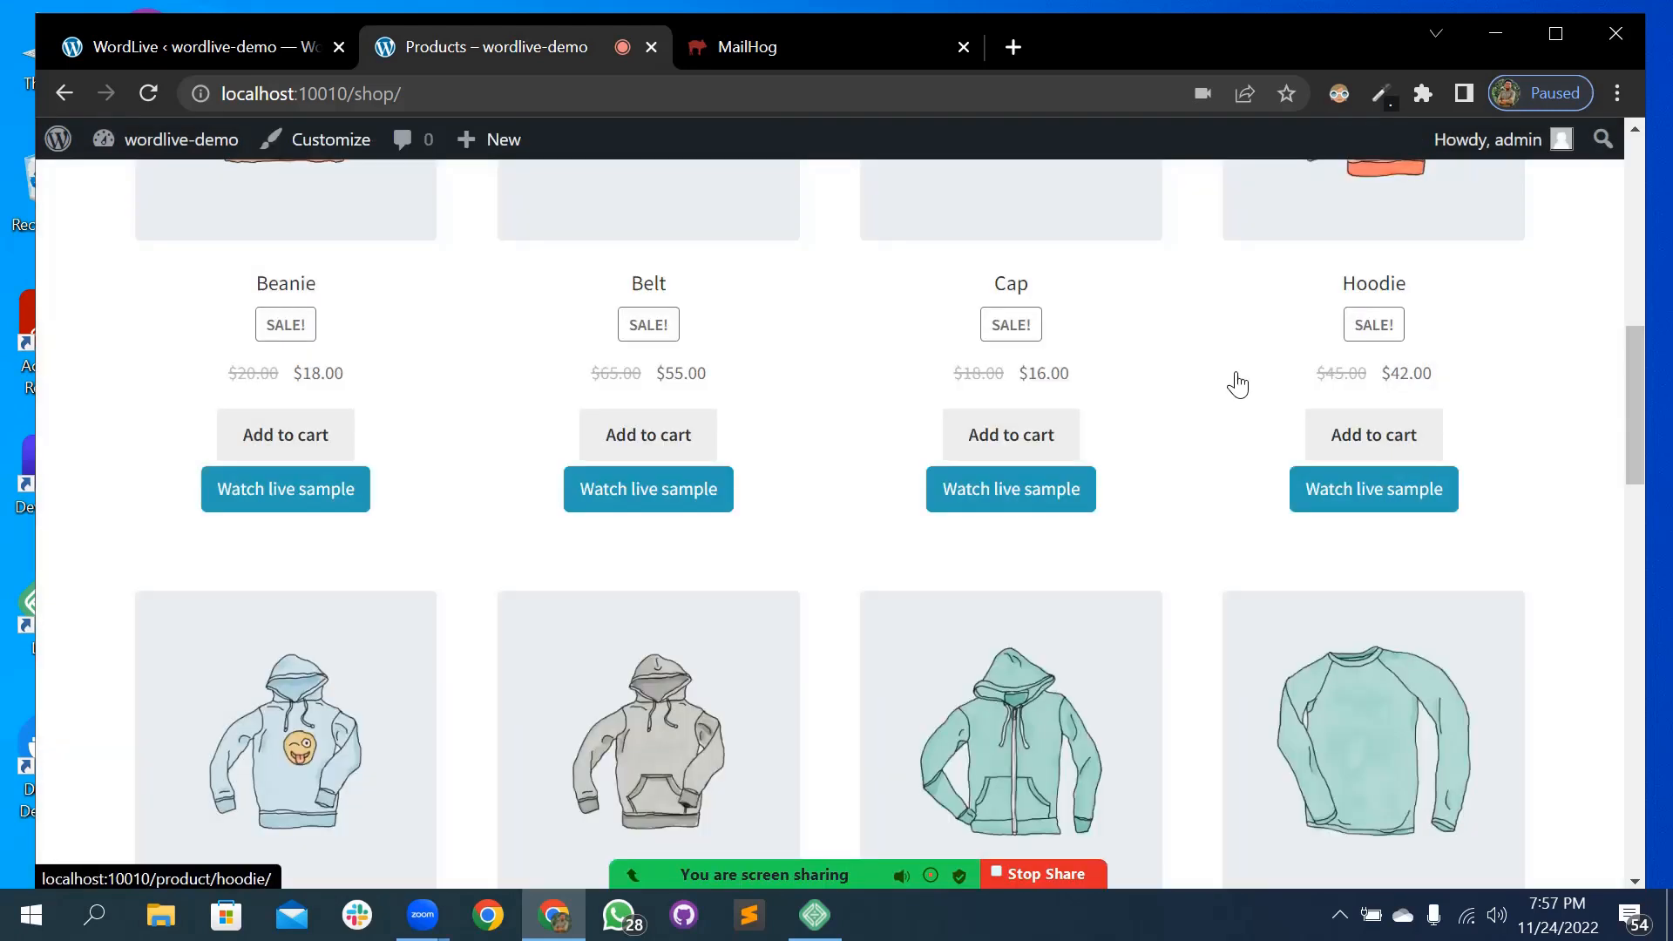
{"action": "scroll", "coordinate": [810, 571], "scroll_direction": "up", "scroll_amount": 4}
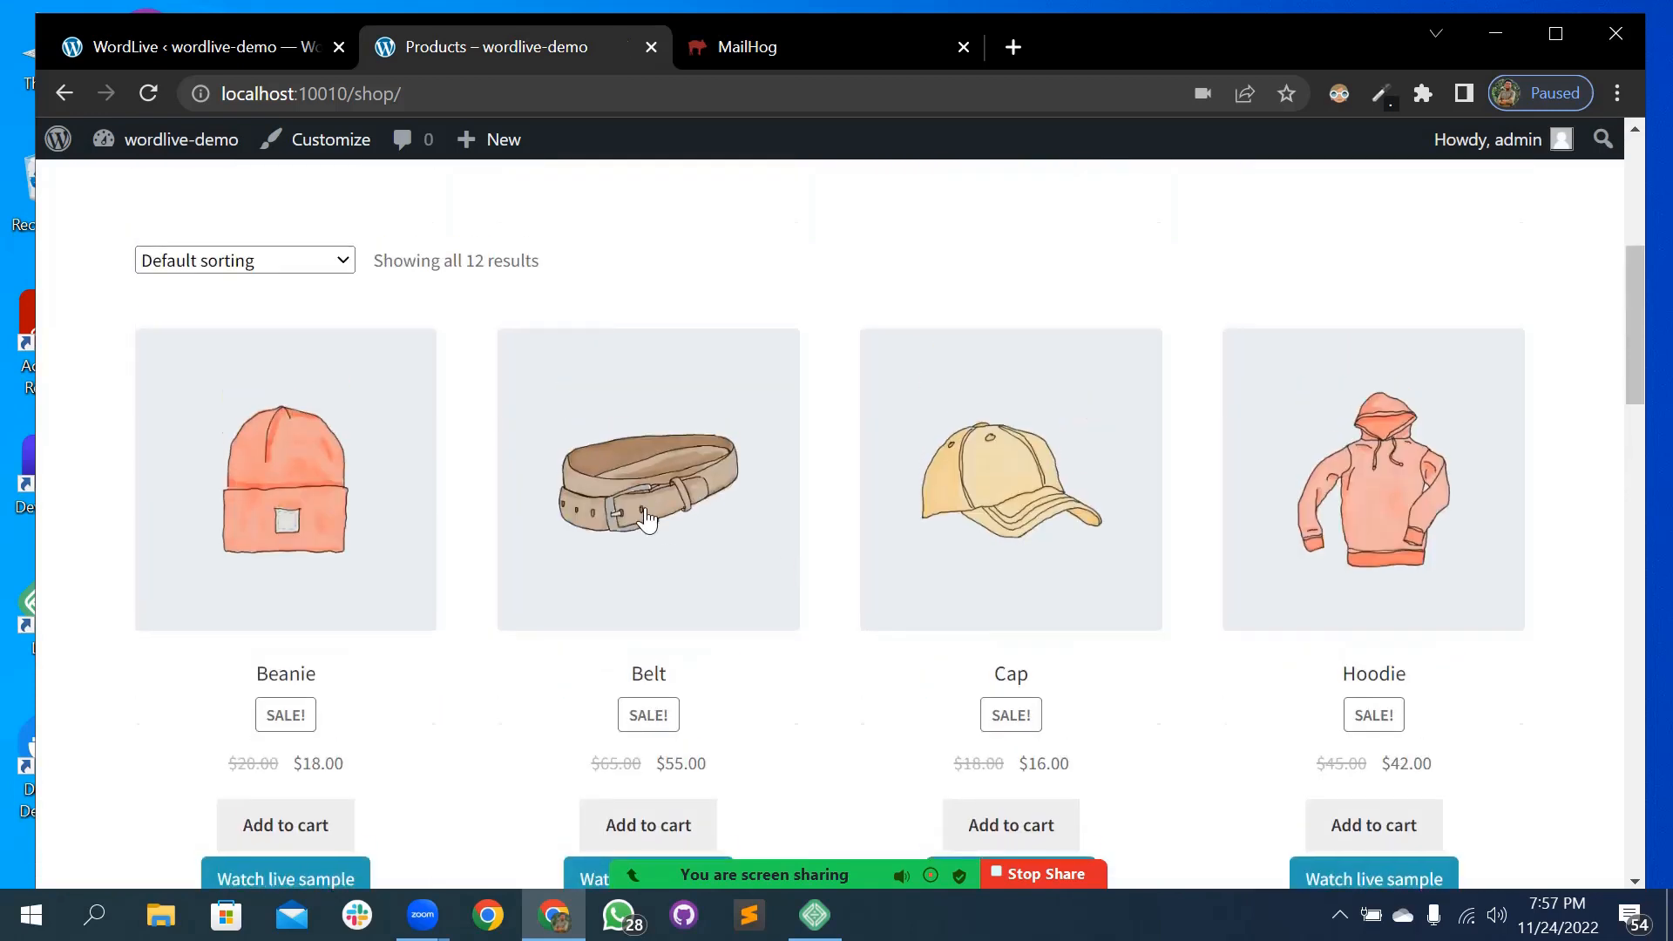
{"action": "scroll", "coordinate": [1516, 238], "scroll_direction": "down", "scroll_amount": 1}
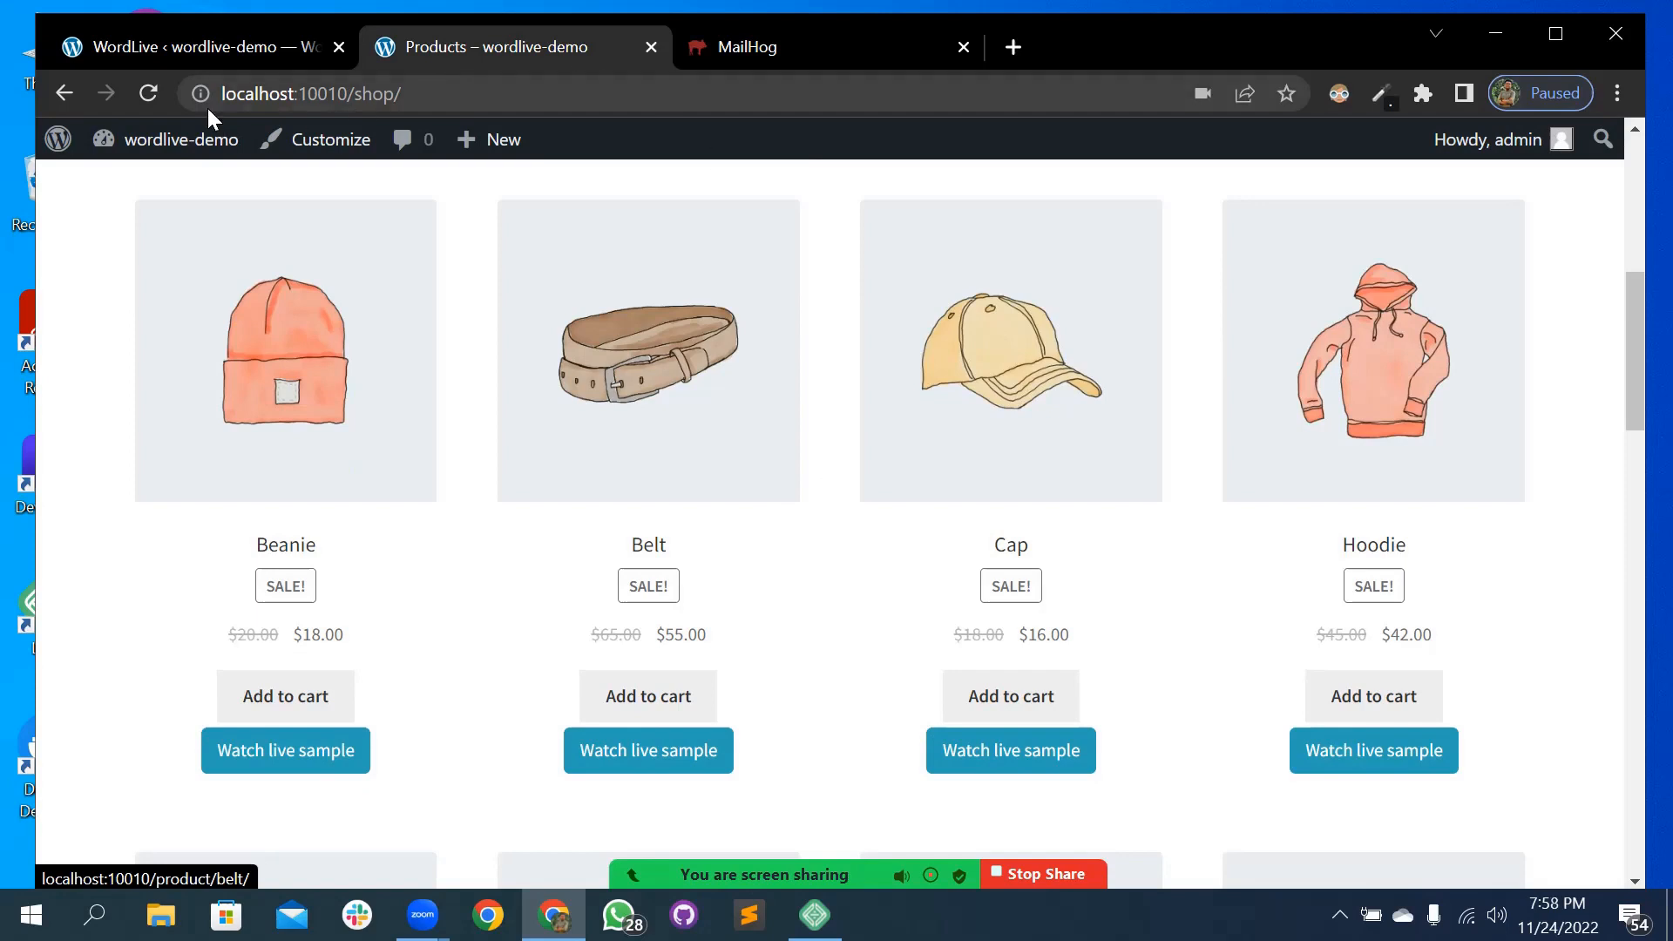
{"action": "left_click", "coordinate": [211, 47]}
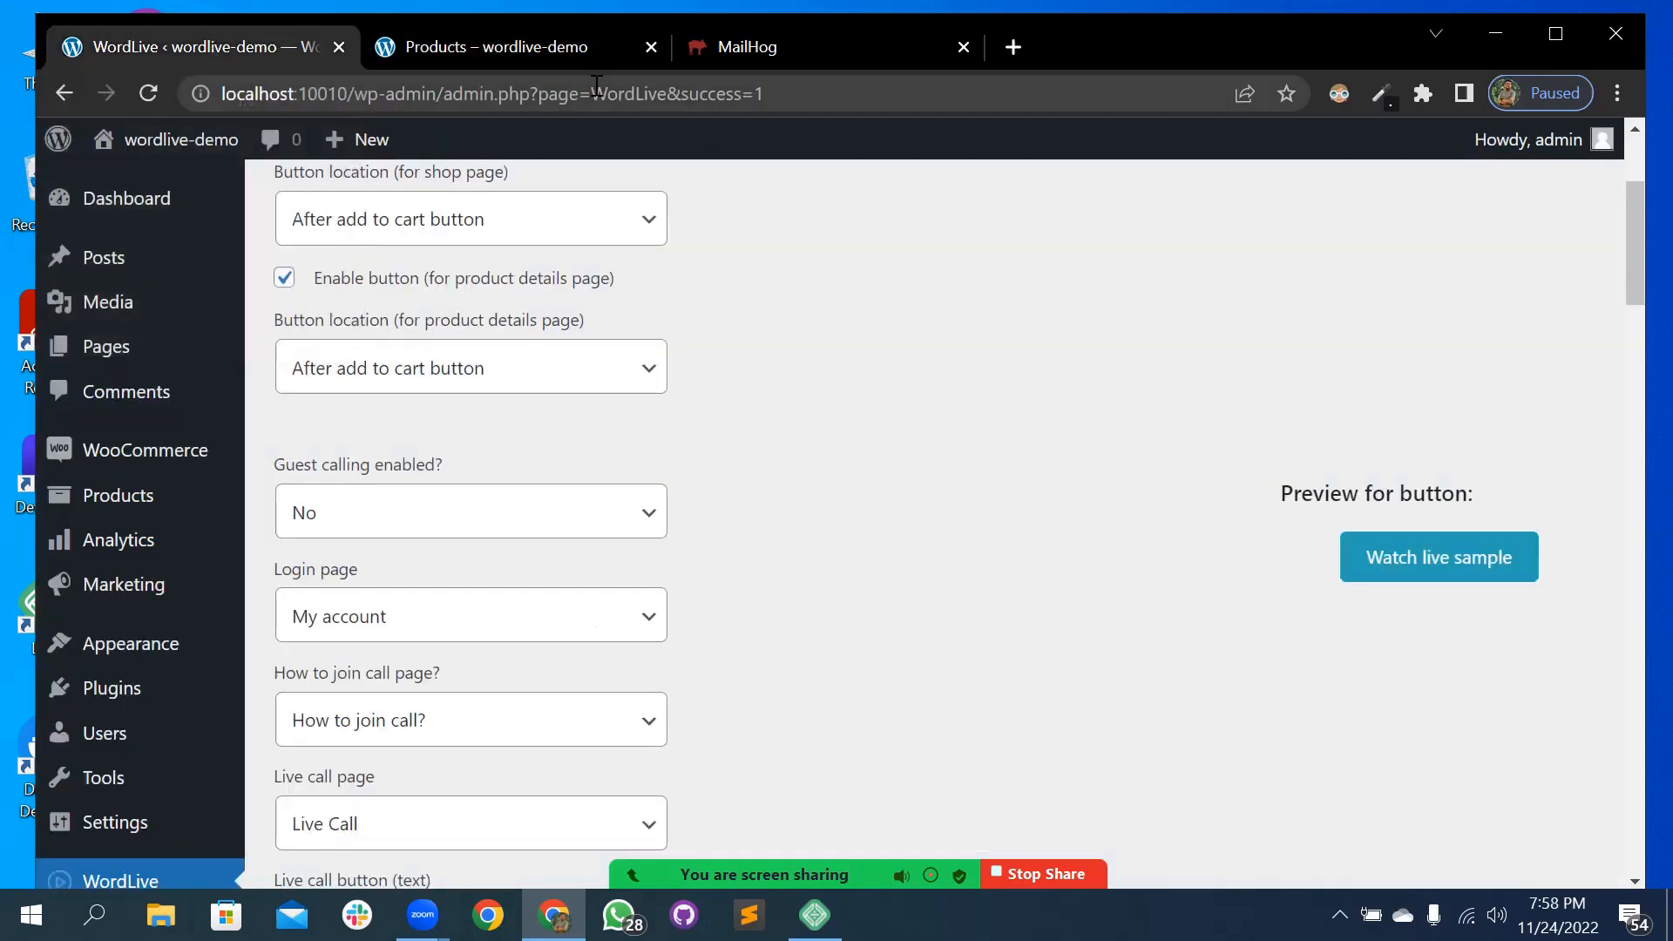
{"action": "left_click", "coordinate": [464, 44]}
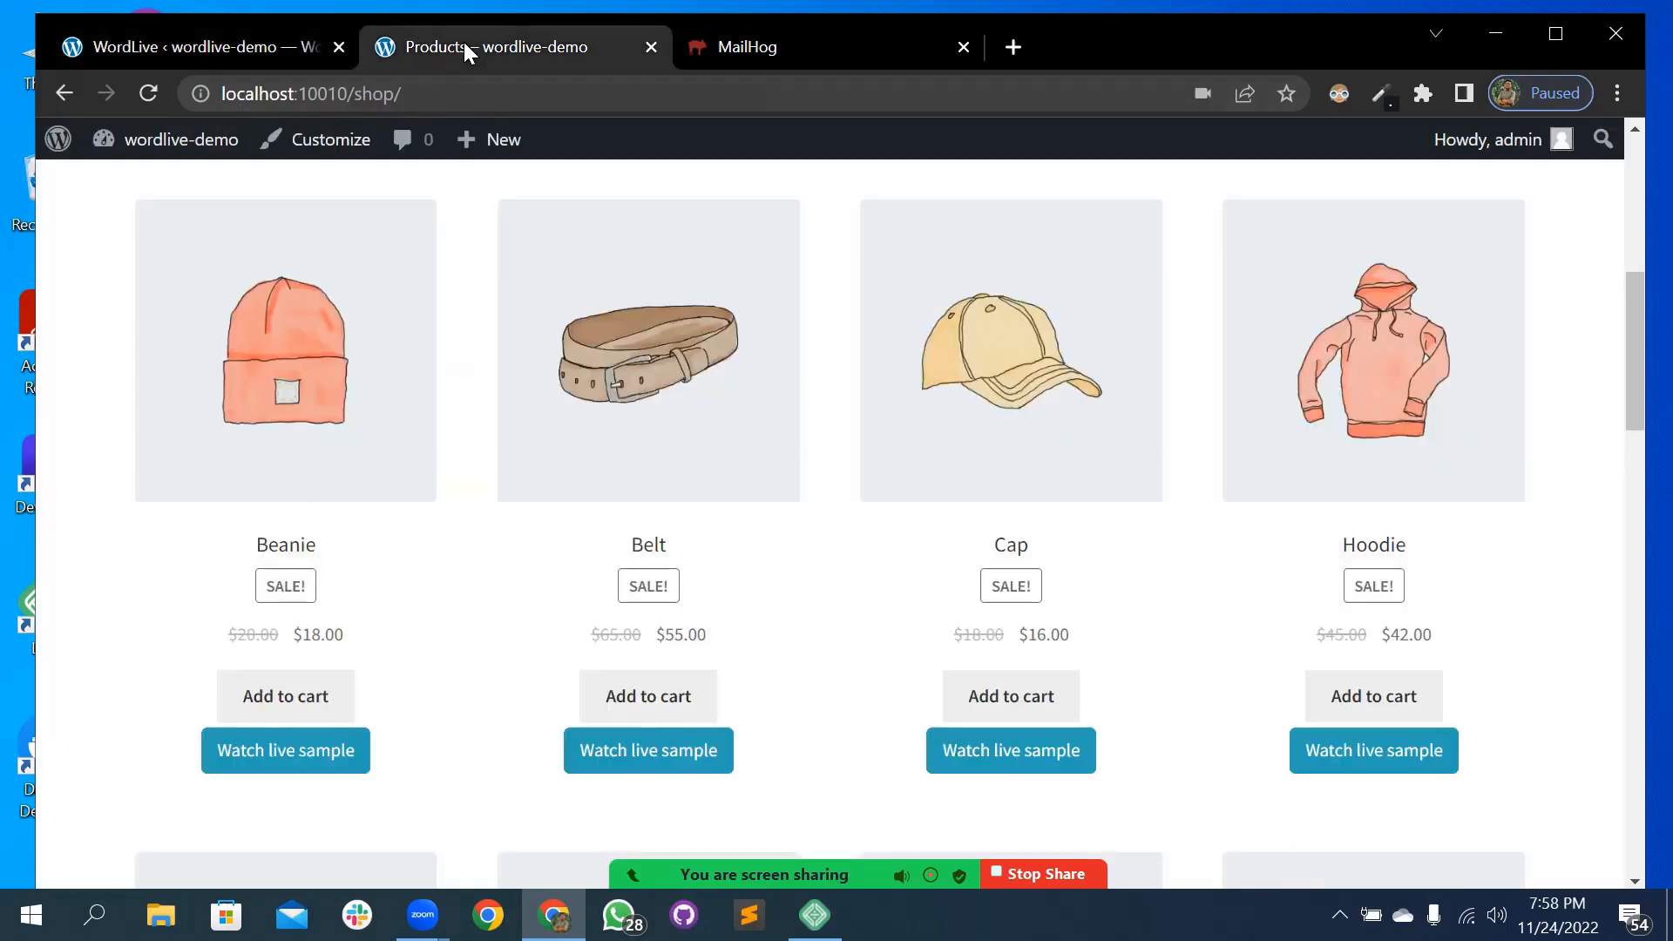
- Switch to MailHog, open the Sample watching request message and read its text and live-call link
{"action": "left_click", "coordinate": [749, 40]}
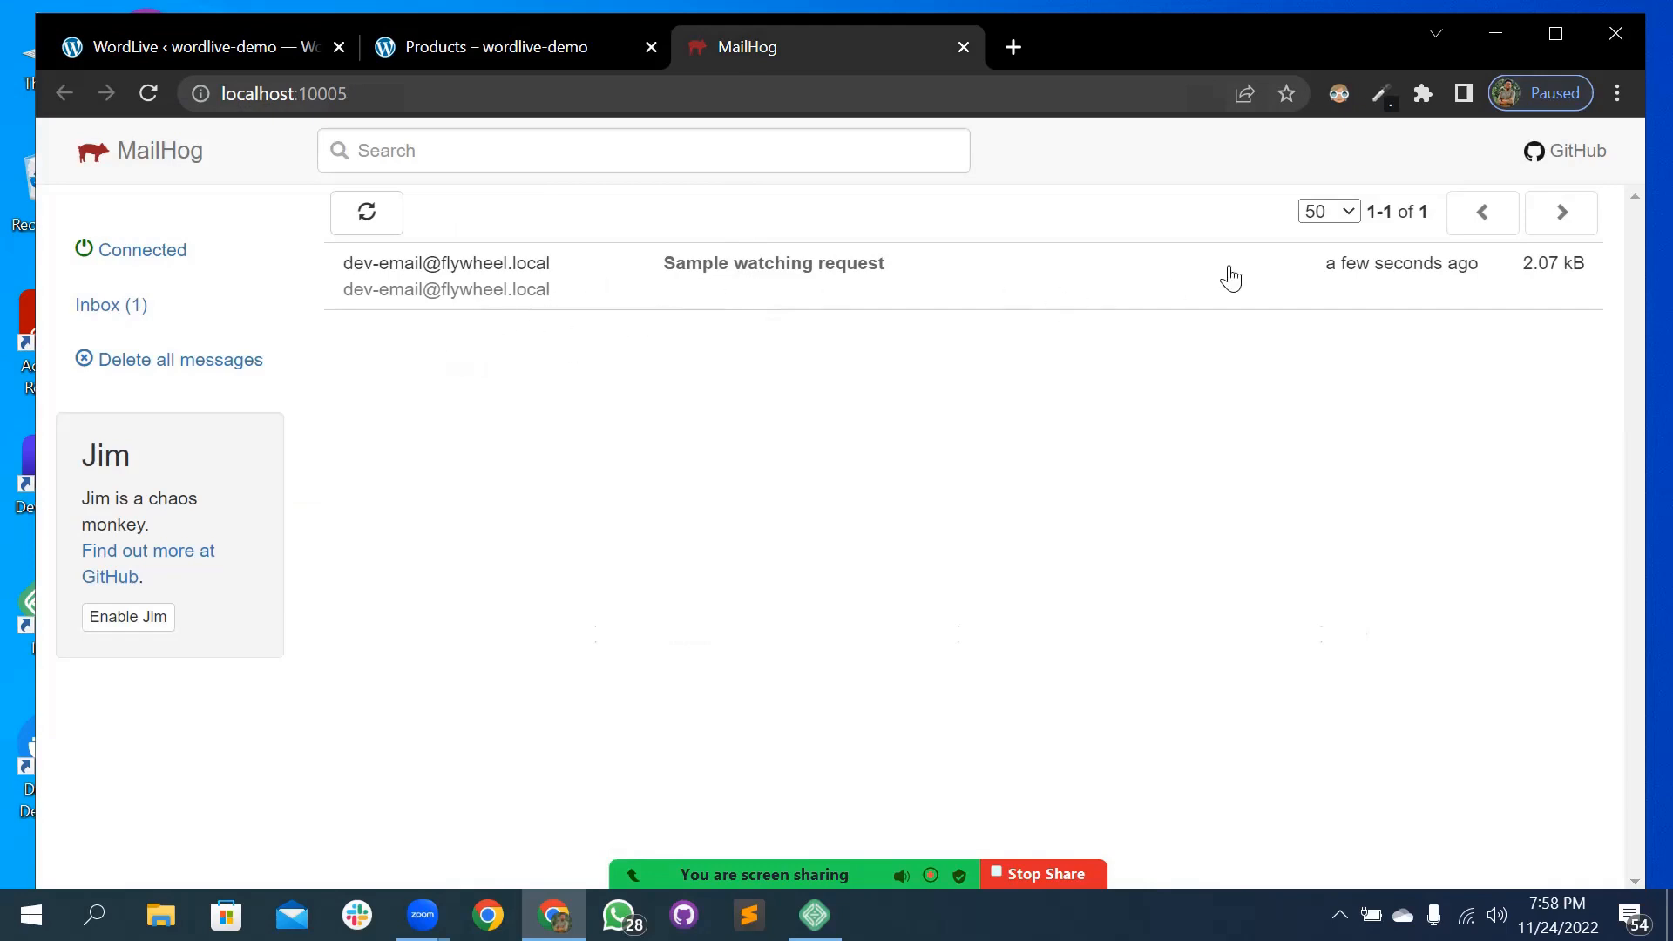
{"action": "left_click", "coordinate": [634, 297]}
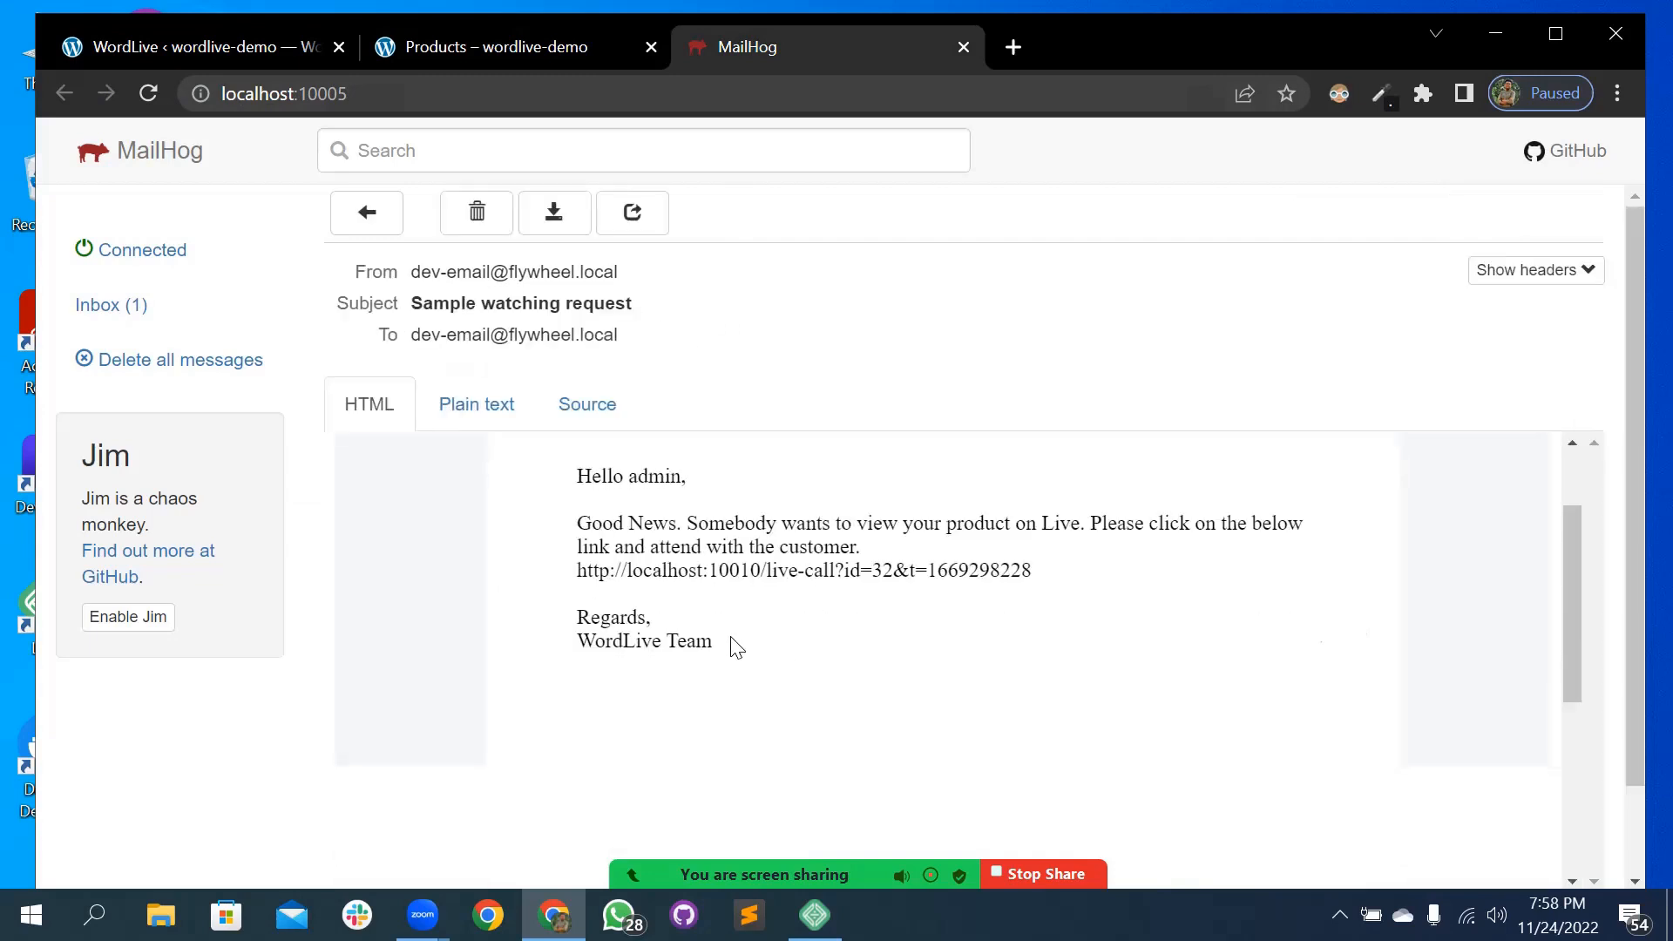
{"action": "left_click_drag", "start_coordinate": [670, 646], "coordinate": [850, 645]}
{"action": "left_click", "coordinate": [895, 691]}
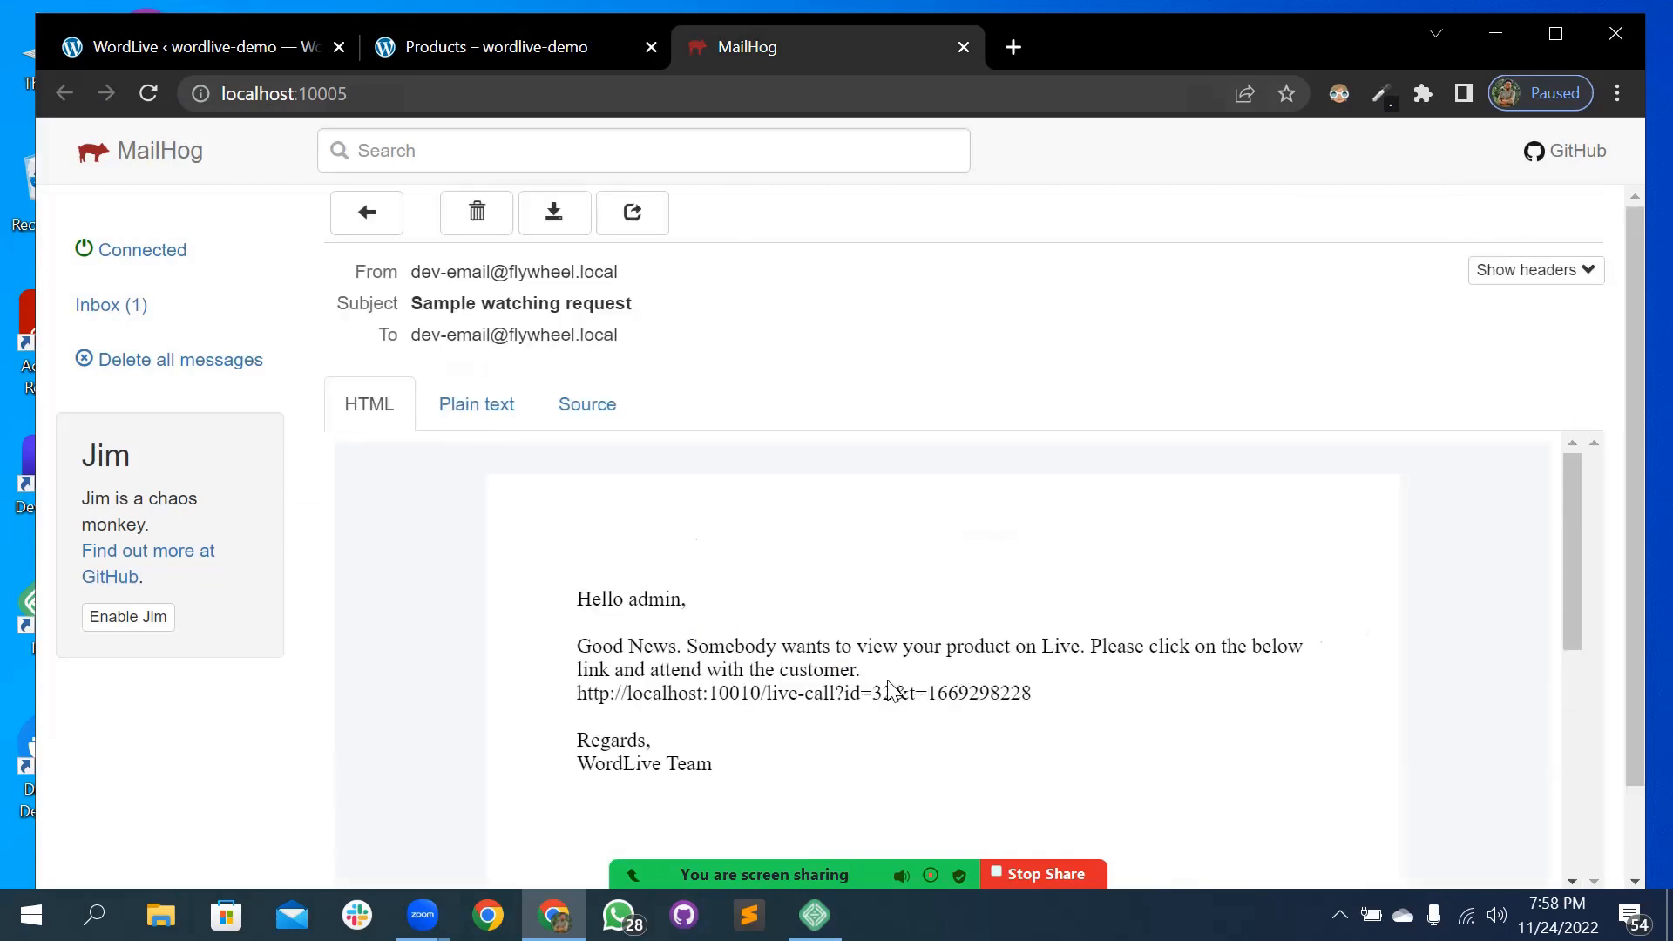
{"action": "left_click_drag", "start_coordinate": [668, 646], "coordinate": [745, 645]}
{"action": "left_click_drag", "start_coordinate": [867, 640], "coordinate": [1080, 658]}
{"action": "left_click", "coordinate": [1152, 647]}
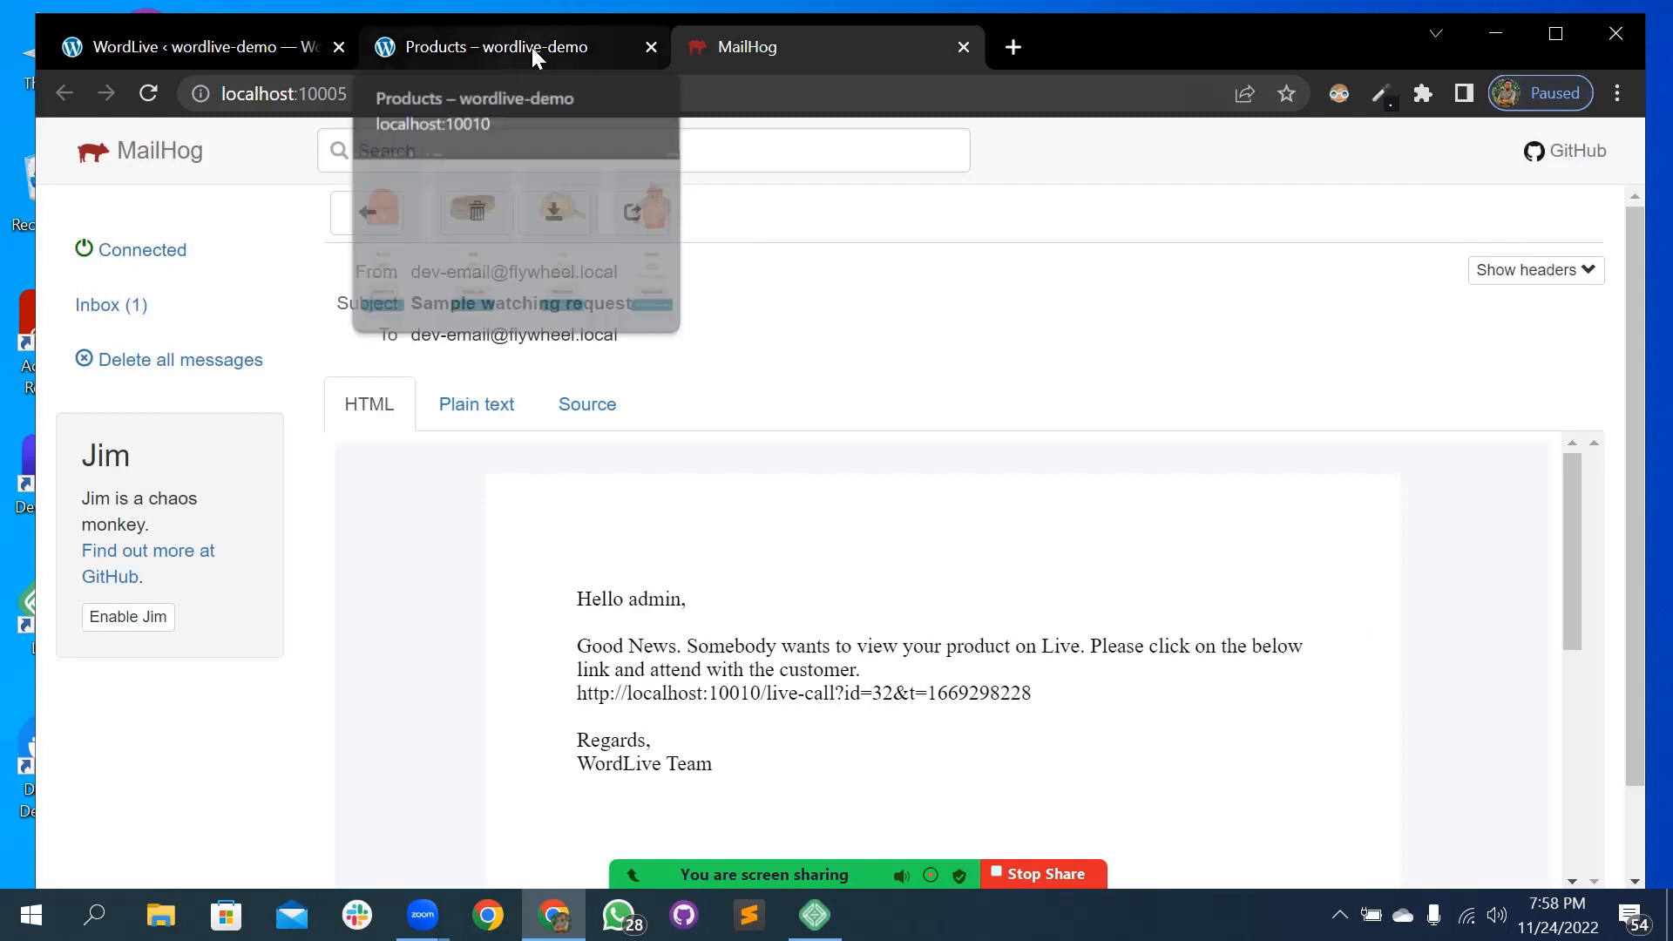
- Return to the shop page, start a live sample call for the Cap product and minimize the call window
{"action": "left_click", "coordinate": [357, 228]}
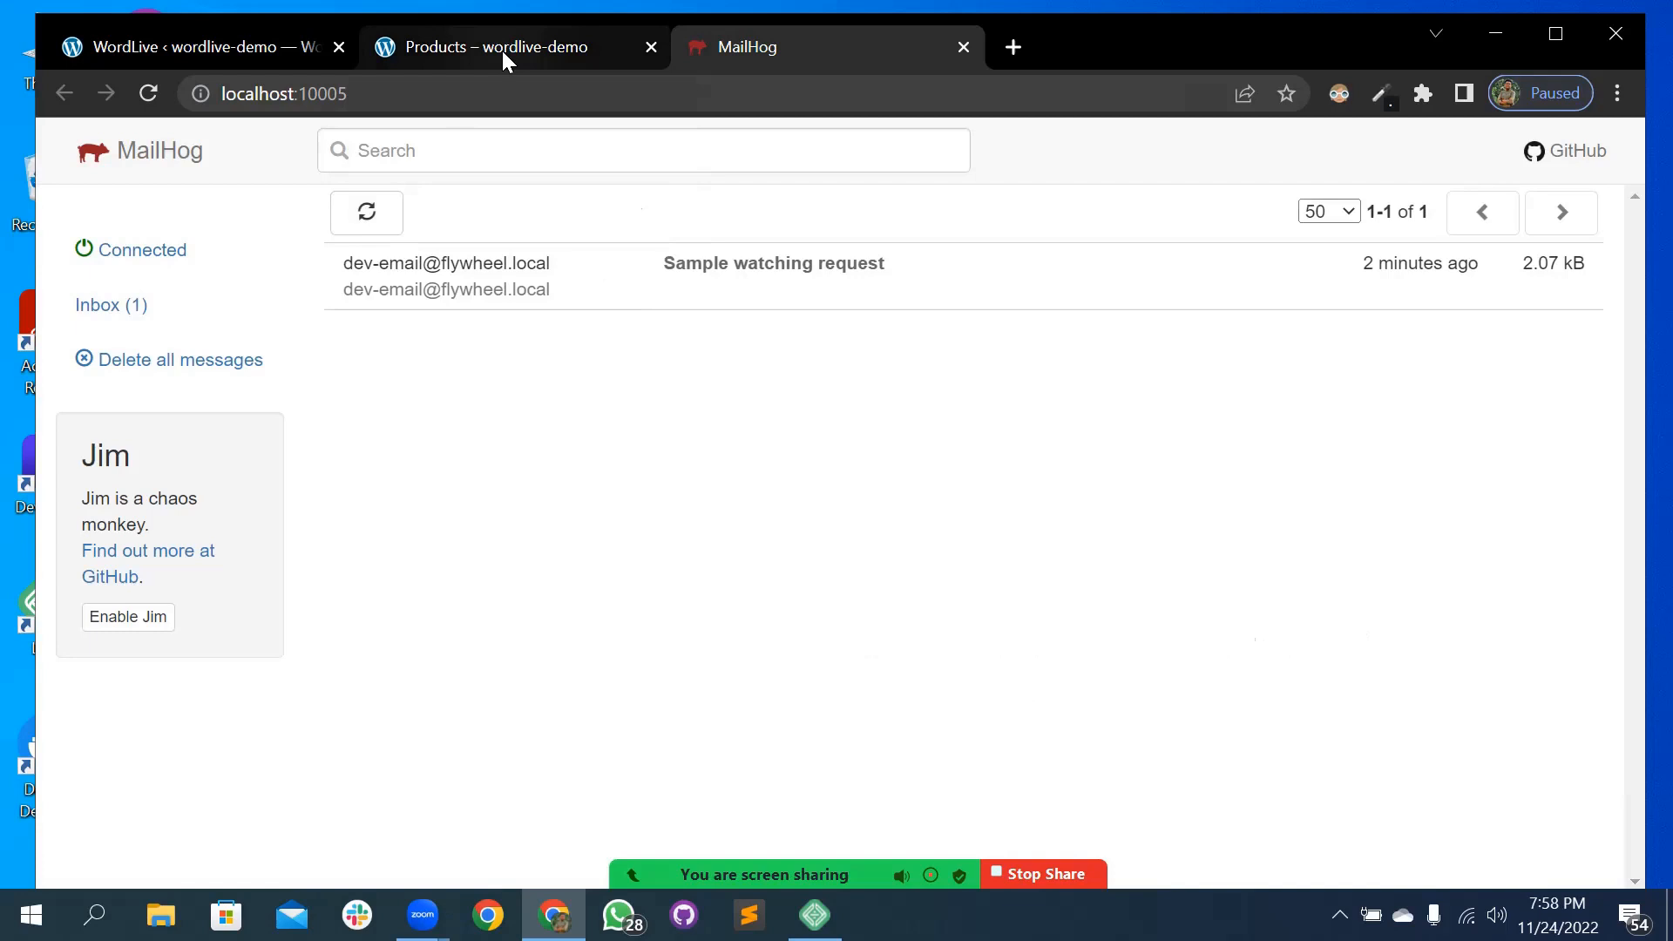
{"action": "mouse_move", "coordinate": [501, 51]}
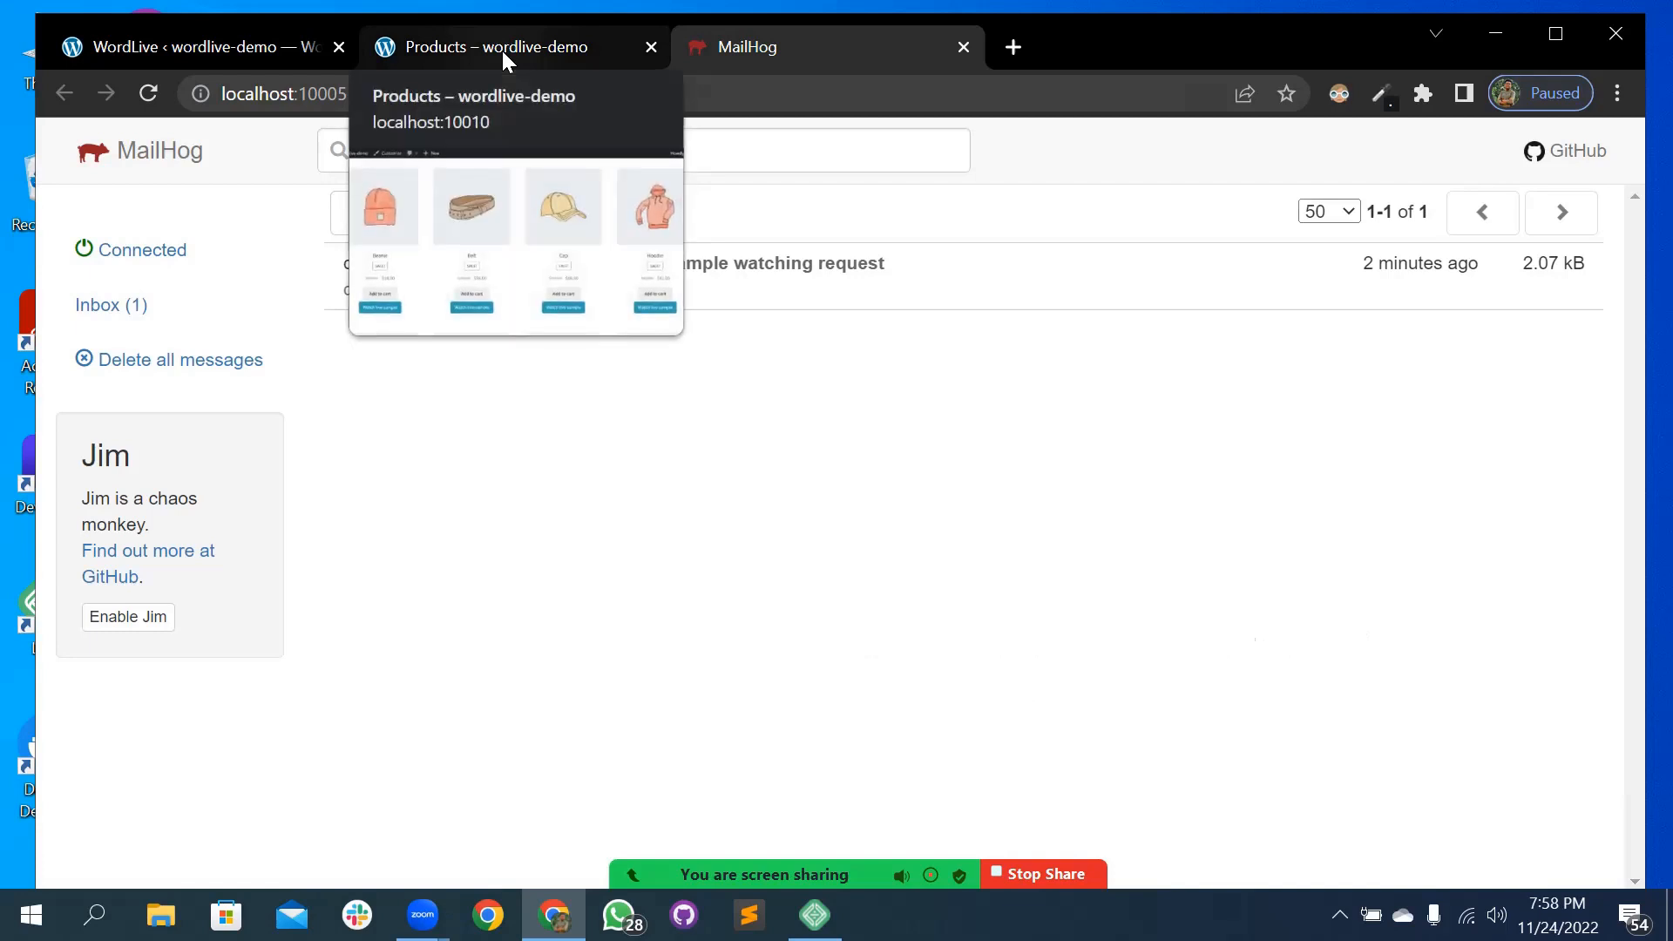
{"action": "left_click", "coordinate": [502, 50]}
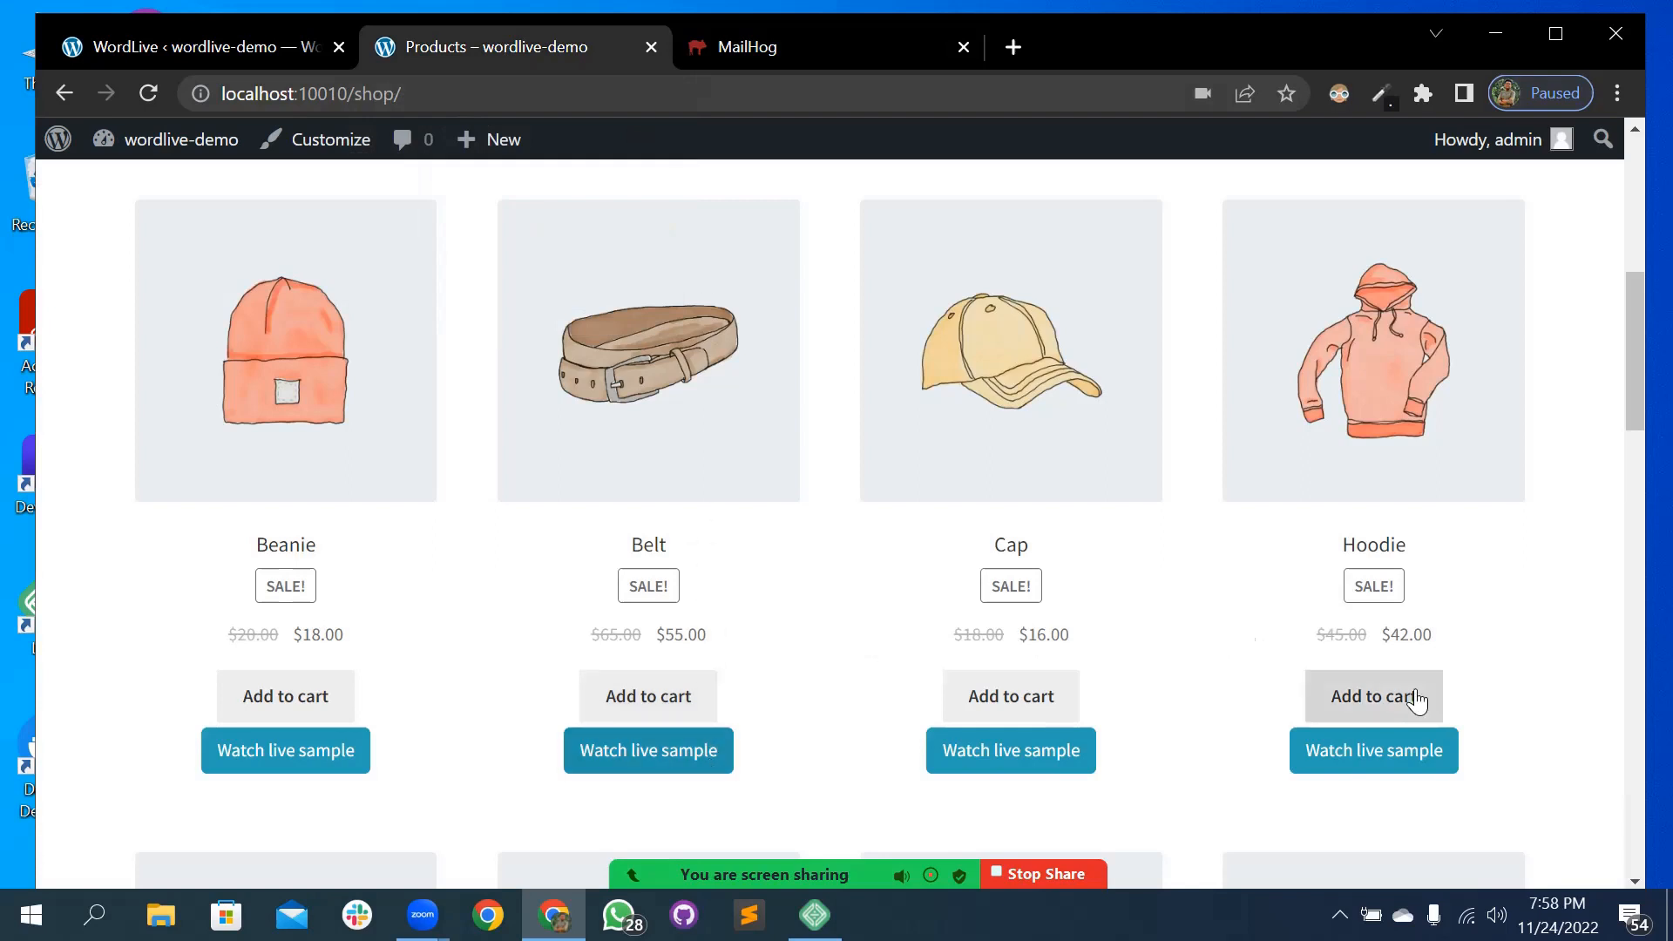
{"action": "left_click", "coordinate": [987, 766]}
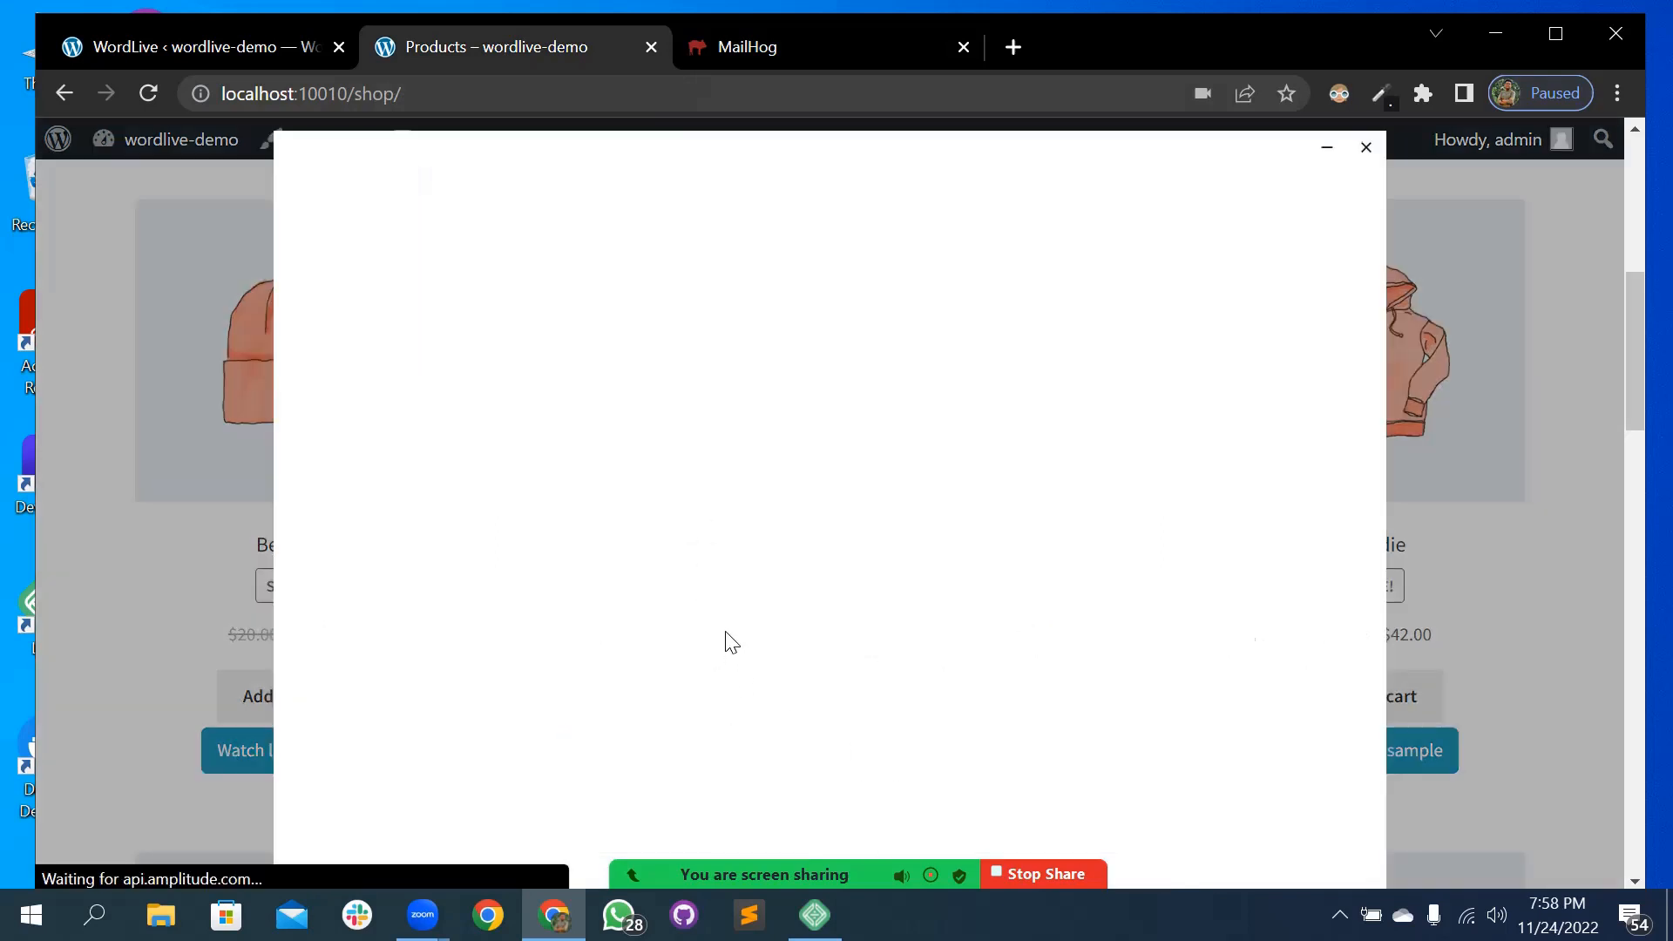
{"action": "scroll", "coordinate": [558, 653], "scroll_direction": "down", "scroll_amount": 2}
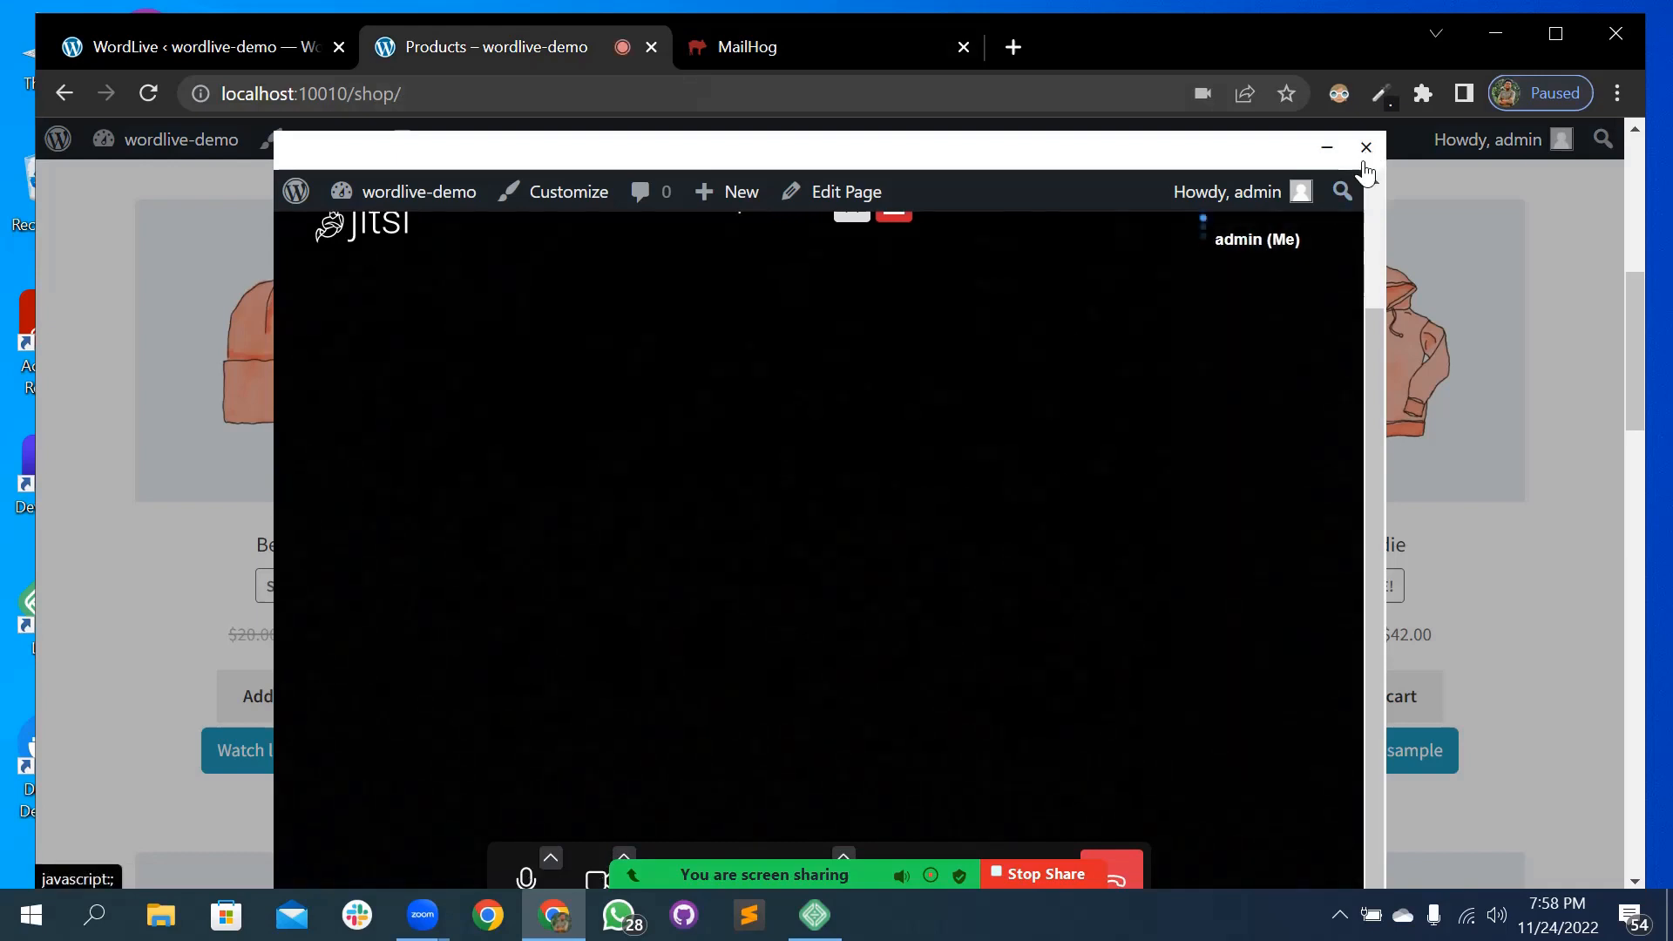
{"action": "left_click", "coordinate": [1328, 155]}
- Browse the product list with the call minimized, and maximize the call window to close it
{"action": "scroll", "coordinate": [1202, 755], "scroll_direction": "up", "scroll_amount": 5}
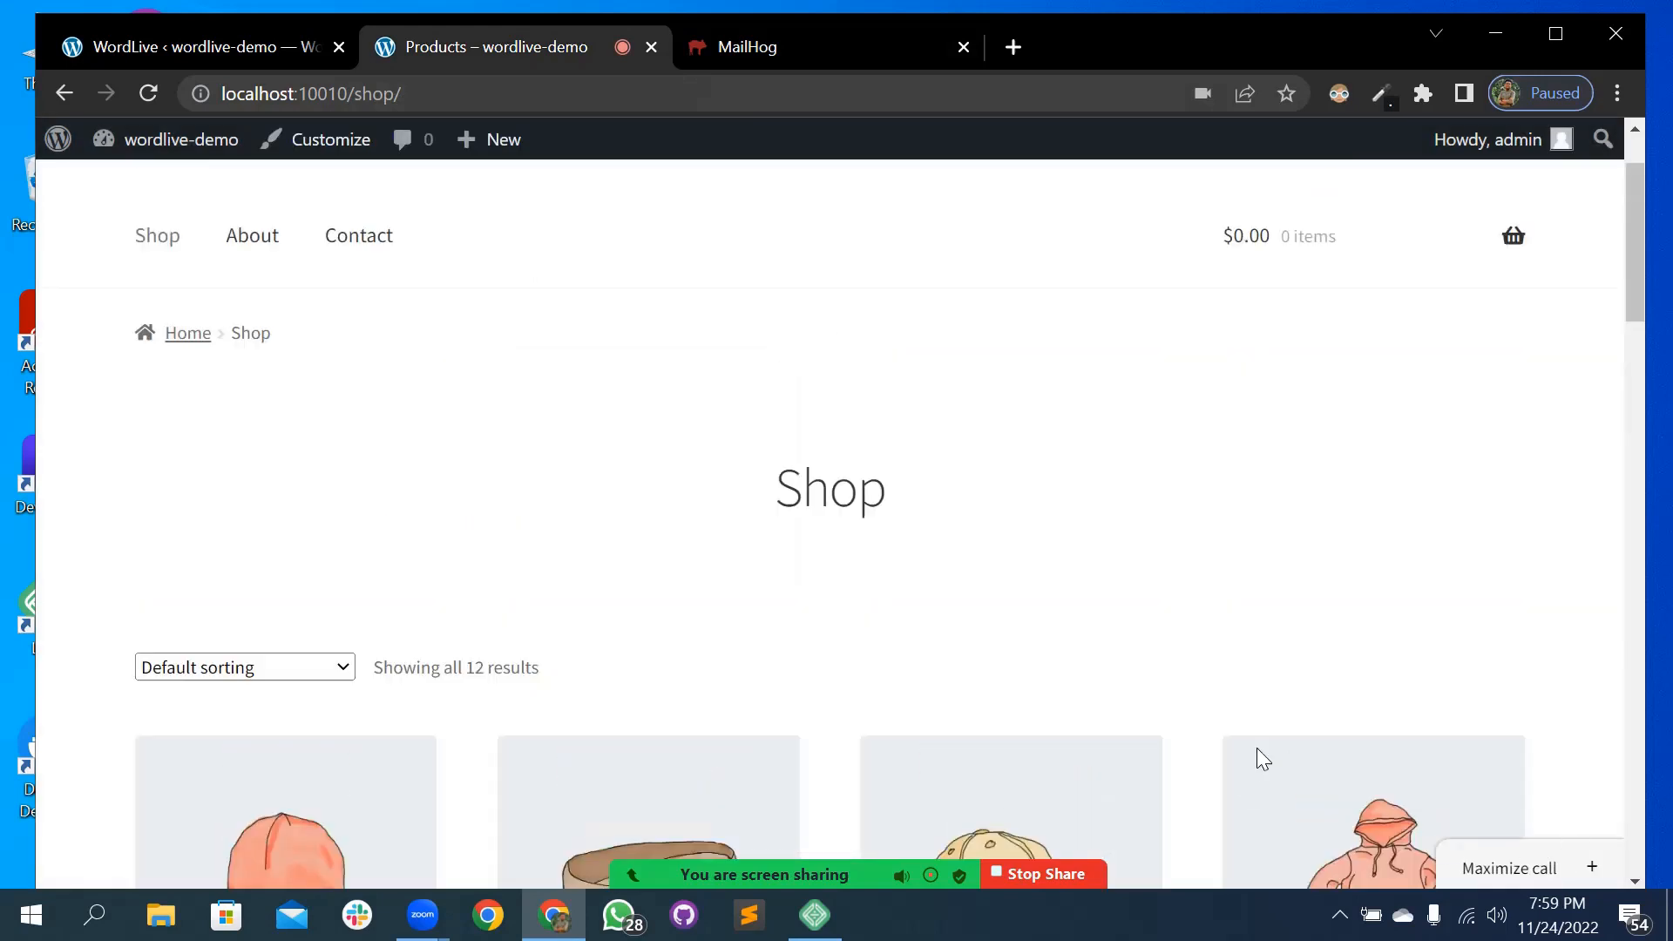
{"action": "scroll", "coordinate": [1089, 681], "scroll_direction": "down", "scroll_amount": 5}
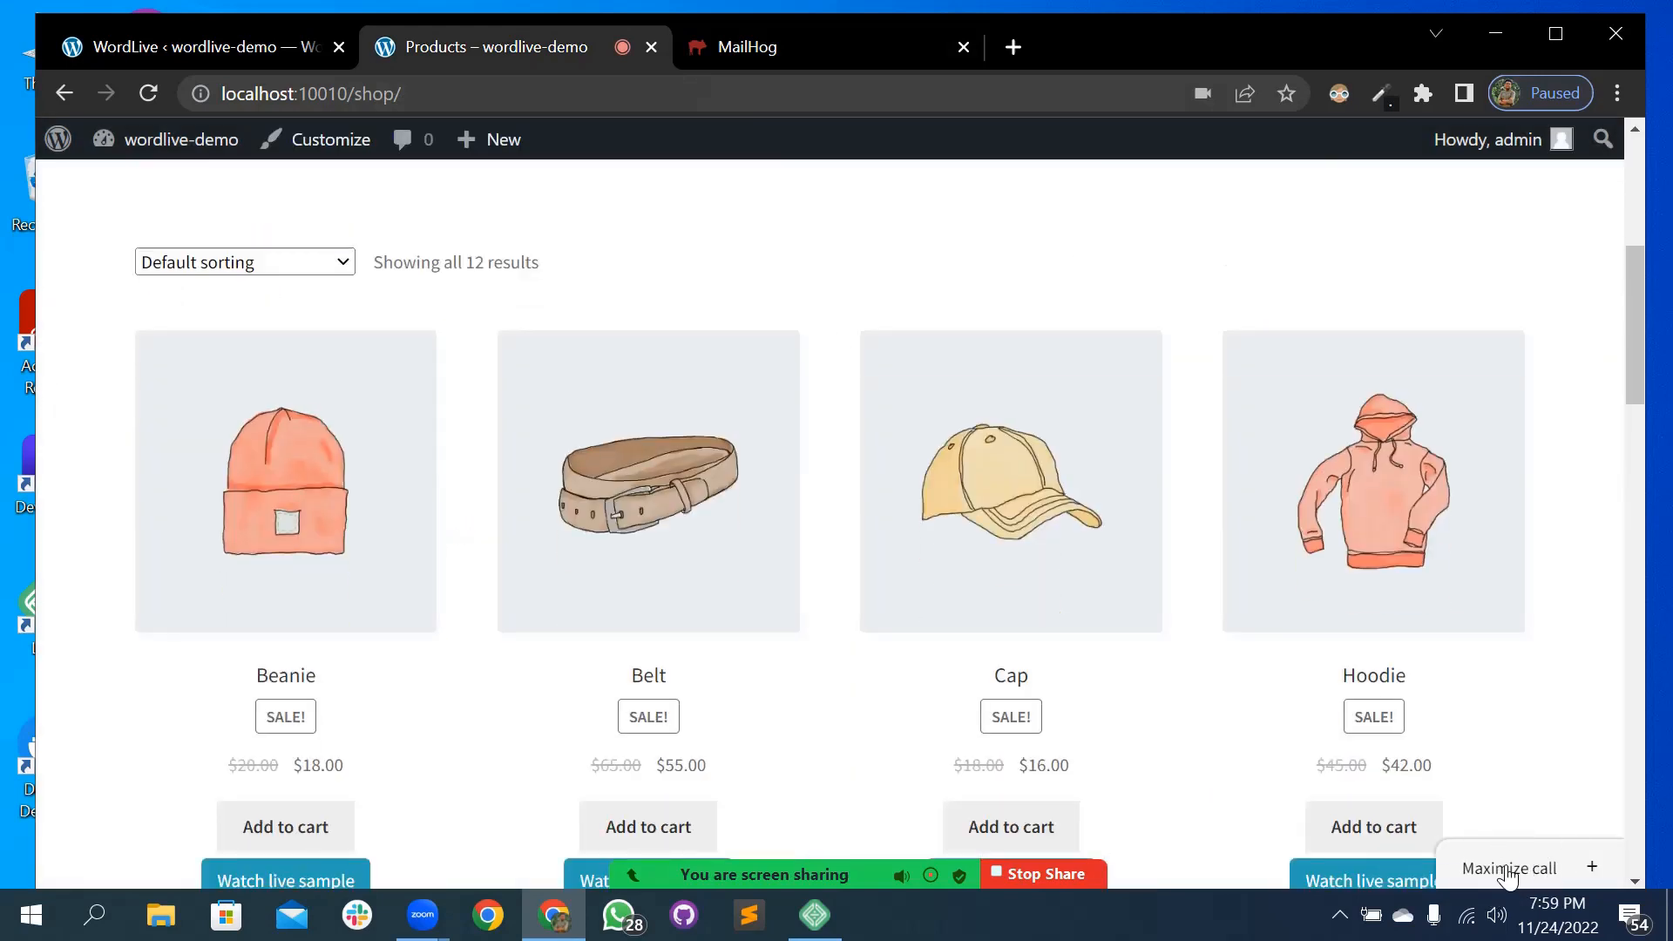
{"action": "scroll", "coordinate": [907, 653], "scroll_direction": "down", "scroll_amount": 12}
{"action": "scroll", "coordinate": [913, 631], "scroll_direction": "down", "scroll_amount": 10}
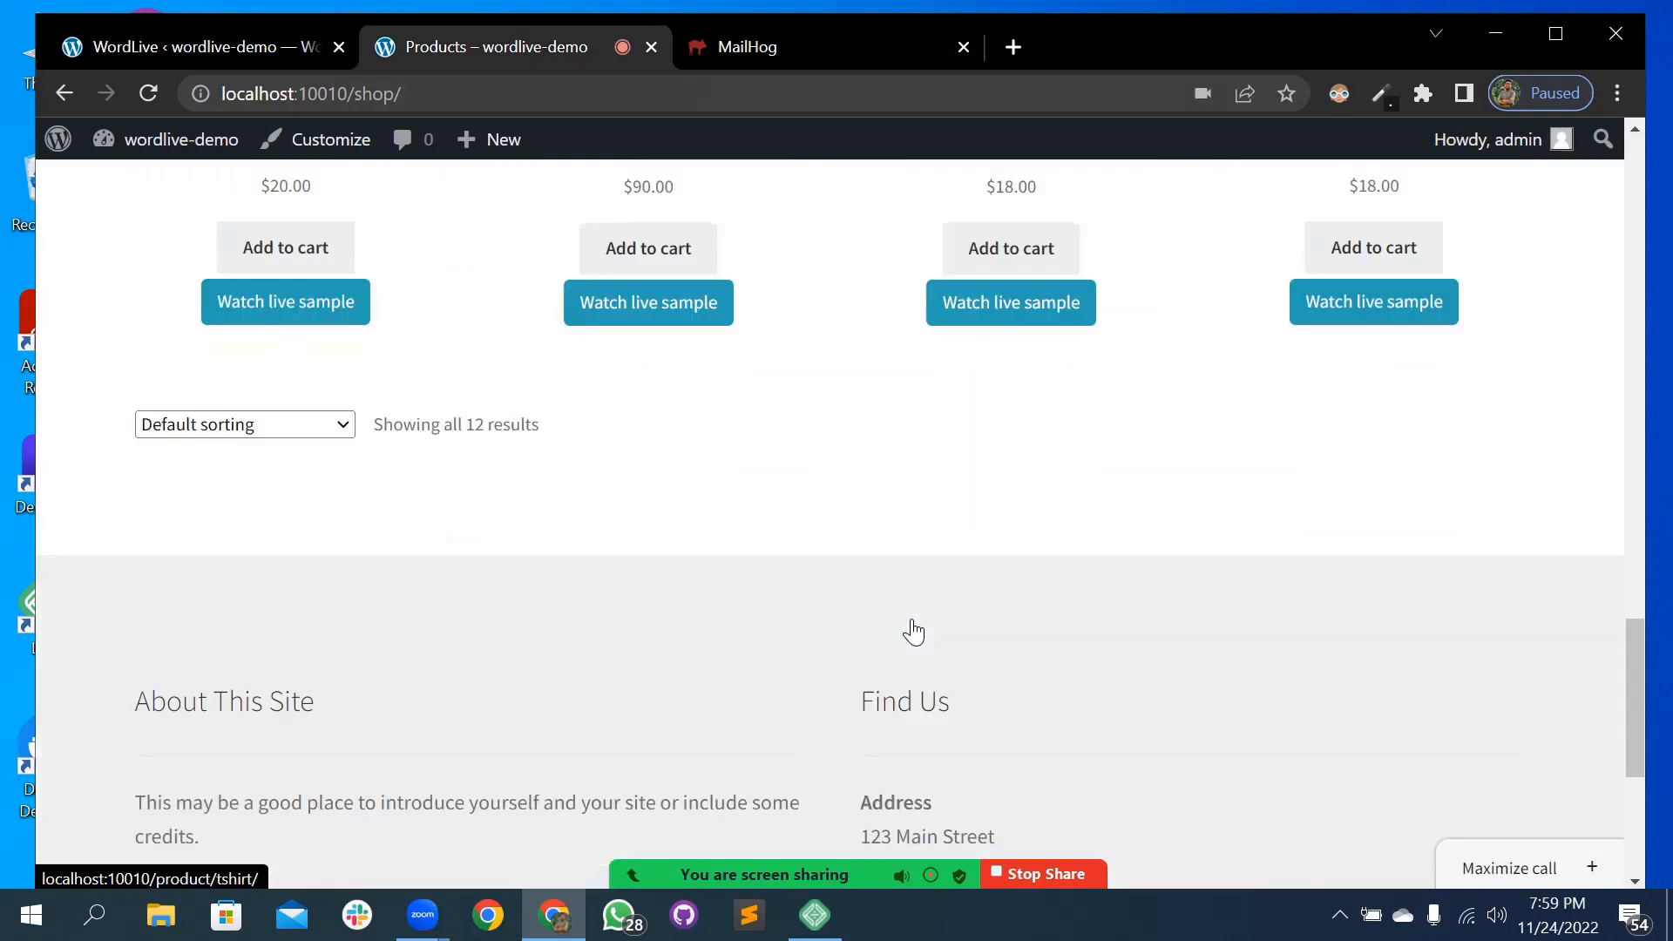
{"action": "scroll", "coordinate": [907, 598], "scroll_direction": "up", "scroll_amount": 5}
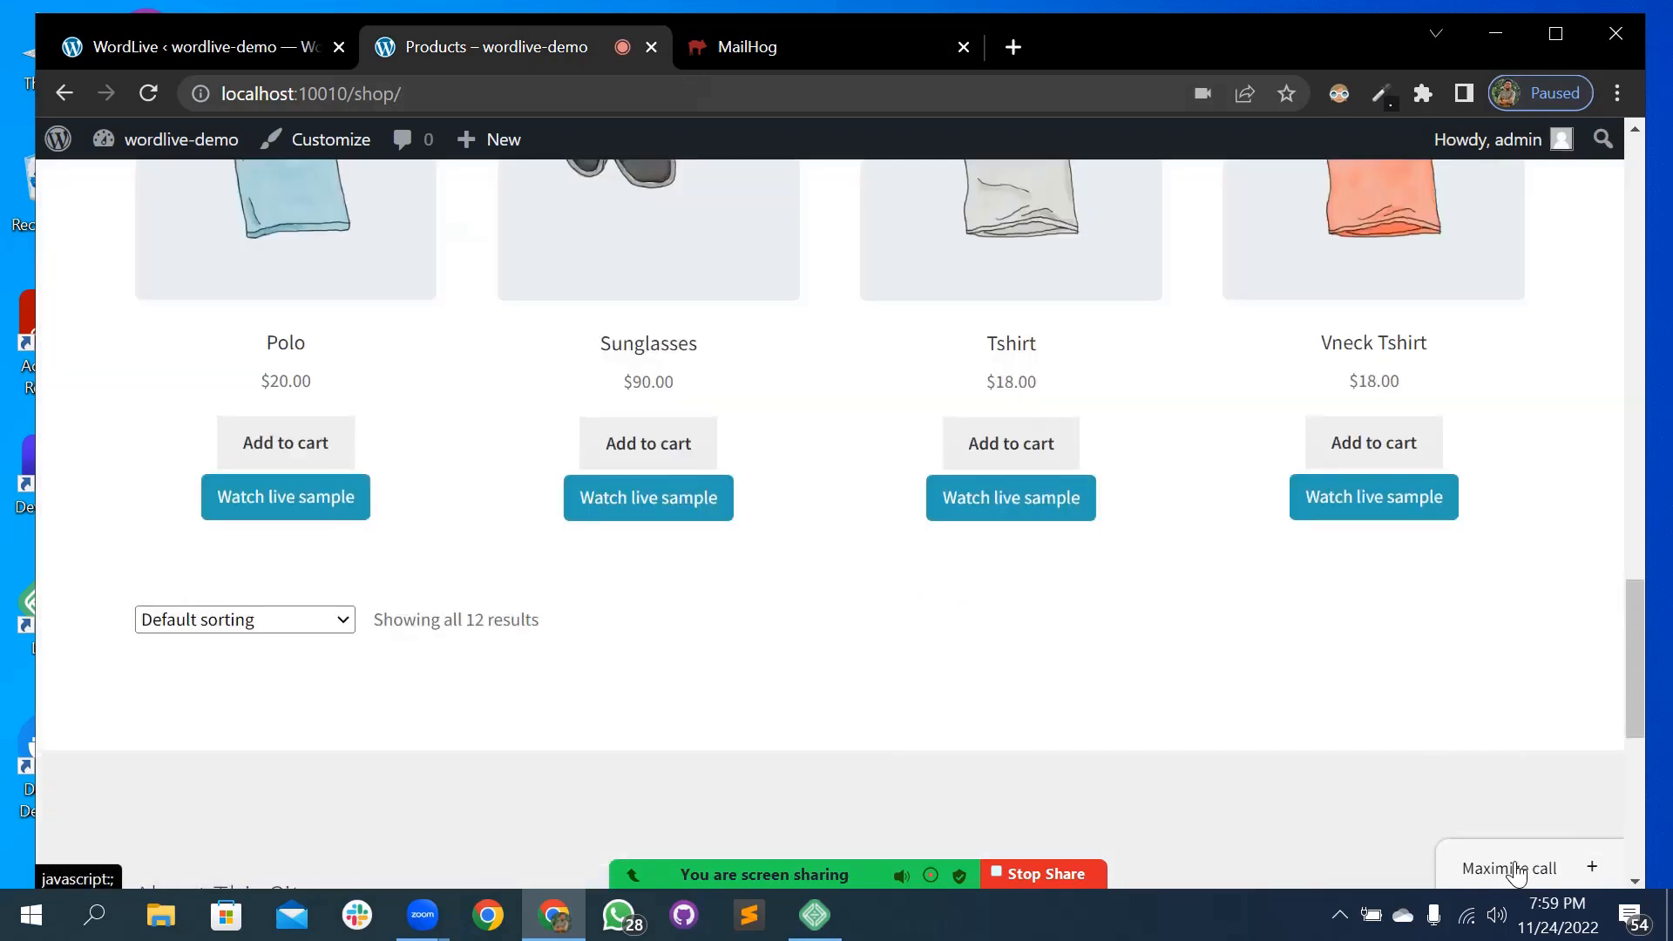
{"action": "left_click", "coordinate": [1500, 869]}
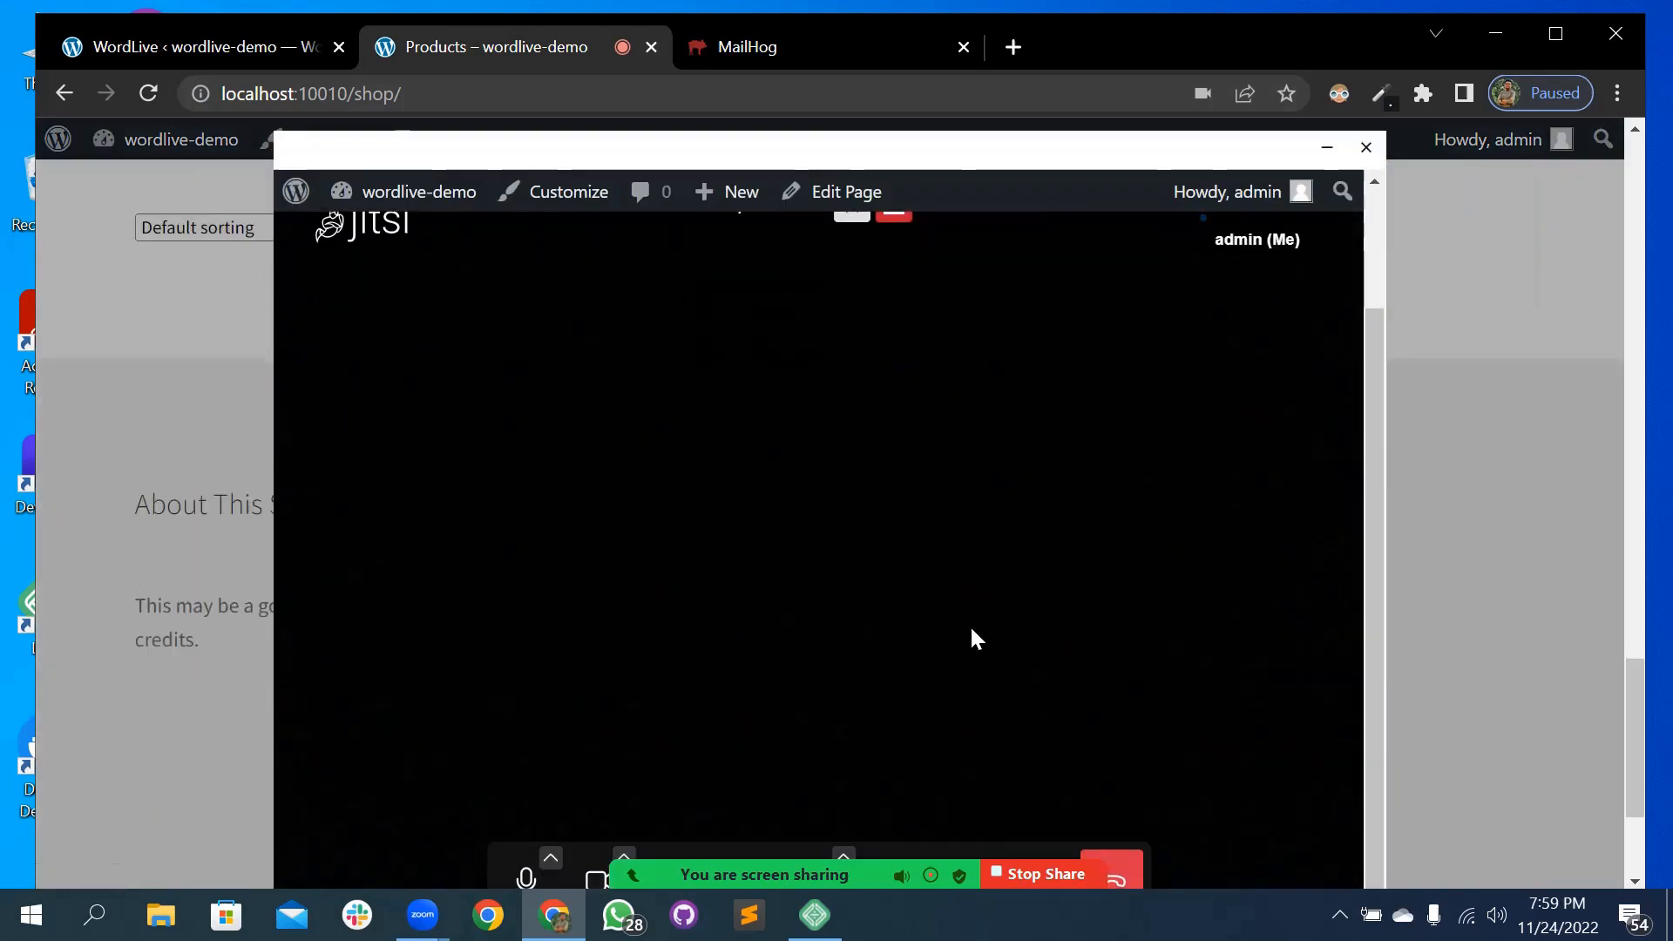
{"action": "left_click", "coordinate": [1365, 150]}
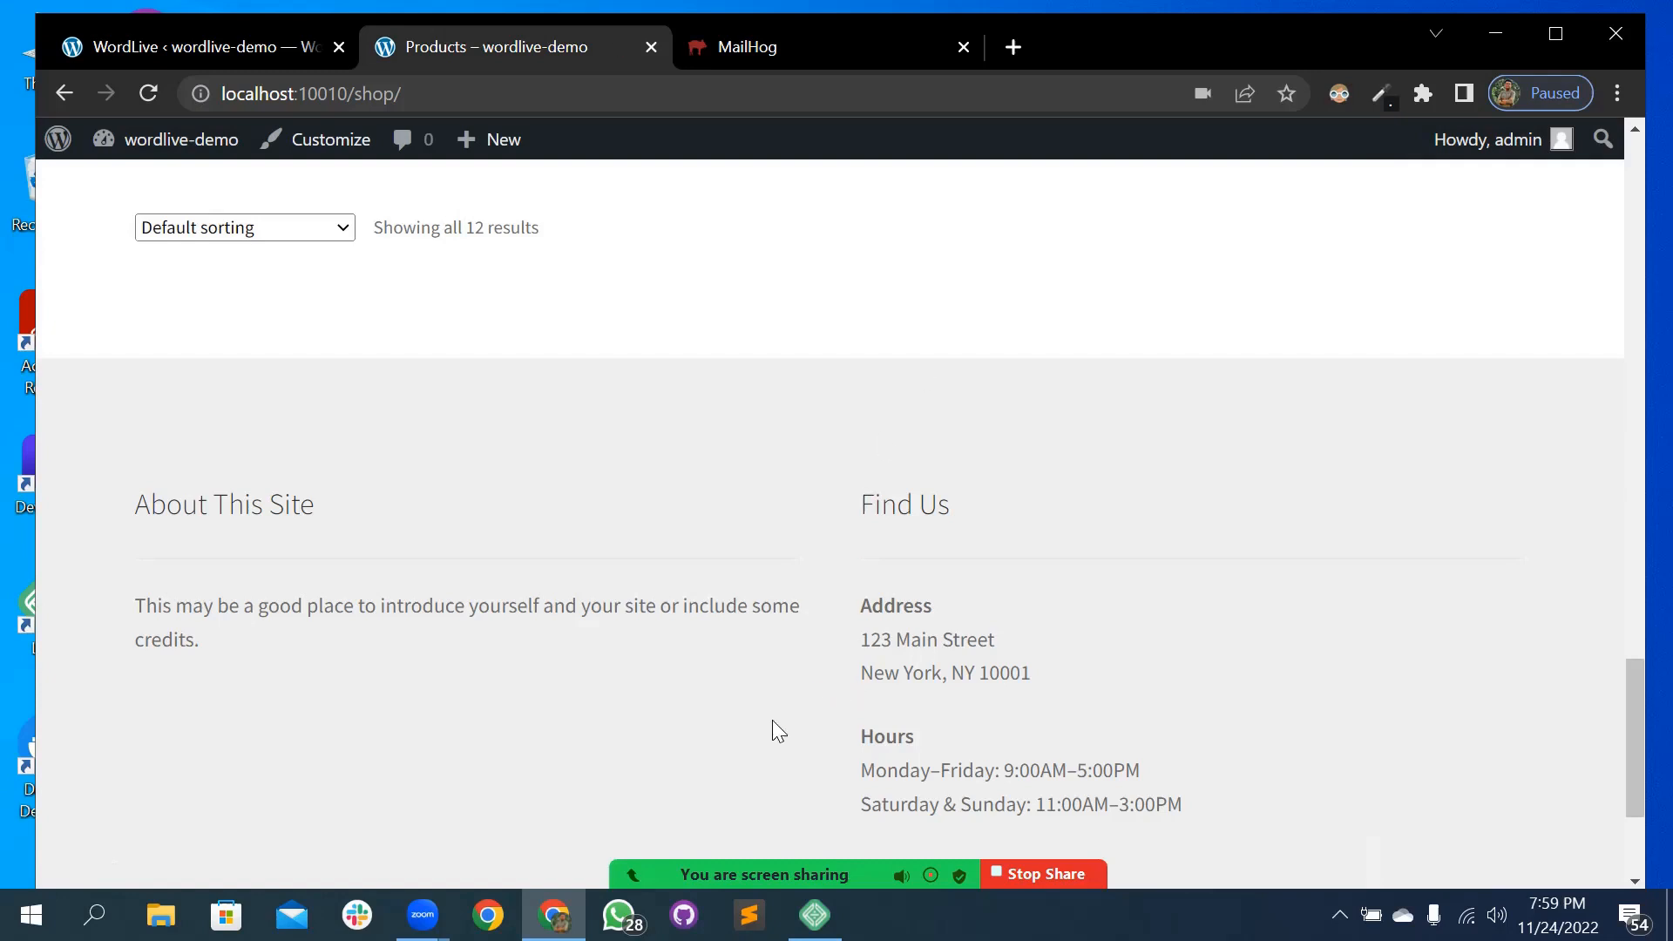
- Open the newest Sample watching request message in MailHog, read its live-call link and return to the inbox
{"action": "scroll", "coordinate": [772, 723], "scroll_direction": "up", "scroll_amount": 8}
{"action": "scroll", "coordinate": [778, 730], "scroll_direction": "up", "scroll_amount": 10}
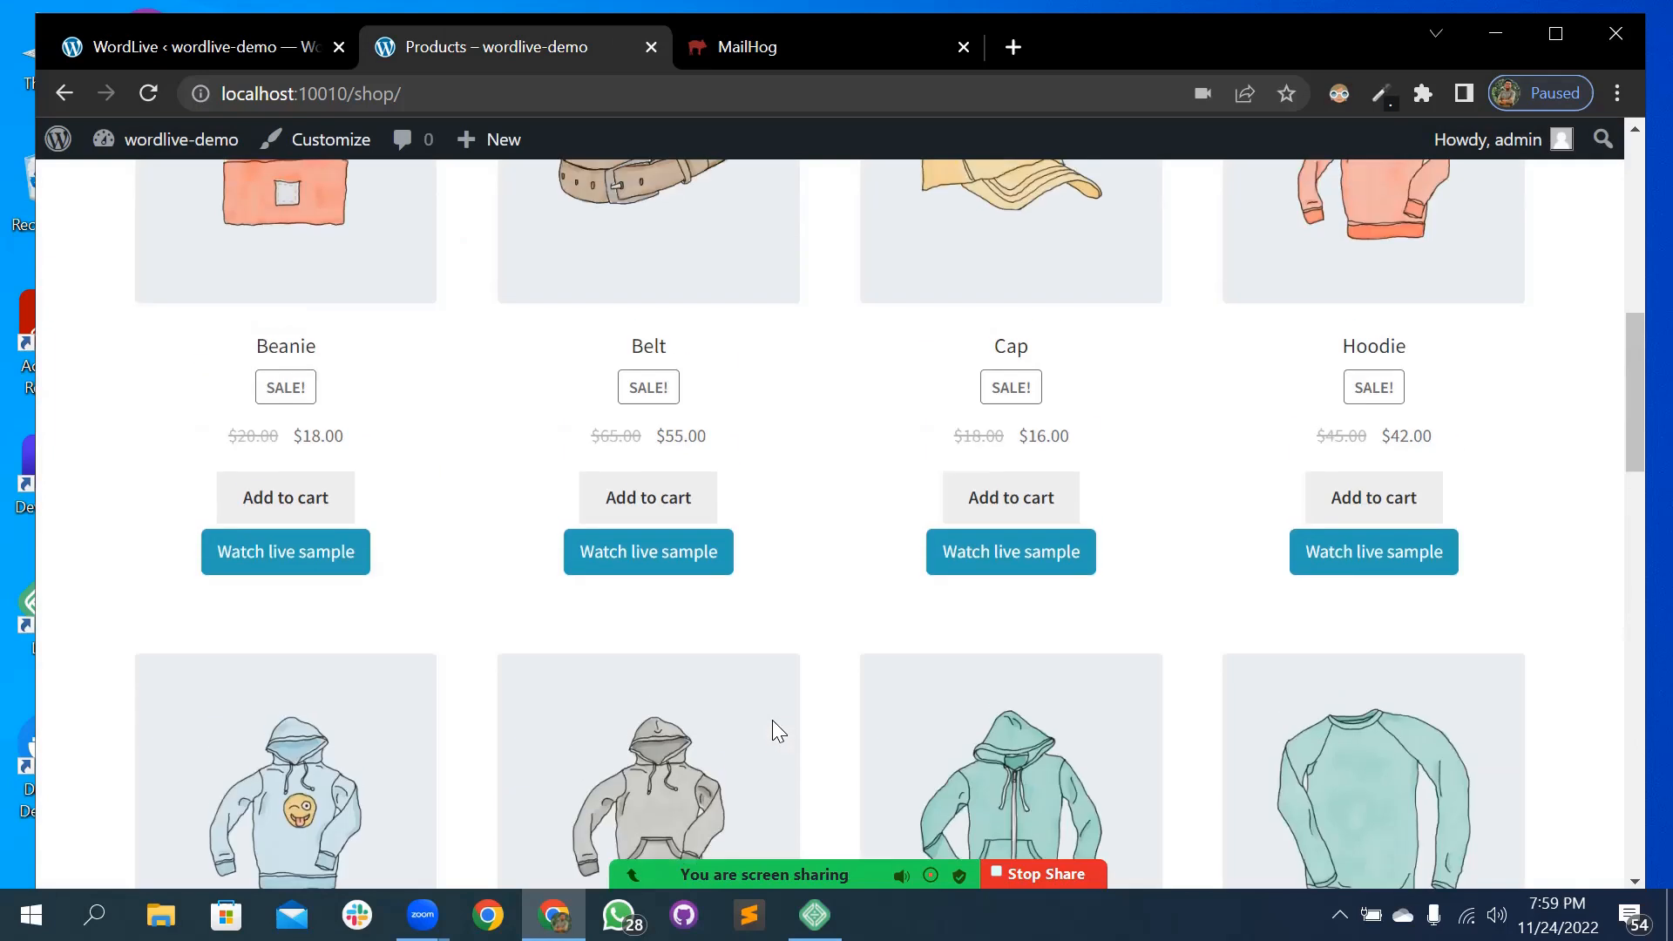
{"action": "scroll", "coordinate": [766, 697], "scroll_direction": "up", "scroll_amount": 5}
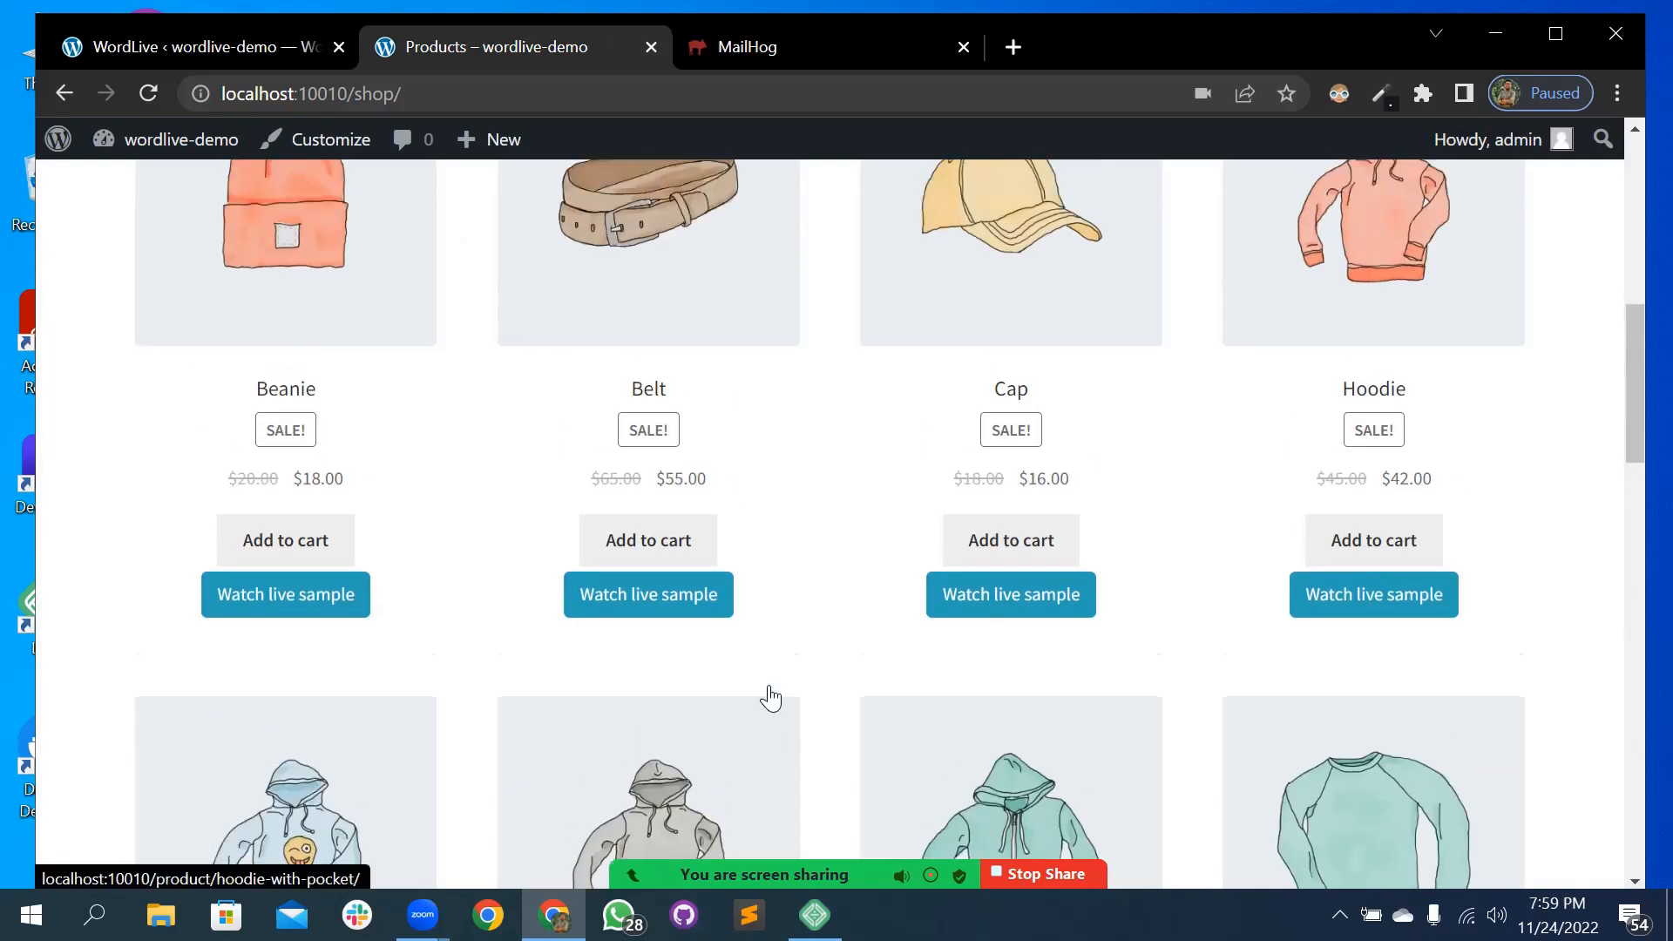
{"action": "left_click", "coordinate": [751, 51]}
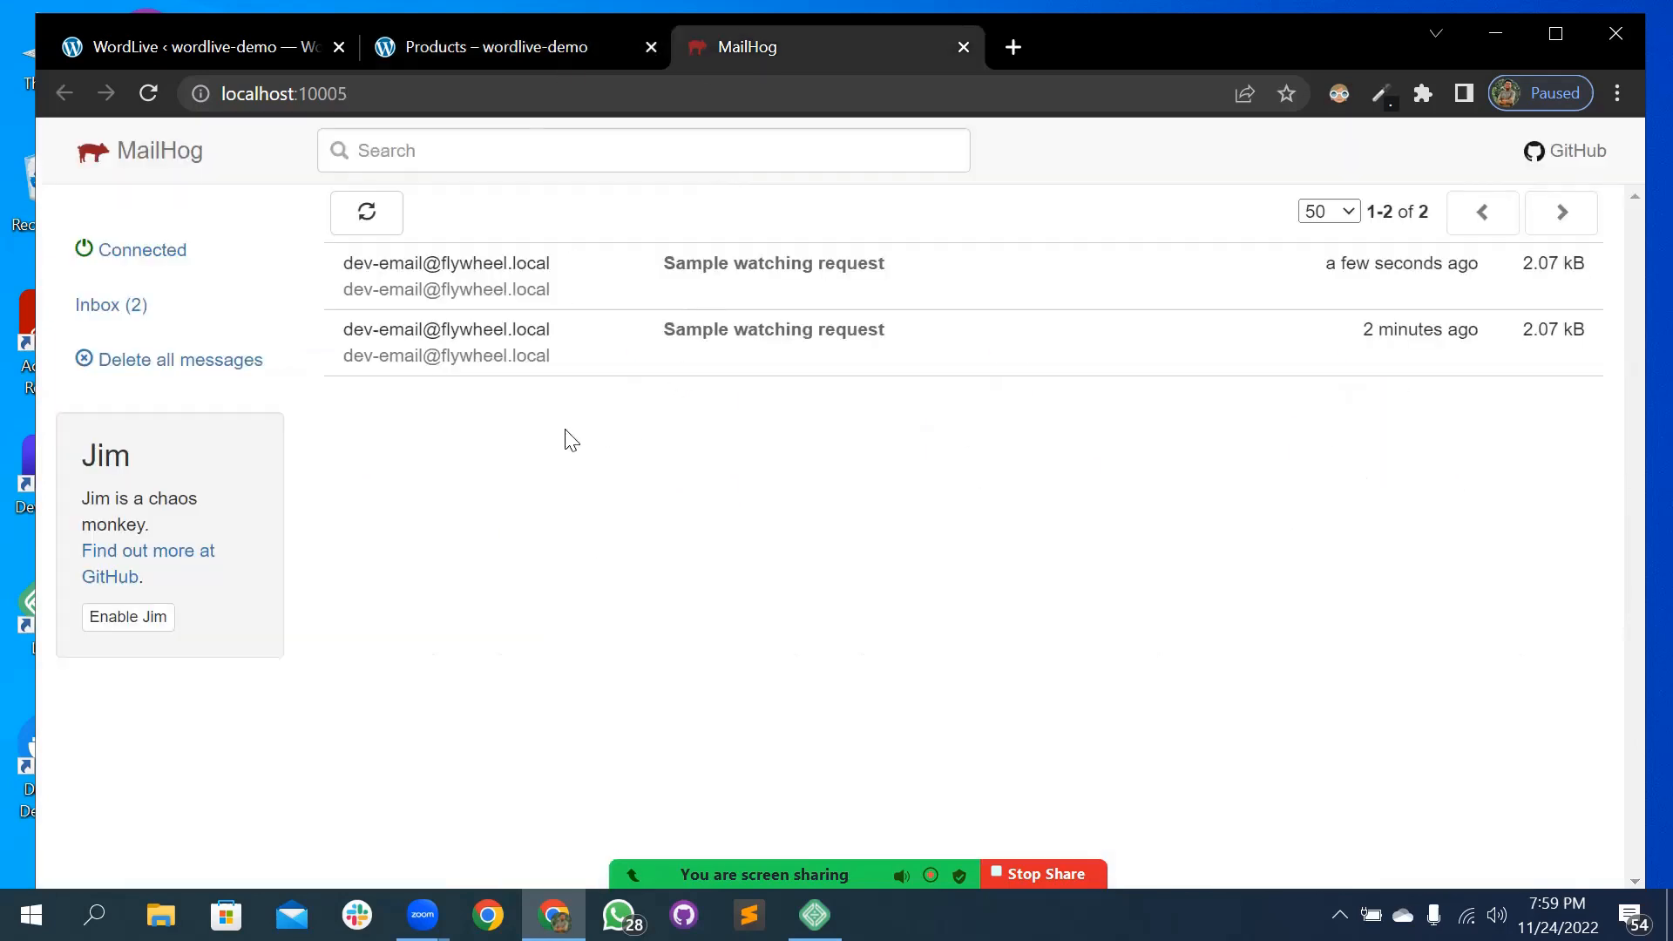
{"action": "left_click", "coordinate": [776, 291]}
{"action": "scroll", "coordinate": [698, 650], "scroll_direction": "down", "scroll_amount": 3}
{"action": "scroll", "coordinate": [642, 649], "scroll_direction": "up", "scroll_amount": 3}
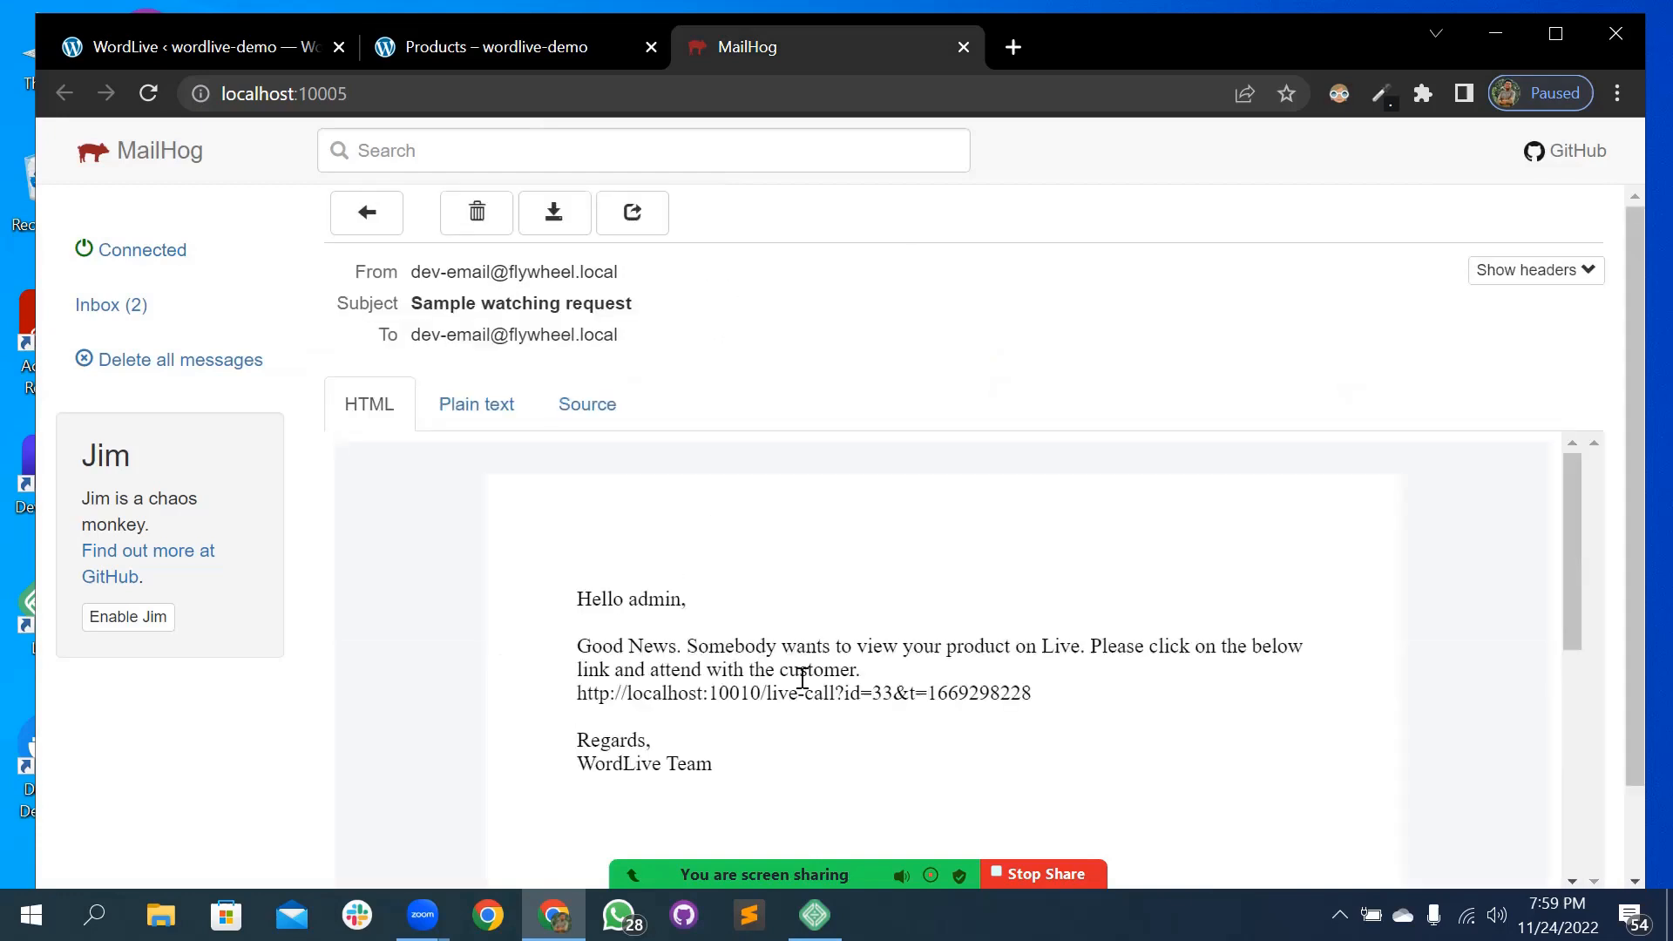
{"action": "left_click", "coordinate": [360, 216]}
- Return to the WordLive settings and set the guest calling option to Yes
{"action": "left_click", "coordinate": [392, 55]}
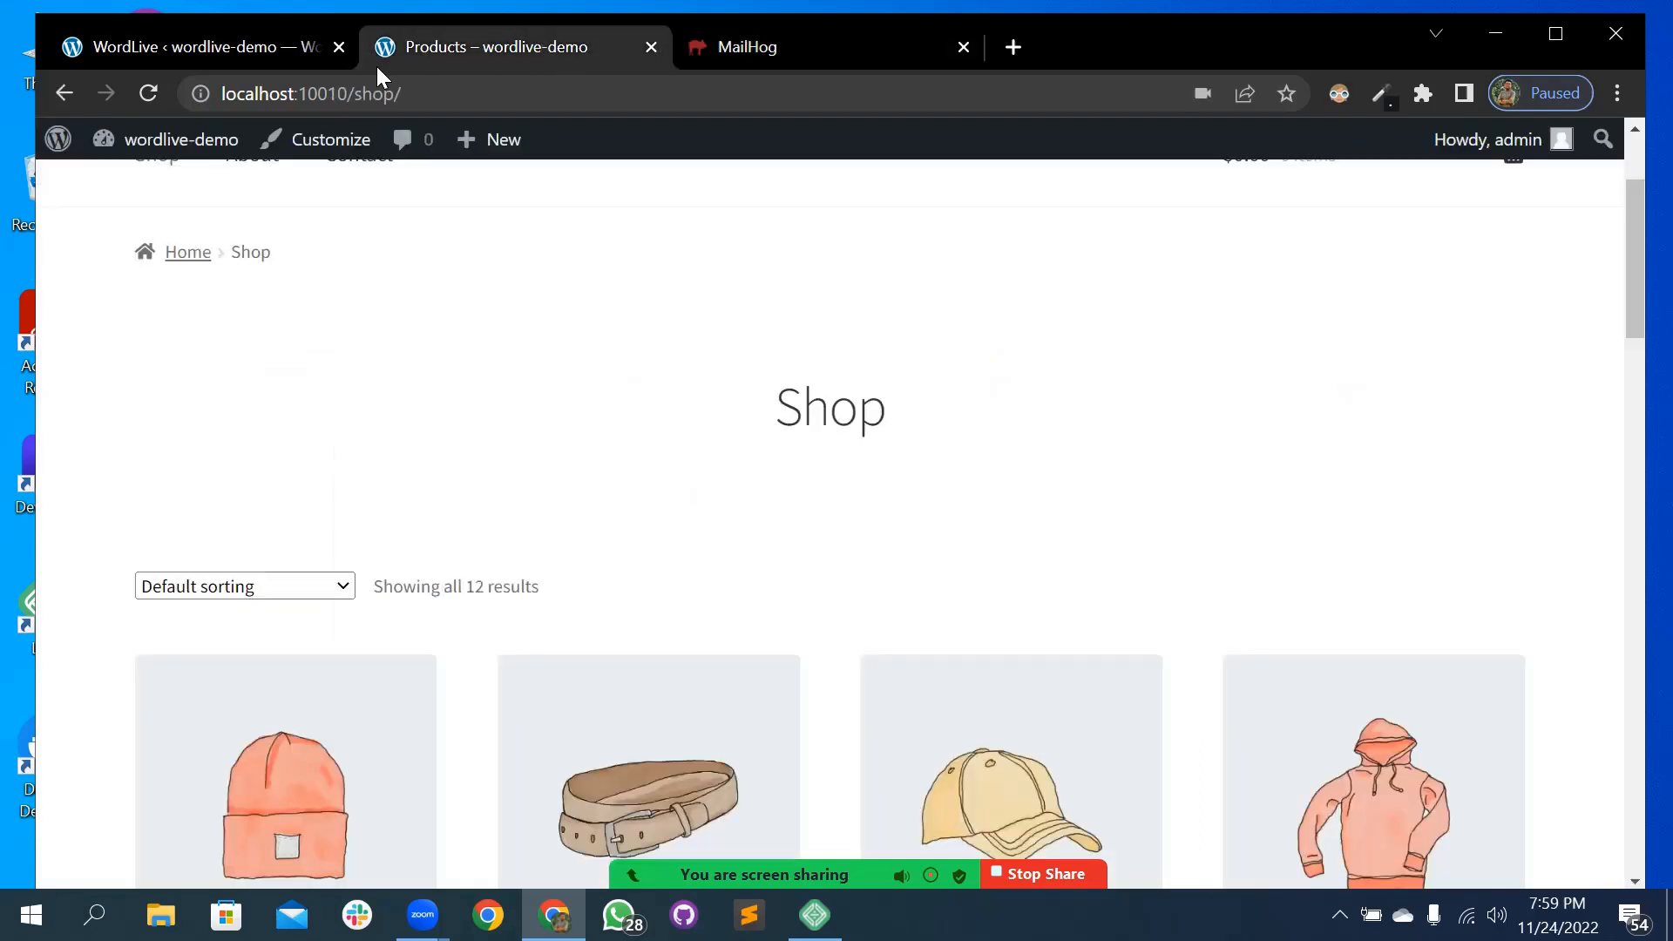
{"action": "left_click", "coordinate": [273, 53]}
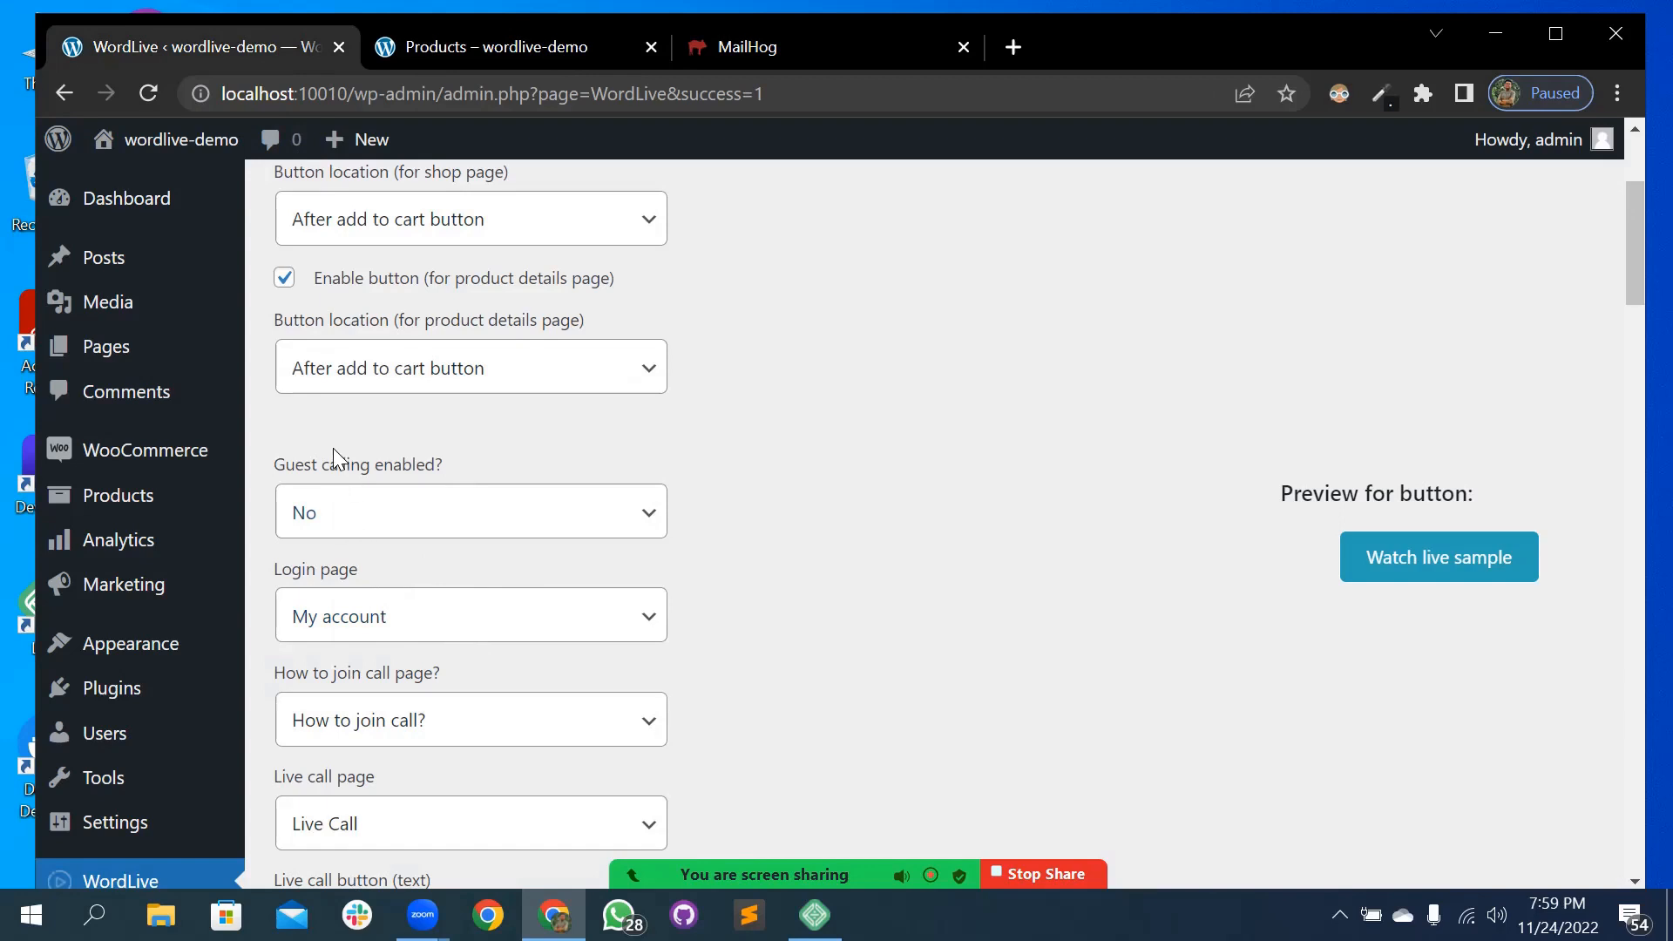
{"action": "left_click_drag", "start_coordinate": [323, 479], "coordinate": [401, 470]}
{"action": "left_click", "coordinate": [392, 523]}
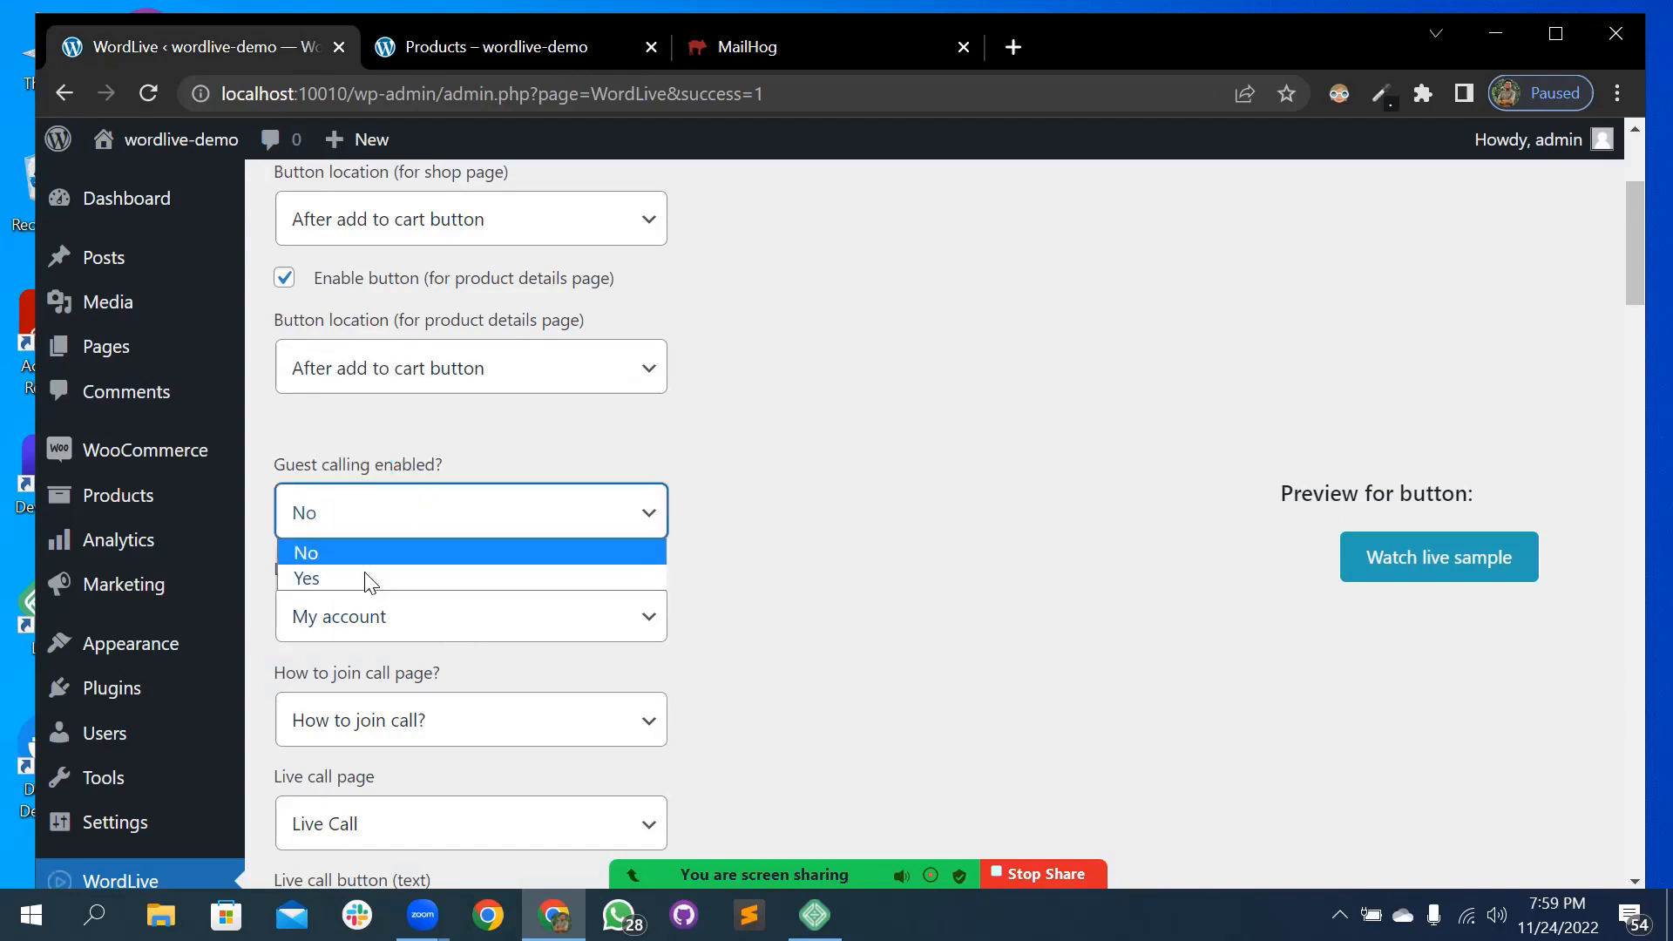
{"action": "left_click", "coordinate": [364, 580]}
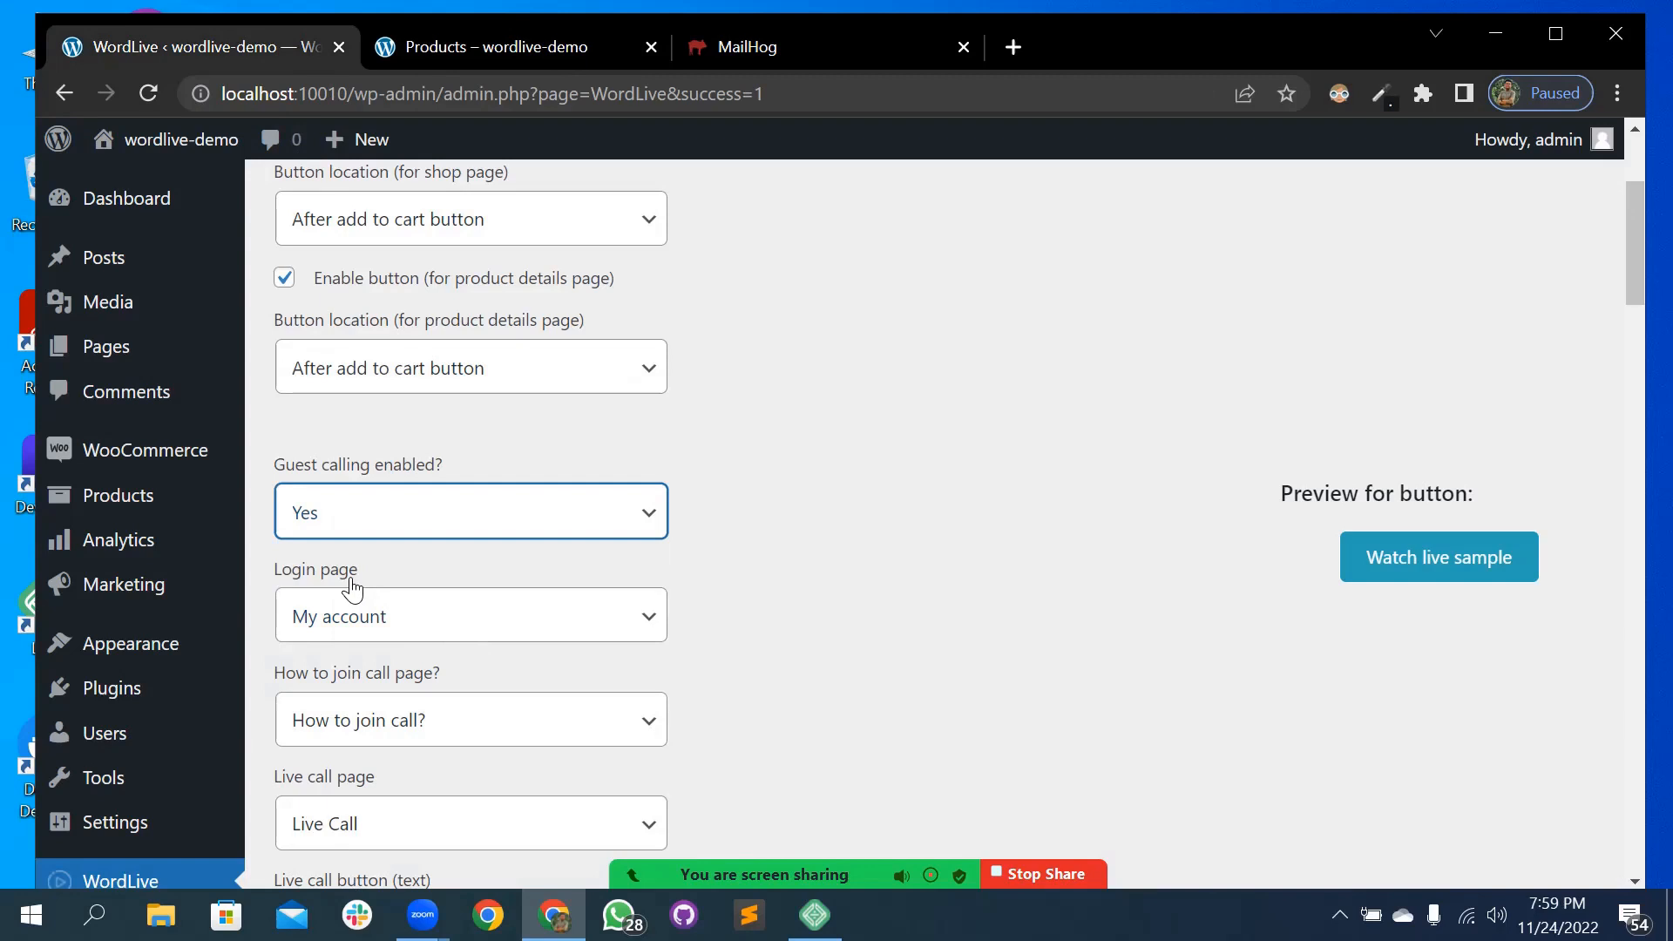
- Set the guest calling option to No and highlight the Login page setting's label
{"action": "left_click", "coordinate": [381, 527]}
{"action": "left_click", "coordinate": [365, 550]}
{"action": "left_click_drag", "start_coordinate": [345, 580], "coordinate": [290, 579]}
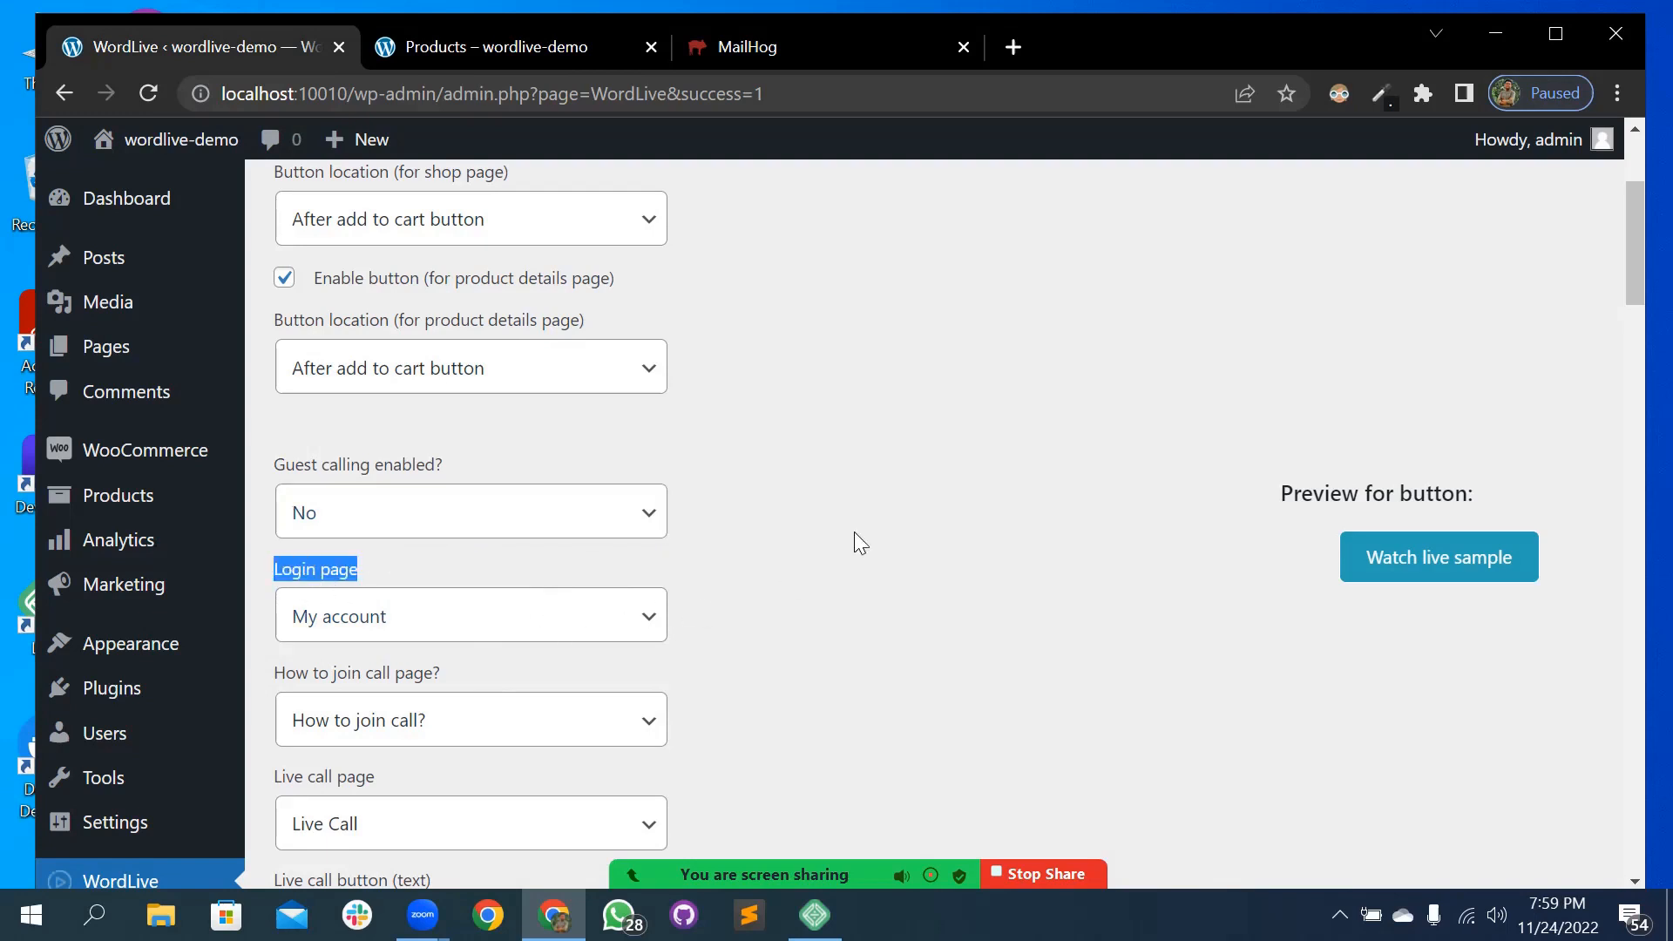
- Save the WordLive settings with guest calling set to No
{"action": "scroll", "coordinate": [855, 541], "scroll_direction": "down", "scroll_amount": 2}
{"action": "left_click", "coordinate": [818, 295]}
{"action": "scroll", "coordinate": [818, 295], "scroll_direction": "down", "scroll_amount": 3}
{"action": "scroll", "coordinate": [777, 703], "scroll_direction": "down", "scroll_amount": 15}
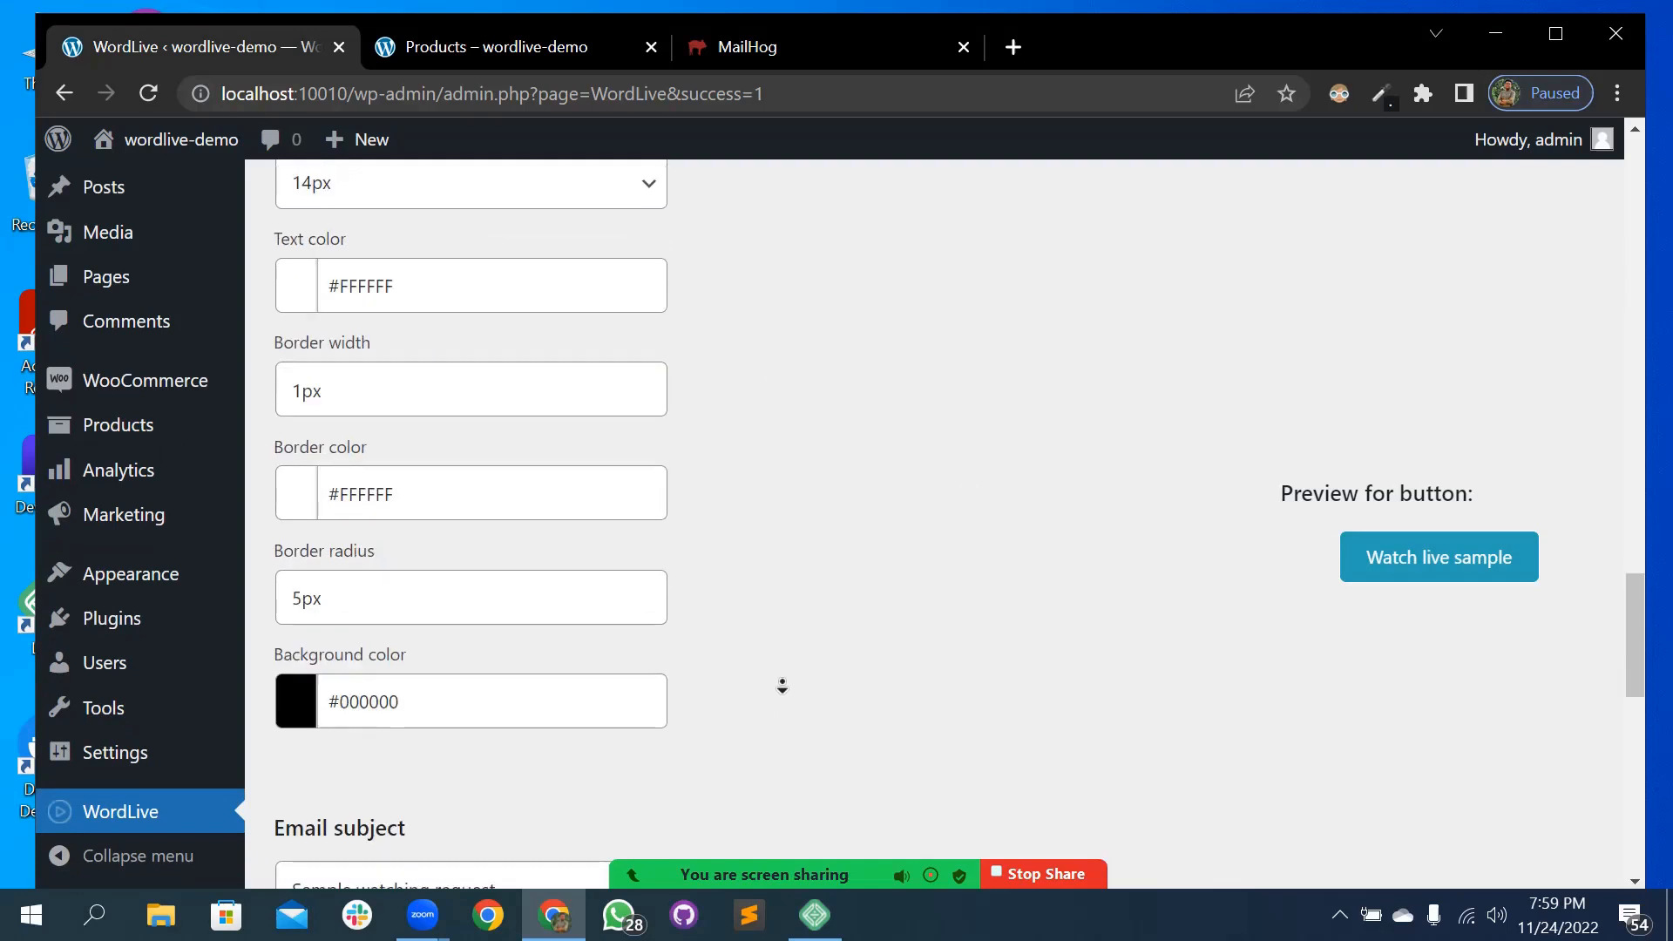
{"action": "left_click", "coordinate": [324, 771]}
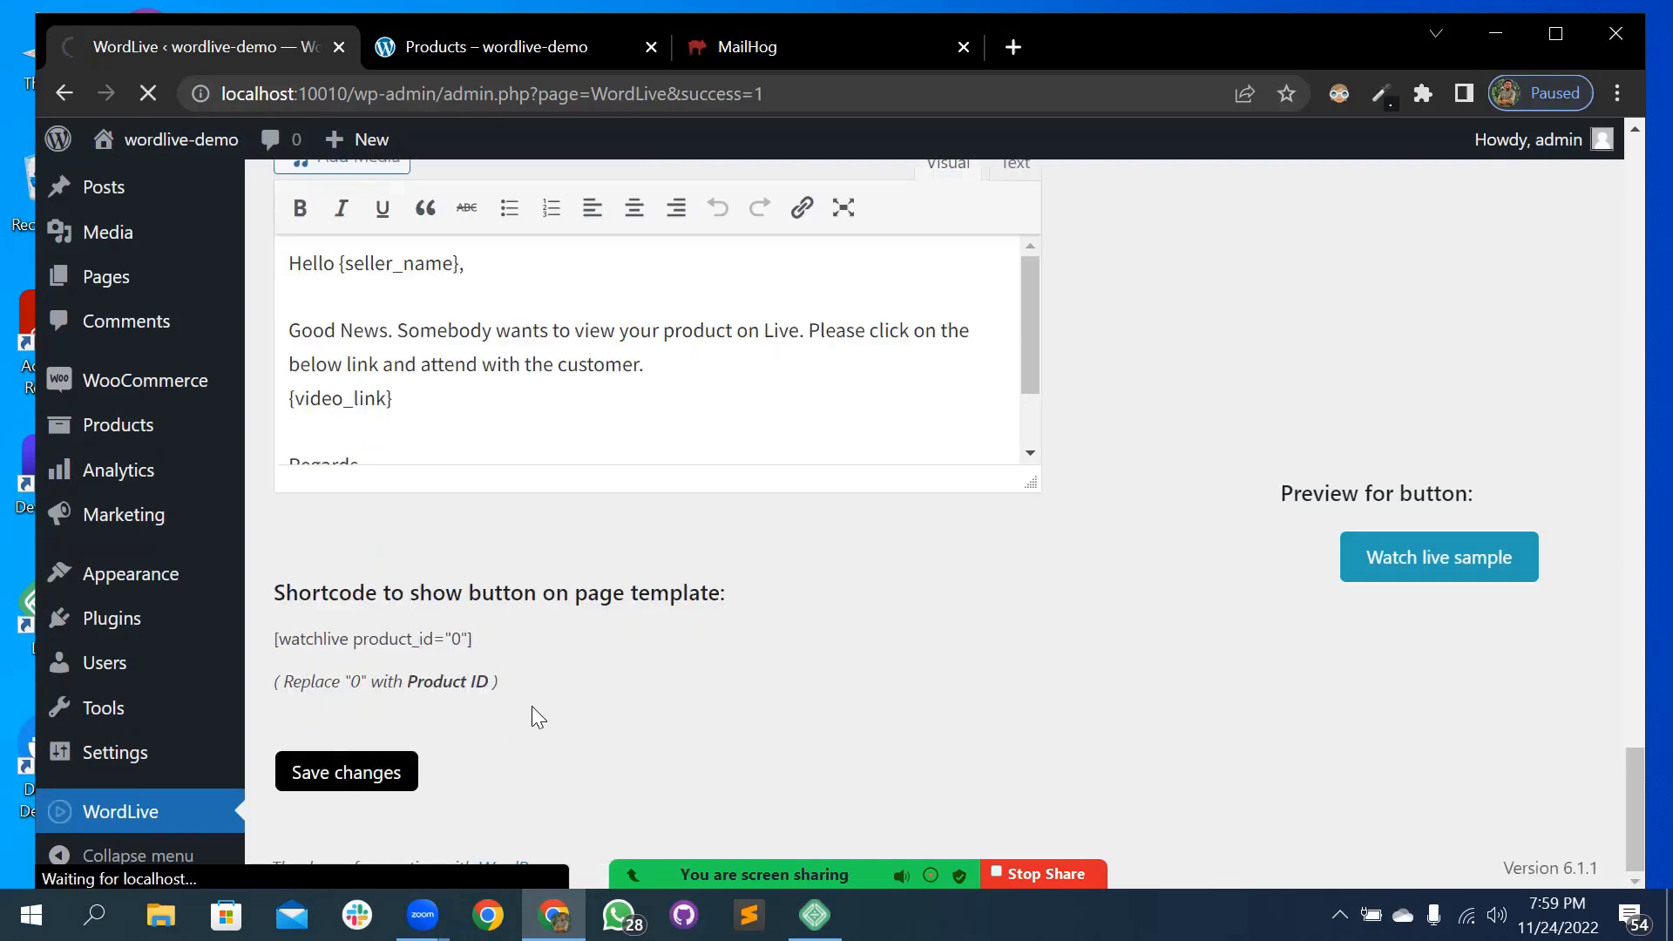
- Choose My account as the Login page for live calls
{"action": "scroll", "coordinate": [556, 695], "scroll_direction": "down", "scroll_amount": 6}
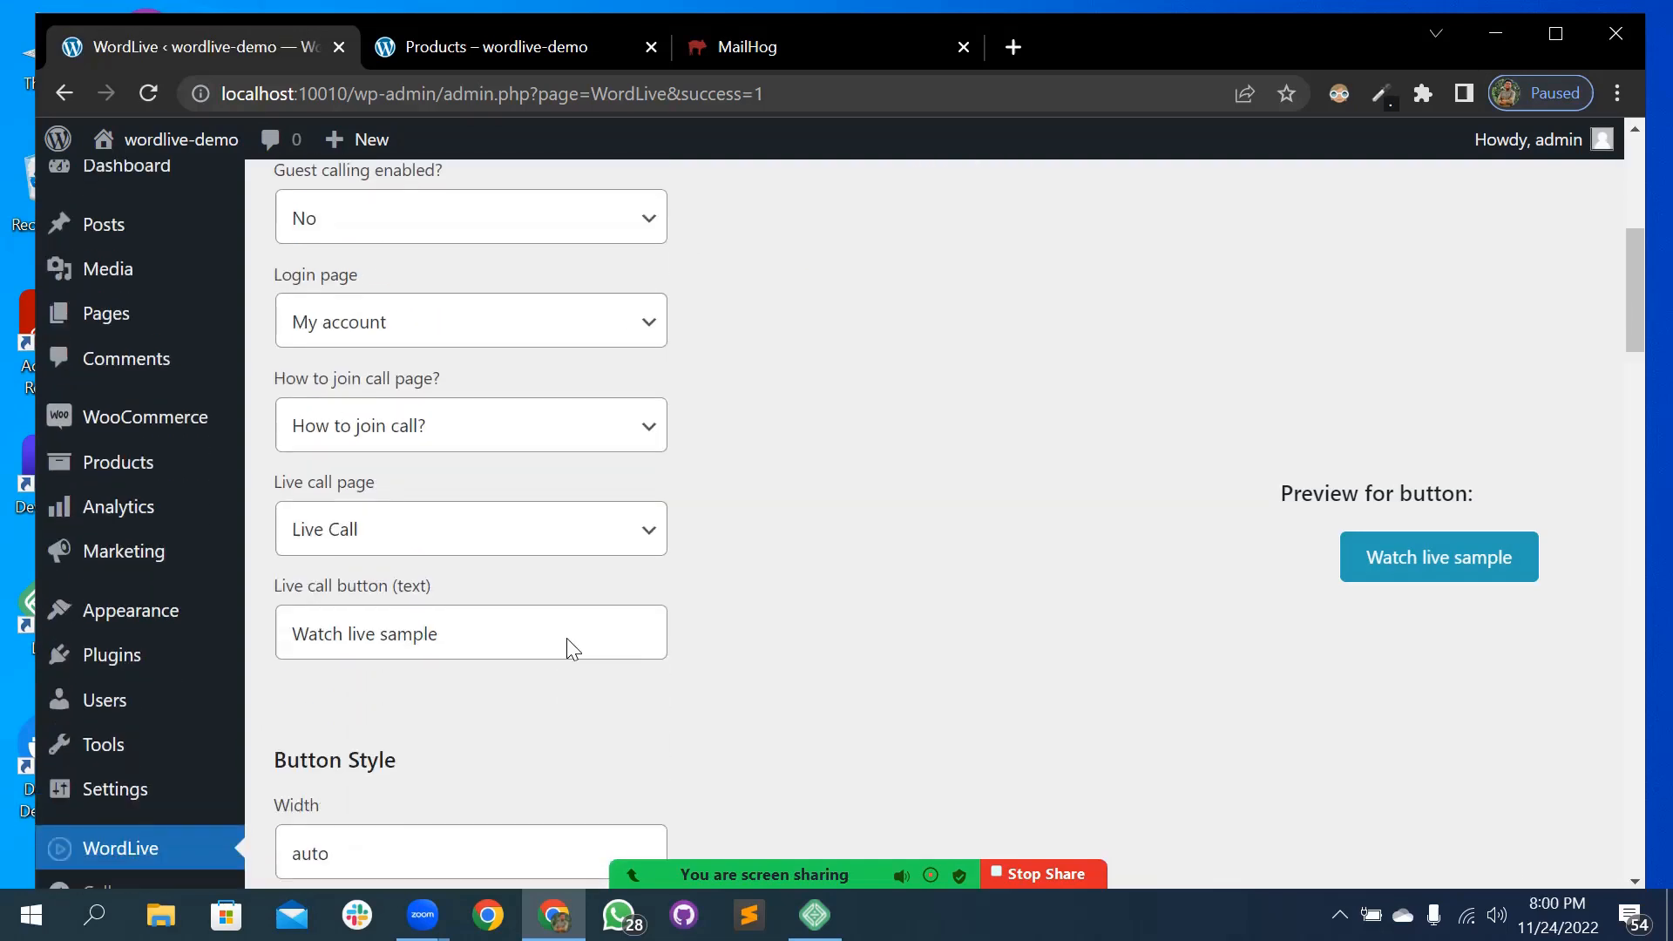
{"action": "scroll", "coordinate": [572, 649], "scroll_direction": "down", "scroll_amount": 3}
{"action": "scroll", "coordinate": [567, 645], "scroll_direction": "up", "scroll_amount": 5}
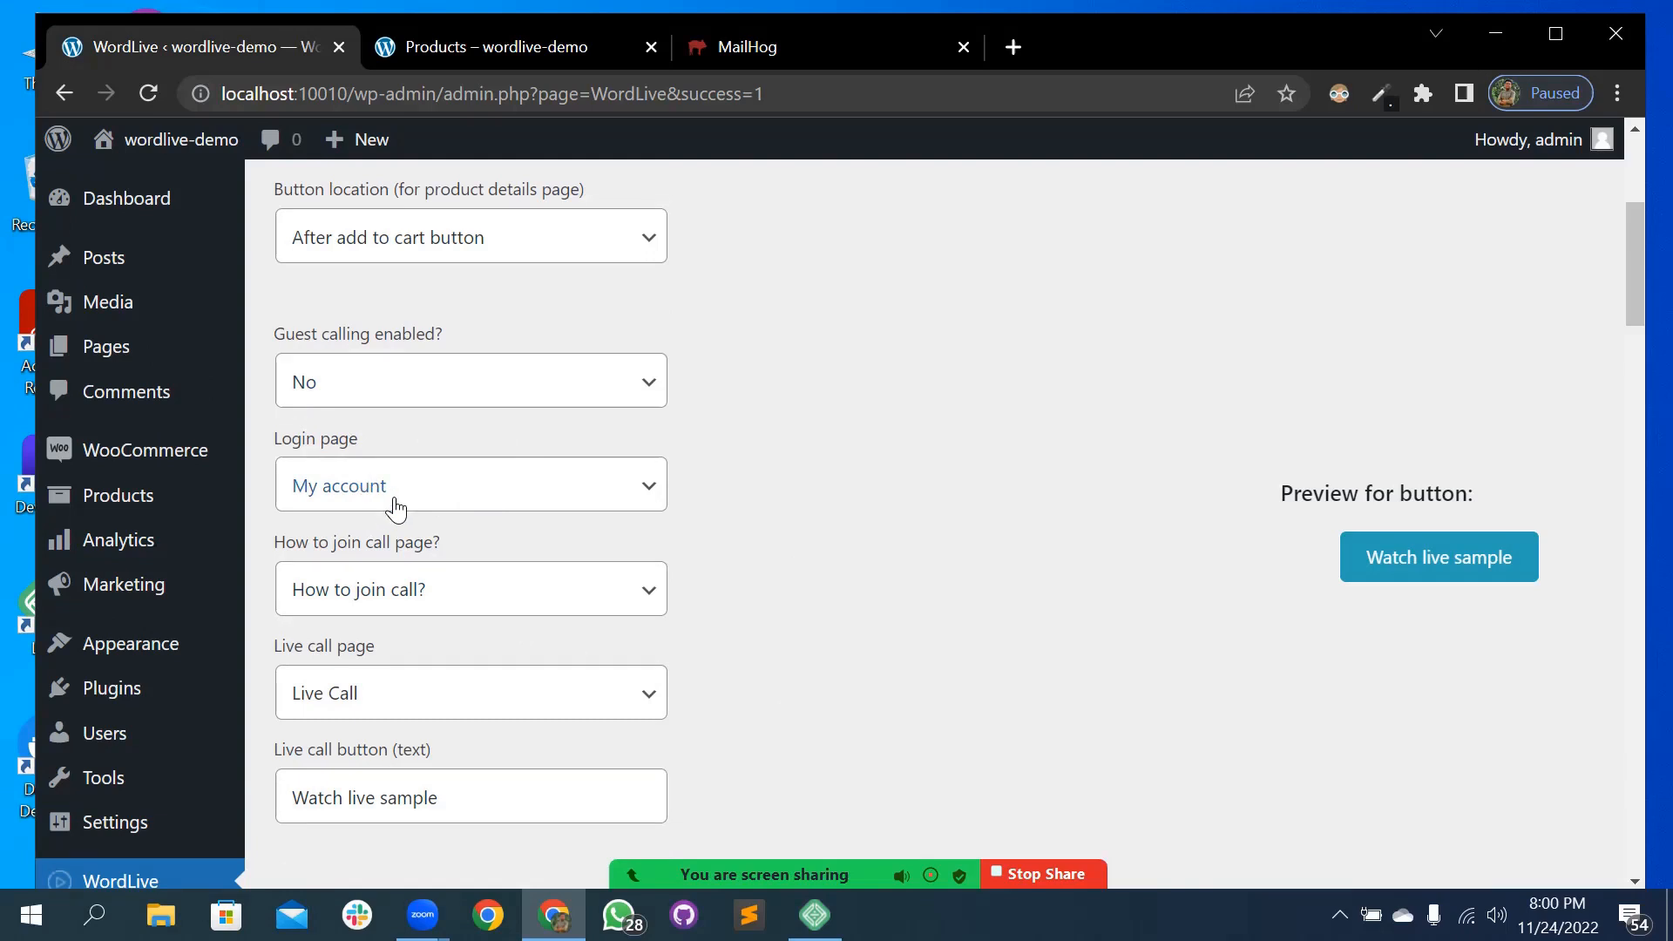
{"action": "left_click", "coordinate": [456, 488]}
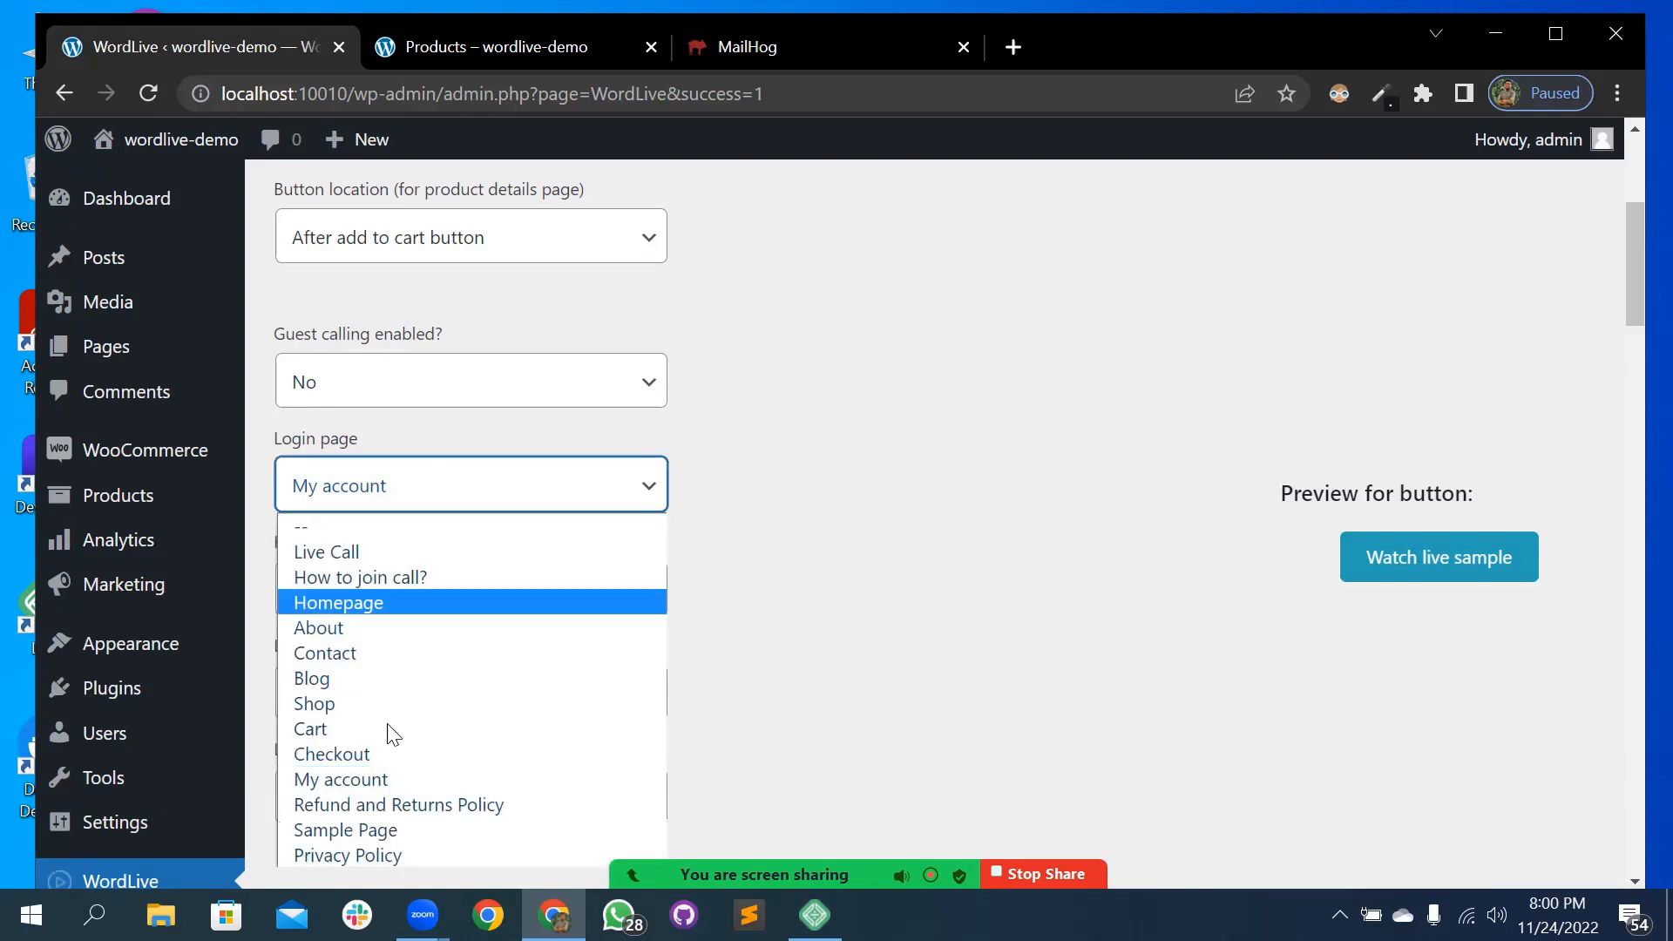
{"action": "left_click", "coordinate": [385, 770]}
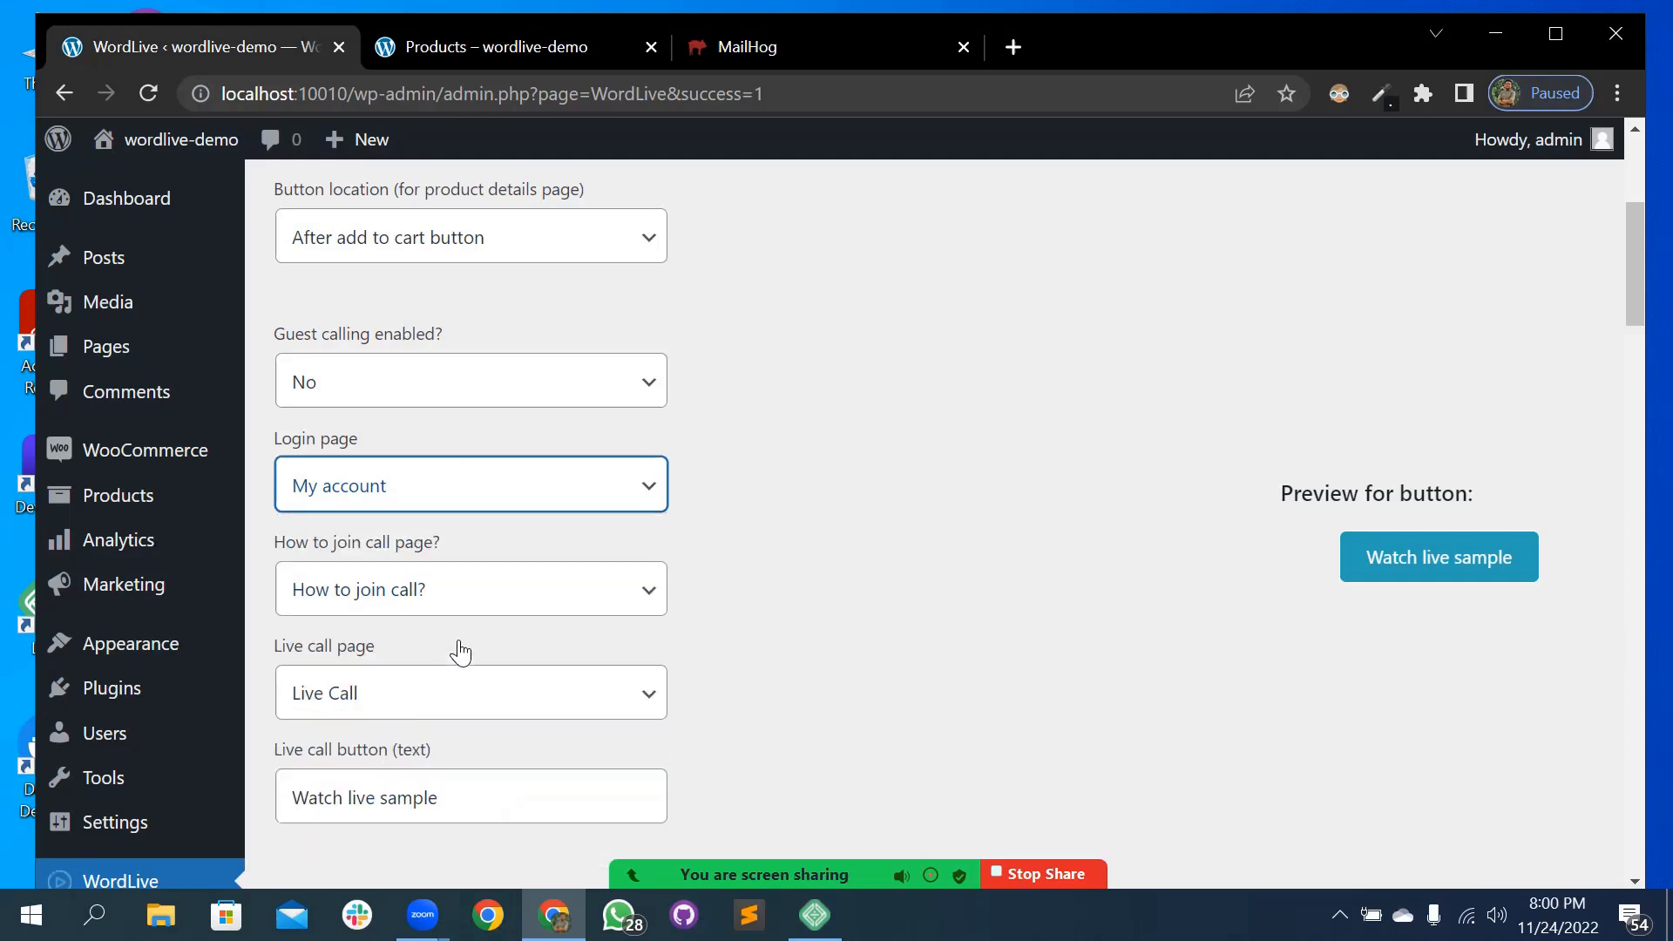
- Choose "How to join call?" as the page for the How to join call setting
{"action": "scroll", "coordinate": [460, 652], "scroll_direction": "down", "scroll_amount": 2}
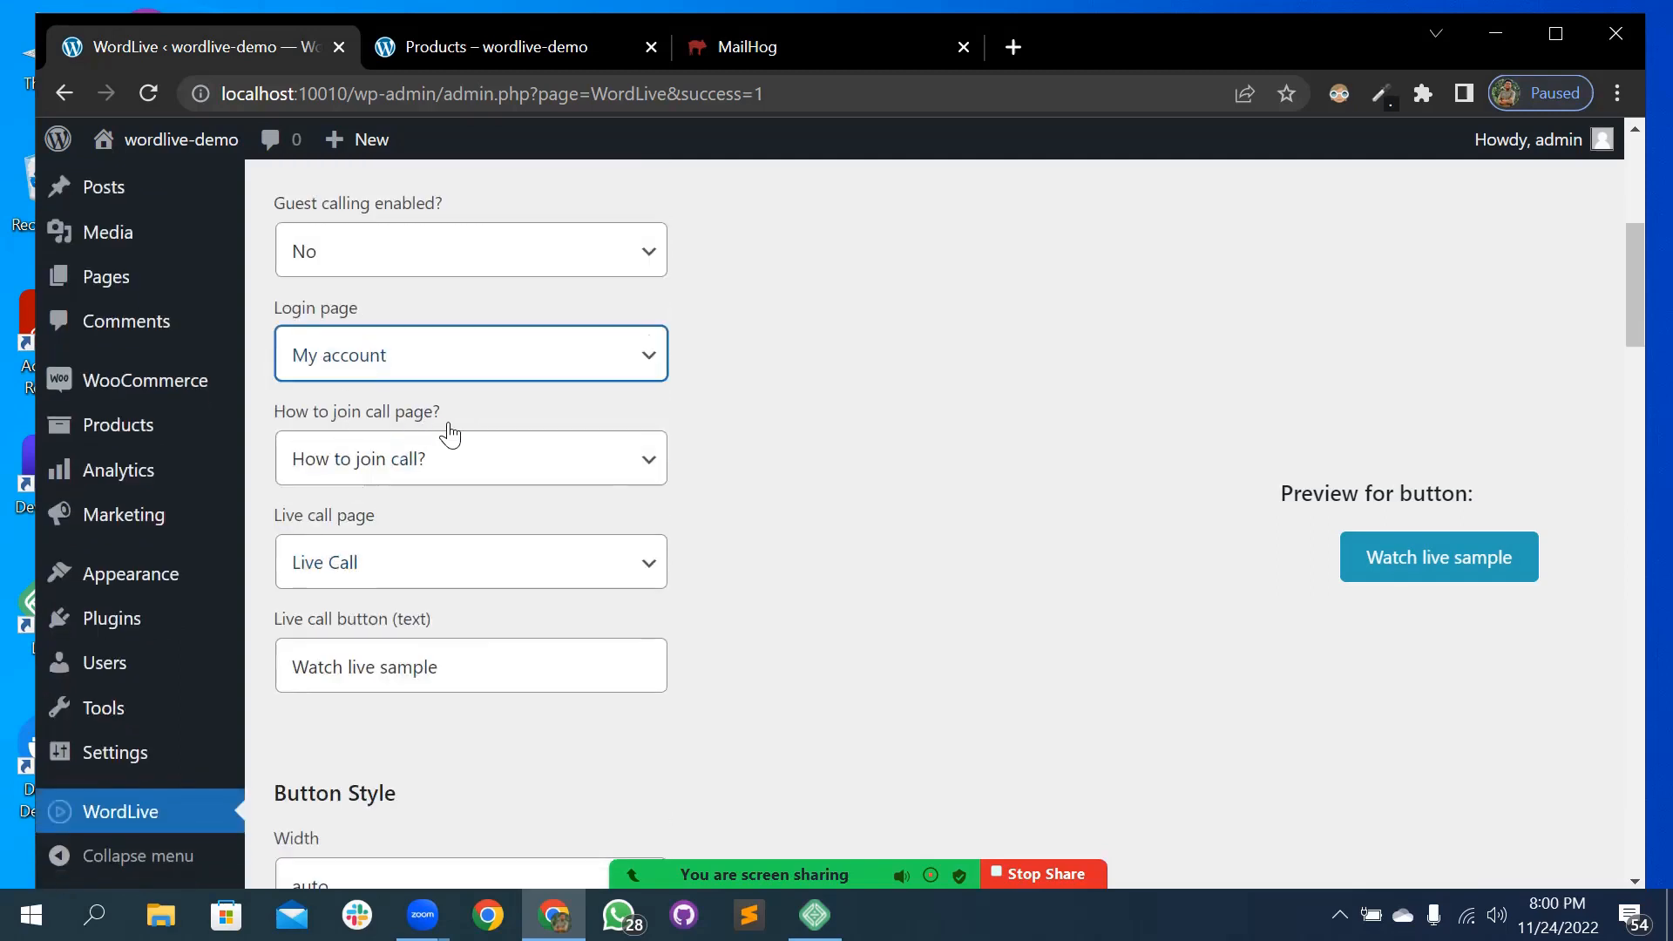
{"action": "left_click", "coordinate": [421, 467]}
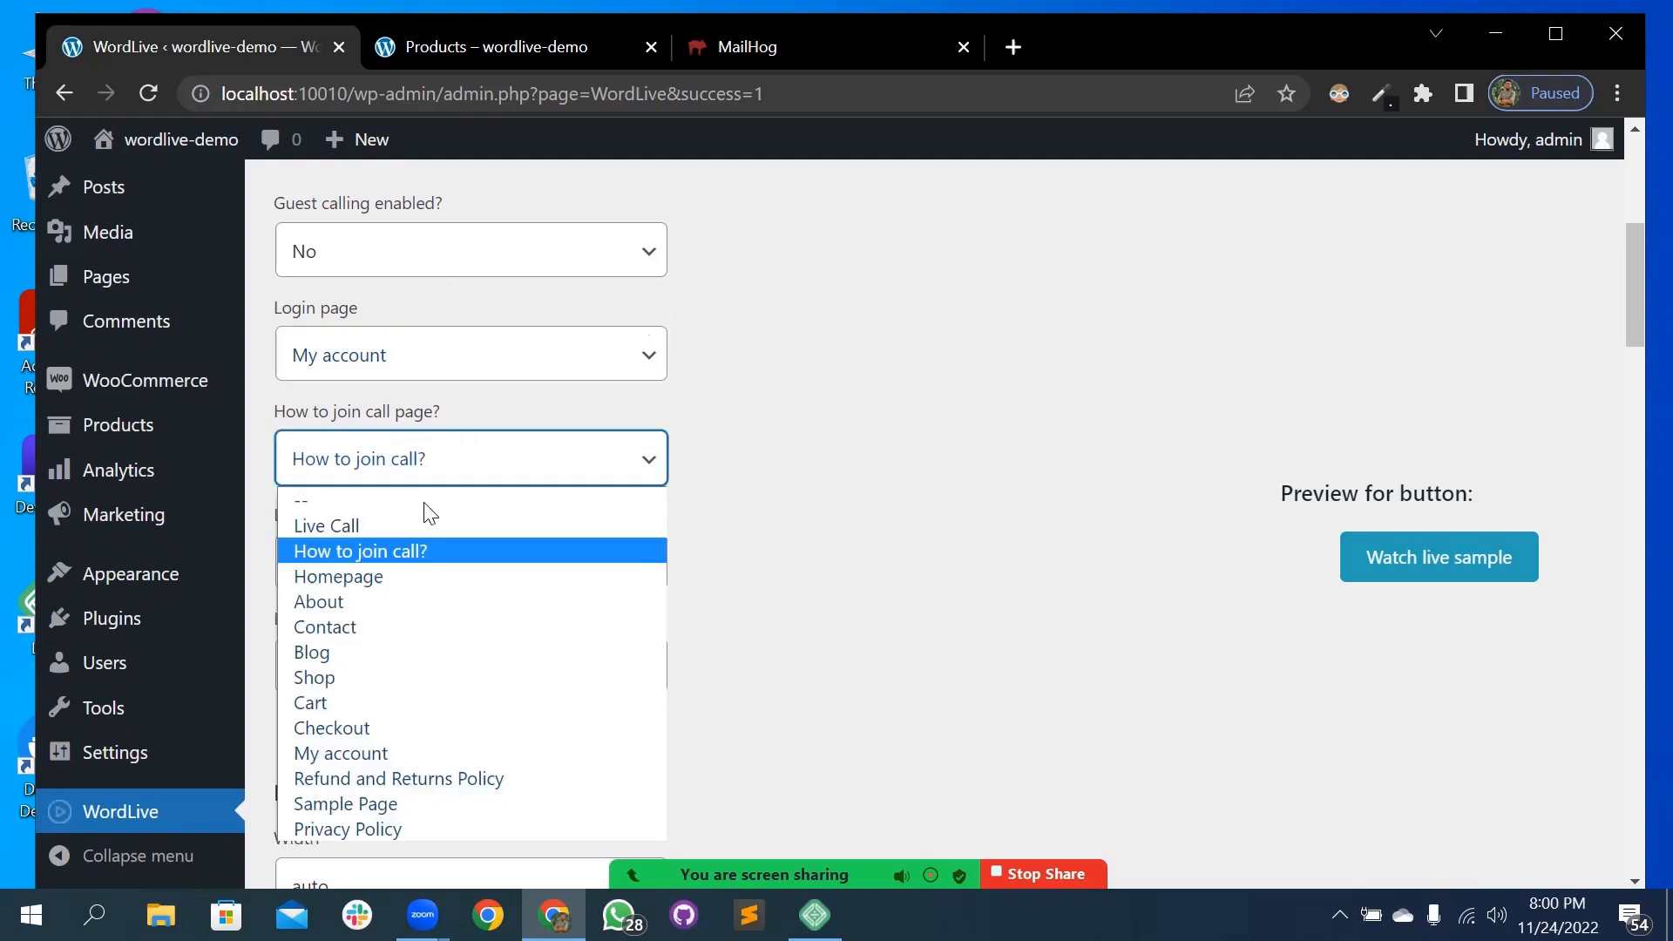
{"action": "left_click", "coordinate": [419, 555]}
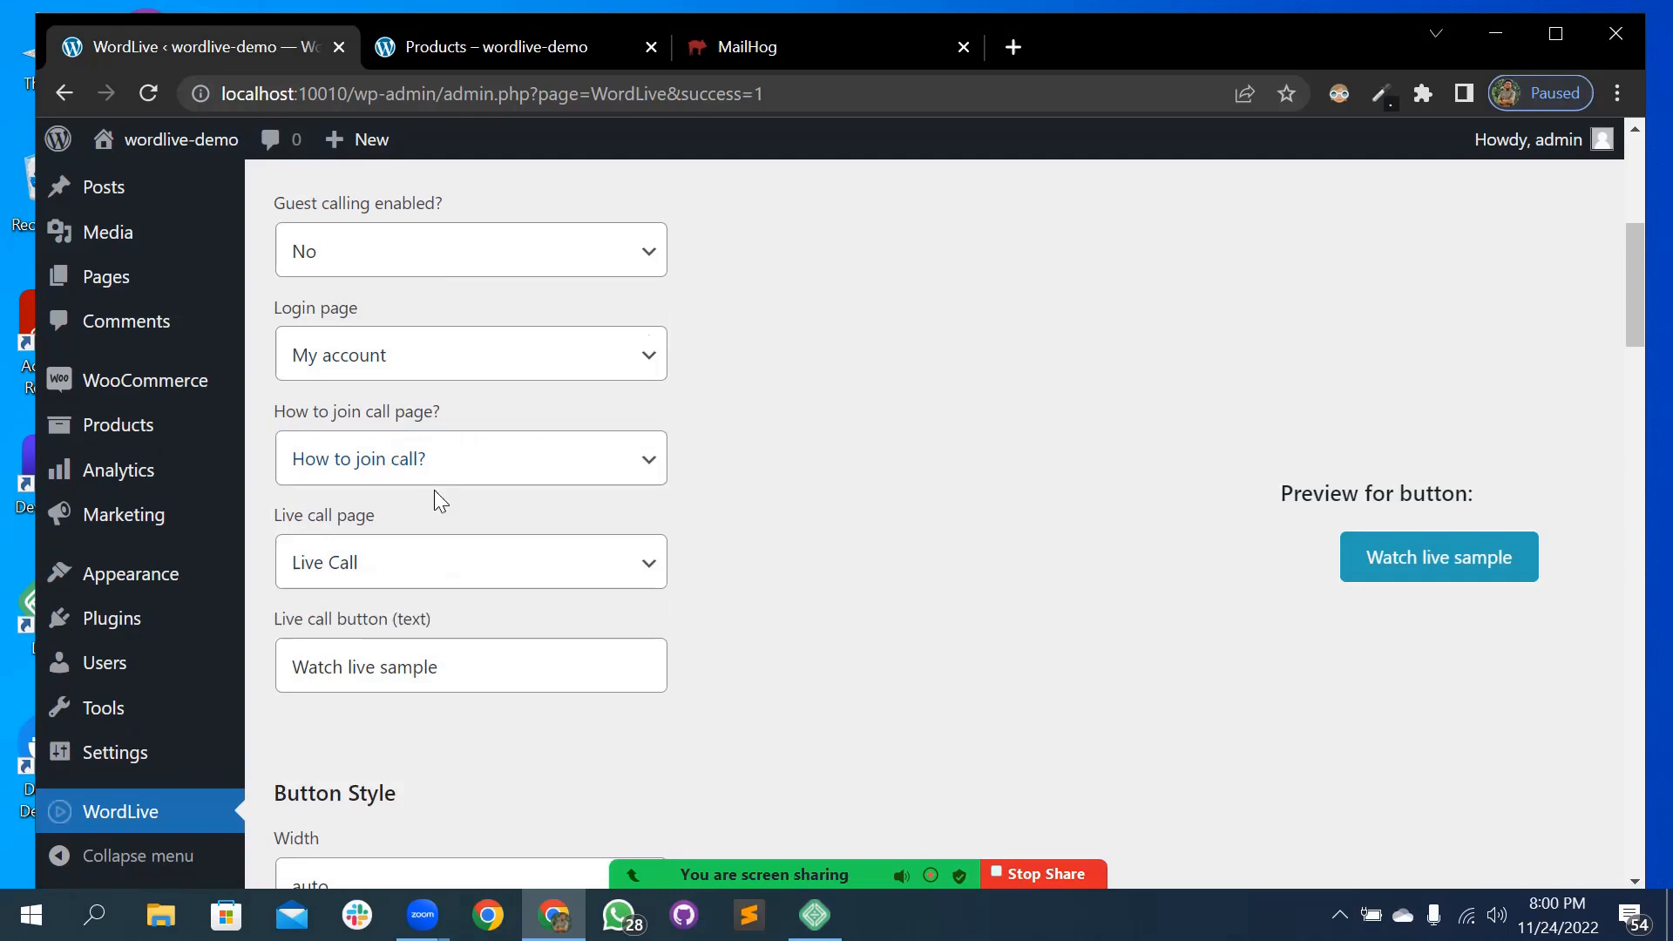
{"action": "left_click", "coordinate": [427, 466]}
{"action": "left_click", "coordinate": [415, 554]}
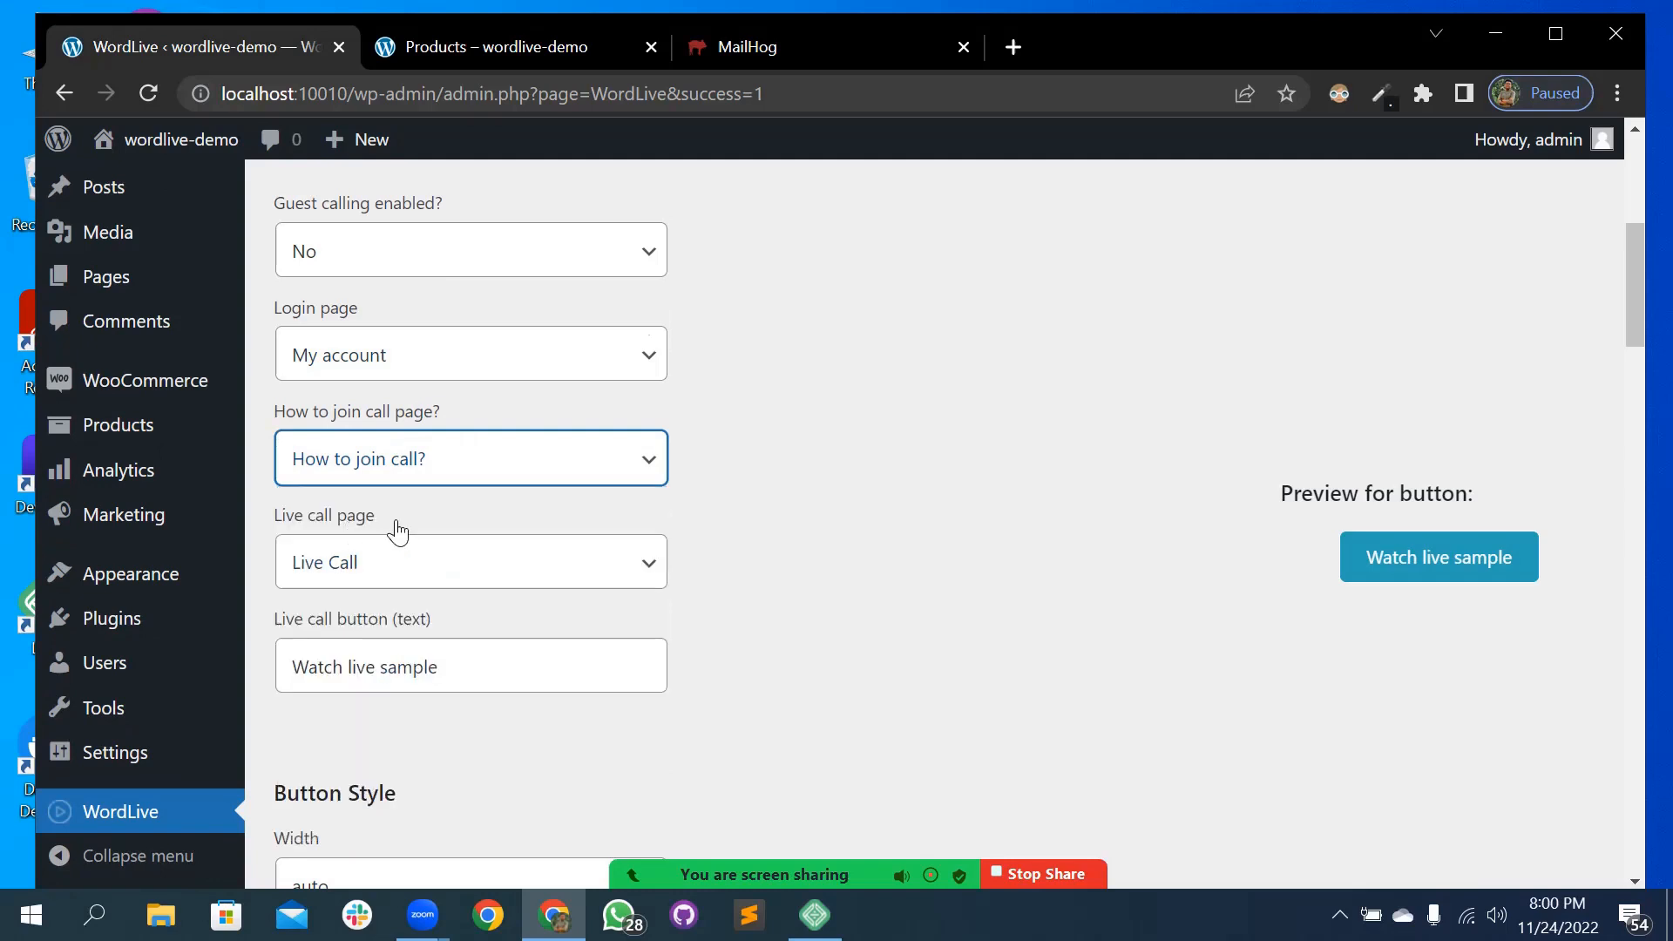
- Try Homepage as the Live call page, and set it back to Live Call
{"action": "scroll", "coordinate": [376, 515], "scroll_direction": "down", "scroll_amount": 1}
{"action": "scroll", "coordinate": [376, 516], "scroll_direction": "down", "scroll_amount": 1}
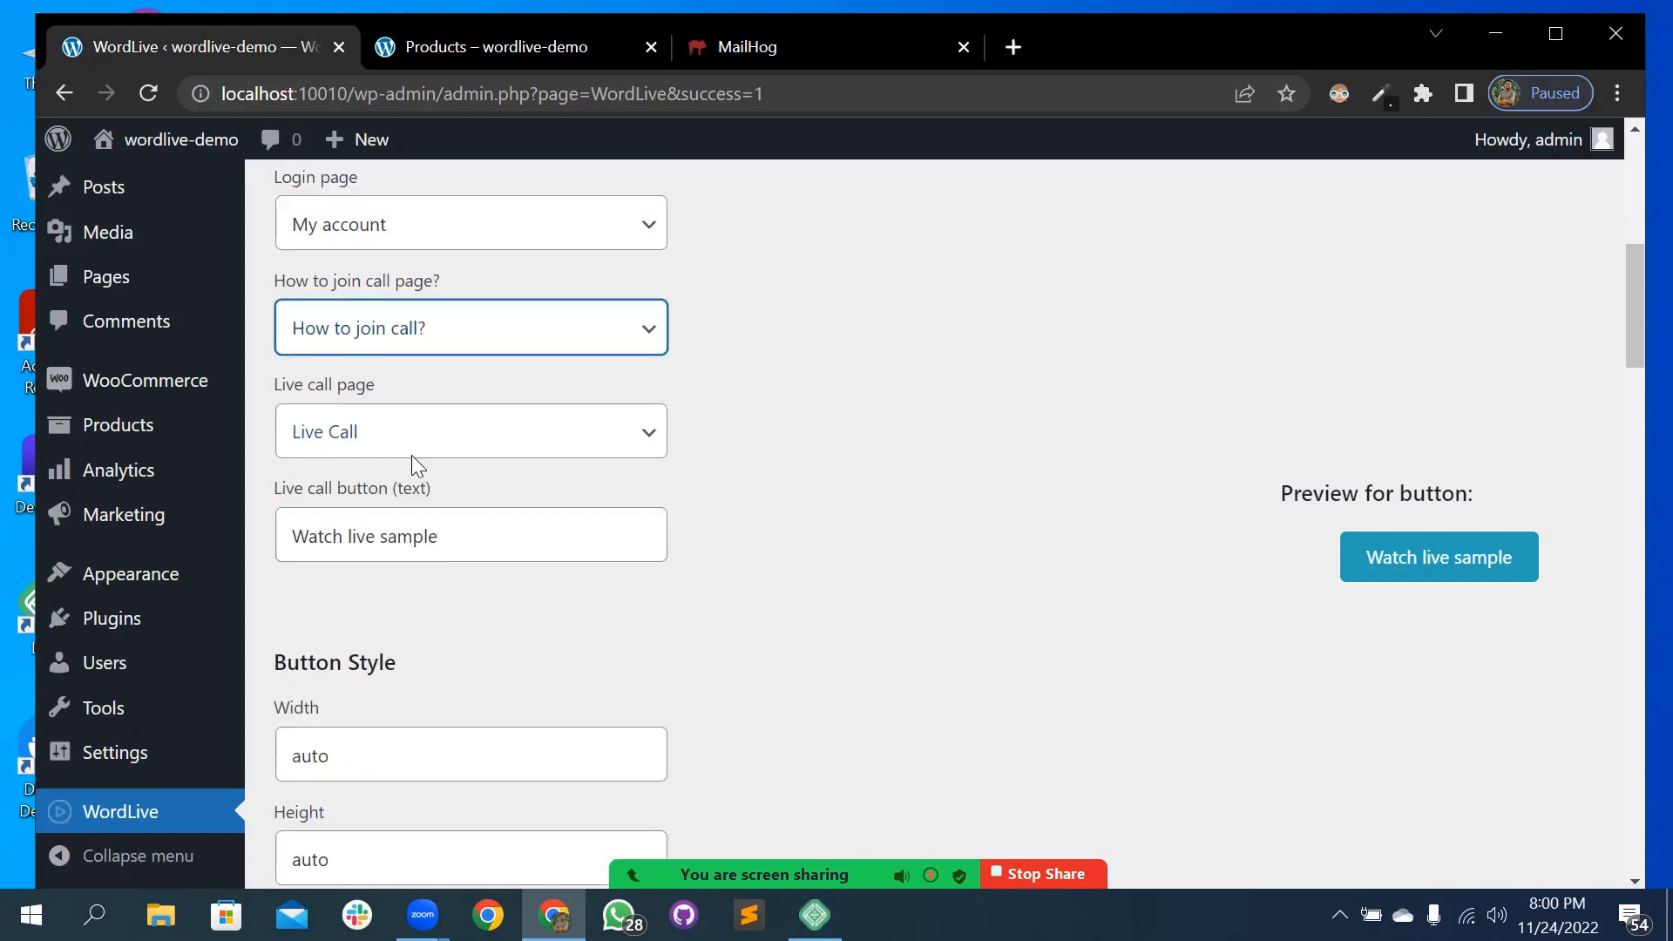
{"action": "left_click", "coordinate": [367, 435]}
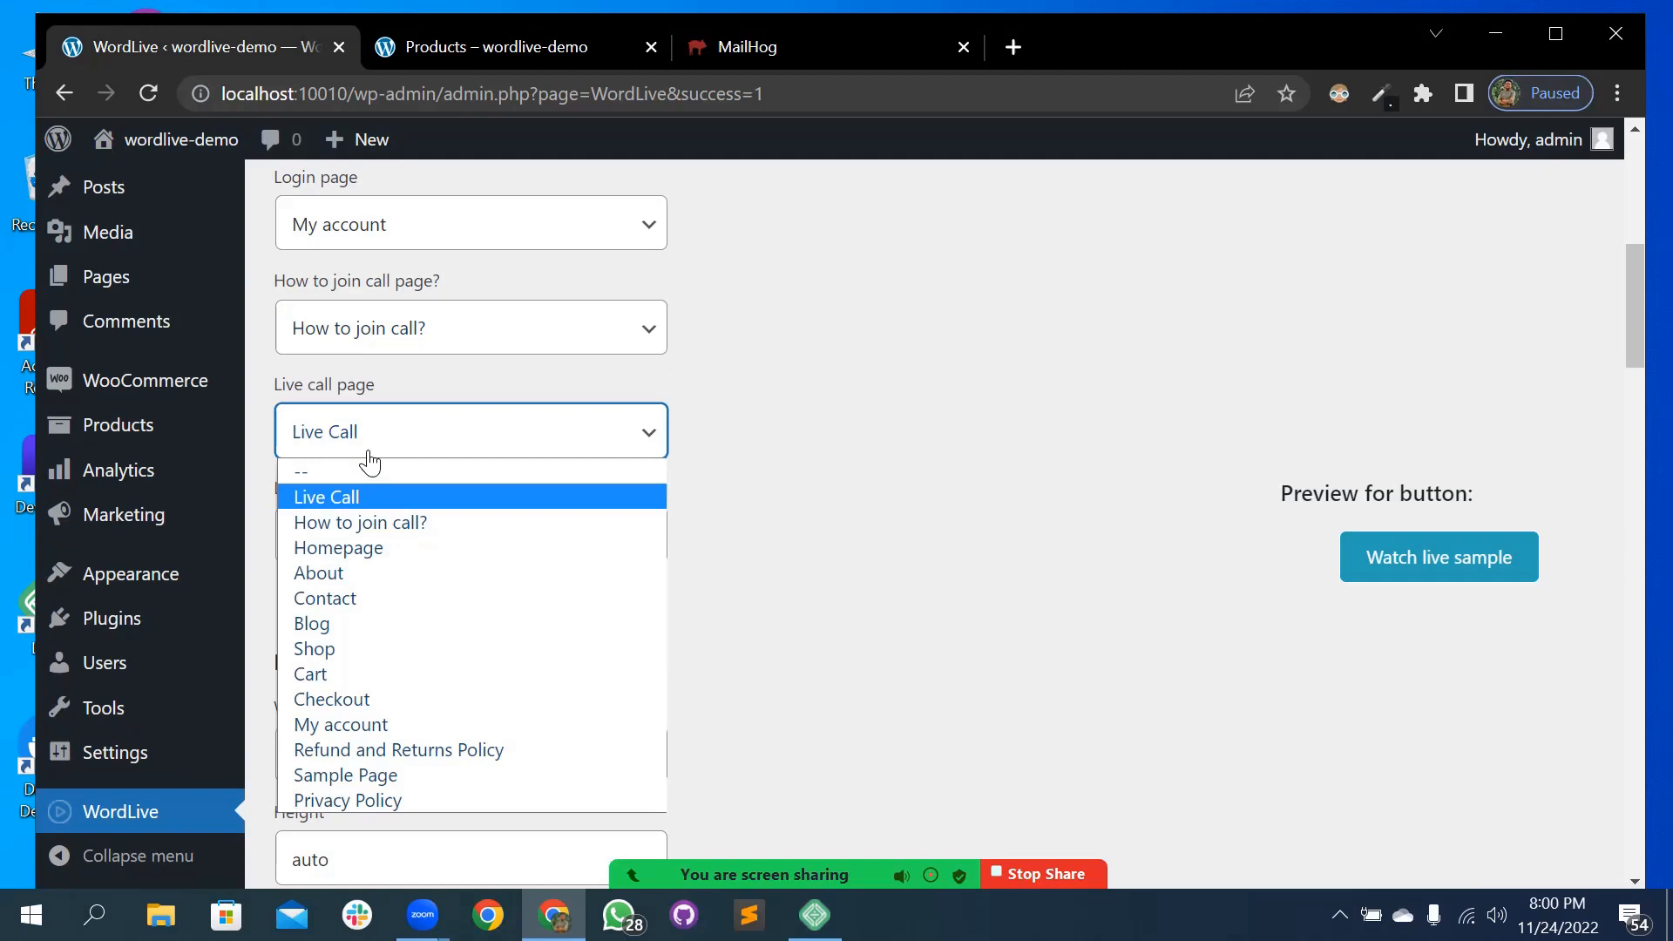
{"action": "left_click", "coordinate": [382, 552]}
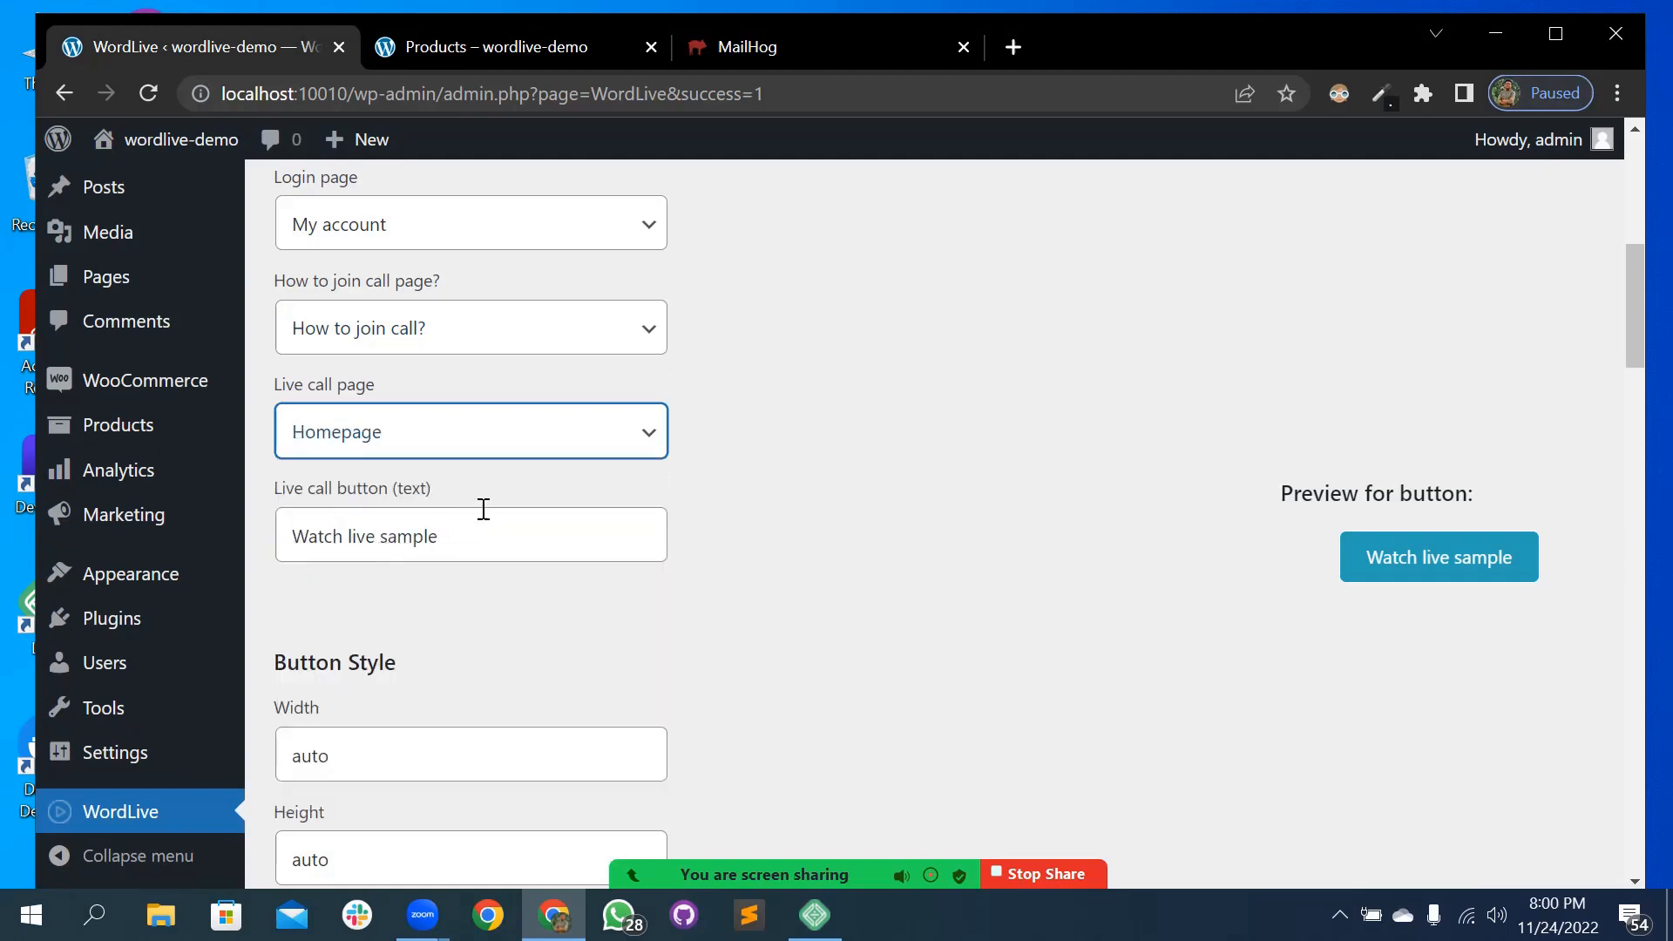
{"action": "left_click", "coordinate": [463, 435]}
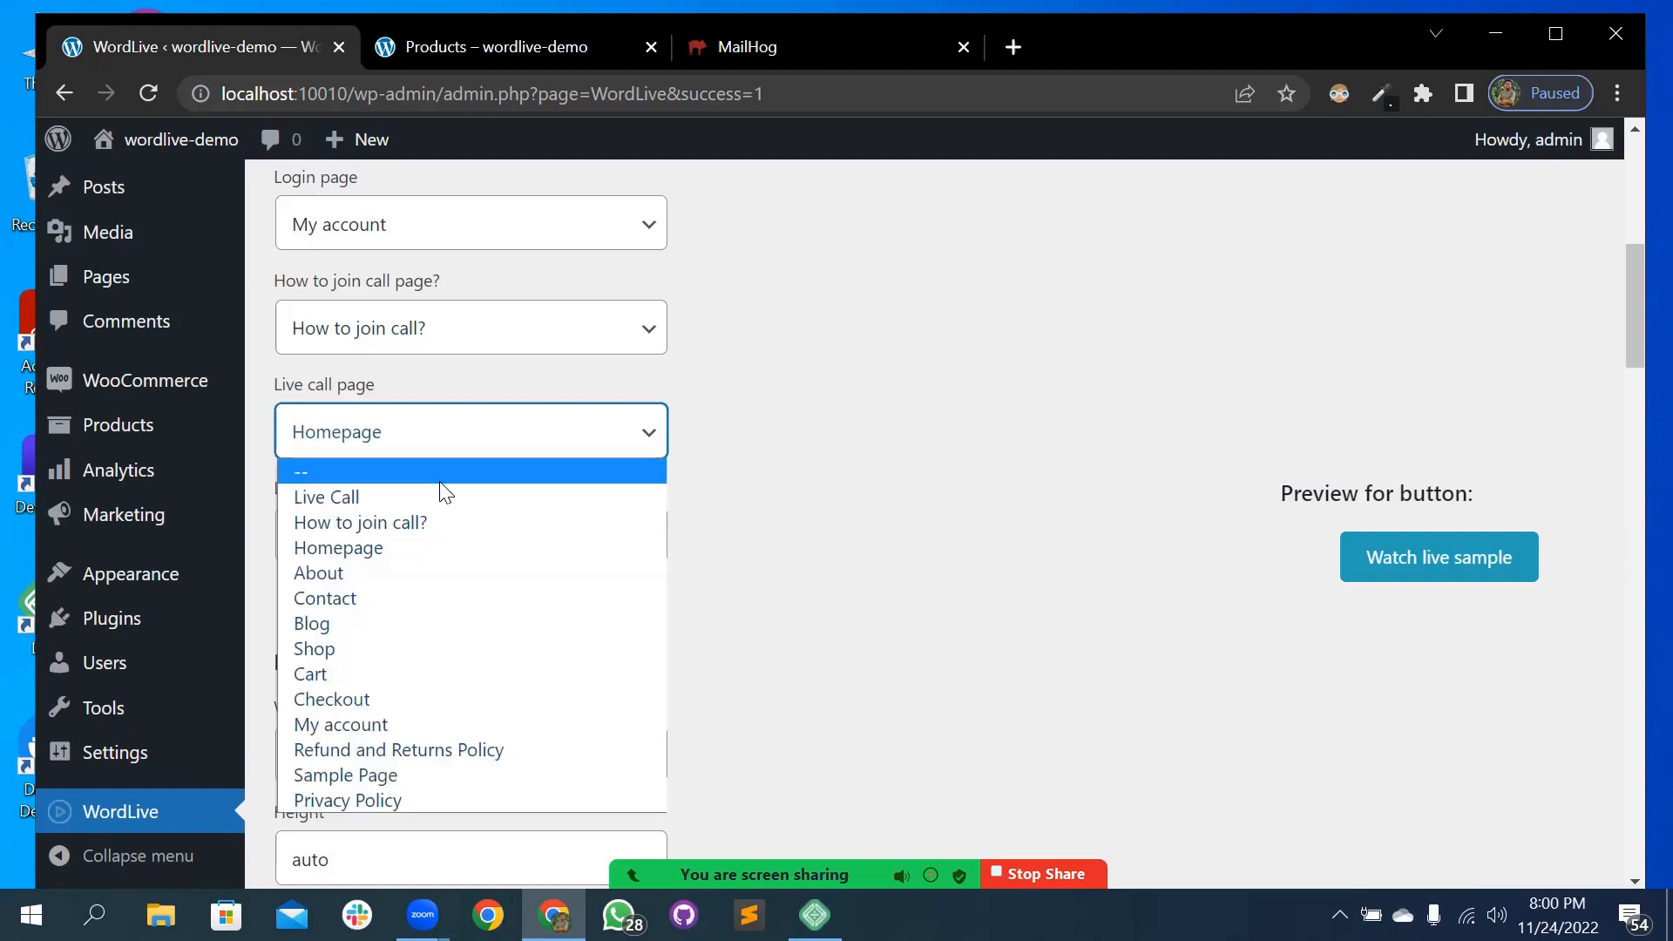
{"action": "left_click", "coordinate": [350, 496]}
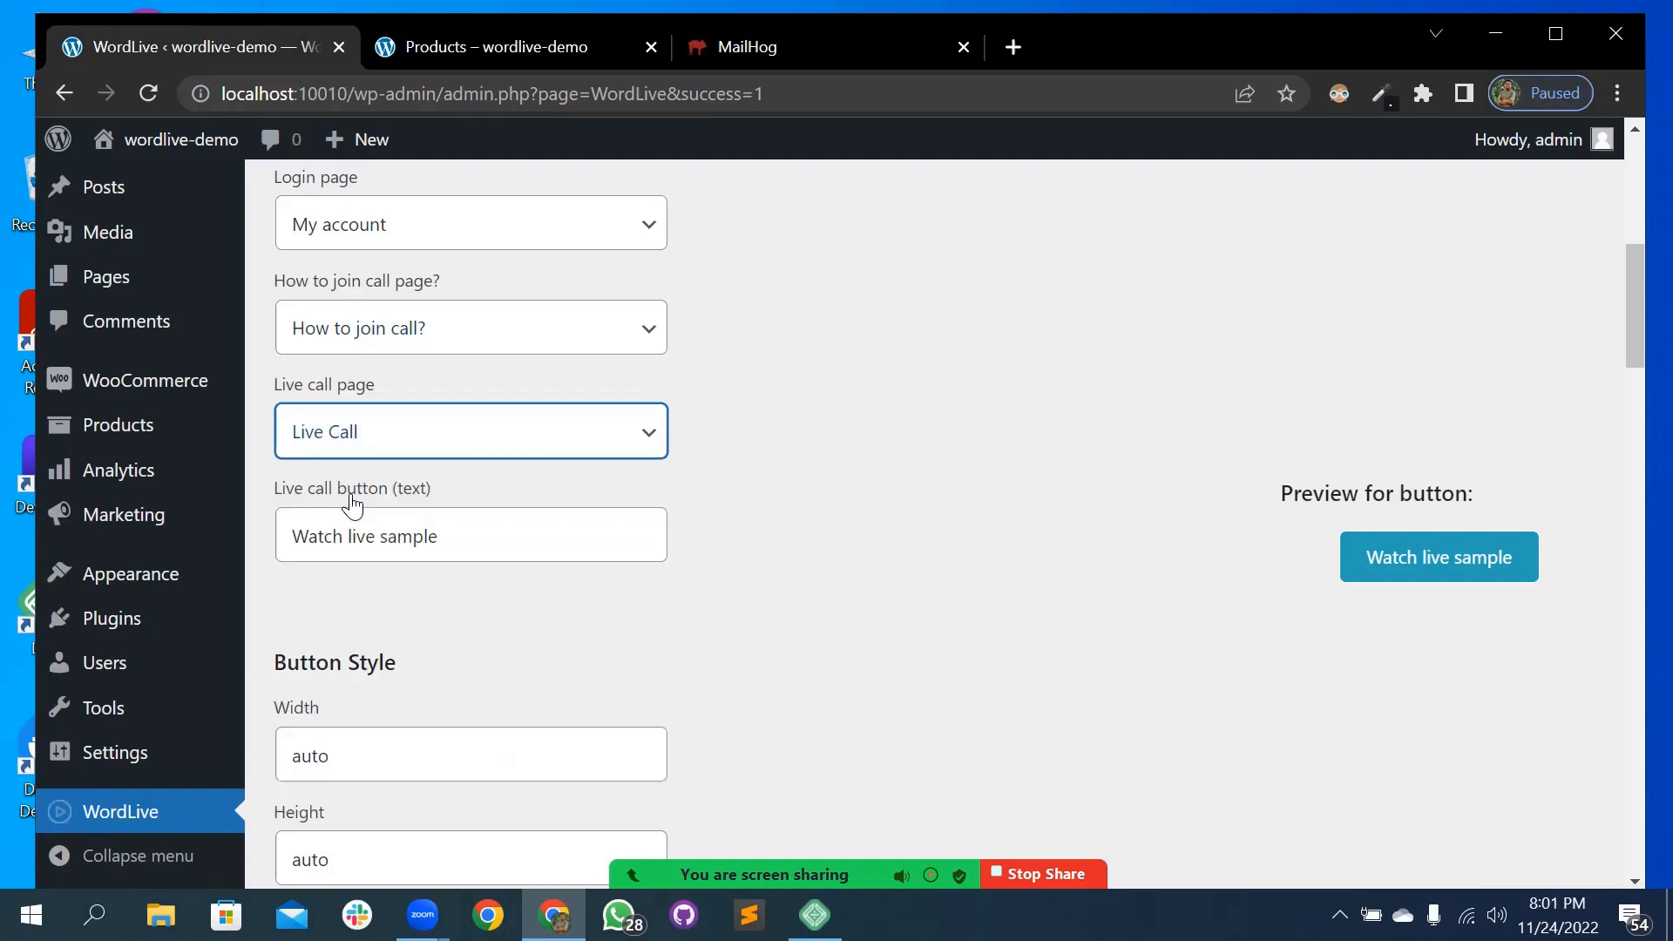
{"action": "left_click", "coordinate": [347, 432]}
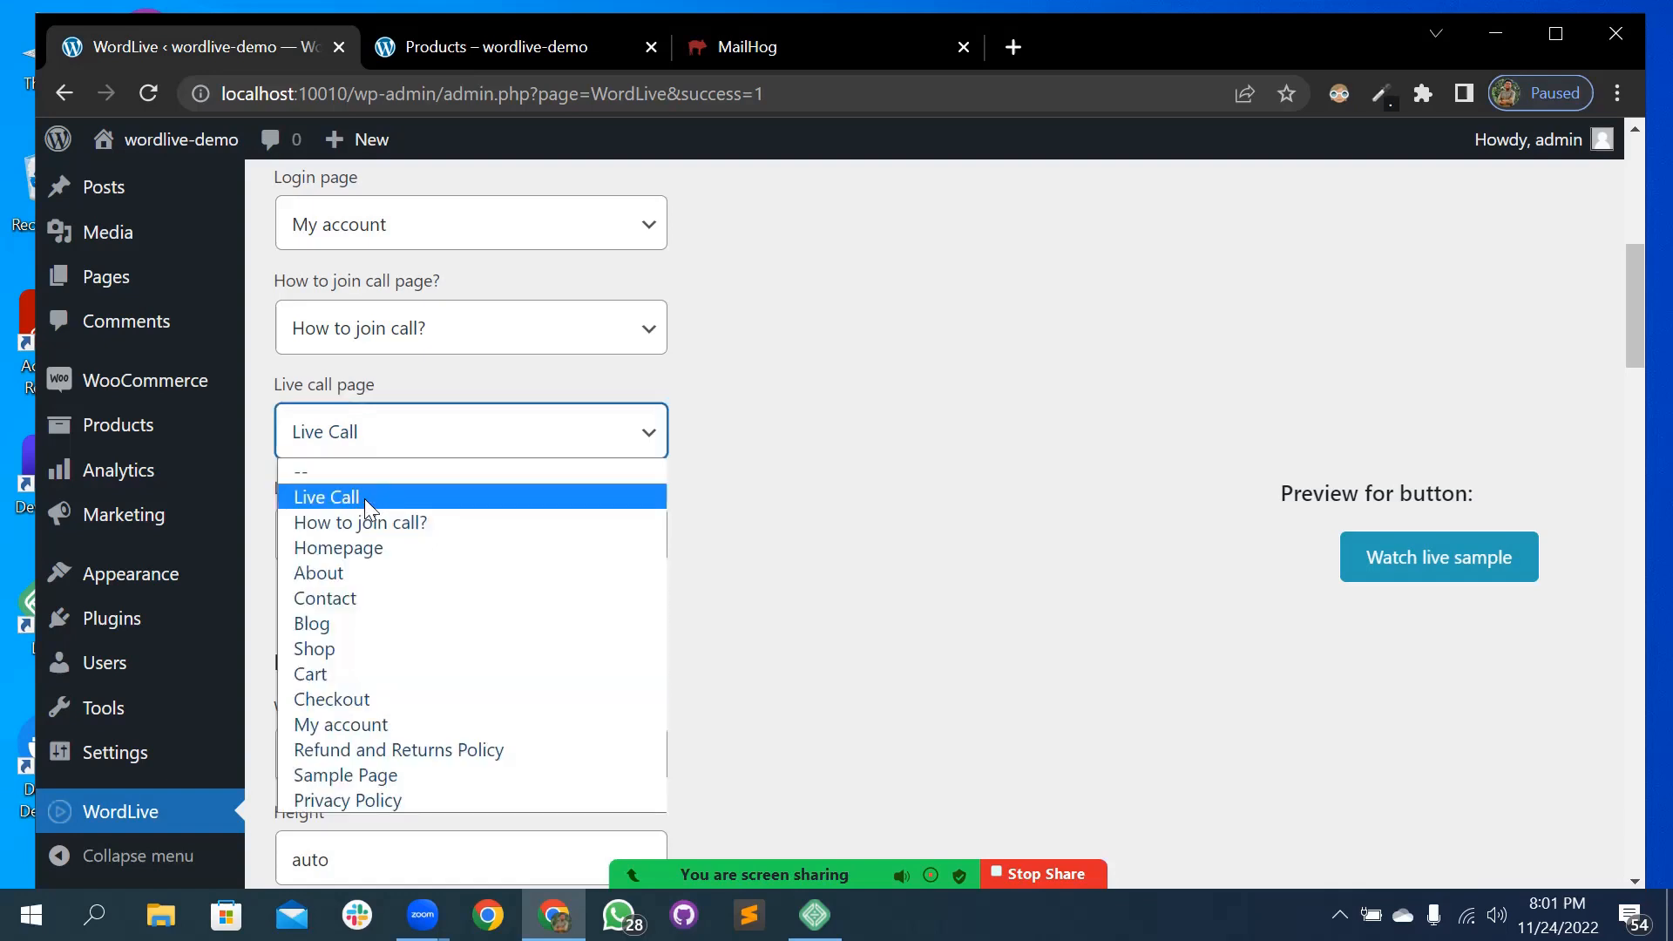
{"action": "left_click", "coordinate": [644, 424]}
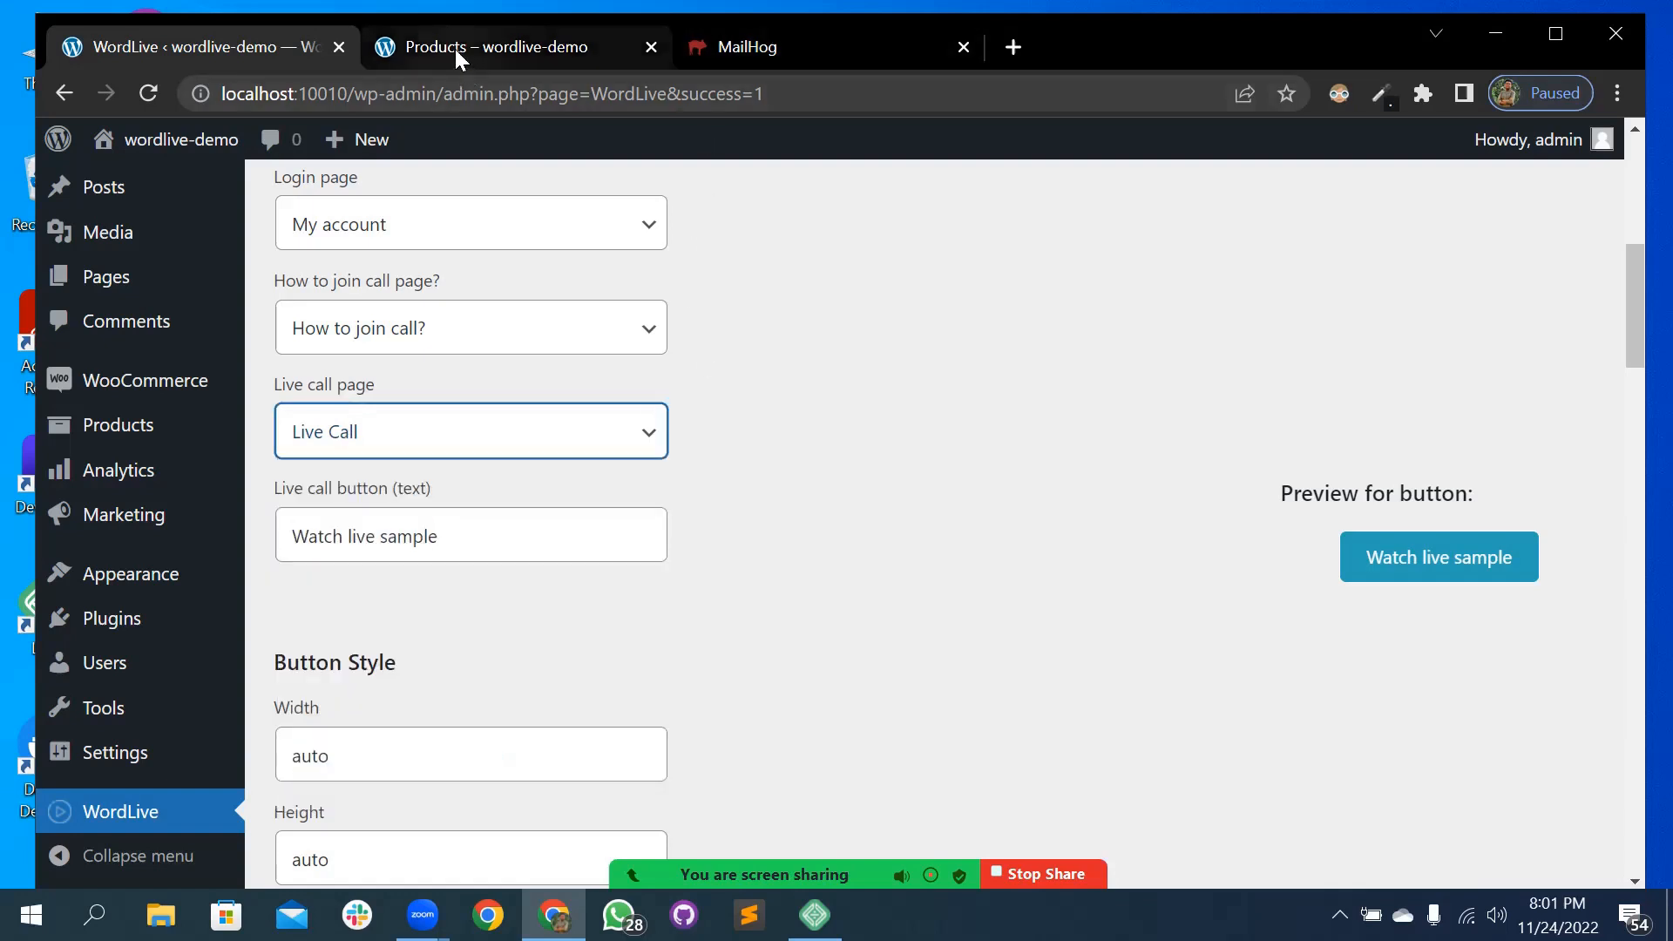
- Set the Live call page to Contact and save the WordLive settings
{"action": "left_click", "coordinate": [376, 451]}
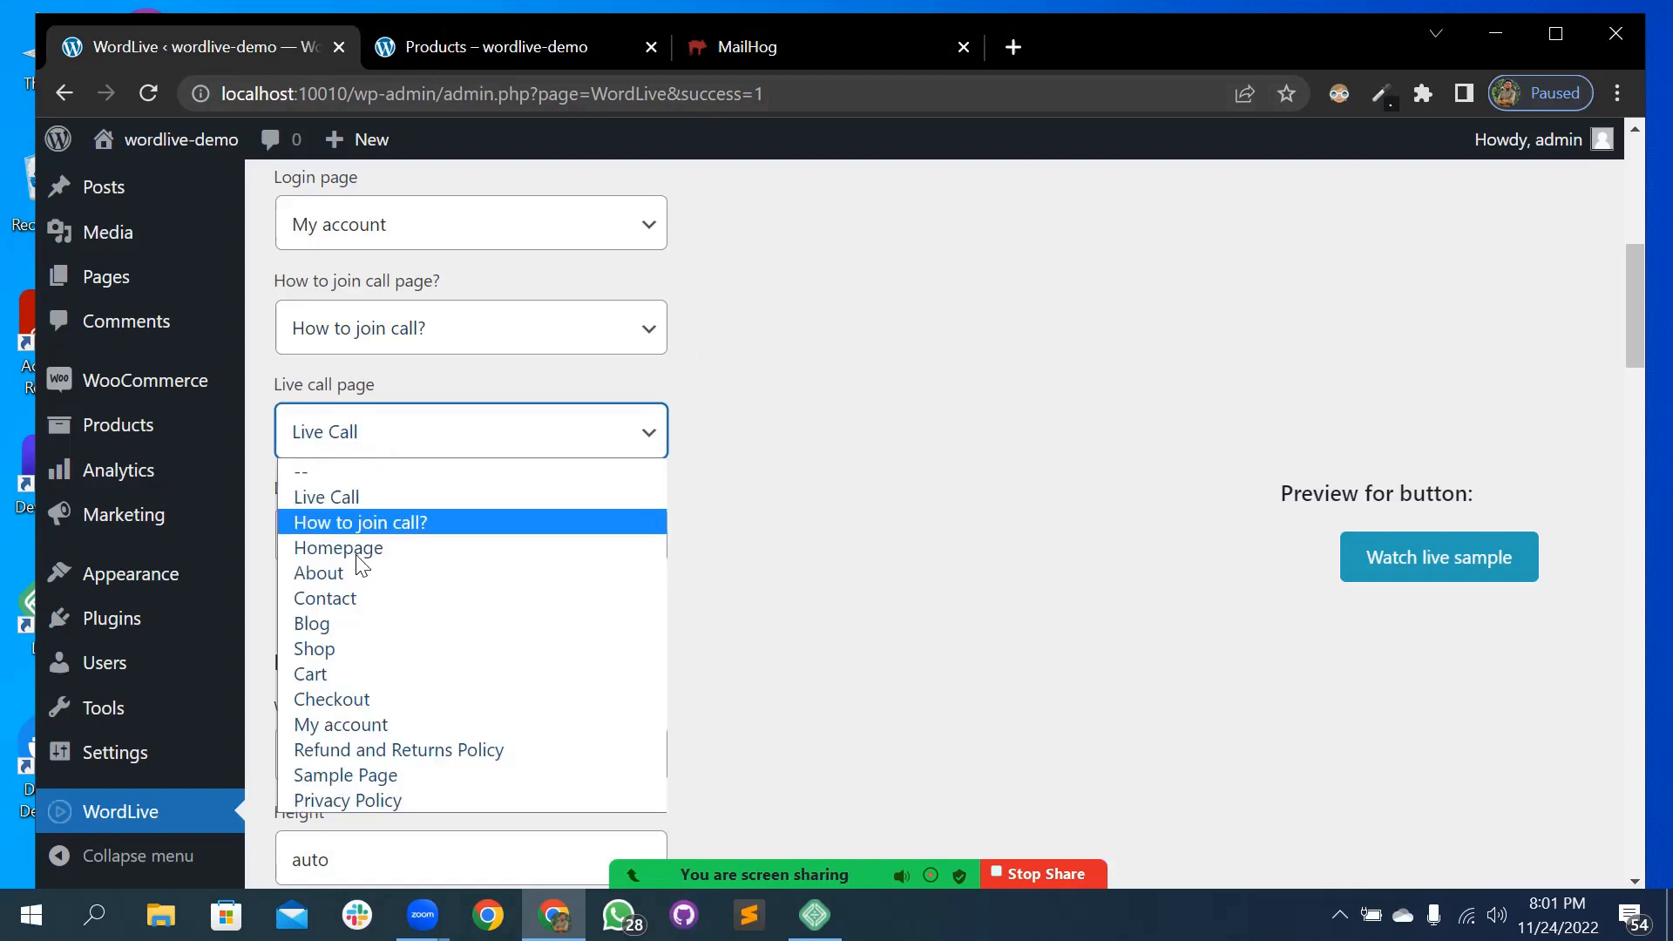
{"action": "left_click", "coordinate": [348, 601]}
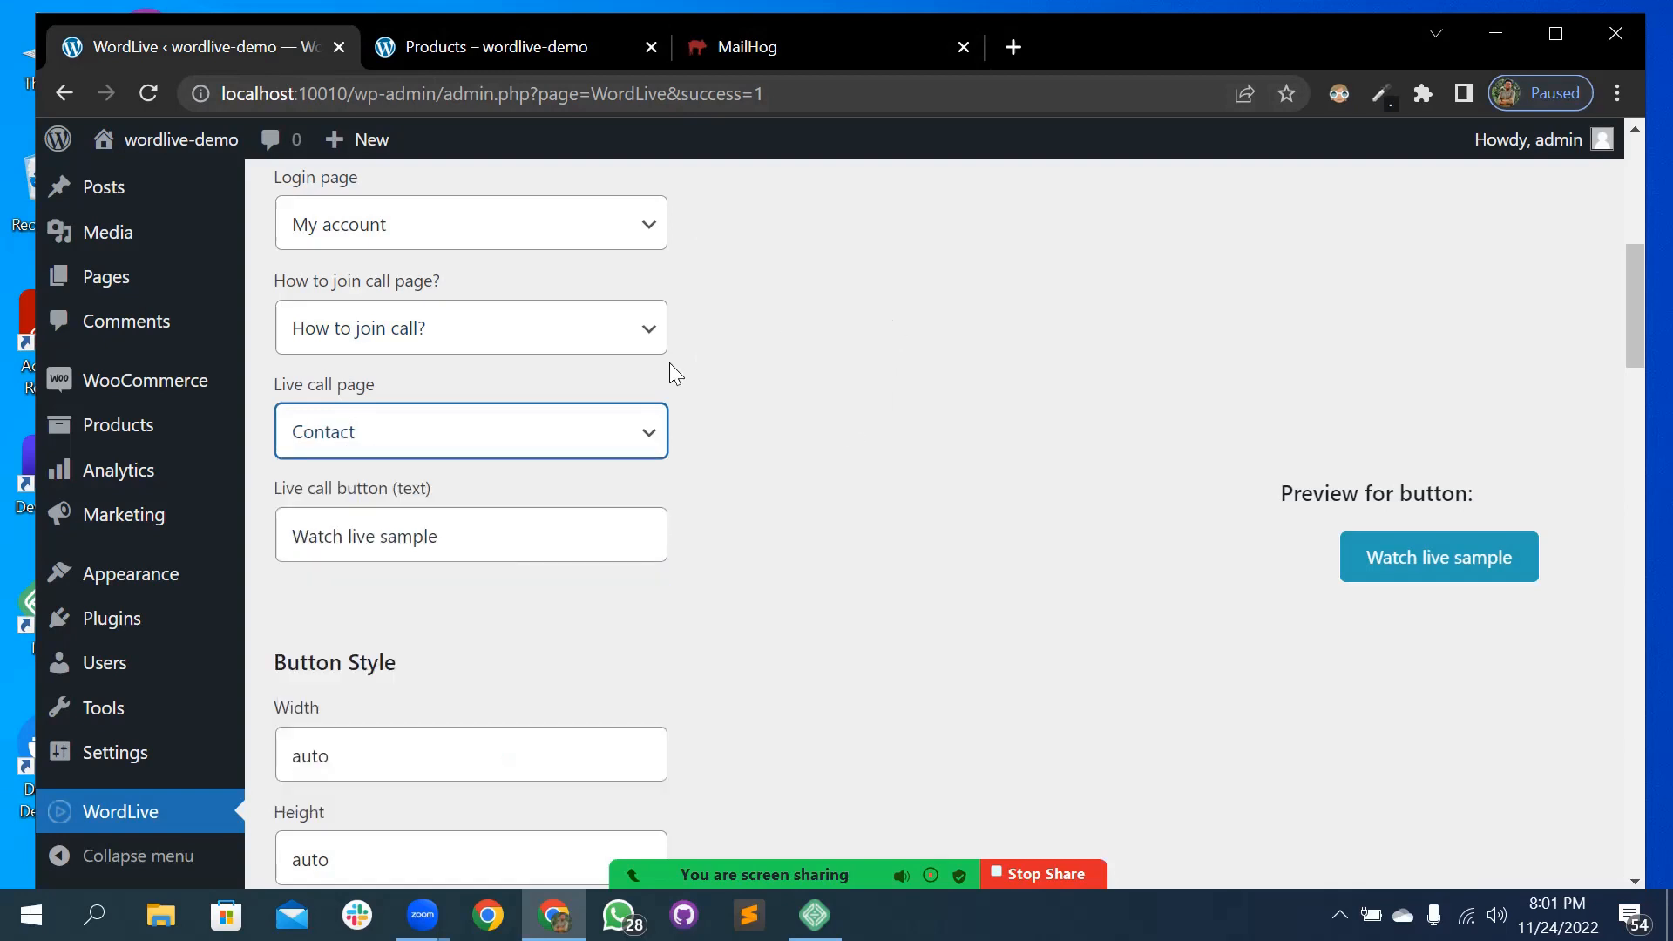
{"action": "scroll", "coordinate": [751, 657], "scroll_direction": "down", "scroll_amount": 1}
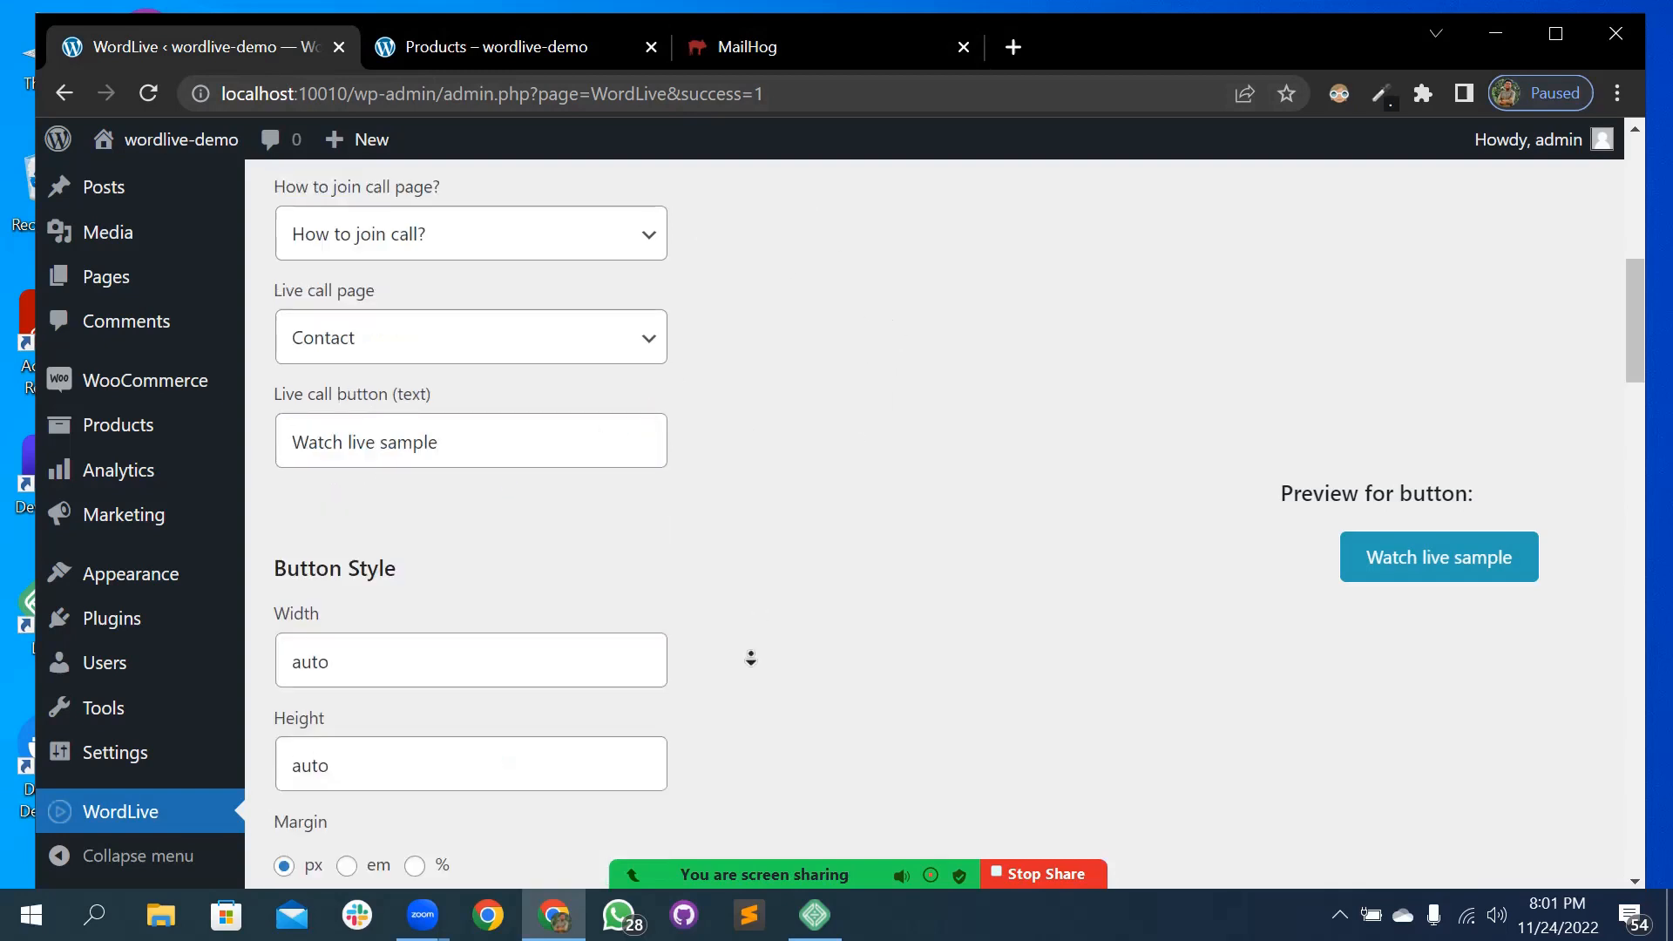
{"action": "scroll", "coordinate": [751, 658], "scroll_direction": "down", "scroll_amount": 10}
{"action": "left_click", "coordinate": [349, 772]}
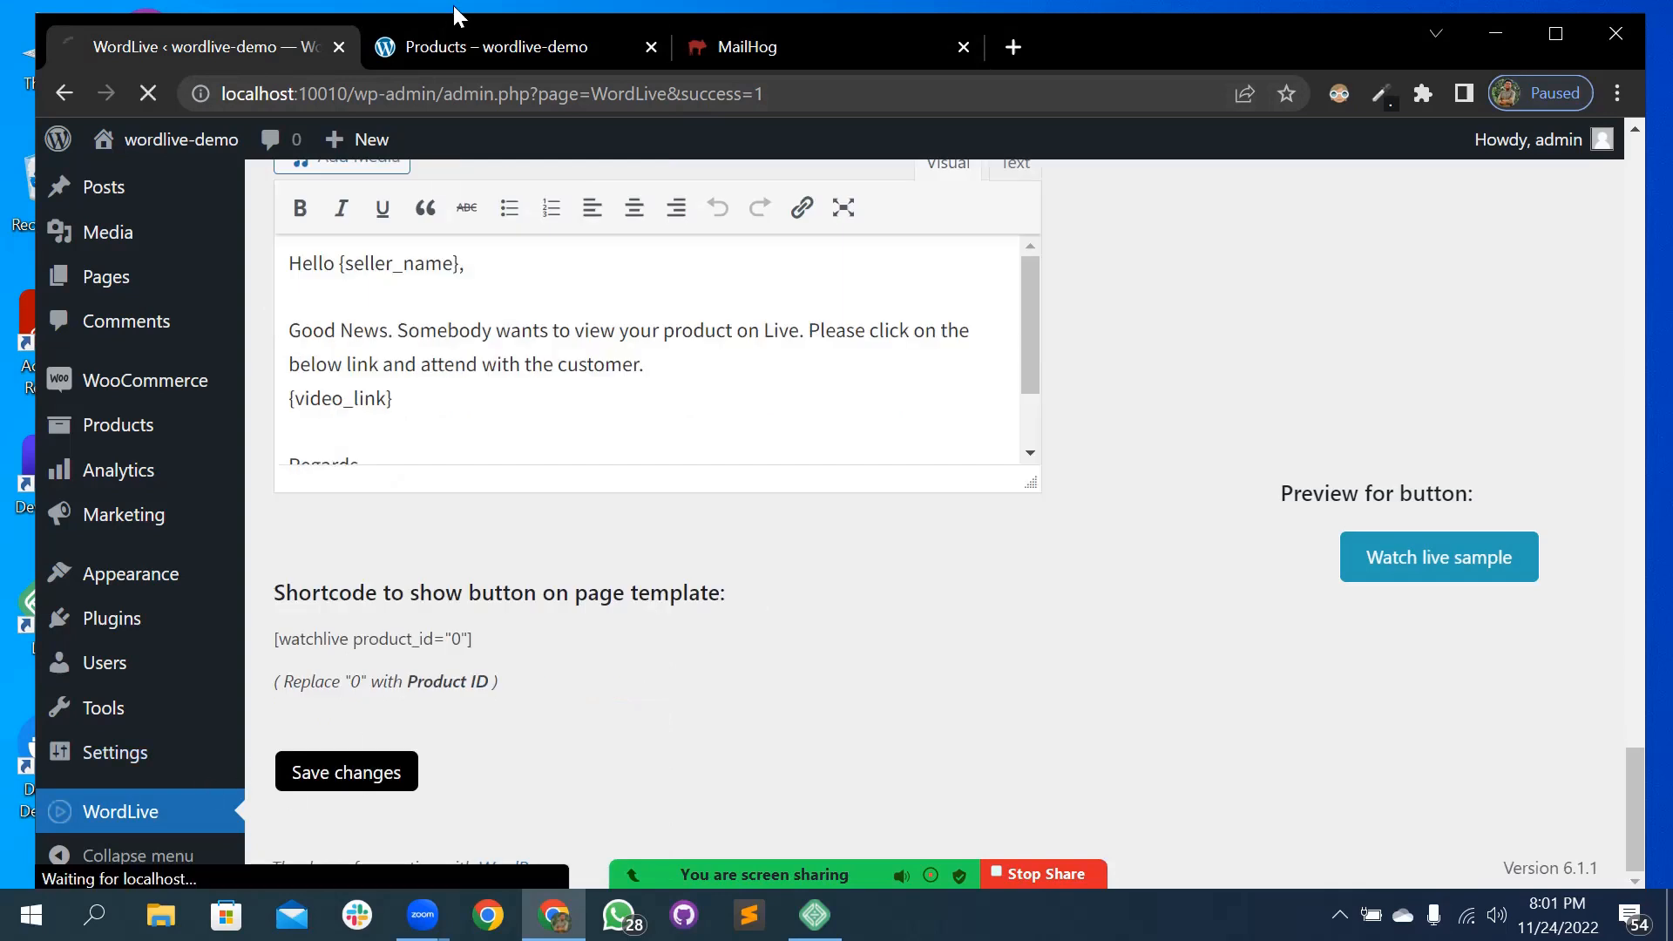
- Go to the shop page, start a live sample call for the Belt product and look over the call window
{"action": "left_click", "coordinate": [457, 47]}
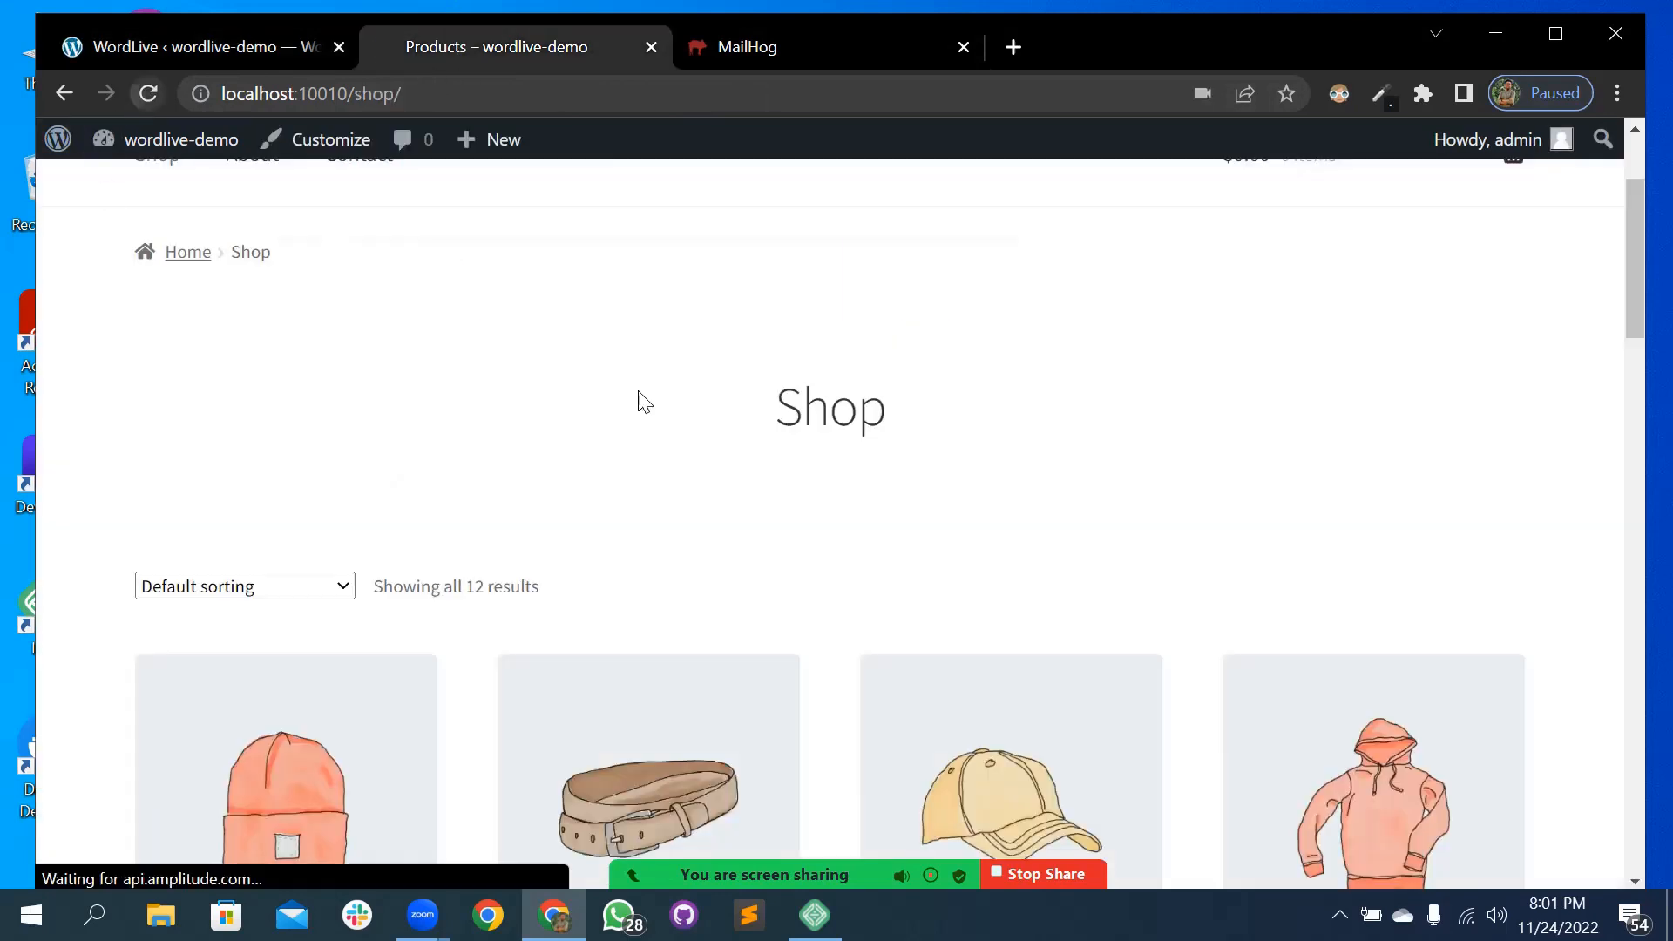
{"action": "scroll", "coordinate": [673, 404], "scroll_direction": "down", "scroll_amount": 7}
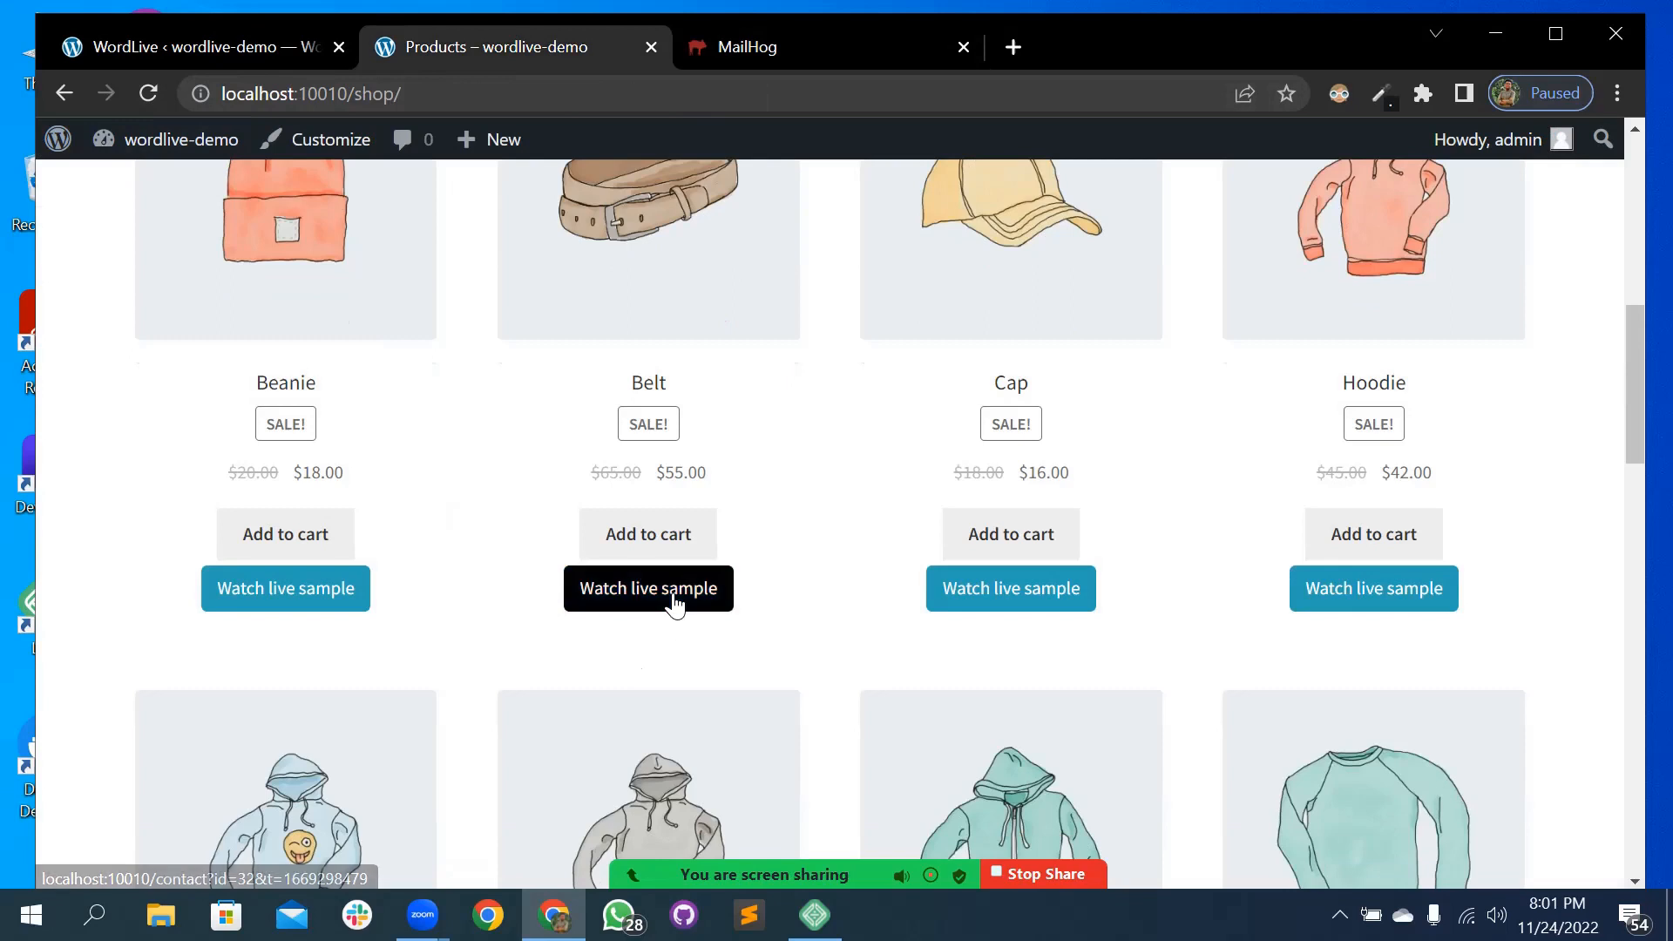
{"action": "left_click", "coordinate": [674, 603]}
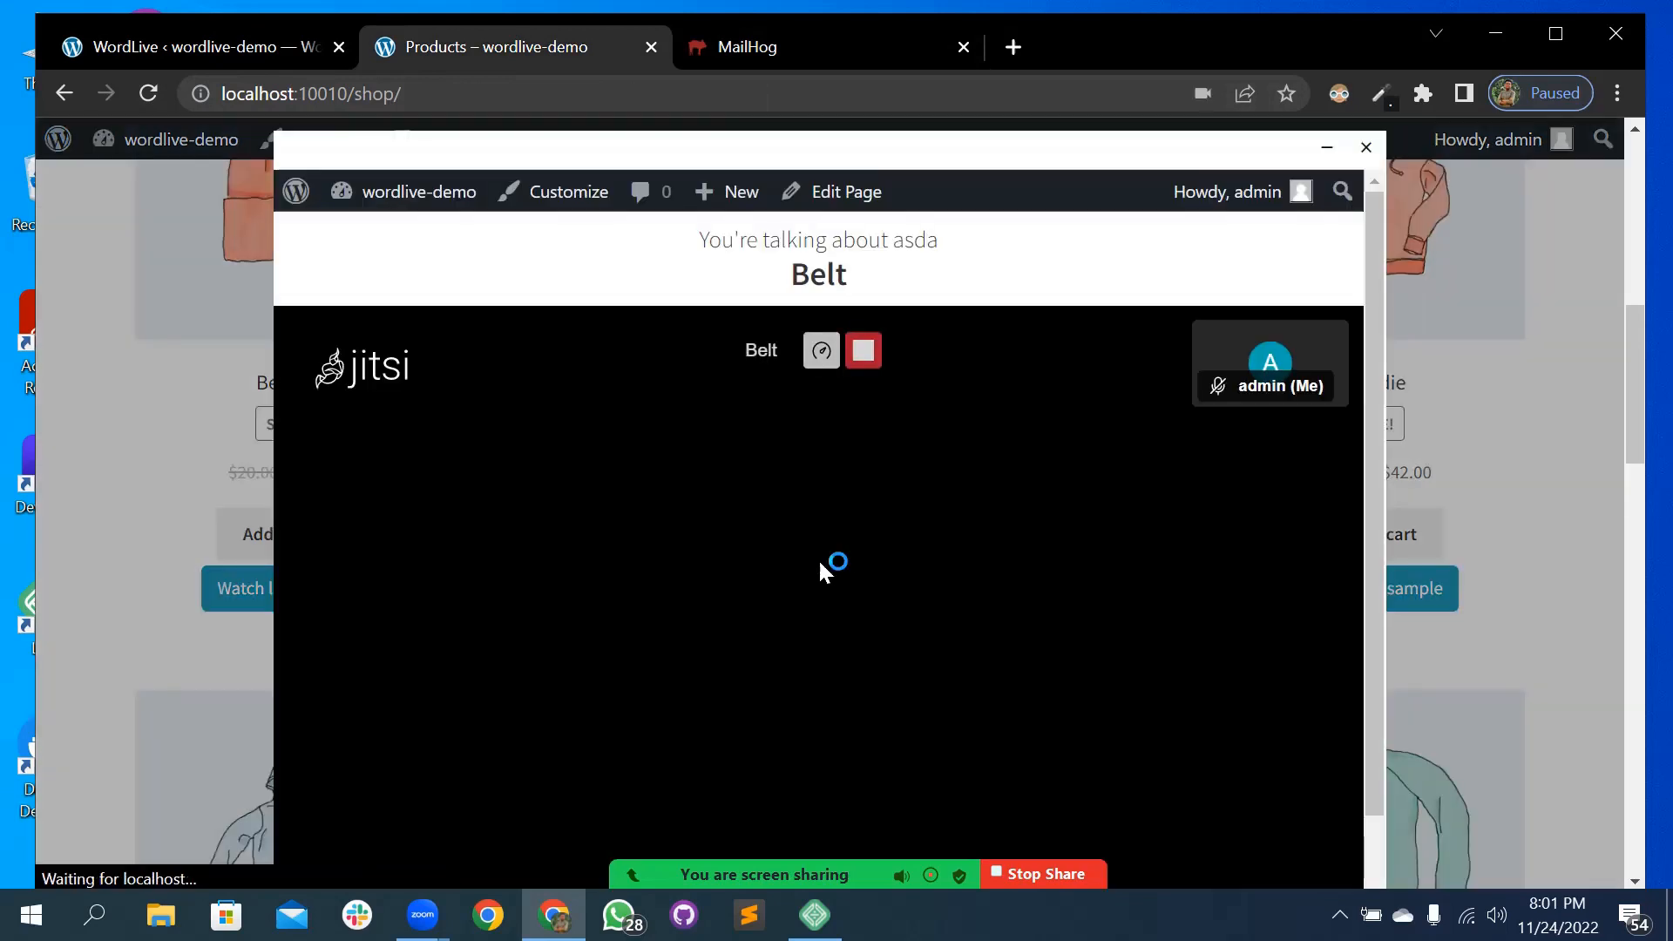
{"action": "scroll", "coordinate": [791, 620], "scroll_direction": "down", "scroll_amount": 2}
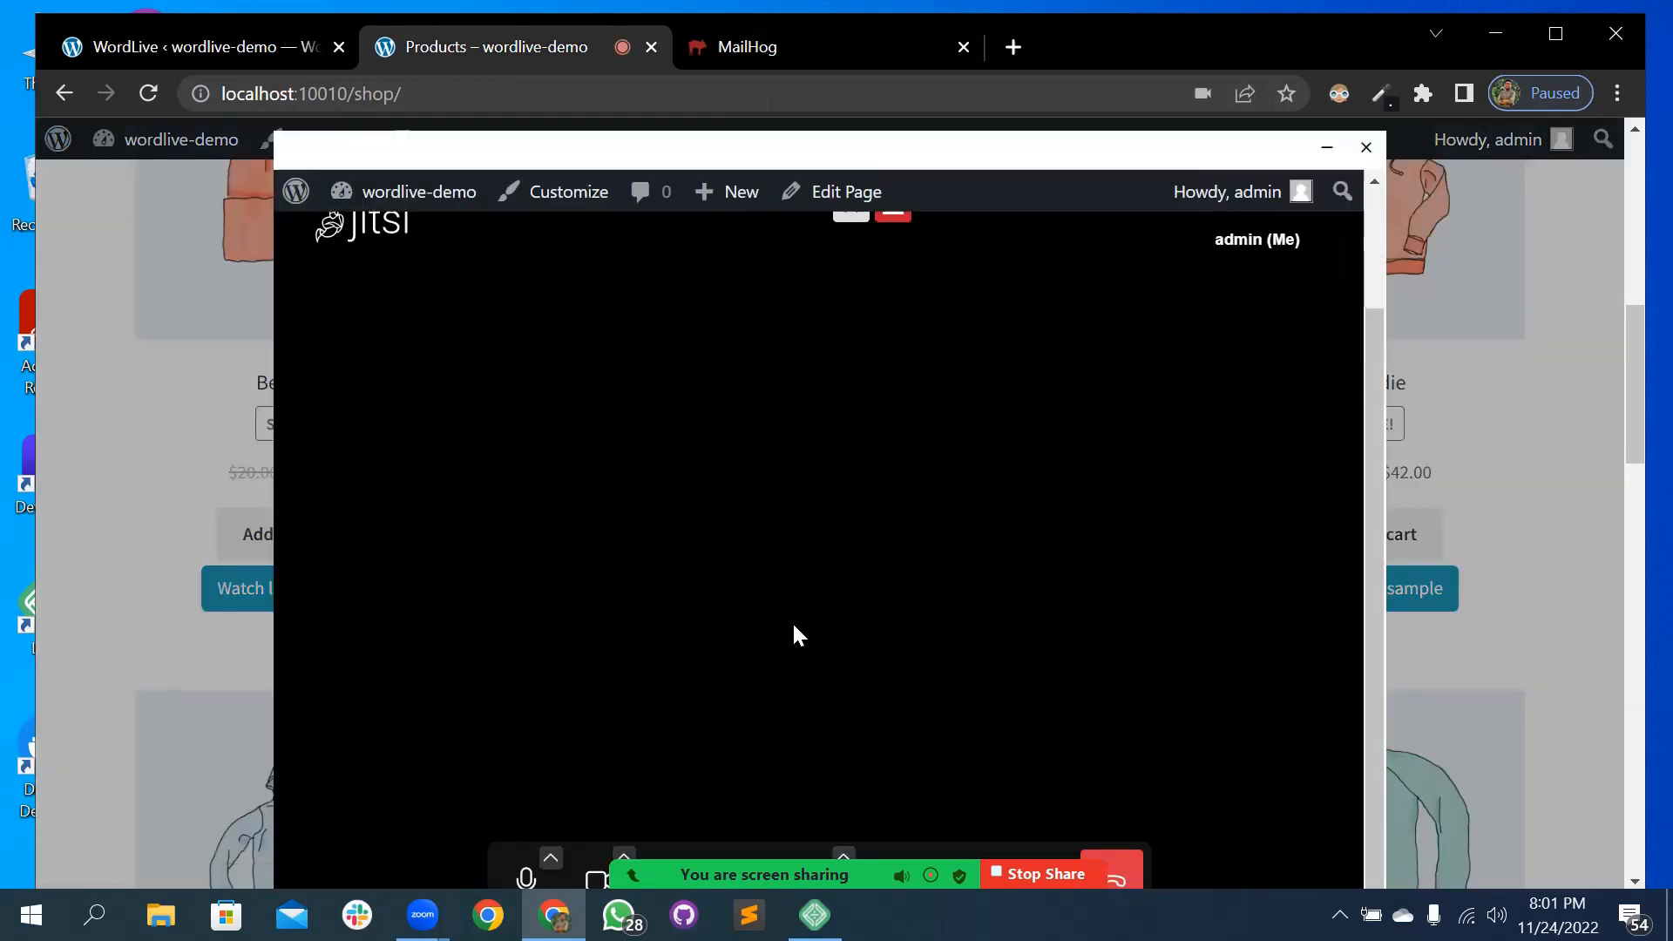
- Open the newest Sample watching request message in MailHog and read the page address in its call link
{"action": "left_click", "coordinate": [818, 35]}
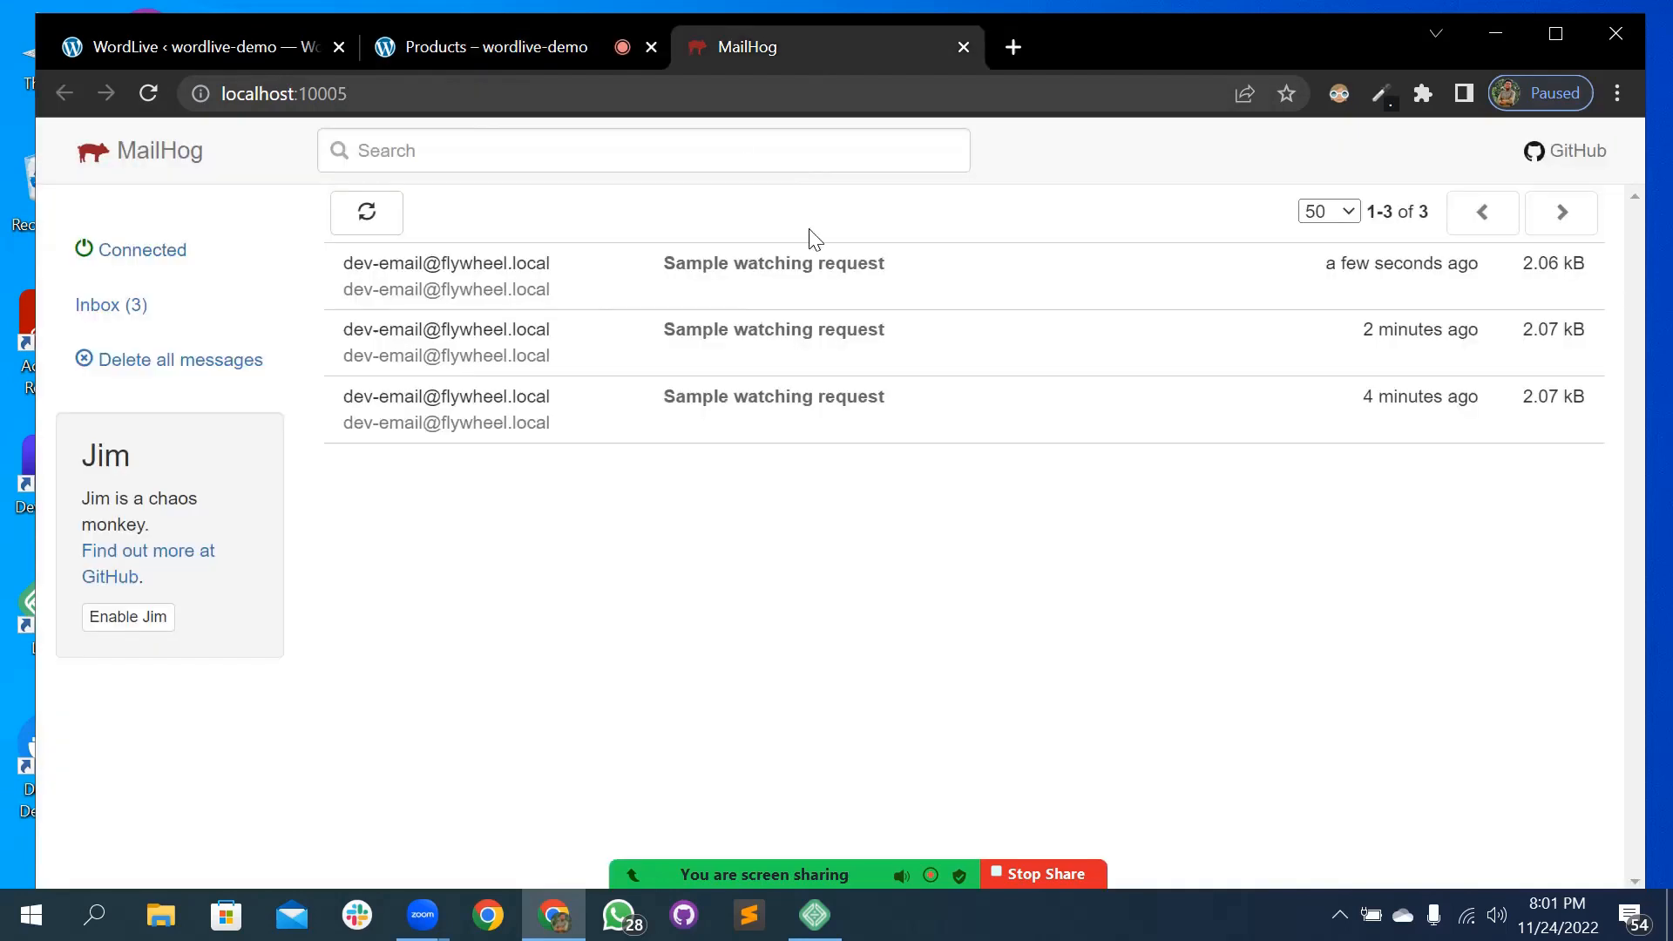
{"action": "left_click", "coordinate": [623, 297]}
{"action": "scroll", "coordinate": [762, 709], "scroll_direction": "down", "scroll_amount": 3}
{"action": "scroll", "coordinate": [765, 617], "scroll_direction": "up", "scroll_amount": 3}
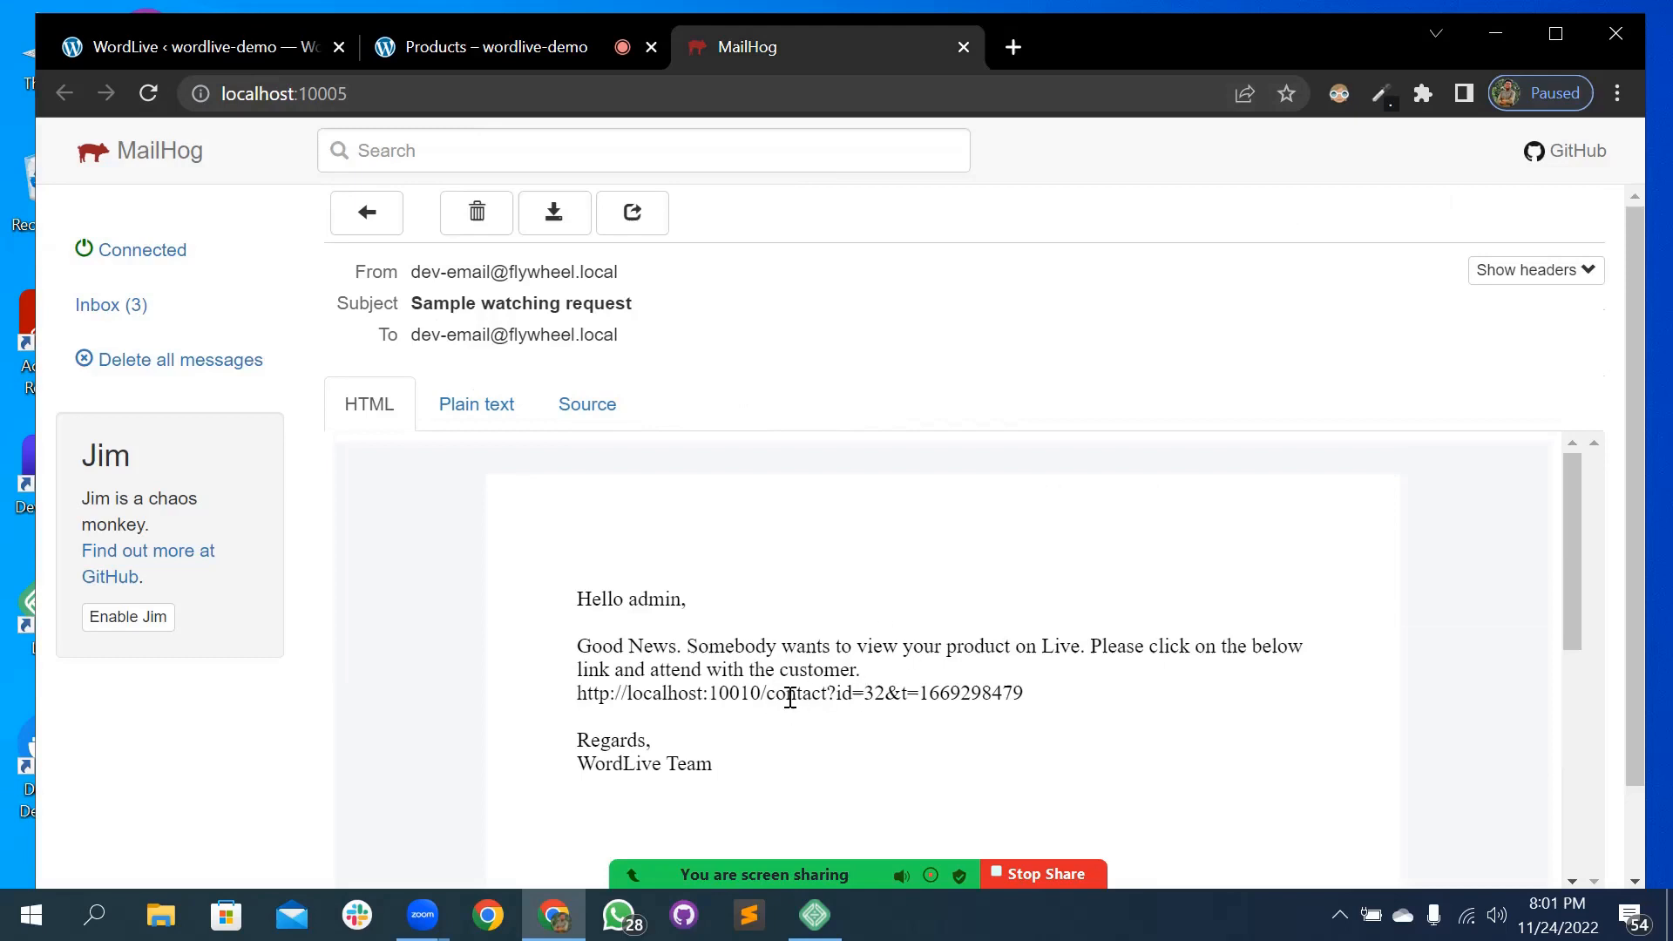
- Return to the shop page and close the Belt call window
{"action": "left_click", "coordinate": [508, 47]}
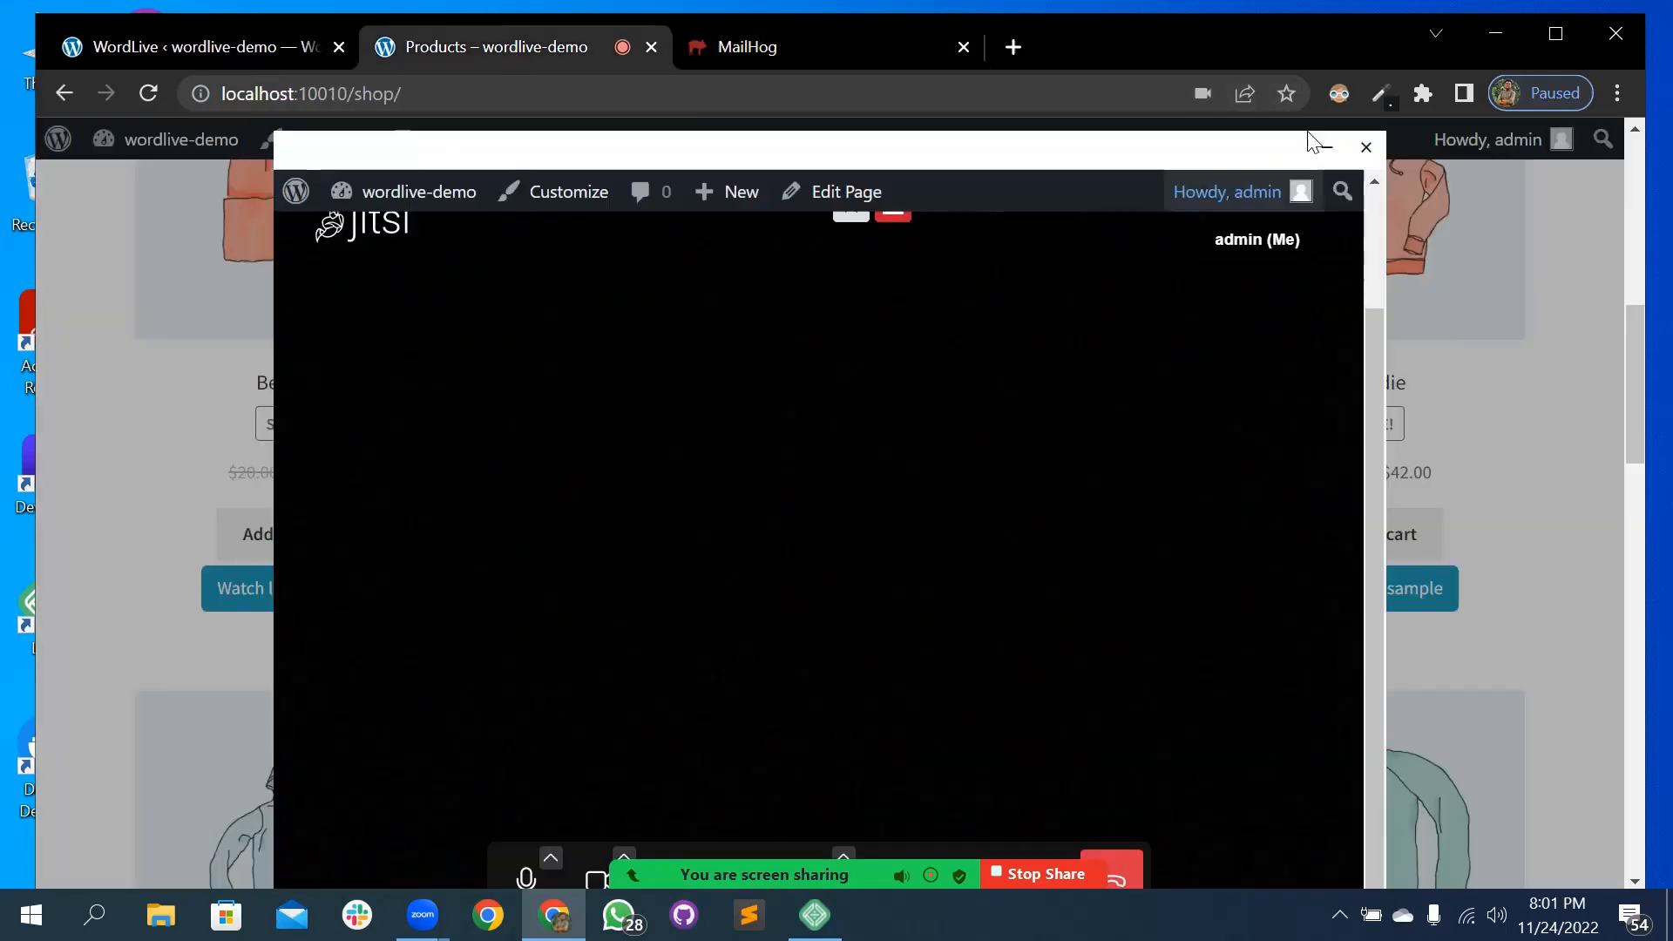
{"action": "left_click", "coordinate": [1366, 150]}
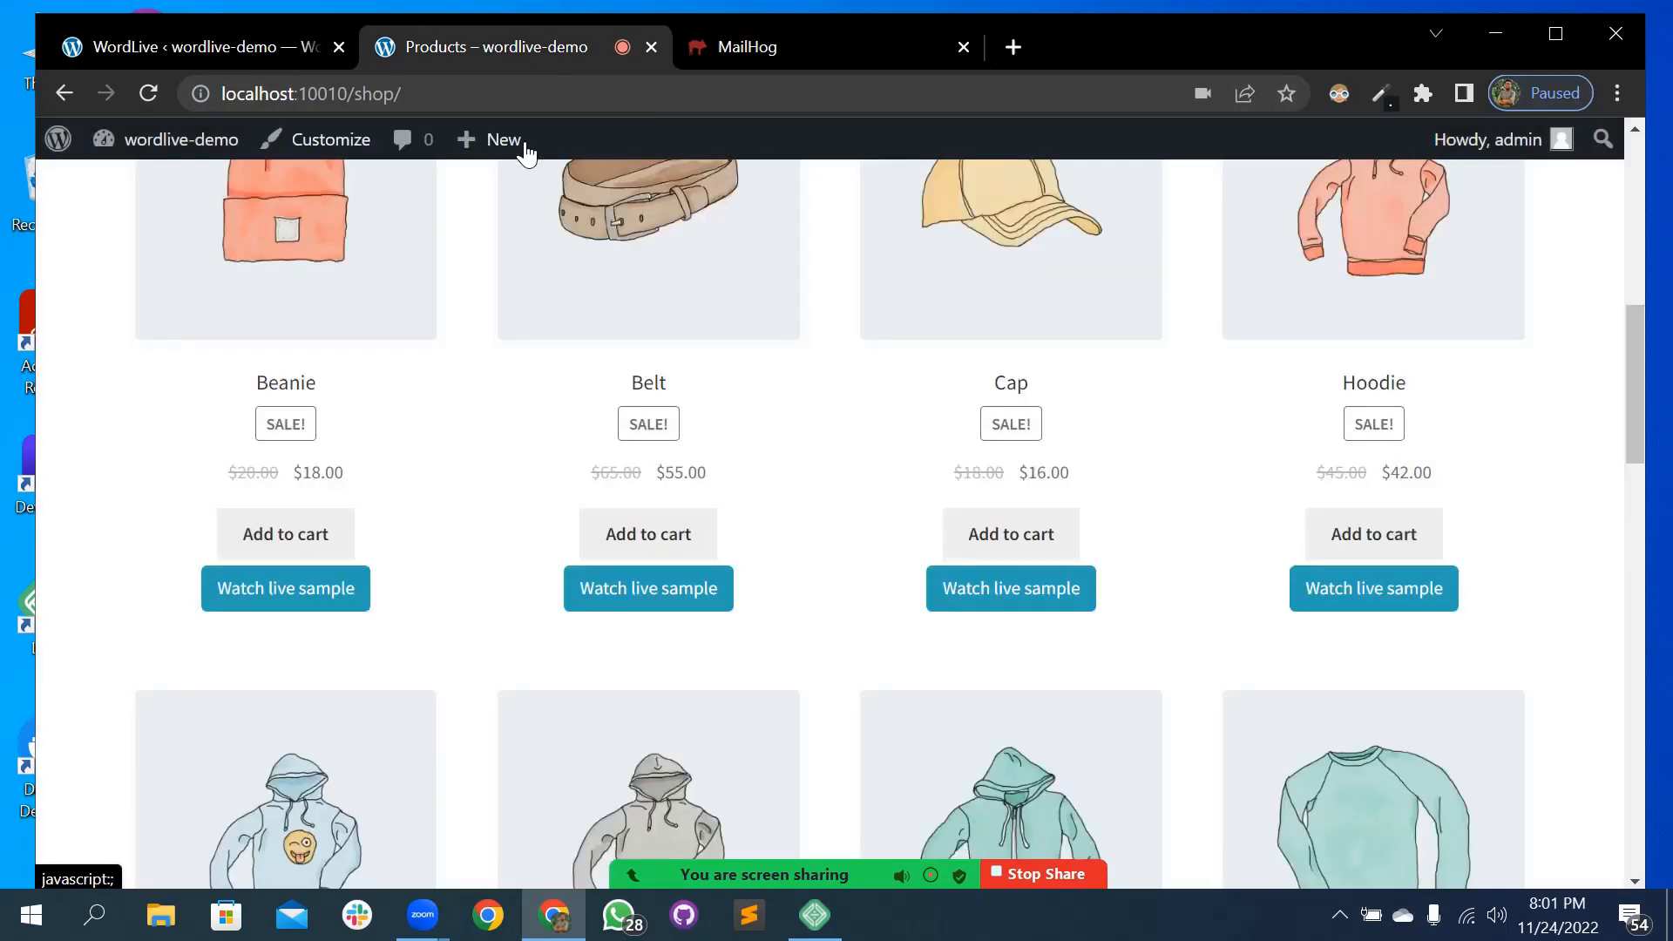
- Return to the WordLive settings and set the Live call page to Live Call
{"action": "left_click", "coordinate": [227, 51]}
{"action": "scroll", "coordinate": [701, 622], "scroll_direction": "down", "scroll_amount": 6}
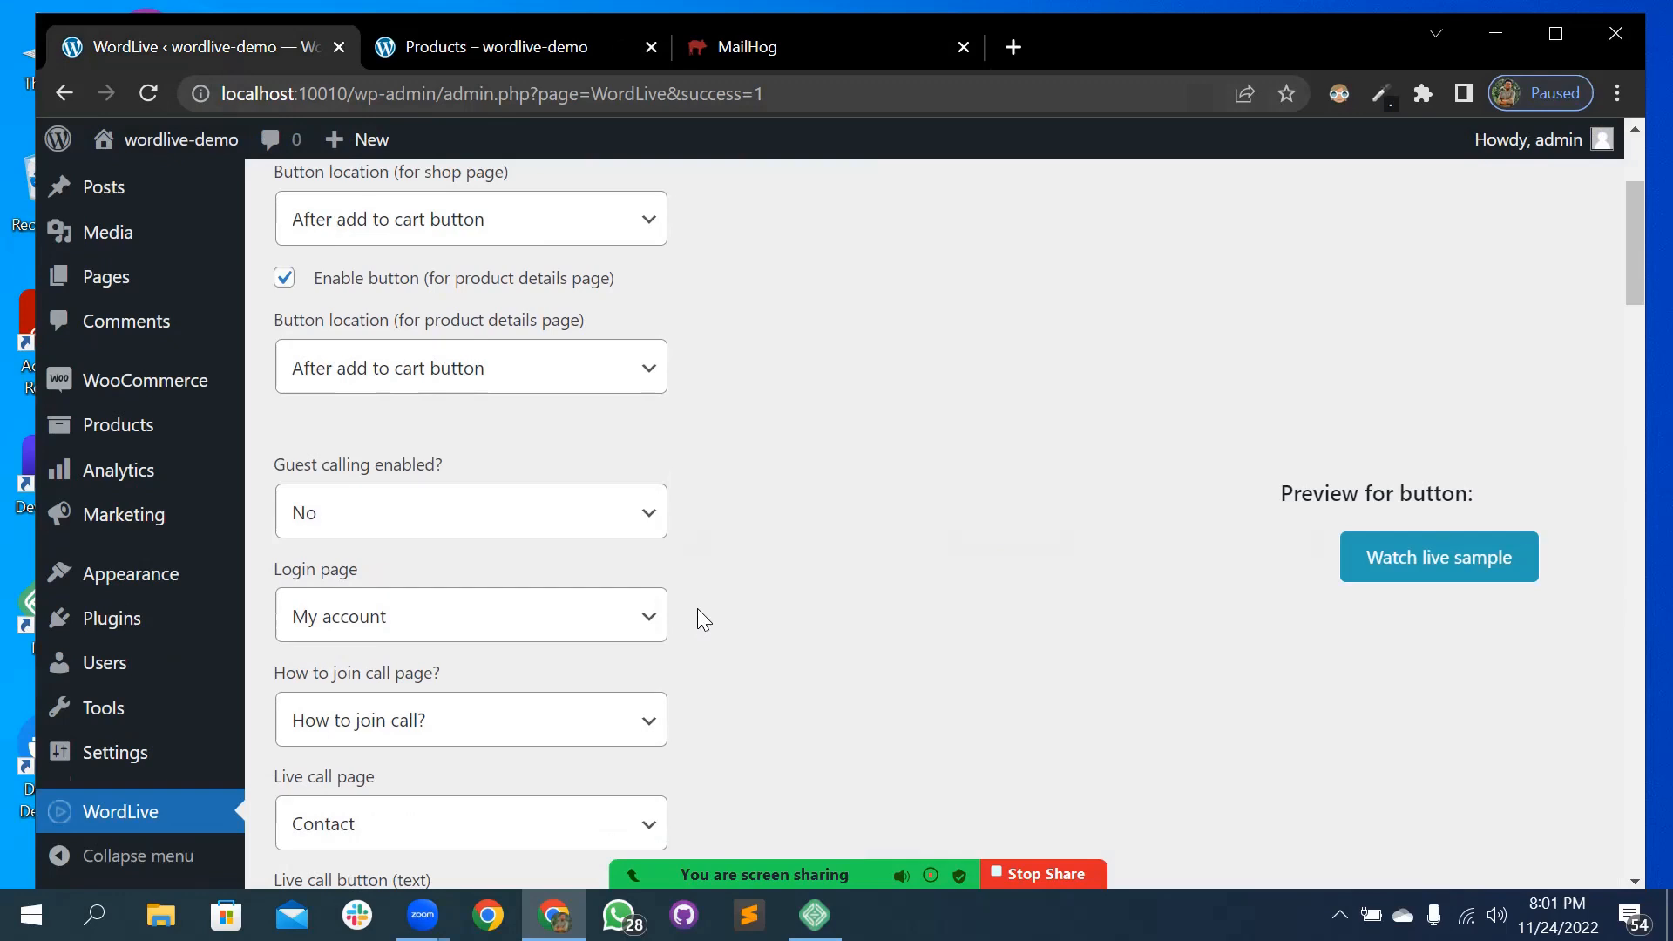
{"action": "left_click", "coordinate": [398, 573]}
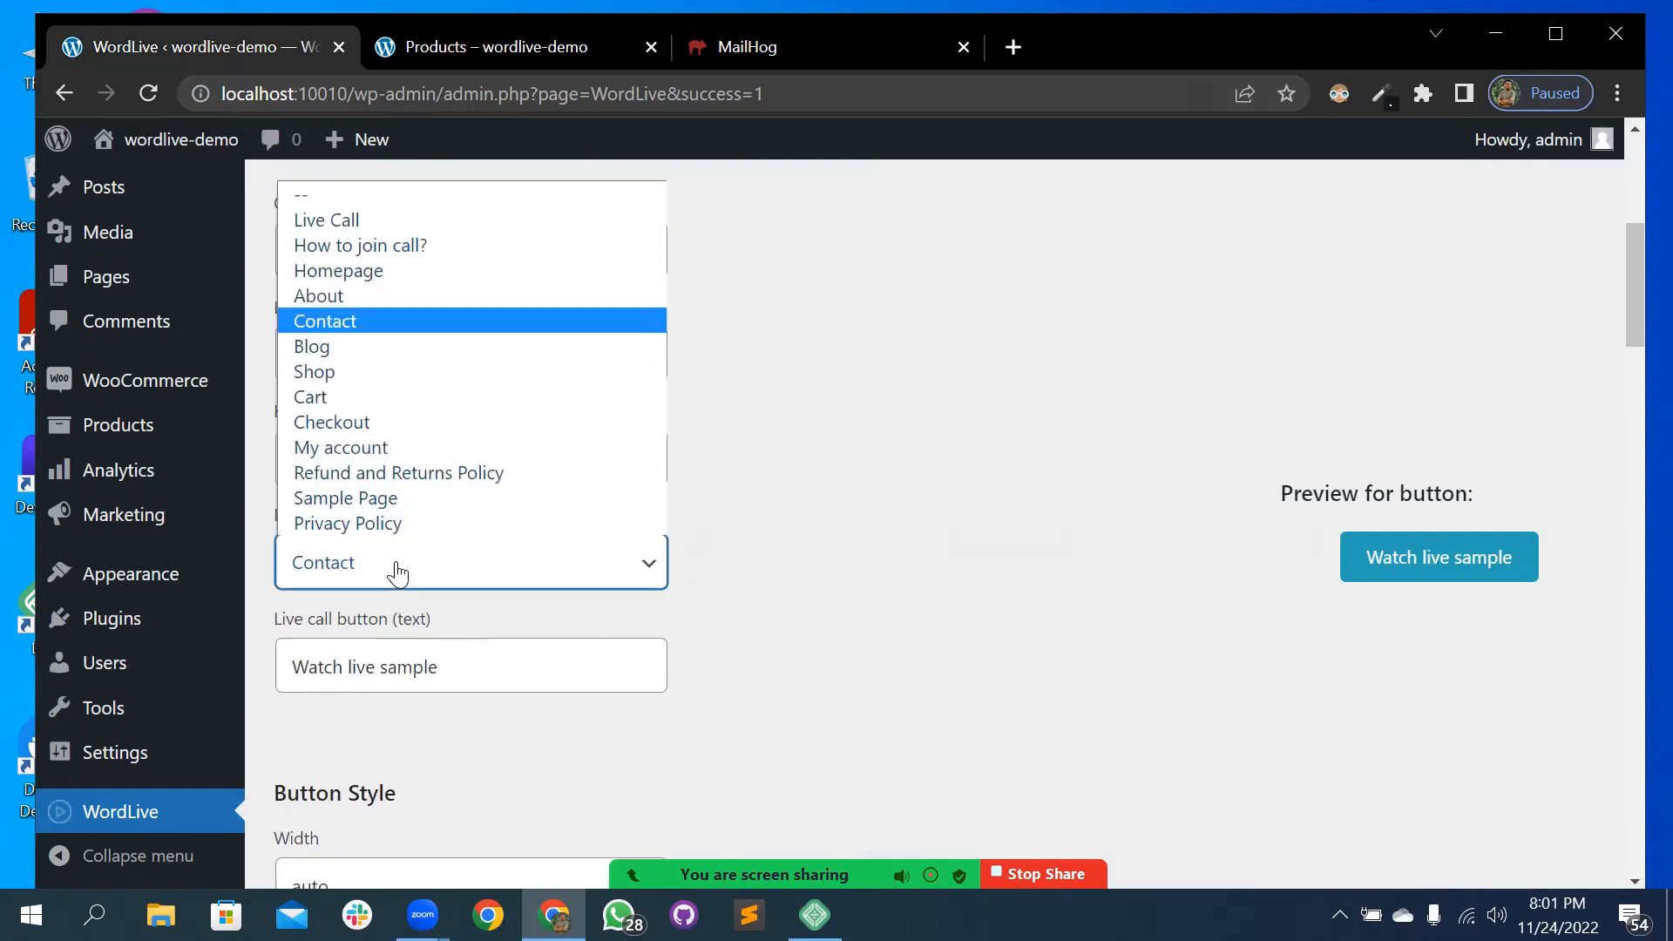
{"action": "left_click", "coordinate": [305, 221]}
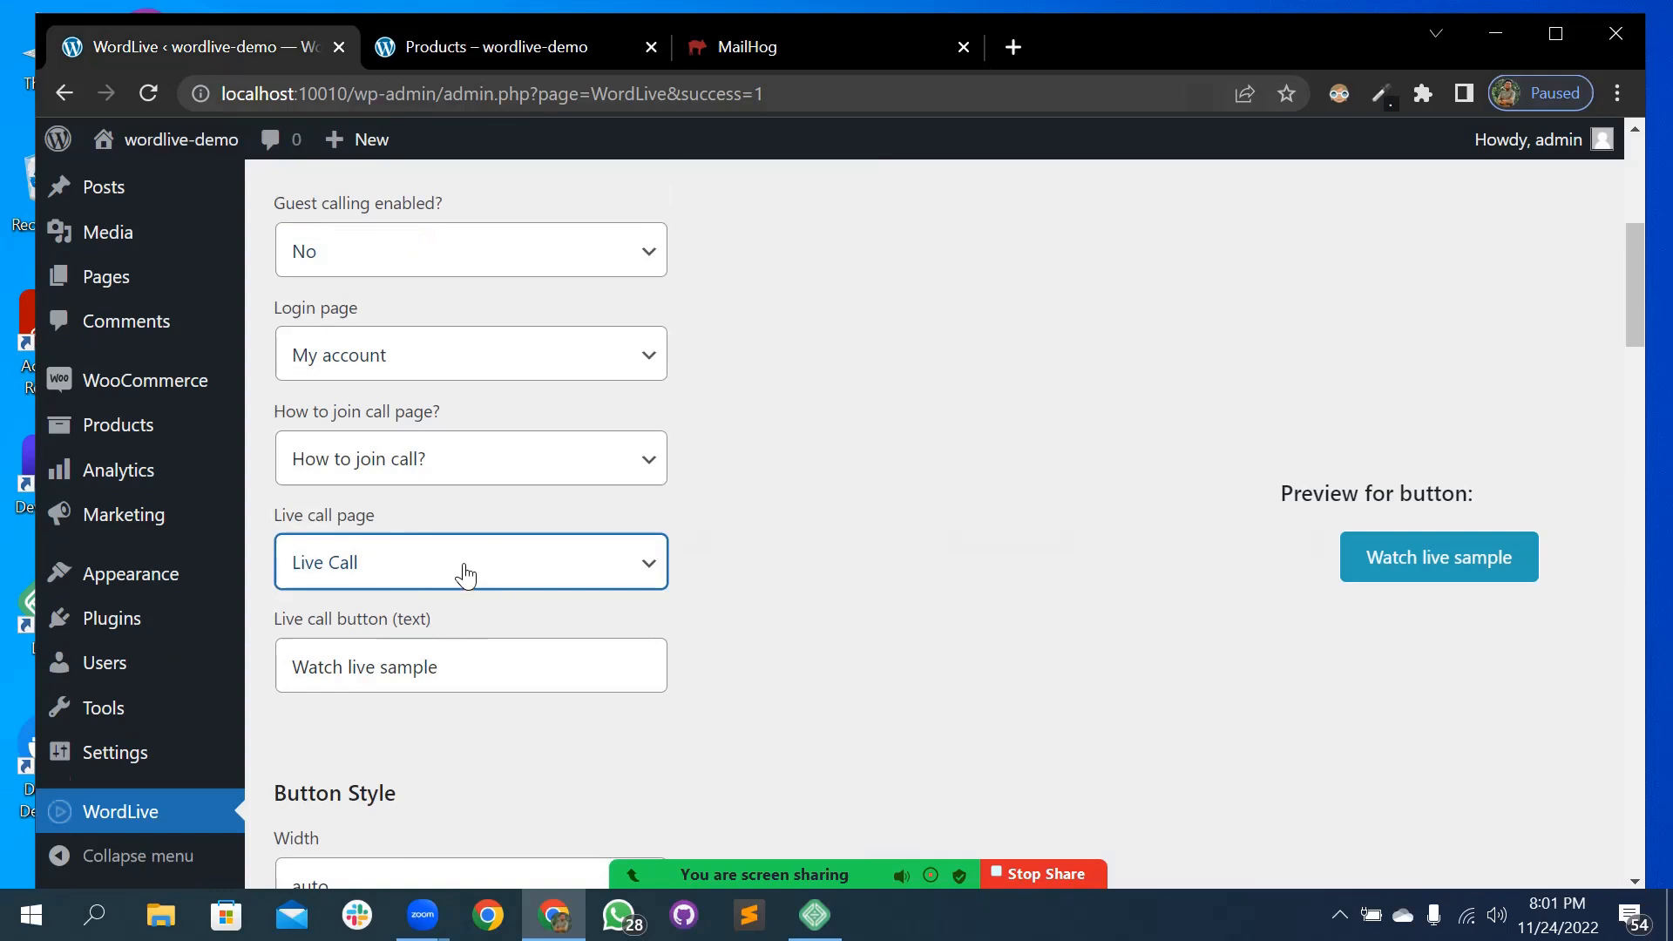
- Compare the live call button label on the shop page with its text setting in the WordLive settings
{"action": "scroll", "coordinate": [482, 615], "scroll_direction": "down", "scroll_amount": 2}
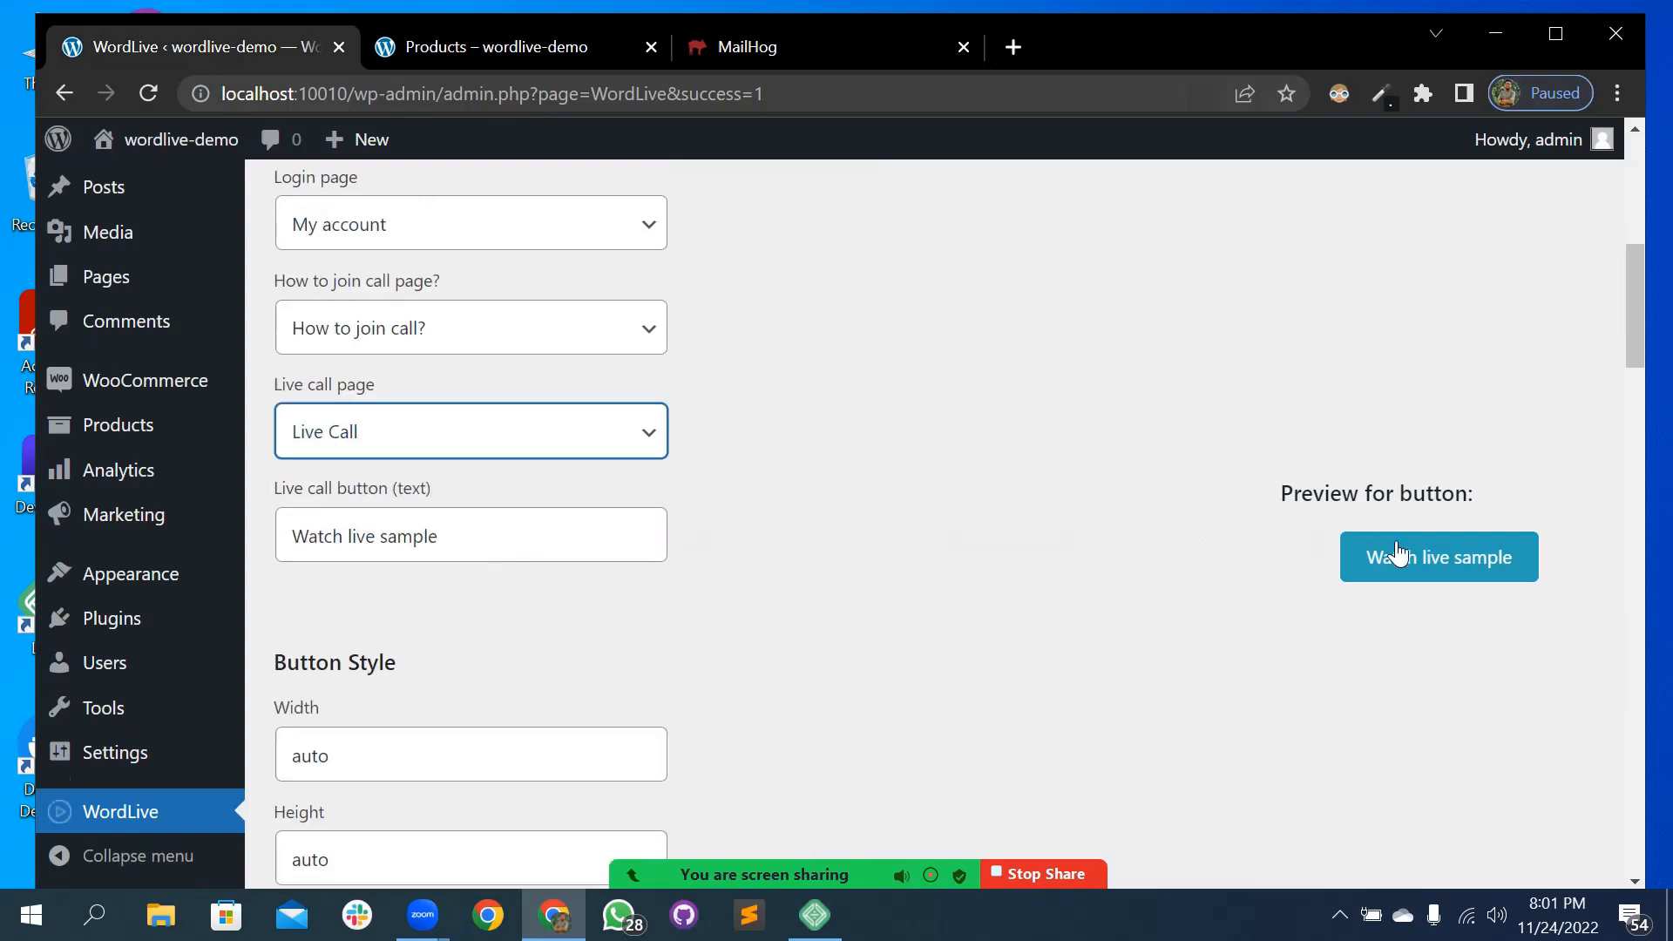
{"action": "left_click", "coordinate": [522, 47]}
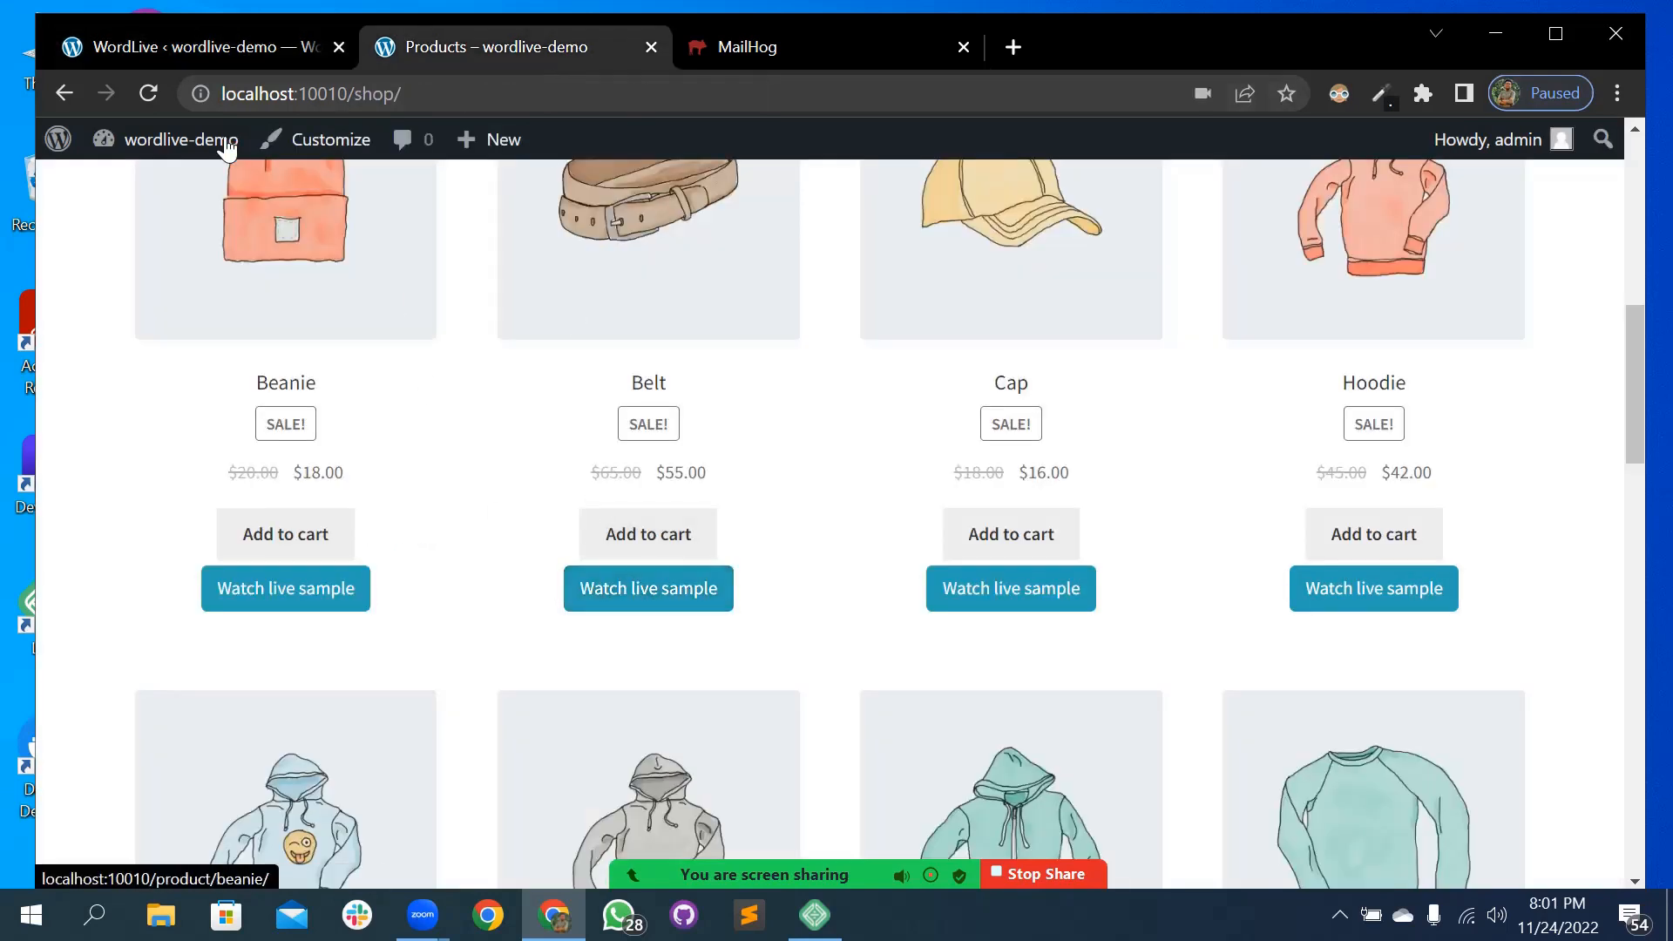
{"action": "left_click", "coordinate": [222, 56]}
- Replace the live call button text with "Live call"
{"action": "left_click_drag", "start_coordinate": [488, 529], "coordinate": [155, 528]}
{"action": "left_click", "coordinate": [540, 529]}
{"action": "left_click_drag", "start_coordinate": [442, 534], "coordinate": [300, 519]}
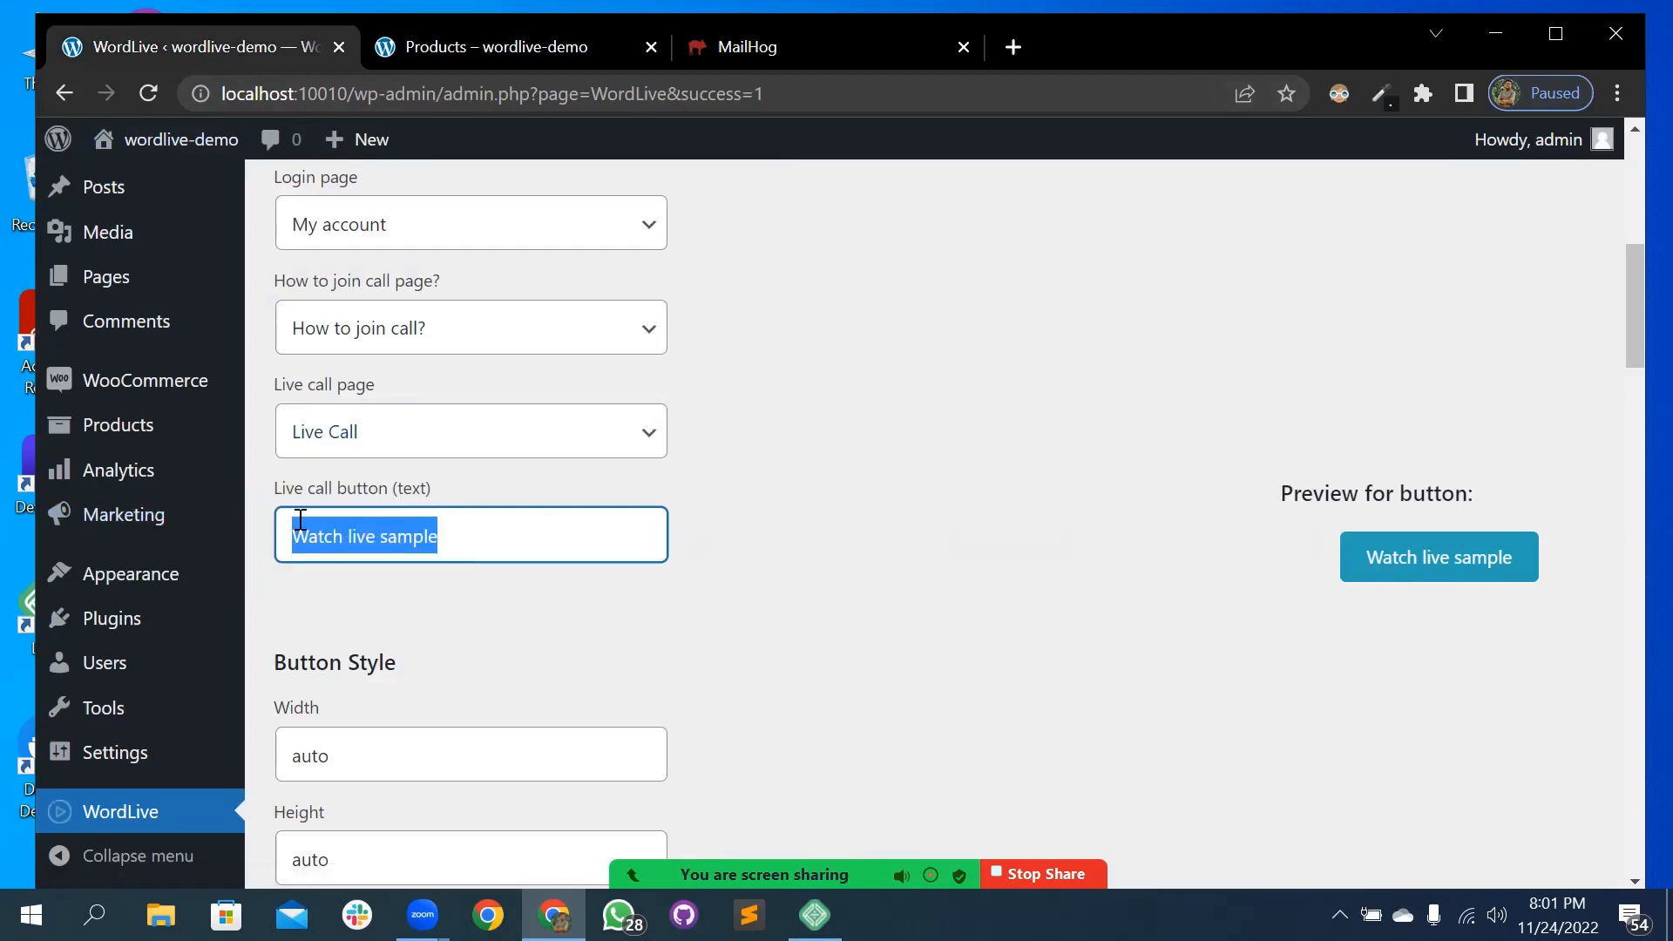
{"action": "type", "text": "W"}
{"action": "key", "text": "BackSpace"}
{"action": "key", "text": "BackSpace"}
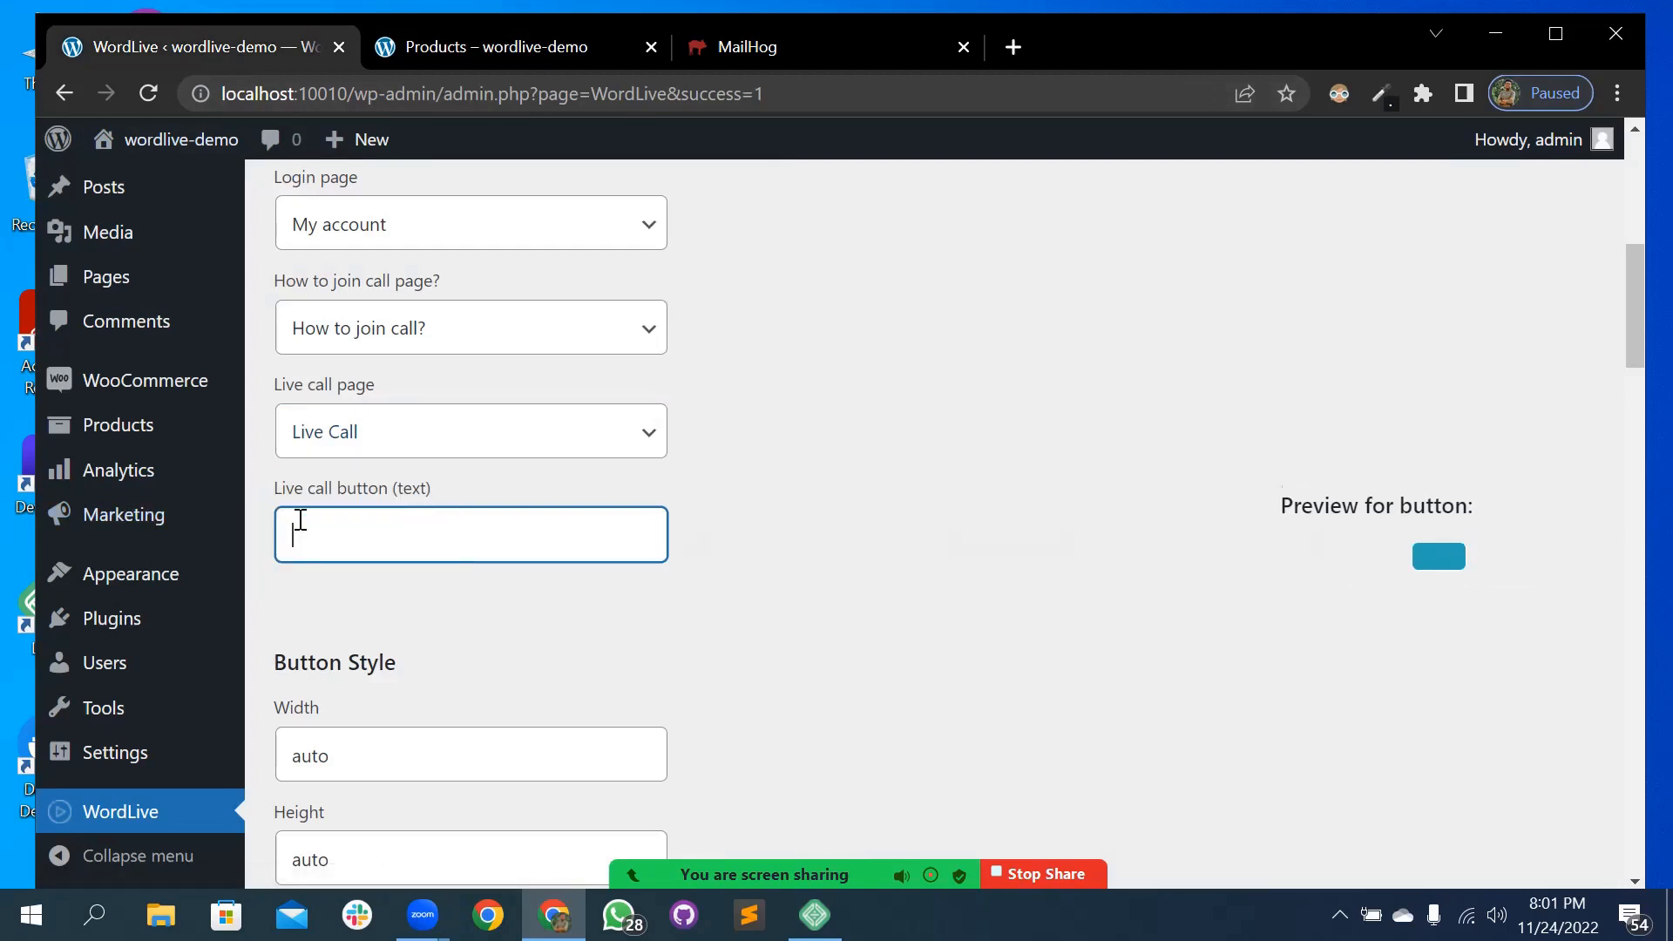
{"action": "type", "text": "Live"}
{"action": "key", "text": "BackSpace"}
{"action": "key", "text": "BackSpace"}
{"action": "key", "text": "BackSpace"}
{"action": "key", "text": "BackSpace"}
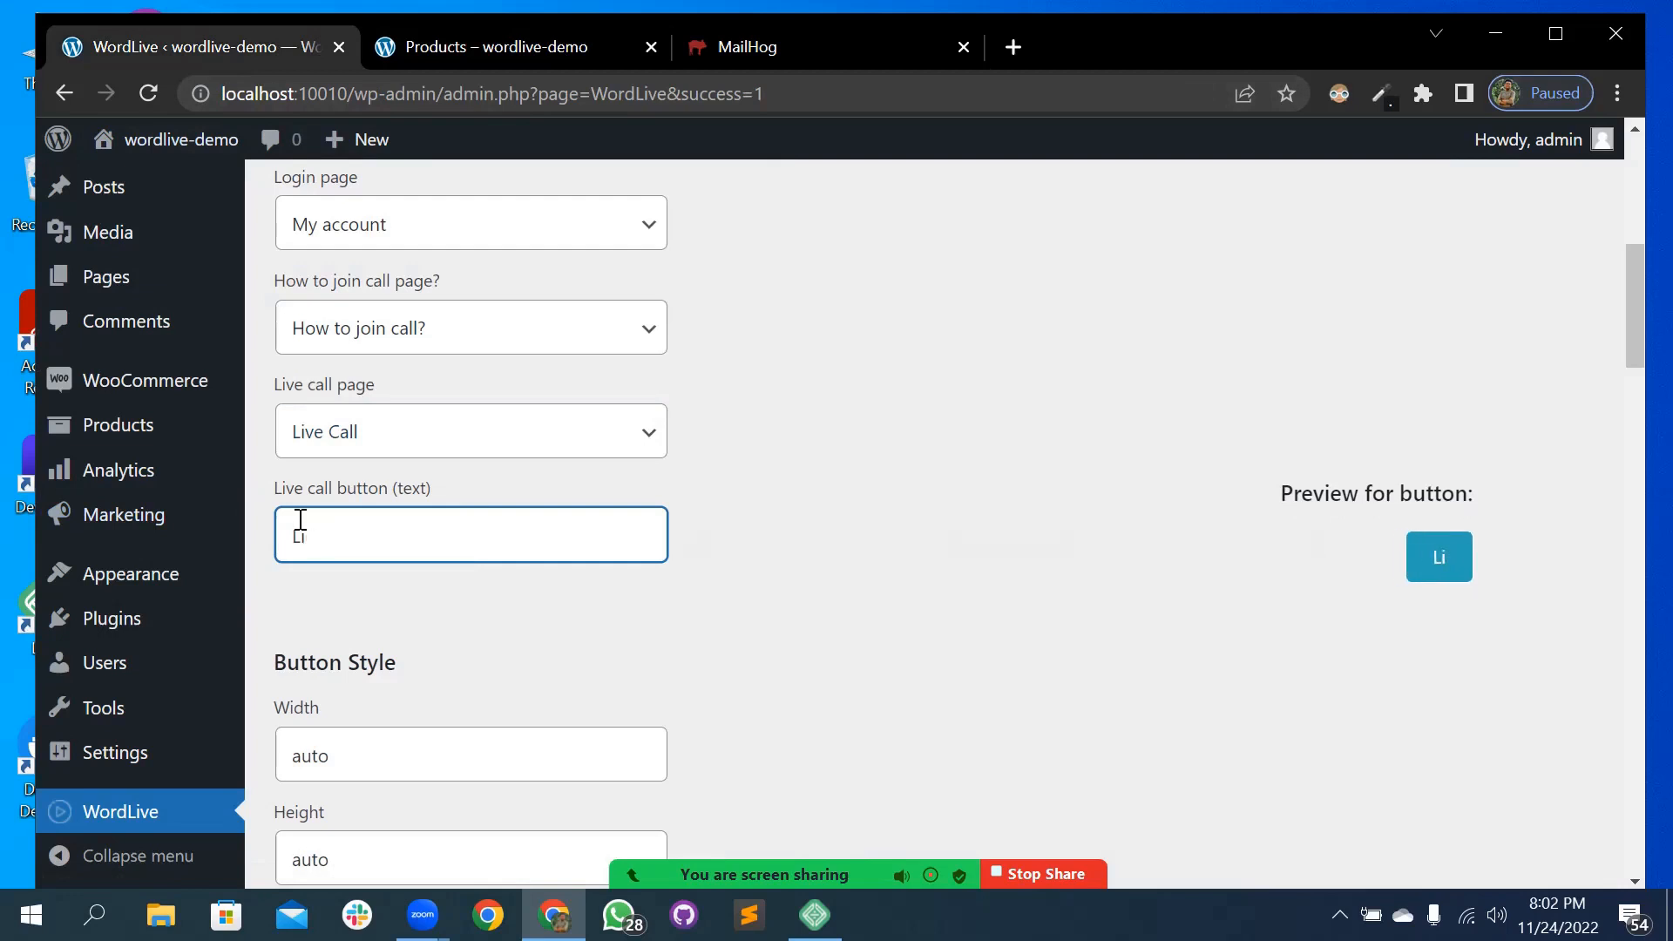
{"action": "type", "text": "Initiat"}
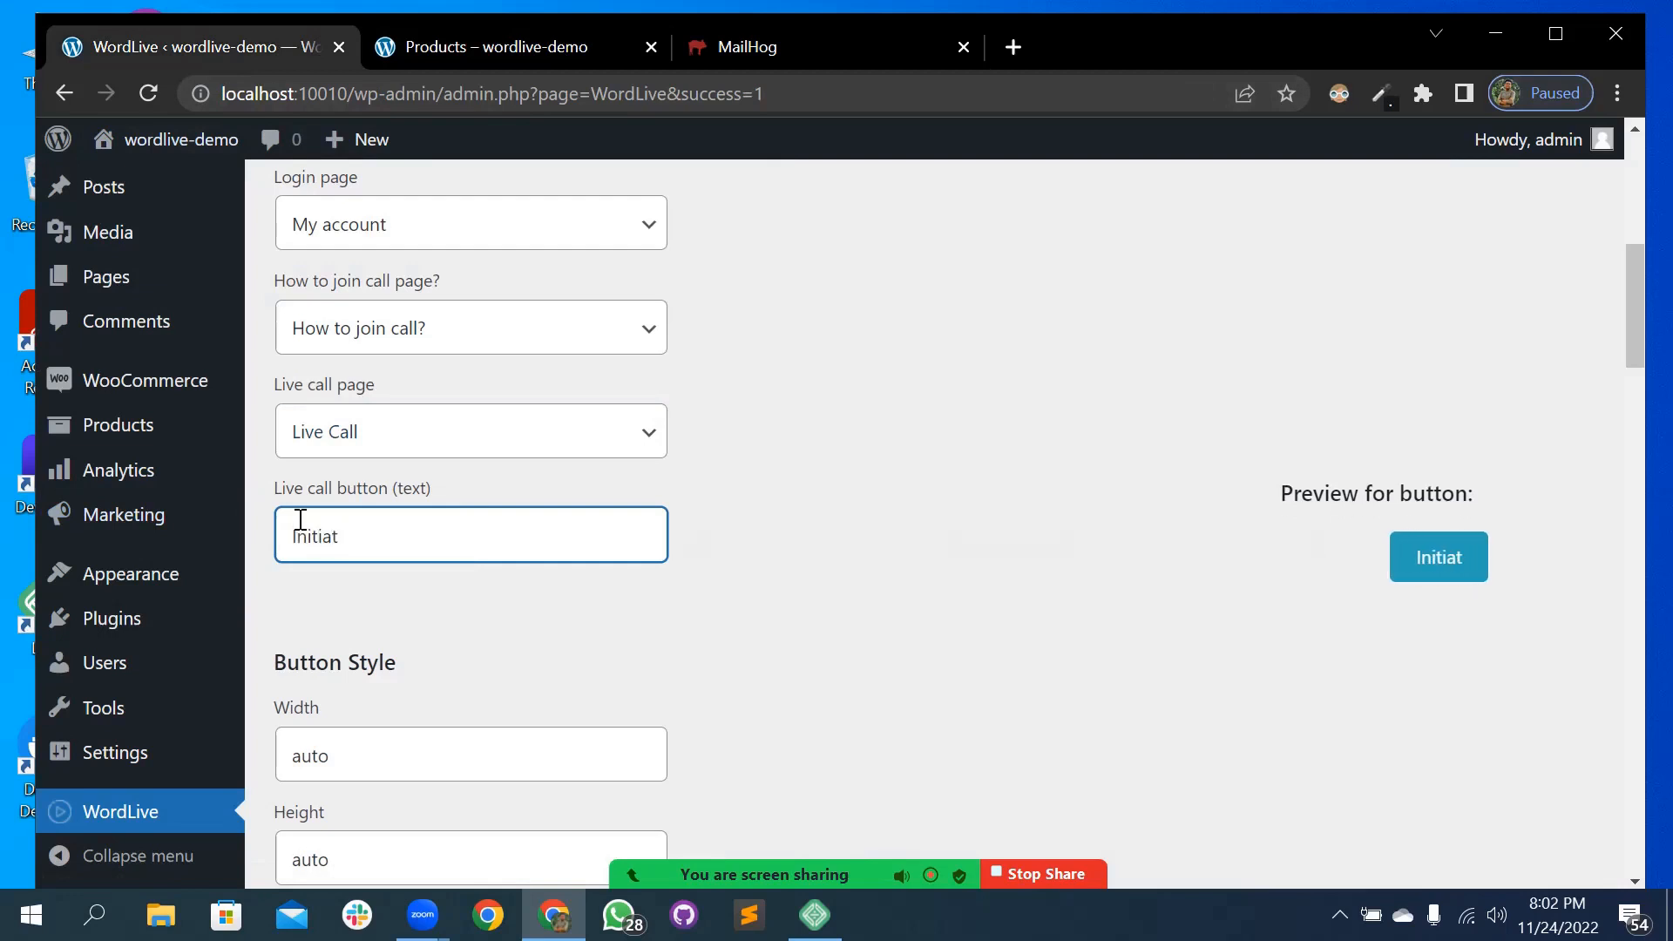
{"action": "key", "text": "ctrl+a"}
{"action": "type", "text": "L"}
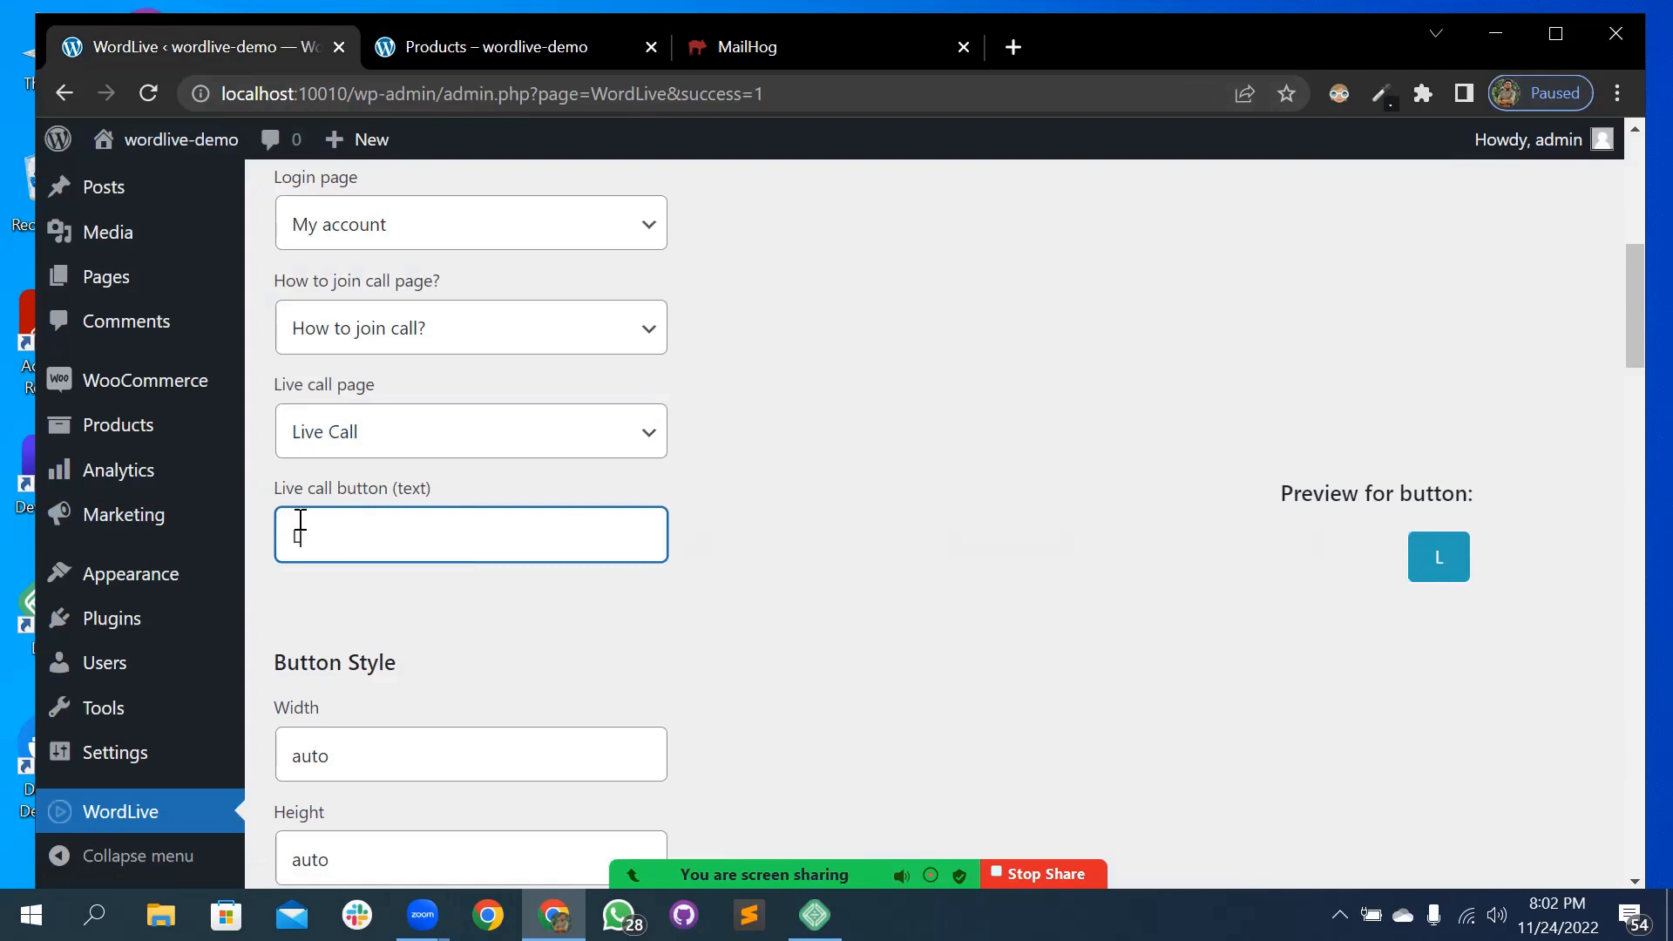
{"action": "type", "text": "ive call"}
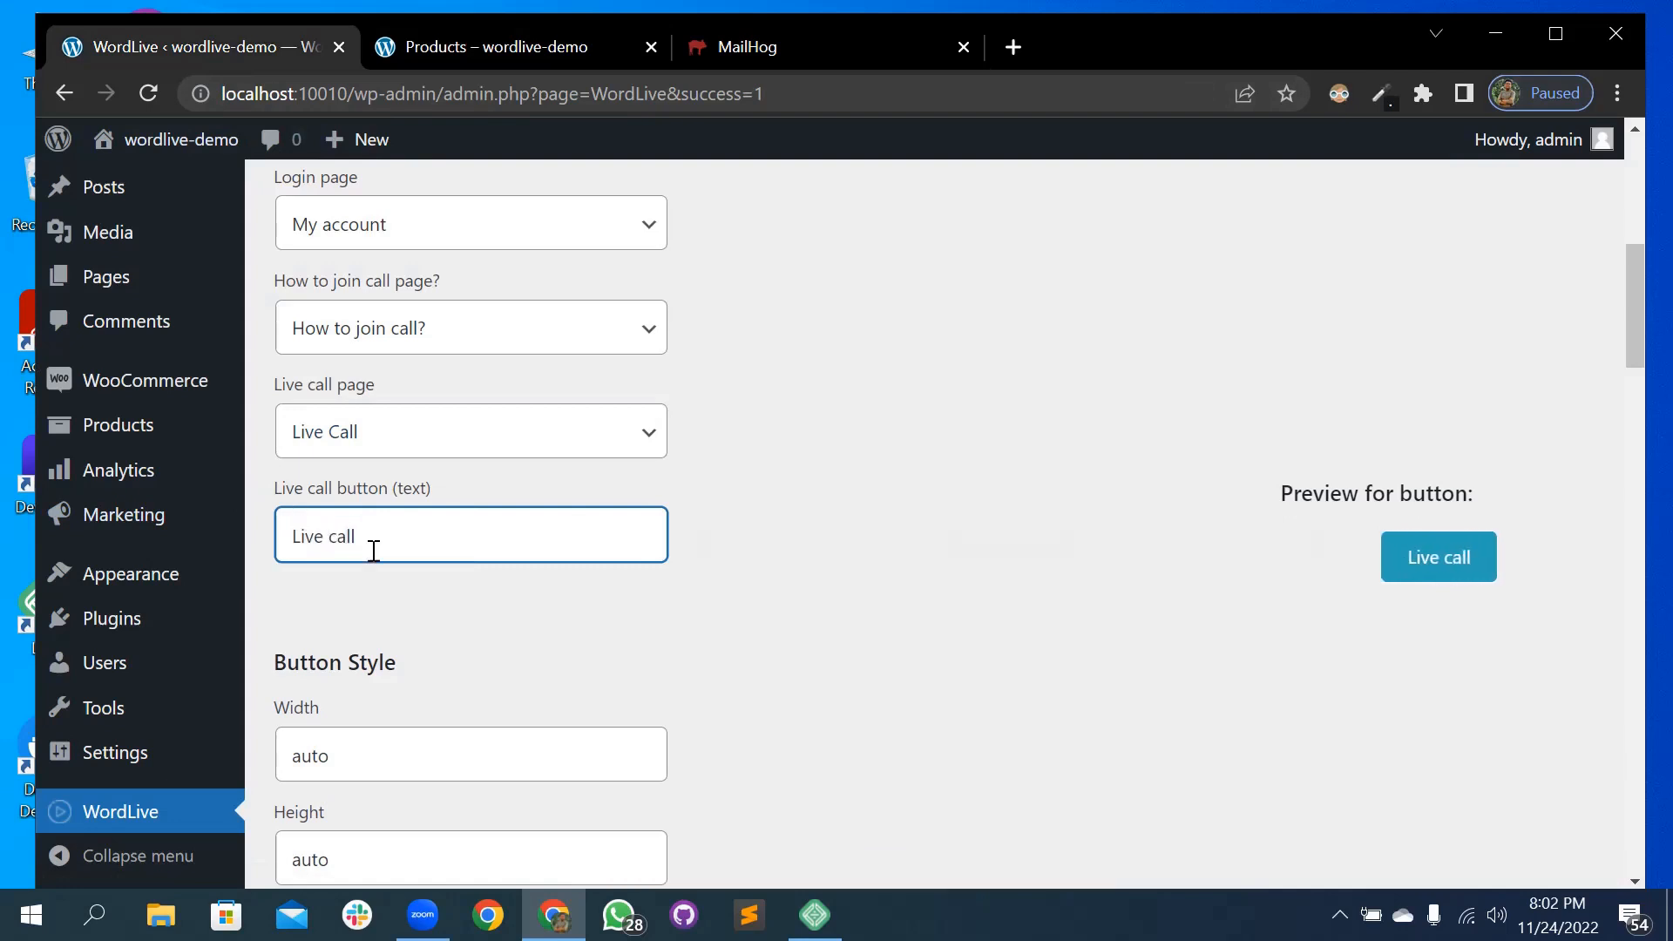
{"action": "left_click", "coordinate": [718, 563]}
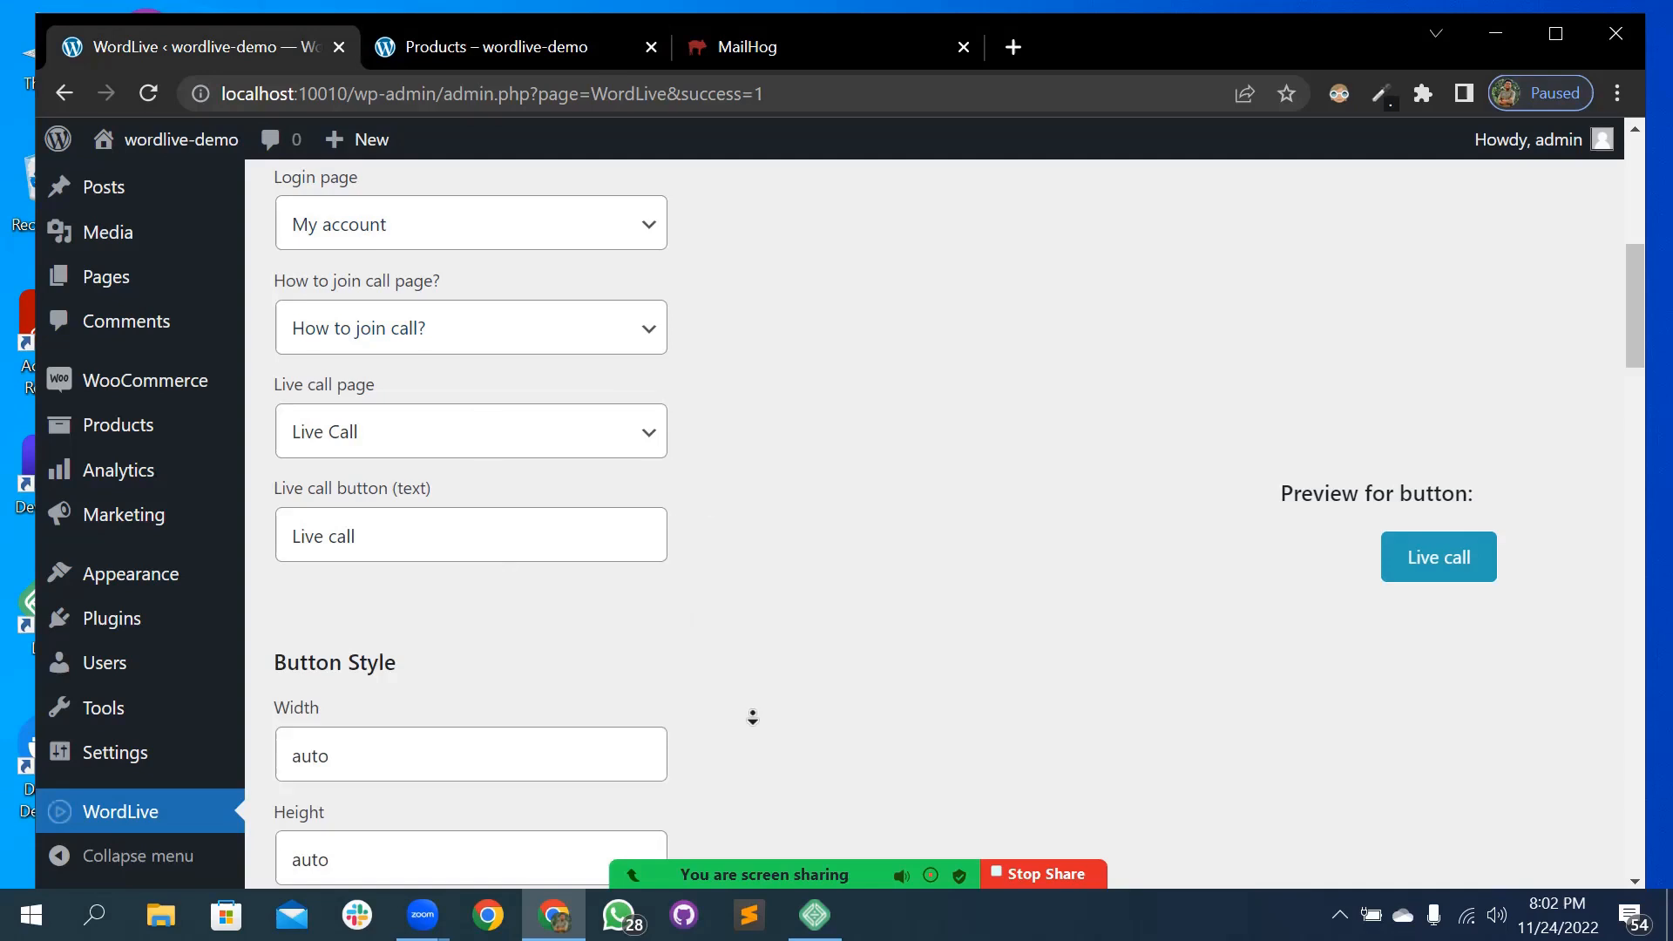
- Save the WordLive settings and reload the shop page to check the product buttons' label
{"action": "scroll", "coordinate": [750, 717], "scroll_direction": "down", "scroll_amount": 3}
{"action": "scroll", "coordinate": [504, 758], "scroll_direction": "down", "scroll_amount": 10}
{"action": "left_click", "coordinate": [348, 770]}
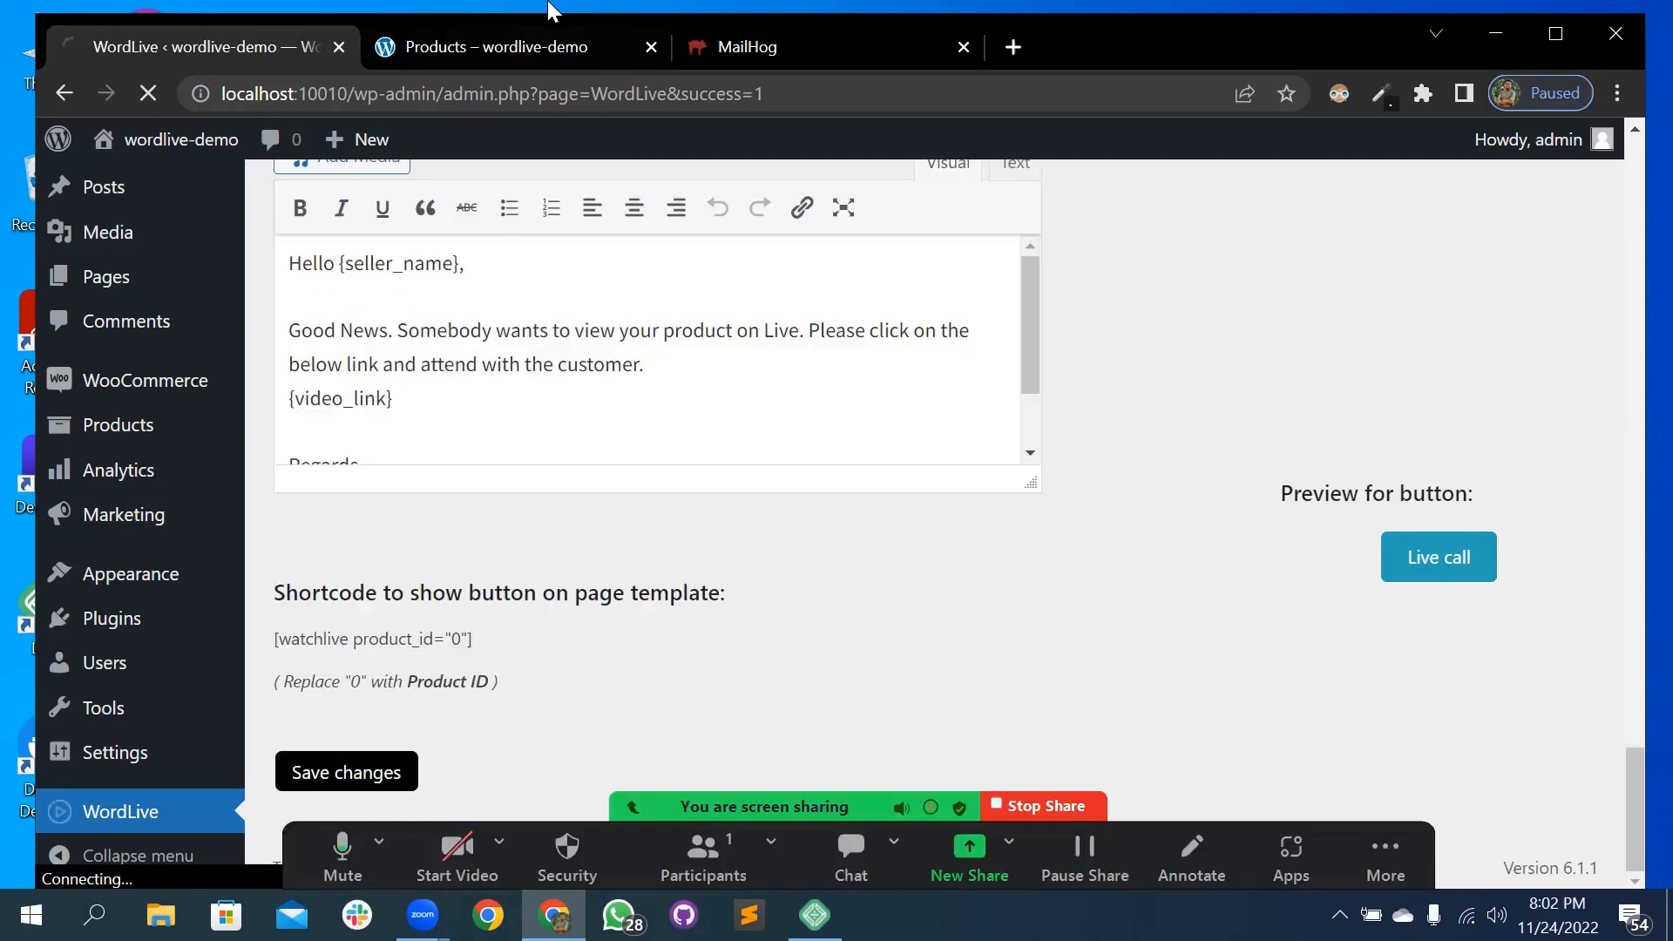
{"action": "left_click", "coordinate": [488, 46]}
{"action": "left_click", "coordinate": [149, 95]}
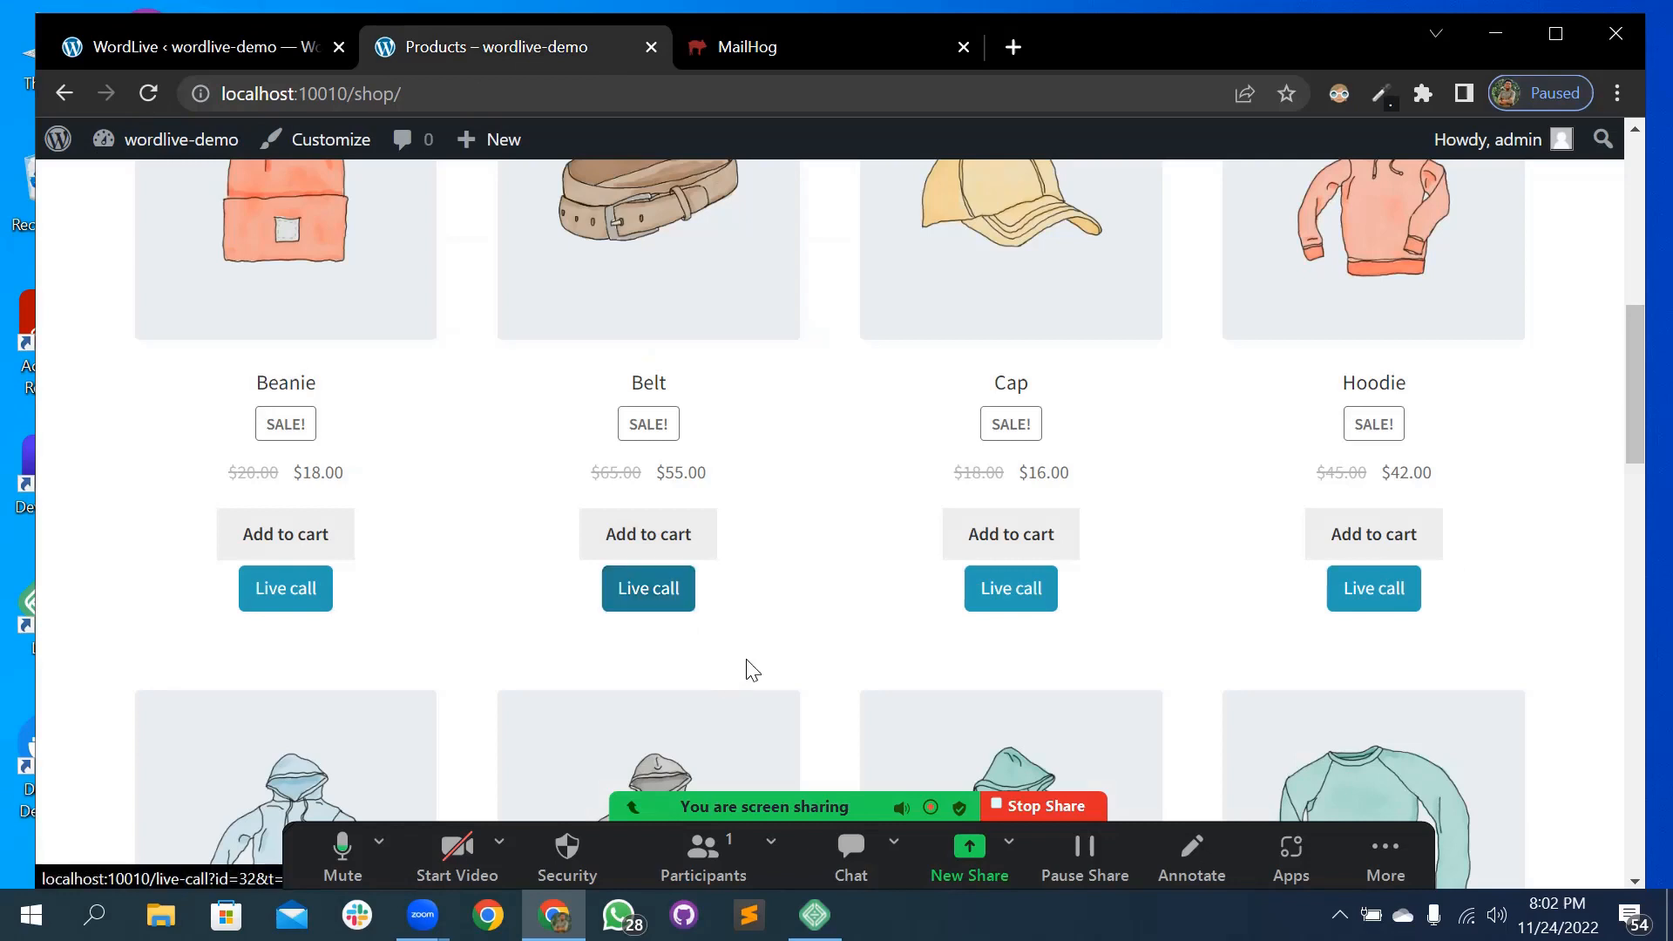
- Return to the WordLive settings and look over the Width and Height values under Button Style
{"action": "left_click", "coordinate": [233, 40]}
{"action": "scroll", "coordinate": [598, 785], "scroll_direction": "down", "scroll_amount": 6}
{"action": "scroll", "coordinate": [600, 757], "scroll_direction": "down", "scroll_amount": 3}
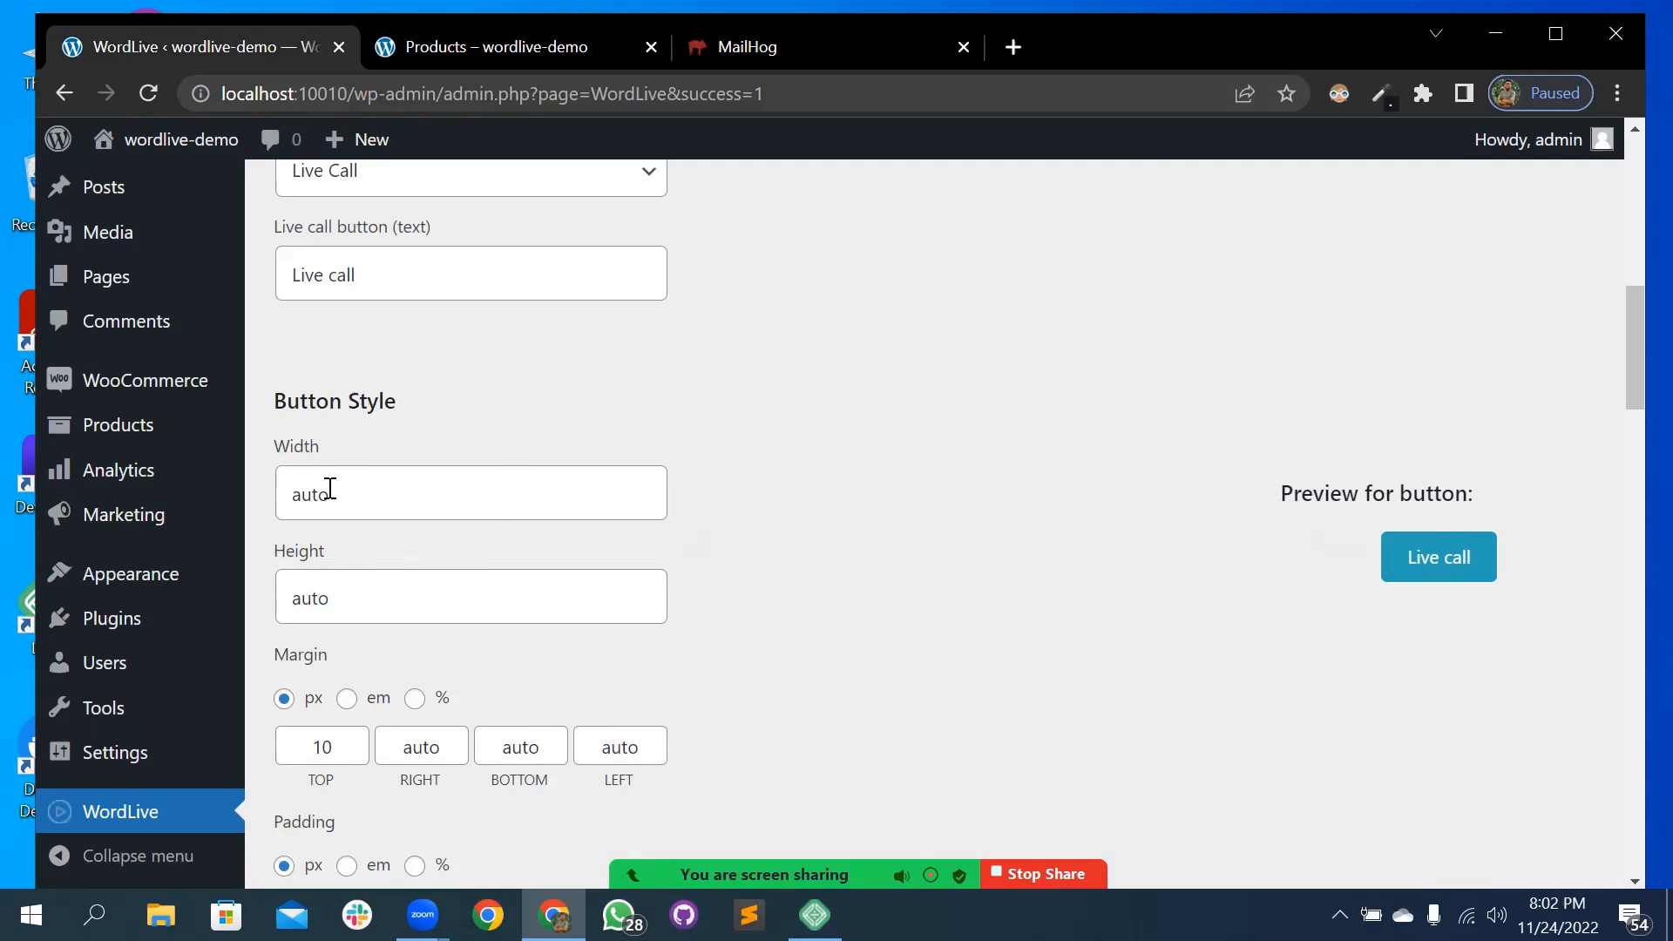
{"action": "left_click_drag", "start_coordinate": [336, 492], "coordinate": [279, 494]}
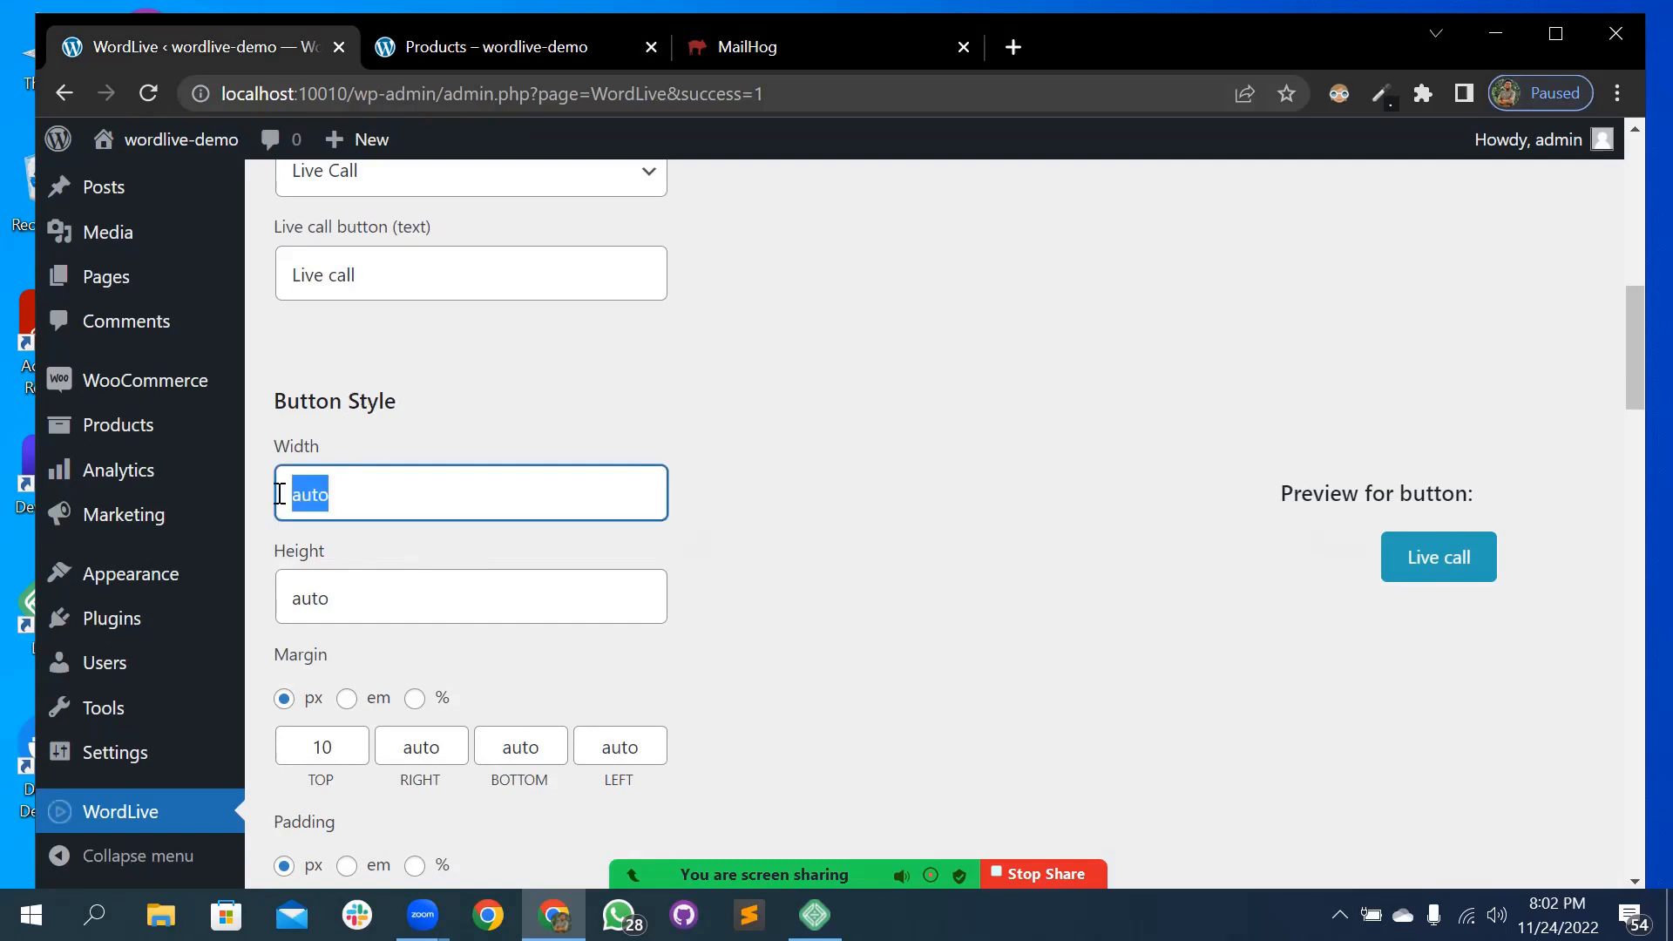
{"action": "left_click_drag", "start_coordinate": [342, 601], "coordinate": [118, 617]}
{"action": "left_click", "coordinate": [736, 586]}
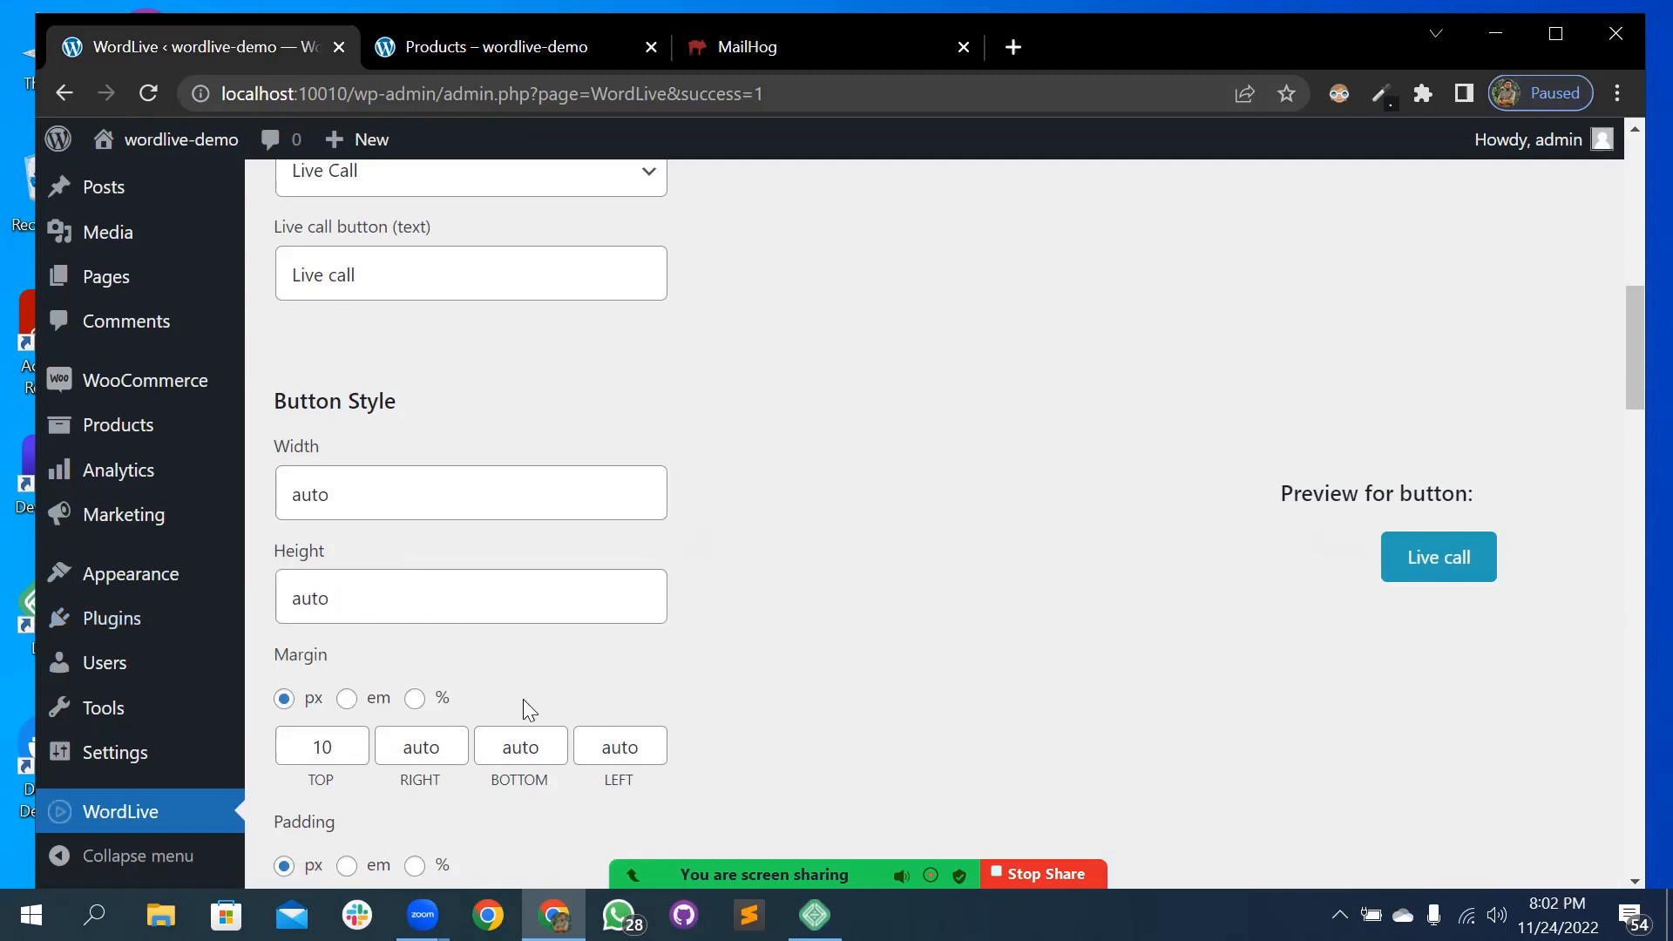
- Try a top margin of 199 px on the button and set it back to 10 px
{"action": "scroll", "coordinate": [523, 698], "scroll_direction": "down", "scroll_amount": 3}
{"action": "left_click_drag", "start_coordinate": [335, 350], "coordinate": [293, 352]}
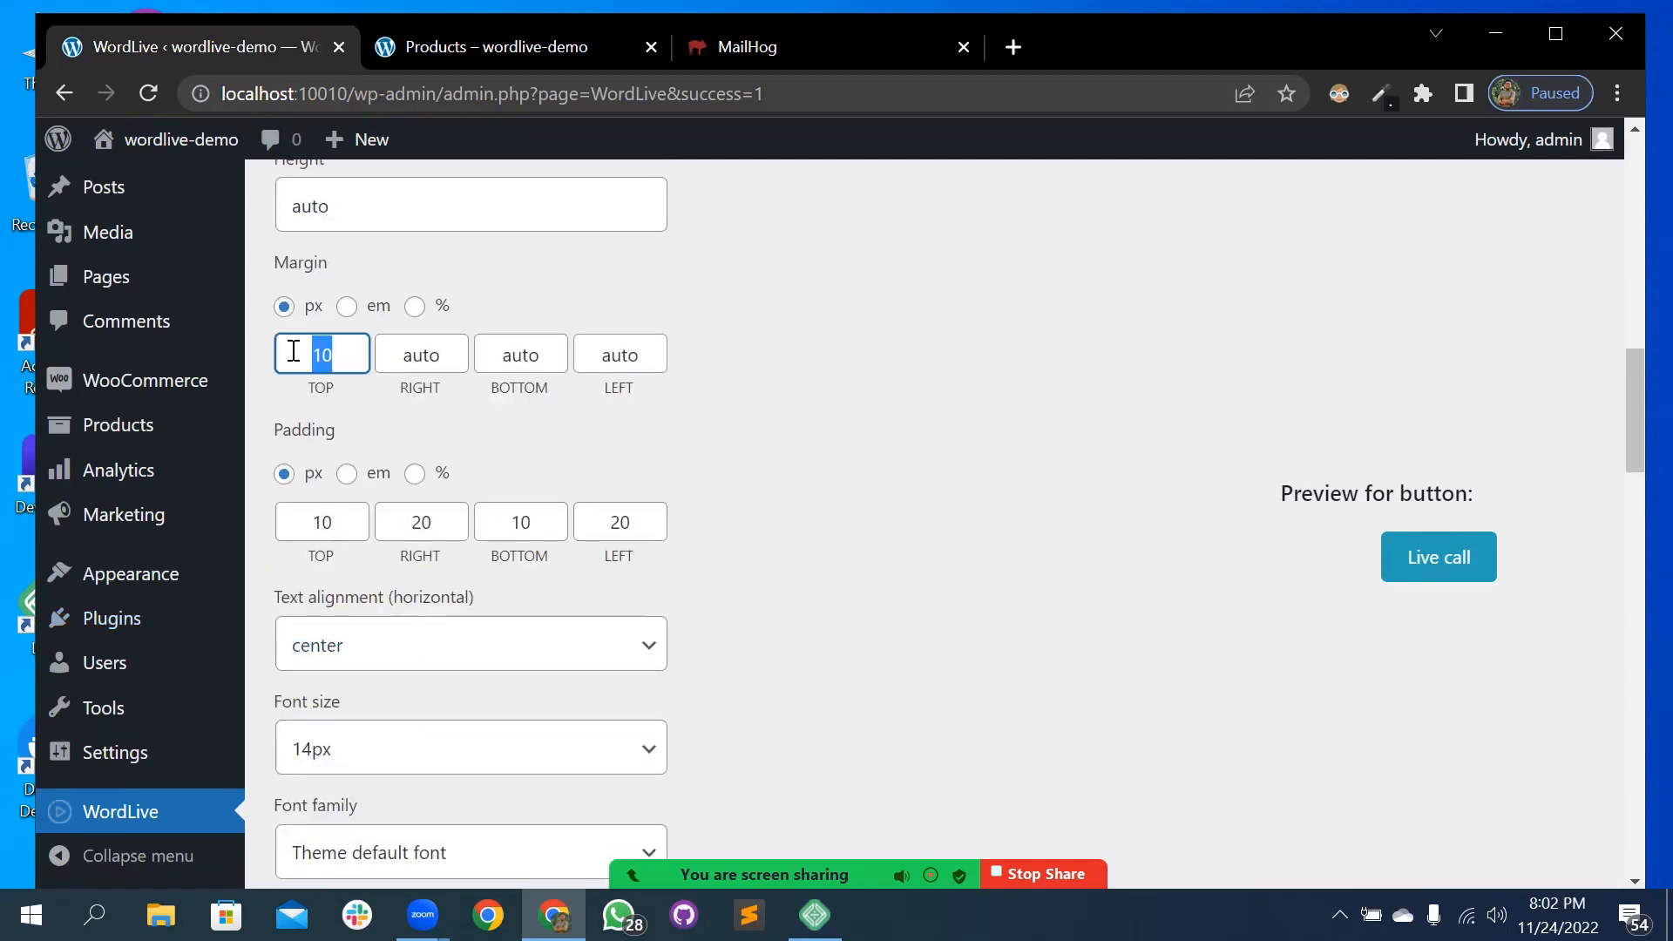
{"action": "type", "text": "199"}
{"action": "key", "text": "ctrl+a"}
{"action": "type", "text": "10"}
- Try a top padding of 199 px, check the button preview, and set the padding back to 10 px
{"action": "left_click", "coordinate": [336, 522]}
{"action": "left_click_drag", "start_coordinate": [346, 527], "coordinate": [253, 530]}
{"action": "type", "text": "9"}
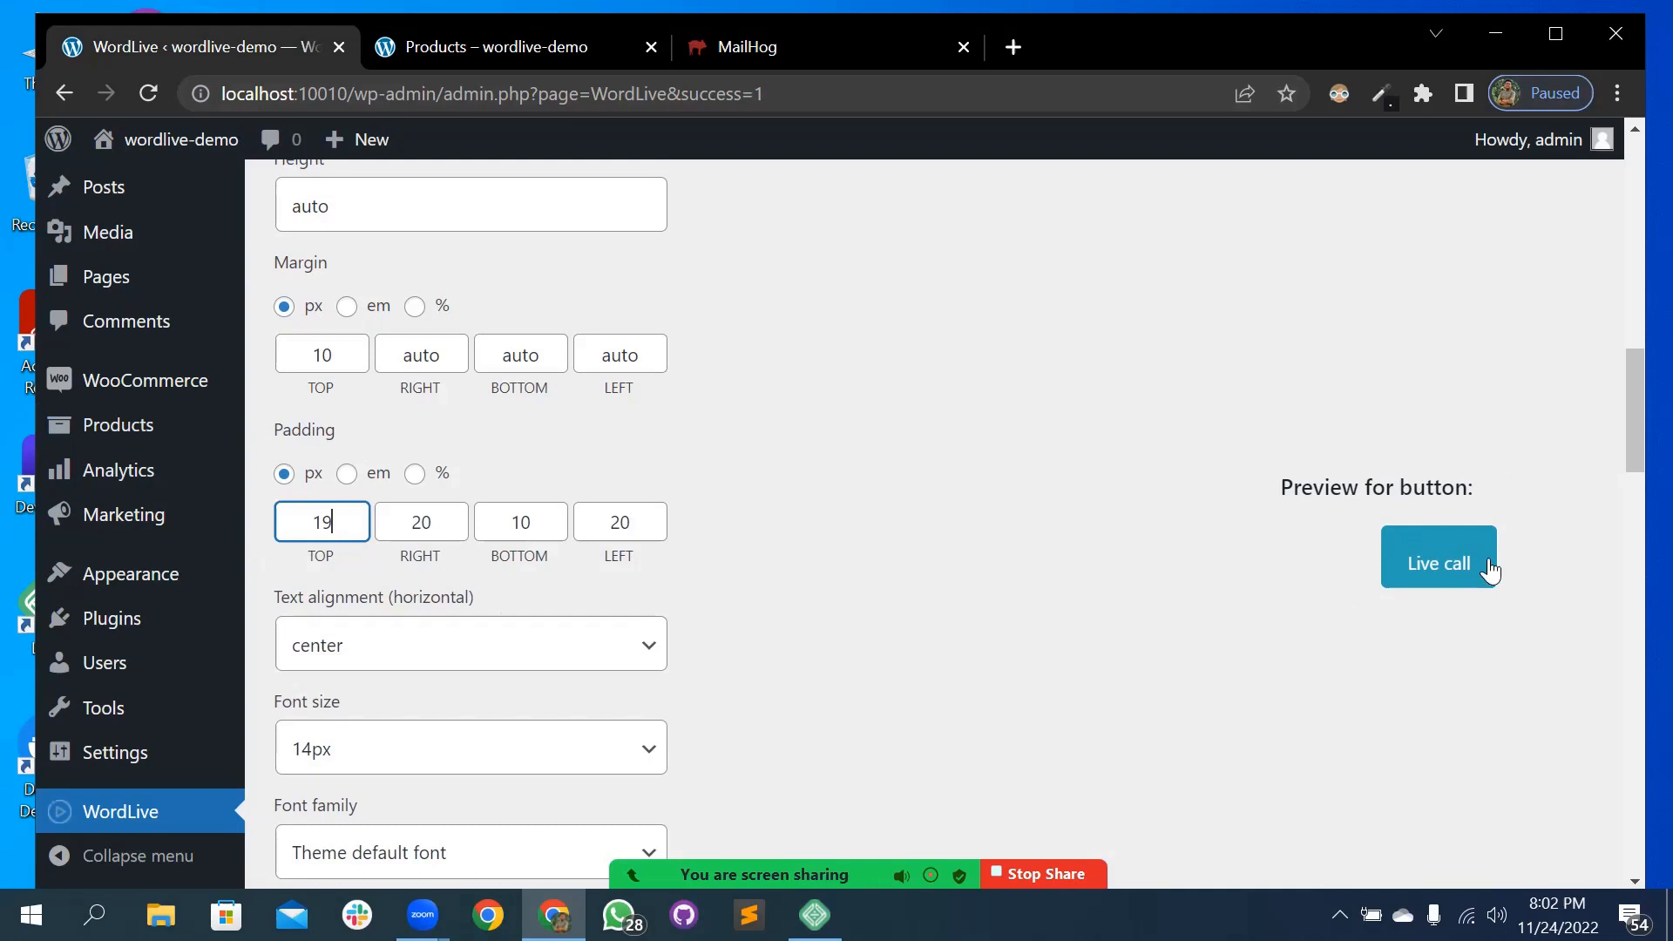
{"action": "type", "text": "9"}
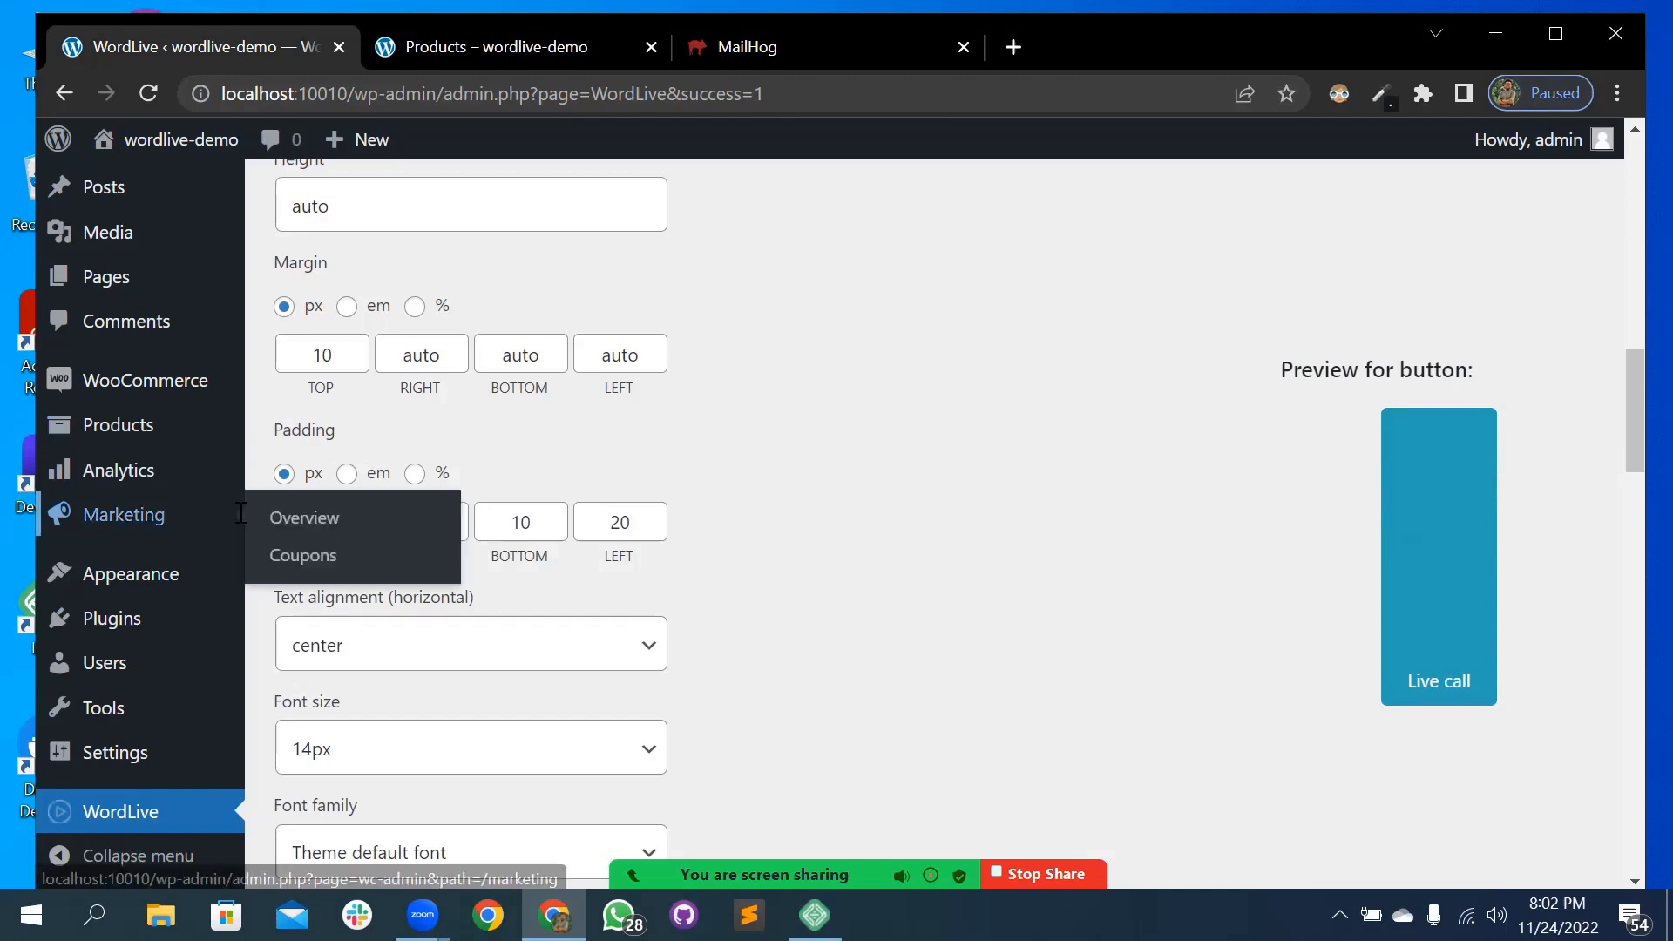
{"action": "left_click_drag", "start_coordinate": [353, 531], "coordinate": [295, 531]}
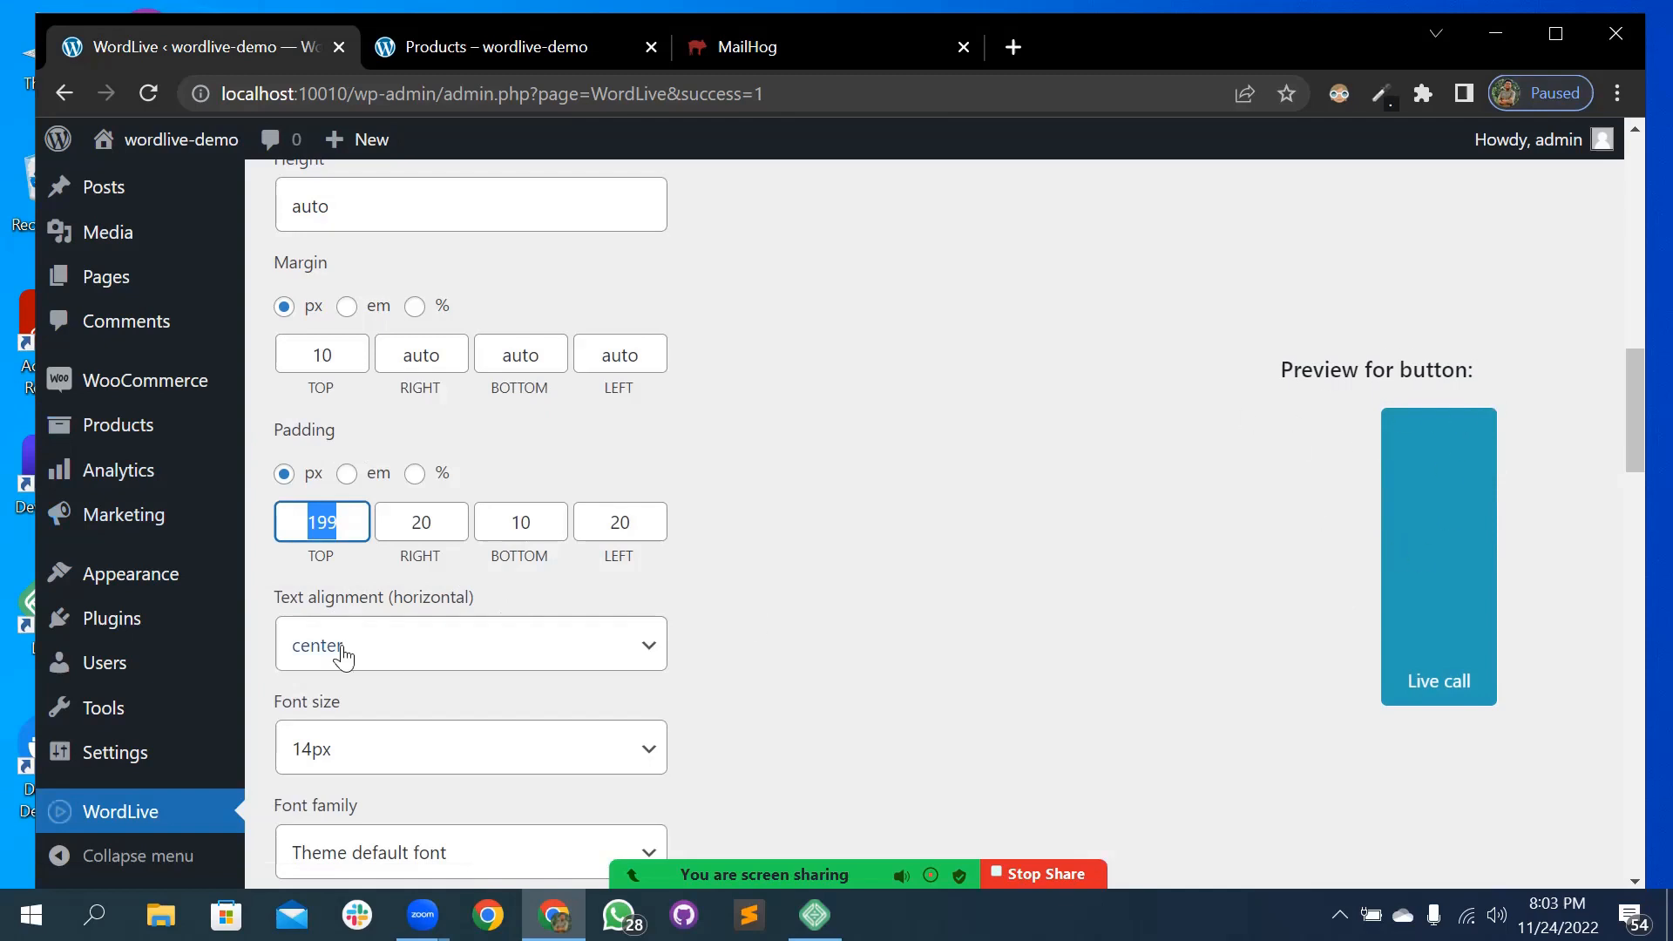
{"action": "type", "text": "10"}
- Preview the button at font sizes 18px and 38px, and set the font size back to 14px
{"action": "scroll", "coordinate": [649, 732], "scroll_direction": "down", "scroll_amount": 1}
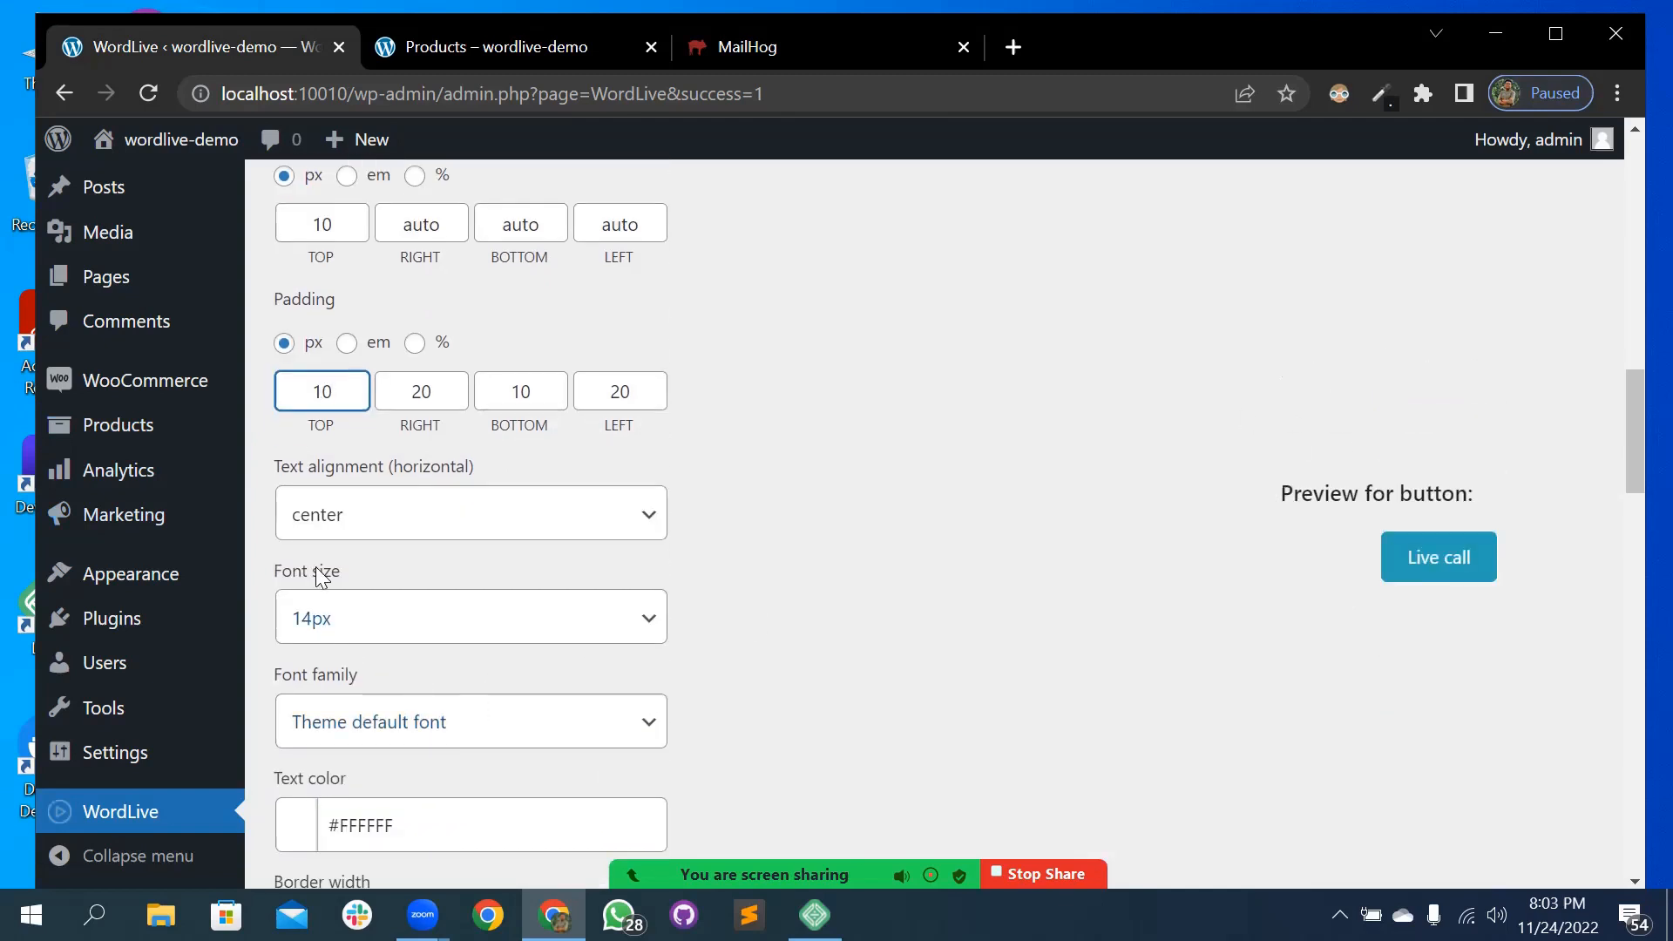
{"action": "scroll", "coordinate": [384, 478], "scroll_direction": "down", "scroll_amount": 2}
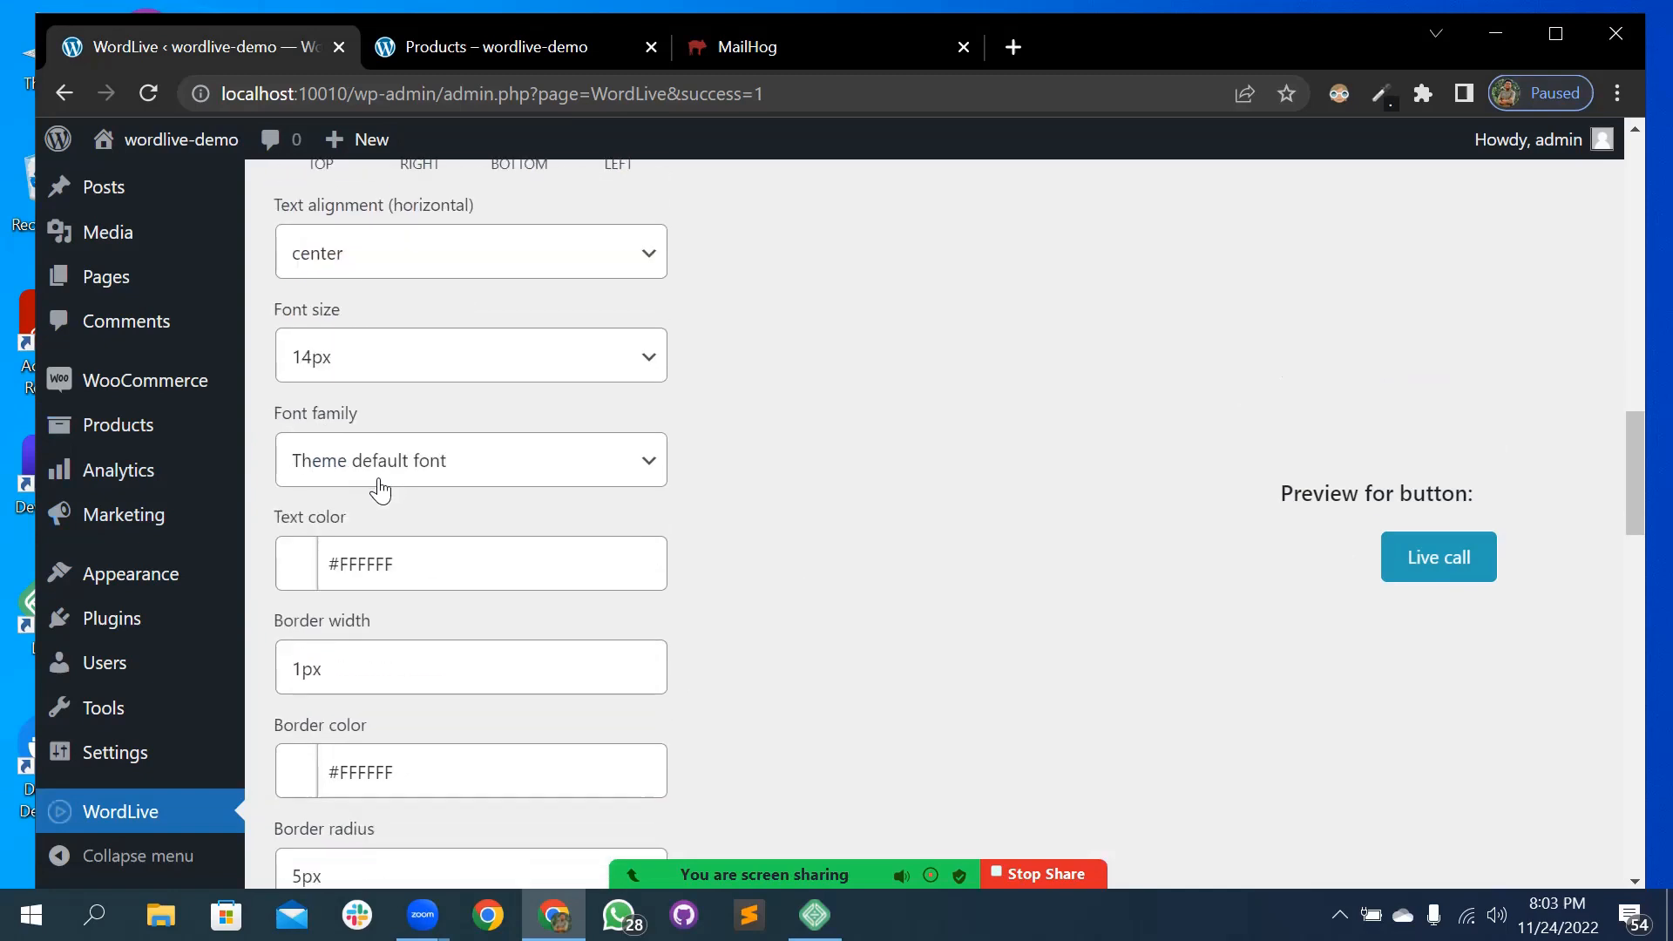
{"action": "left_click", "coordinate": [379, 374]}
{"action": "left_click", "coordinate": [328, 521]}
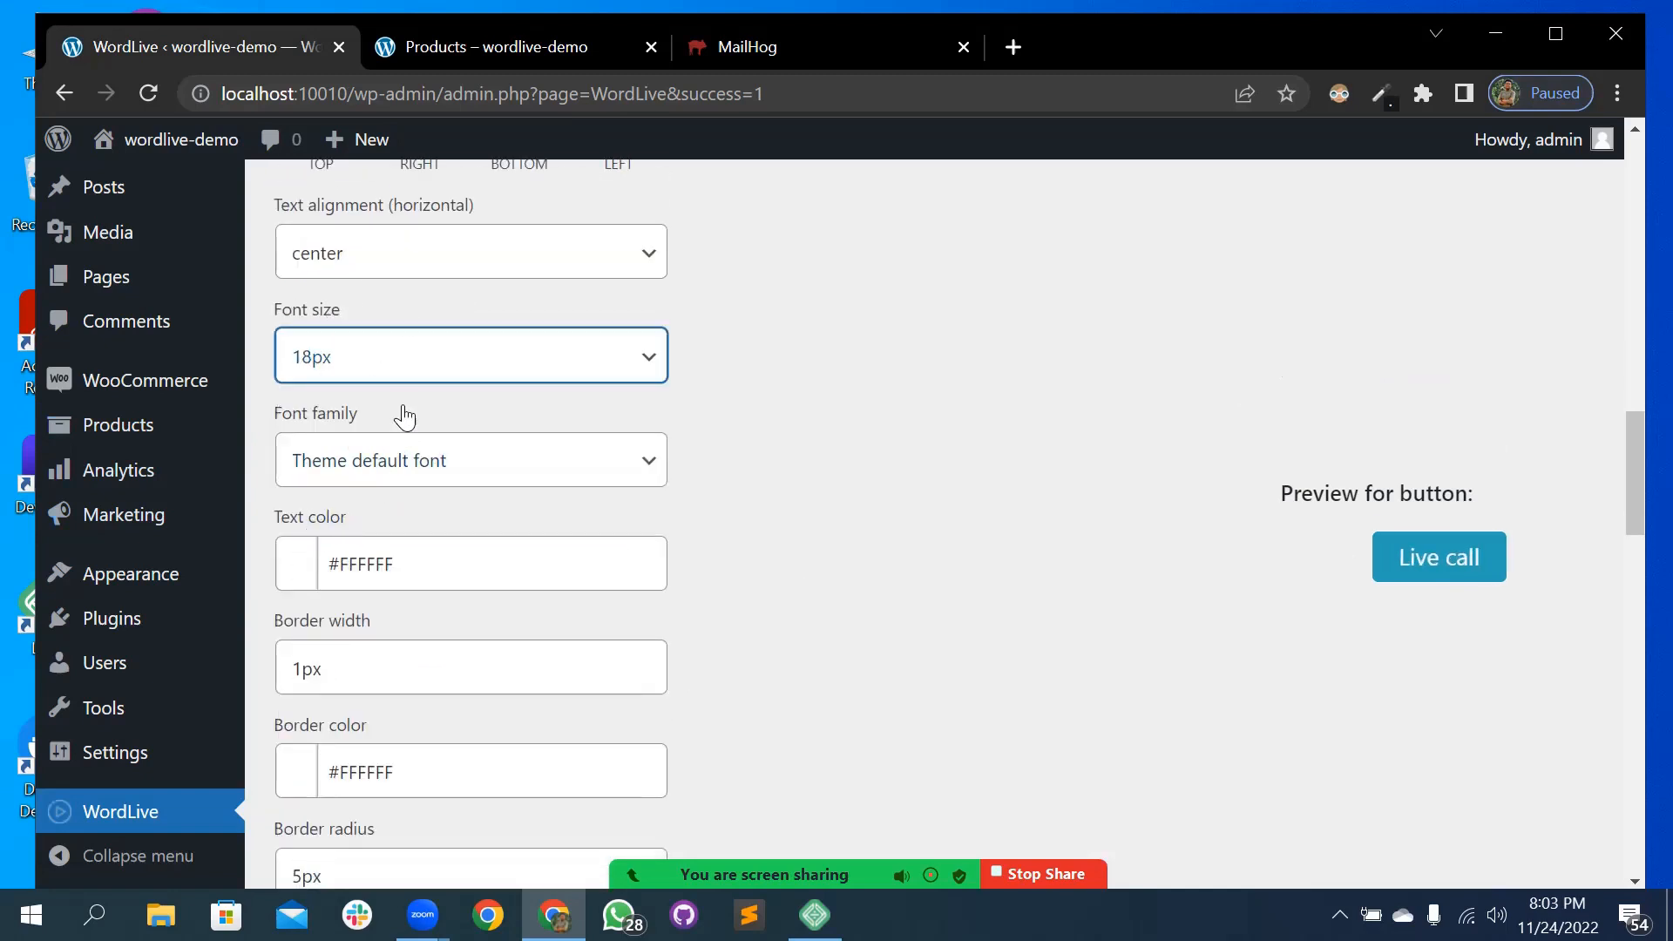
{"action": "left_click", "coordinate": [412, 372]}
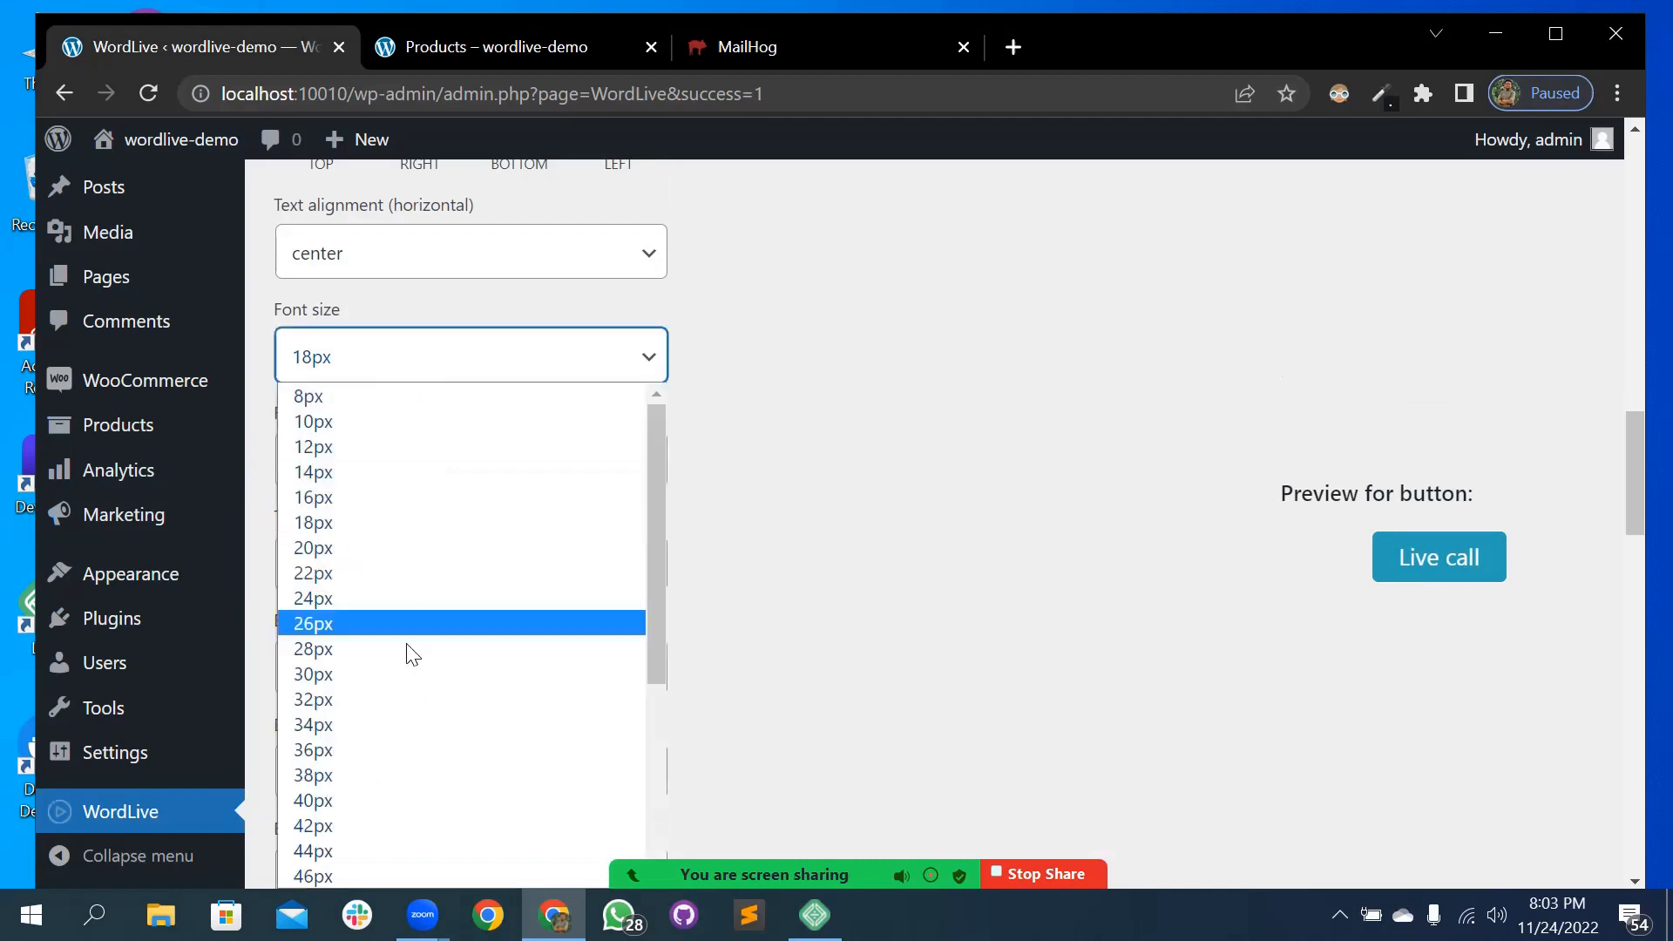
{"action": "left_click", "coordinate": [371, 774]}
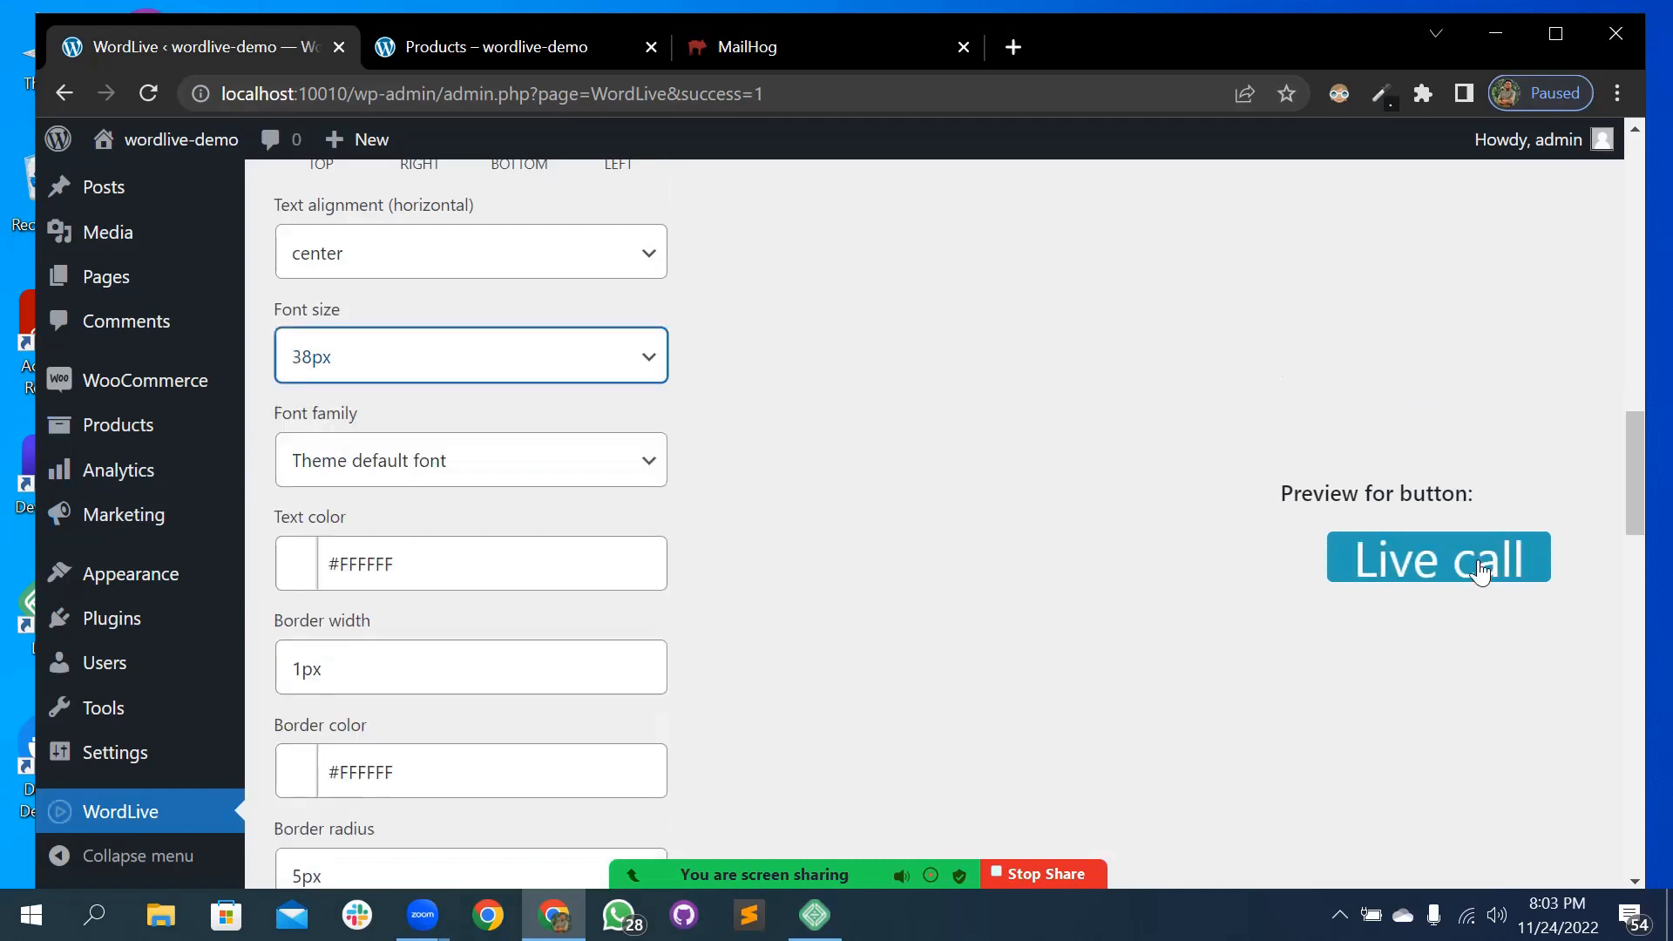
{"action": "left_click", "coordinate": [481, 364]}
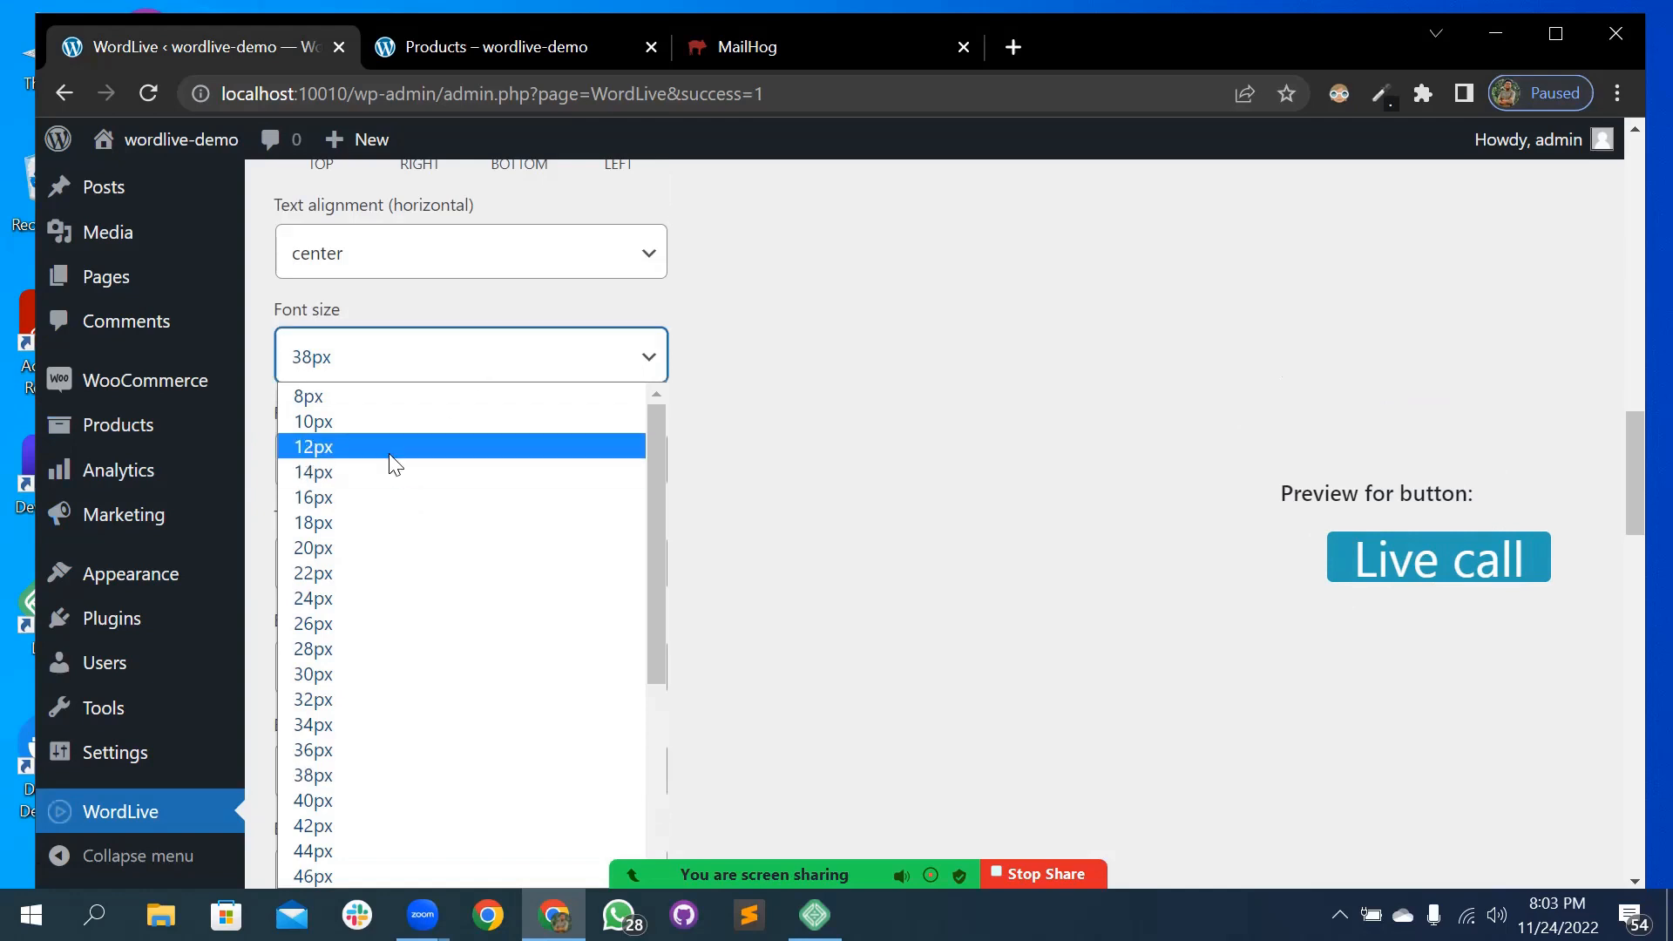
{"action": "left_click", "coordinate": [379, 474]}
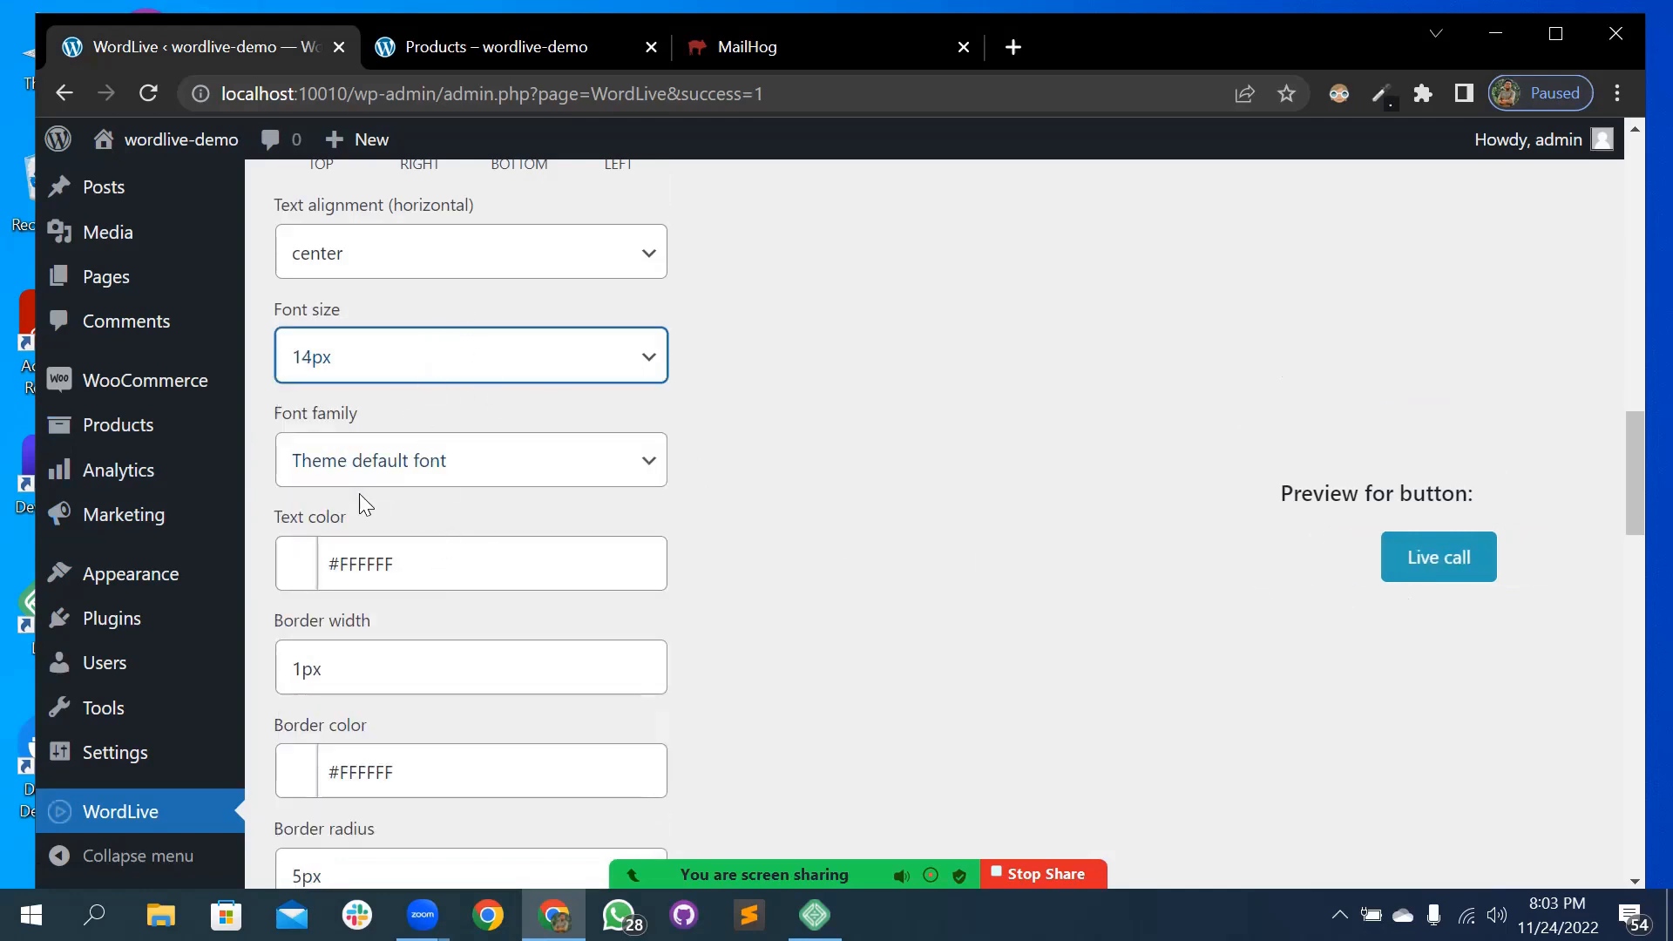
- Preview the button in the Georgia and Trebuchet fonts, and set the font family back to Theme default font
{"action": "left_click", "coordinate": [393, 472]}
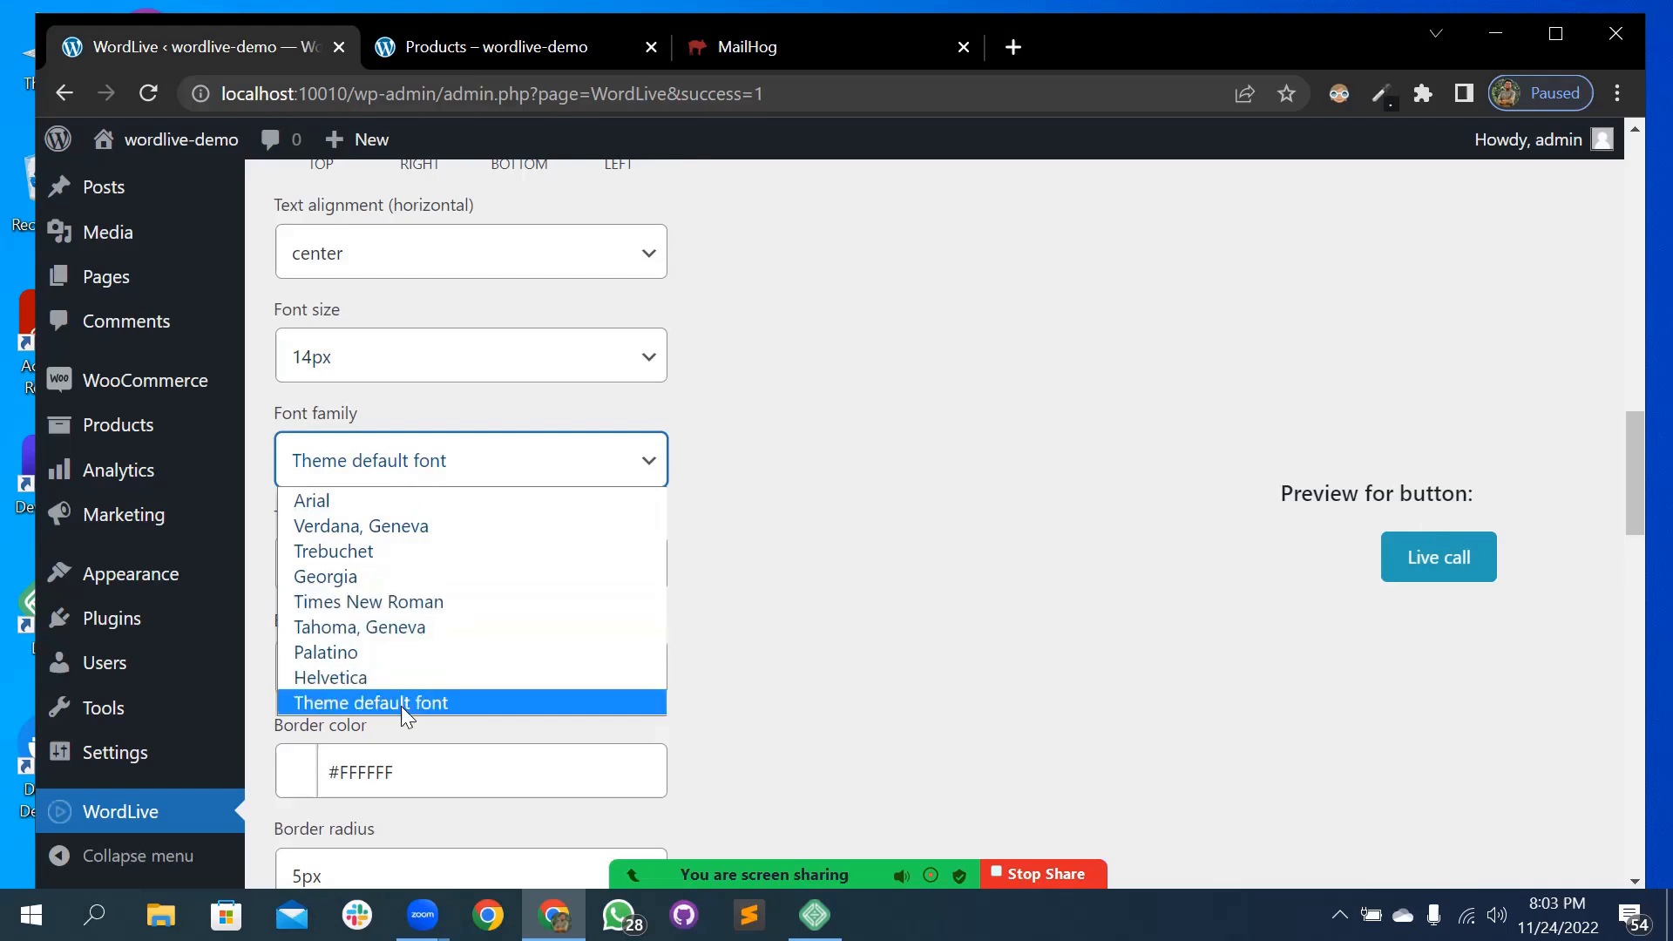
{"action": "left_click", "coordinate": [373, 574]}
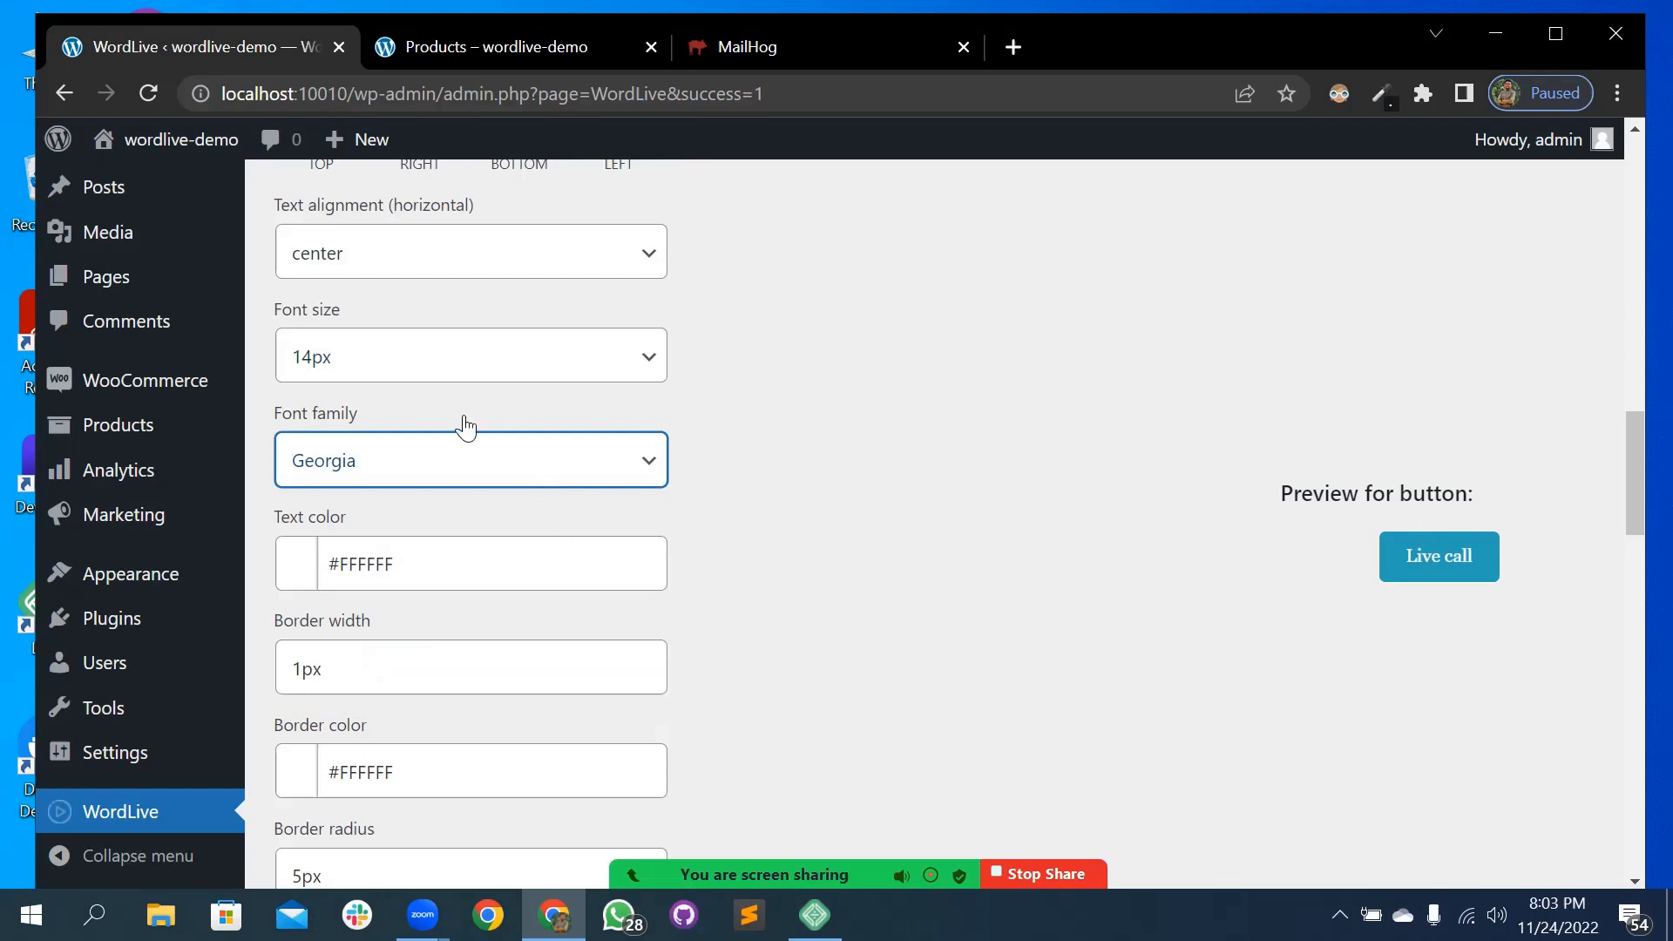
{"action": "left_click", "coordinate": [428, 485]}
{"action": "left_click", "coordinate": [374, 551]}
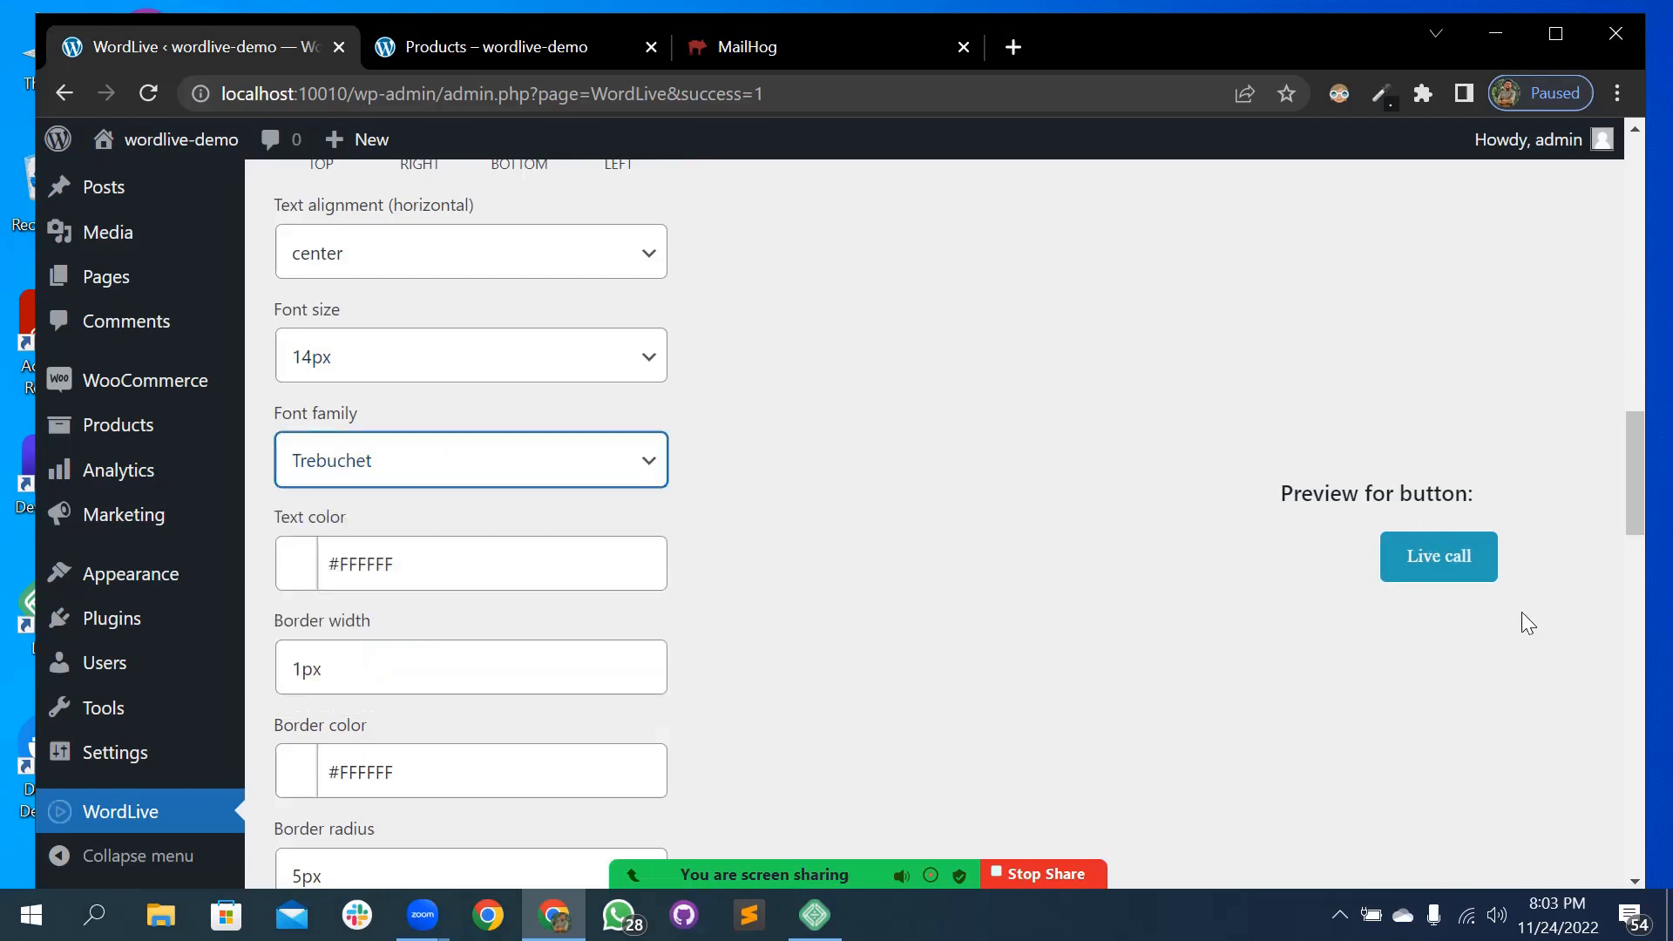
{"action": "left_click", "coordinate": [400, 474]}
{"action": "left_click", "coordinate": [455, 700]}
{"action": "left_click", "coordinate": [778, 605]}
- Try the green text color #29FFA2 on the button and set it back to #FFFFFF
{"action": "scroll", "coordinate": [318, 496], "scroll_direction": "down", "scroll_amount": 1}
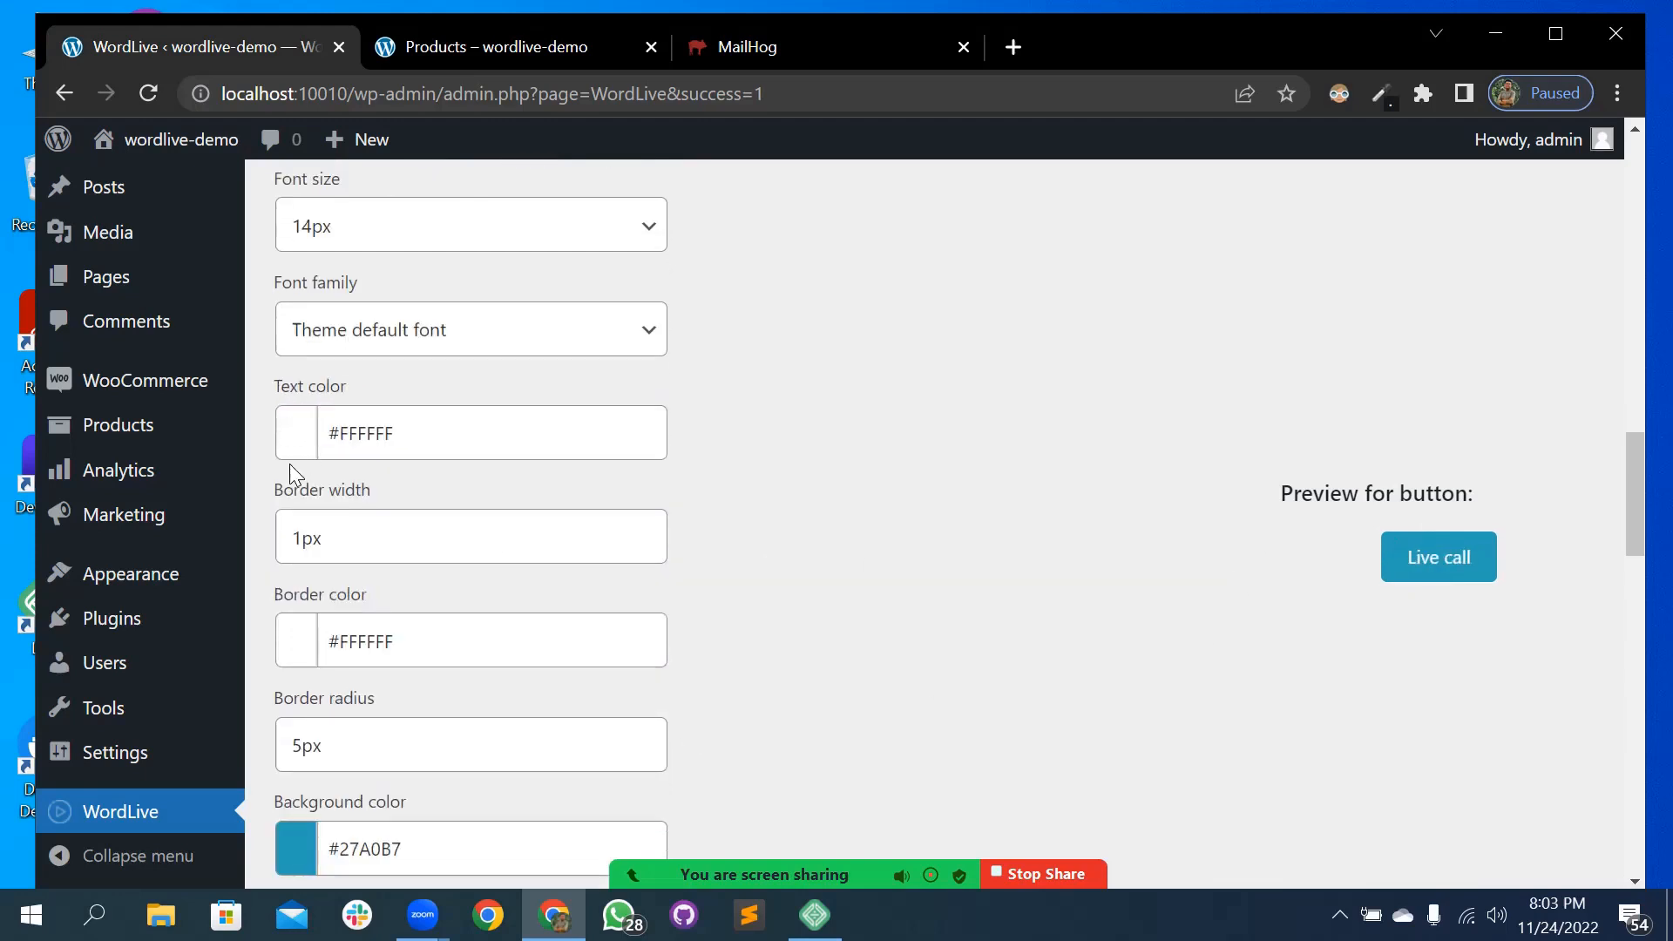
{"action": "left_click", "coordinate": [298, 424]}
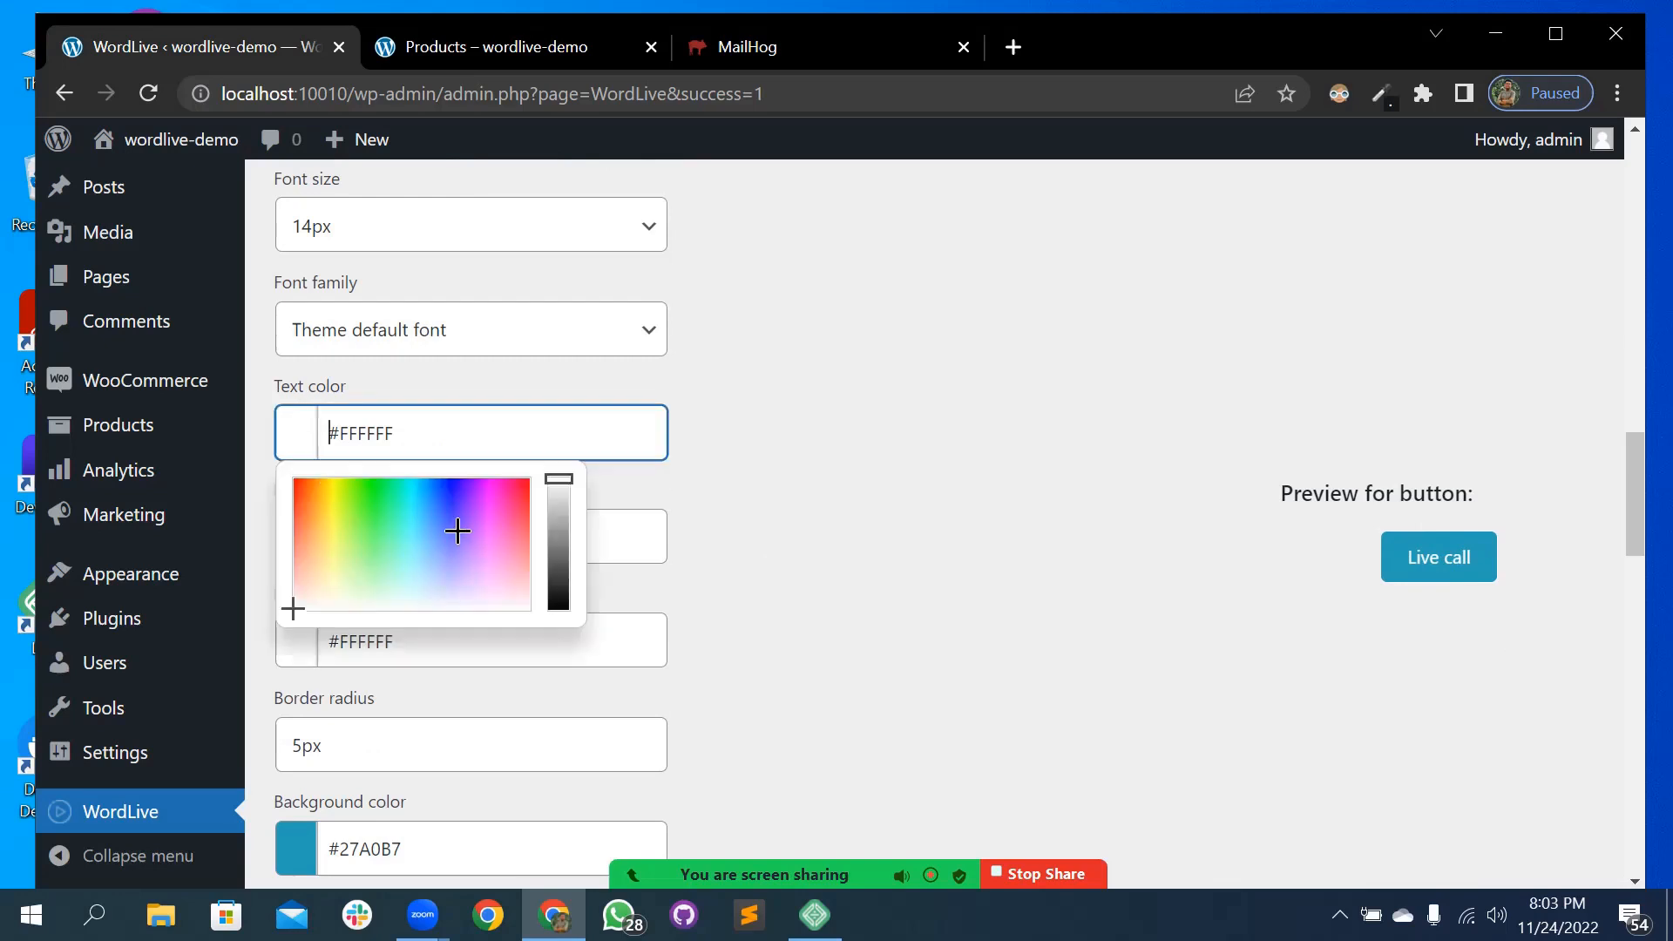
{"action": "left_click", "coordinate": [392, 497]}
{"action": "left_click", "coordinate": [1458, 555]}
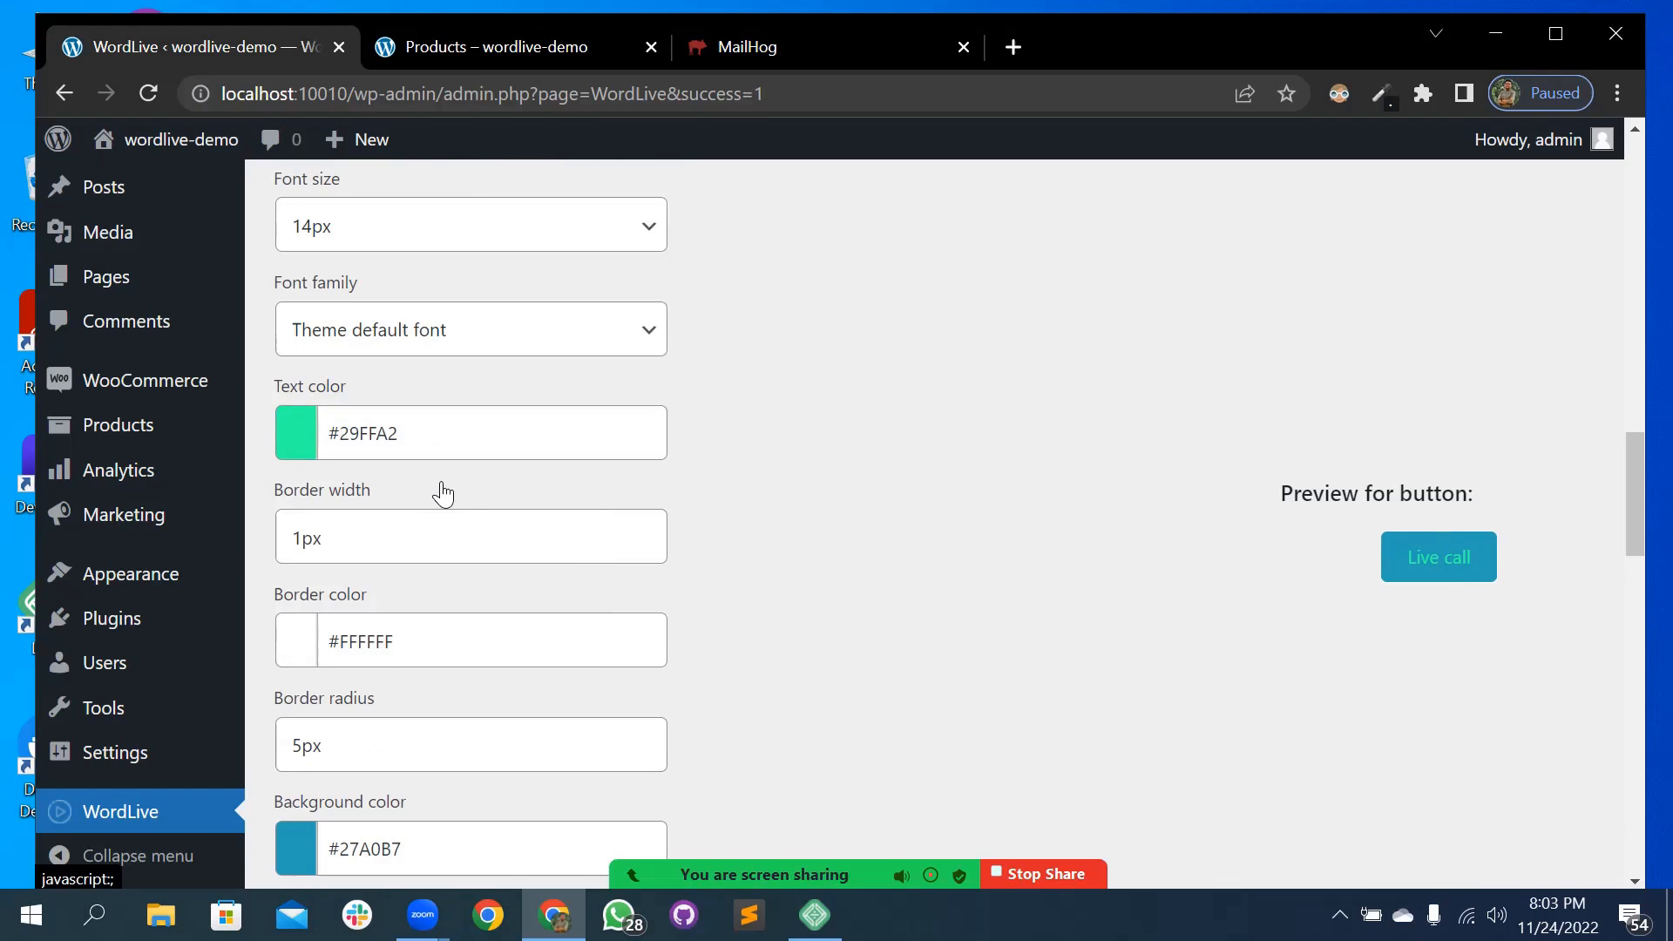
{"action": "left_click", "coordinate": [301, 436]}
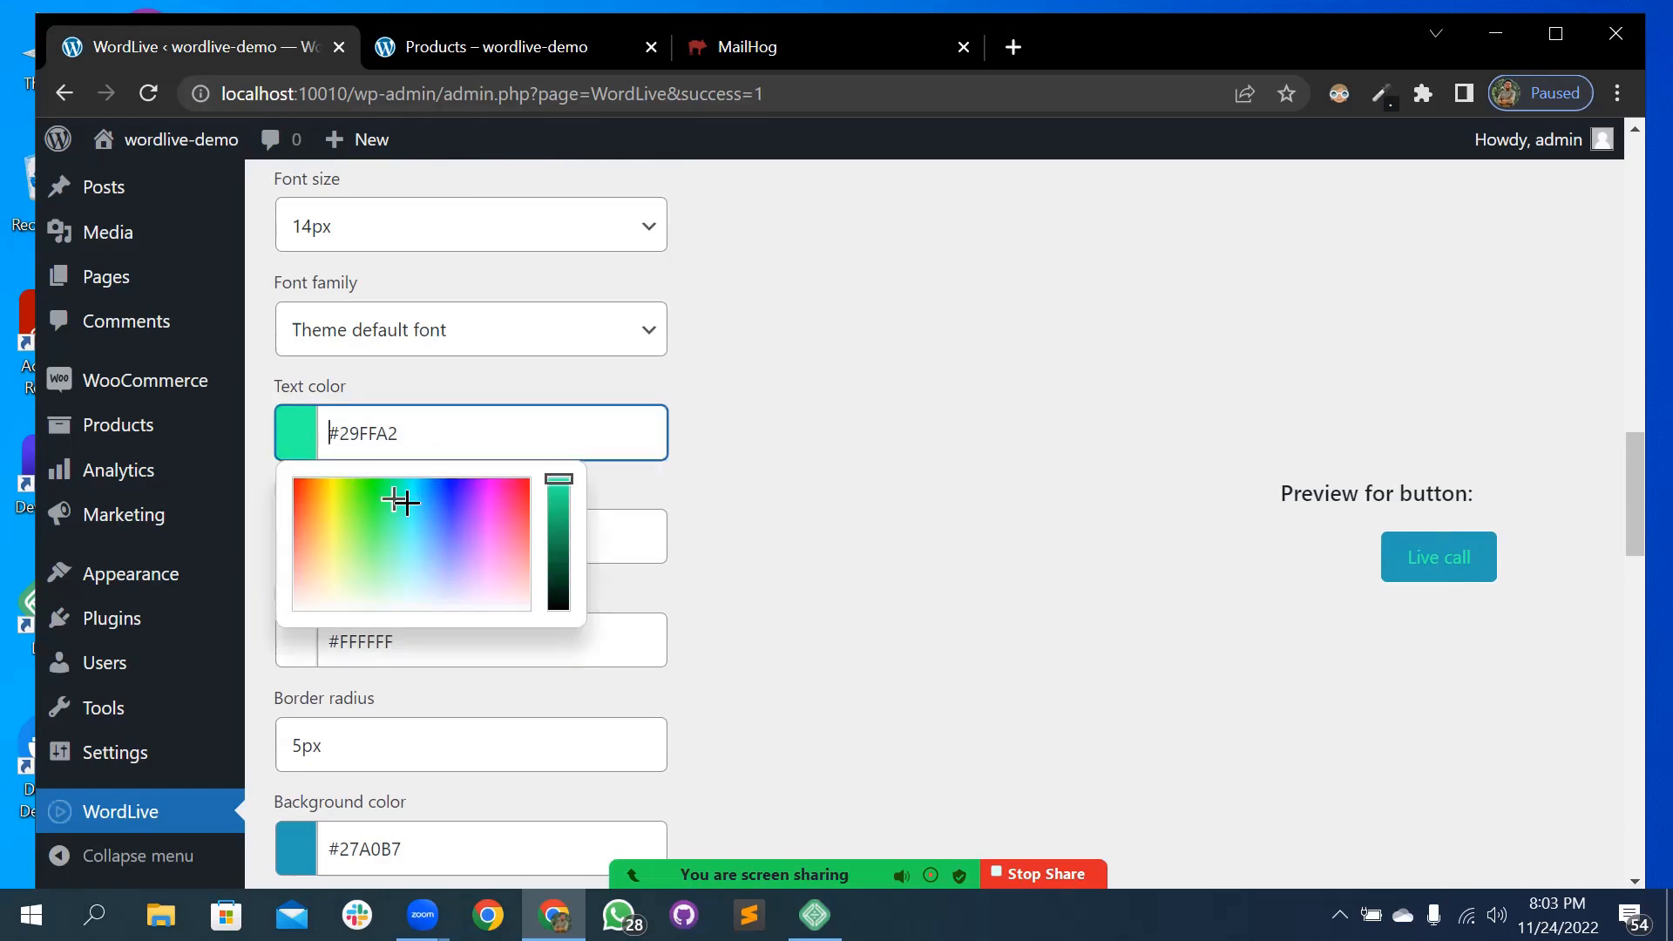
{"action": "left_click_drag", "start_coordinate": [414, 510], "coordinate": [874, 697]}
{"action": "left_click", "coordinate": [874, 698]}
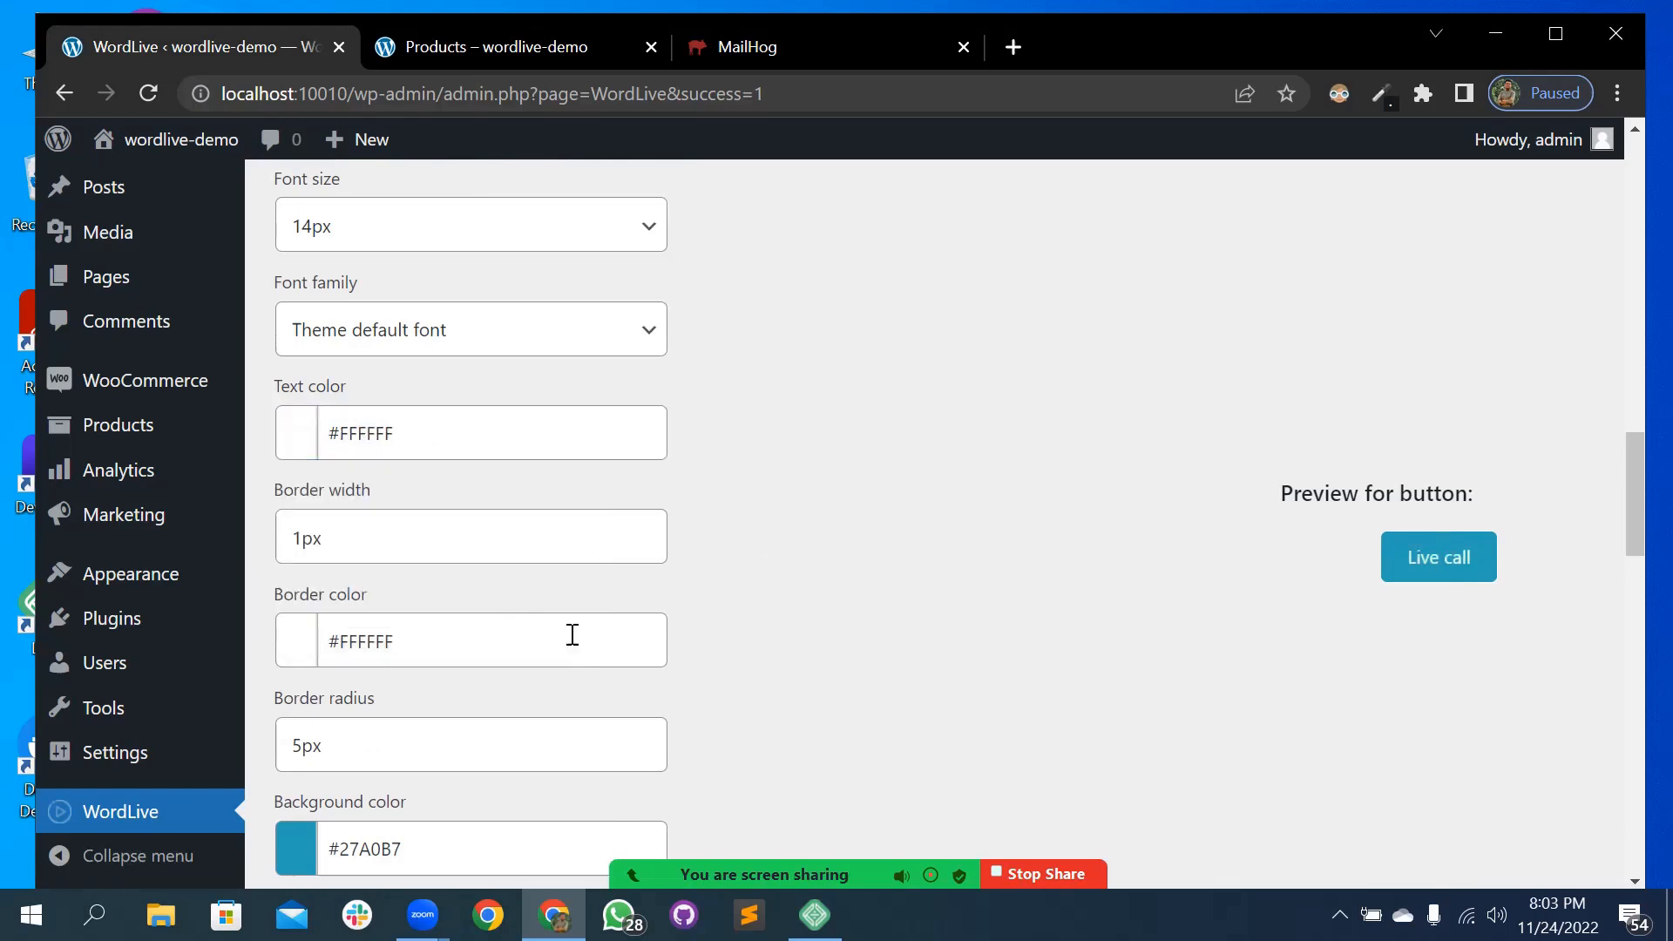
- Set the button's background color to the dark blue #1F00B7
{"action": "scroll", "coordinate": [468, 530], "scroll_direction": "down", "scroll_amount": 1}
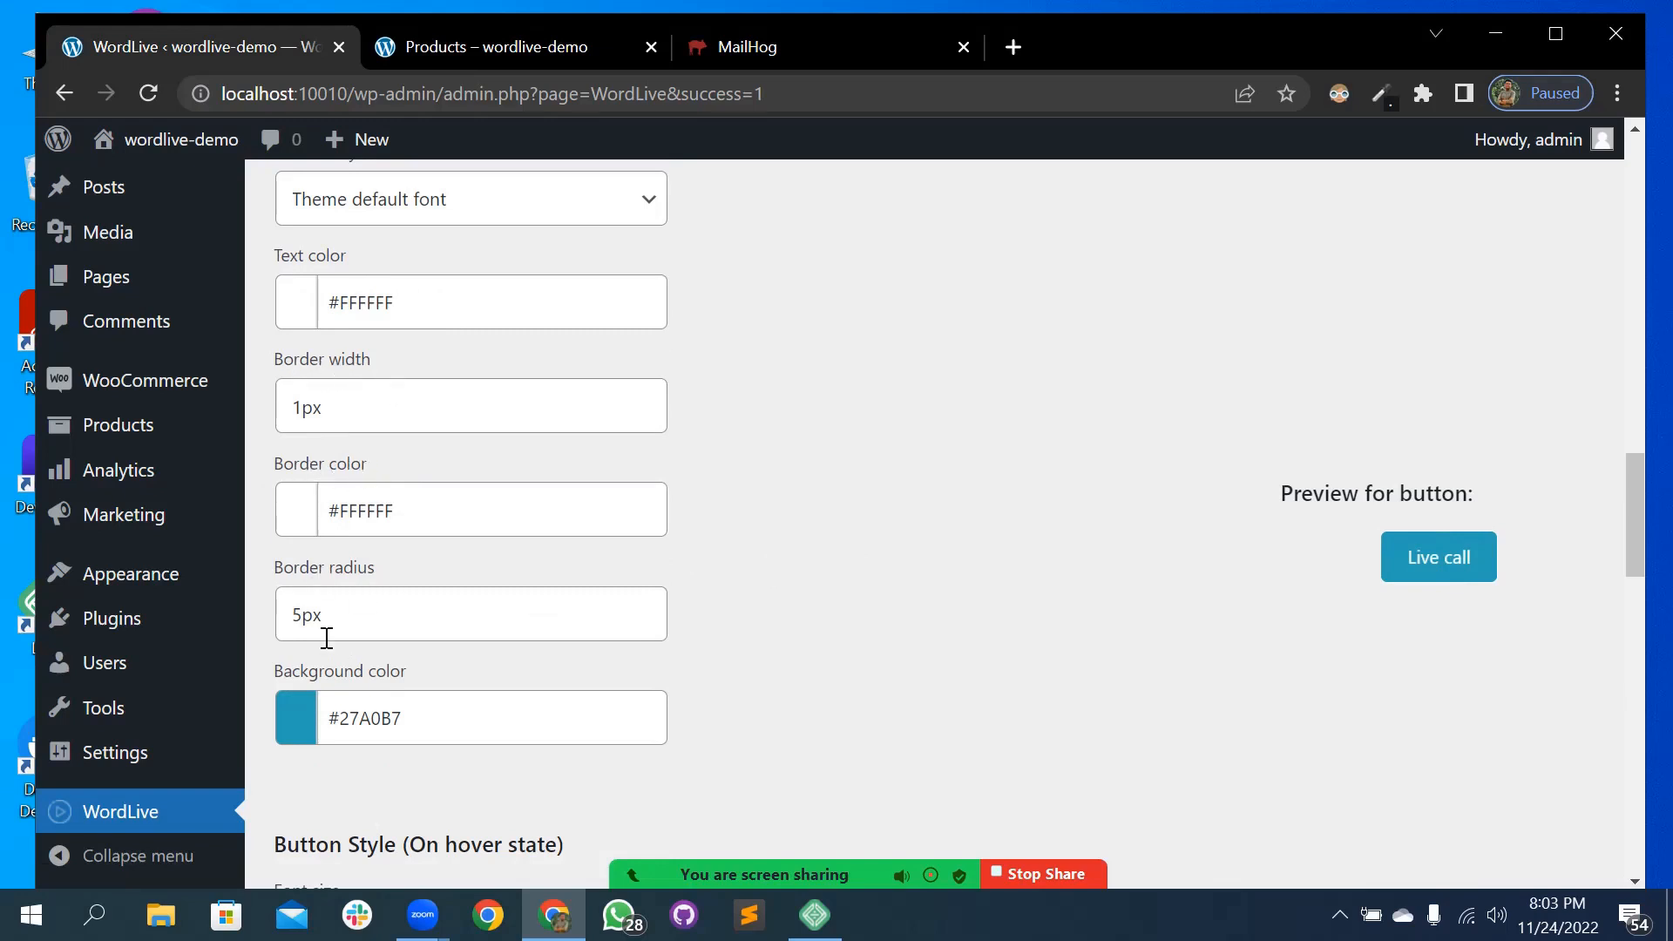
{"action": "scroll", "coordinate": [314, 610], "scroll_direction": "down", "scroll_amount": 2}
{"action": "left_click_drag", "start_coordinate": [454, 568], "coordinate": [459, 501]}
{"action": "left_click", "coordinate": [1234, 606]}
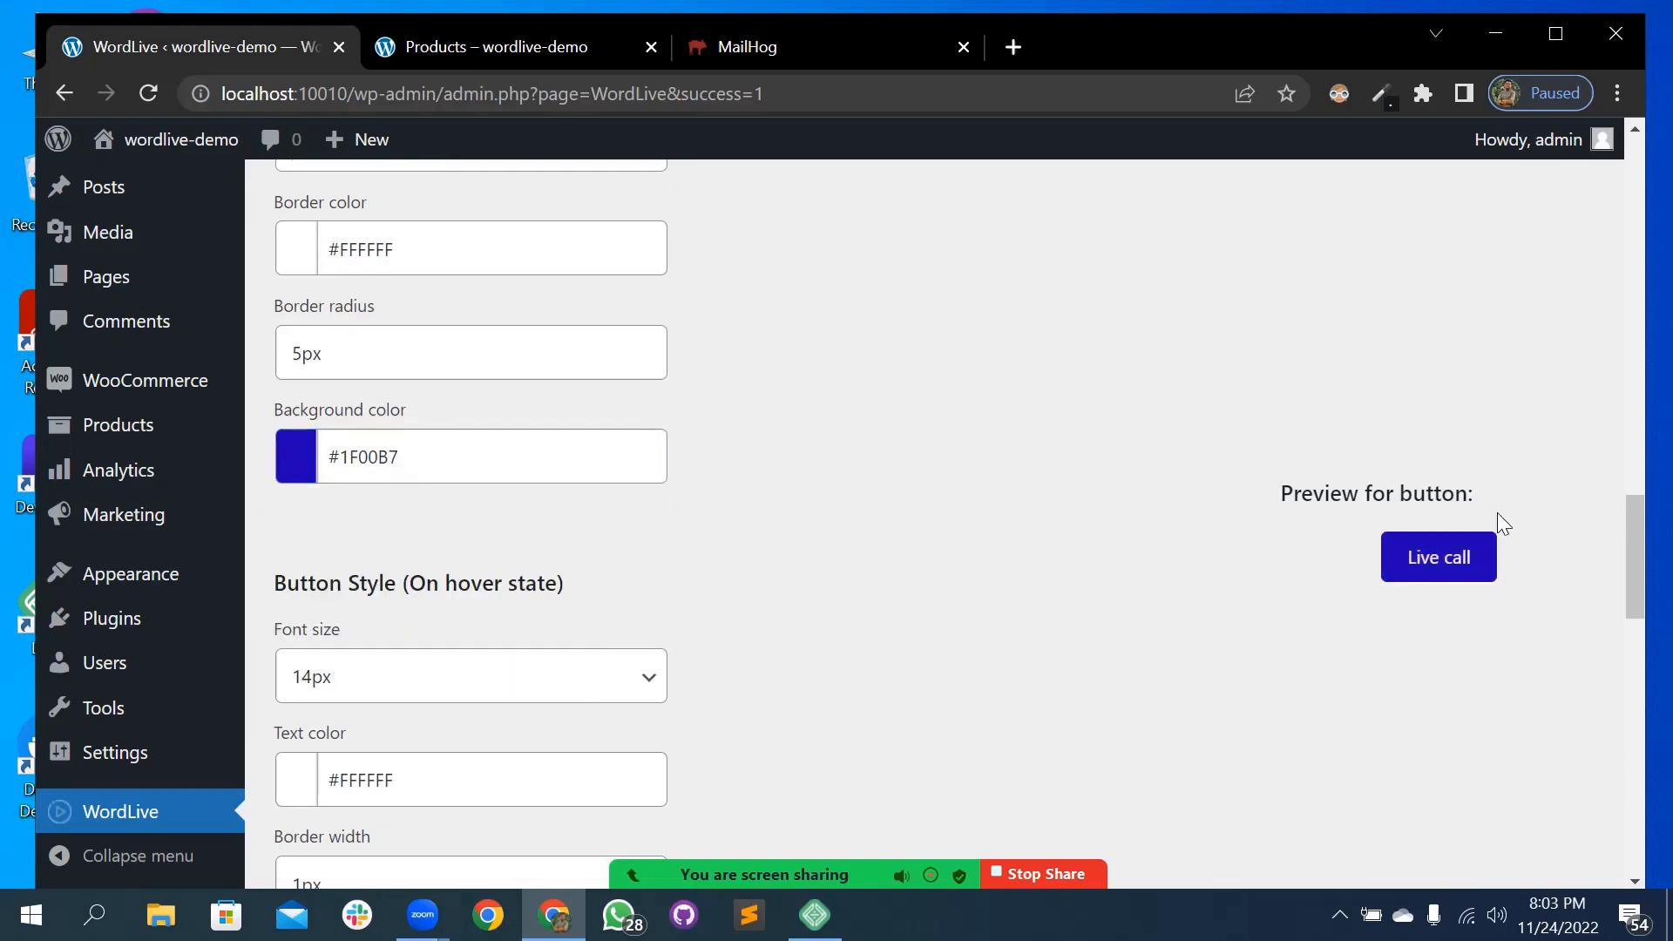
- Look over the hover-state button style settings and save the changed WordLive settings
{"action": "scroll", "coordinate": [271, 646], "scroll_direction": "down", "scroll_amount": 3}
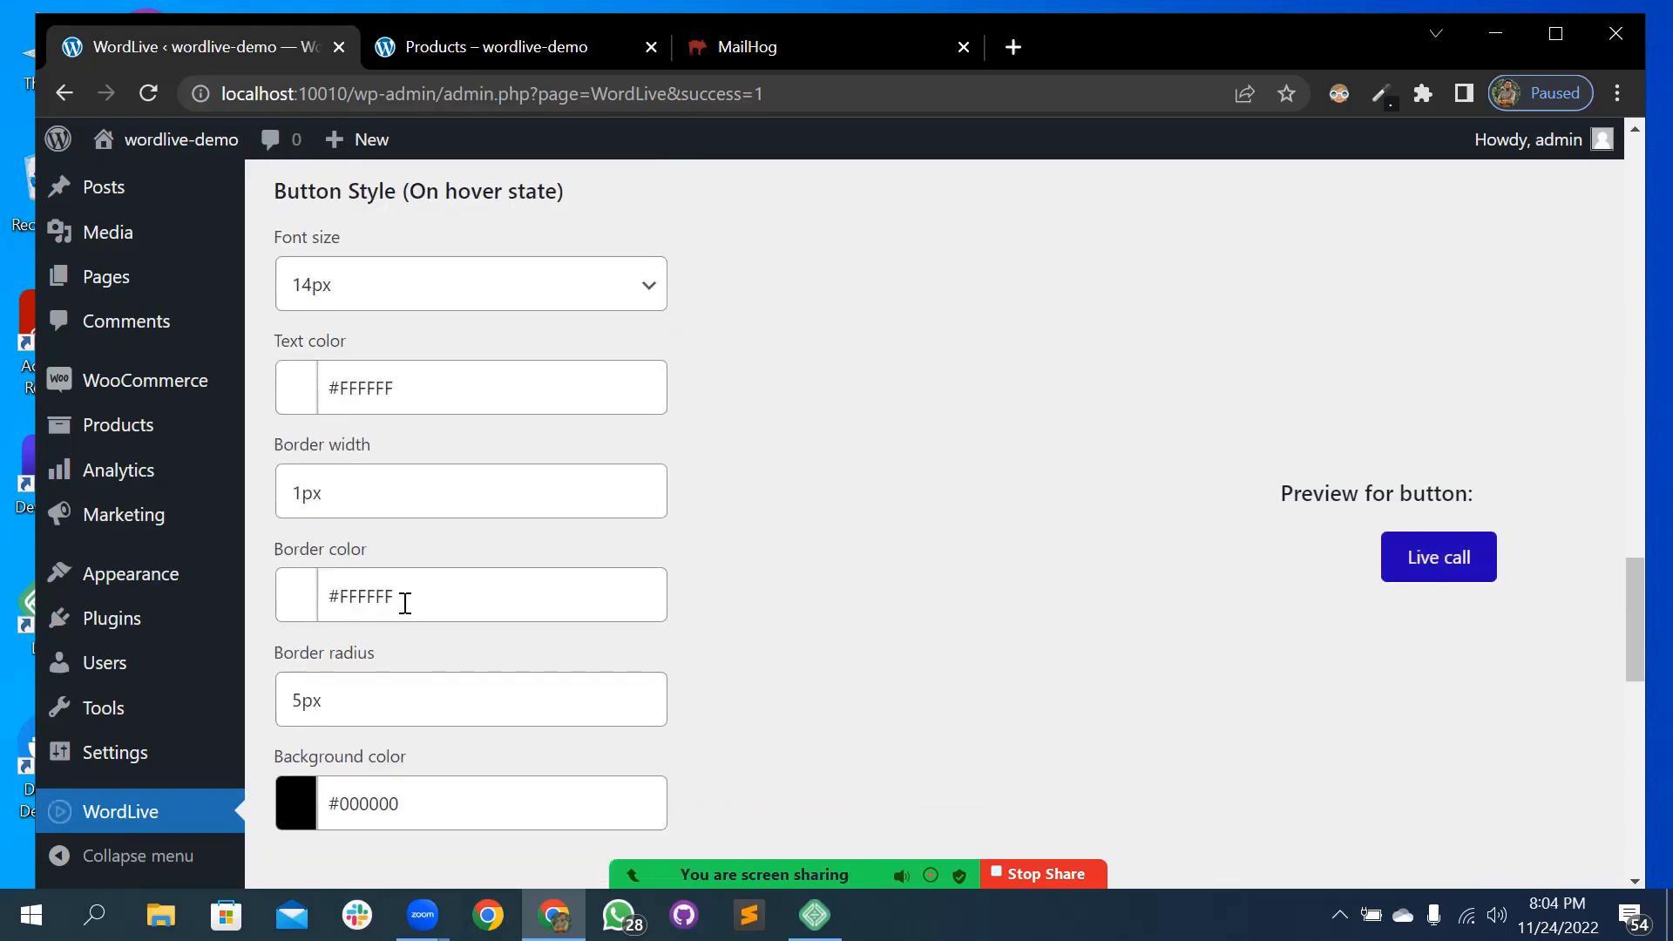
{"action": "scroll", "coordinate": [572, 497], "scroll_direction": "up", "scroll_amount": 3}
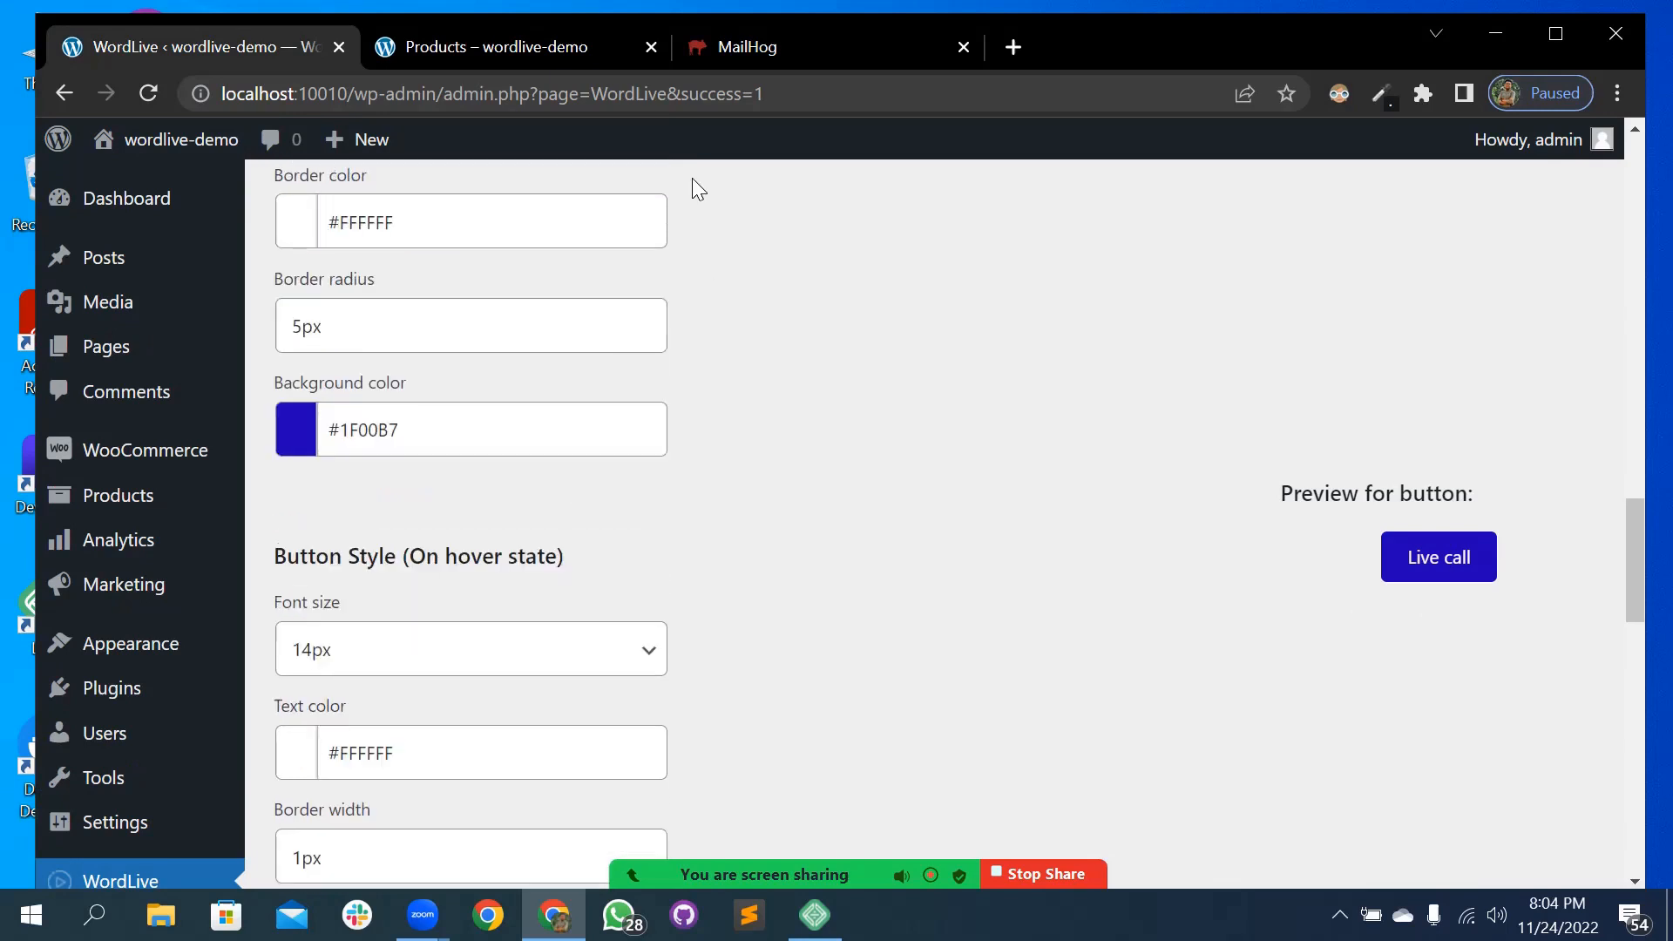
{"action": "scroll", "coordinate": [542, 440], "scroll_direction": "down", "scroll_amount": 7}
{"action": "scroll", "coordinate": [542, 441], "scroll_direction": "down", "scroll_amount": 10}
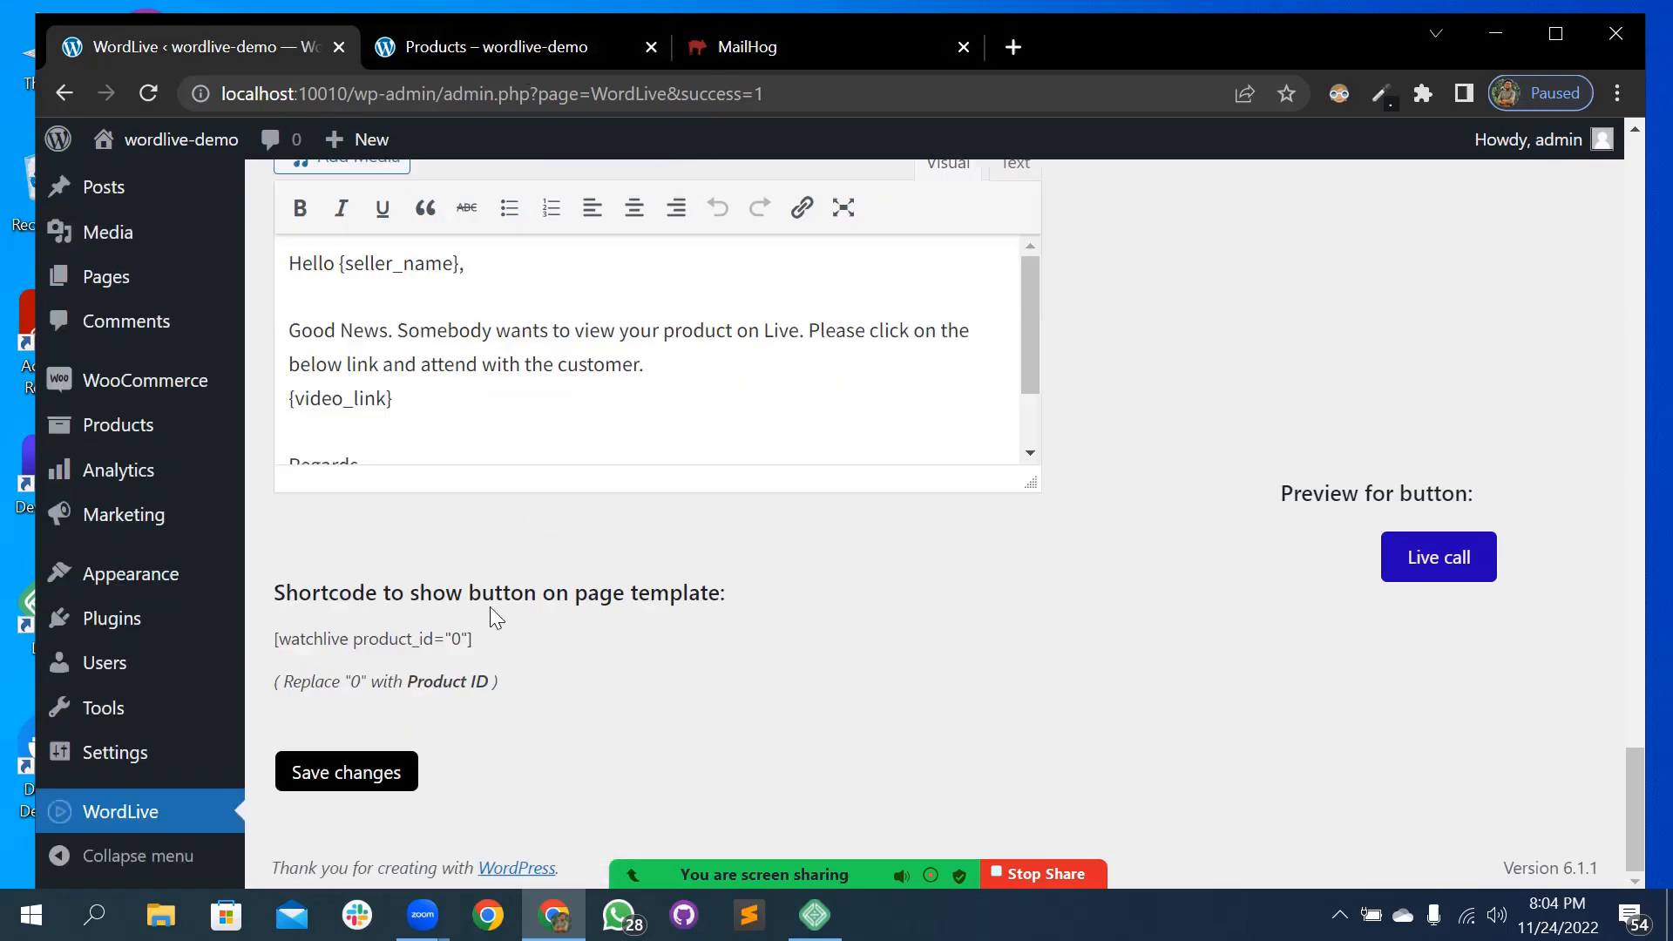
{"action": "left_click", "coordinate": [385, 774]}
- Reload the shop page and open the Belt product to check its Live call button
{"action": "left_click", "coordinate": [462, 58]}
{"action": "left_click", "coordinate": [148, 93]}
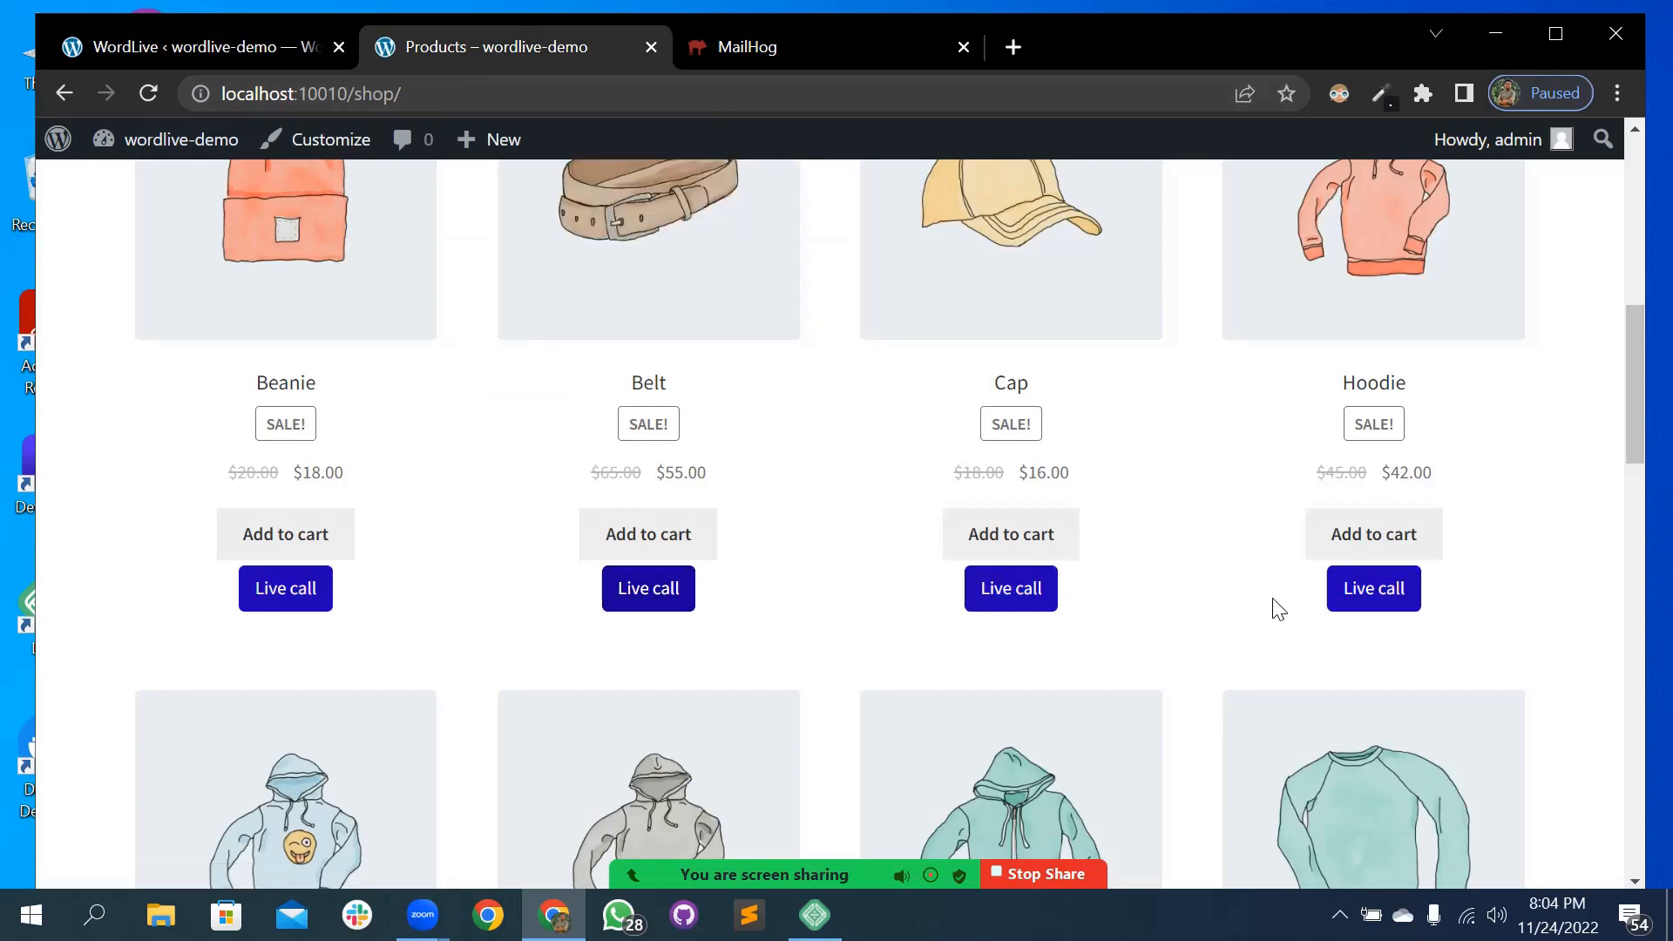
{"action": "left_click", "coordinate": [781, 346]}
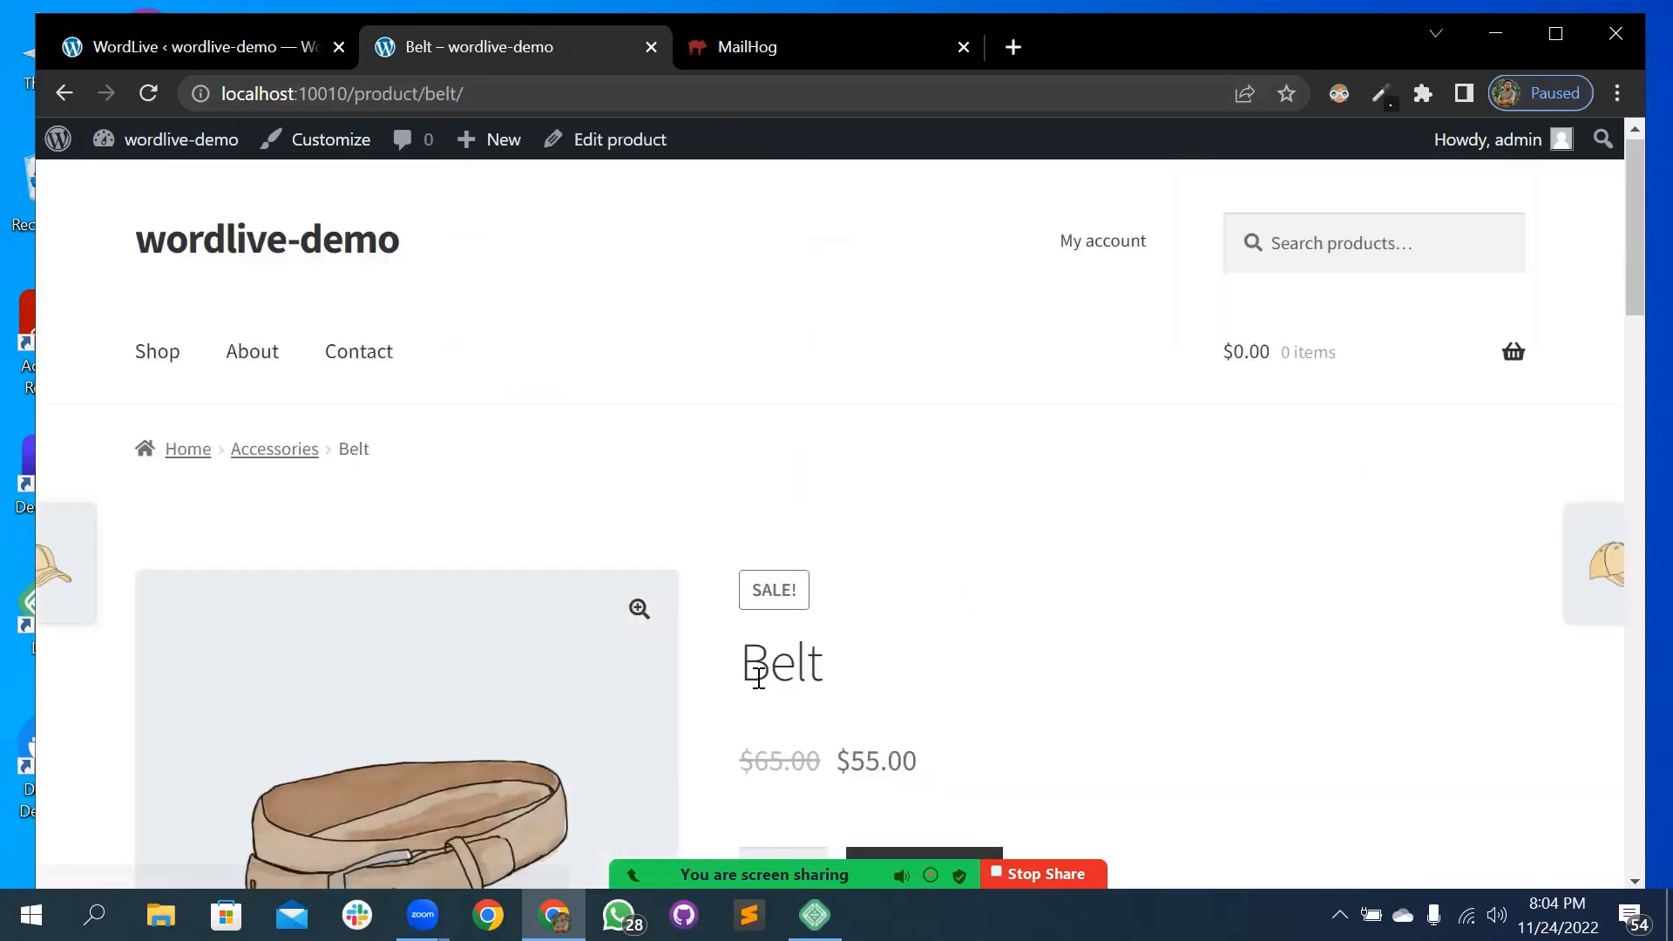
{"action": "scroll", "coordinate": [974, 657], "scroll_direction": "down", "scroll_amount": 3}
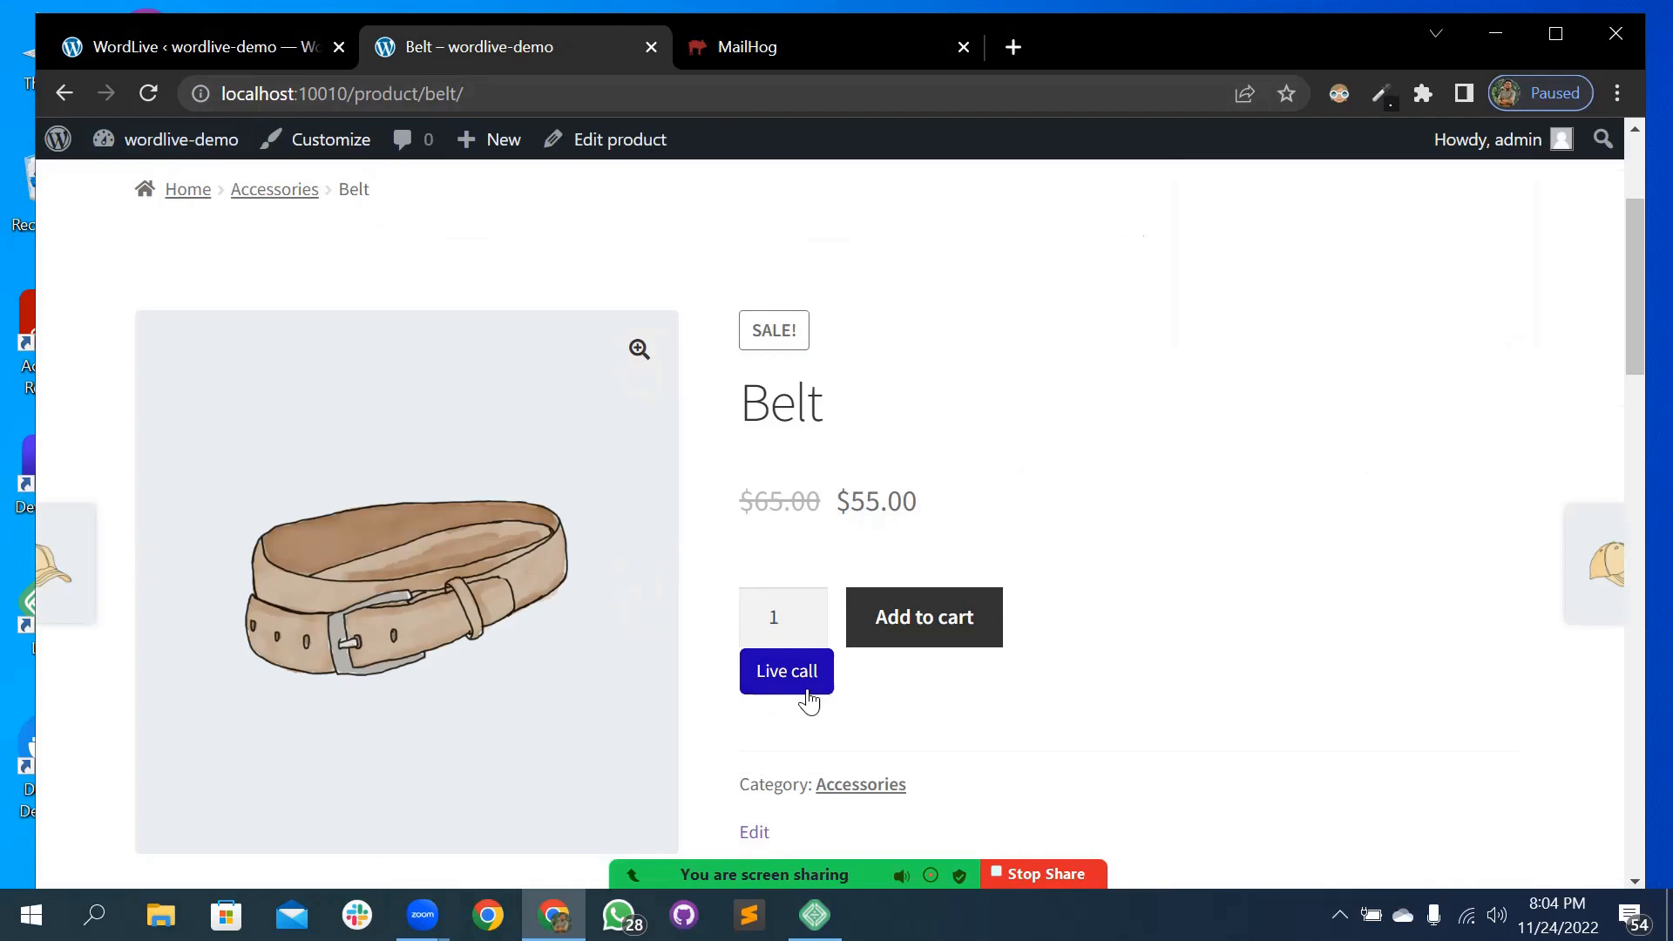
- In the WordLive hover-state button style, try a font size of 18px and change it to 36px
{"action": "left_click", "coordinate": [217, 50]}
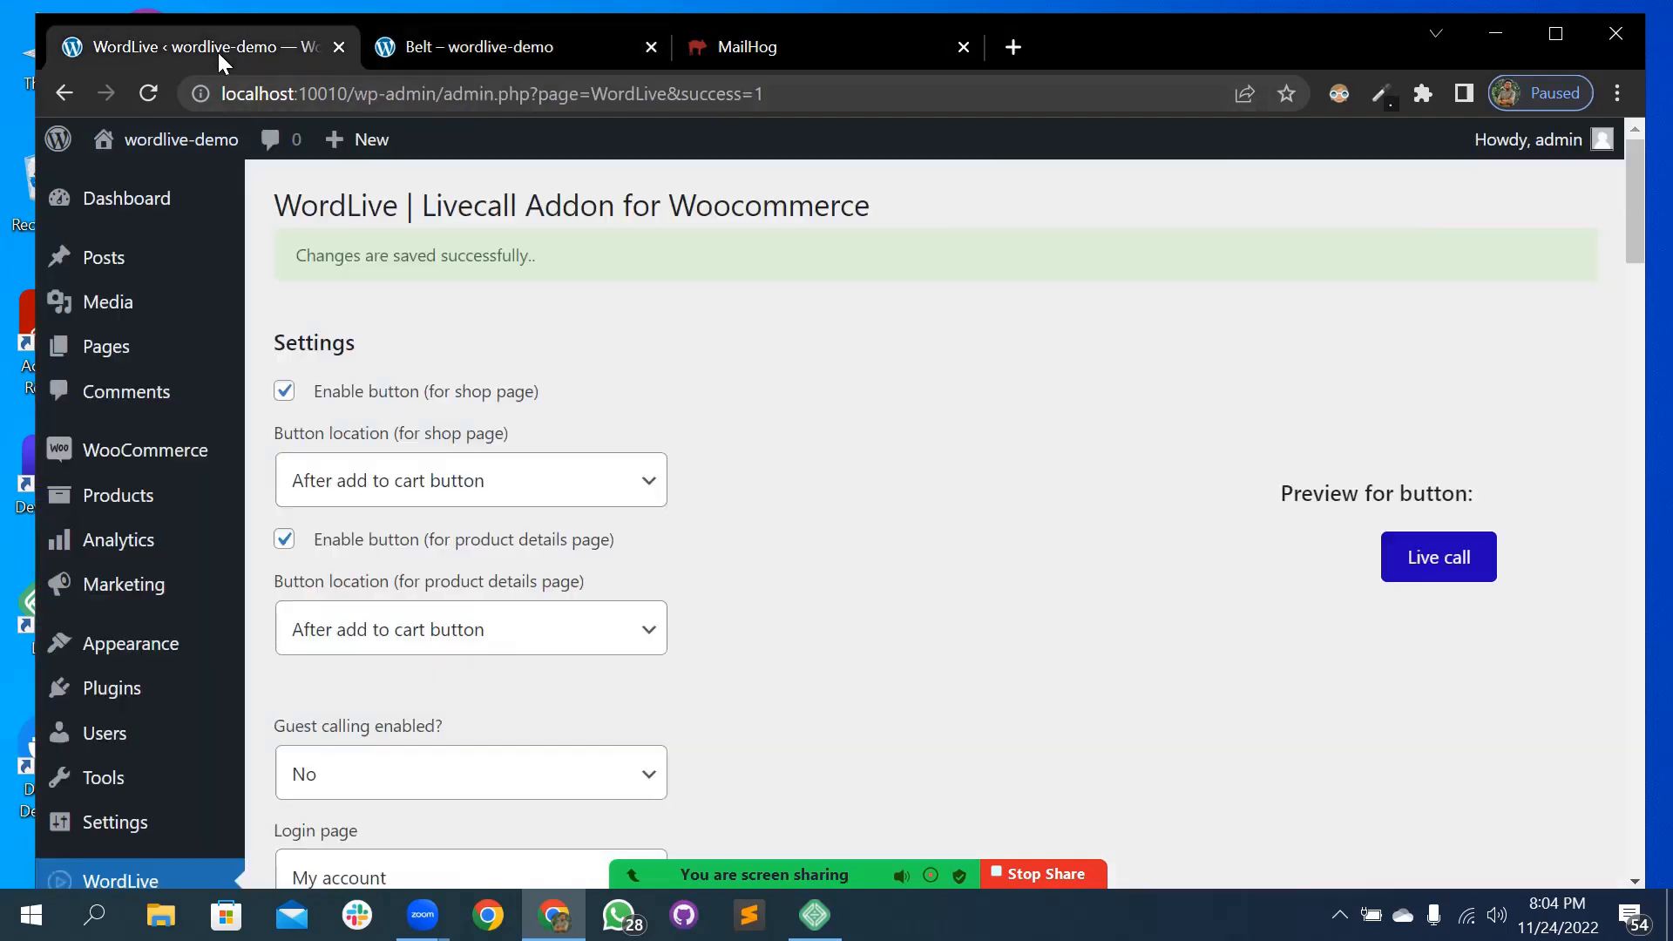
{"action": "scroll", "coordinate": [538, 486], "scroll_direction": "down", "scroll_amount": 15}
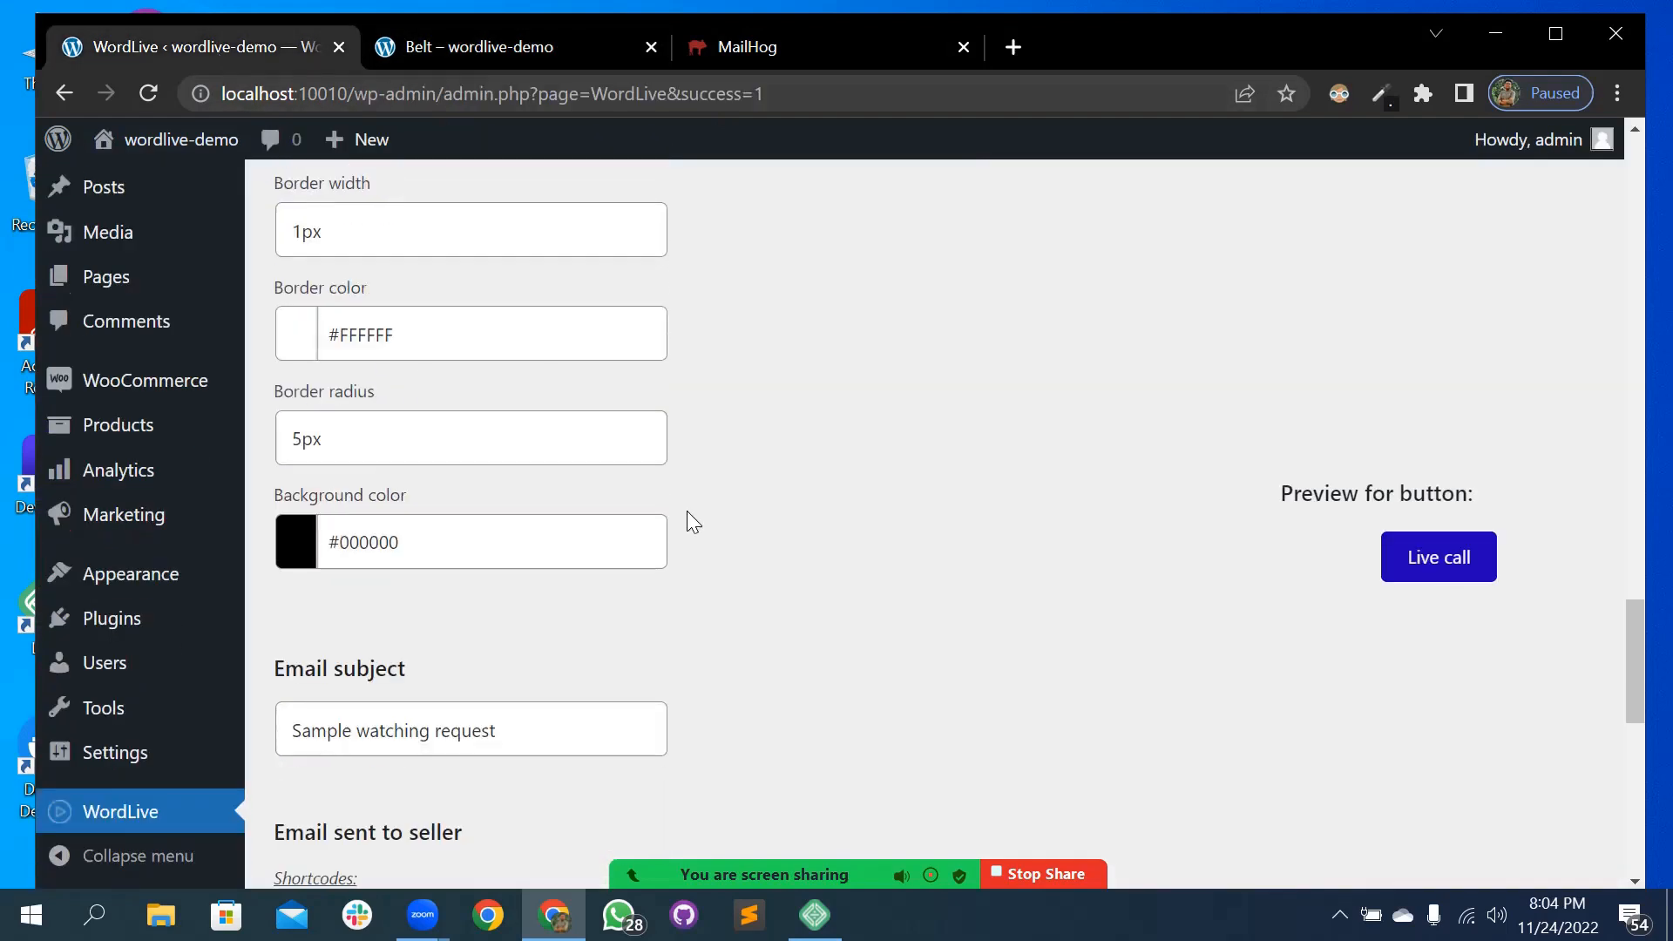
{"action": "scroll", "coordinate": [687, 511], "scroll_direction": "up", "scroll_amount": 5}
{"action": "left_click", "coordinate": [399, 418]}
{"action": "left_click", "coordinate": [366, 584]}
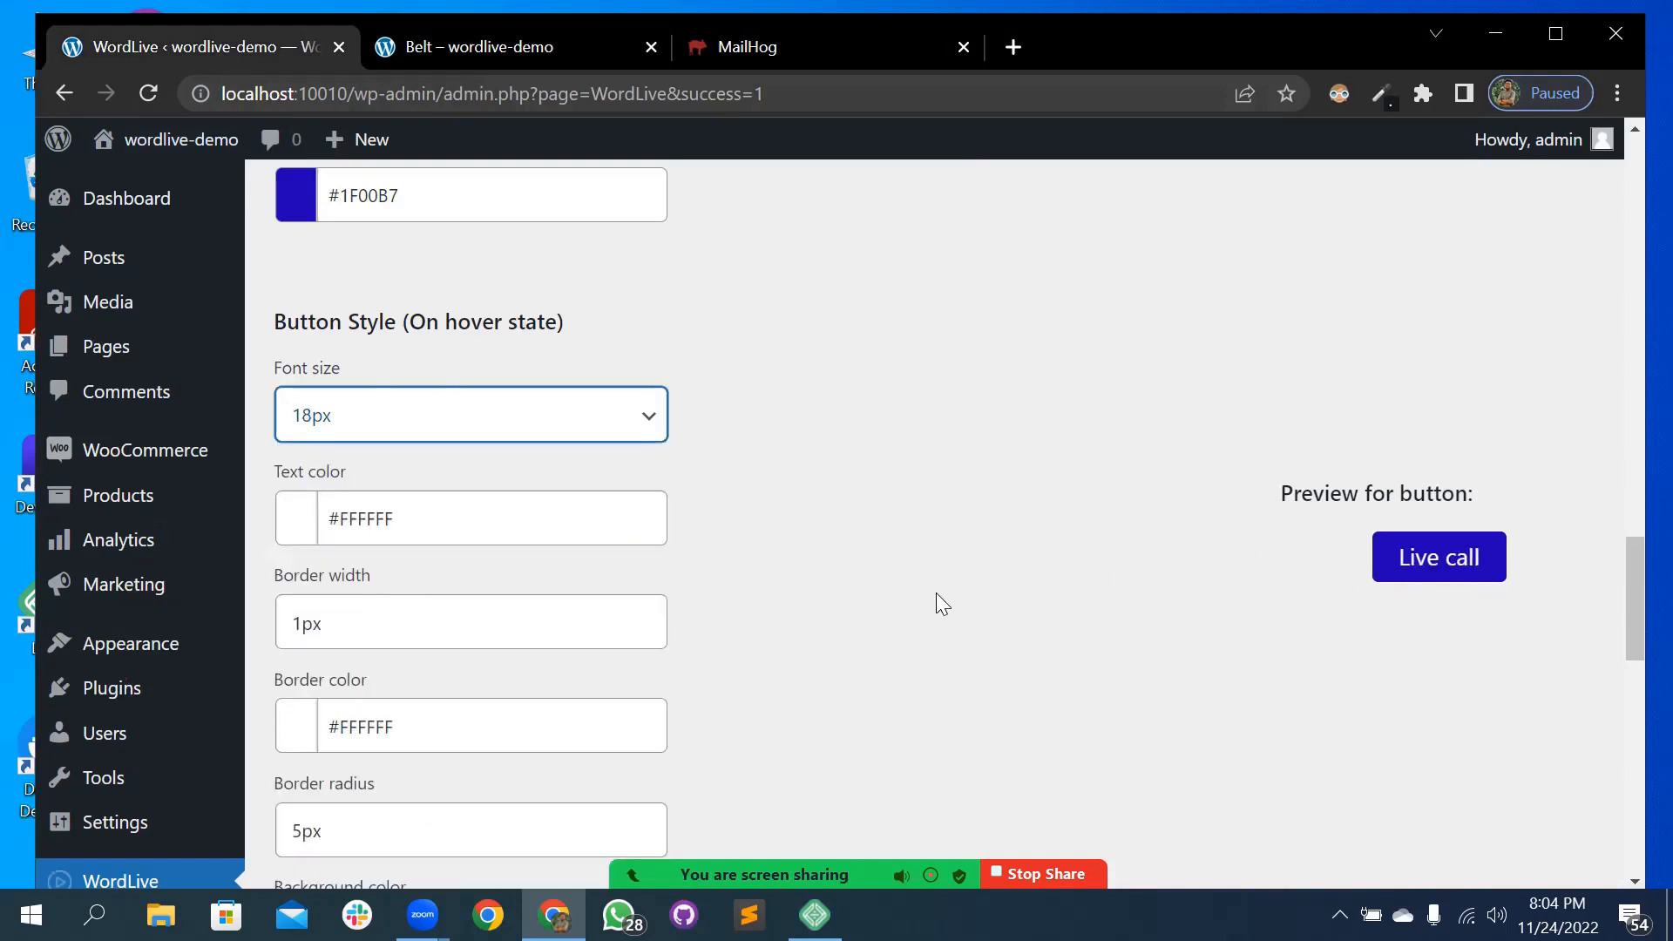
{"action": "scroll", "coordinate": [897, 579], "scroll_direction": "down", "scroll_amount": 8}
{"action": "scroll", "coordinate": [862, 561], "scroll_direction": "up", "scroll_amount": 7}
{"action": "left_click", "coordinate": [367, 549]}
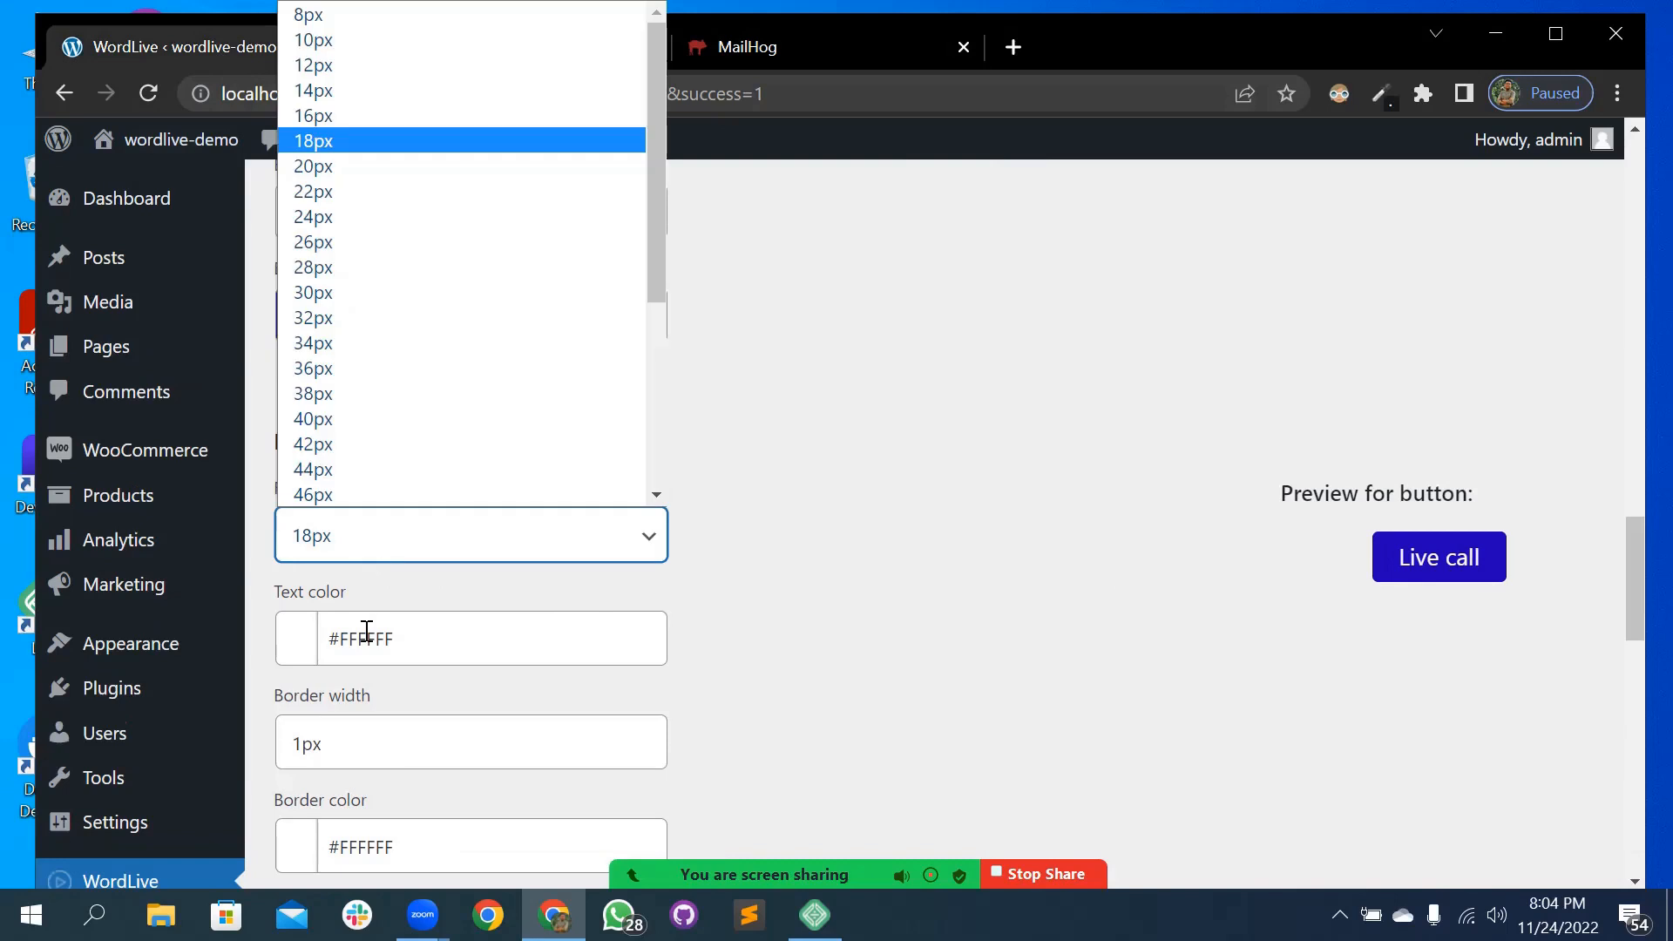
{"action": "left_click", "coordinate": [376, 373]}
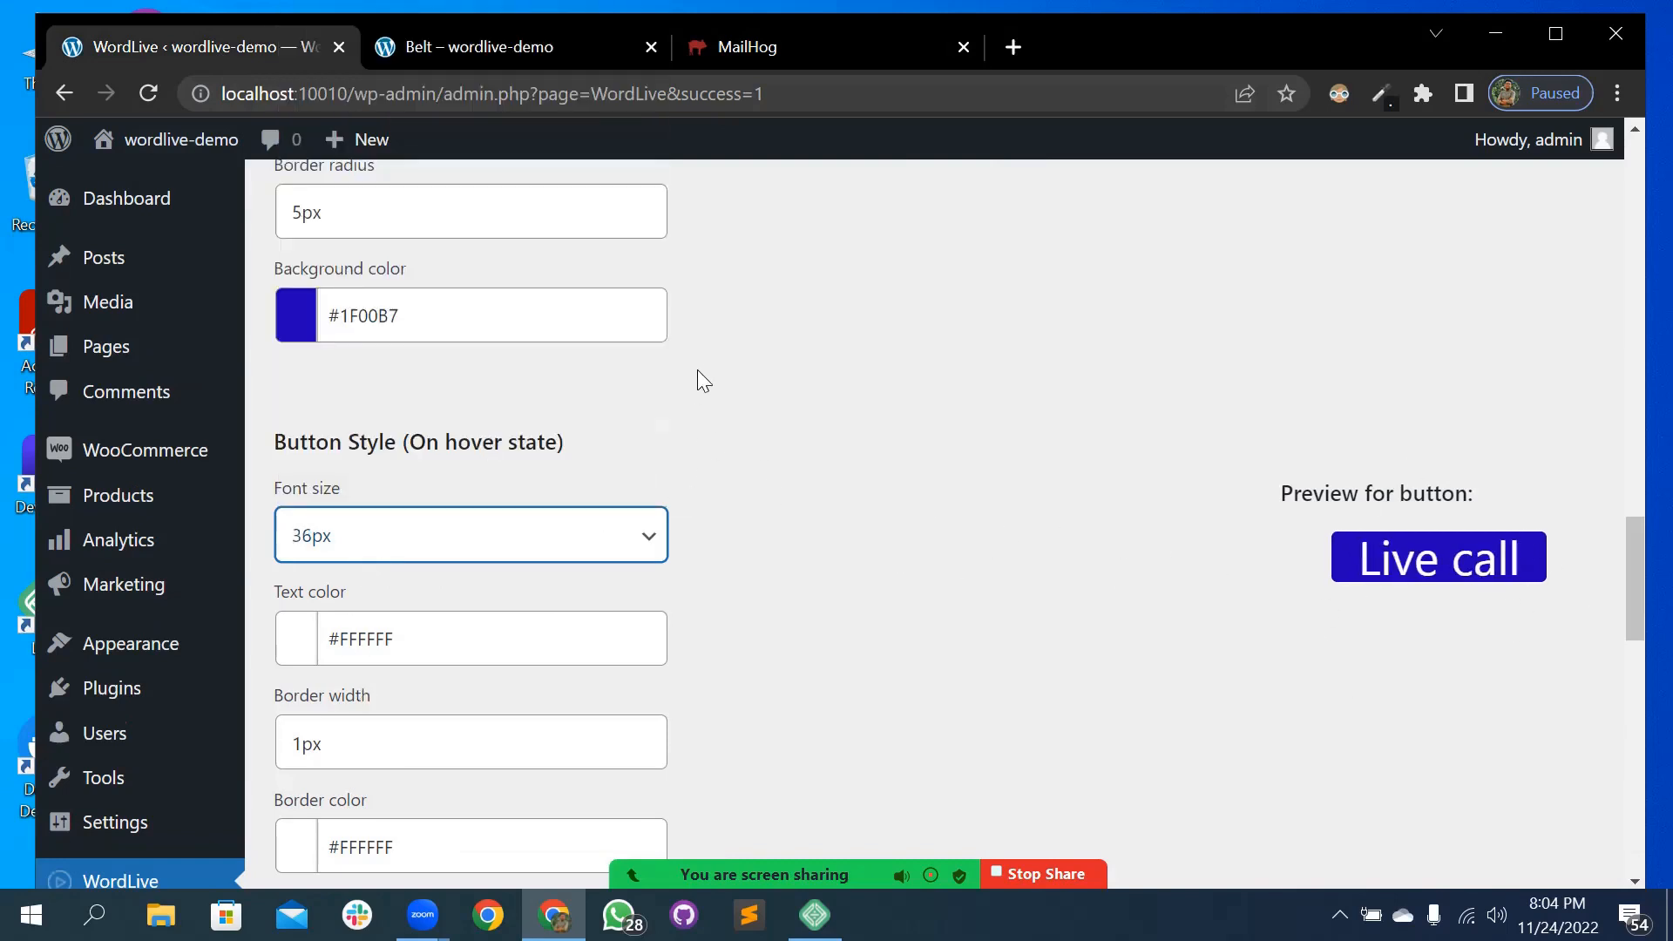
- Save the WordLive settings and reload the Belt product page to check the Live call button's hover size
{"action": "left_click", "coordinate": [860, 220]}
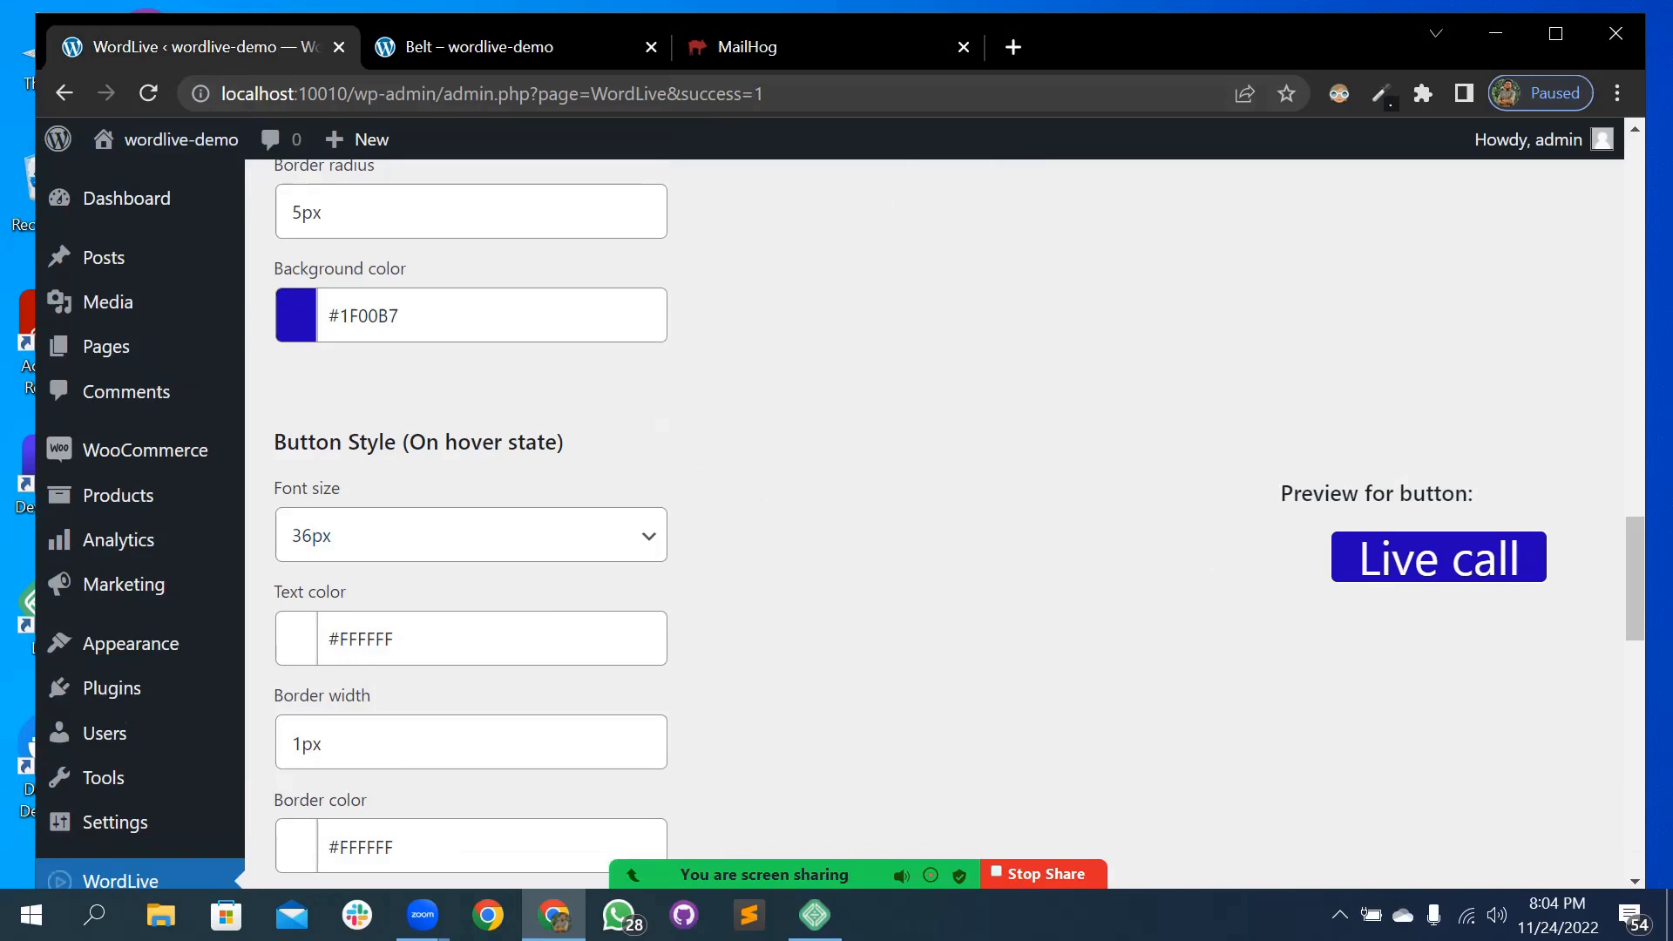
{"action": "scroll", "coordinate": [874, 196], "scroll_direction": "down", "scroll_amount": 11}
{"action": "left_click", "coordinate": [316, 778]}
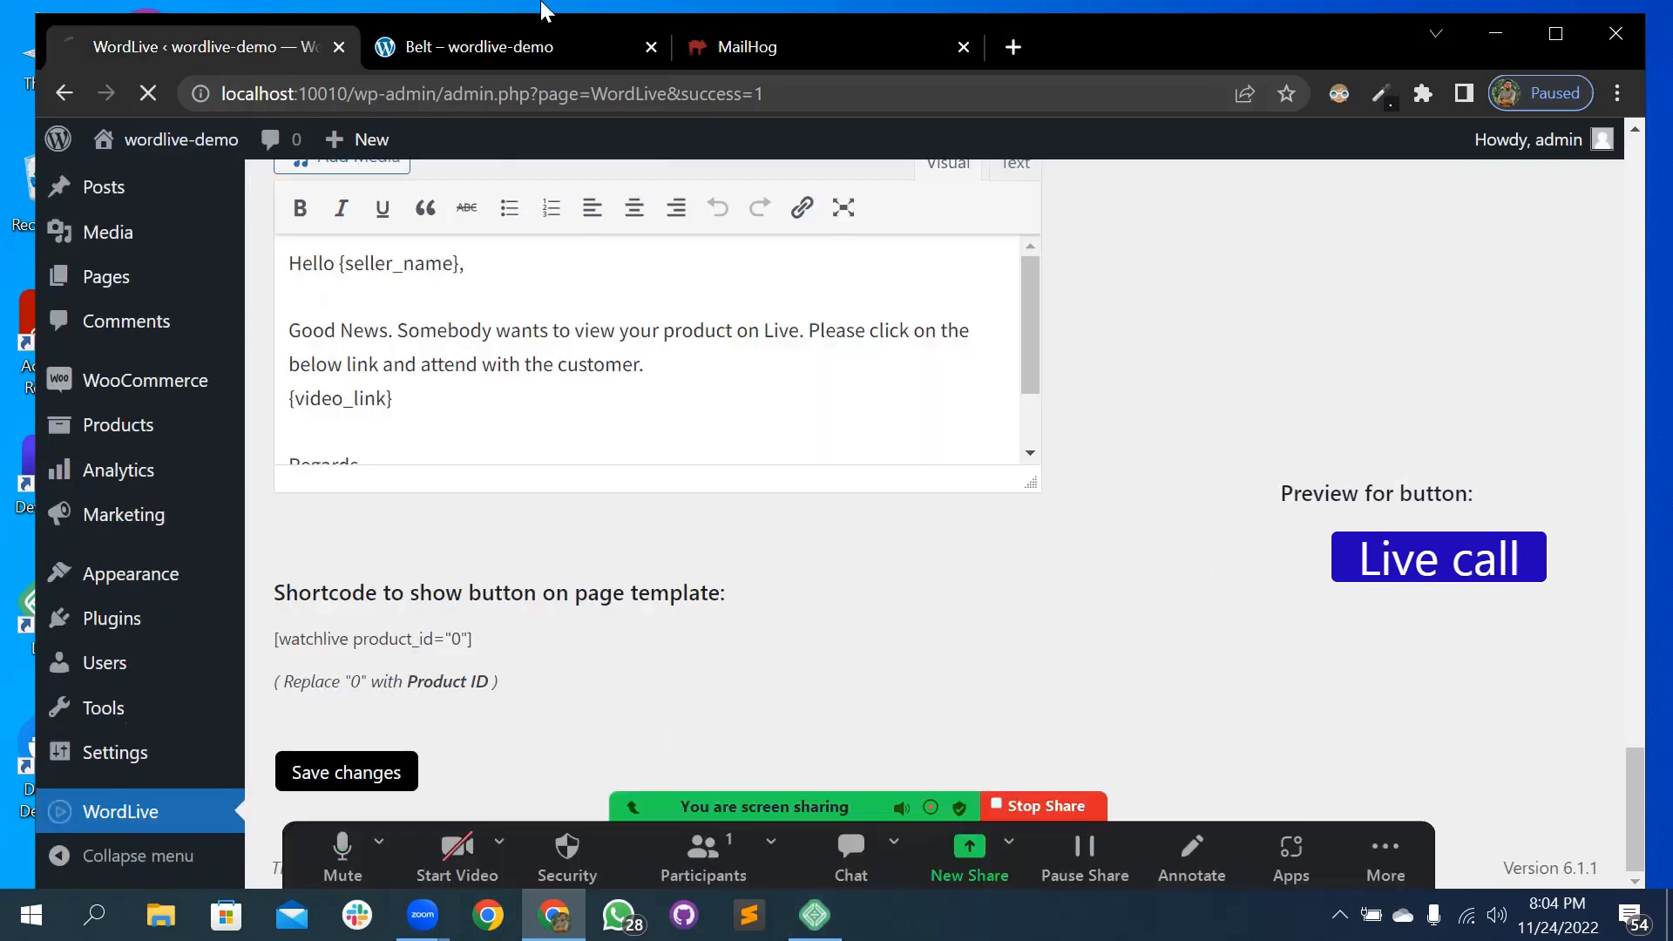
{"action": "left_click", "coordinate": [516, 52]}
{"action": "left_click", "coordinate": [148, 93]}
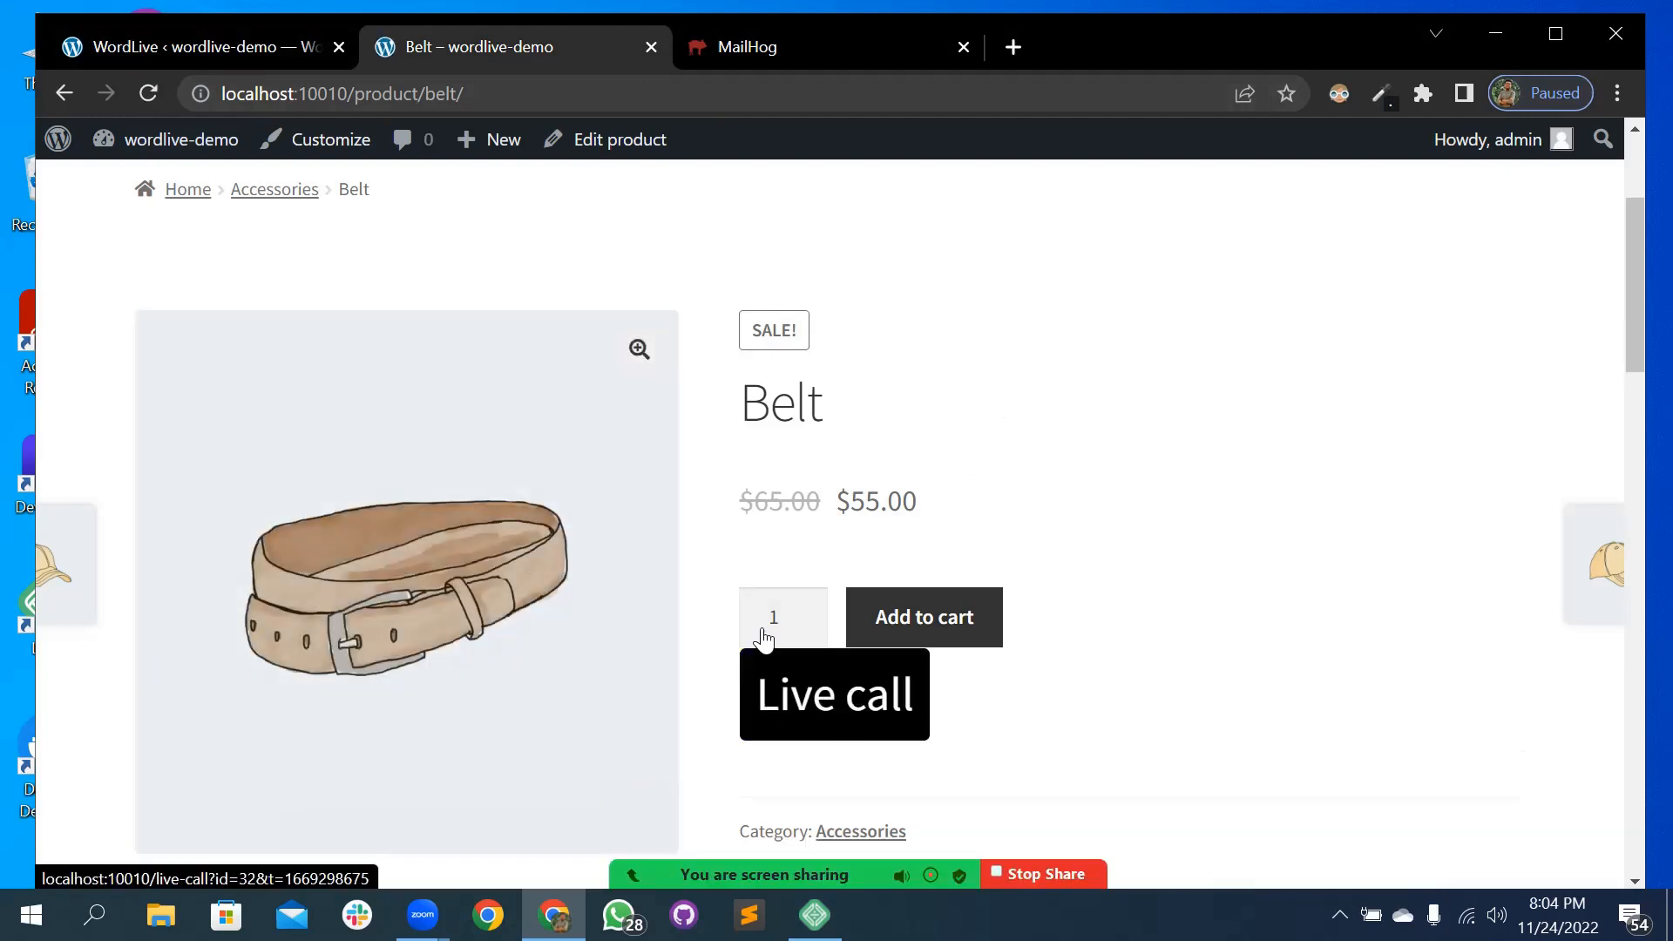
- Return to the WordLive settings and set the hover-state font size back to 14px
{"action": "left_click", "coordinate": [192, 46]}
{"action": "scroll", "coordinate": [575, 575], "scroll_direction": "down", "scroll_amount": 15}
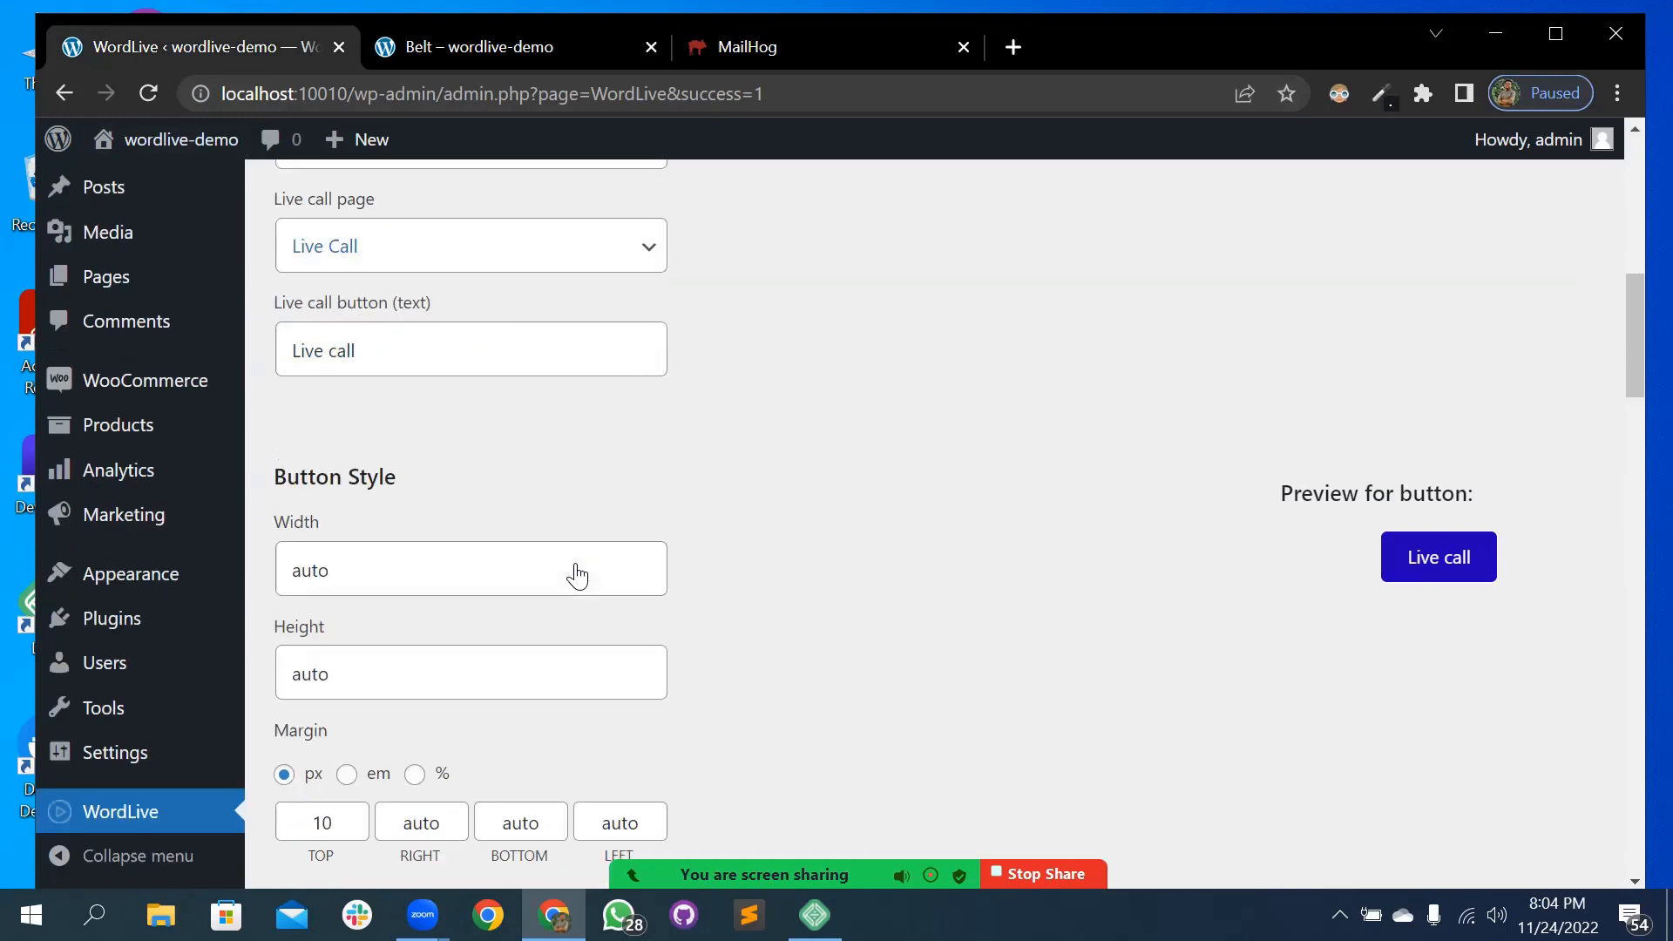
{"action": "scroll", "coordinate": [575, 568], "scroll_direction": "down", "scroll_amount": 5}
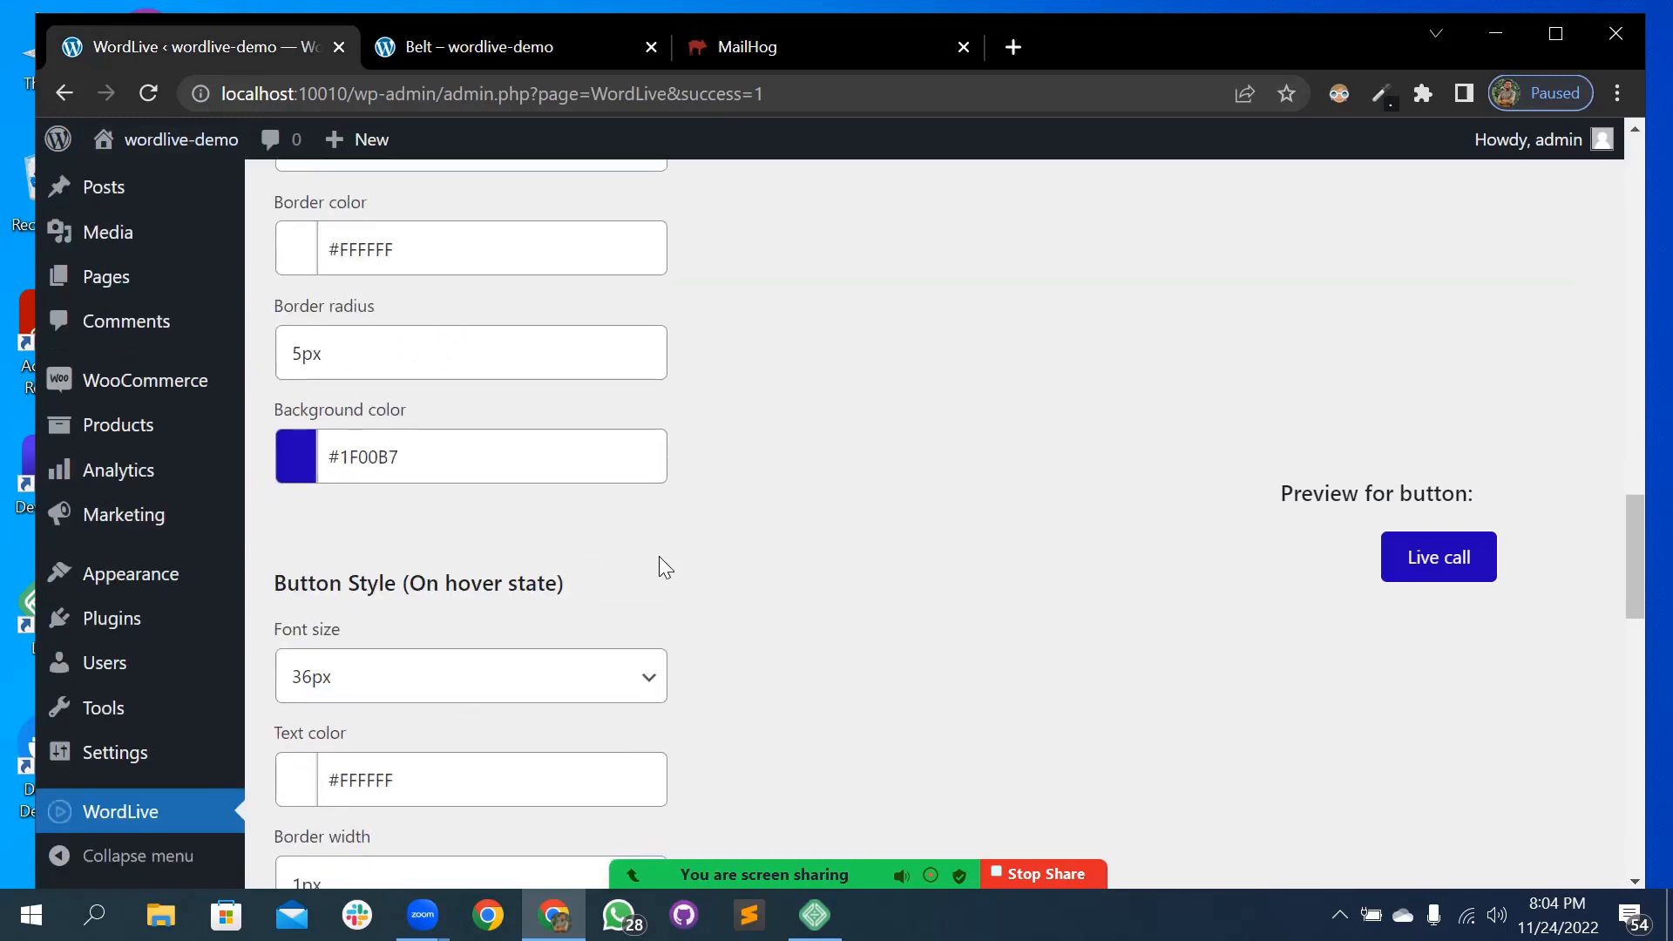
{"action": "left_click", "coordinate": [458, 558]}
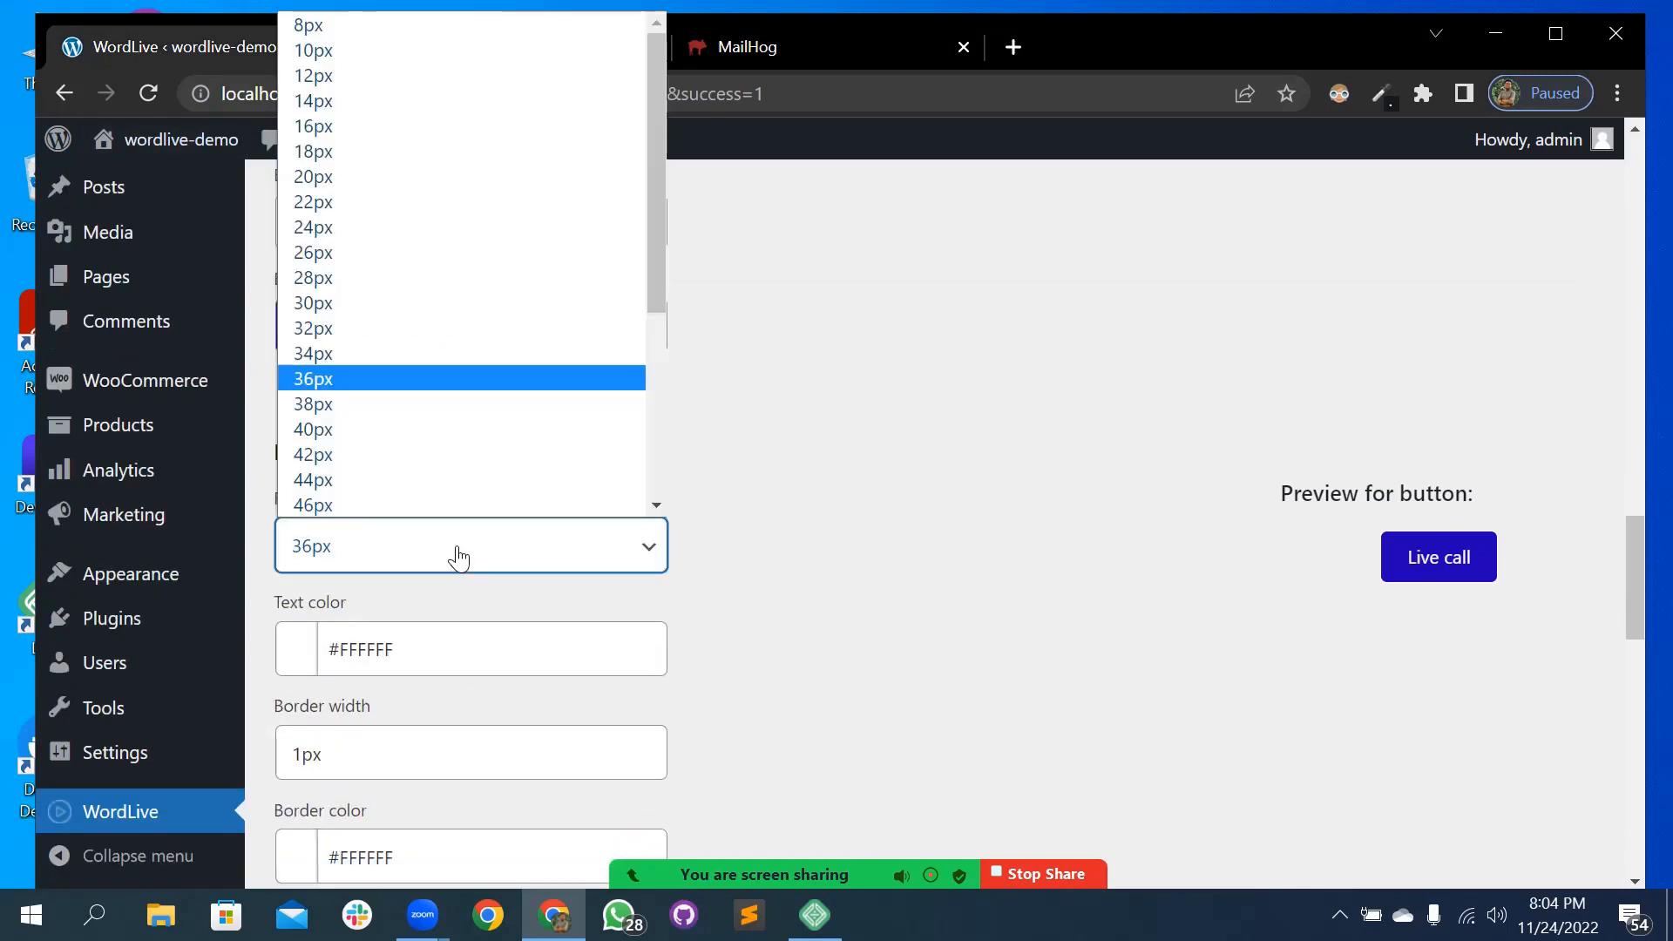
{"action": "left_click", "coordinate": [404, 99]}
- Set the hover-state background color to the green #4DFF16 and save the settings
{"action": "scroll", "coordinate": [650, 571], "scroll_direction": "down", "scroll_amount": 4}
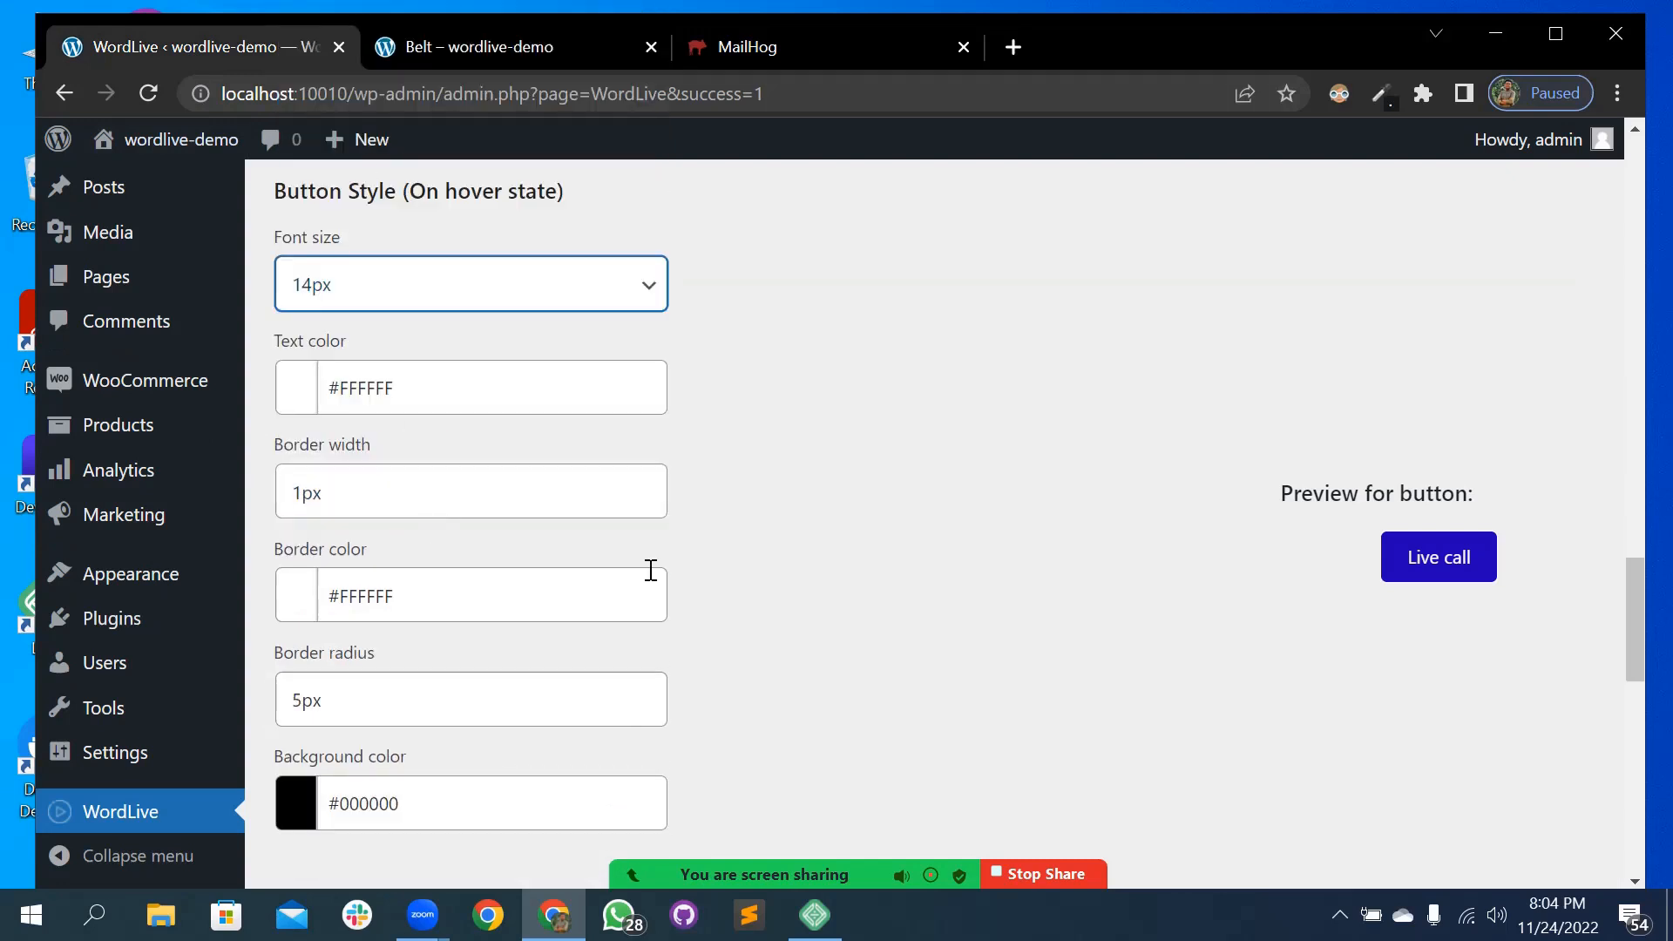
{"action": "left_click", "coordinate": [318, 673]}
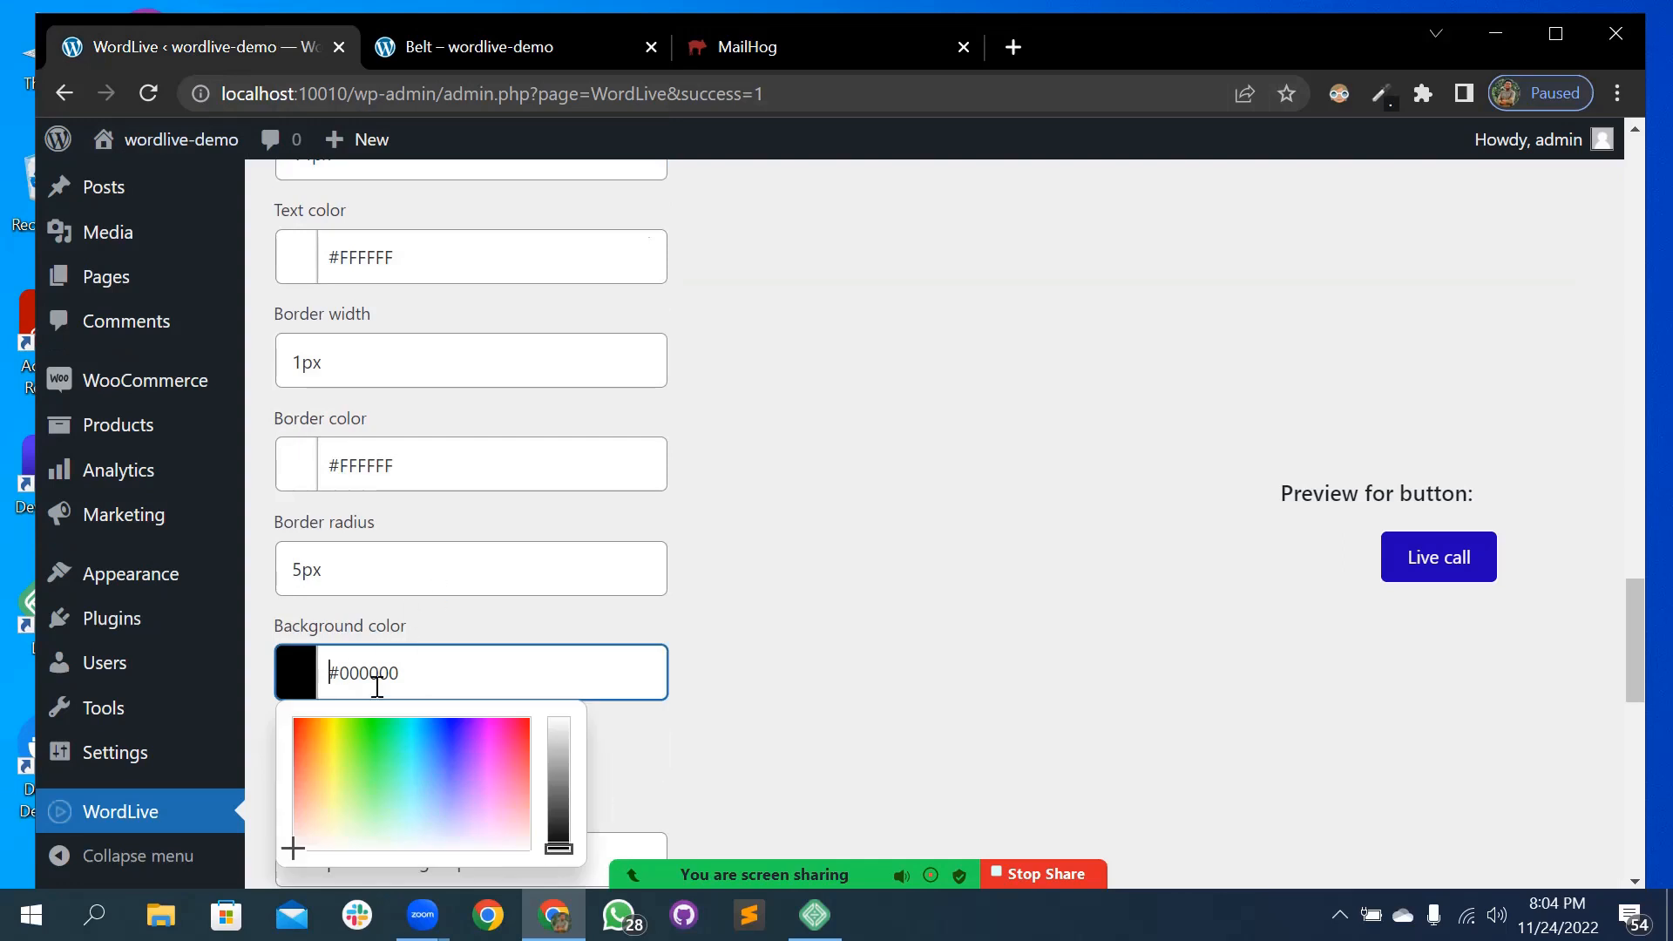
{"action": "left_click", "coordinate": [363, 730]}
{"action": "left_click", "coordinate": [930, 639]}
{"action": "scroll", "coordinate": [943, 624], "scroll_direction": "down", "scroll_amount": 2}
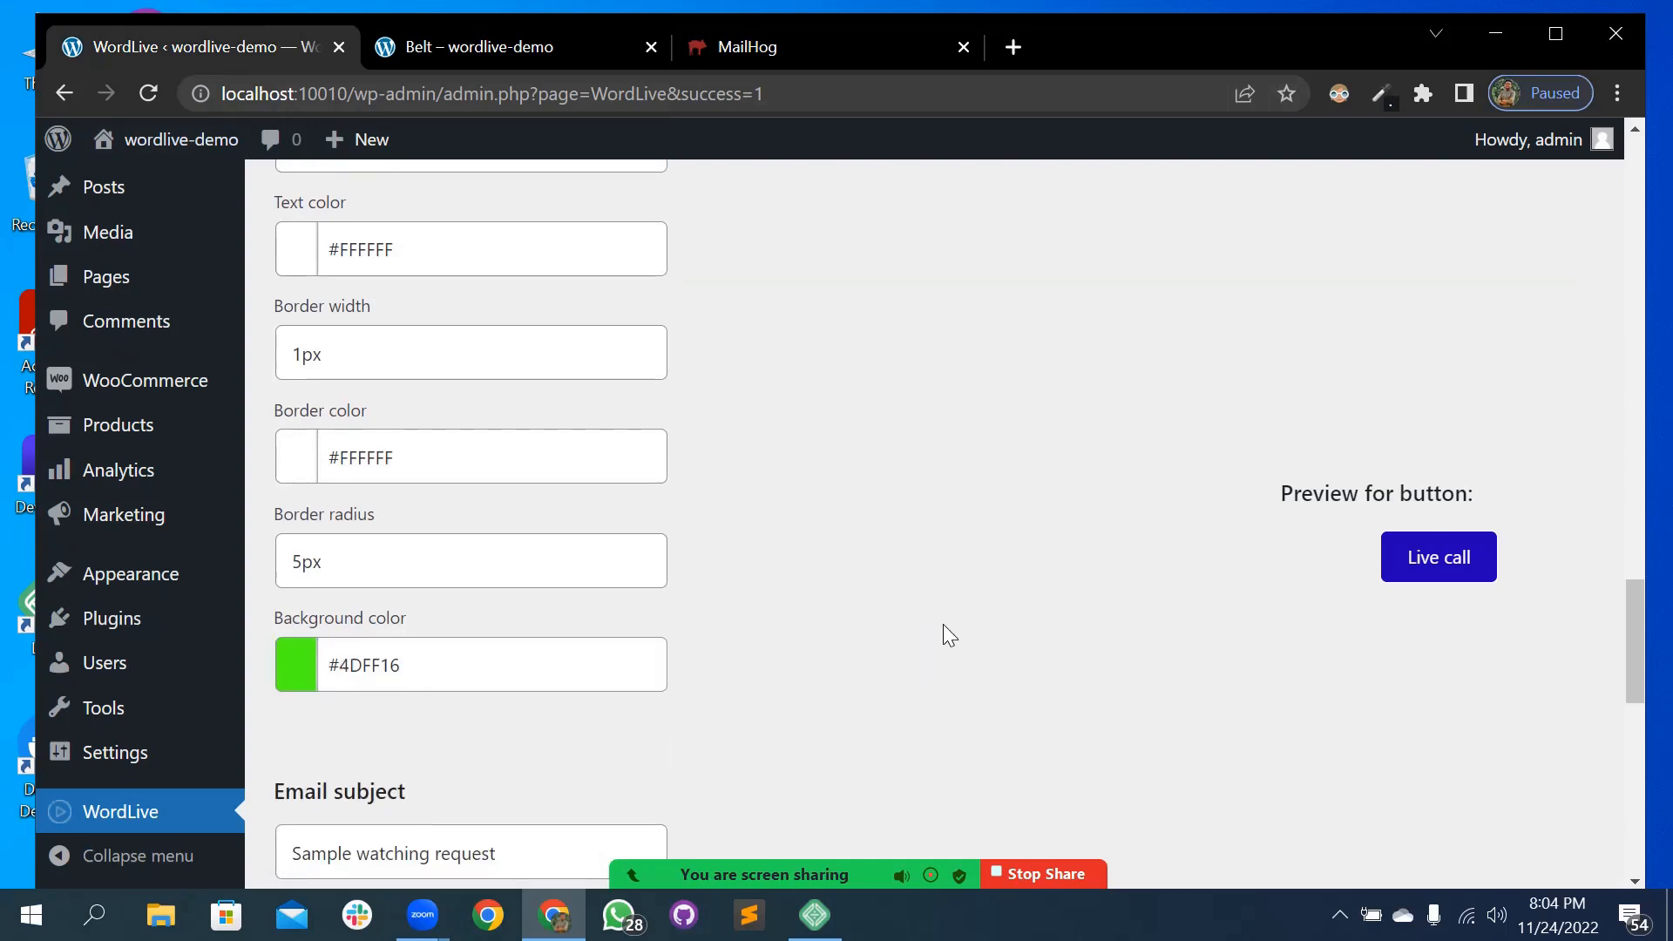
{"action": "scroll", "coordinate": [871, 575], "scroll_direction": "down", "scroll_amount": 2}
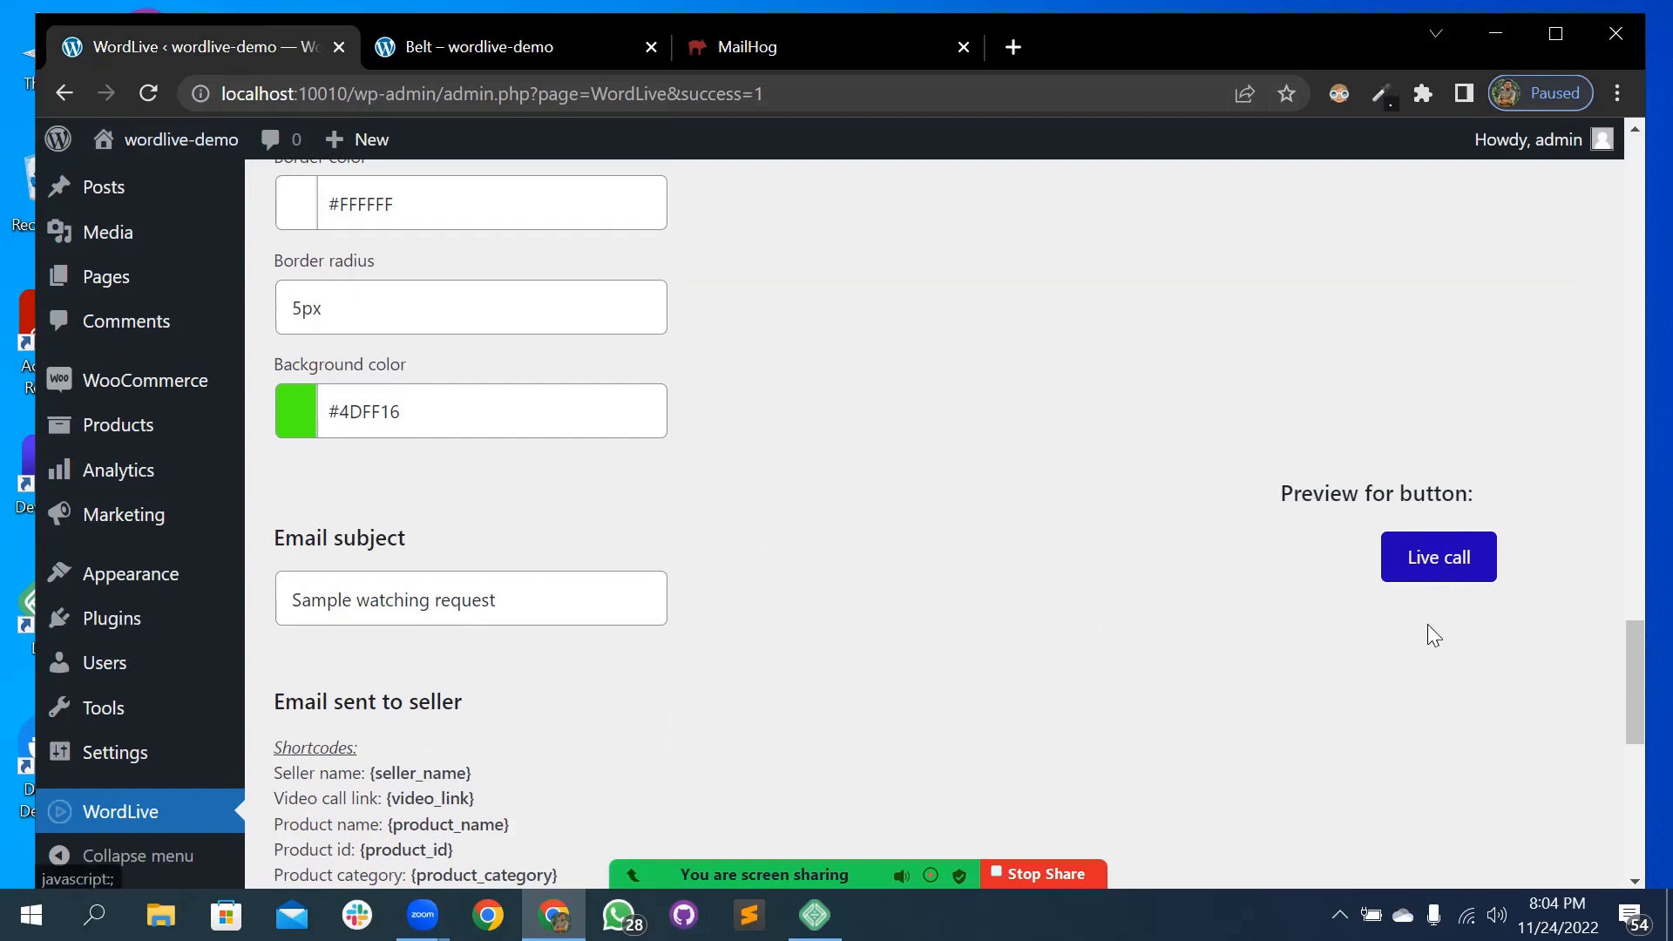
{"action": "scroll", "coordinate": [610, 601], "scroll_direction": "down", "scroll_amount": 10}
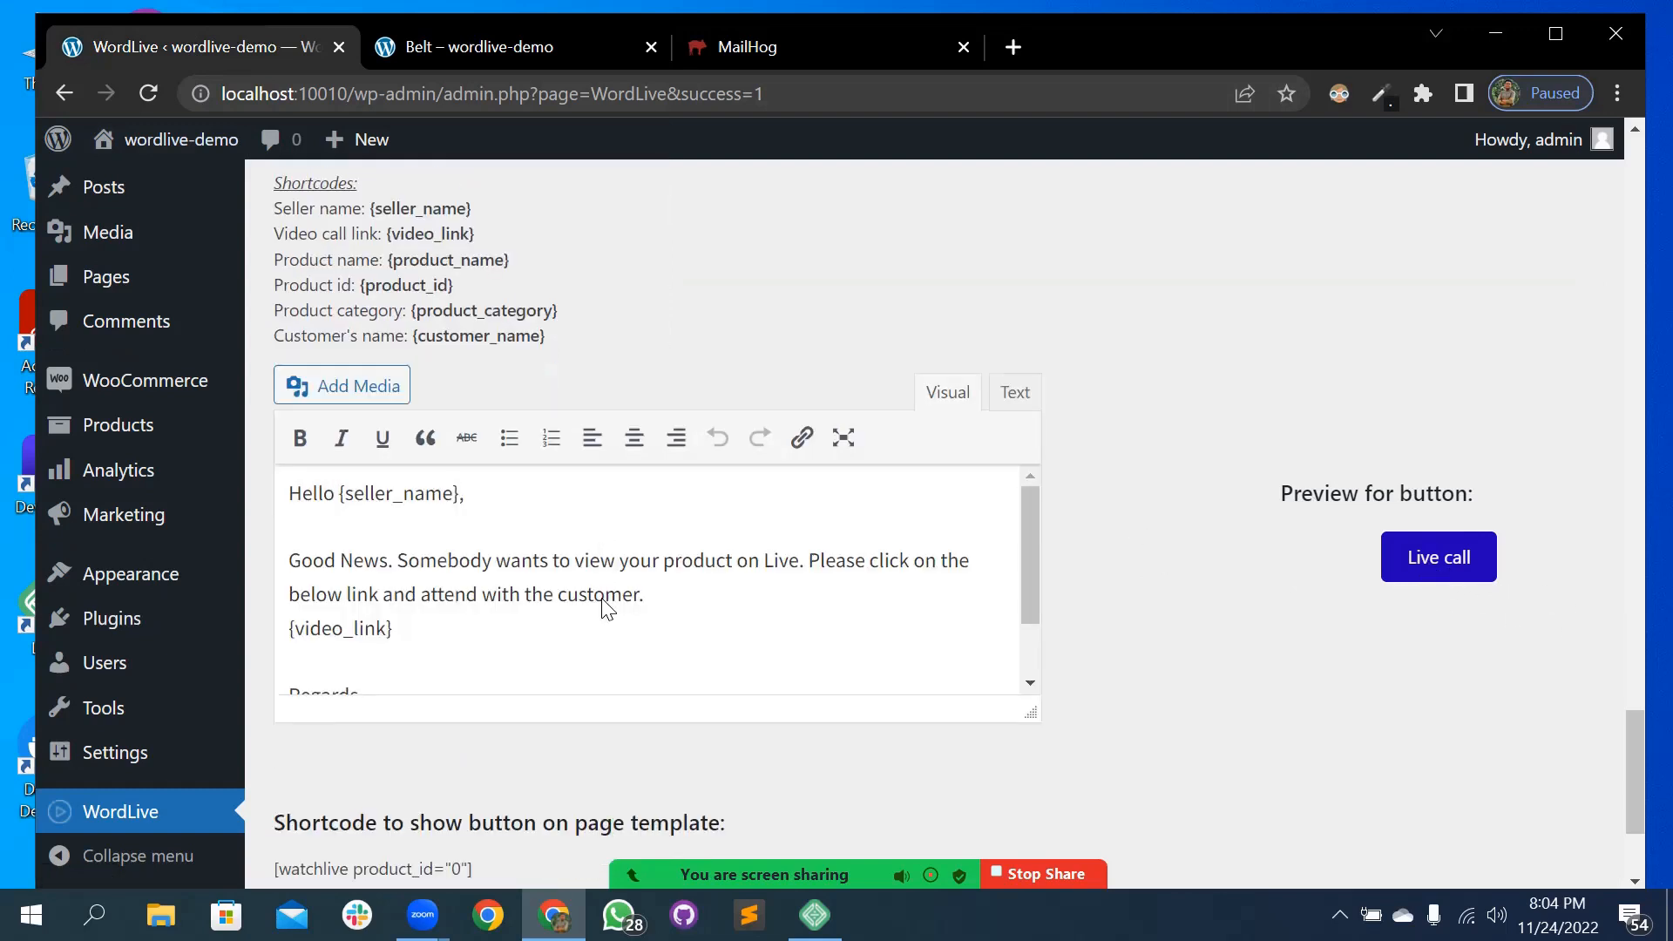
{"action": "left_click", "coordinate": [384, 784]}
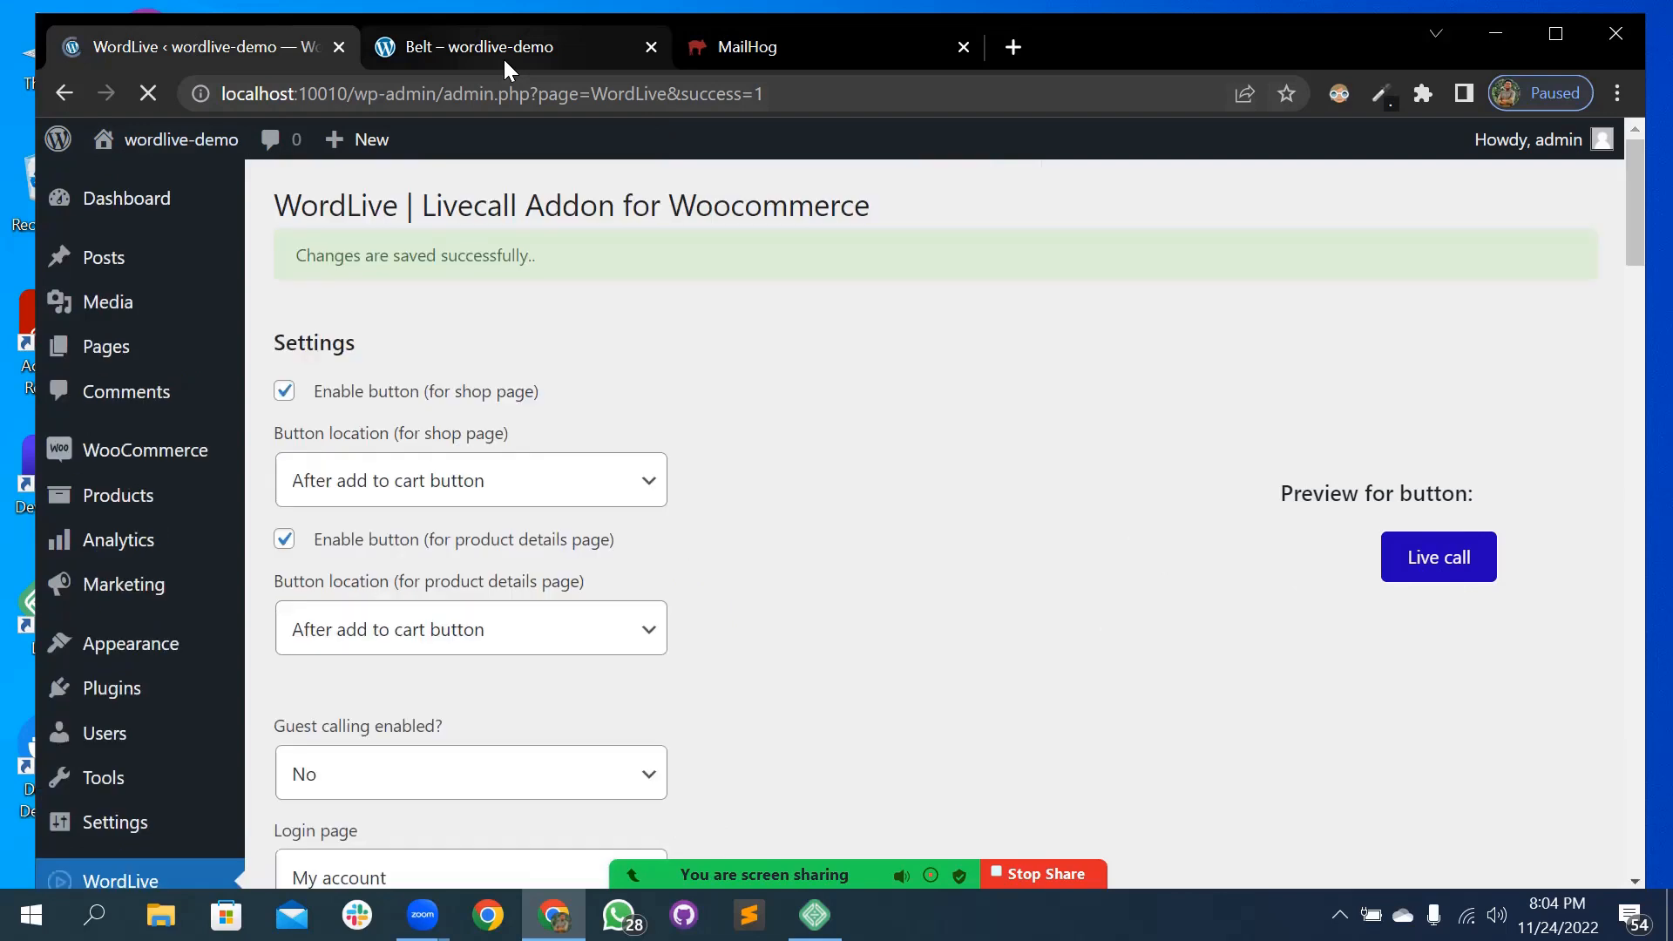
- Reload the Belt product page and open the store's /shop page to check the Live call buttons' hover color
{"action": "left_click", "coordinate": [505, 61]}
{"action": "left_click", "coordinate": [148, 93]}
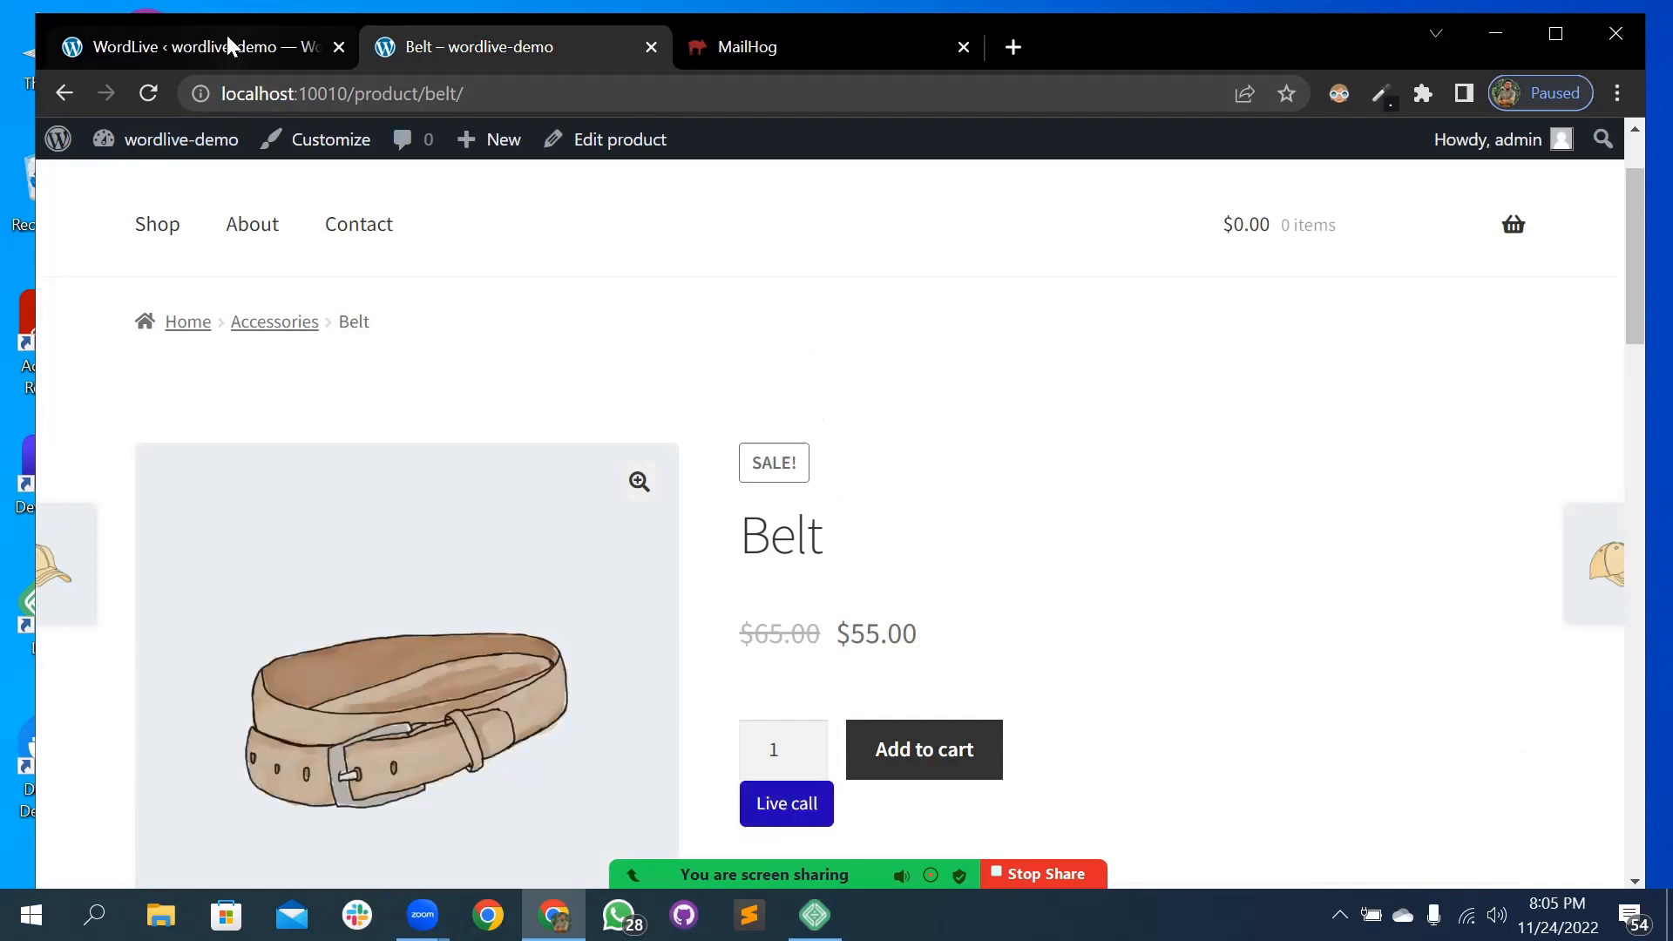
{"action": "left_click_drag", "start_coordinate": [353, 93], "coordinate": [720, 137]}
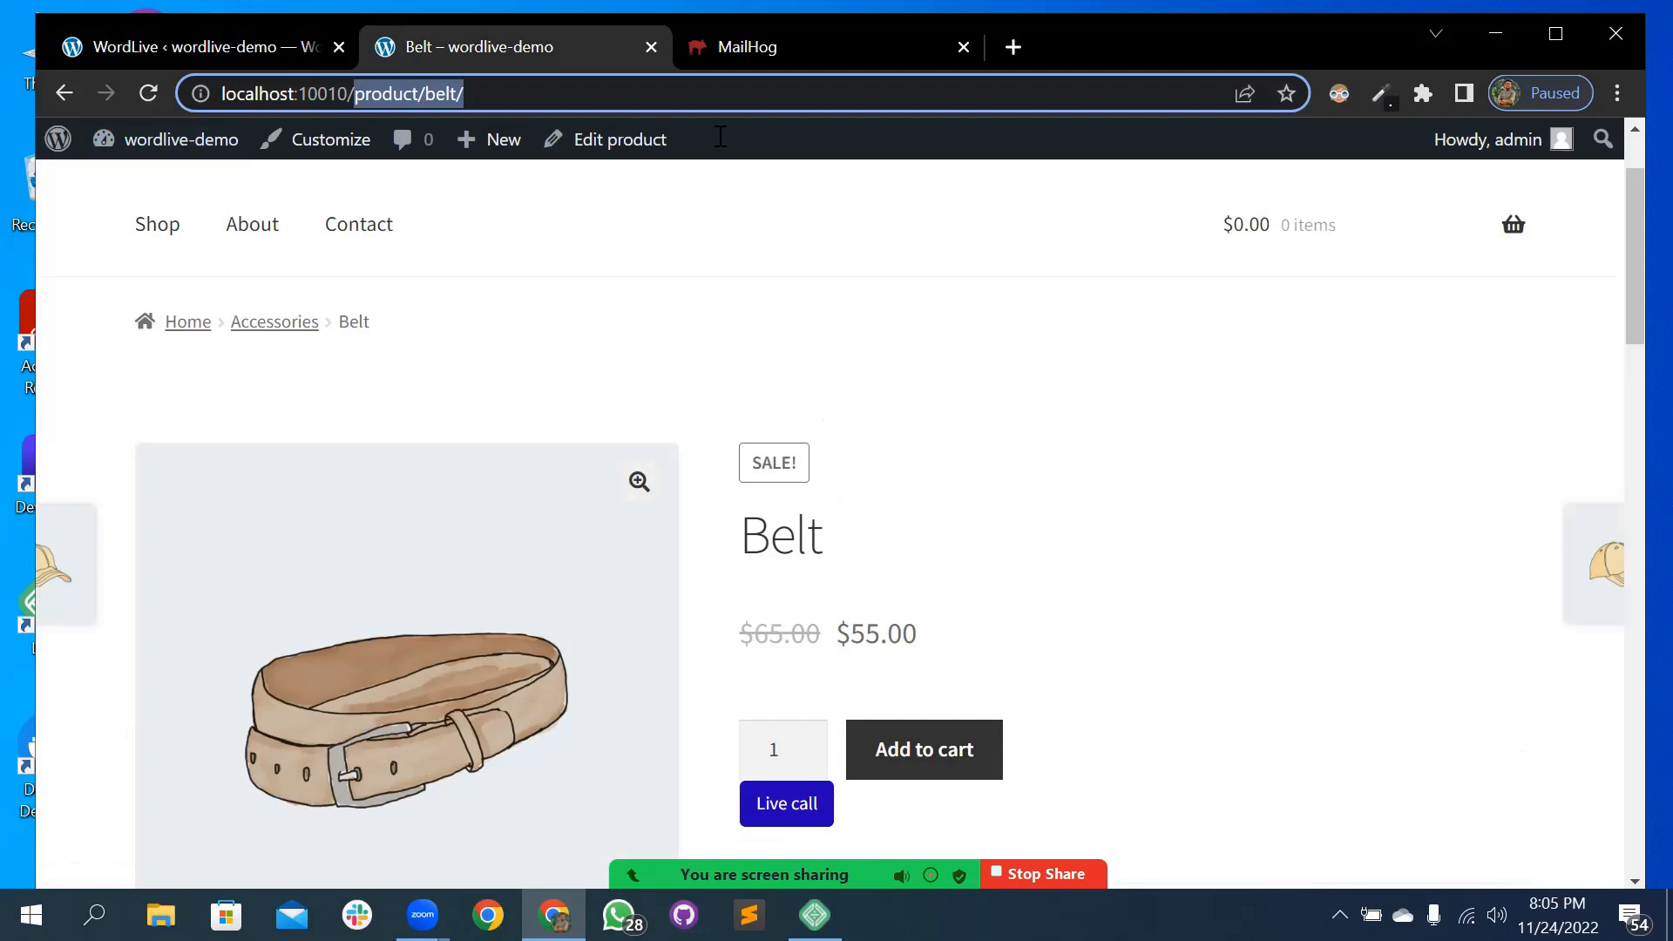
{"action": "type", "text": "/shop"}
{"action": "key", "text": "Return"}
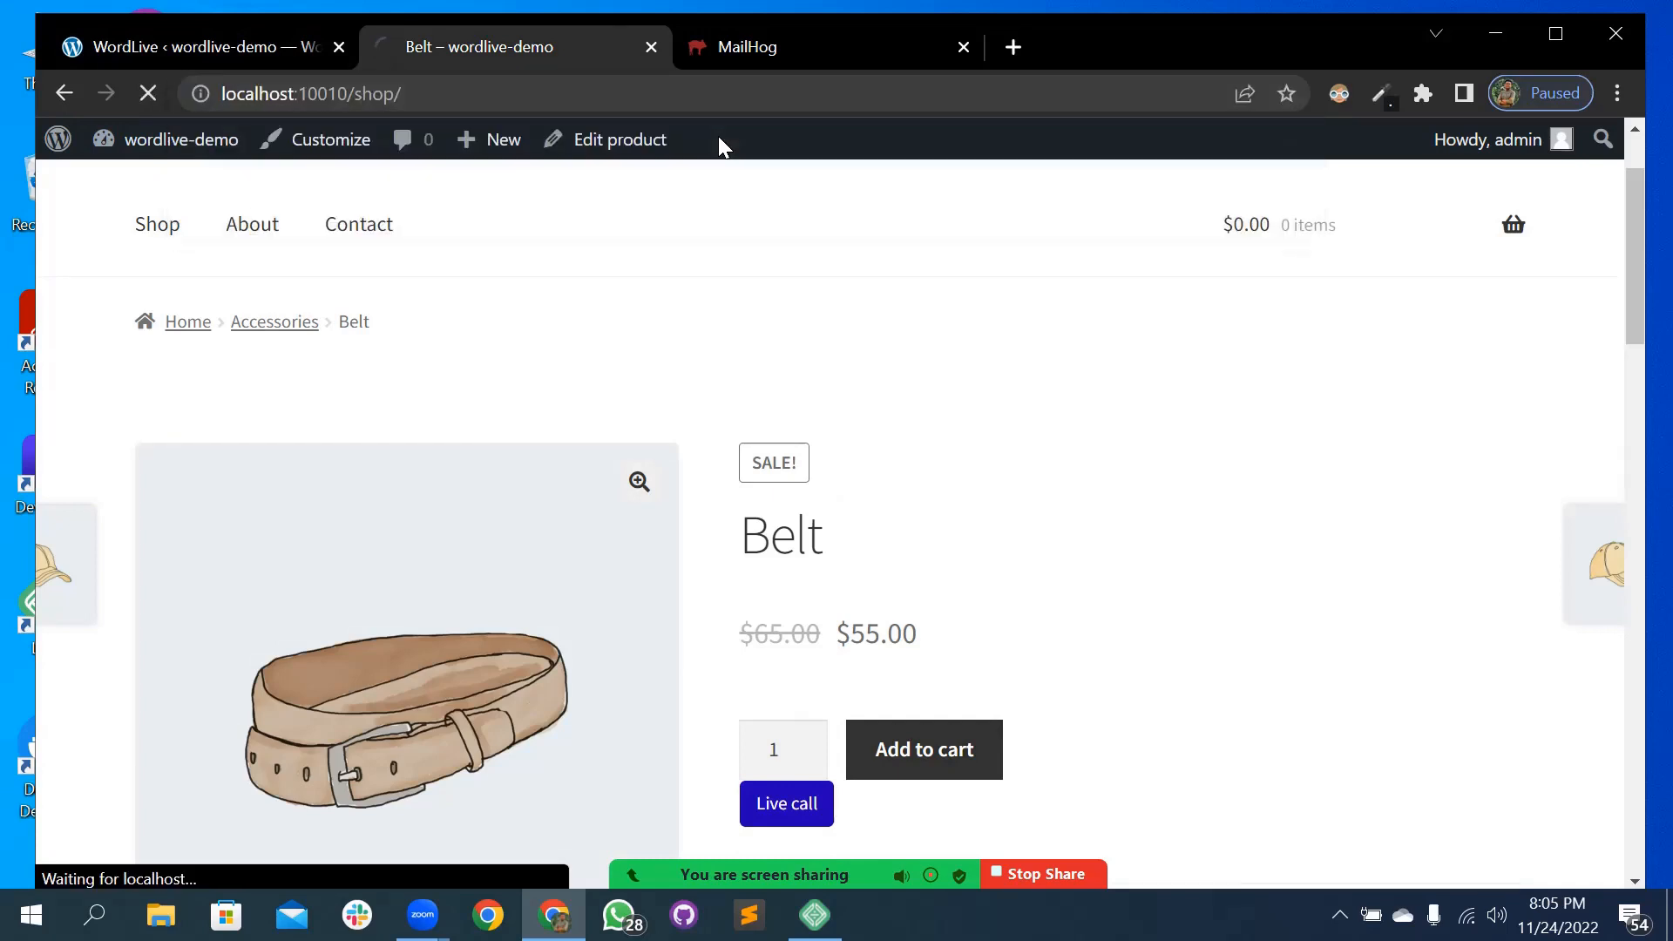
{"action": "scroll", "coordinate": [819, 577], "scroll_direction": "down", "scroll_amount": 7}
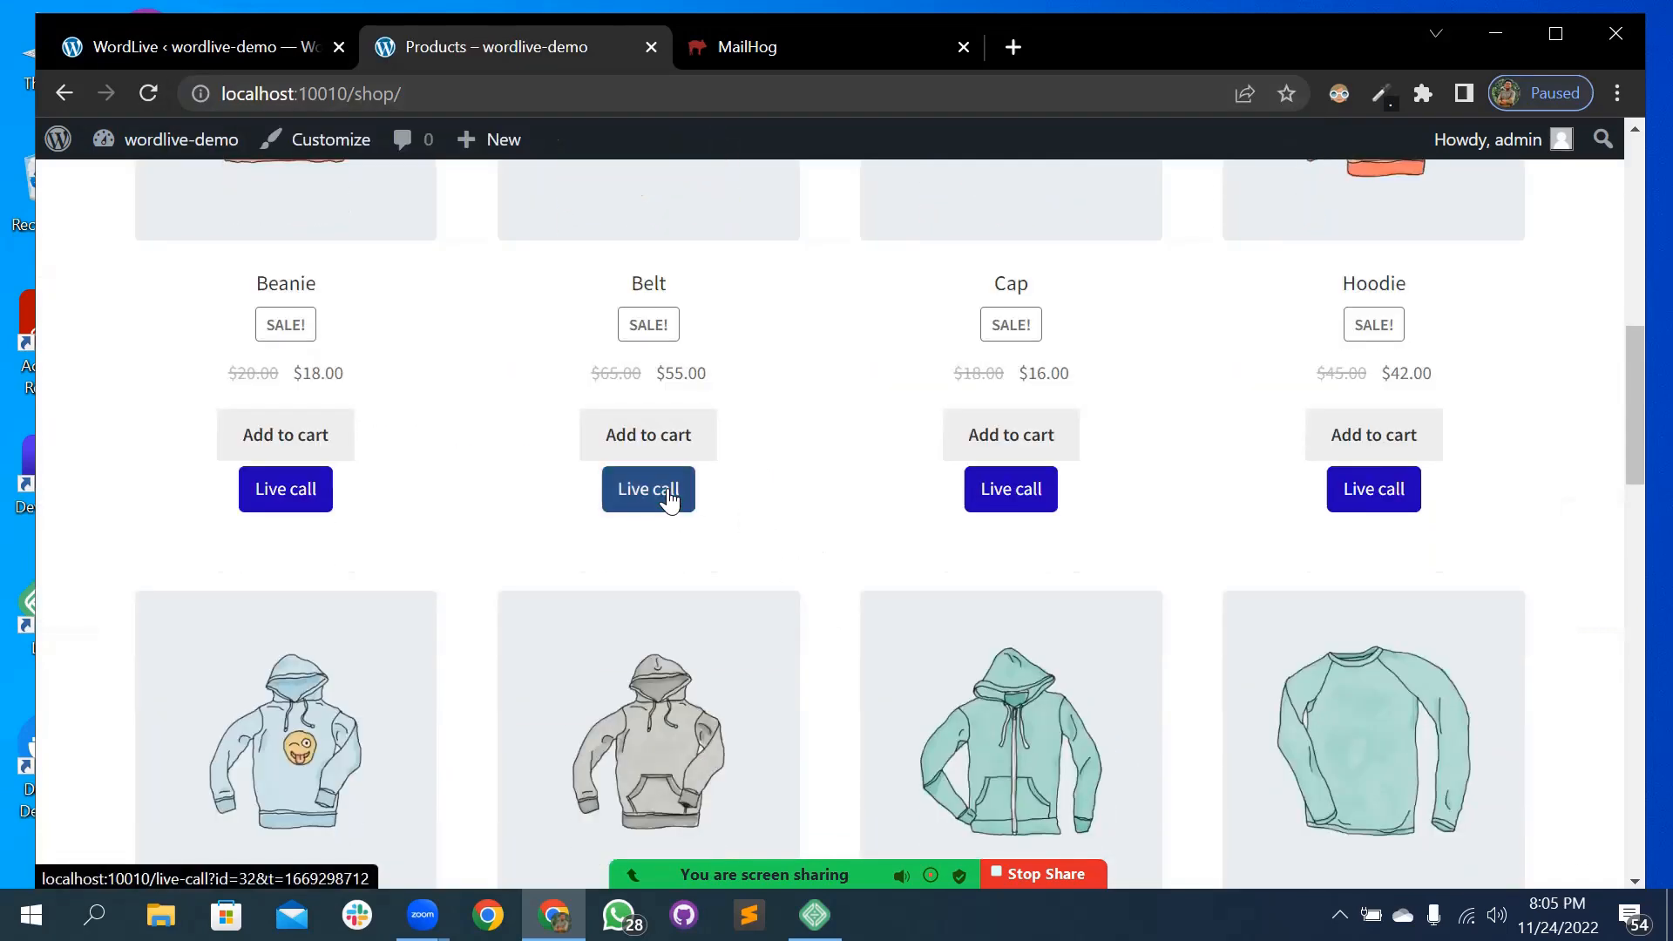
- Go back to the WordLive settings and examine the Email subject setting
{"action": "left_click", "coordinate": [265, 49]}
{"action": "scroll", "coordinate": [606, 719], "scroll_direction": "down", "scroll_amount": 10}
{"action": "scroll", "coordinate": [1277, 567], "scroll_direction": "down", "scroll_amount": 12}
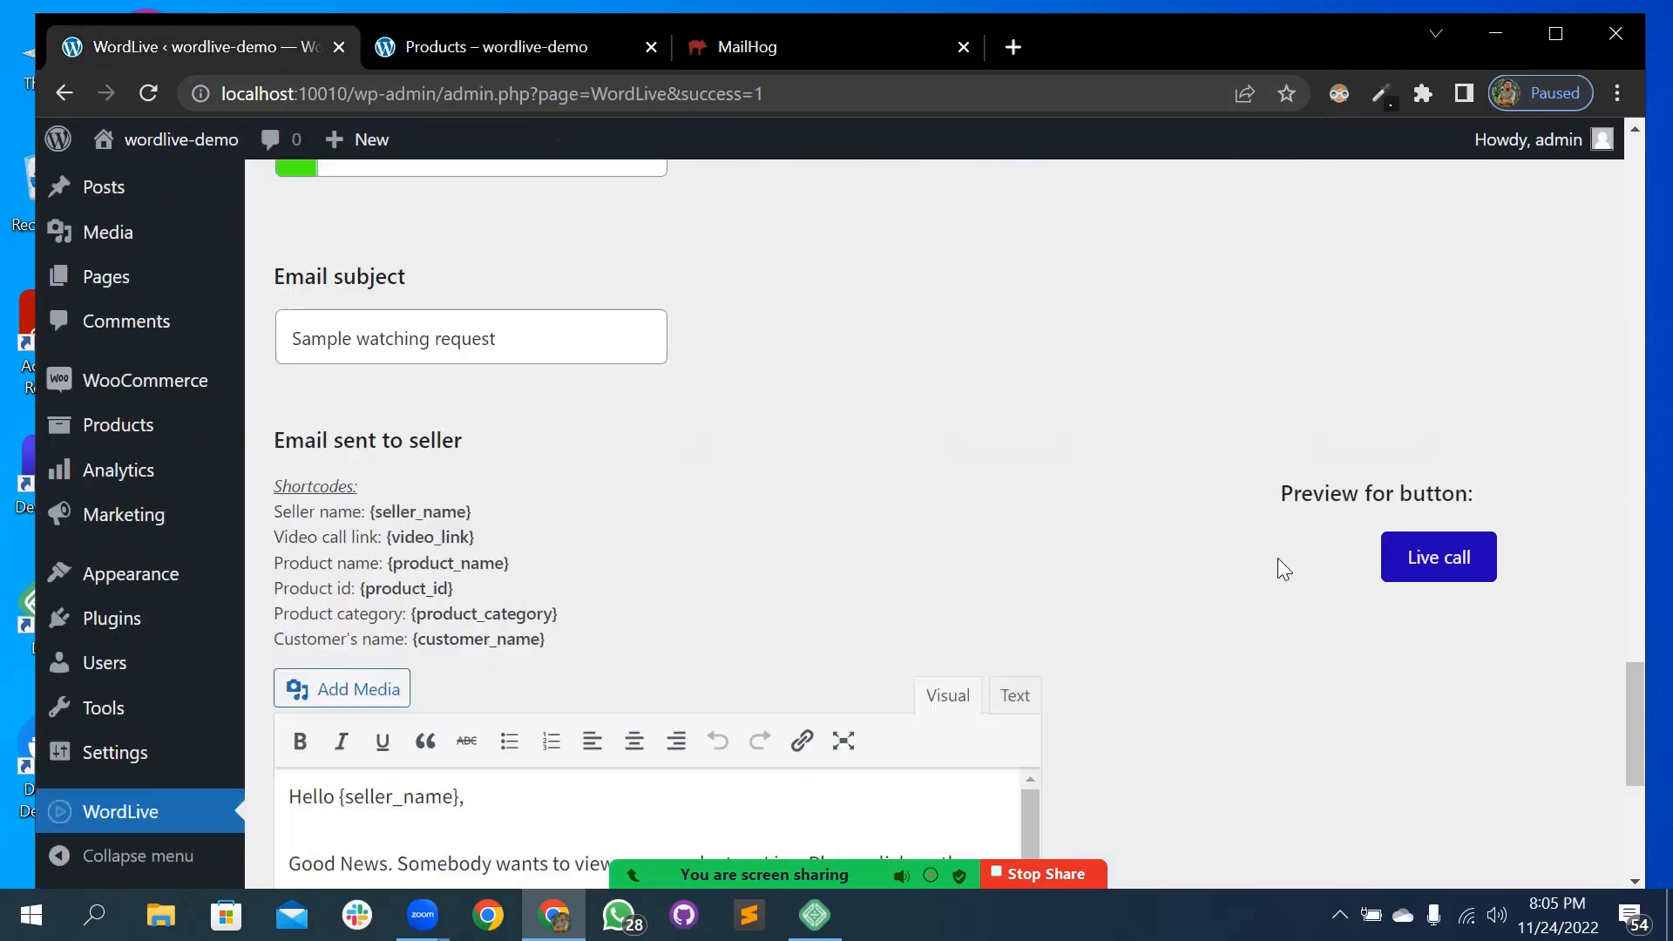
{"action": "scroll", "coordinate": [981, 546], "scroll_direction": "up", "scroll_amount": 8}
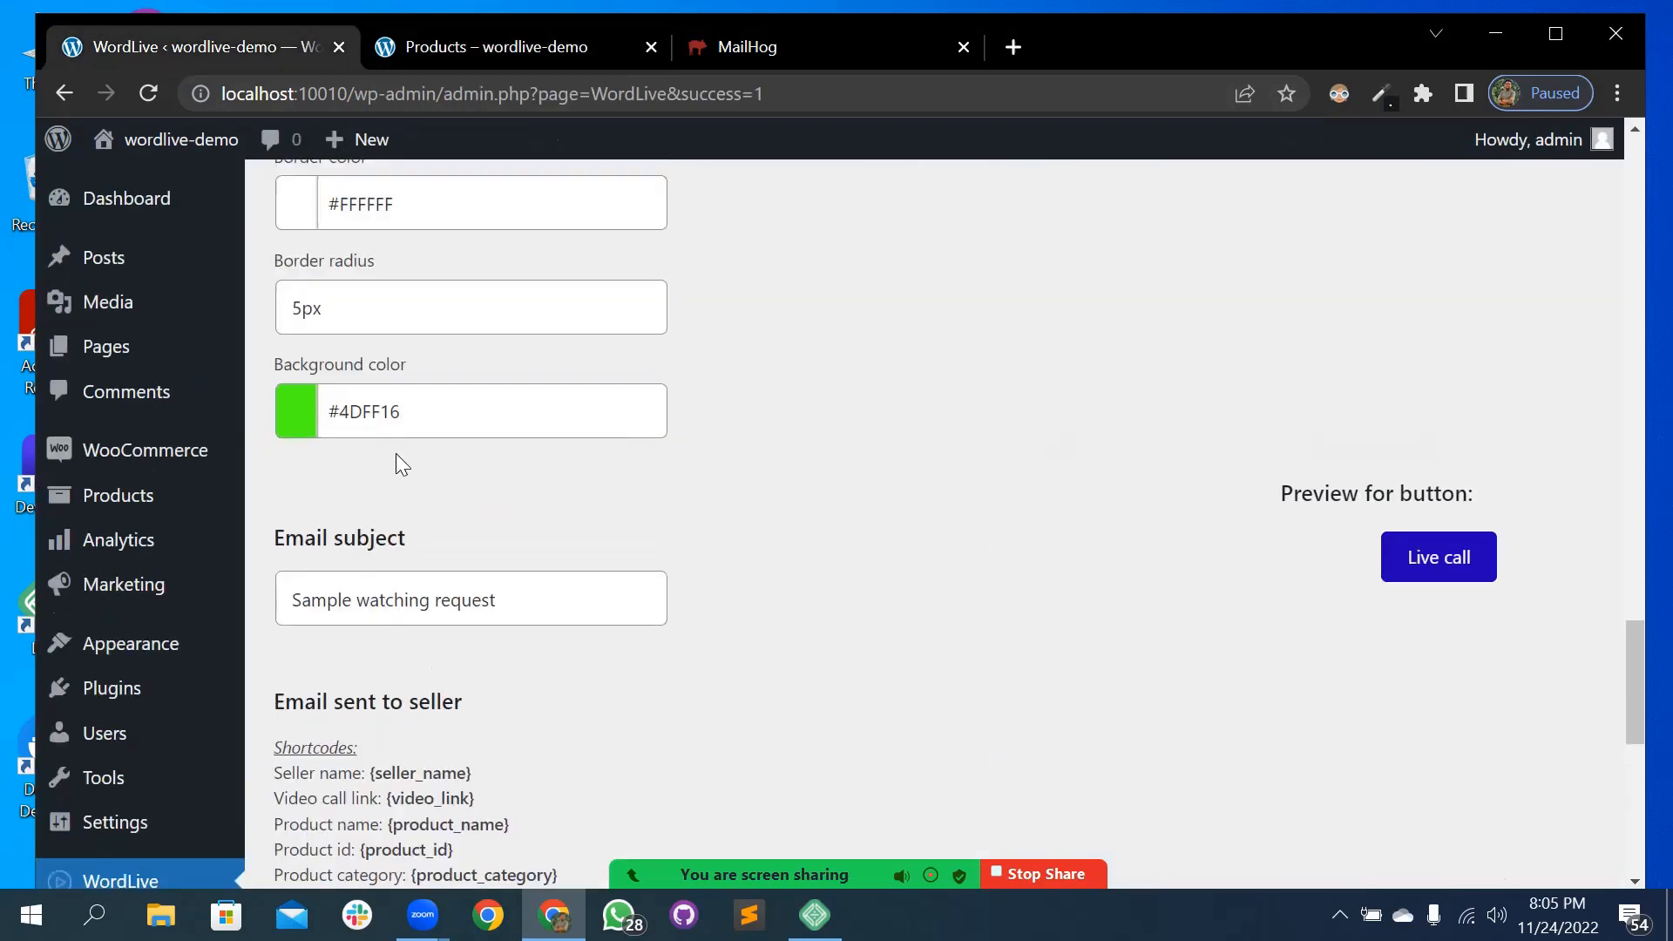
{"action": "left_click", "coordinate": [427, 403]}
{"action": "left_click", "coordinate": [1042, 398]}
{"action": "triple_click", "coordinate": [576, 617]}
{"action": "left_click", "coordinate": [576, 610]}
{"action": "scroll", "coordinate": [751, 523], "scroll_direction": "down", "scroll_amount": 2}
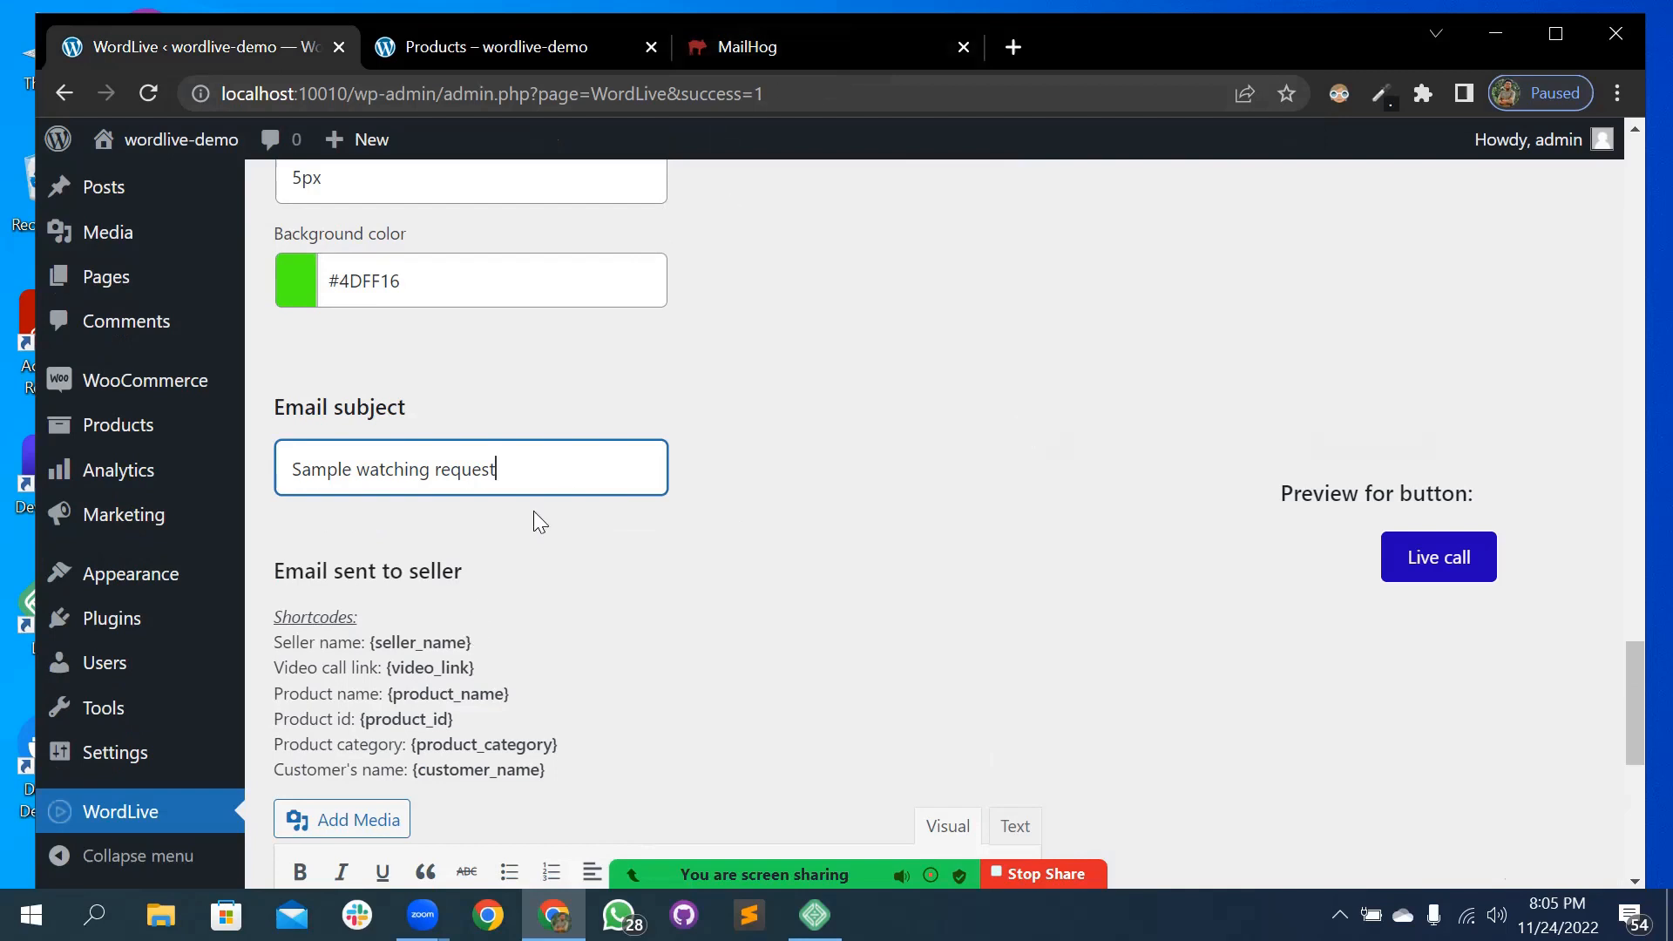
- Switch to MailHog and return to the inbox to compare the received messages' subjects with the Email subject setting
{"action": "left_click_drag", "start_coordinate": [545, 475], "coordinate": [265, 483]}
{"action": "left_click", "coordinate": [553, 455]}
{"action": "left_click", "coordinate": [747, 44]}
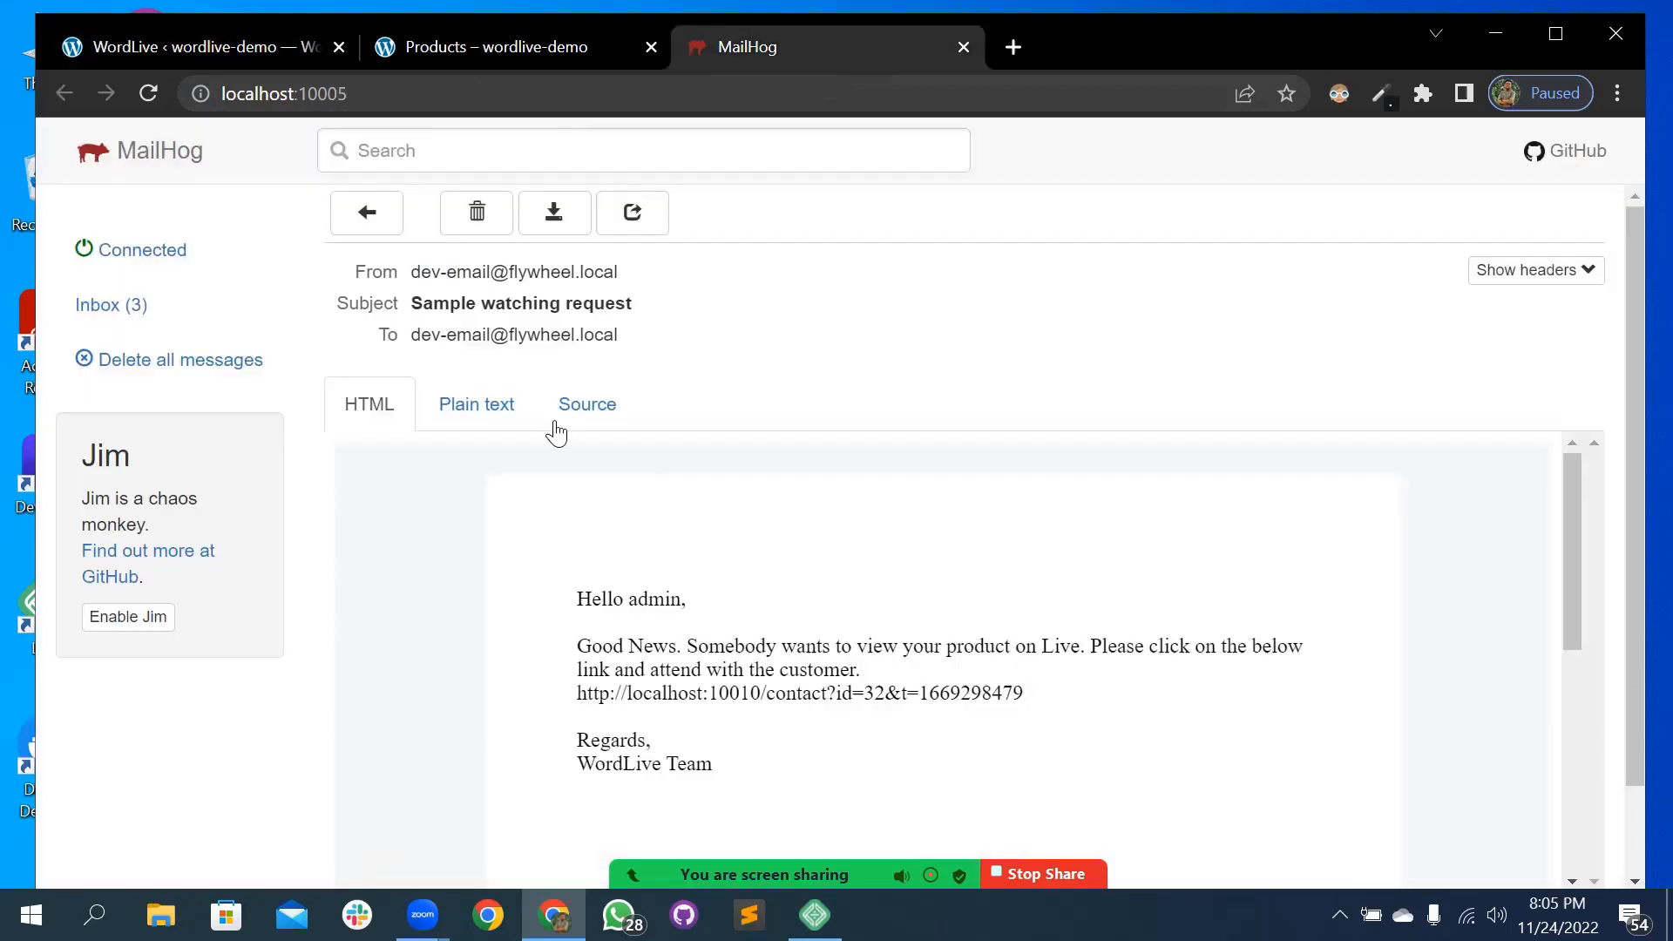
{"action": "left_click", "coordinate": [391, 231]}
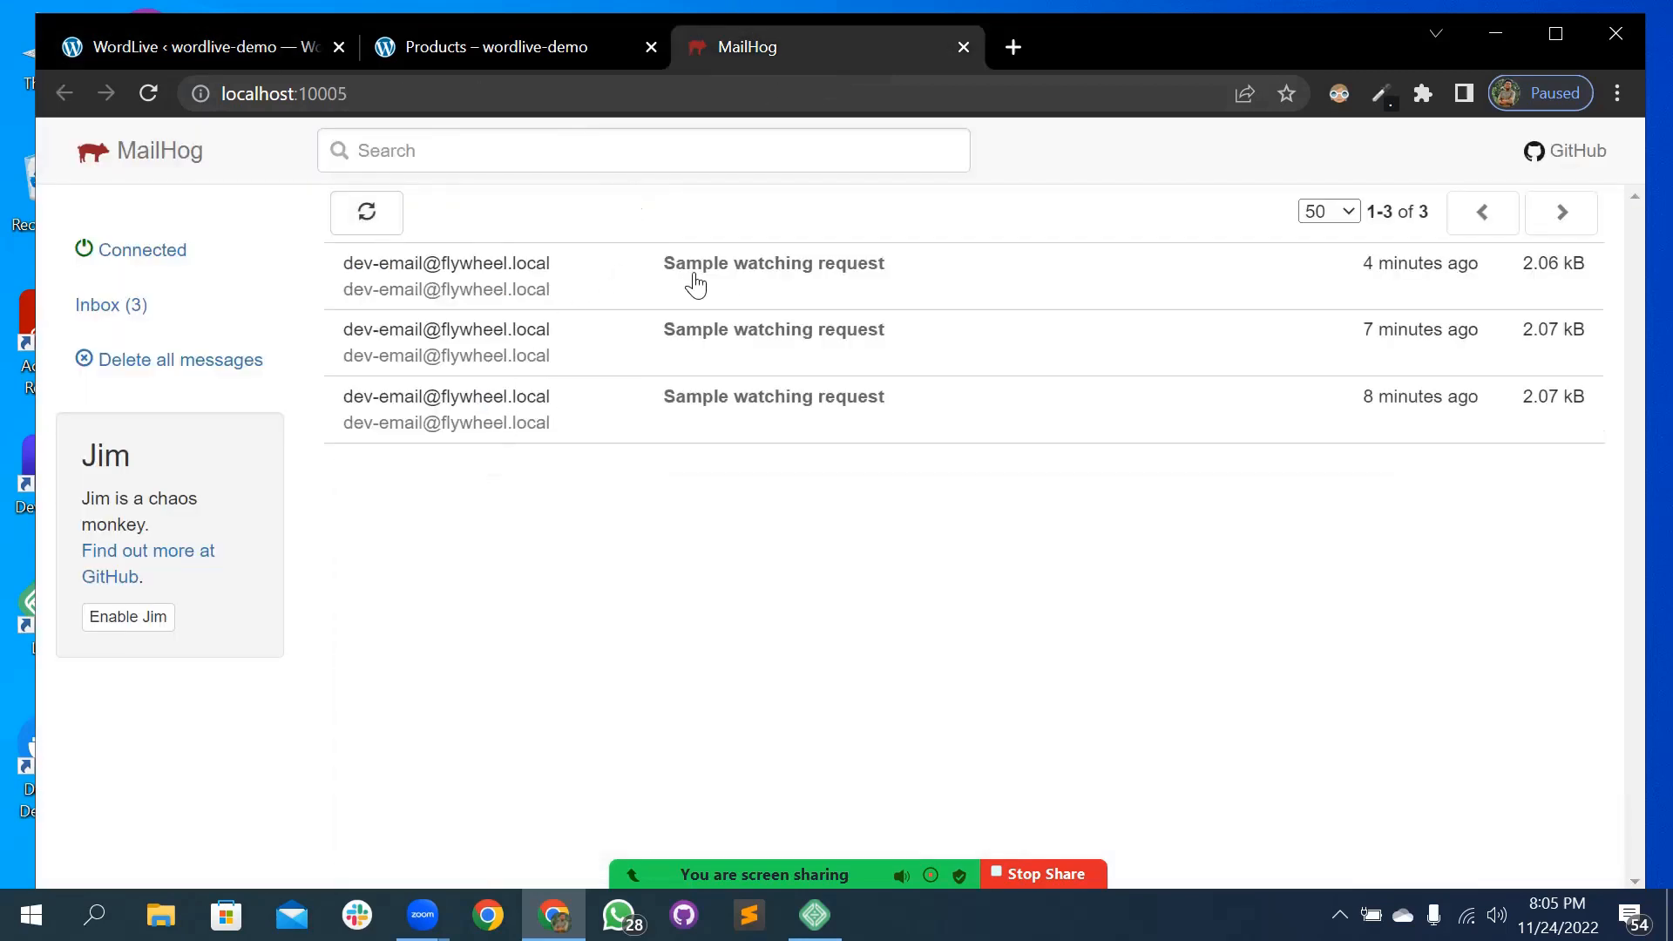
- Change the WordLive email subject to "Live call request" and save the settings
{"action": "left_click", "coordinate": [176, 45]}
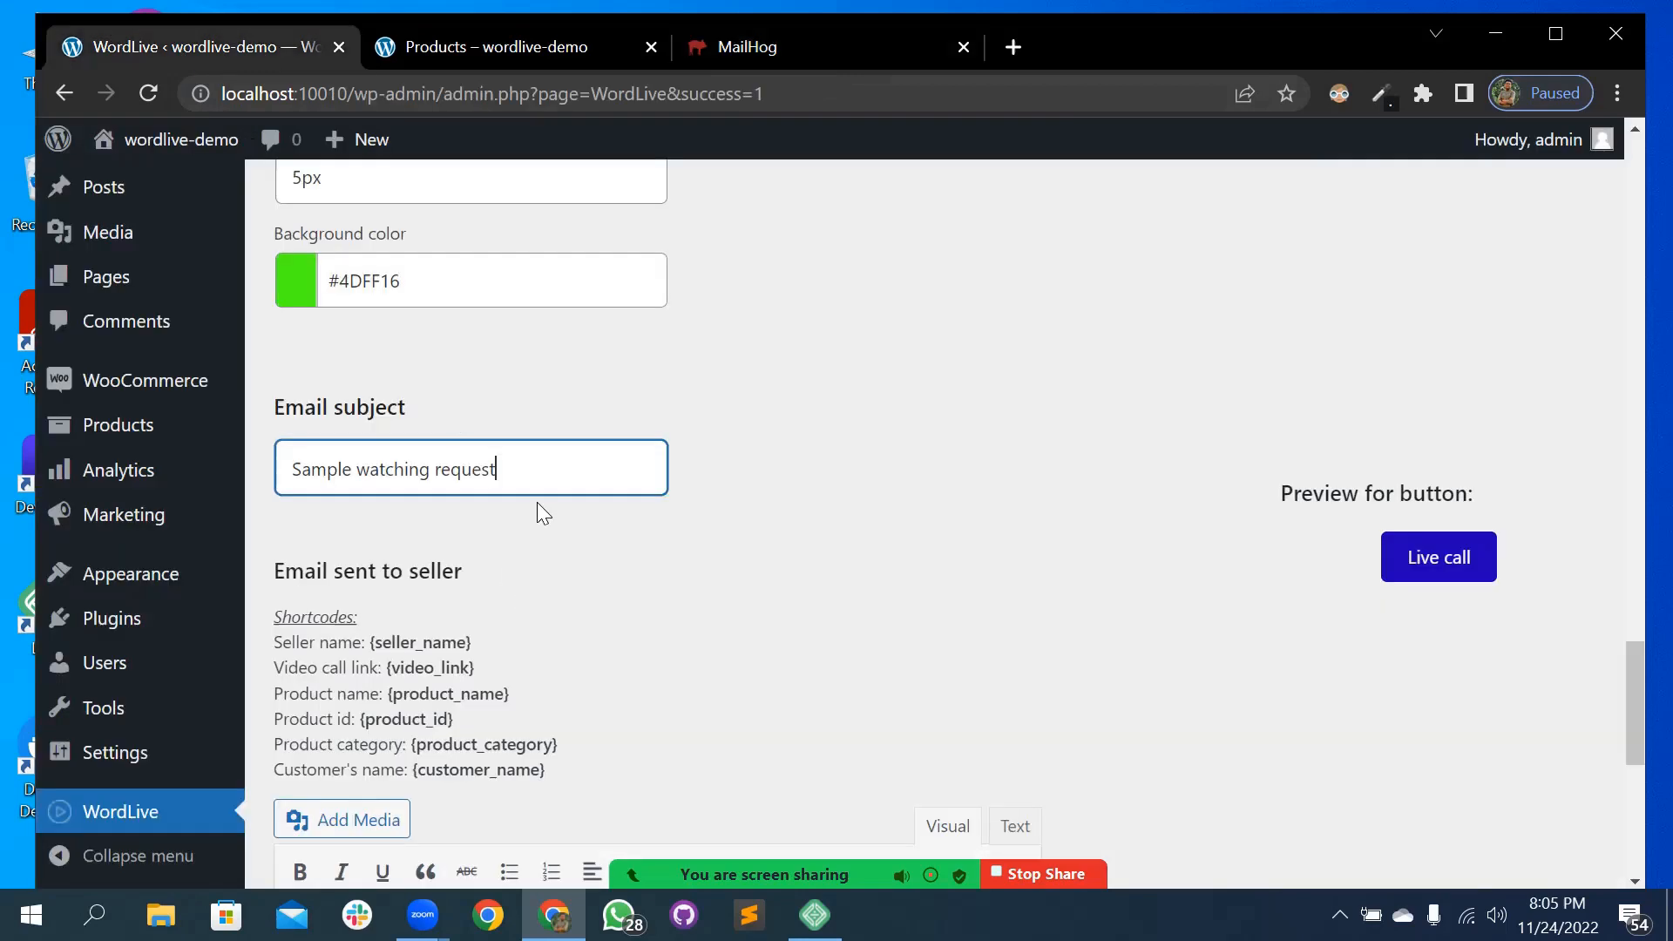
{"action": "left_click_drag", "start_coordinate": [551, 469], "coordinate": [298, 469]}
{"action": "key", "text": "BackSpace"}
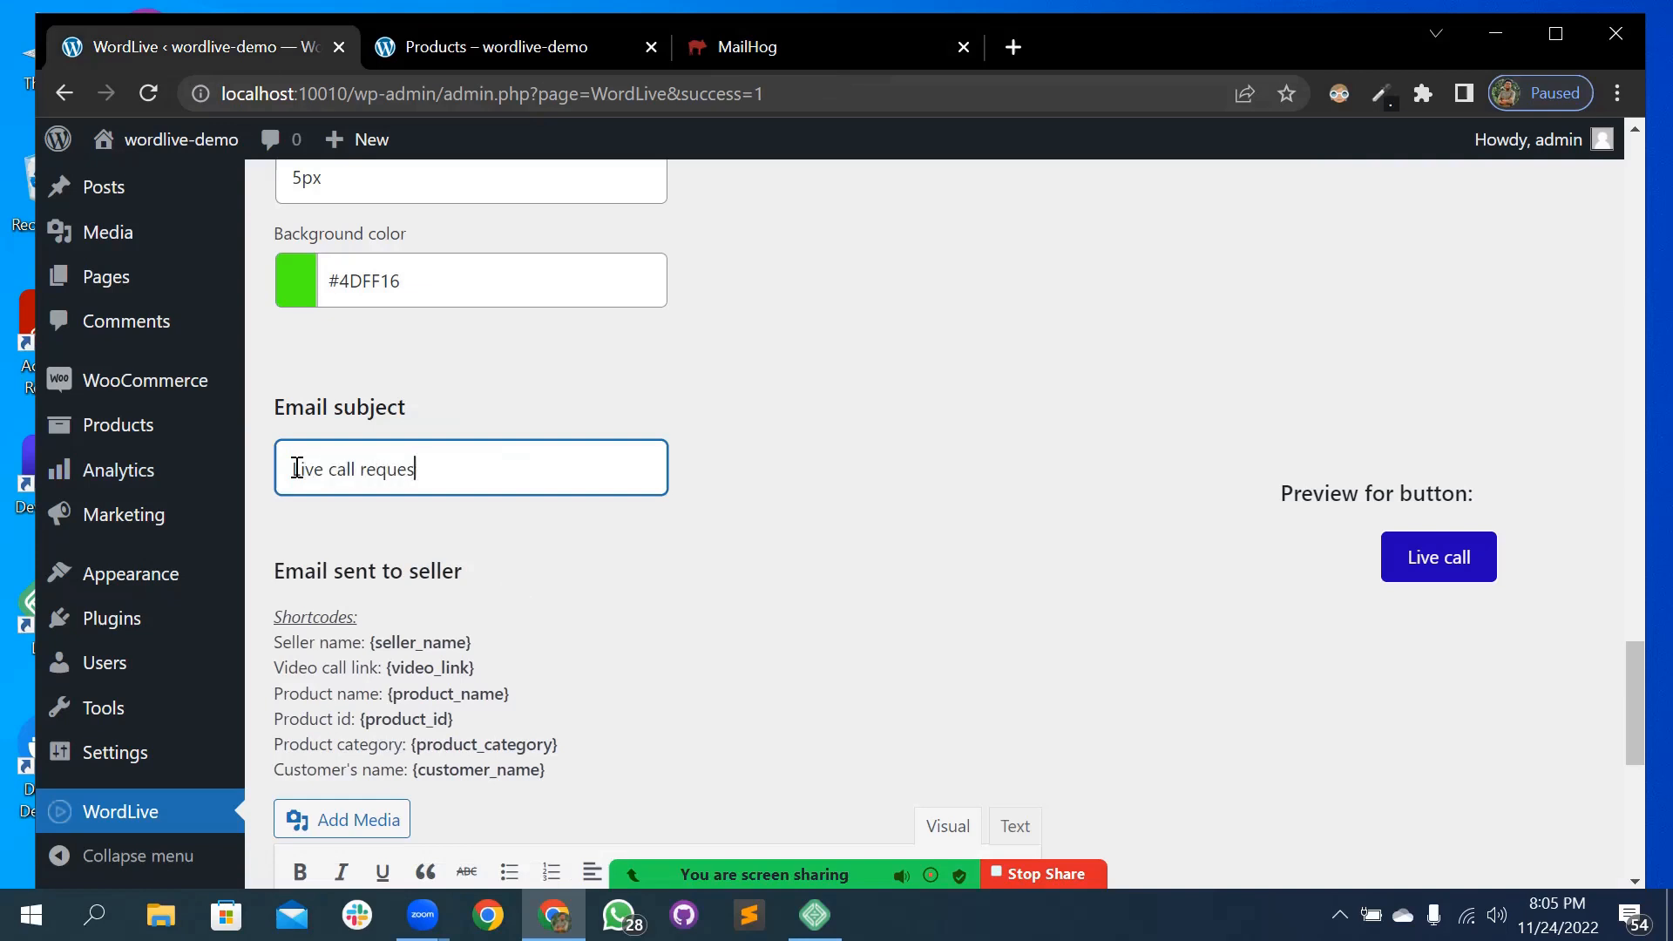
{"action": "scroll", "coordinate": [487, 526], "scroll_direction": "down", "scroll_amount": 6}
{"action": "left_click", "coordinate": [345, 783]}
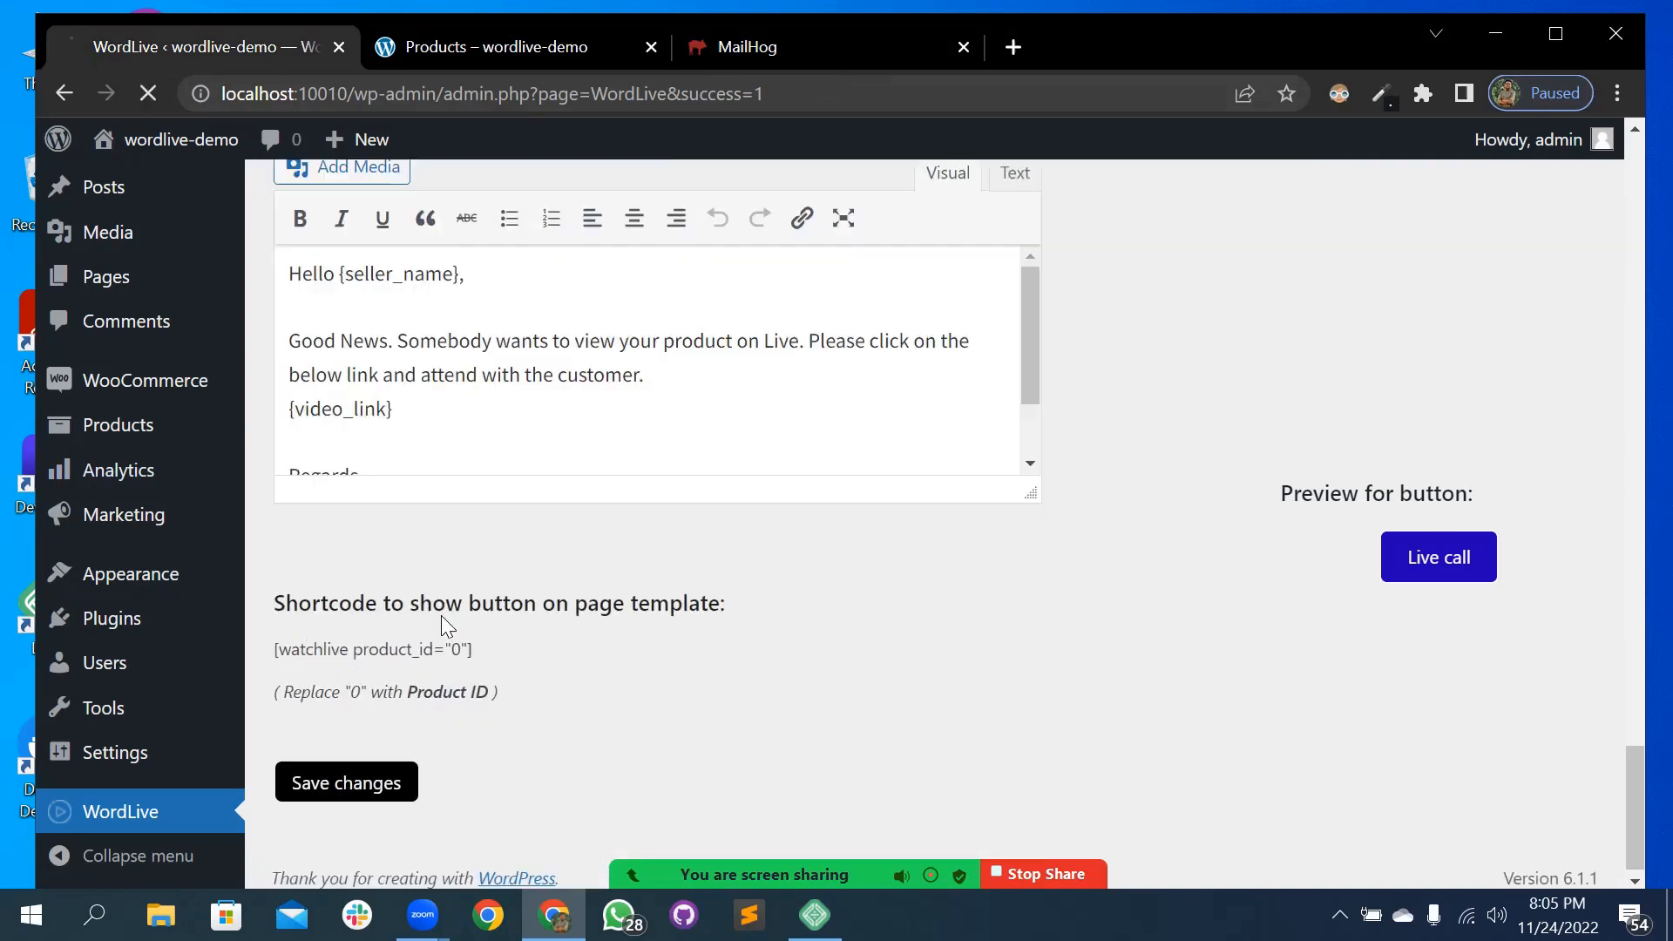
- Start a live call for the Belt from the reloaded shop page, check the new message's subject in MailHog, and close the call
{"action": "left_click", "coordinate": [457, 54]}
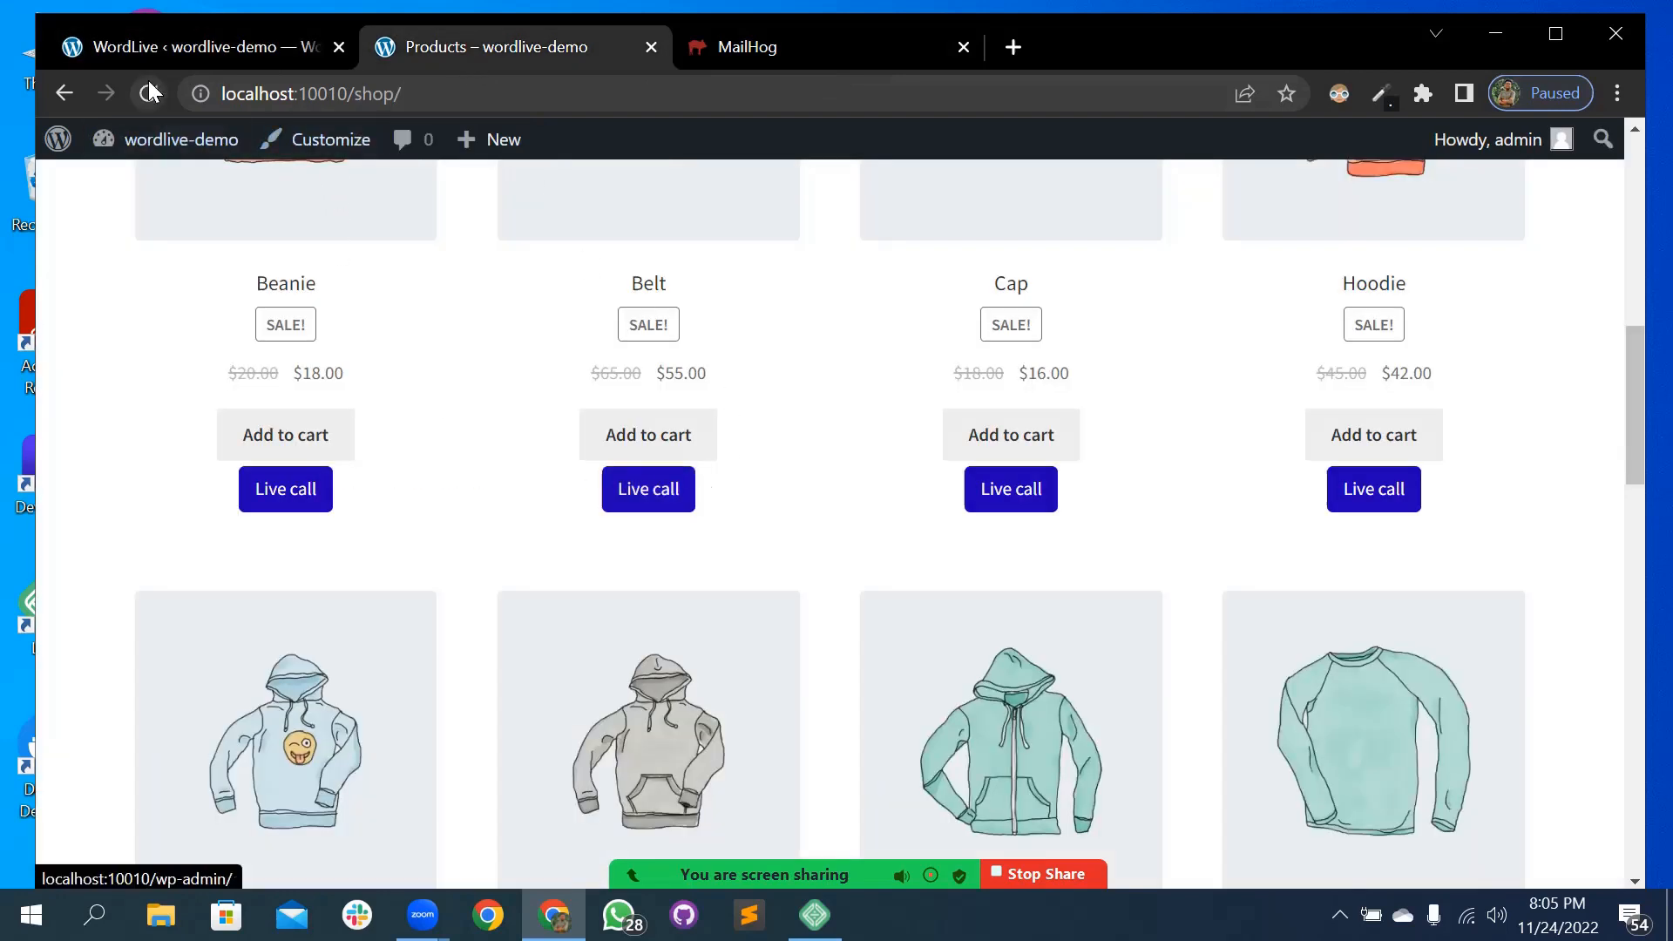
{"action": "left_click", "coordinate": [649, 501]}
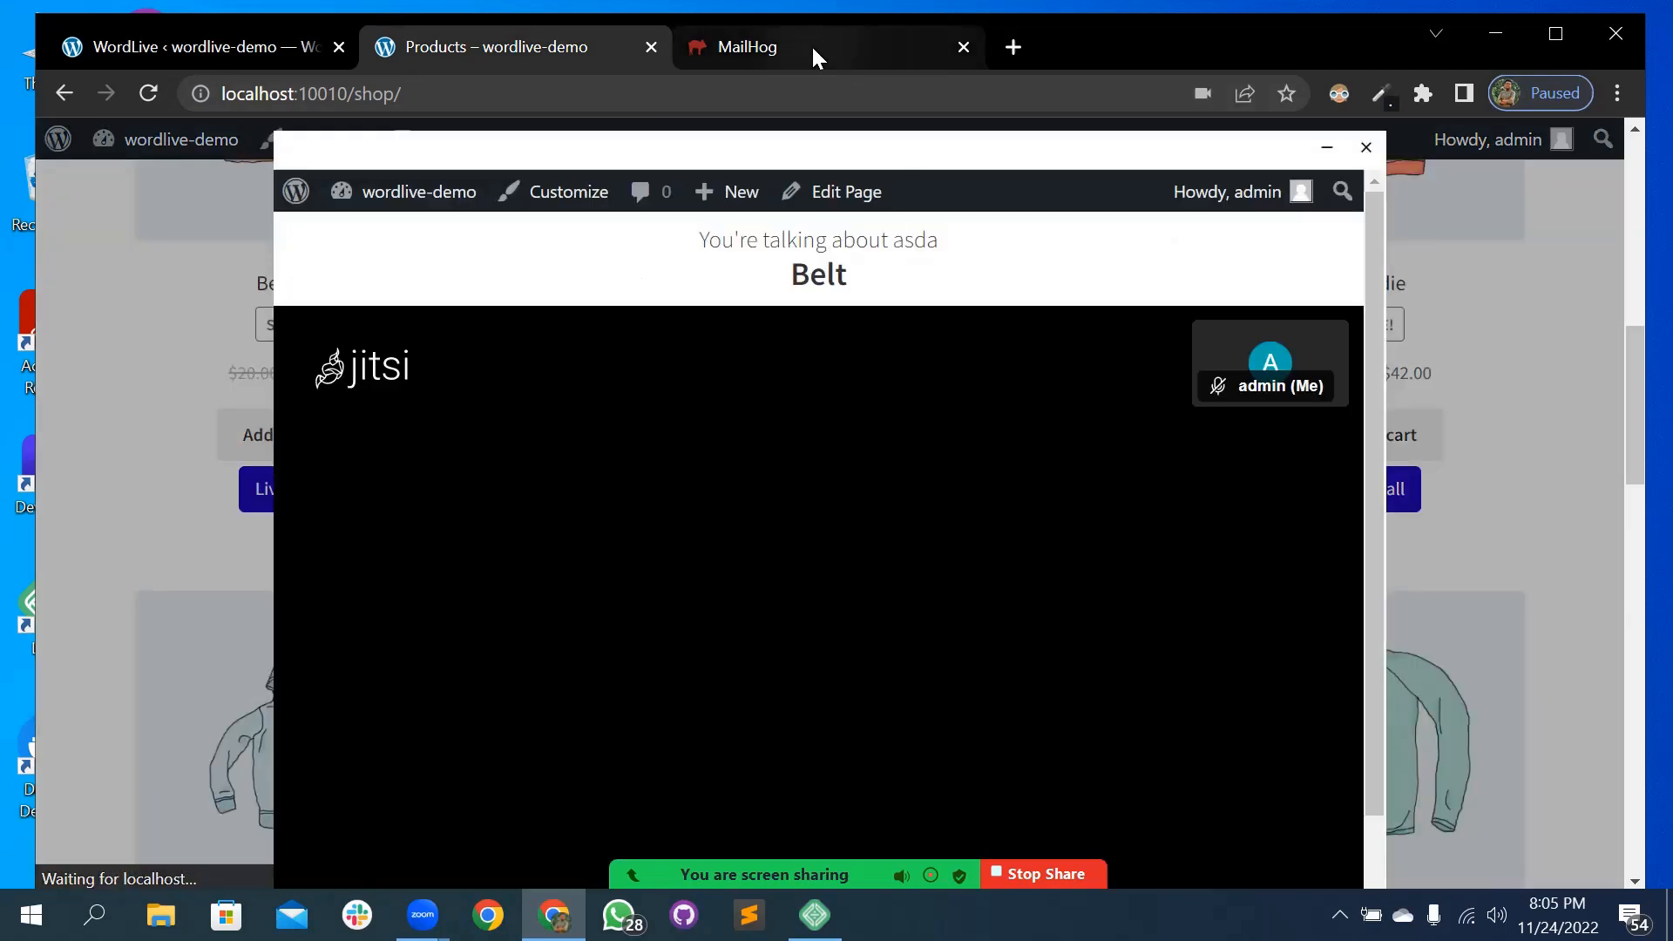
{"action": "left_click", "coordinate": [812, 45]}
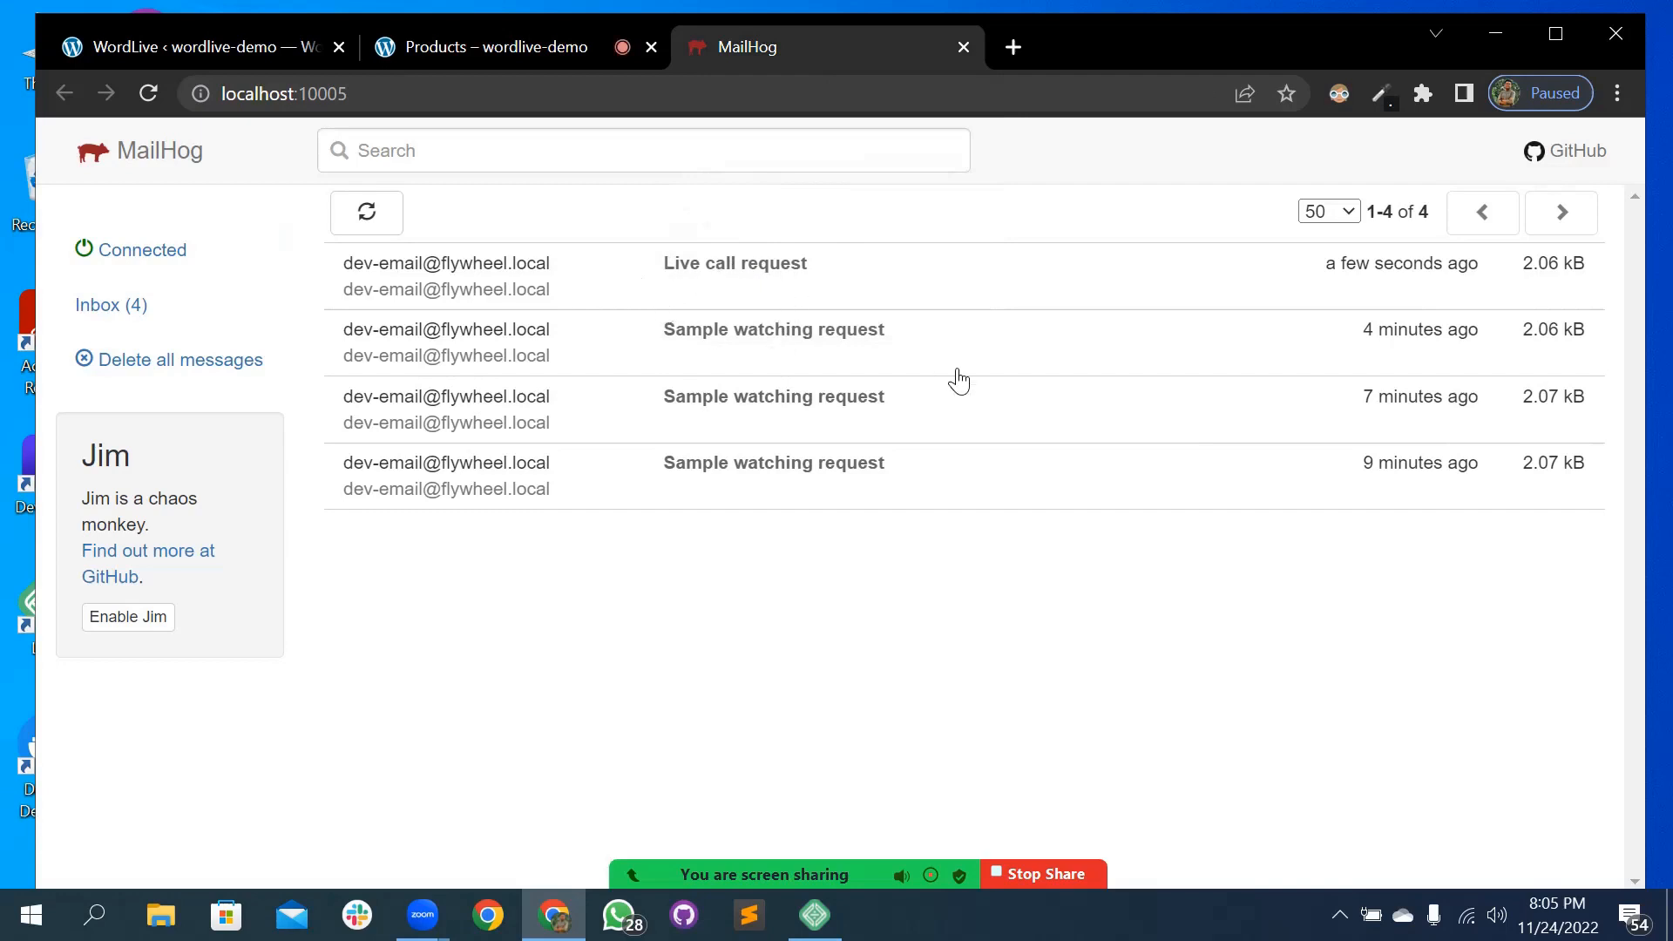
{"action": "left_click", "coordinate": [531, 38]}
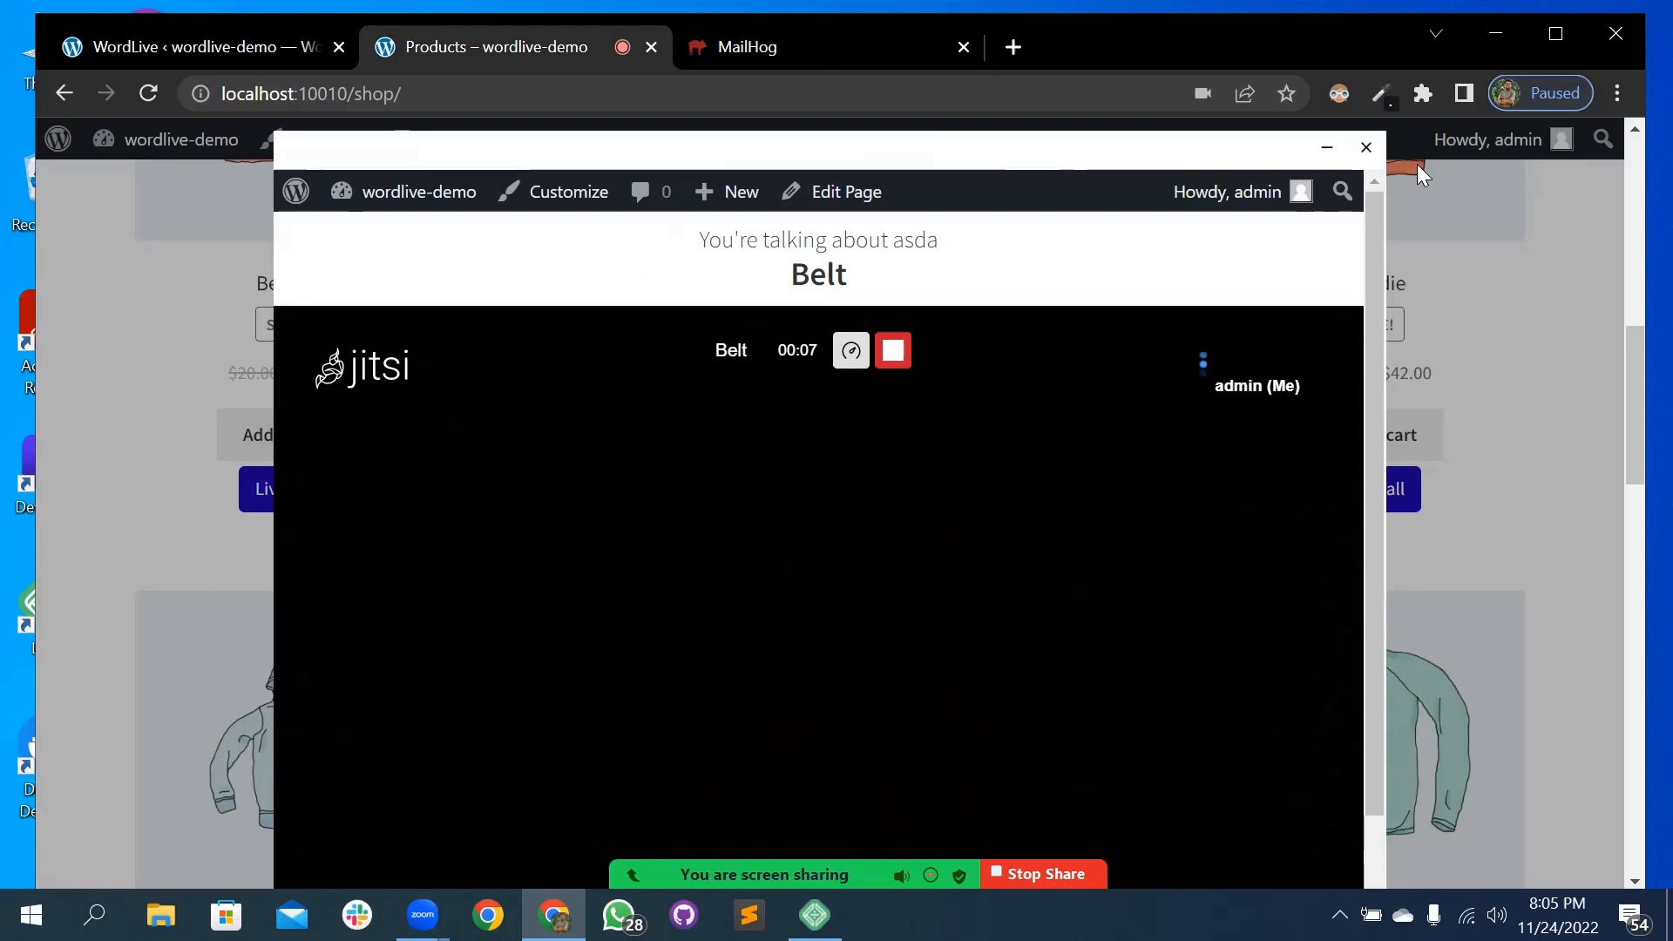
{"action": "left_click", "coordinate": [1366, 164]}
- Go back to the WordLive settings and examine the email subject, the seller email shortcodes and the email body template
{"action": "left_click", "coordinate": [230, 44]}
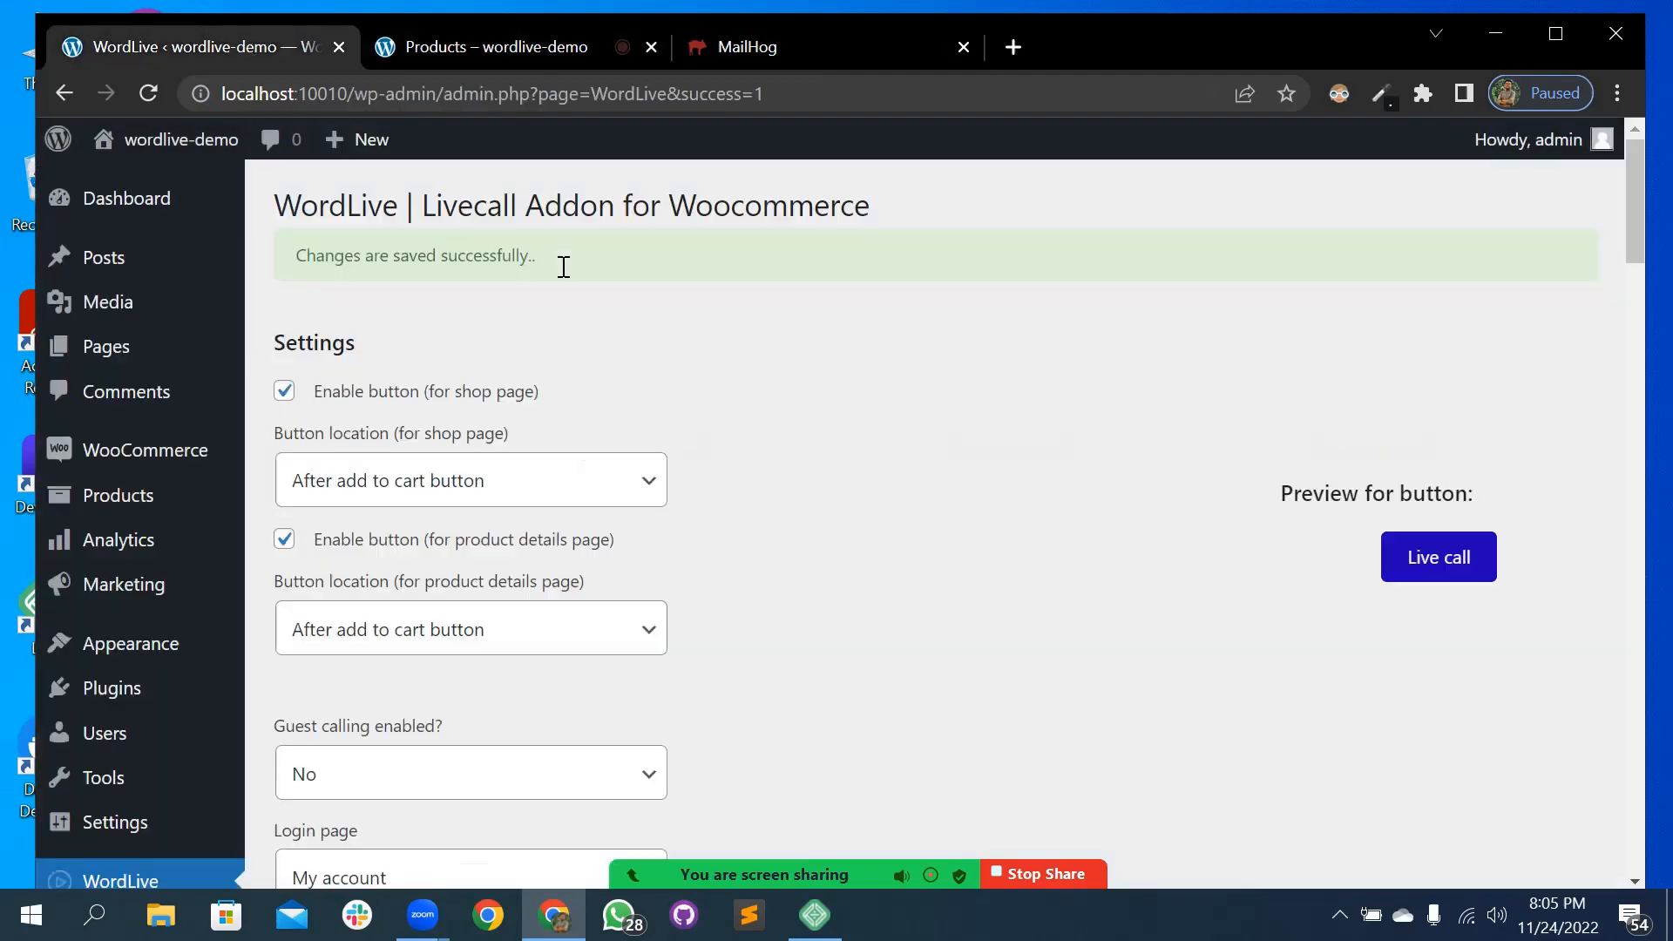
{"action": "scroll", "coordinate": [705, 252], "scroll_direction": "down", "scroll_amount": 2}
{"action": "middle_click", "coordinate": [758, 416]}
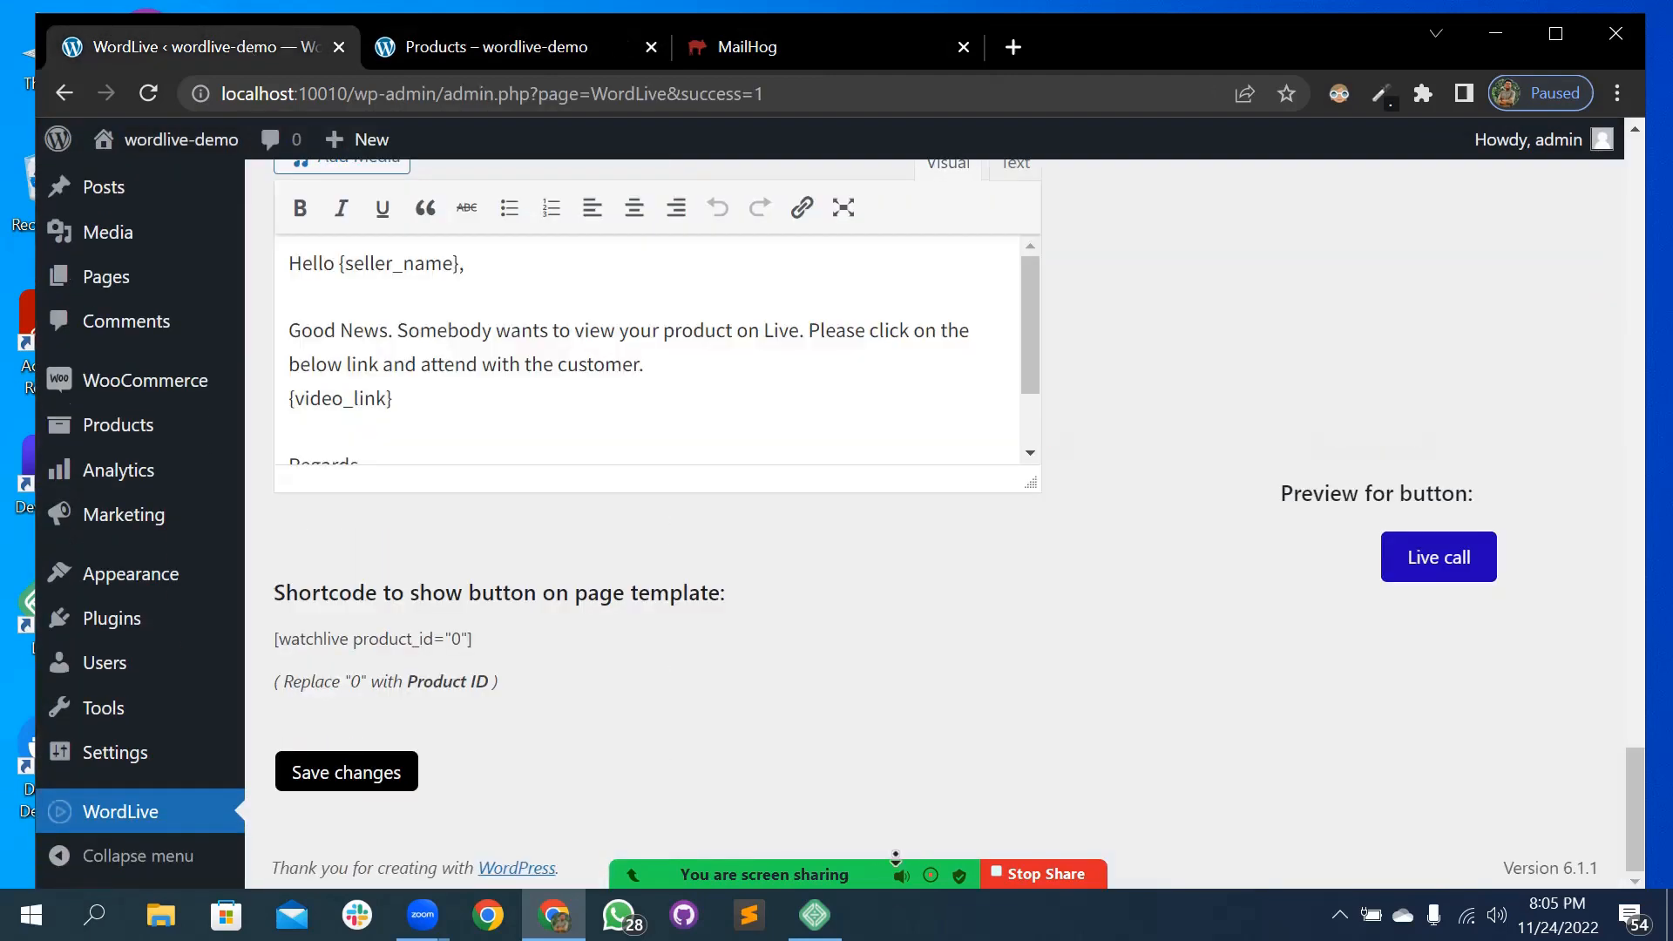
{"action": "scroll", "coordinate": [572, 526], "scroll_direction": "up", "scroll_amount": 5}
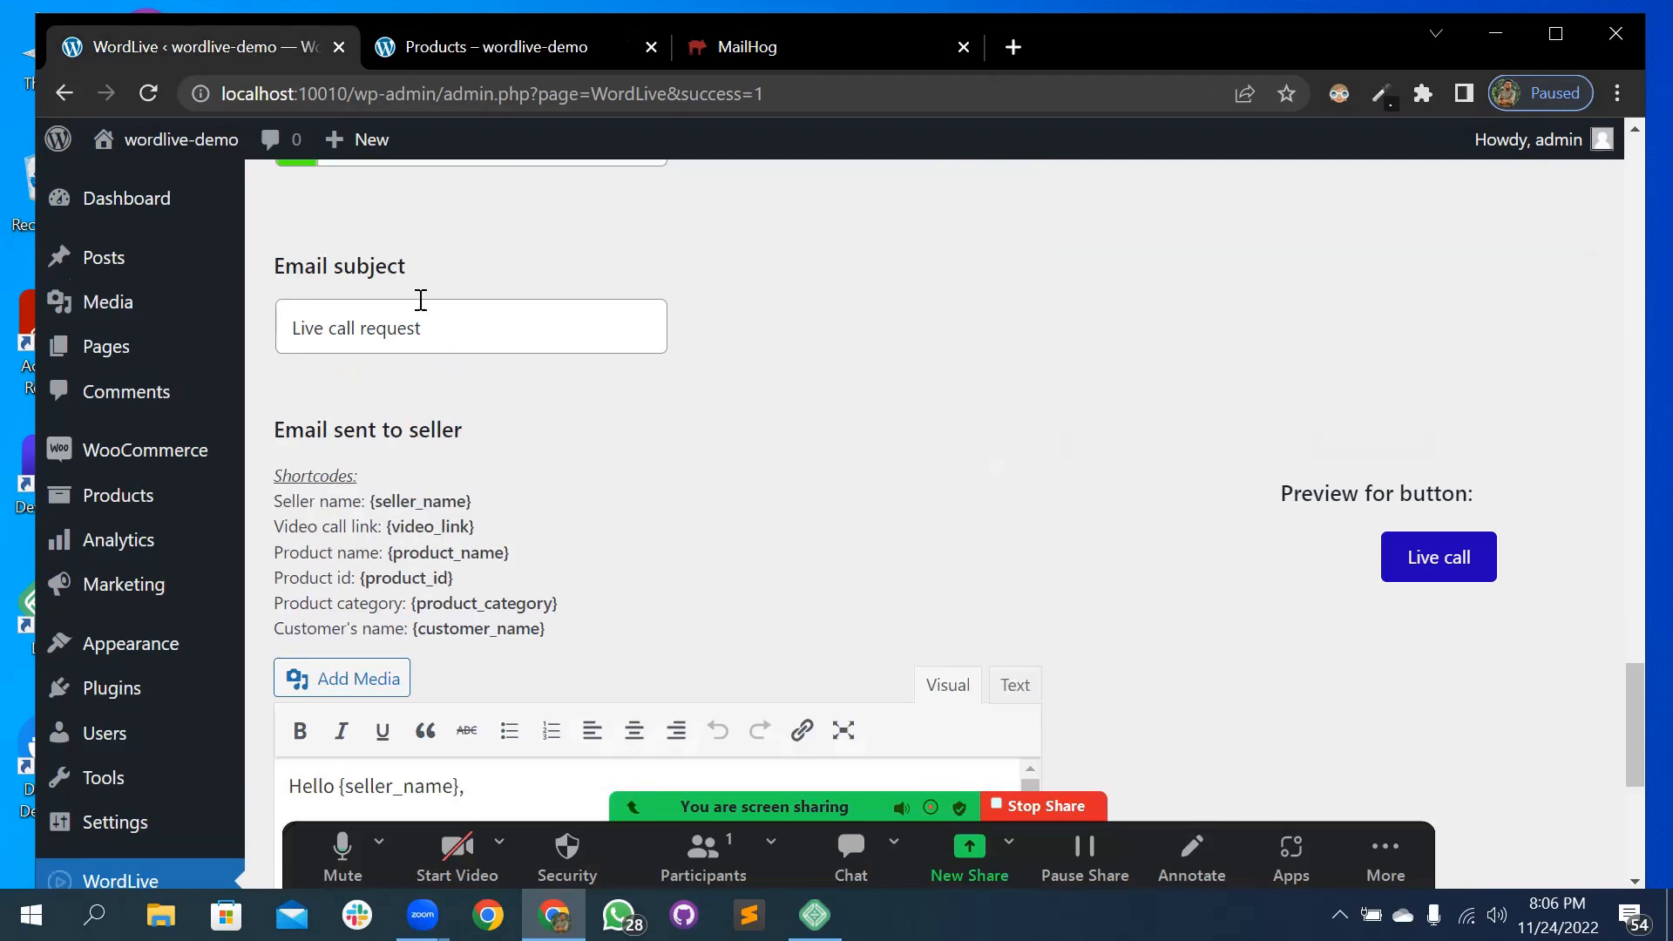
{"action": "left_click_drag", "start_coordinate": [397, 326], "coordinate": [580, 387]}
{"action": "left_click", "coordinate": [603, 444]}
{"action": "scroll", "coordinate": [627, 518], "scroll_direction": "down", "scroll_amount": 3}
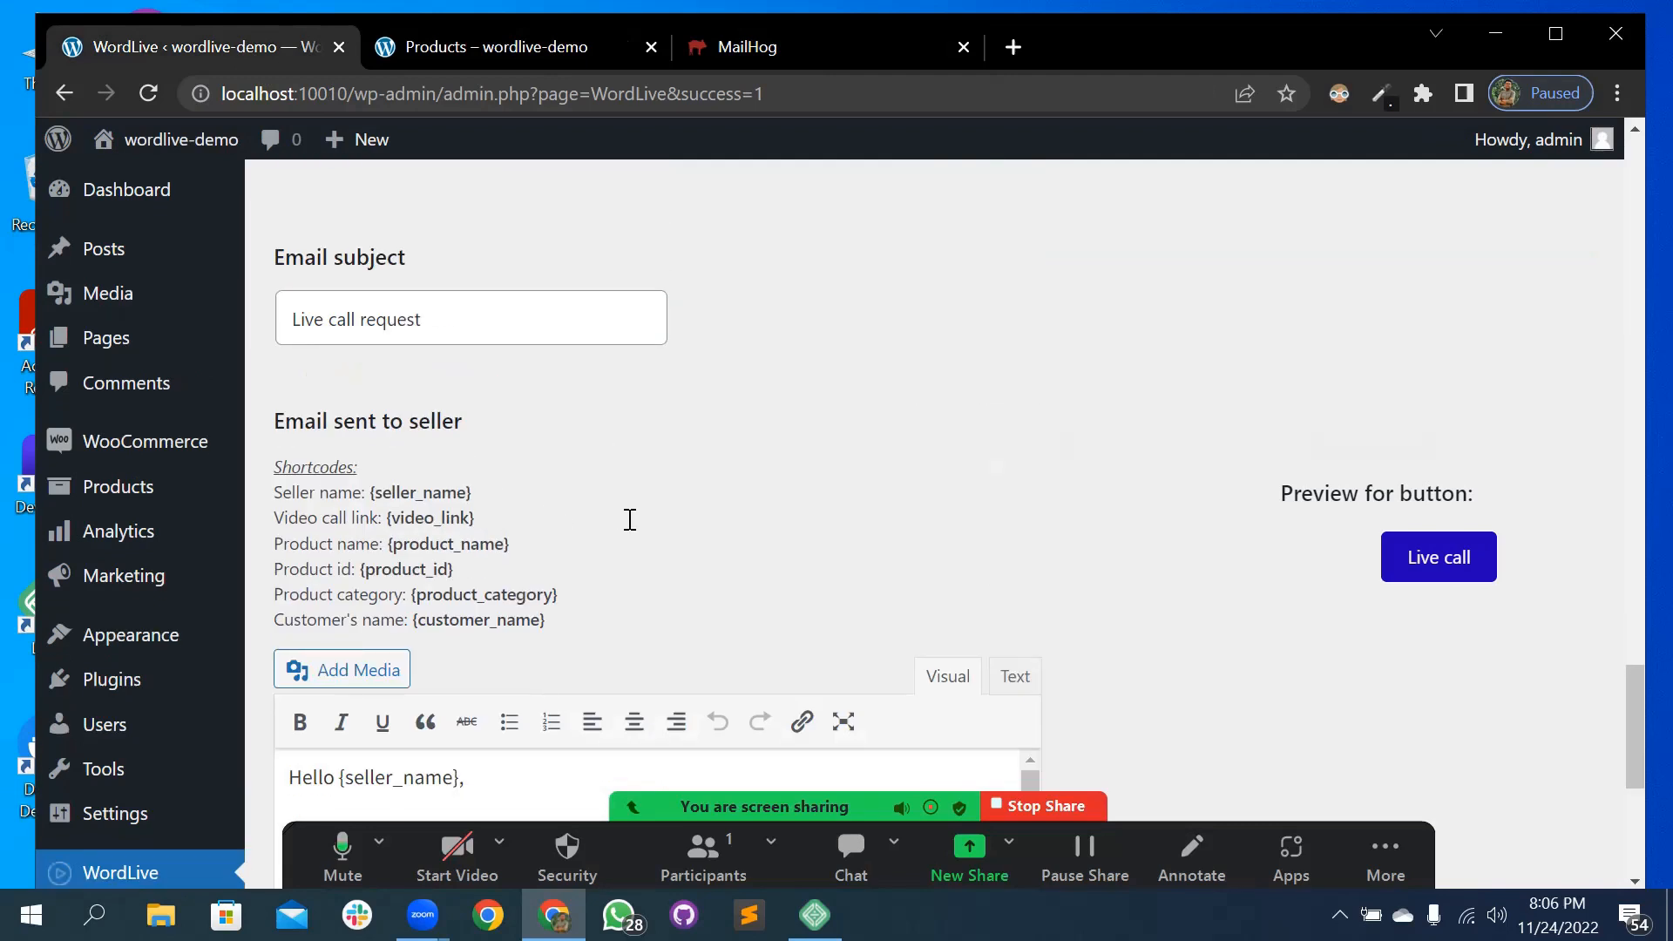
{"action": "left_click_drag", "start_coordinate": [409, 464], "coordinate": [286, 405]}
{"action": "left_click", "coordinate": [633, 490]}
{"action": "left_click", "coordinate": [502, 475]}
{"action": "left_click_drag", "start_coordinate": [540, 471], "coordinate": [472, 468]}
{"action": "left_click", "coordinate": [472, 468]}
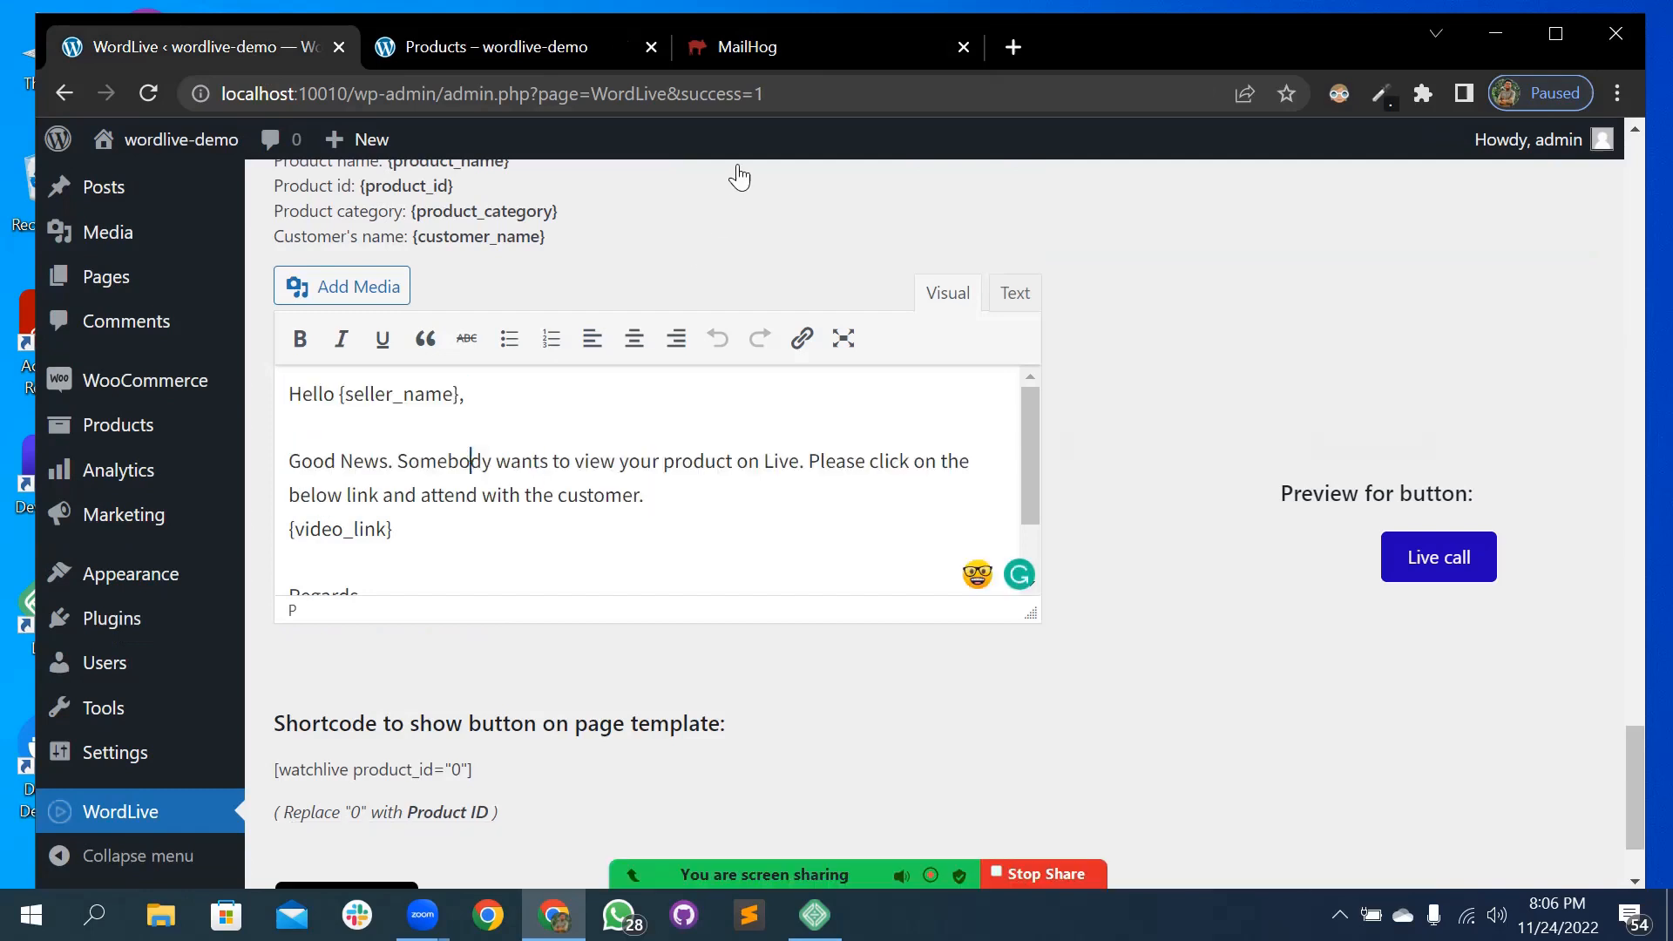
- Open the newest Live call request message in MailHog and compare its text and call link with the seller email template
{"action": "left_click", "coordinate": [771, 43]}
{"action": "left_click", "coordinate": [797, 288]}
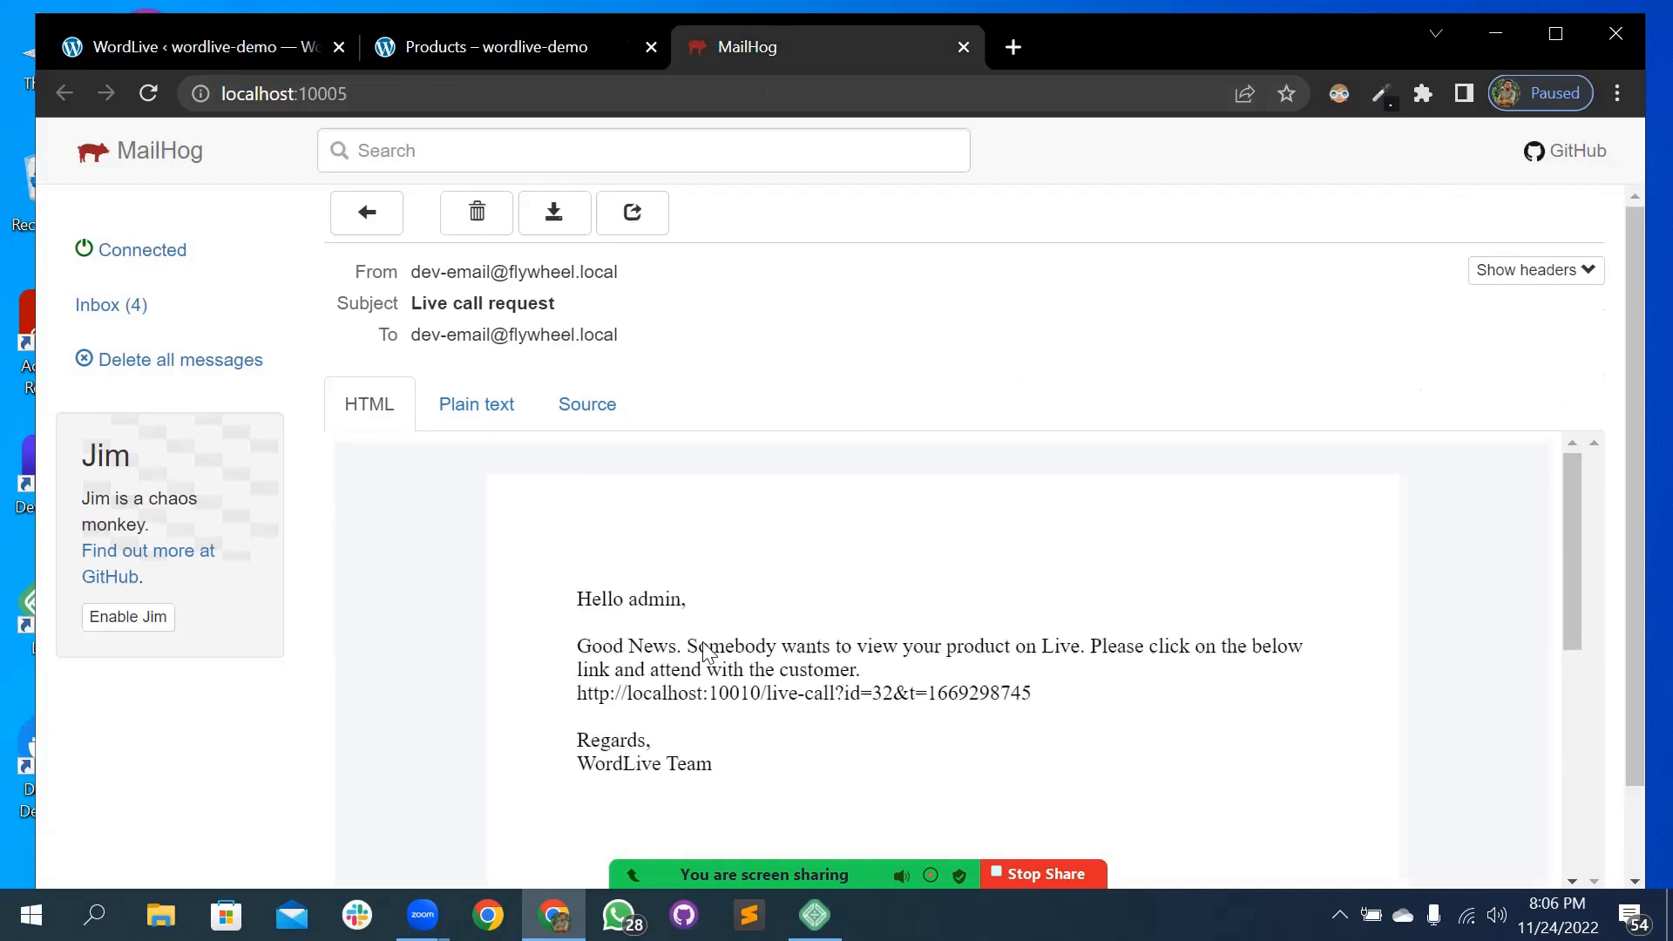
{"action": "left_click", "coordinate": [168, 47]}
{"action": "scroll", "coordinate": [558, 514], "scroll_direction": "down", "scroll_amount": 1}
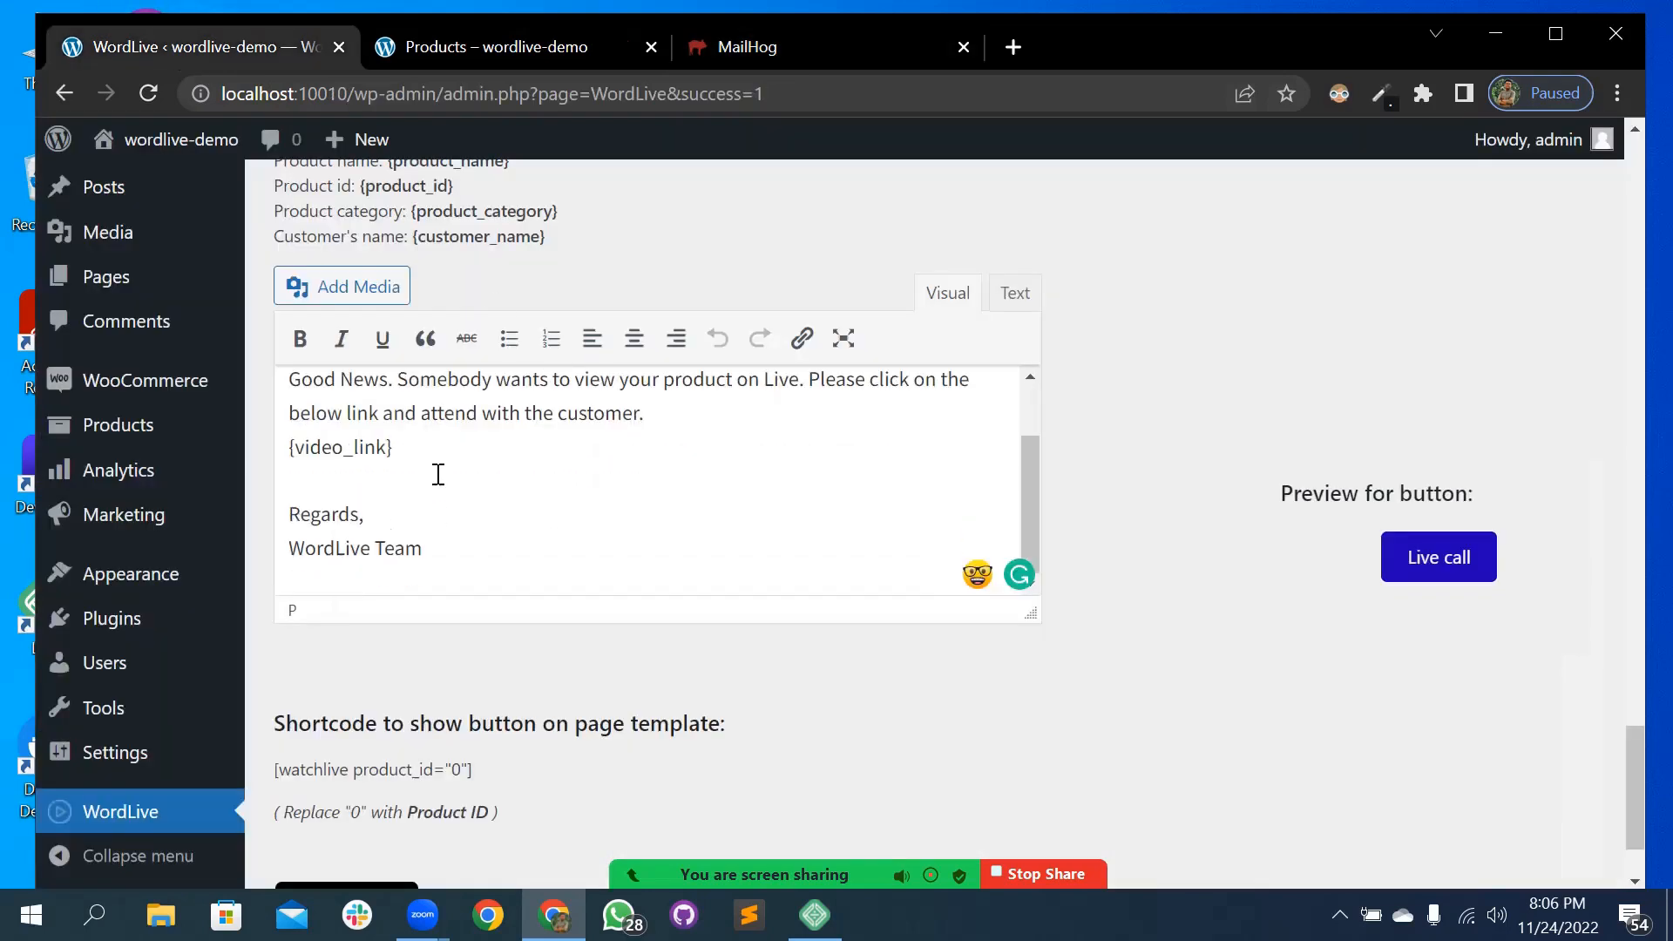
{"action": "left_click", "coordinate": [707, 36]}
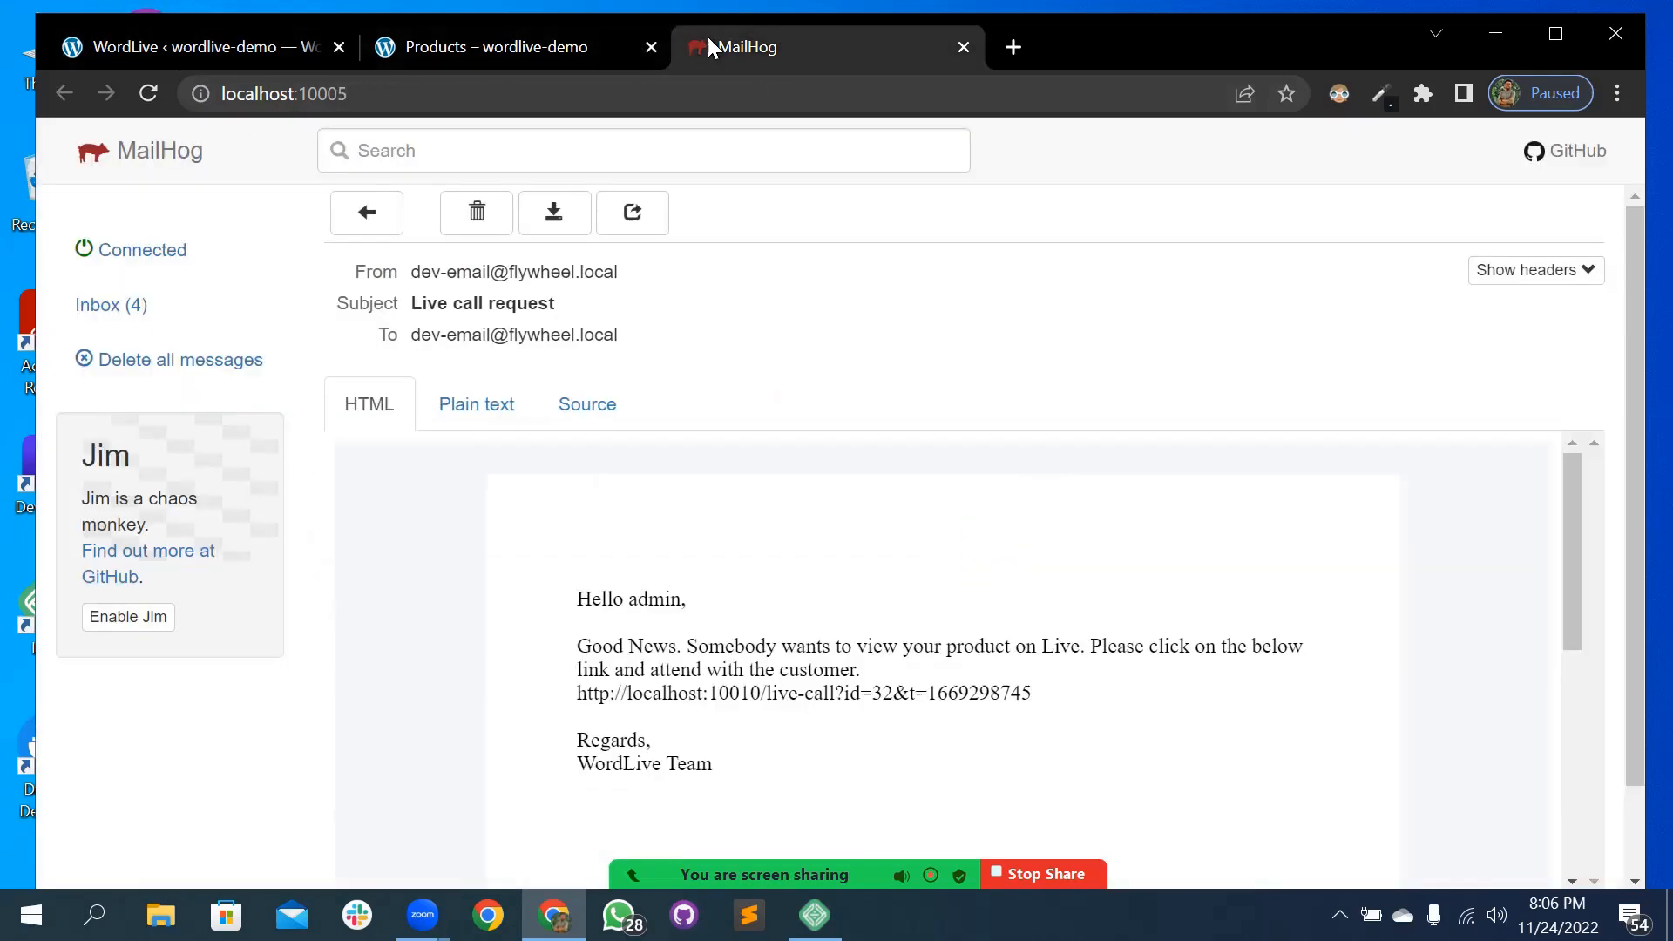
{"action": "triple_click", "coordinate": [931, 697]}
{"action": "left_click", "coordinate": [706, 719]}
- Return to the WordLive settings and insert a blank line below {video_link} in the seller email body
{"action": "left_click", "coordinate": [244, 33]}
{"action": "scroll", "coordinate": [360, 535], "scroll_direction": "up", "scroll_amount": 1}
{"action": "left_click_drag", "start_coordinate": [403, 529], "coordinate": [338, 529]}
{"action": "left_click", "coordinate": [463, 540]}
{"action": "key", "text": "Return"}
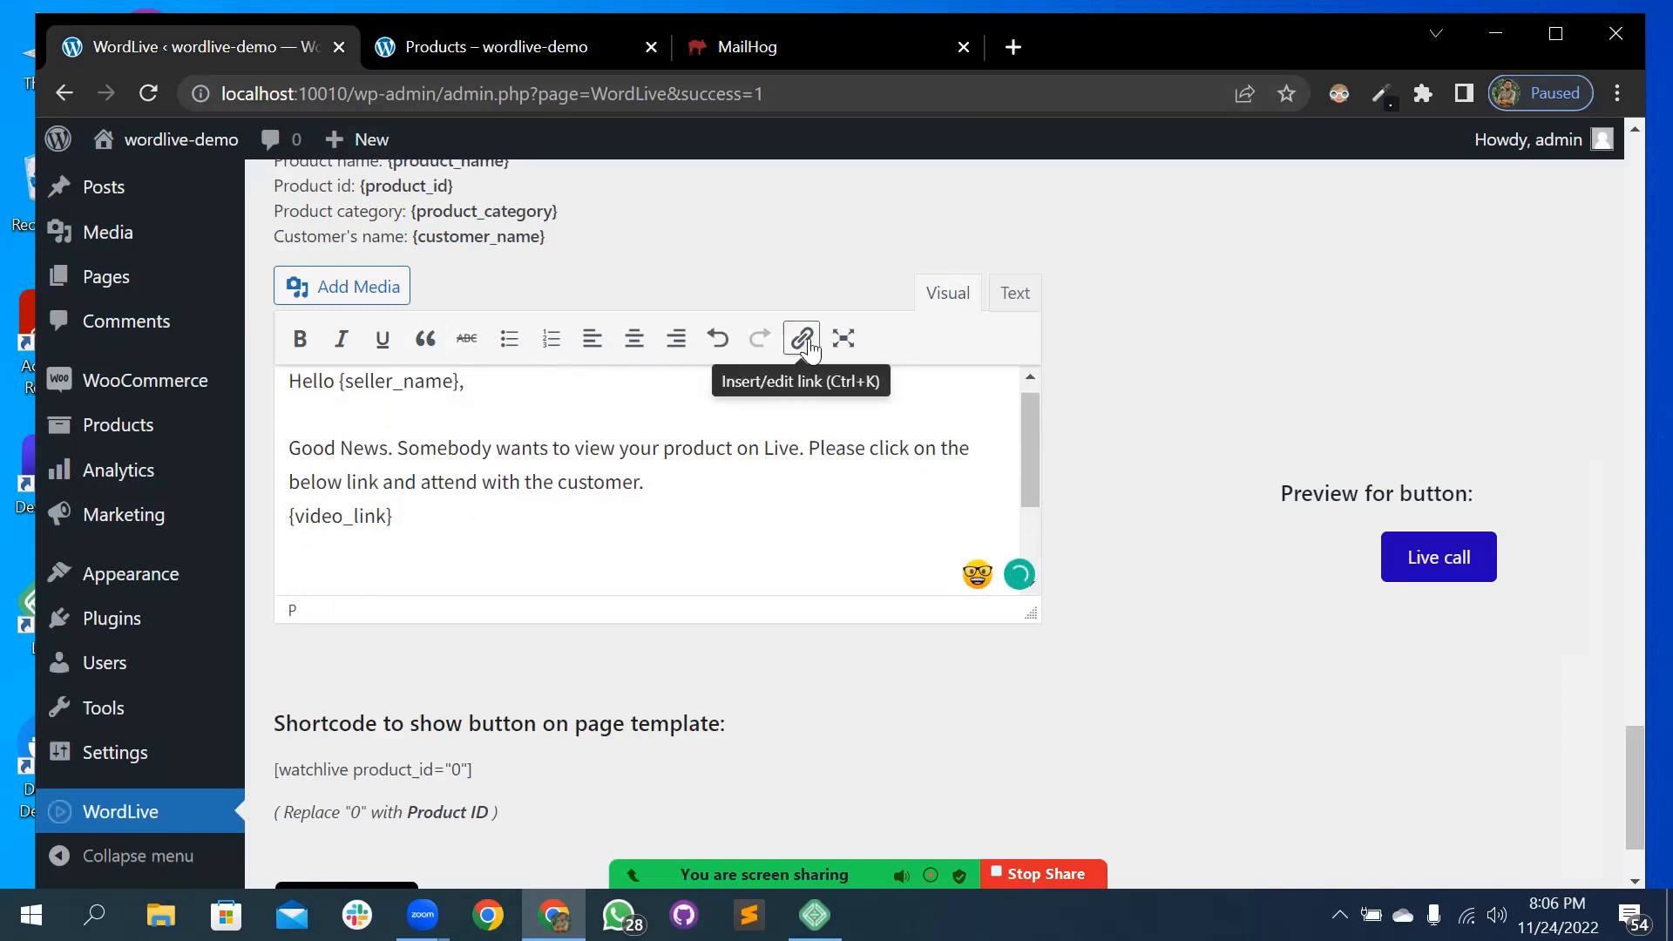
{"action": "left_click", "coordinate": [802, 340]}
{"action": "scroll", "coordinate": [469, 481], "scroll_direction": "up", "scroll_amount": 3}
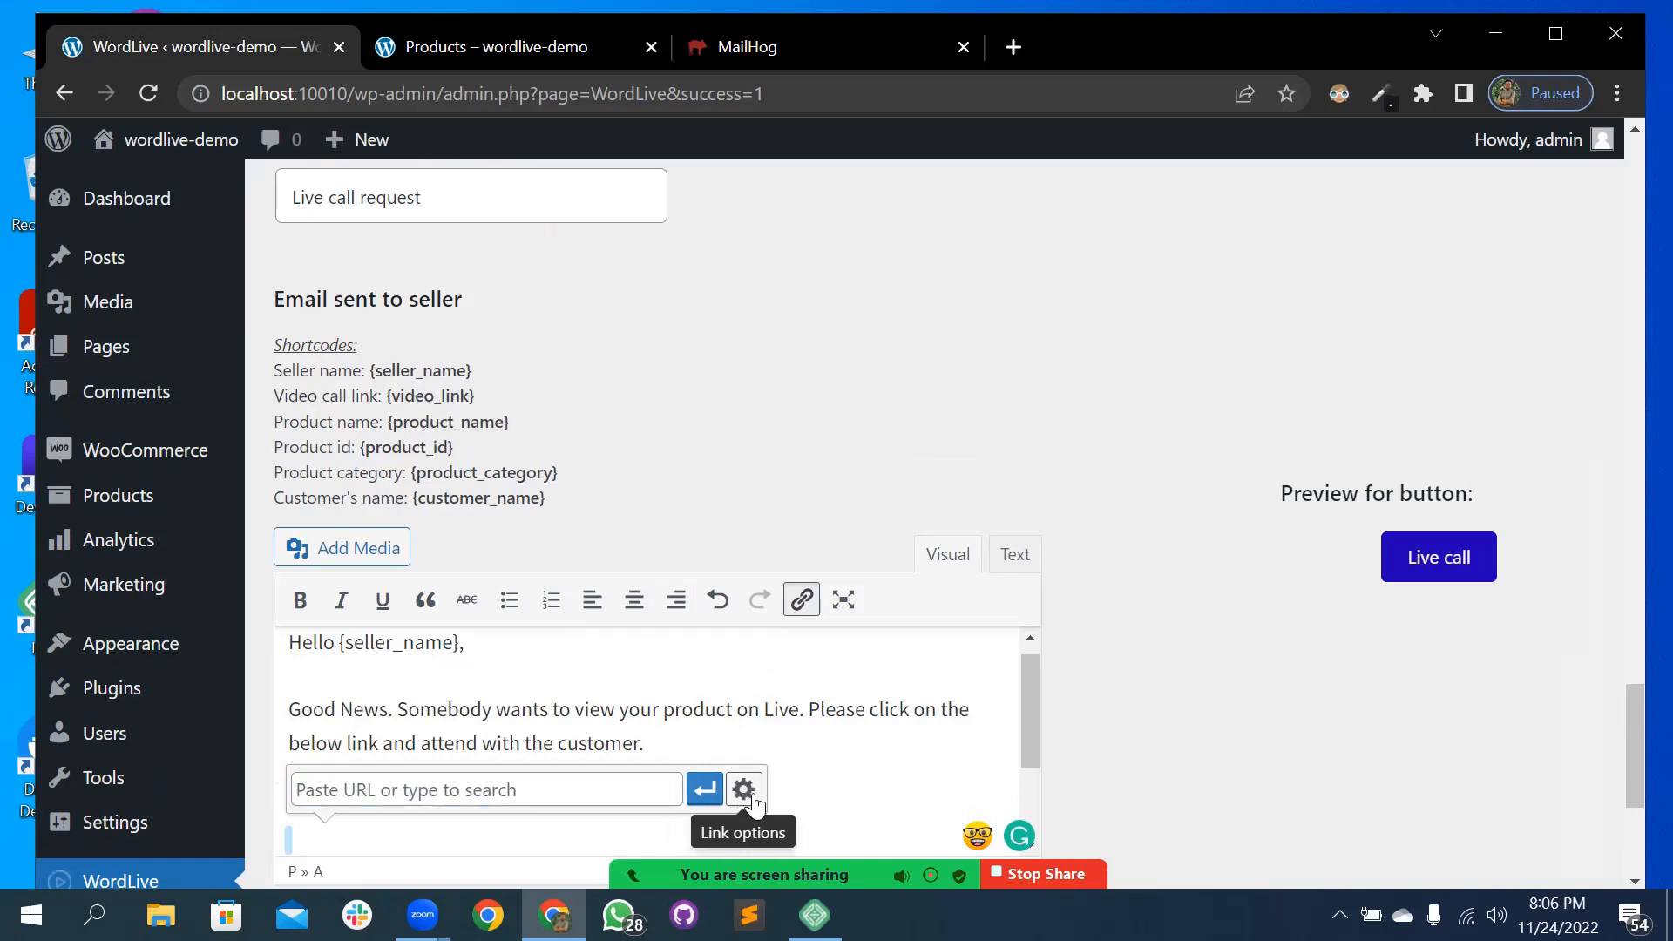
{"action": "type", "text": "{video_link}"}
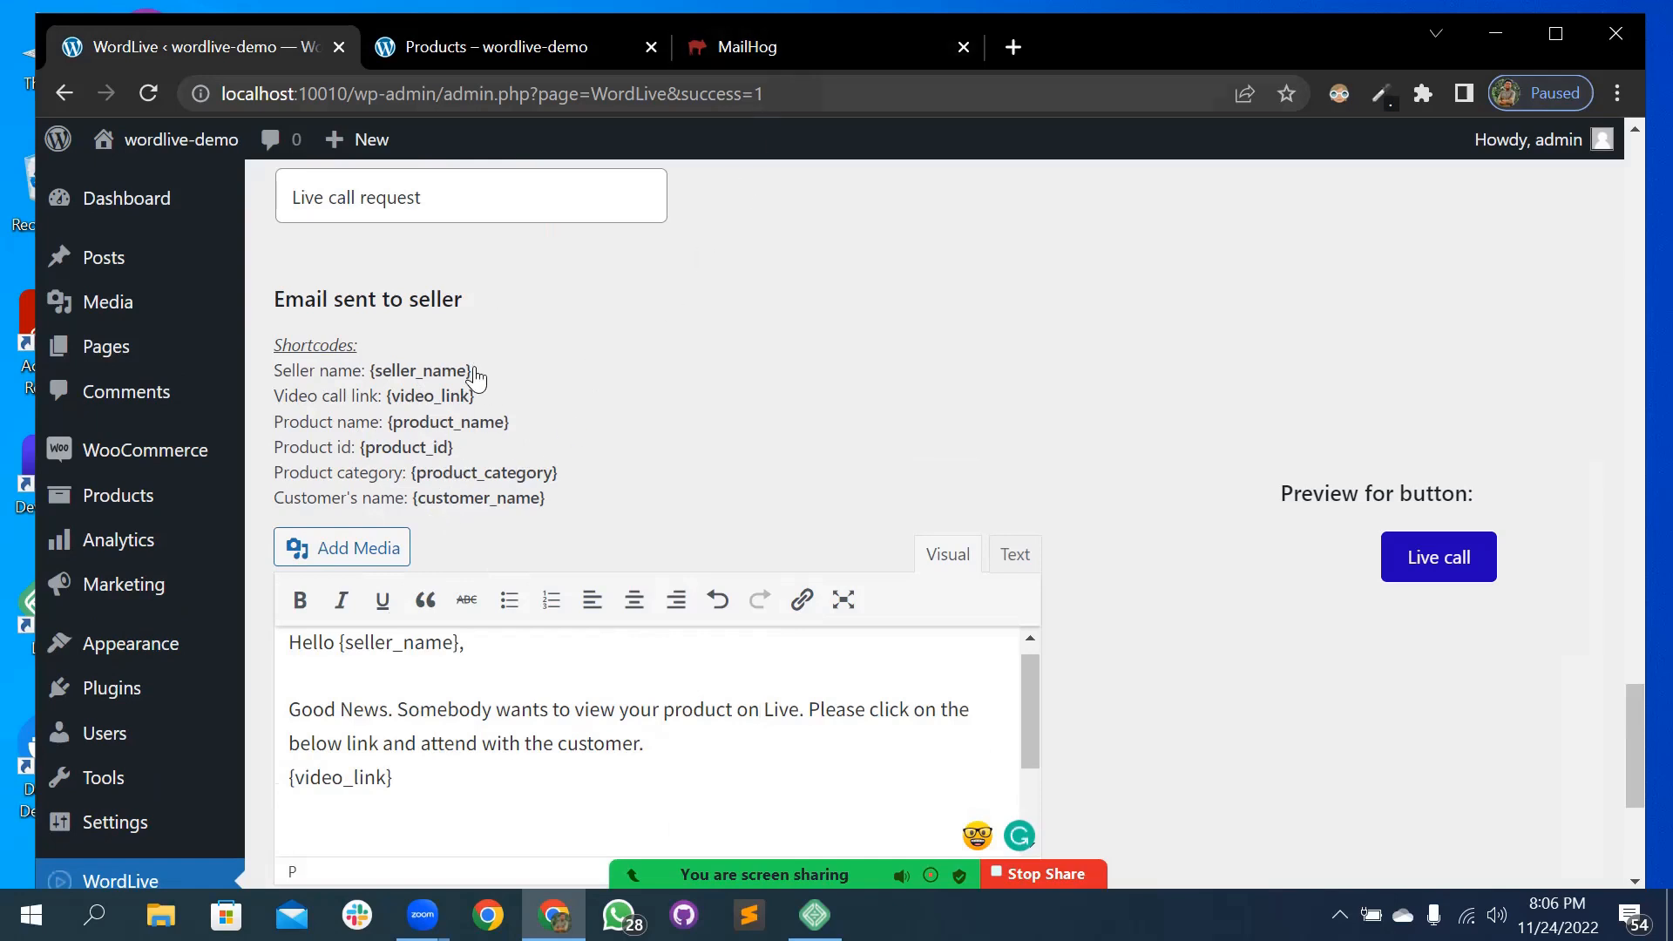
- Add "he wants to see {product_name}" after the customer sentence in the seller email body and save the settings
{"action": "left_click_drag", "start_coordinate": [512, 421], "coordinate": [389, 433]}
{"action": "key", "text": "ctrl+c"}
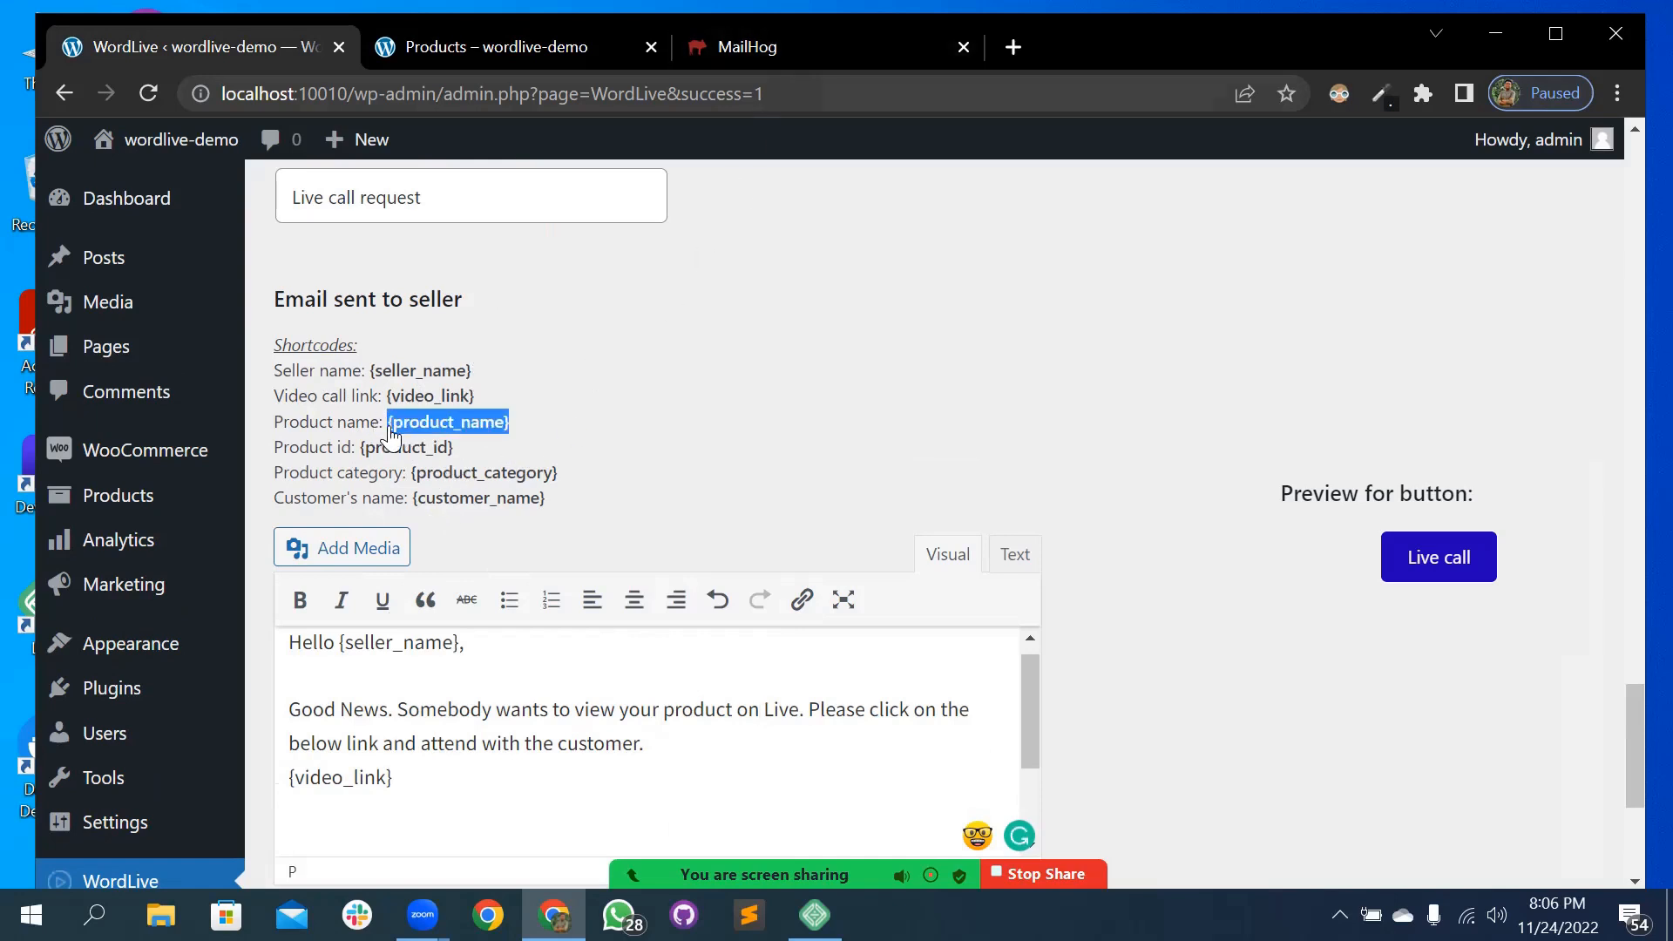
{"action": "left_click", "coordinate": [674, 744]}
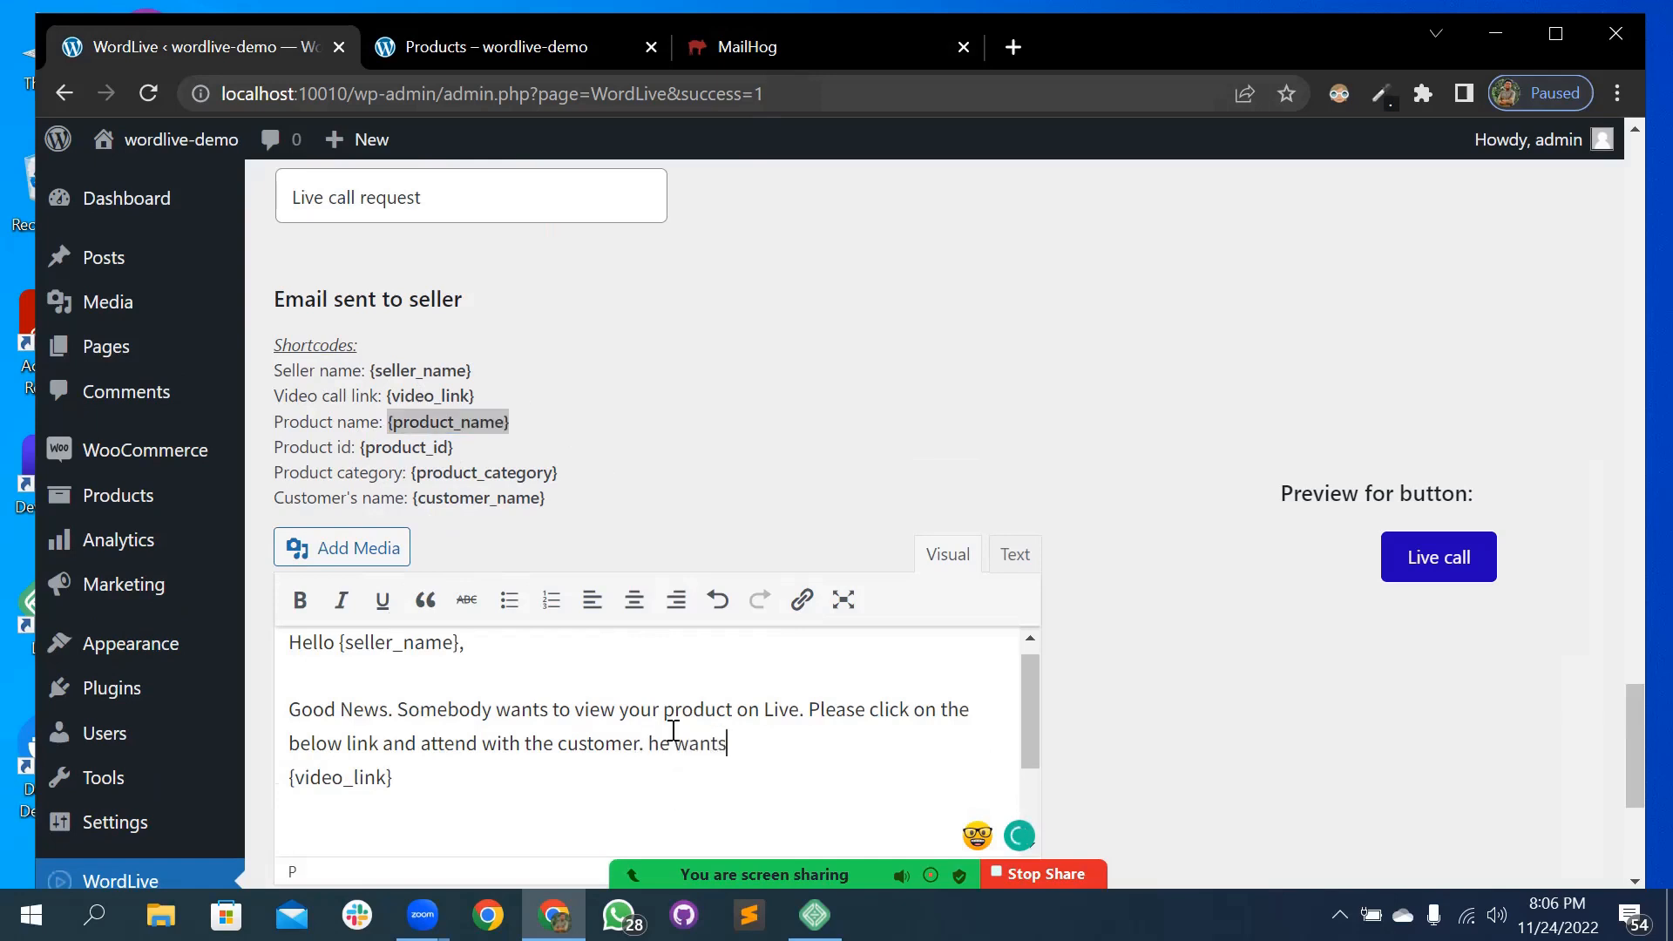
{"action": "key", "text": "ctrl+v"}
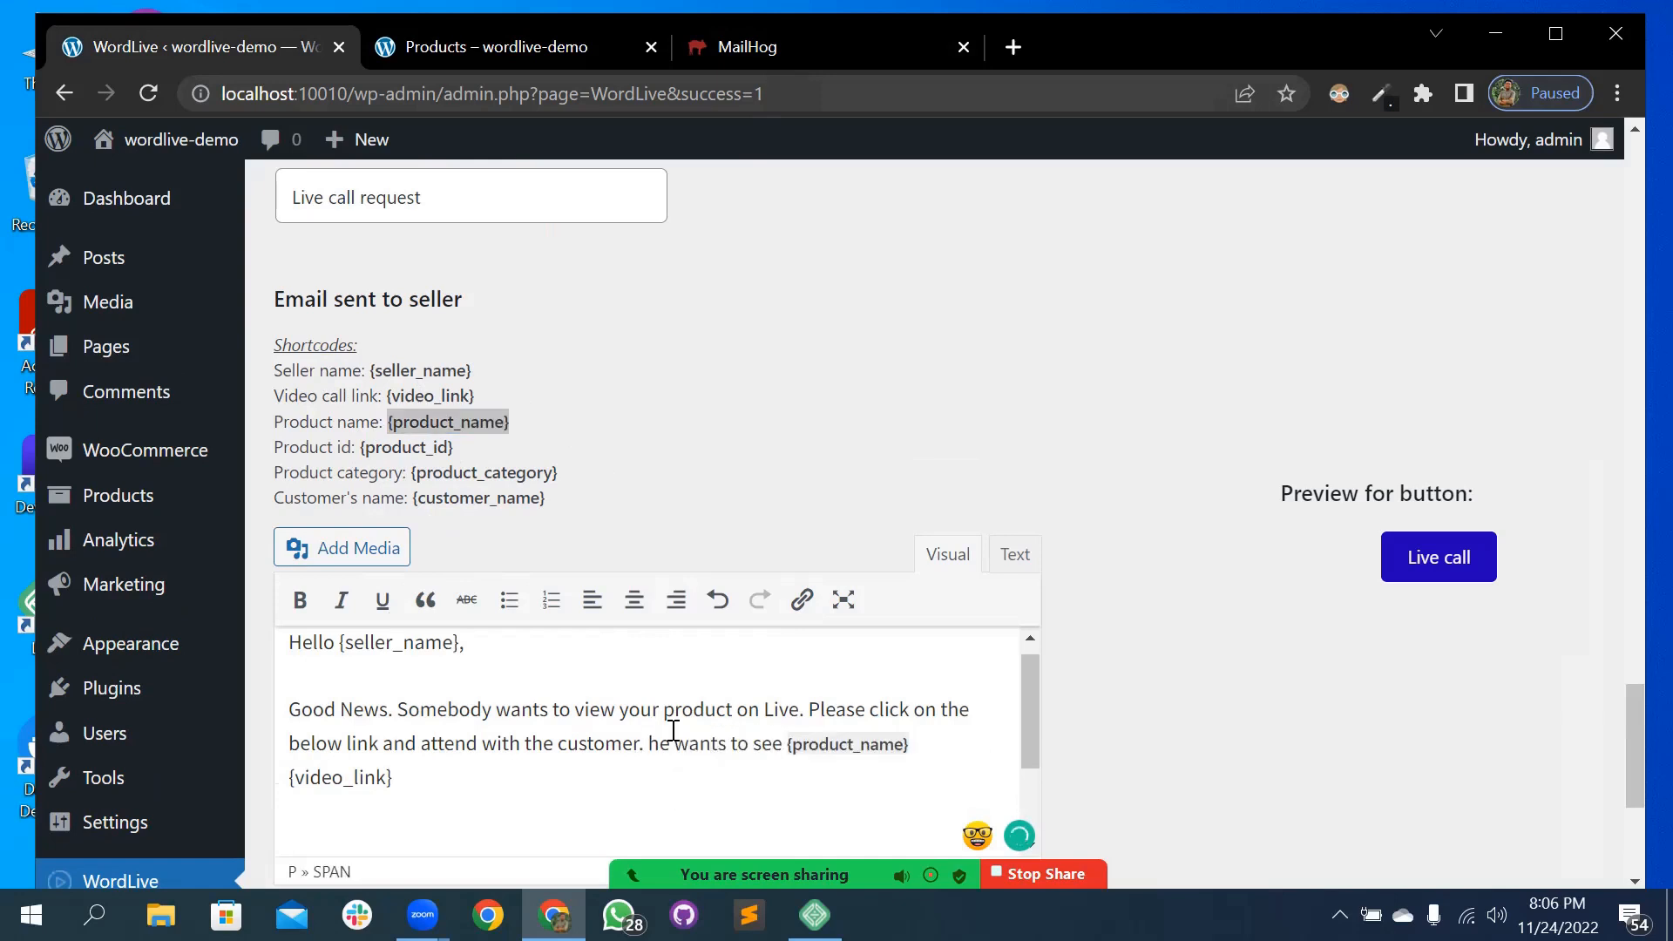
{"action": "scroll", "coordinate": [454, 737], "scroll_direction": "down", "scroll_amount": 2}
{"action": "scroll", "coordinate": [1072, 636], "scroll_direction": "down", "scroll_amount": 5}
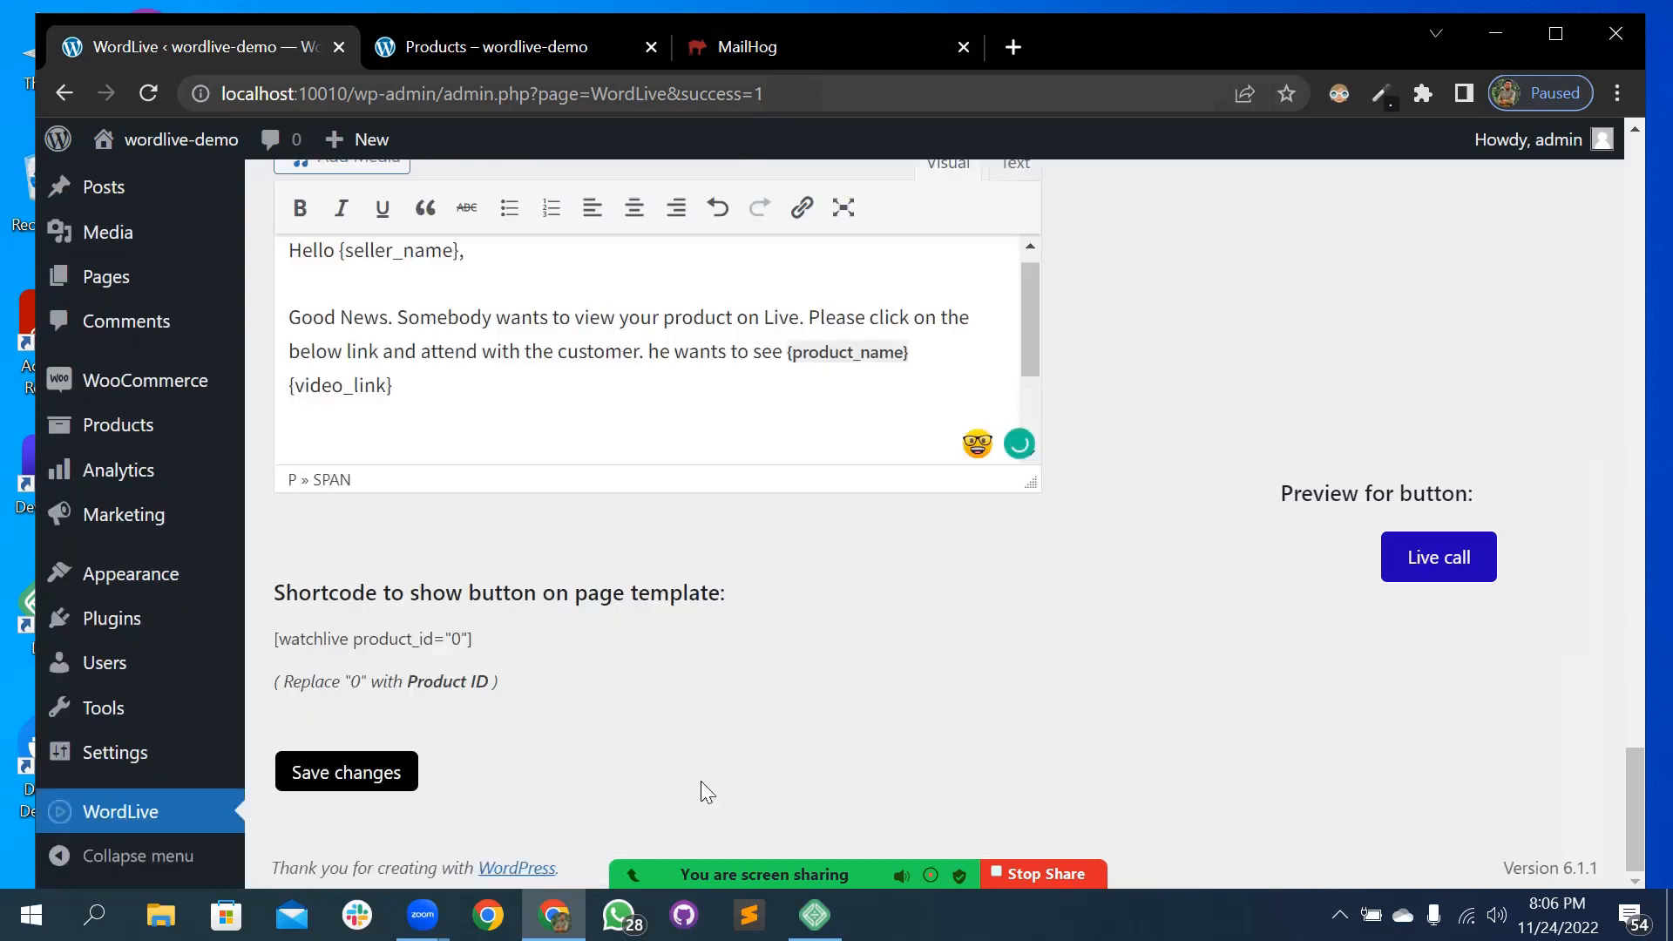
{"action": "left_click", "coordinate": [342, 775]}
- Reload the store's shop page and start a live call for the Belt
{"action": "left_click", "coordinate": [552, 44]}
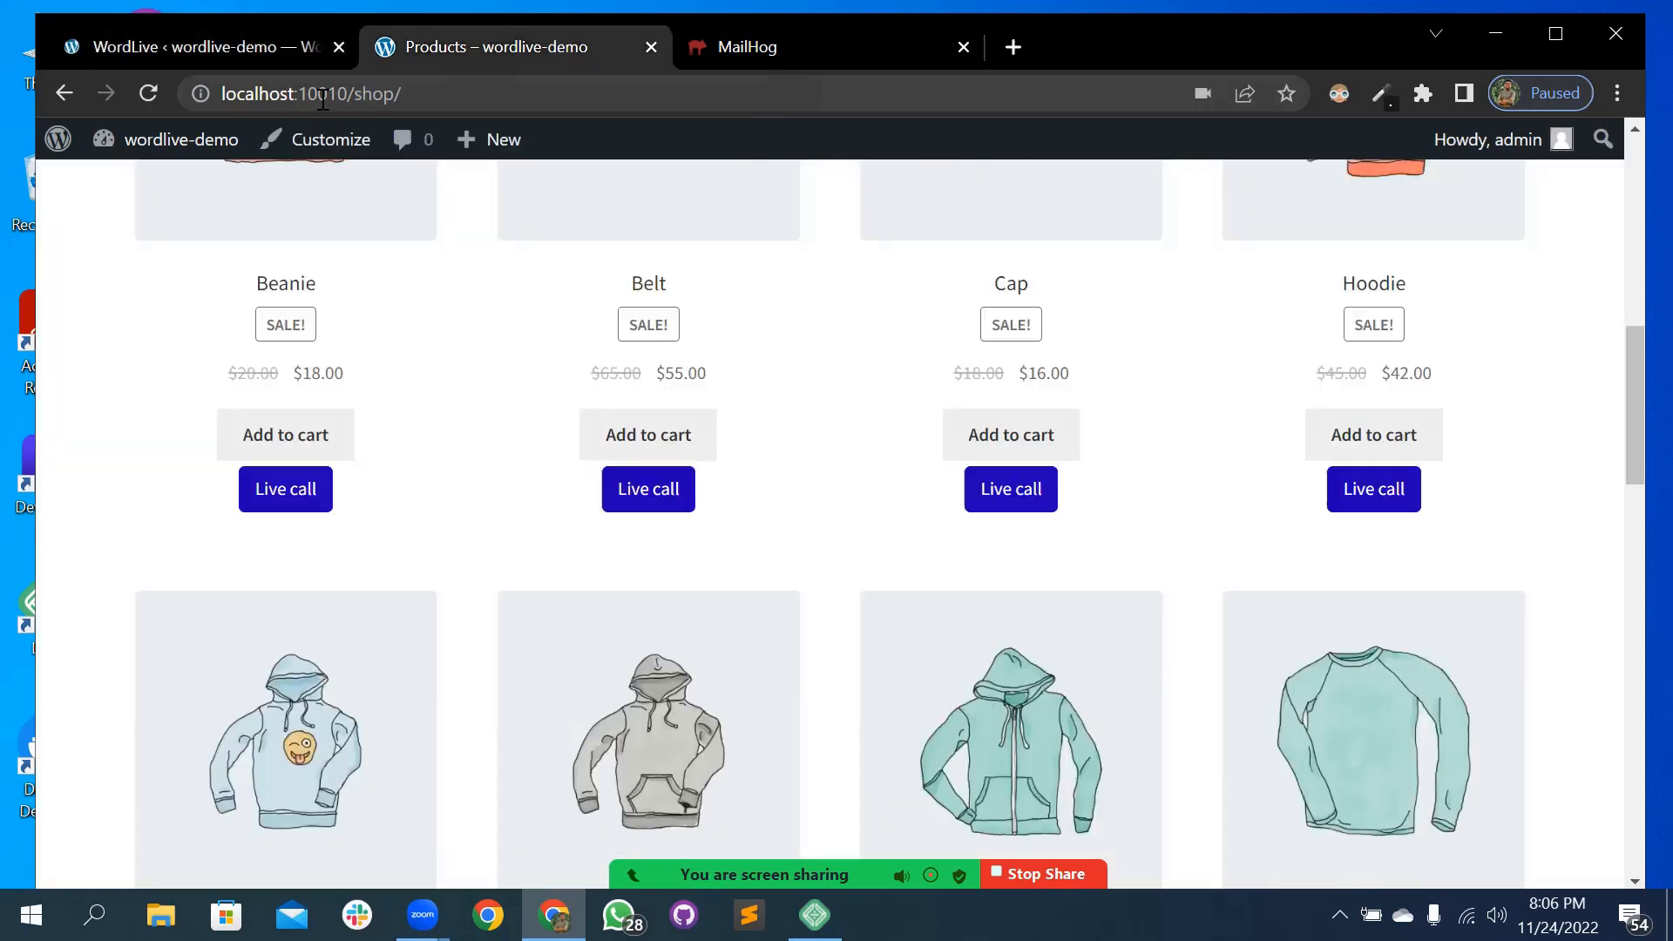
{"action": "left_click", "coordinate": [147, 94]}
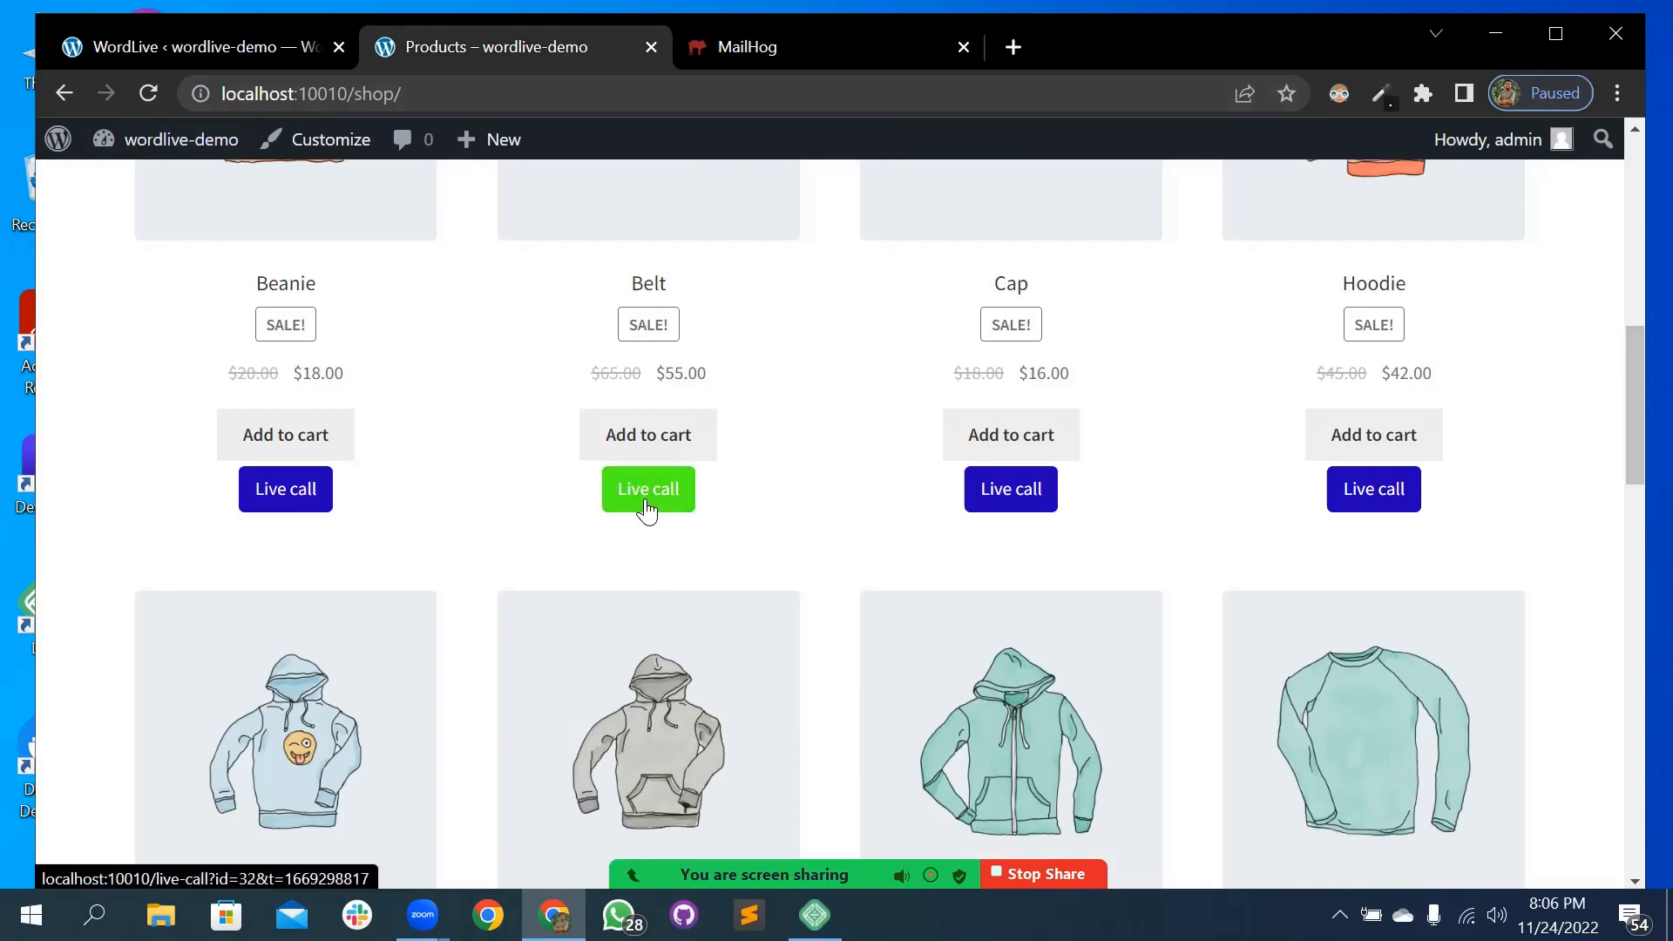
{"action": "left_click", "coordinate": [646, 512]}
- Open the newest Live call request message in MailHog and check the product name in its body
{"action": "left_click", "coordinate": [795, 48]}
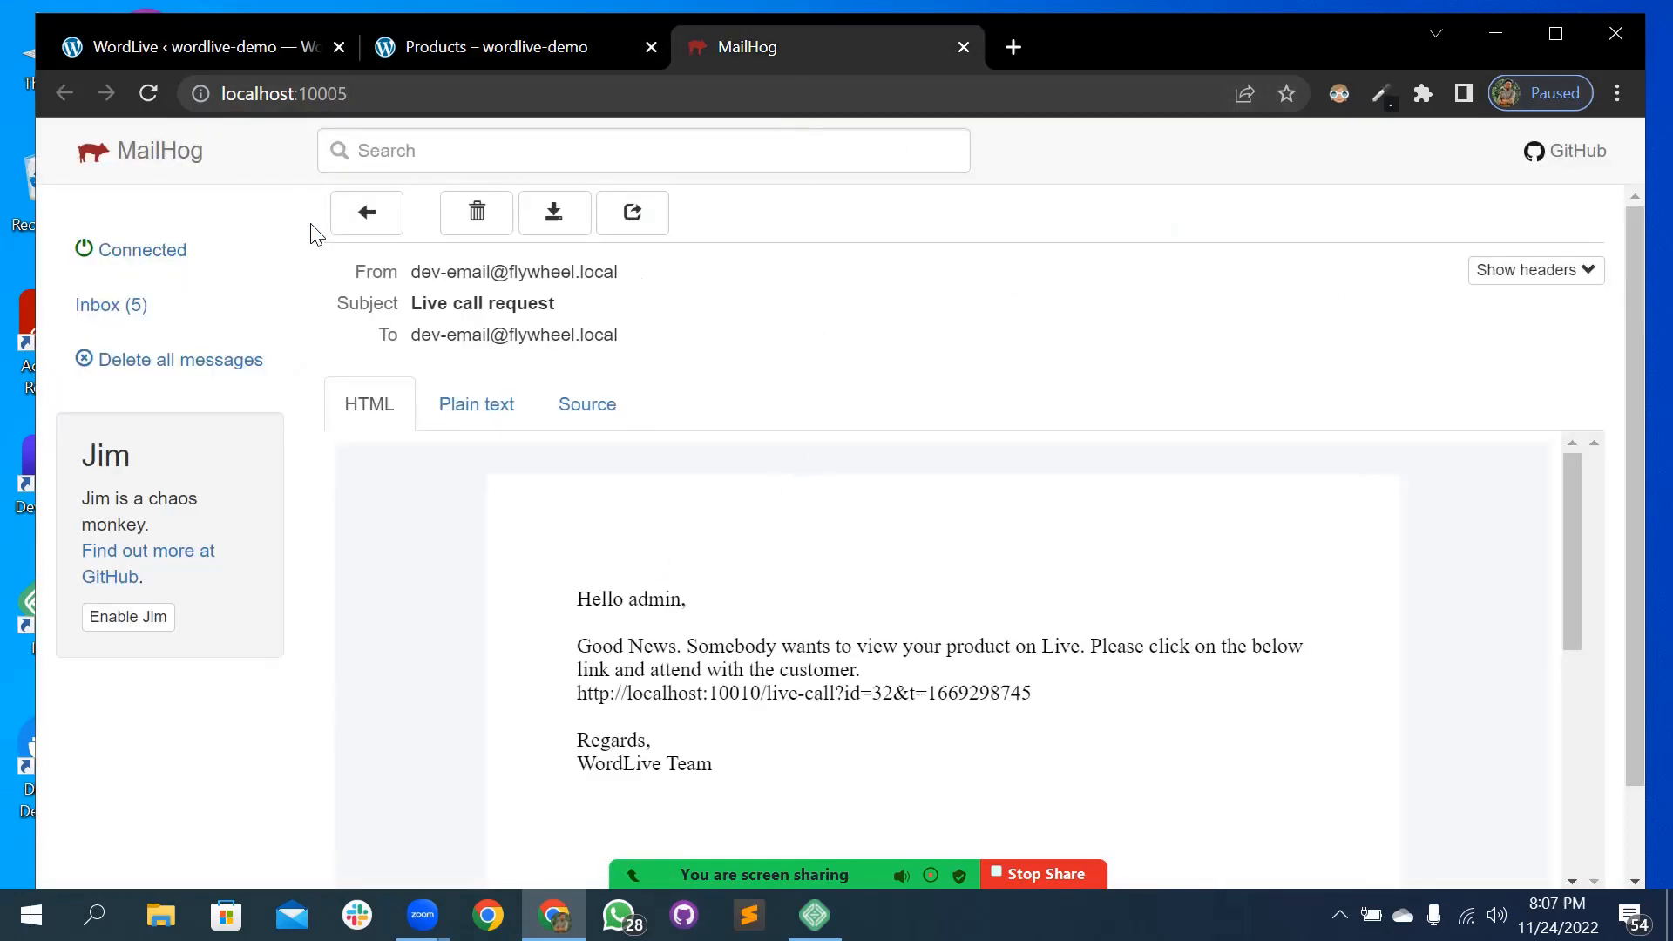
{"action": "left_click", "coordinate": [366, 212]}
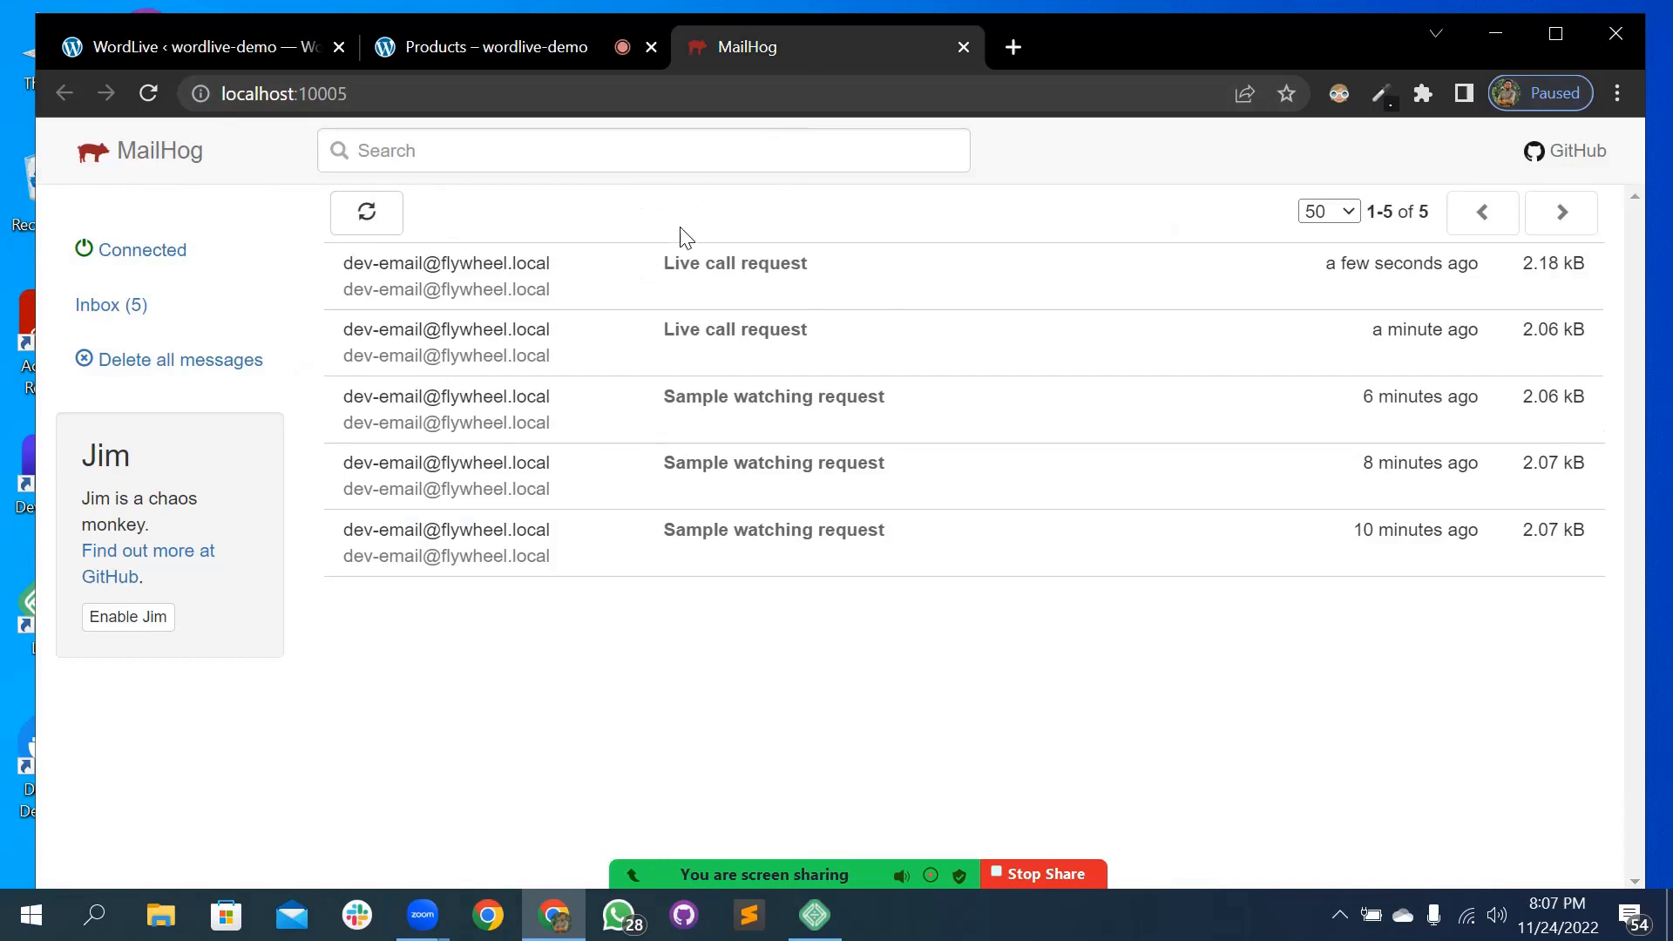
{"action": "left_click", "coordinate": [745, 300]}
{"action": "scroll", "coordinate": [758, 575], "scroll_direction": "down", "scroll_amount": 2}
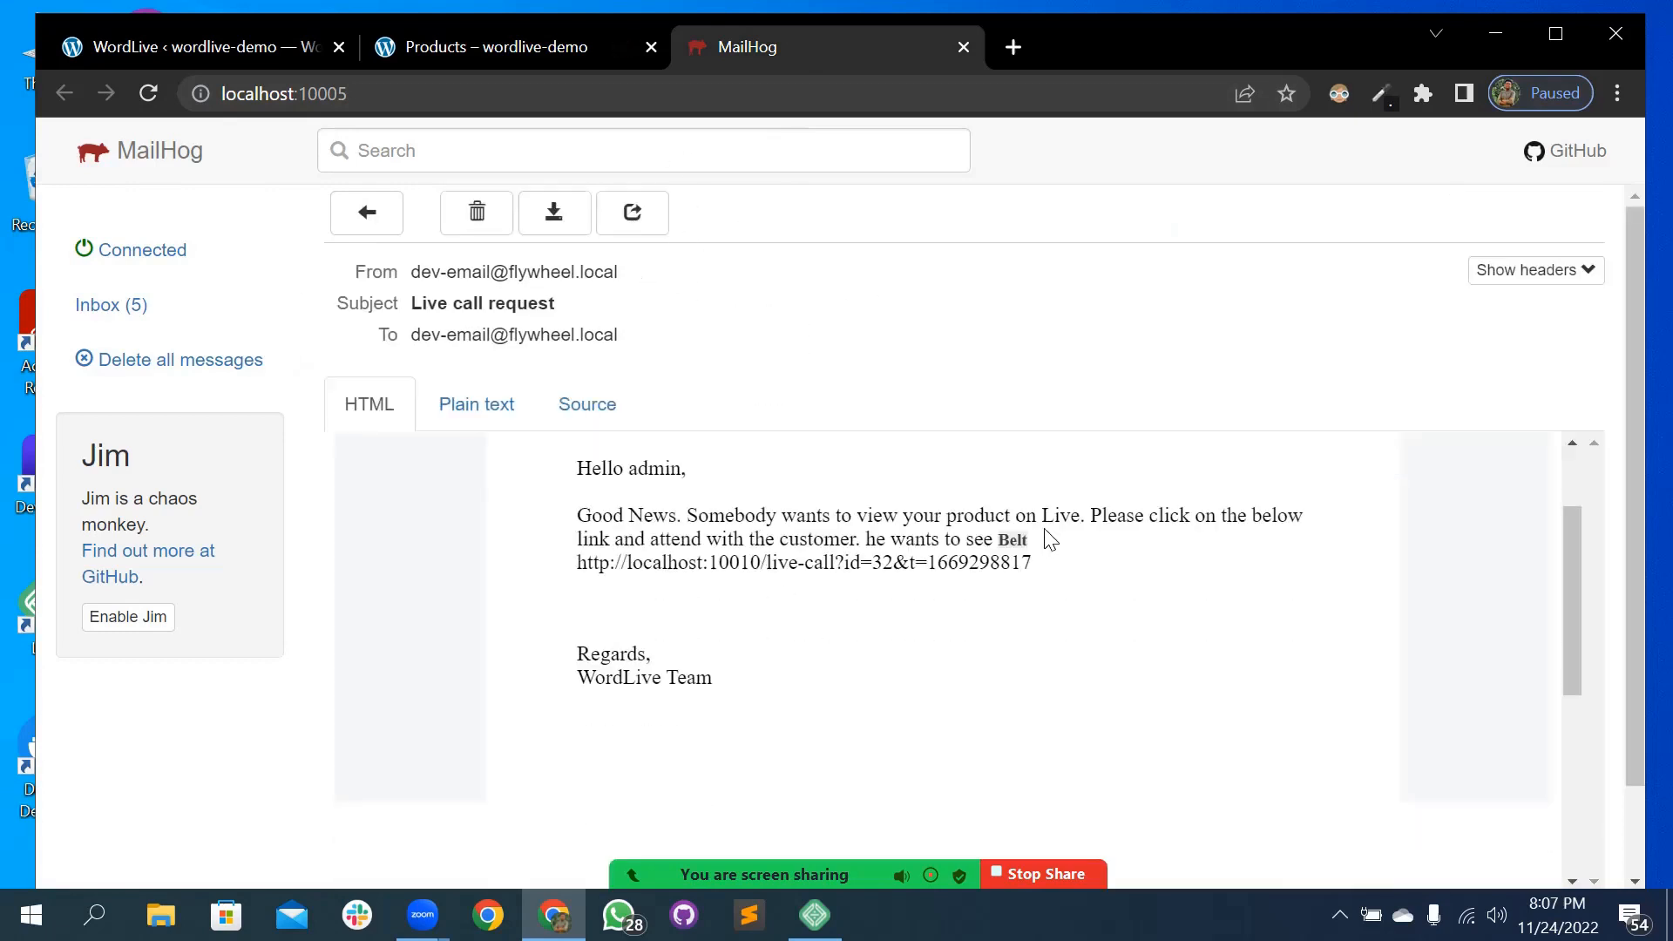
{"action": "left_click_drag", "start_coordinate": [996, 540], "coordinate": [1074, 555]}
- Compare the product name in the shop page's call window with the message, and close the call
{"action": "left_click", "coordinate": [498, 46]}
{"action": "left_click_drag", "start_coordinate": [861, 274], "coordinate": [788, 263]}
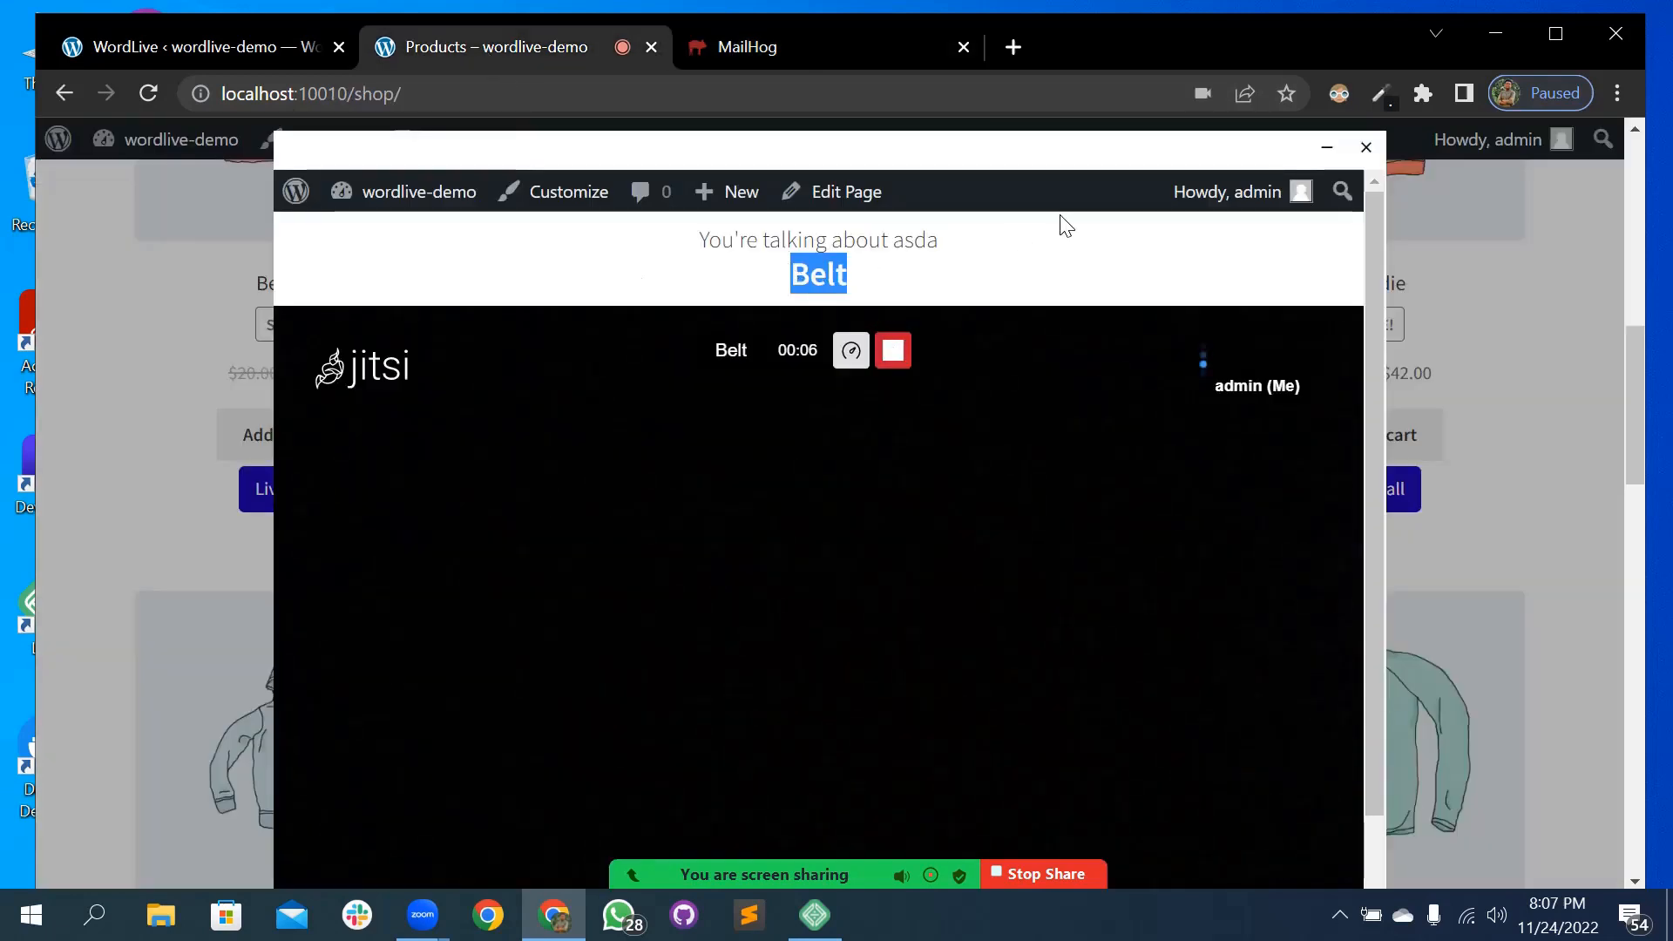
{"action": "left_click", "coordinate": [1365, 146]}
- Go back to the WordLive seller email template and compare its {video_link} line with the link in the MailHog message
{"action": "left_click", "coordinate": [227, 51]}
{"action": "scroll", "coordinate": [485, 671], "scroll_direction": "down", "scroll_amount": 15}
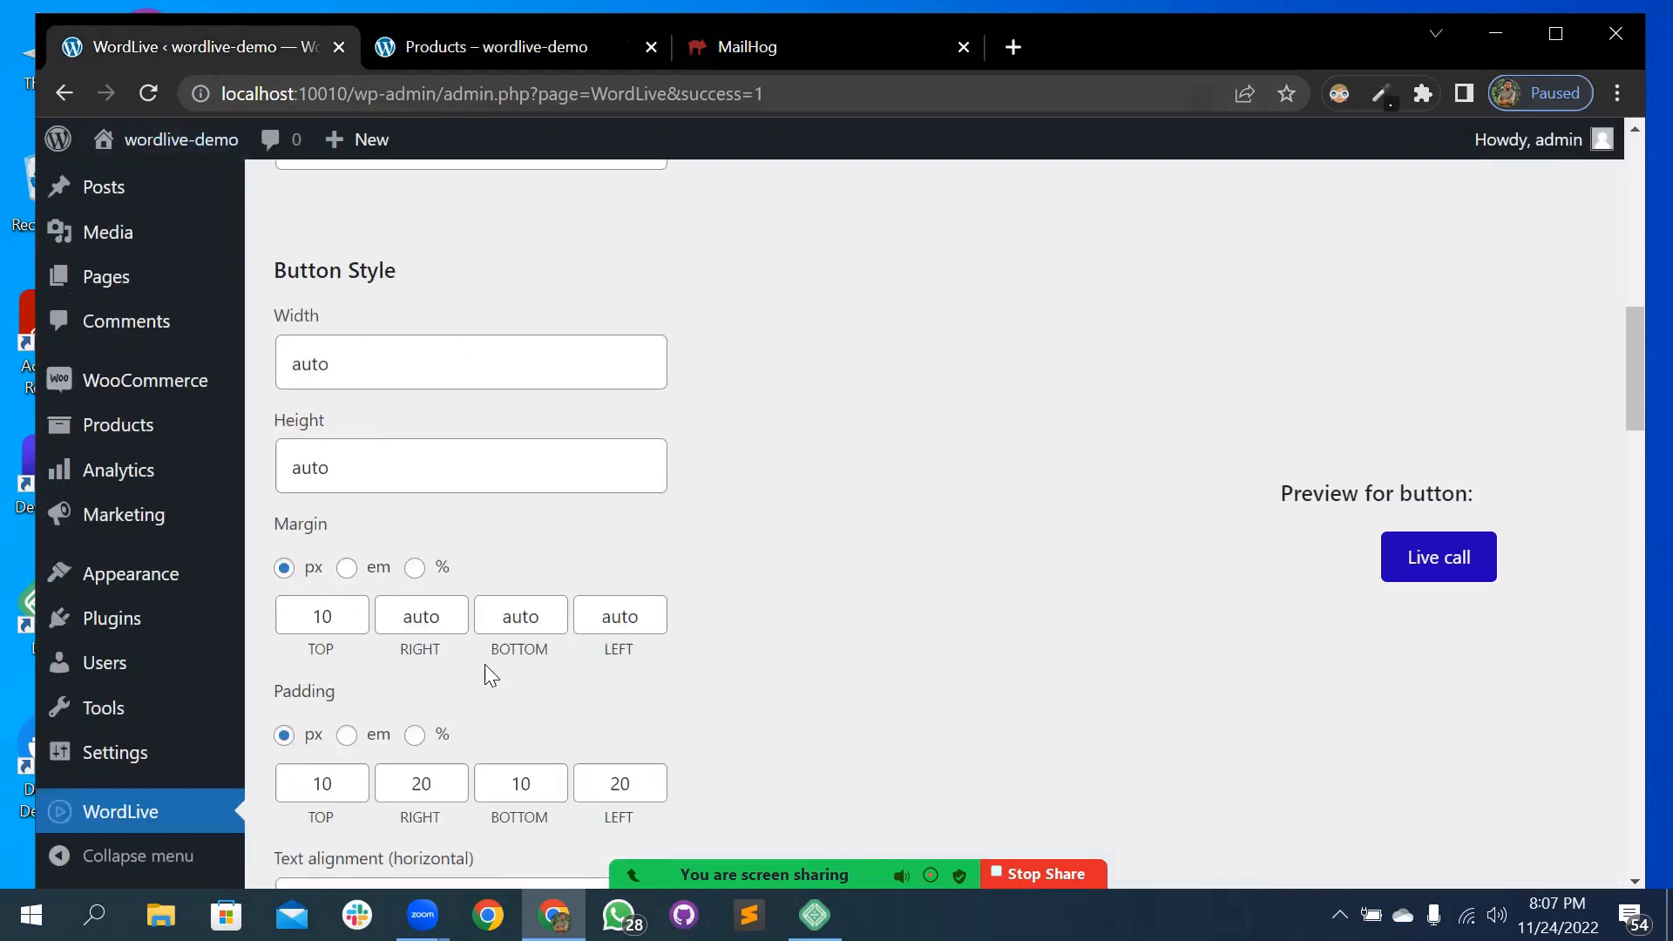
{"action": "scroll", "coordinate": [958, 523], "scroll_direction": "down", "scroll_amount": 3}
{"action": "scroll", "coordinate": [813, 678], "scroll_direction": "up", "scroll_amount": 3}
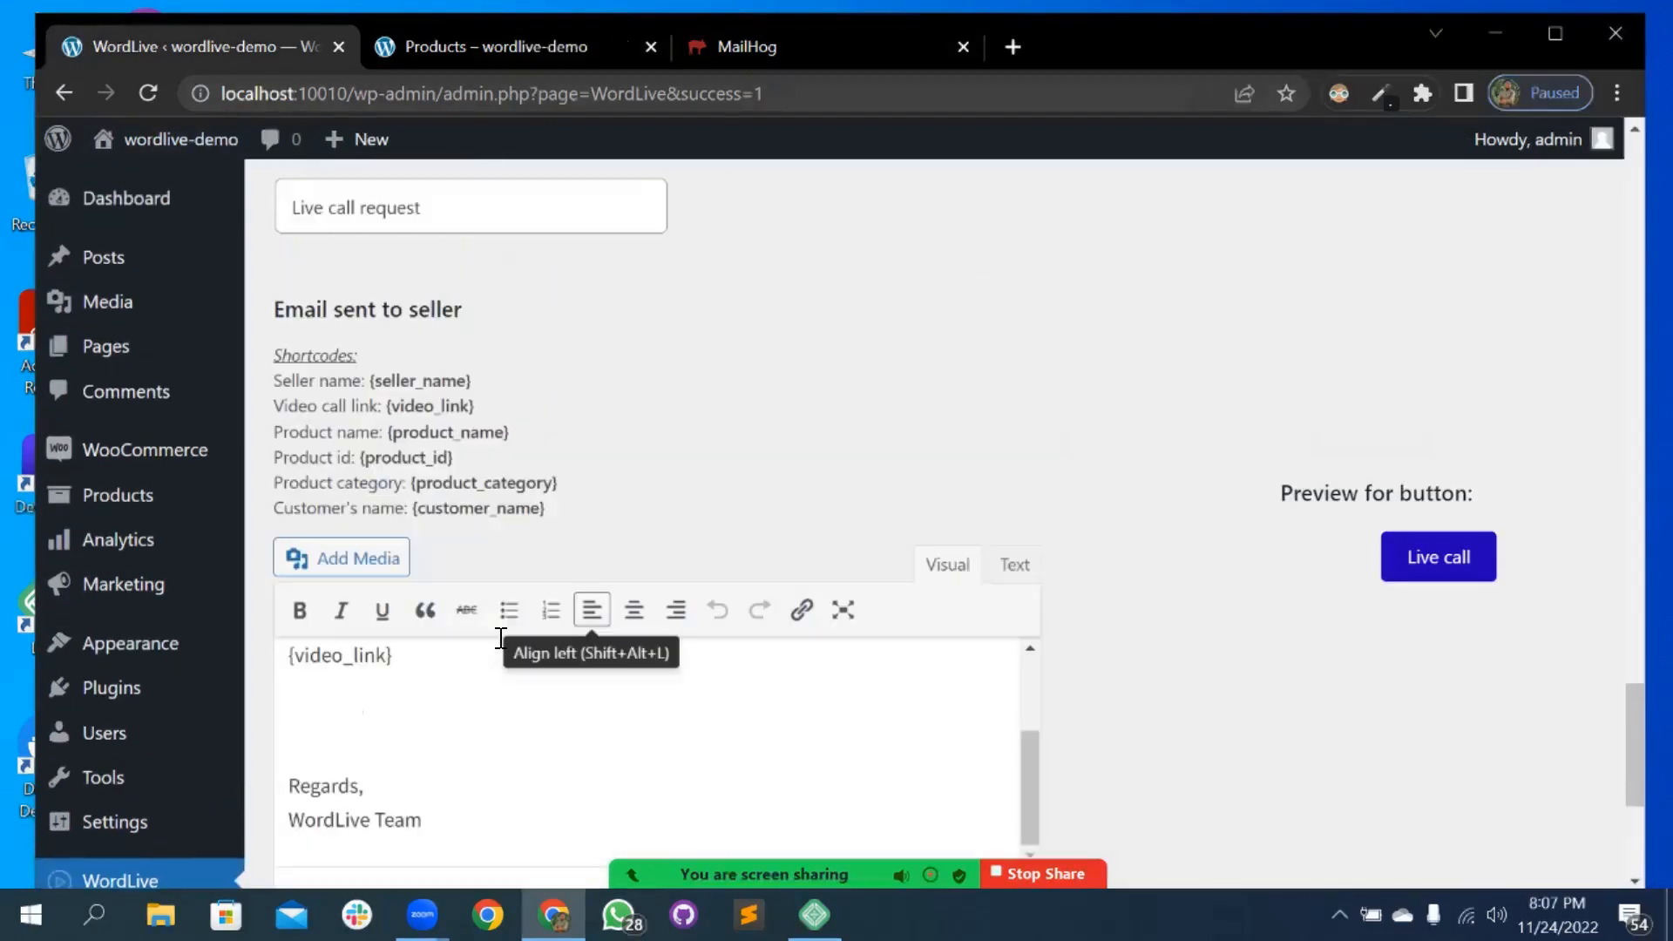
{"action": "scroll", "coordinate": [526, 717], "scroll_direction": "up", "scroll_amount": 3}
{"action": "scroll", "coordinate": [589, 513], "scroll_direction": "down", "scroll_amount": 2}
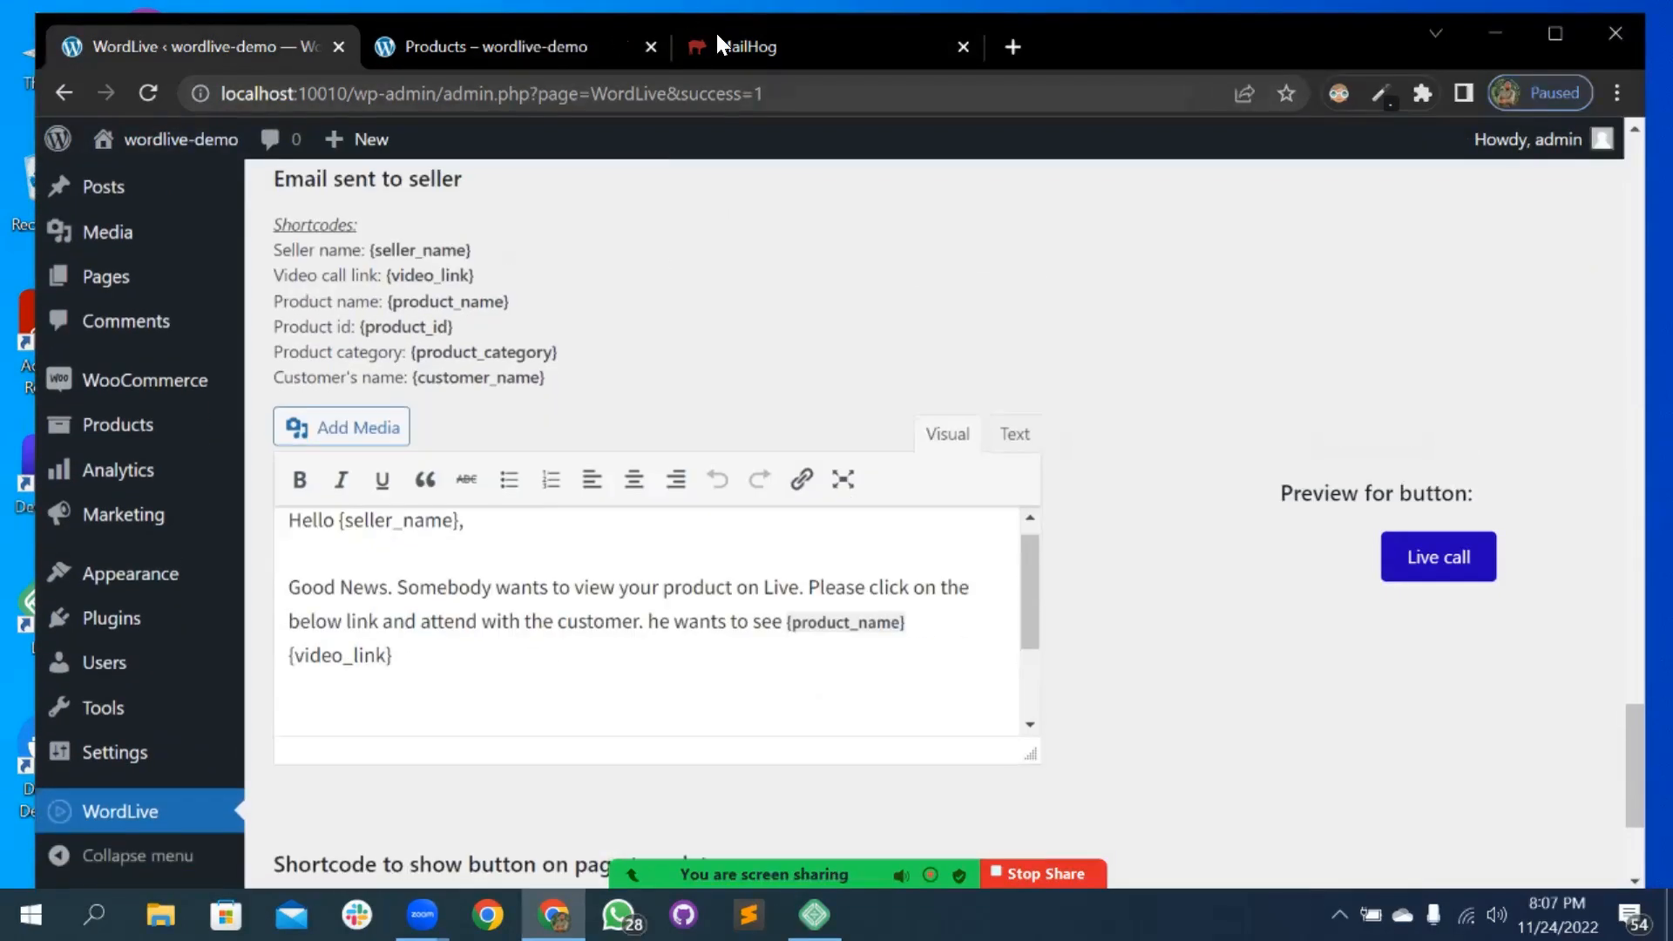
{"action": "left_click", "coordinate": [775, 50]}
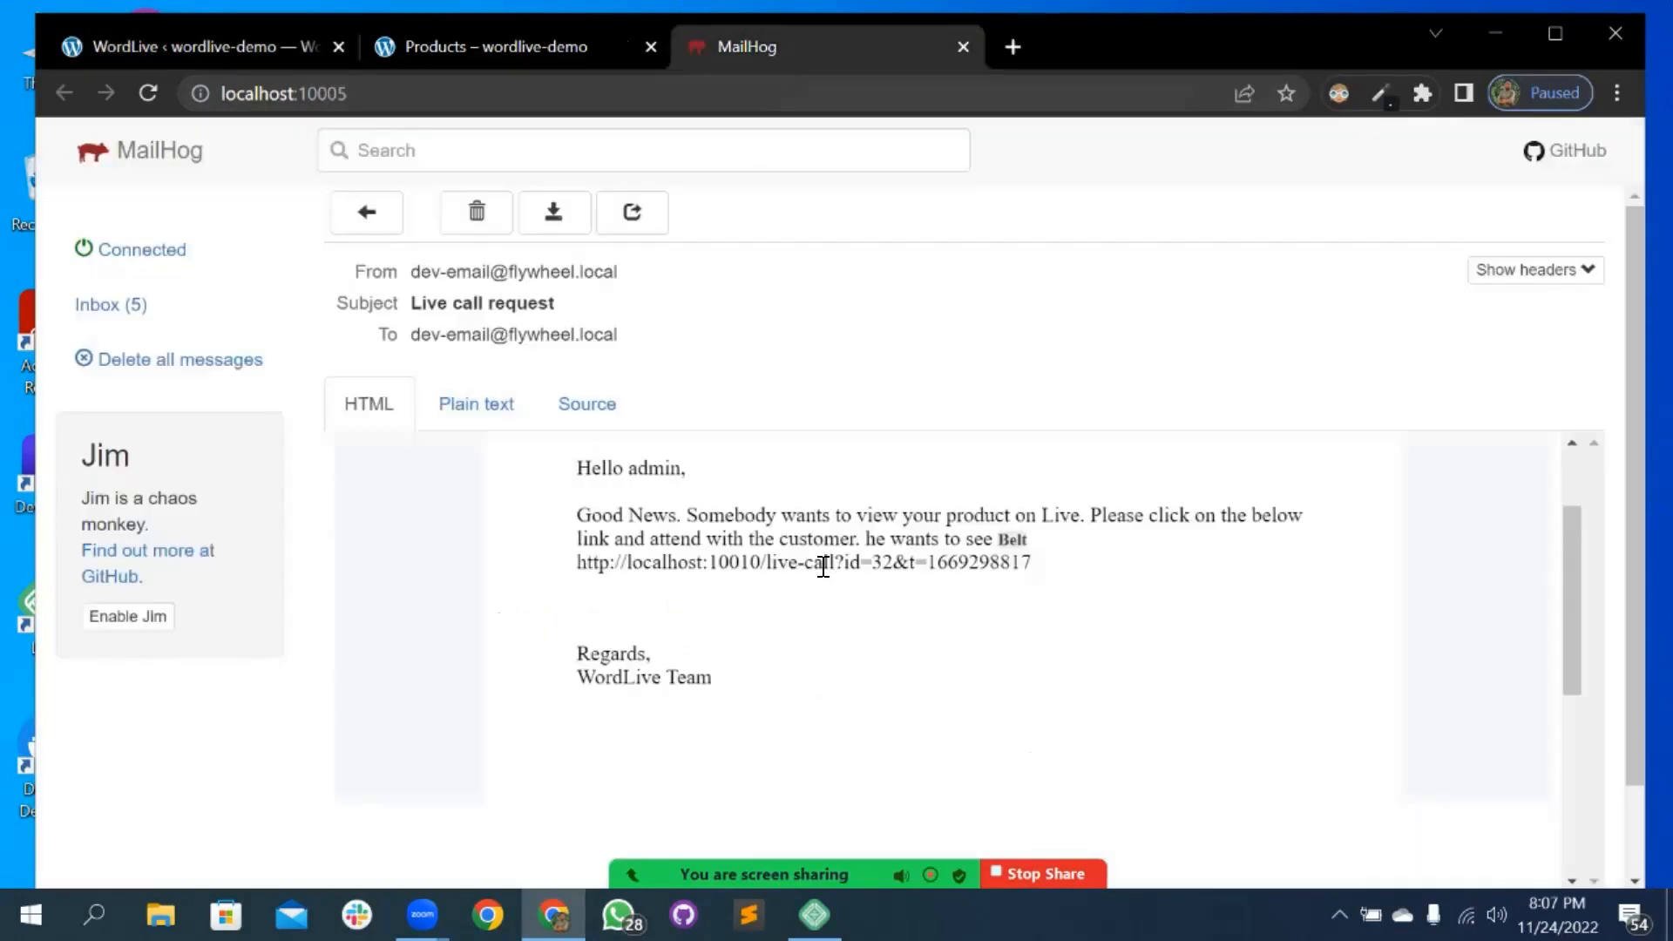
{"action": "left_click", "coordinate": [184, 61]}
- Open the link options for {video_link} in the seller email body and move the shortcode from the link text to the URL
{"action": "left_click_drag", "start_coordinate": [385, 654], "coordinate": [262, 657]}
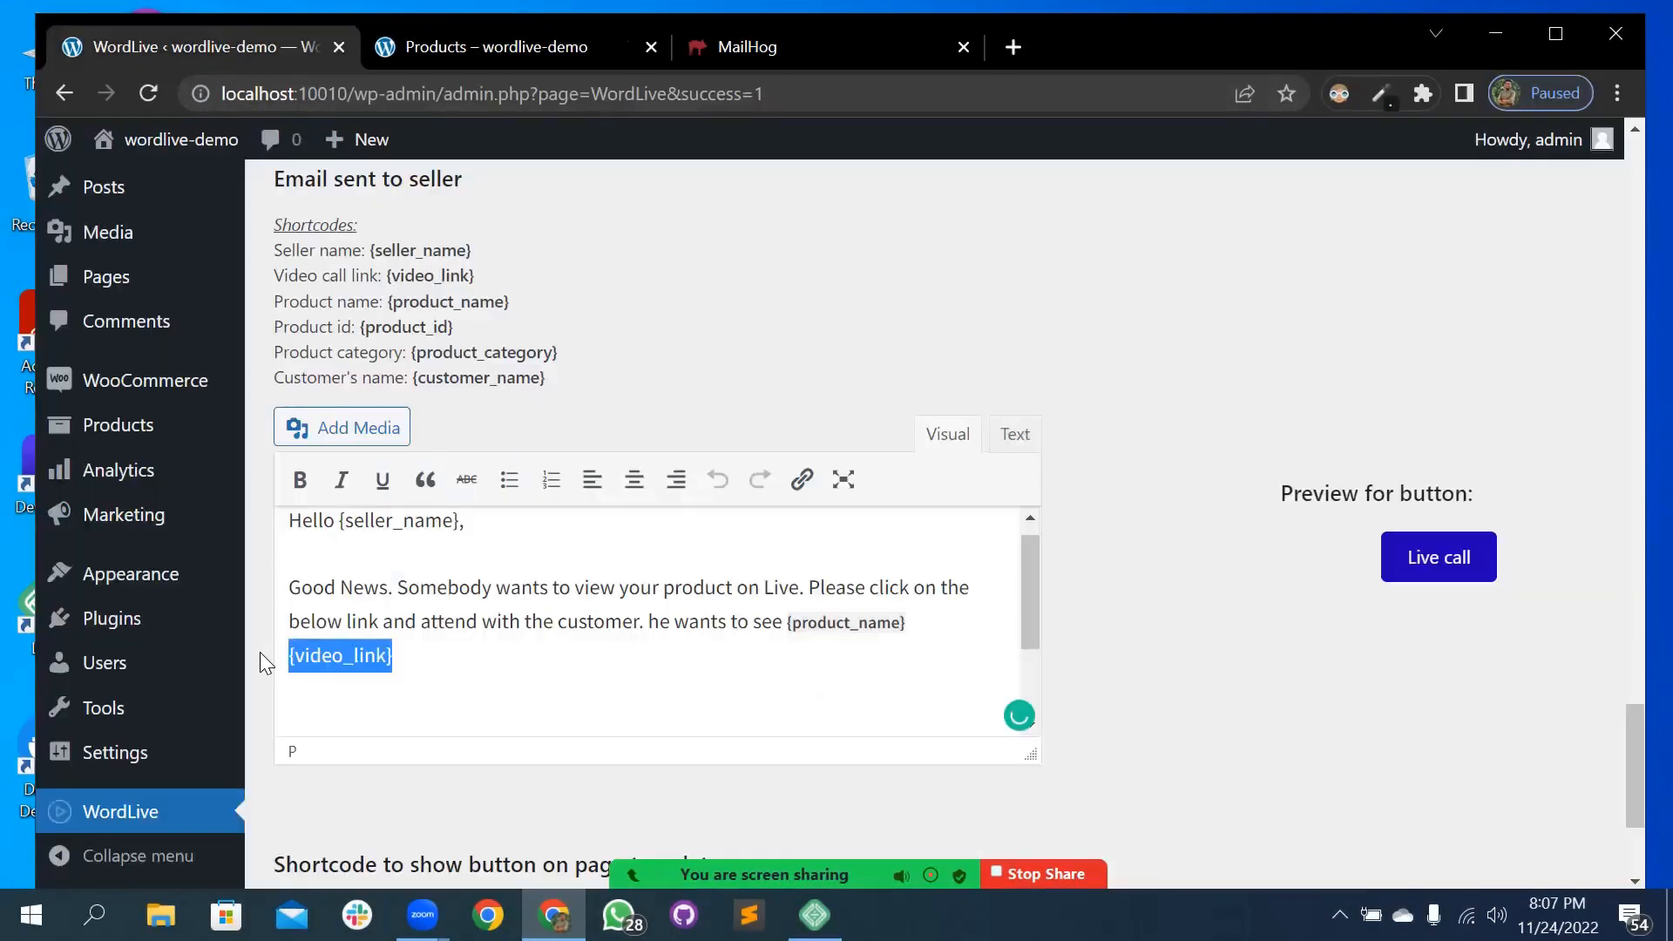
{"action": "left_click", "coordinate": [798, 481]}
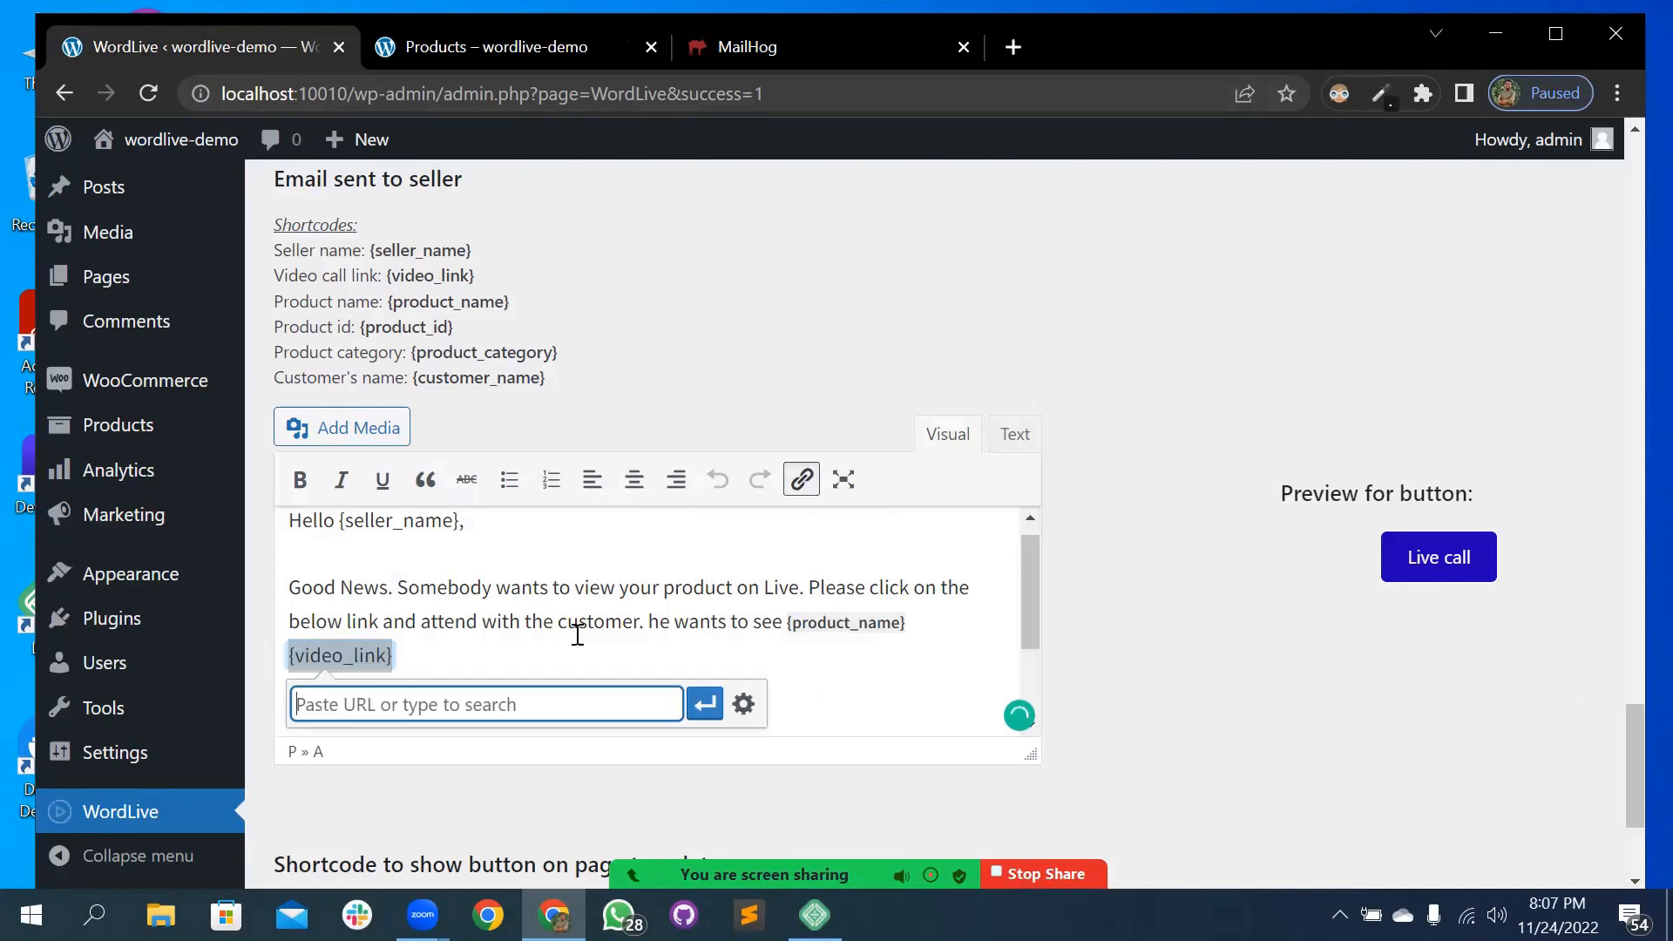
{"action": "left_click", "coordinate": [743, 704]}
{"action": "left_click", "coordinate": [790, 305]}
{"action": "key", "text": "ctrl+a"}
{"action": "right_click", "coordinate": [774, 305]}
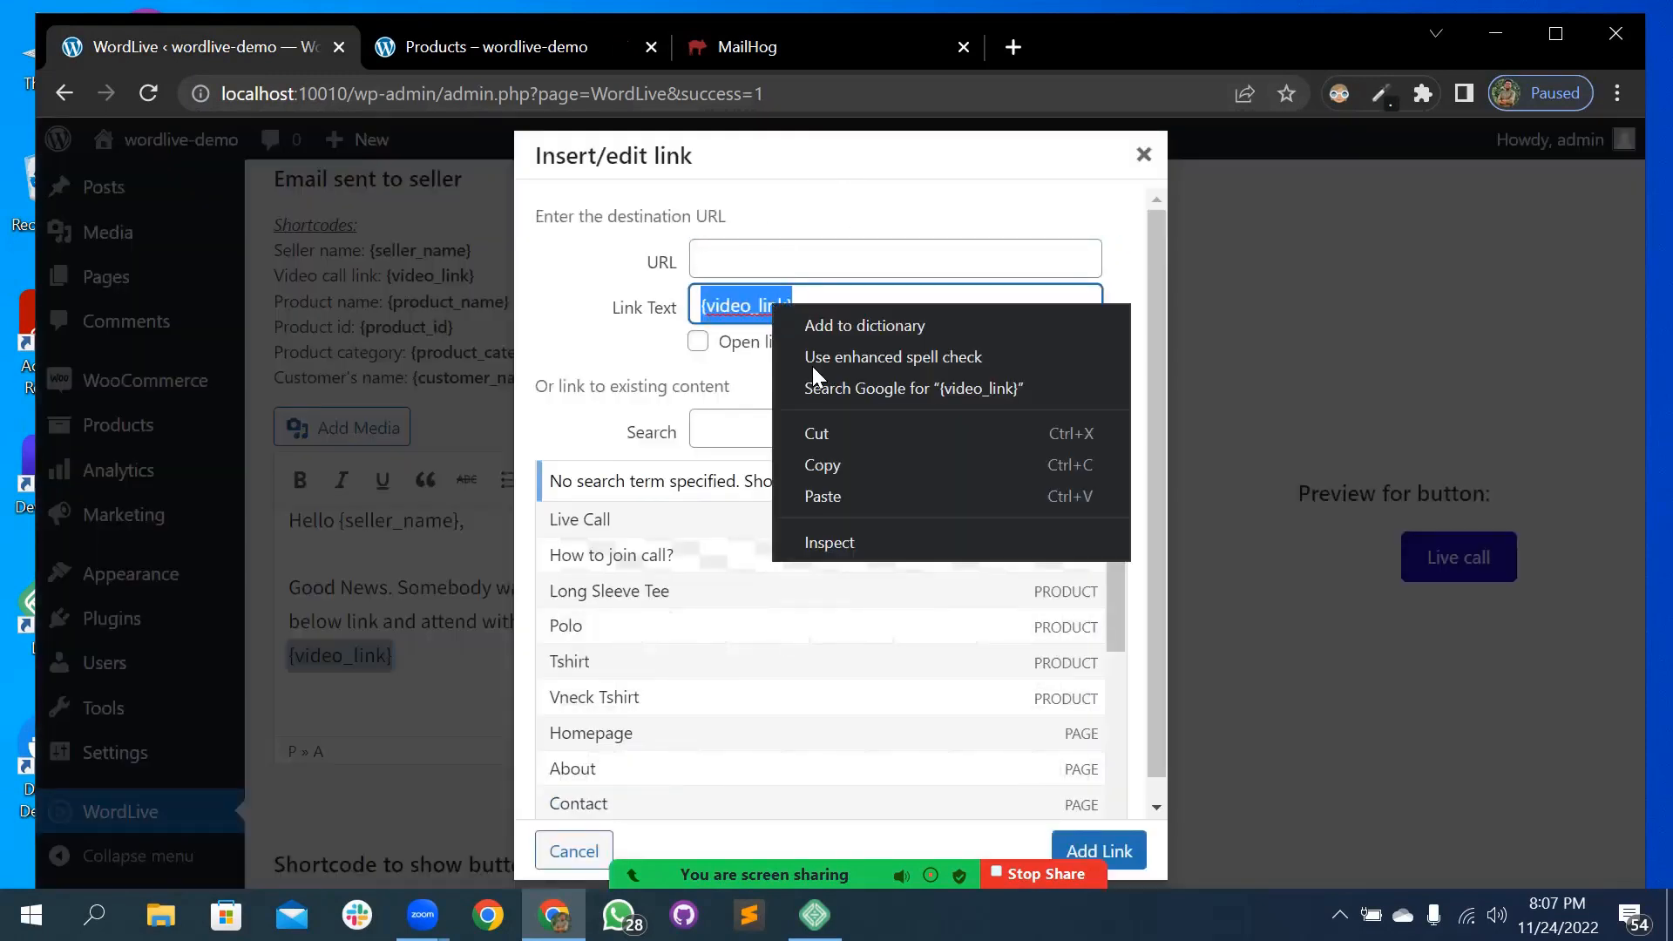
{"action": "left_click", "coordinate": [835, 439]}
{"action": "right_click", "coordinate": [767, 252]}
{"action": "left_click", "coordinate": [838, 459]}
- Set the link text to "Click here to join teh call", make it open in a new tab, and add the link
{"action": "left_click", "coordinate": [783, 321]}
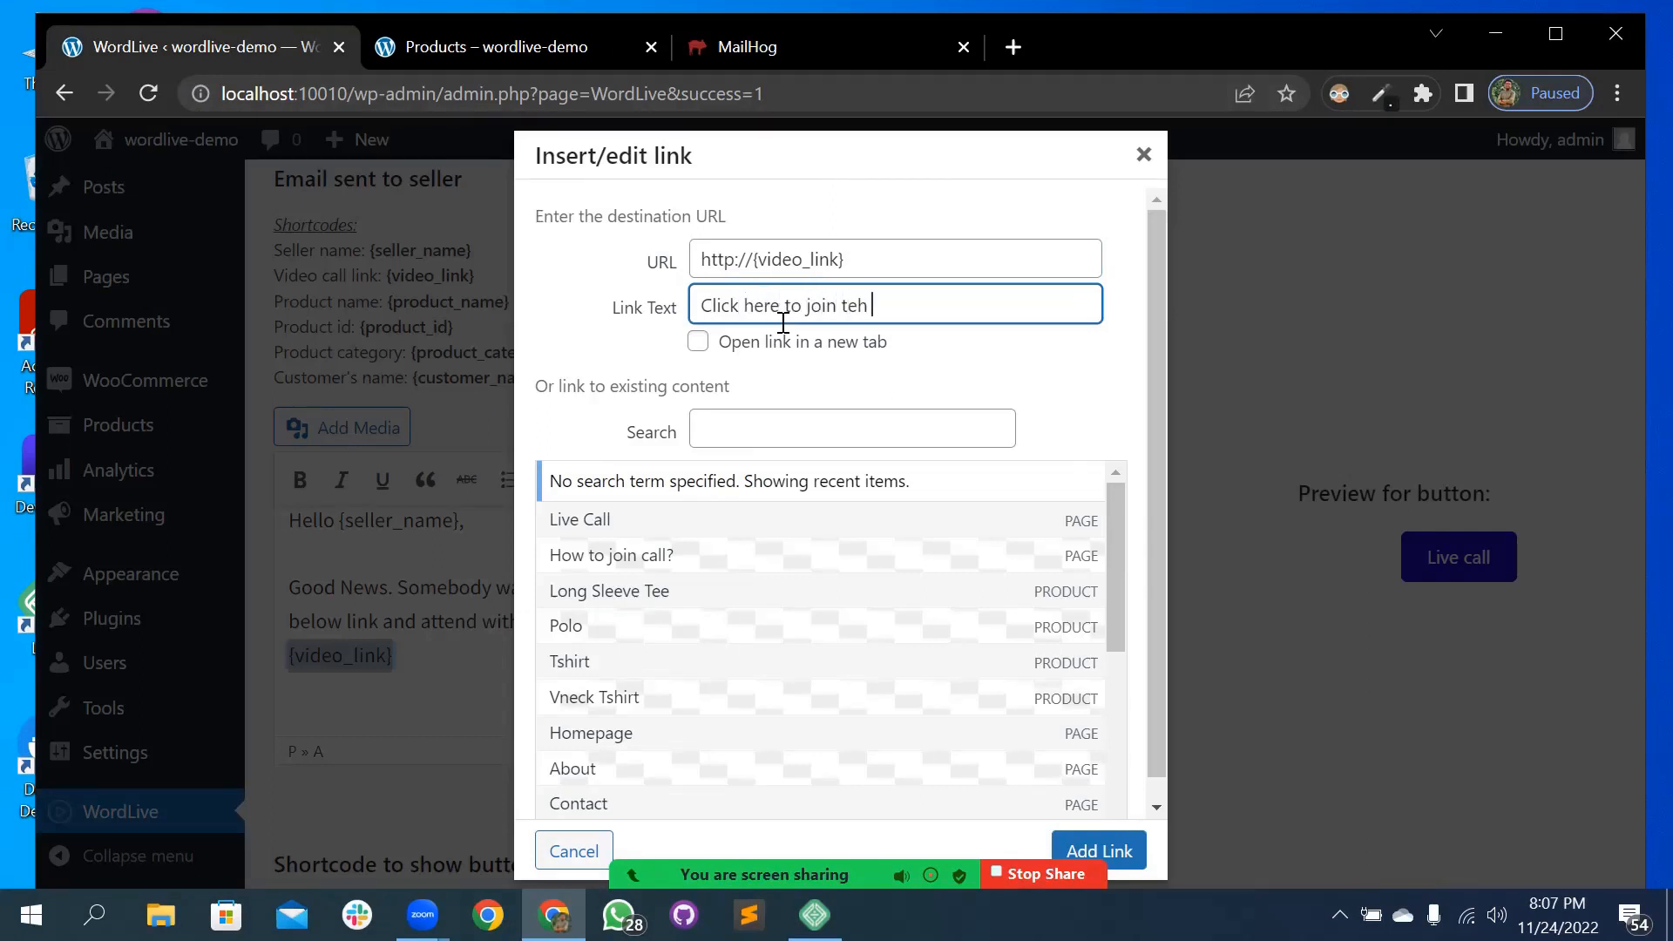
{"action": "left_click", "coordinate": [698, 341]}
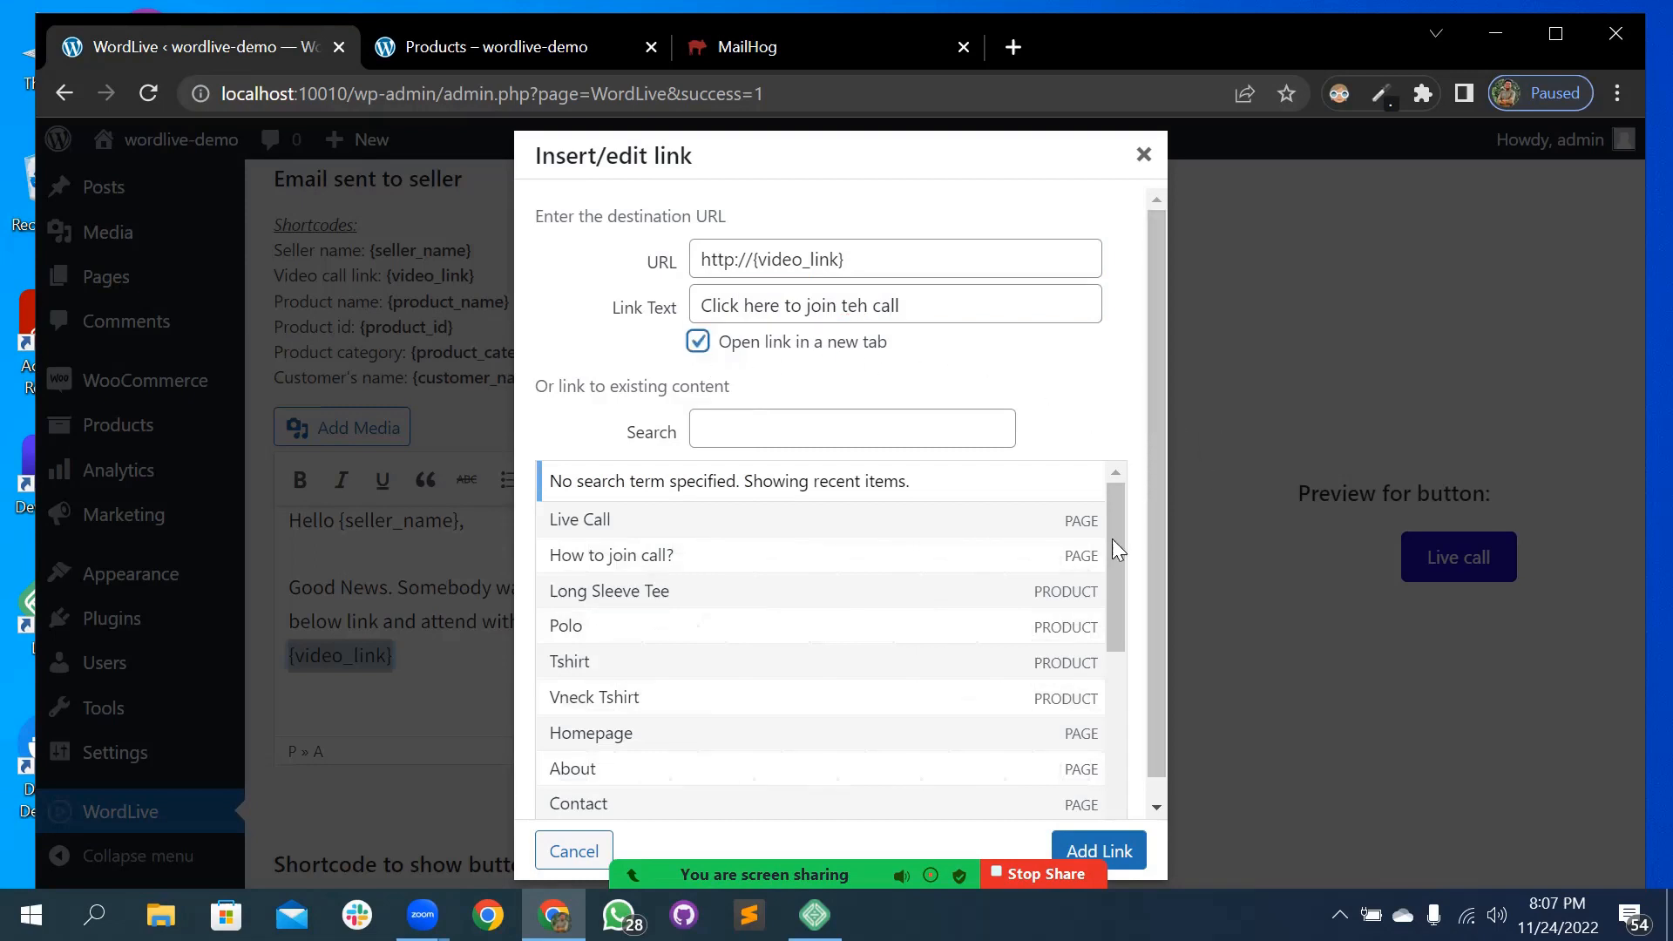
{"action": "scroll", "coordinate": [1112, 539], "scroll_direction": "down", "scroll_amount": 2}
{"action": "left_click", "coordinate": [1142, 862]}
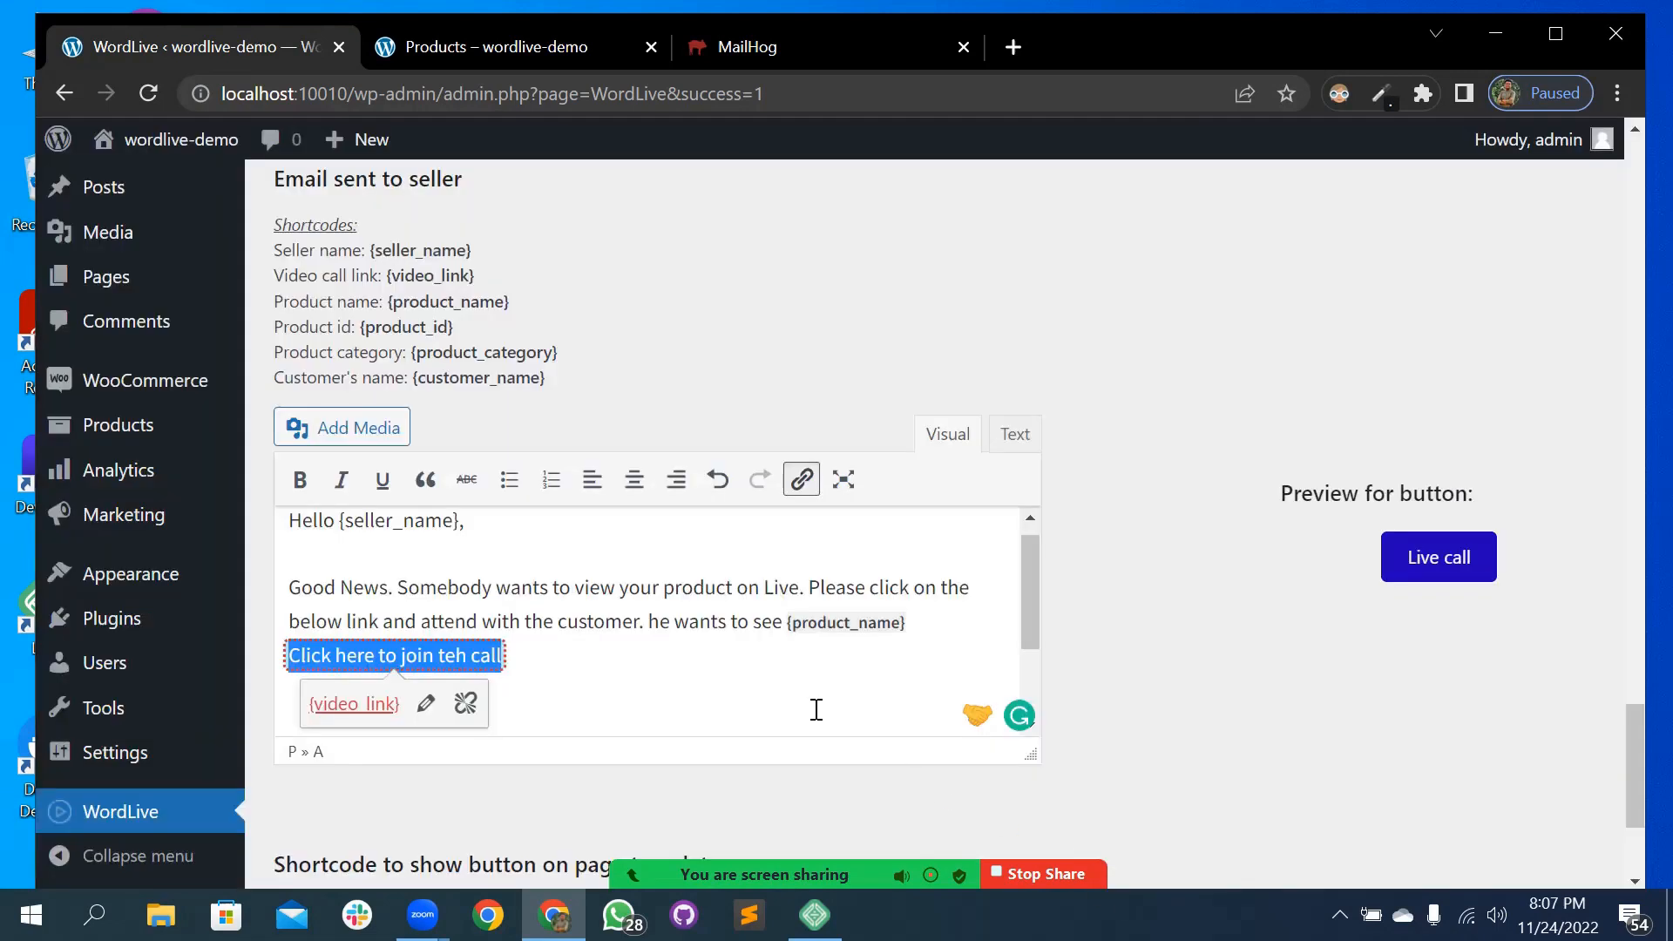
- Remove the extra blank lines between the call link and "Regards," in the seller email body, and save the changes
{"action": "left_click", "coordinate": [606, 621]}
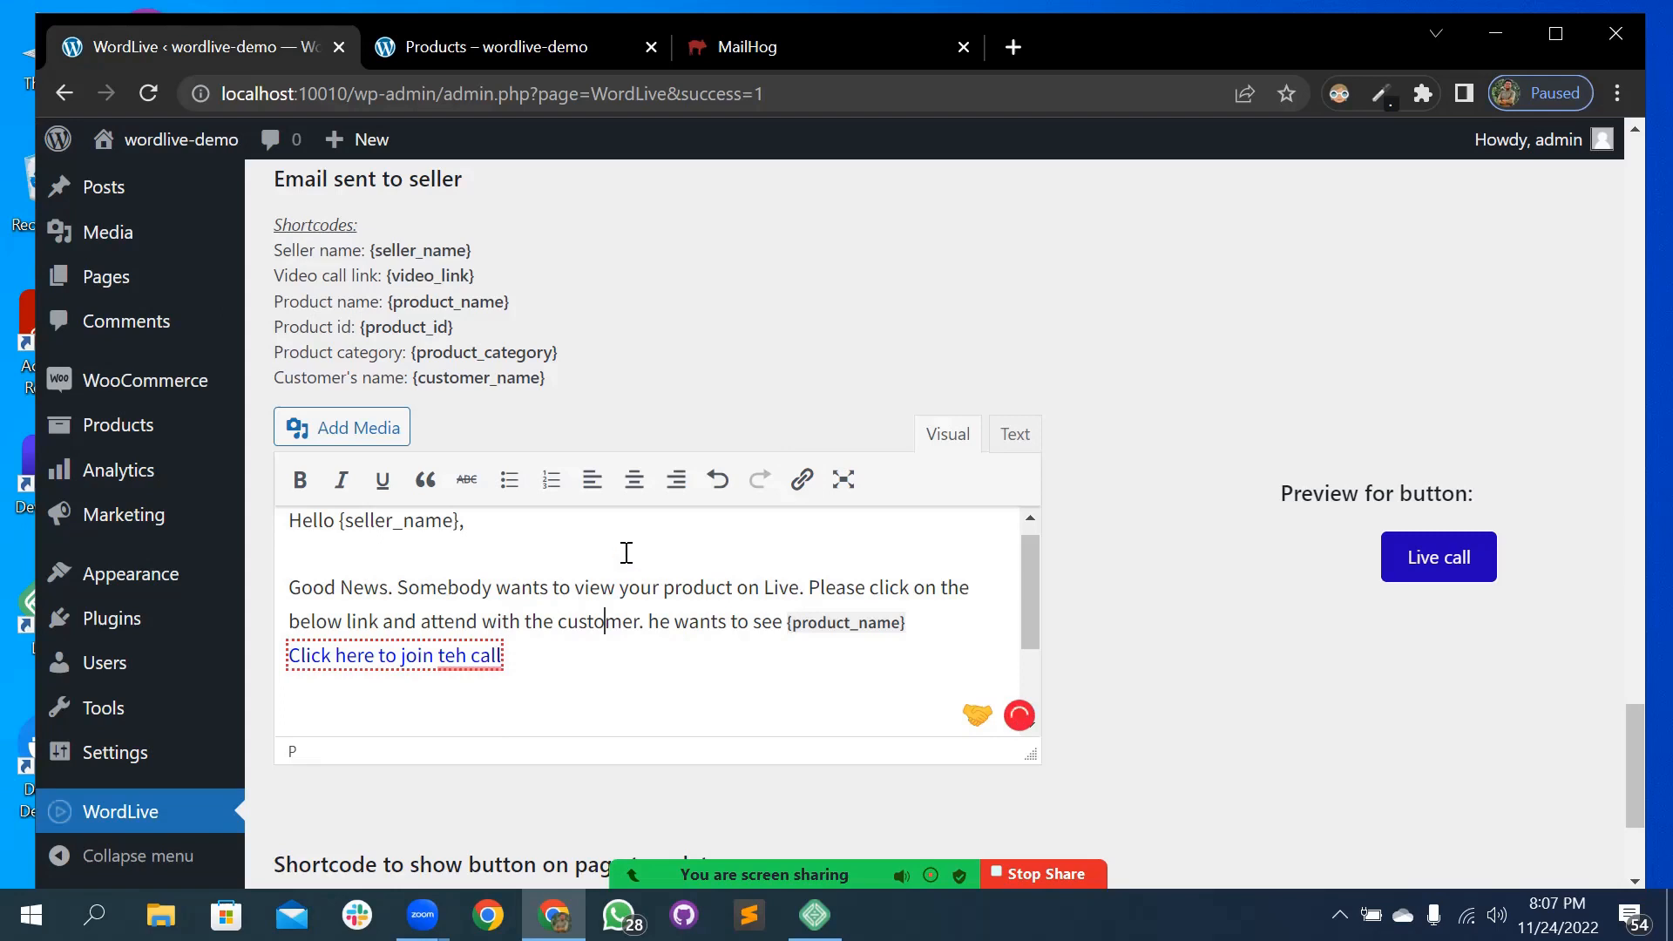
{"action": "scroll", "coordinate": [626, 552], "scroll_direction": "down", "scroll_amount": 1}
{"action": "key", "text": "BackSpace"}
{"action": "key", "text": "BackSpace"}
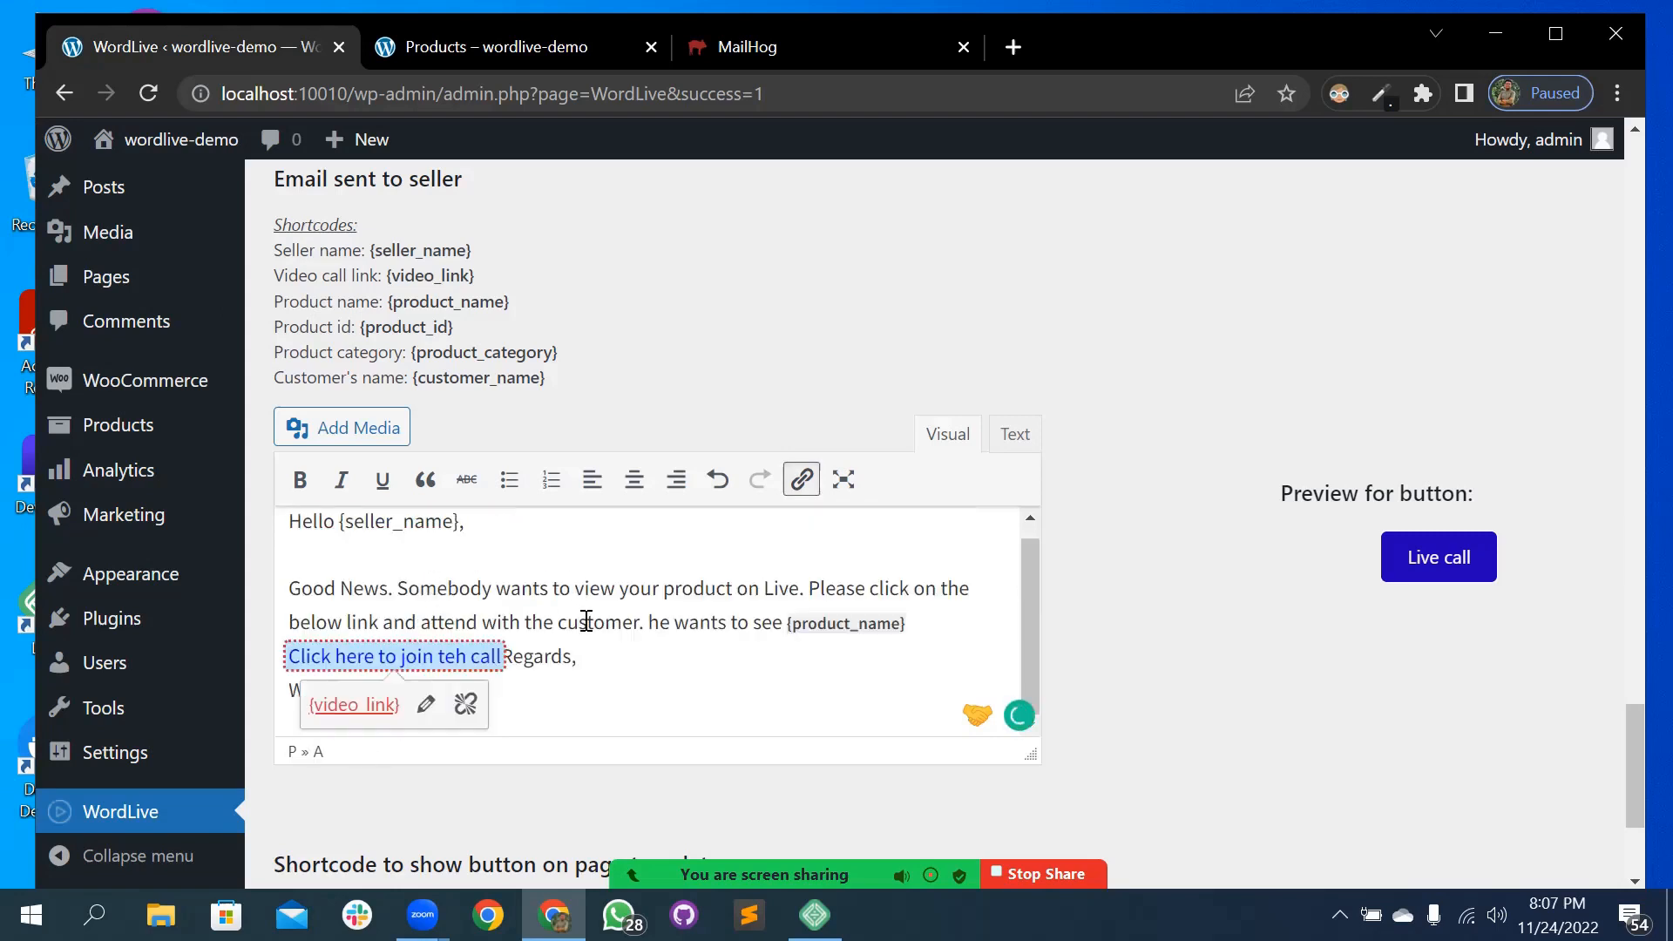
{"action": "key", "text": "Return"}
{"action": "scroll", "coordinate": [529, 809], "scroll_direction": "down", "scroll_amount": 3}
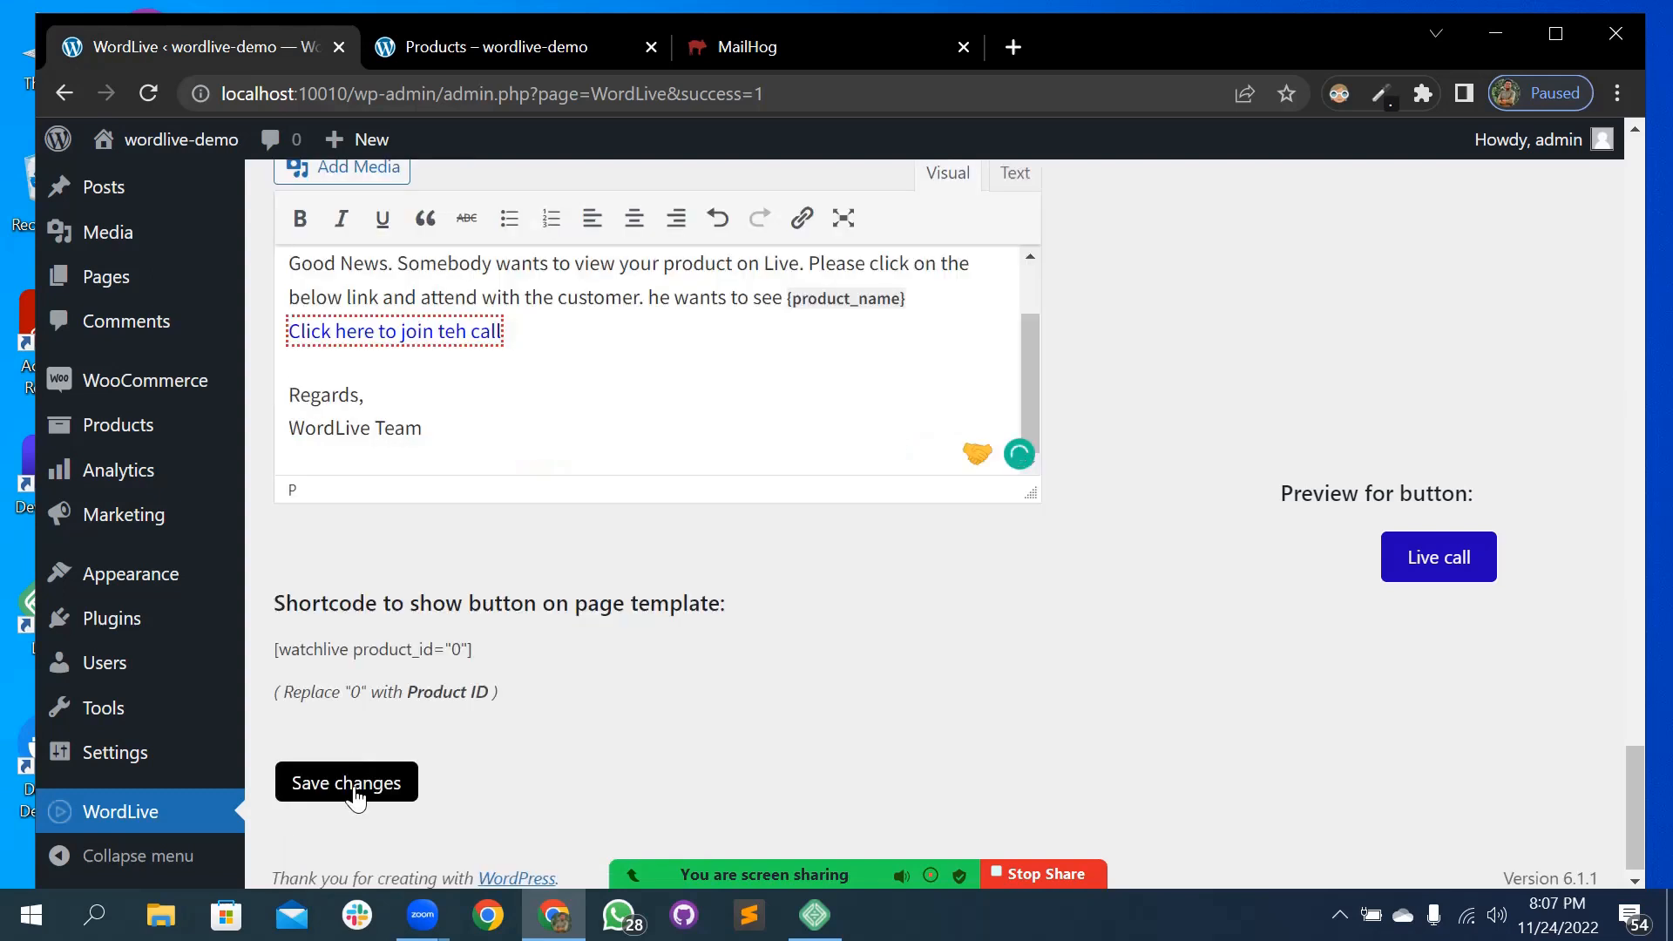
{"action": "left_click", "coordinate": [355, 781]}
- Switch to MailHog and delete all messages from the inbox
{"action": "left_click", "coordinate": [556, 44]}
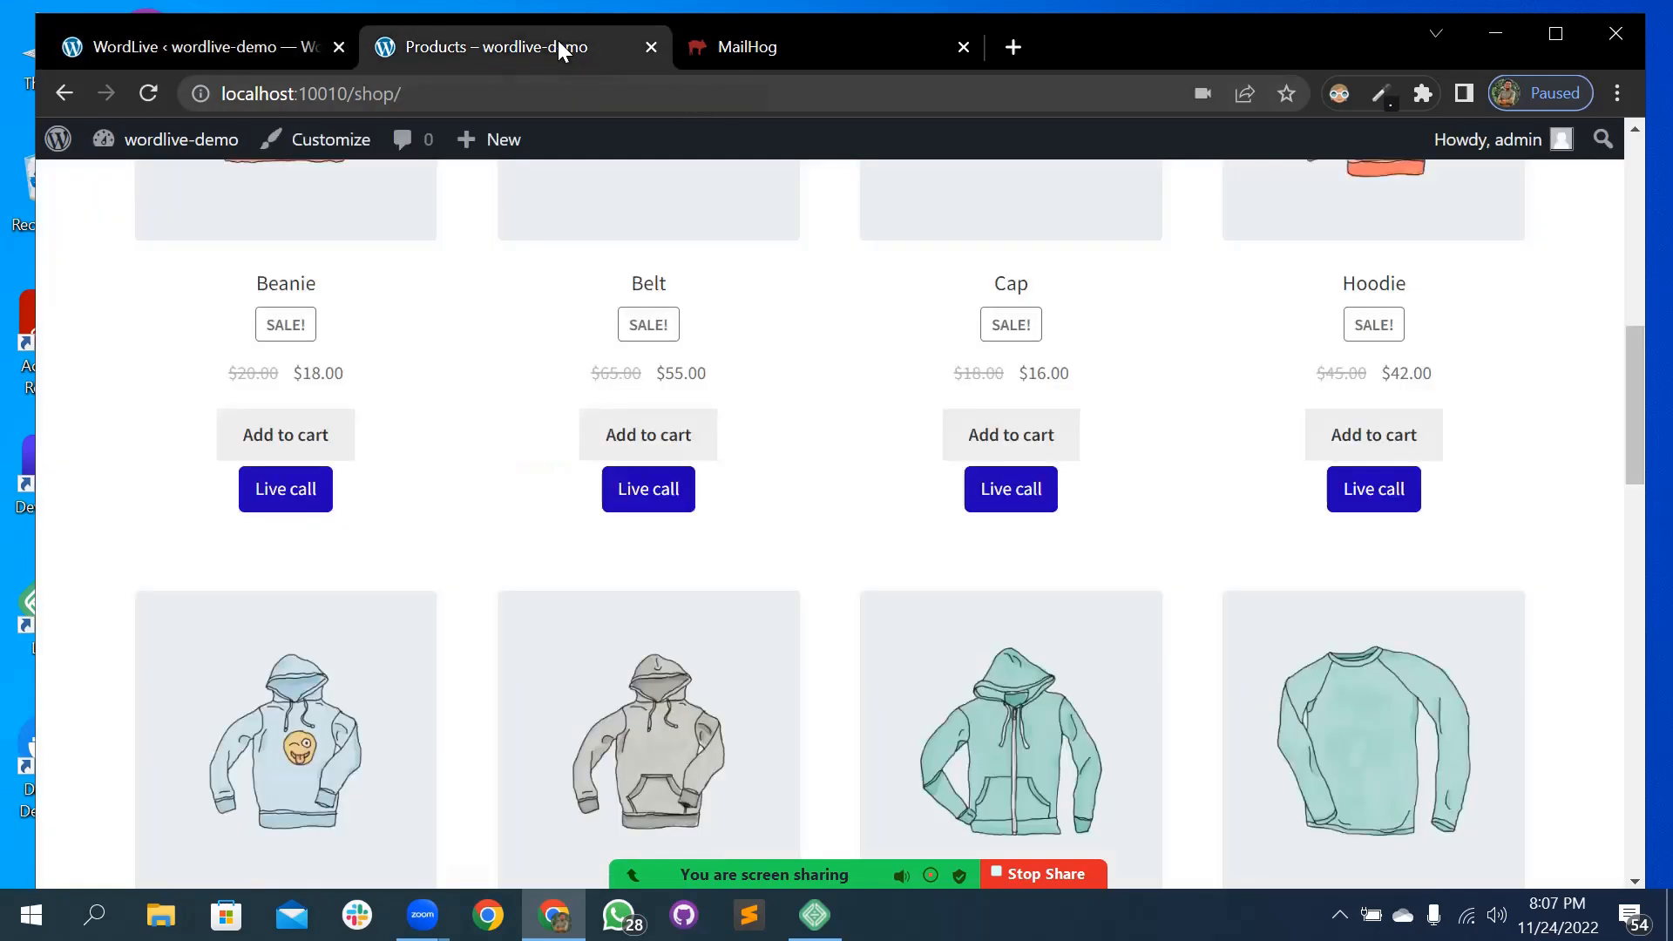
{"action": "left_click", "coordinate": [859, 46]}
{"action": "left_click", "coordinate": [213, 362]}
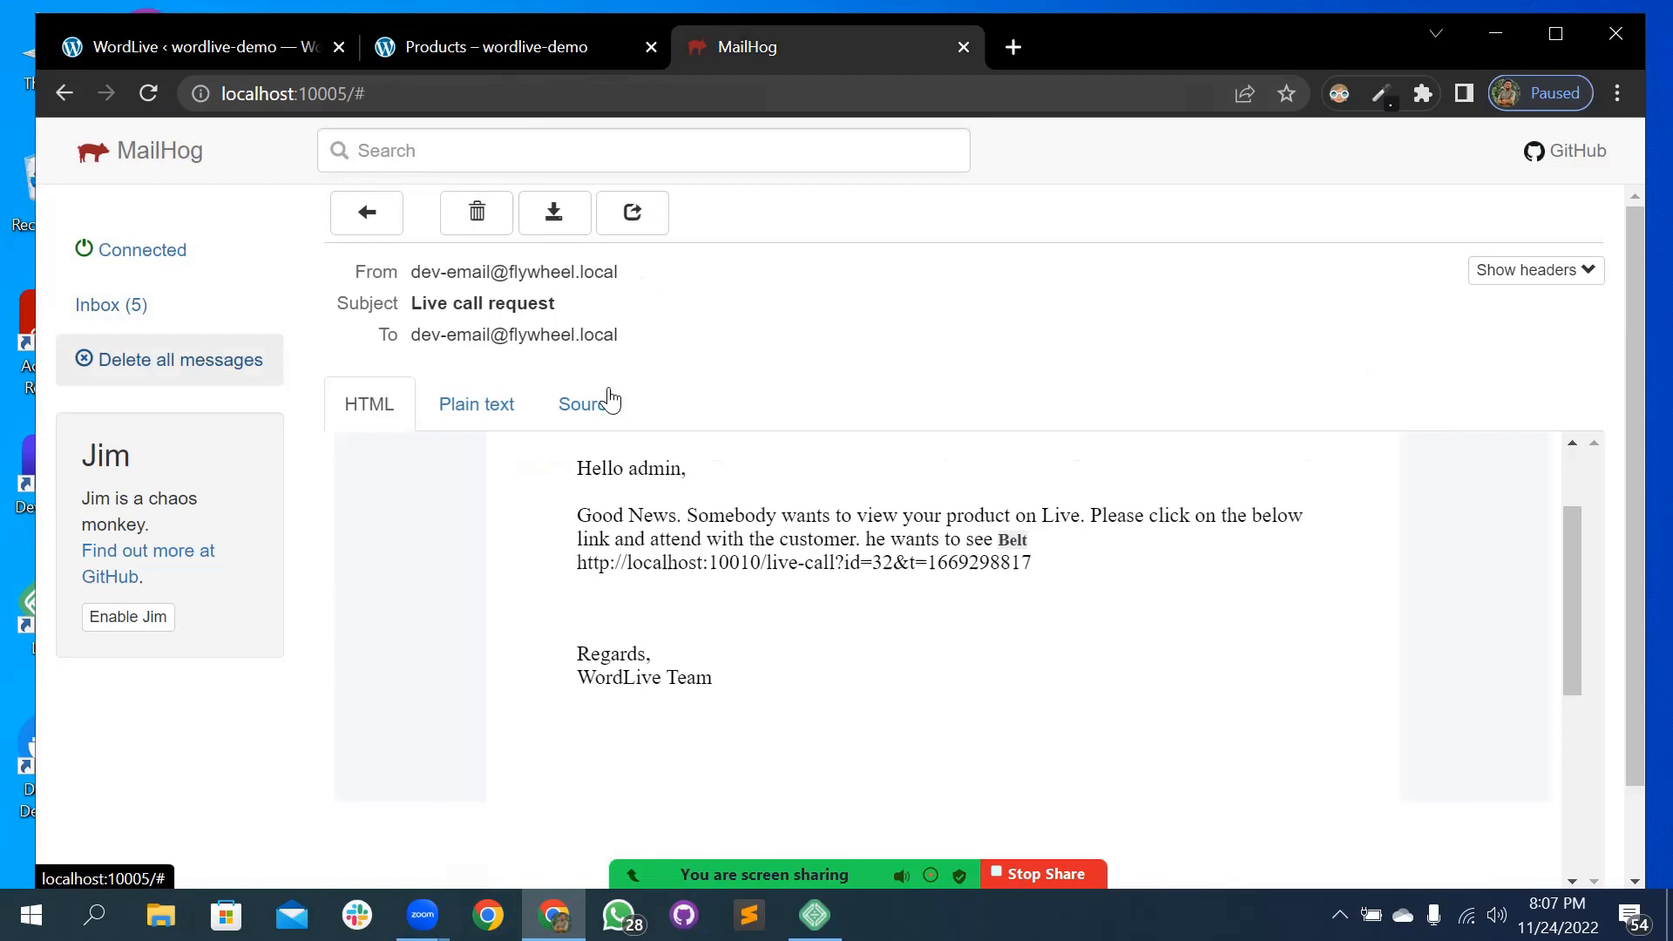
{"action": "left_click", "coordinate": [1180, 406]}
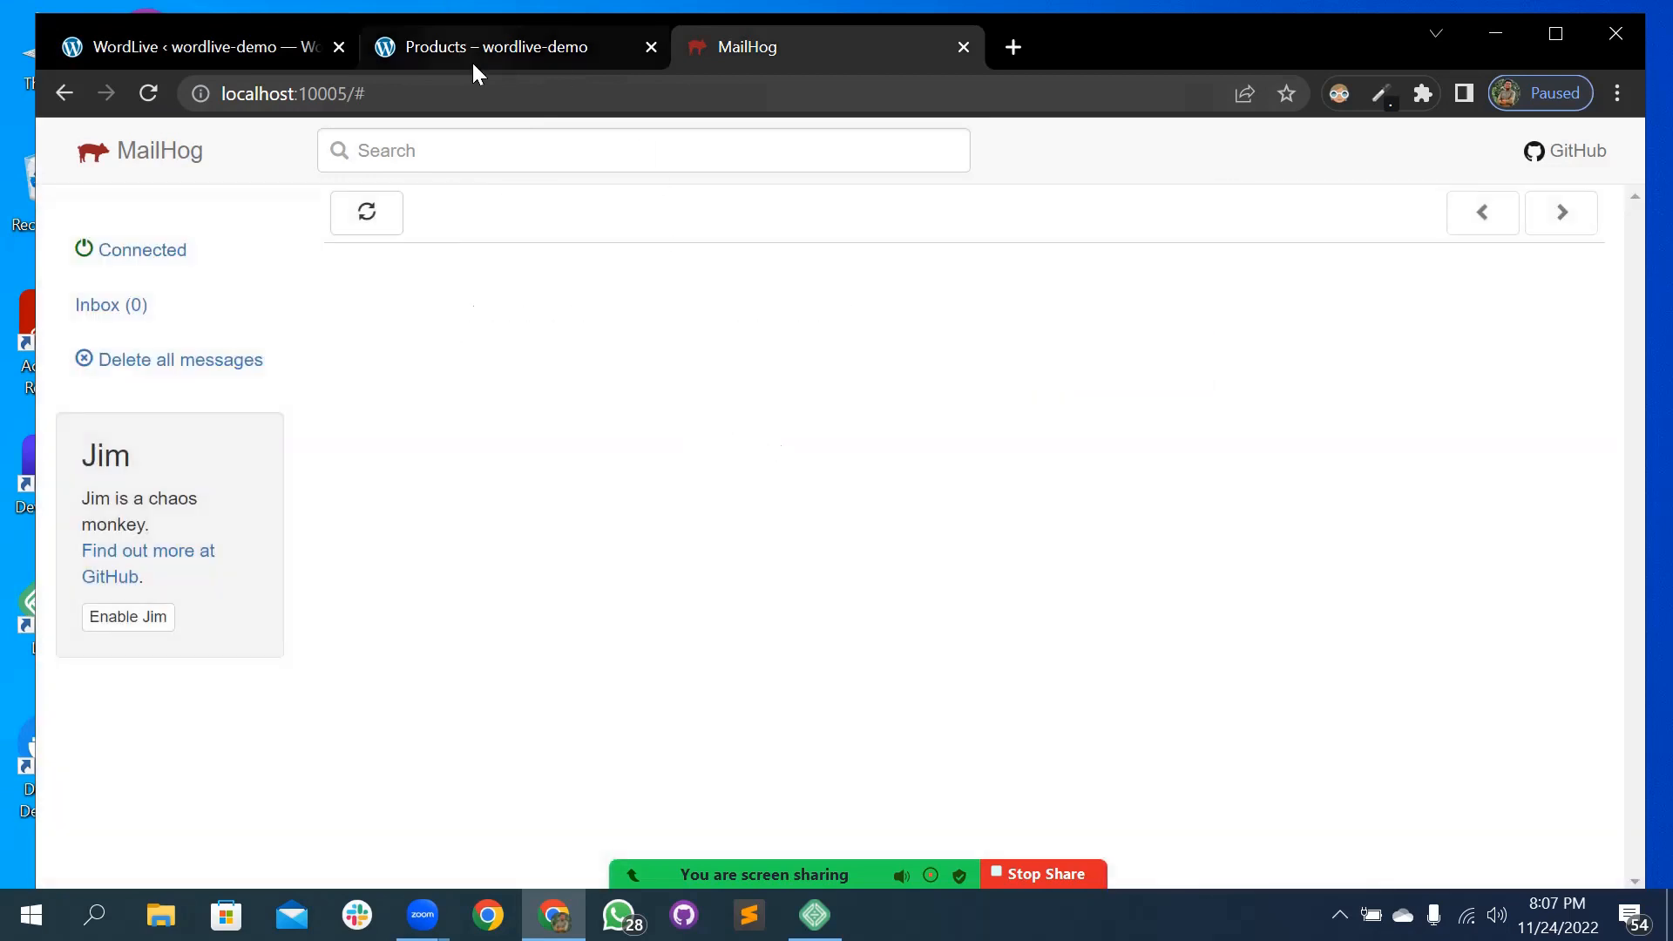
- Start a live call for the Belt from the shop page, and open the resulting call request message in MailHog
{"action": "left_click", "coordinate": [472, 58]}
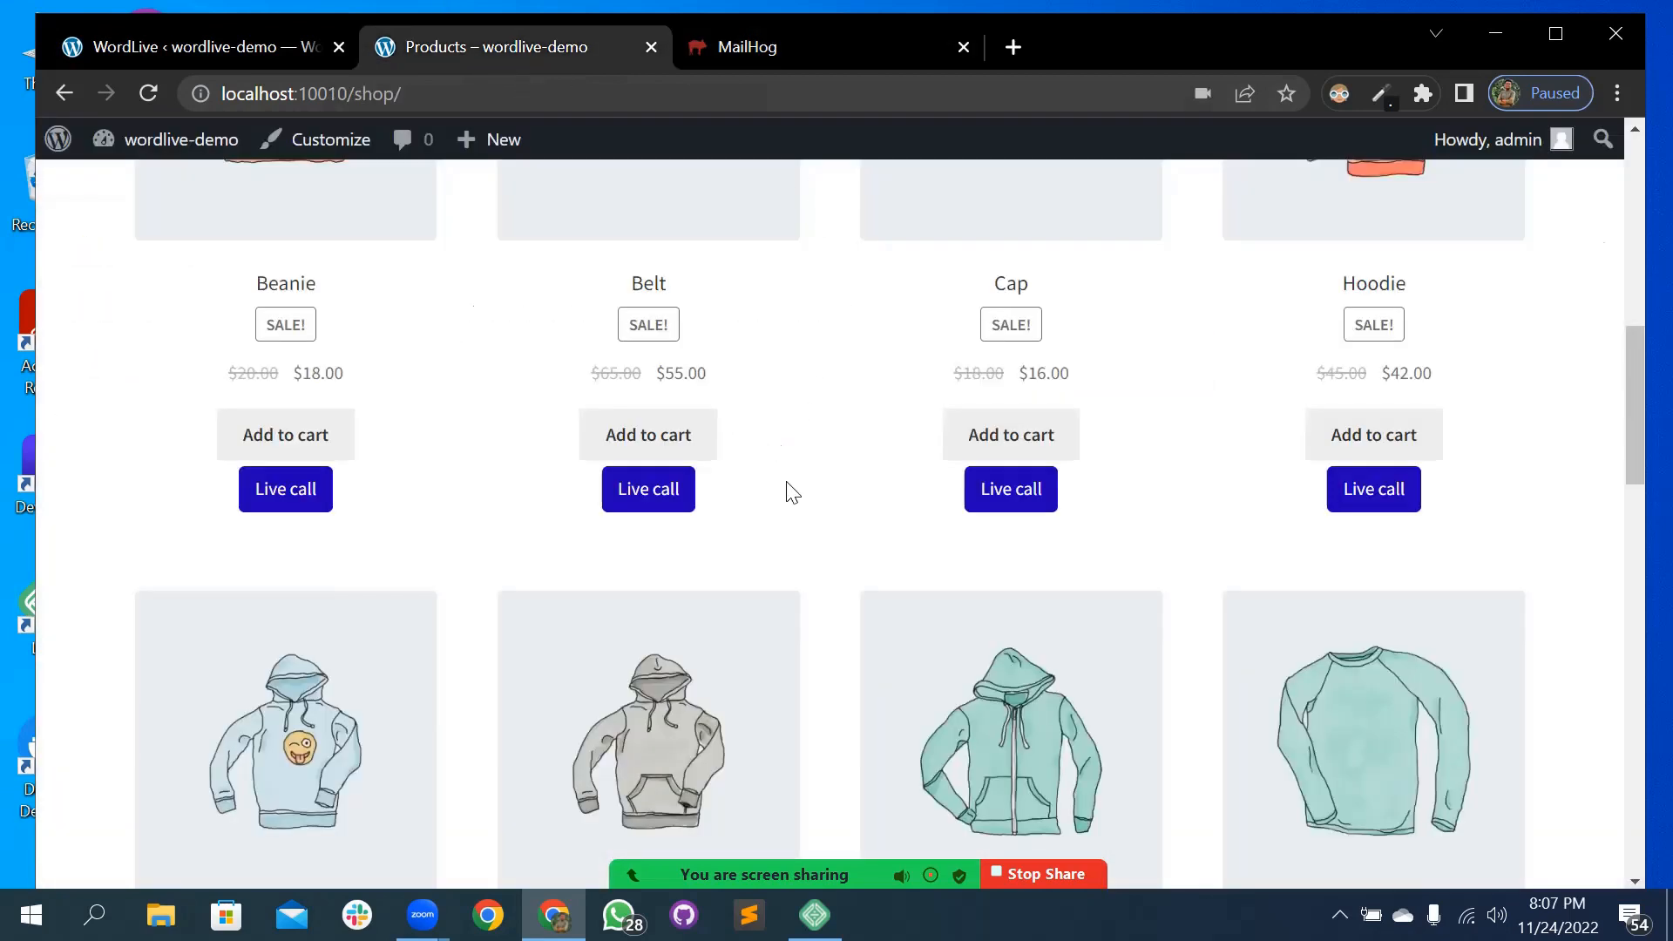
{"action": "left_click", "coordinate": [665, 490]}
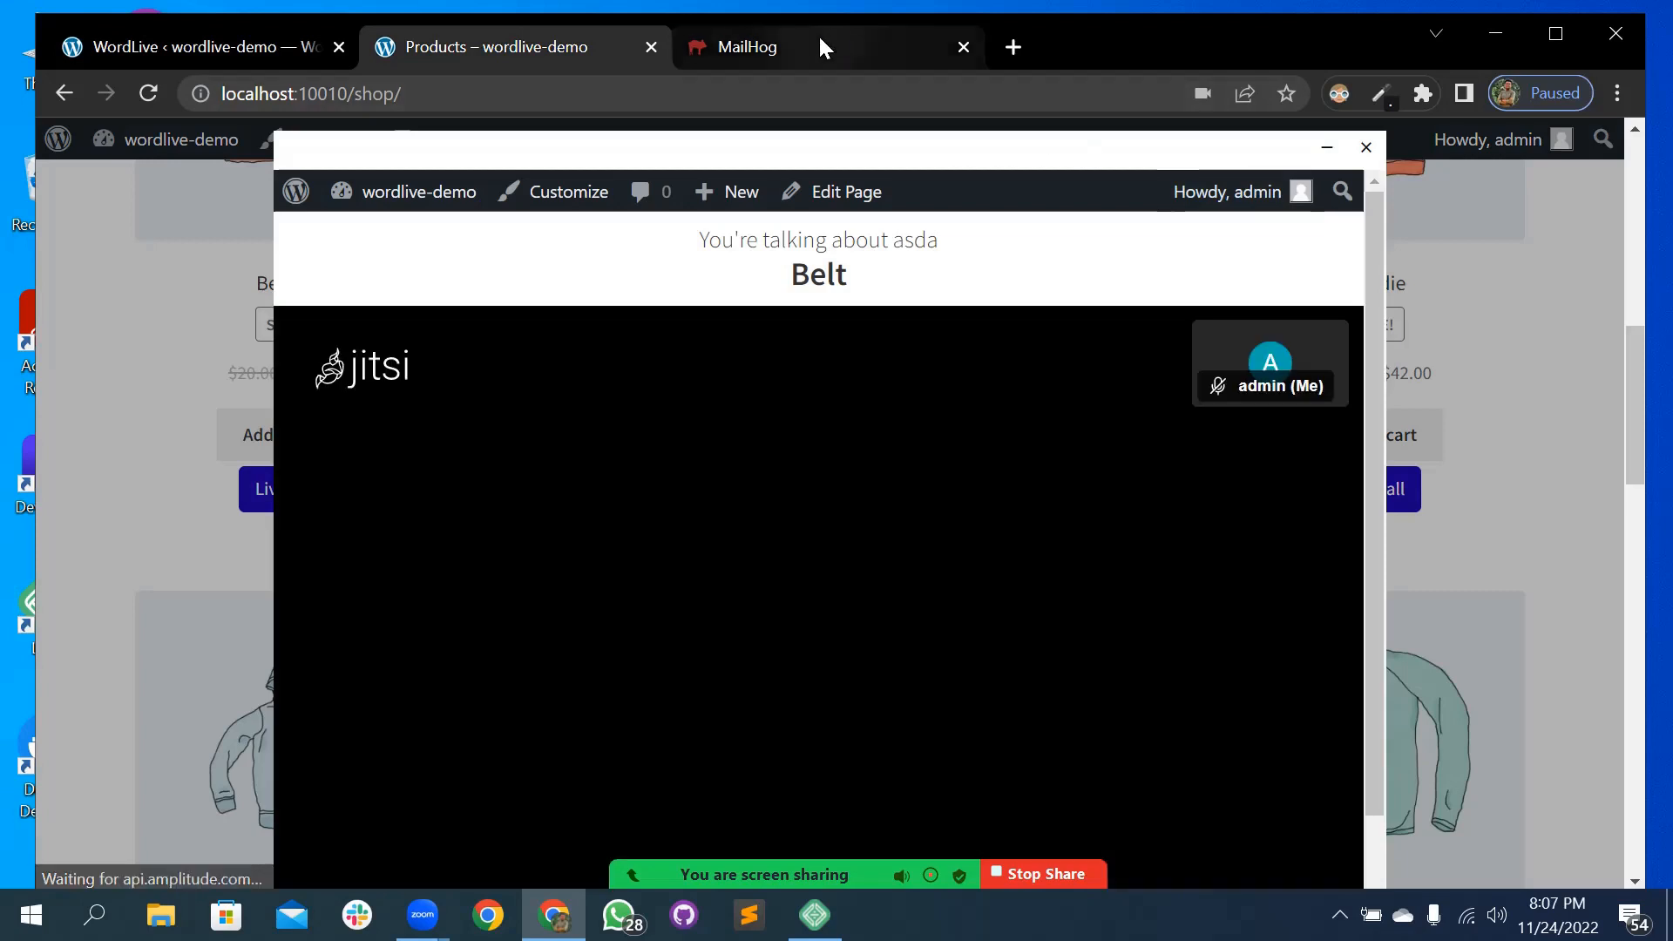
{"action": "left_click", "coordinate": [819, 42]}
{"action": "left_click", "coordinate": [810, 279]}
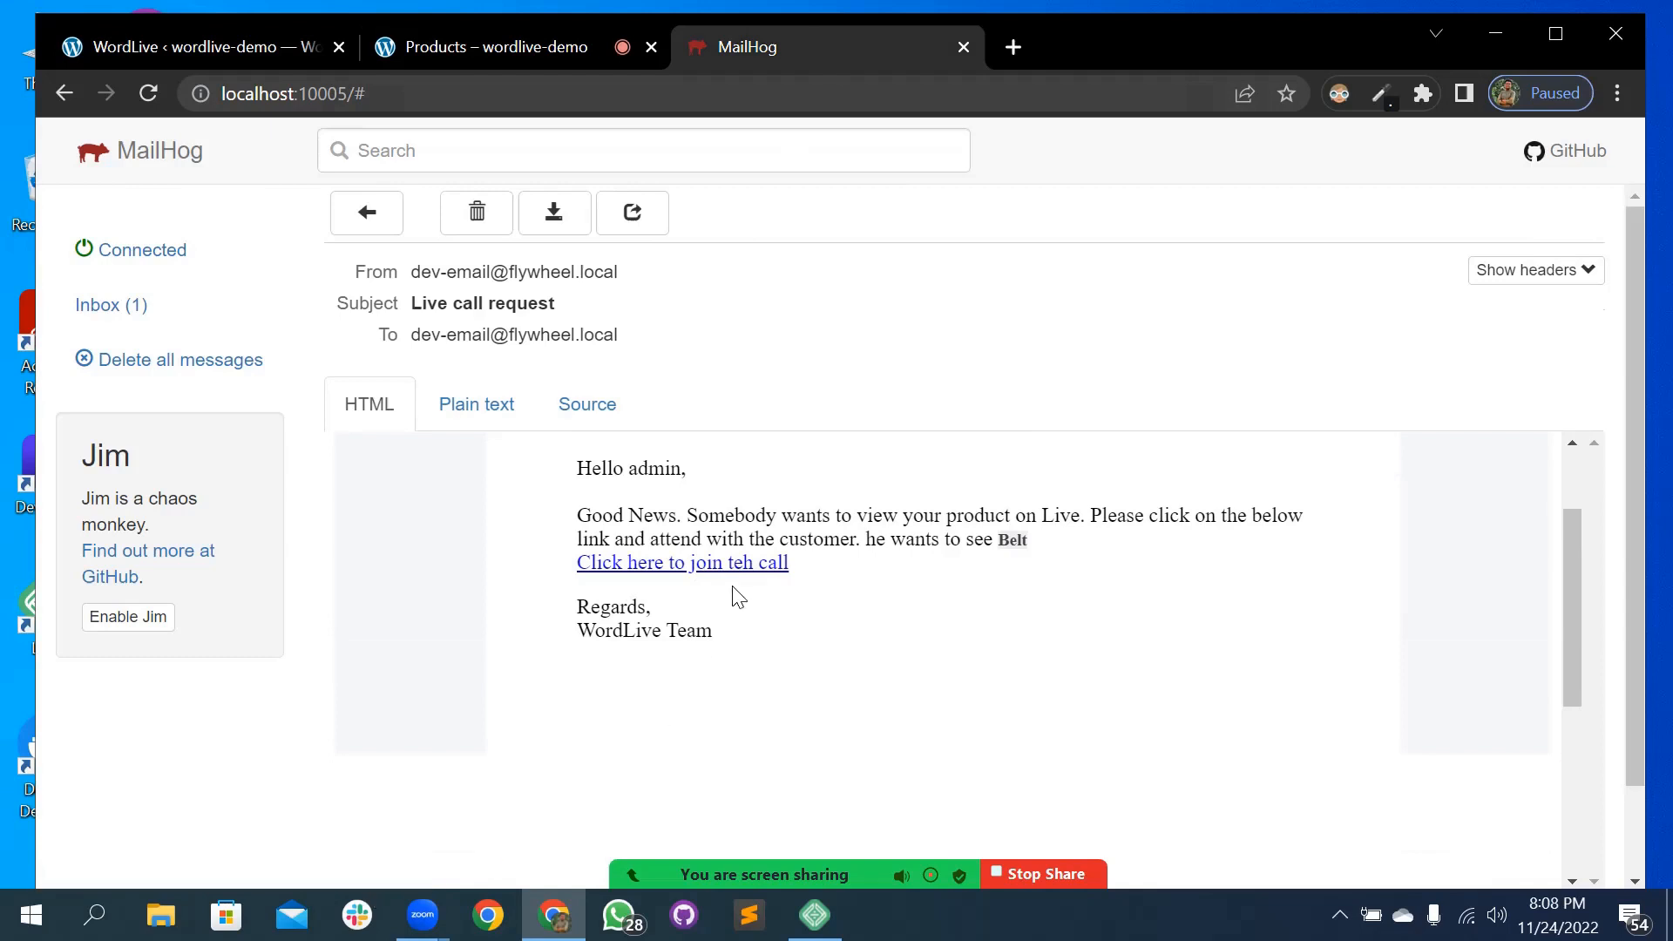
- Try the "Click here to join teh call" link in the message, close its page, and close the Belt call window
{"action": "left_click", "coordinate": [713, 571]}
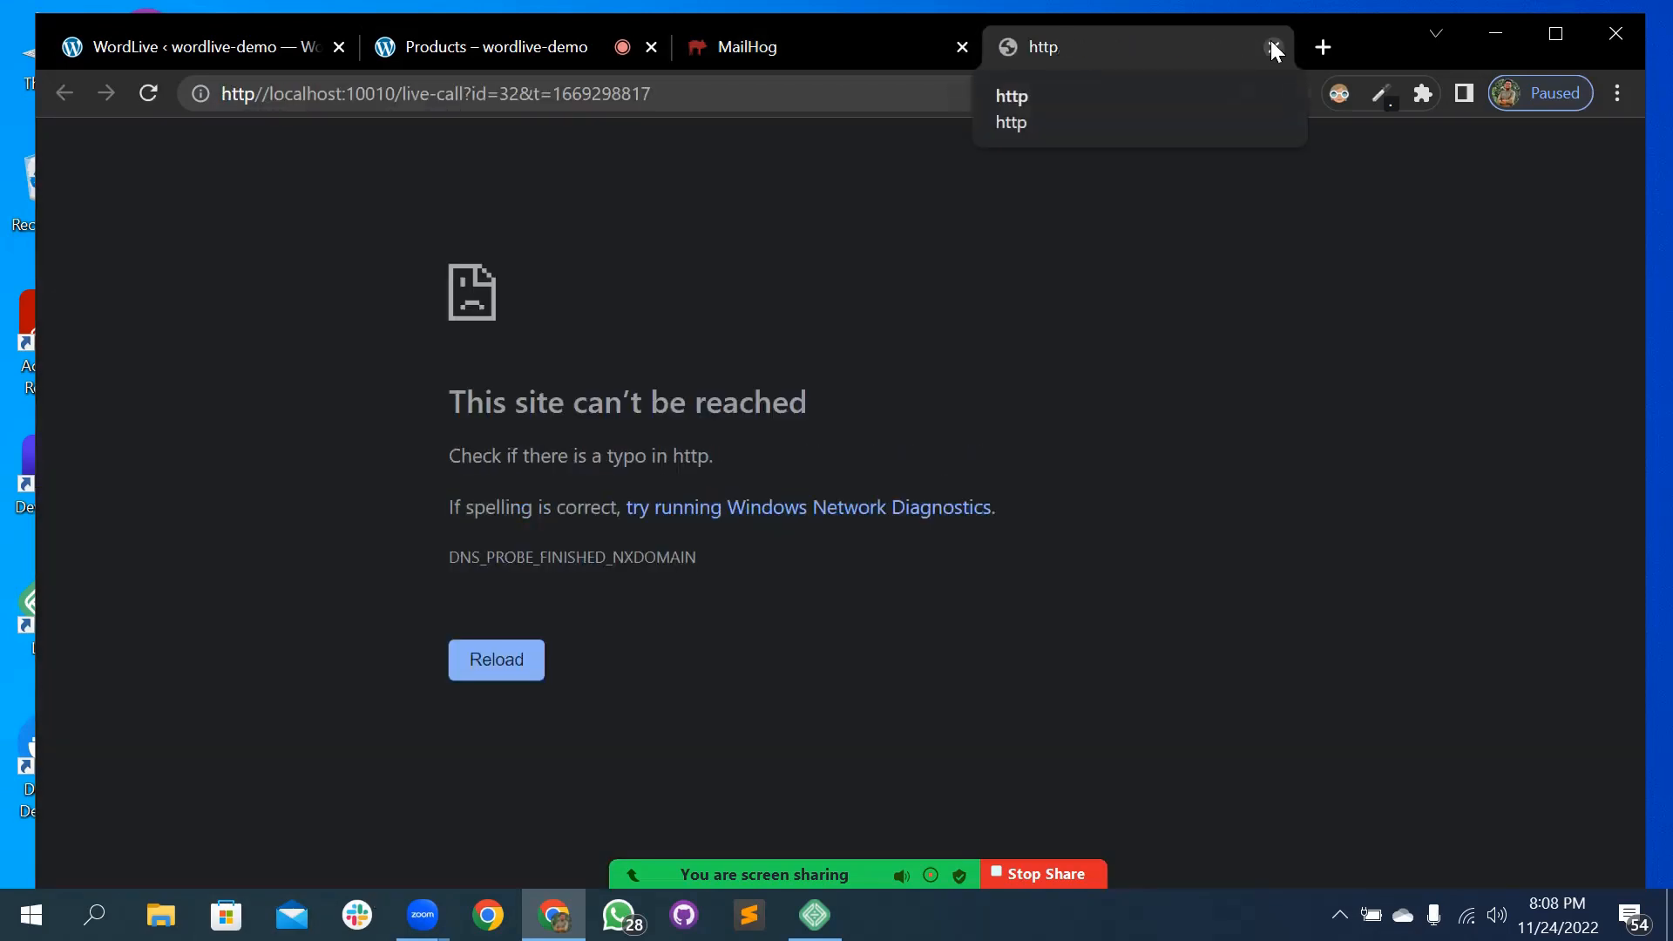
{"action": "left_click", "coordinate": [1272, 45]}
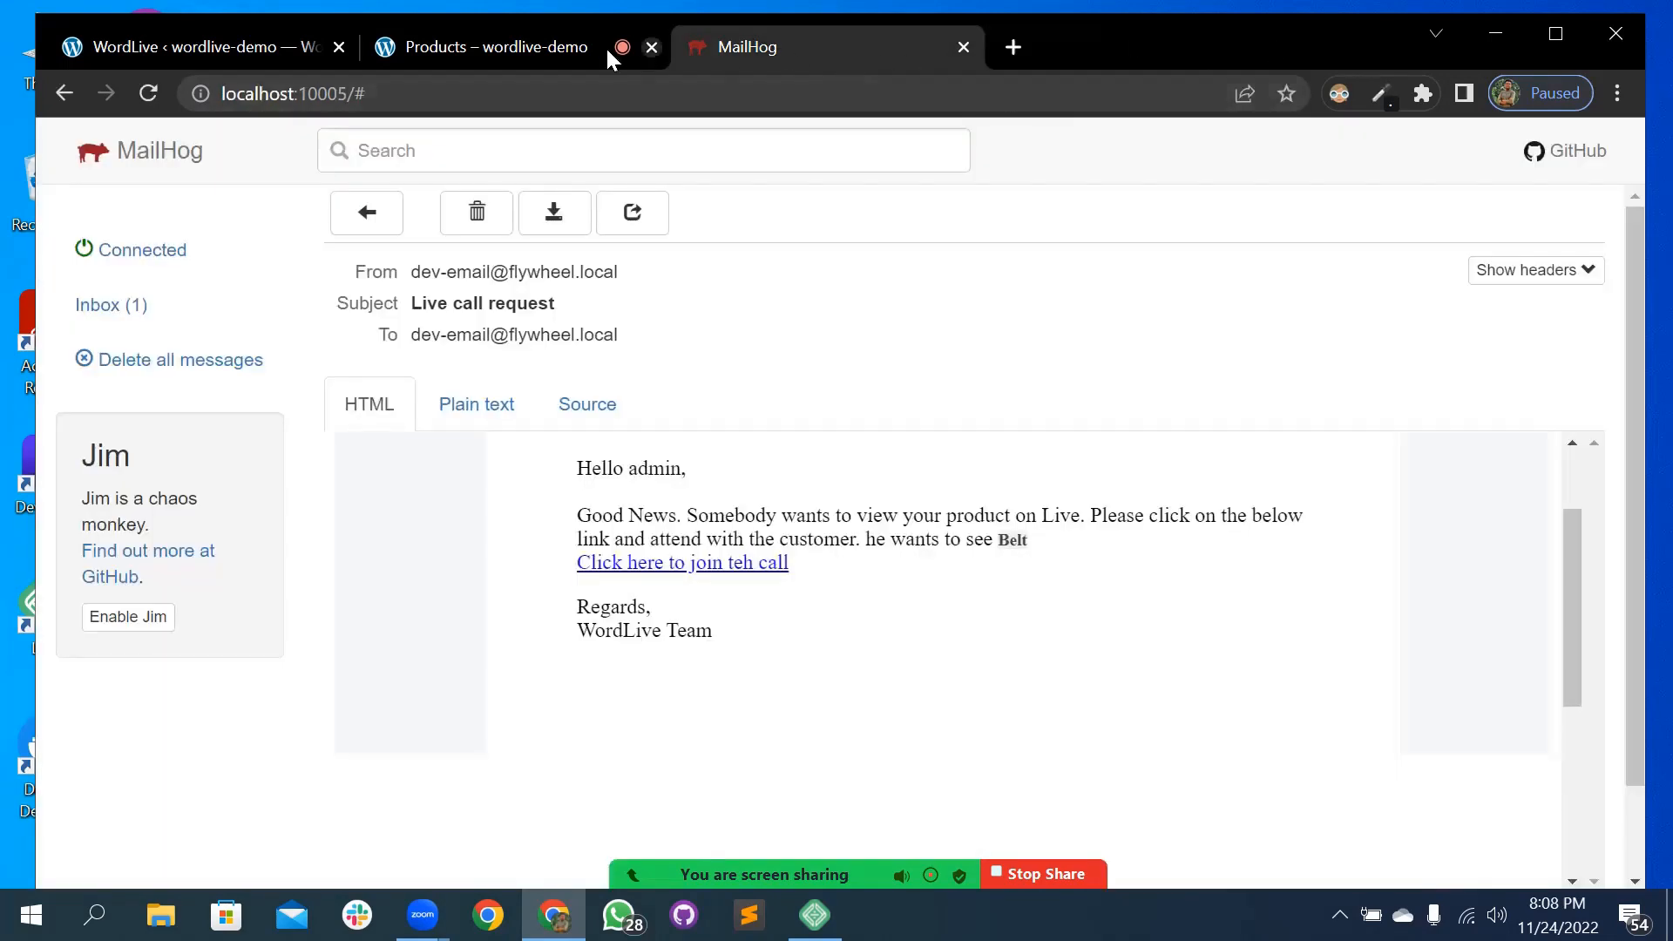
{"action": "left_click", "coordinate": [531, 51]}
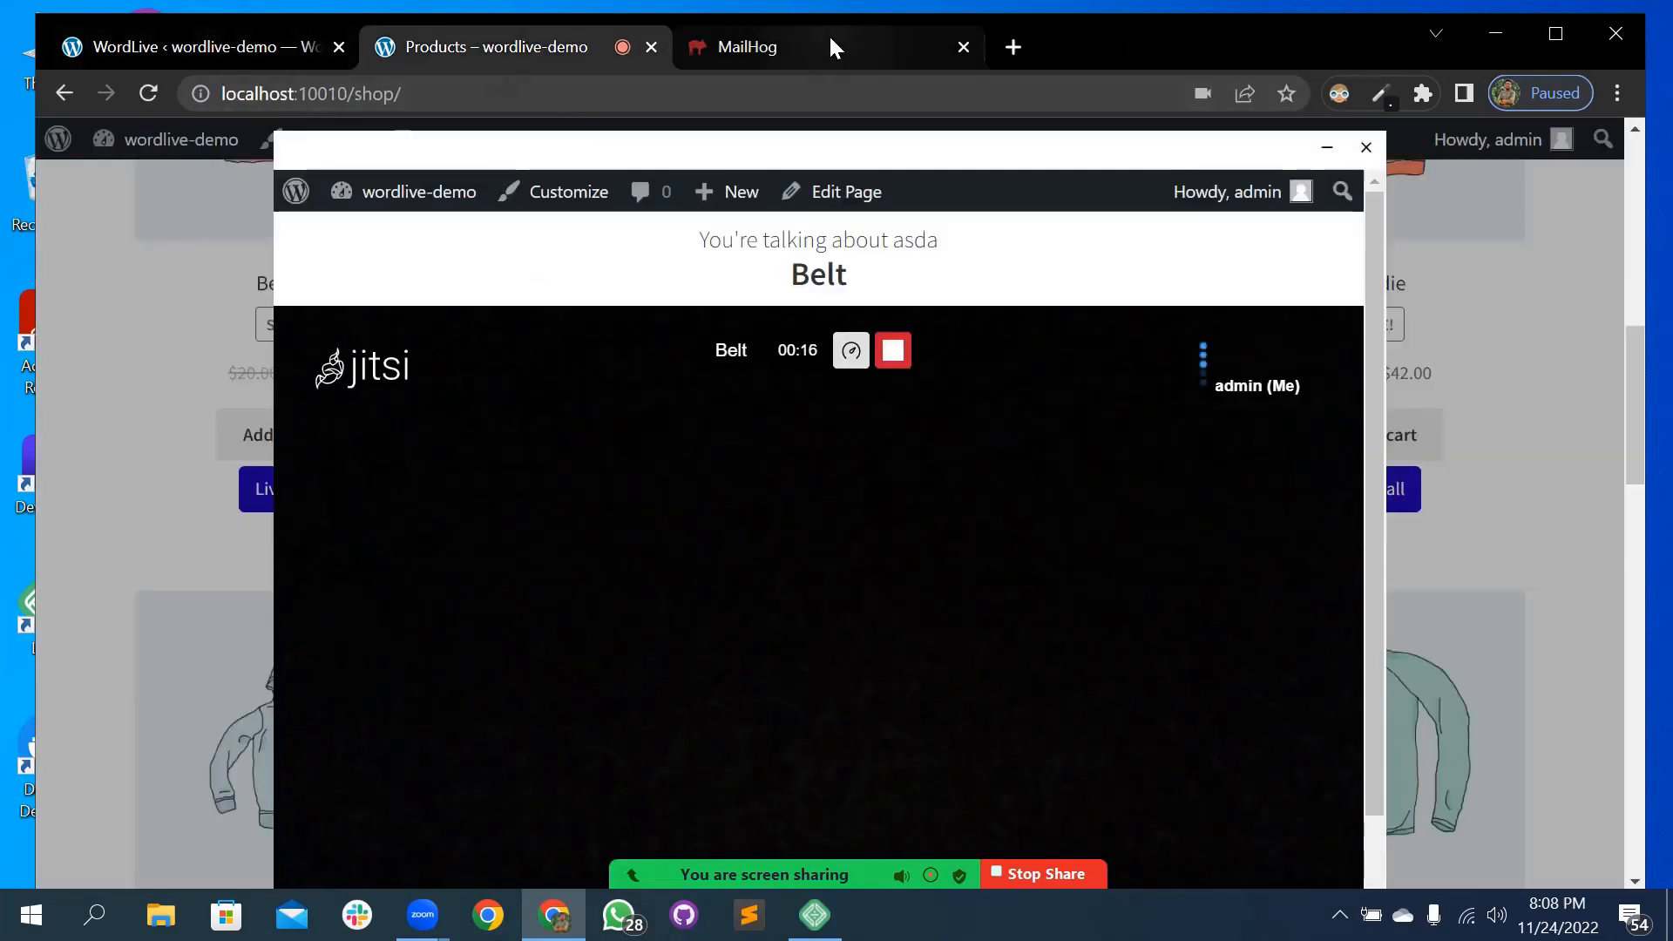
{"action": "left_click", "coordinate": [1365, 148]}
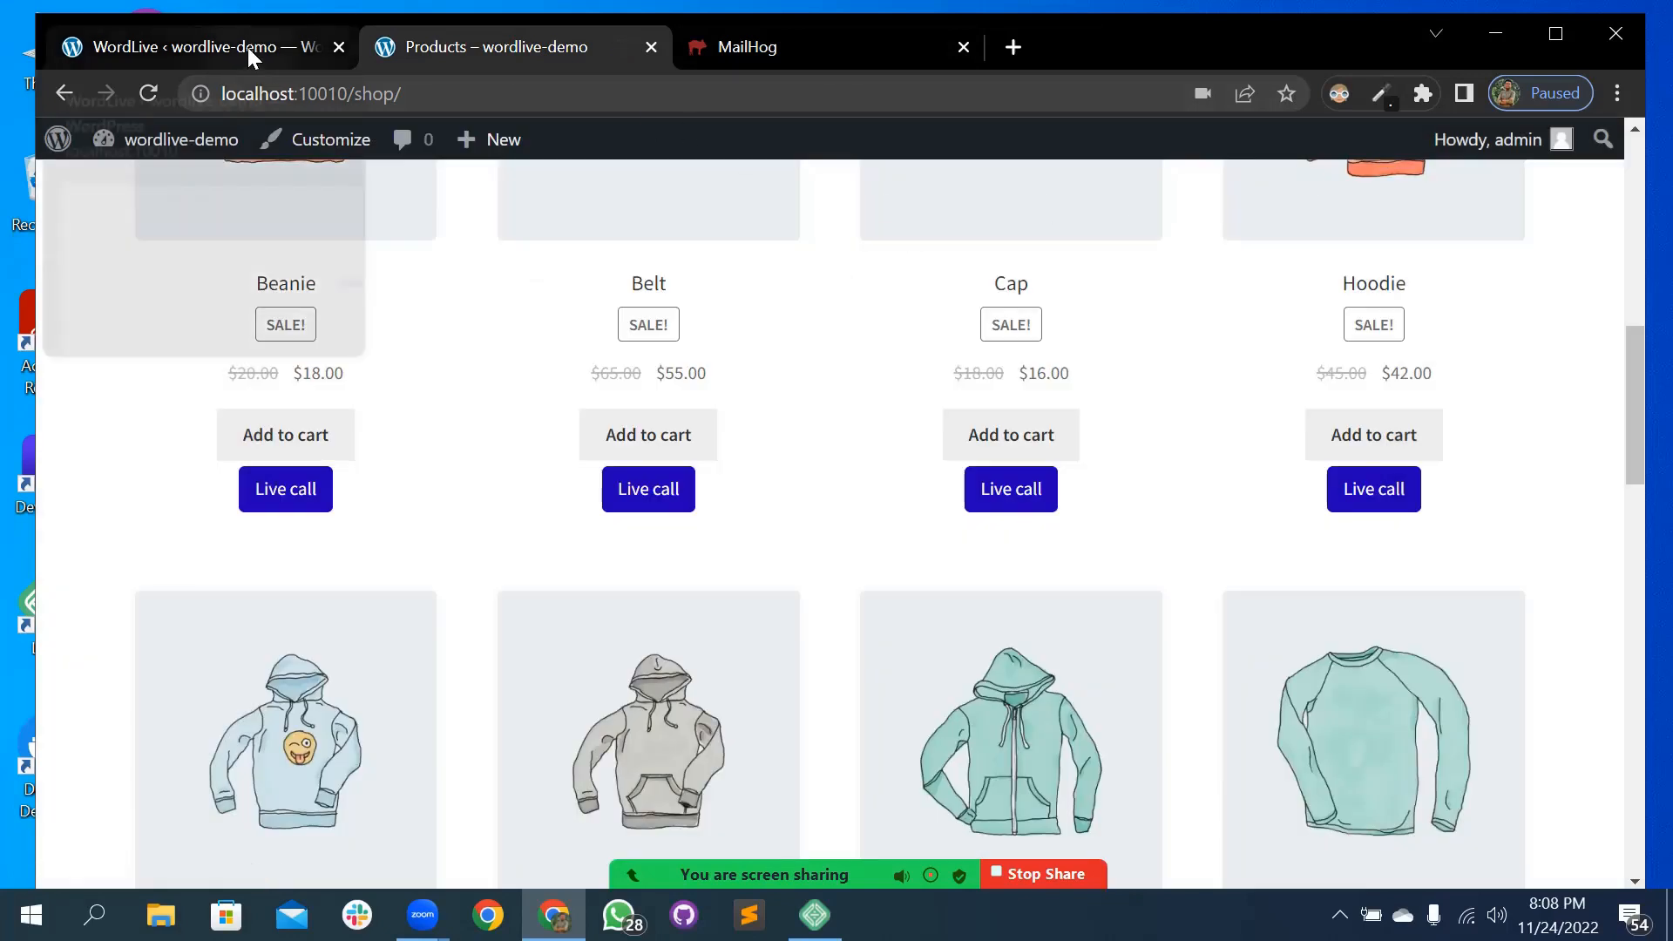
- Go back to the WordLive settings and examine the page template shortcode [watchlive product_id="0"] and its product ID placeholder
{"action": "left_click", "coordinate": [217, 48]}
{"action": "scroll", "coordinate": [772, 509], "scroll_direction": "down", "scroll_amount": 20}
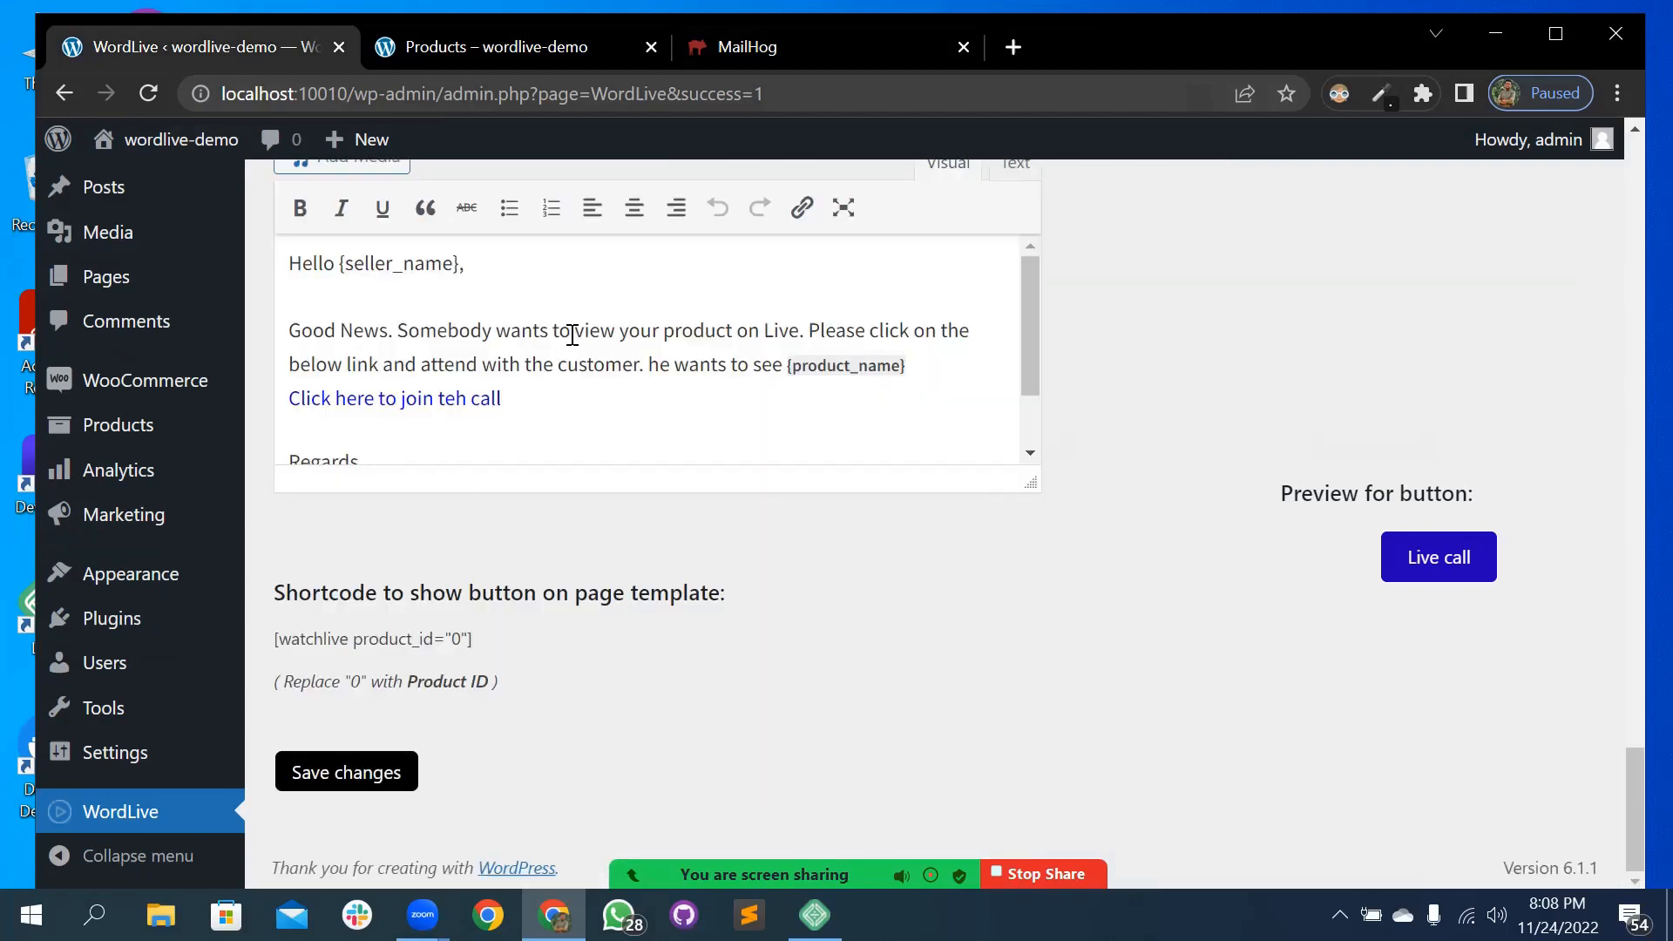
{"action": "scroll", "coordinate": [710, 362], "scroll_direction": "down", "scroll_amount": 2}
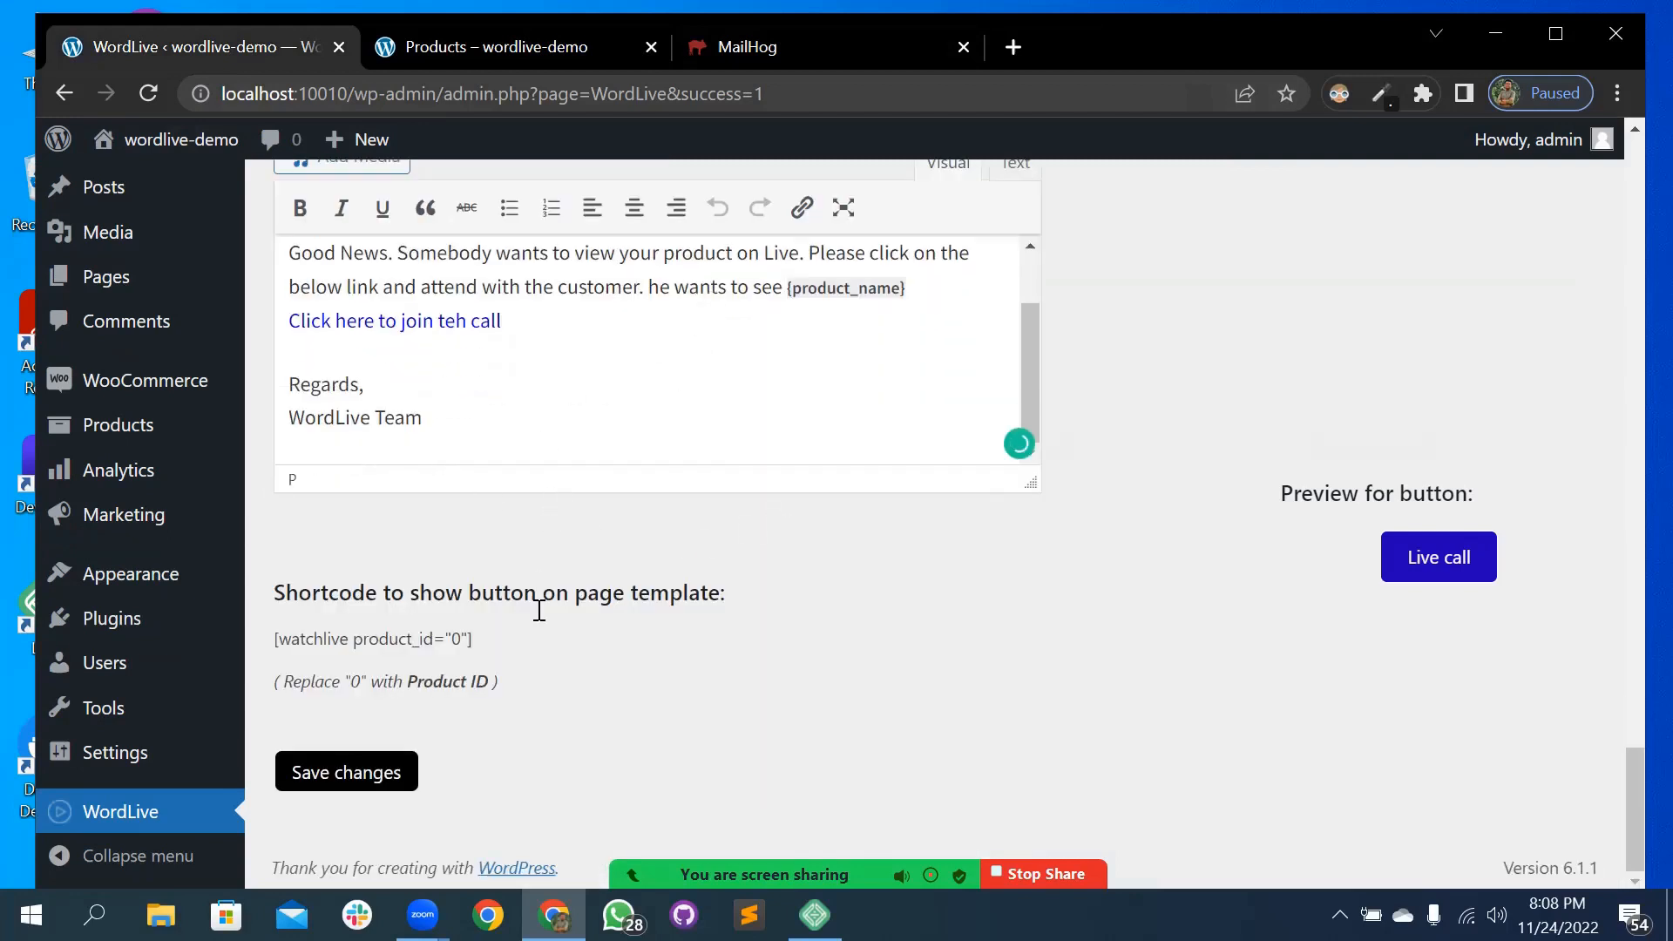
{"action": "left_click_drag", "start_coordinate": [364, 591], "coordinate": [560, 590]}
{"action": "left_click", "coordinate": [515, 664]}
{"action": "left_click_drag", "start_coordinate": [478, 640], "coordinate": [299, 643]}
{"action": "left_click", "coordinate": [494, 647]}
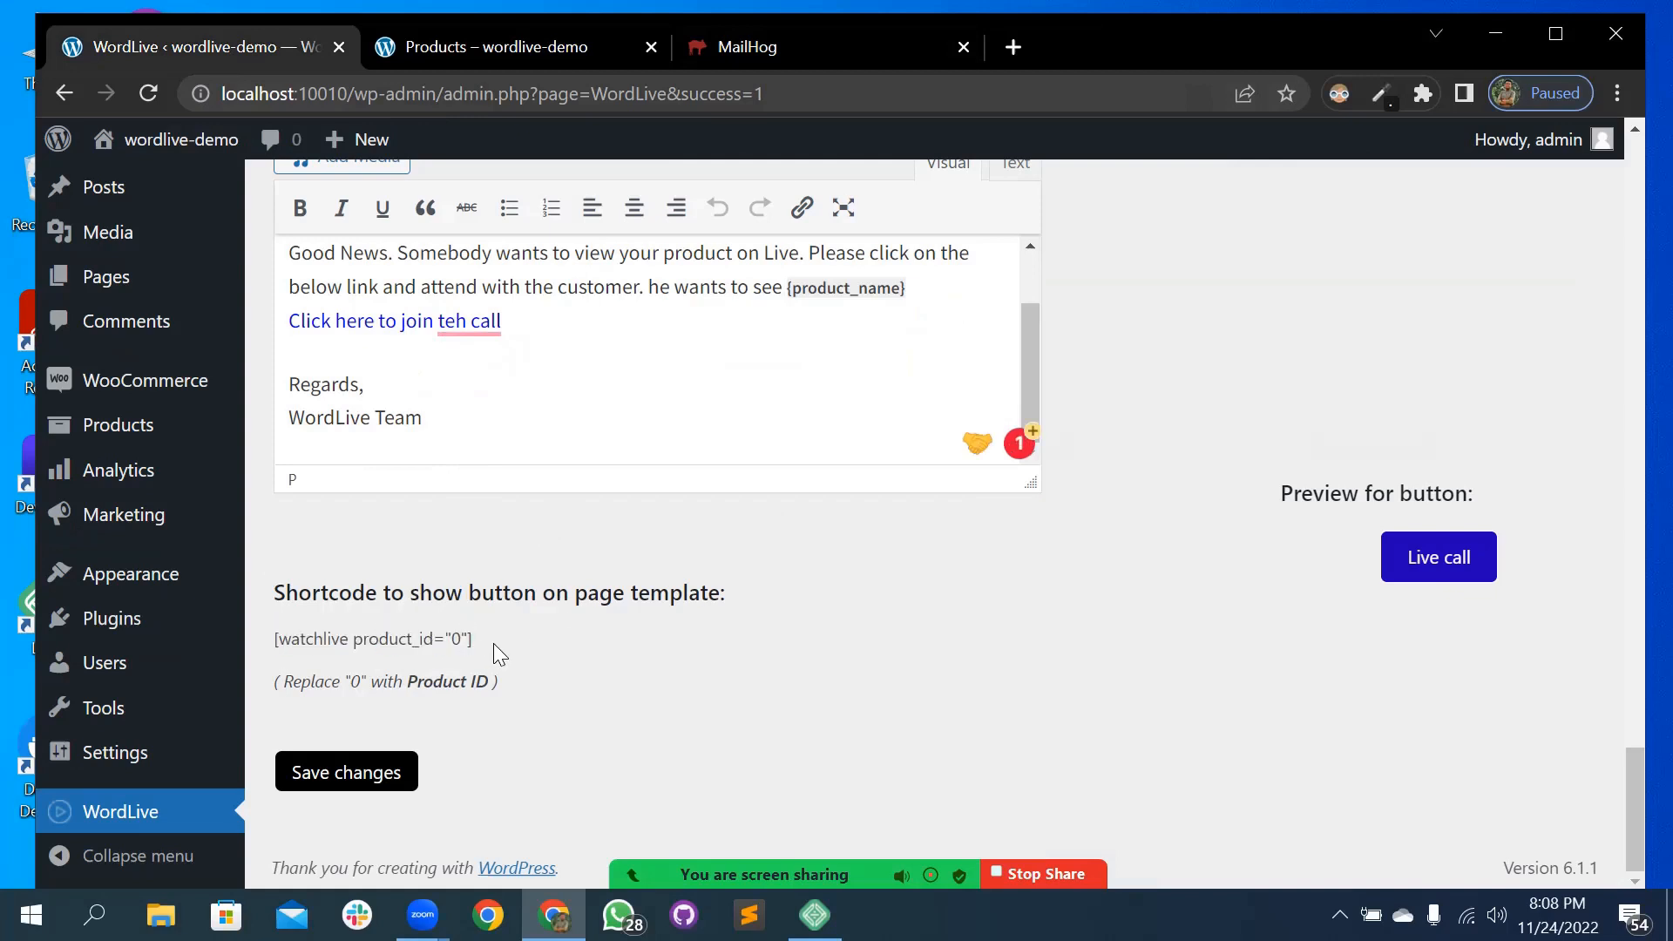
{"action": "left_click_drag", "start_coordinate": [401, 642], "coordinate": [472, 648]}
{"action": "left_click", "coordinate": [341, 644]}
{"action": "left_click", "coordinate": [453, 640]}
- Open the Belt's product page from the shop and look through its layout
{"action": "left_click", "coordinate": [509, 45]}
{"action": "scroll", "coordinate": [654, 482], "scroll_direction": "up", "scroll_amount": 2}
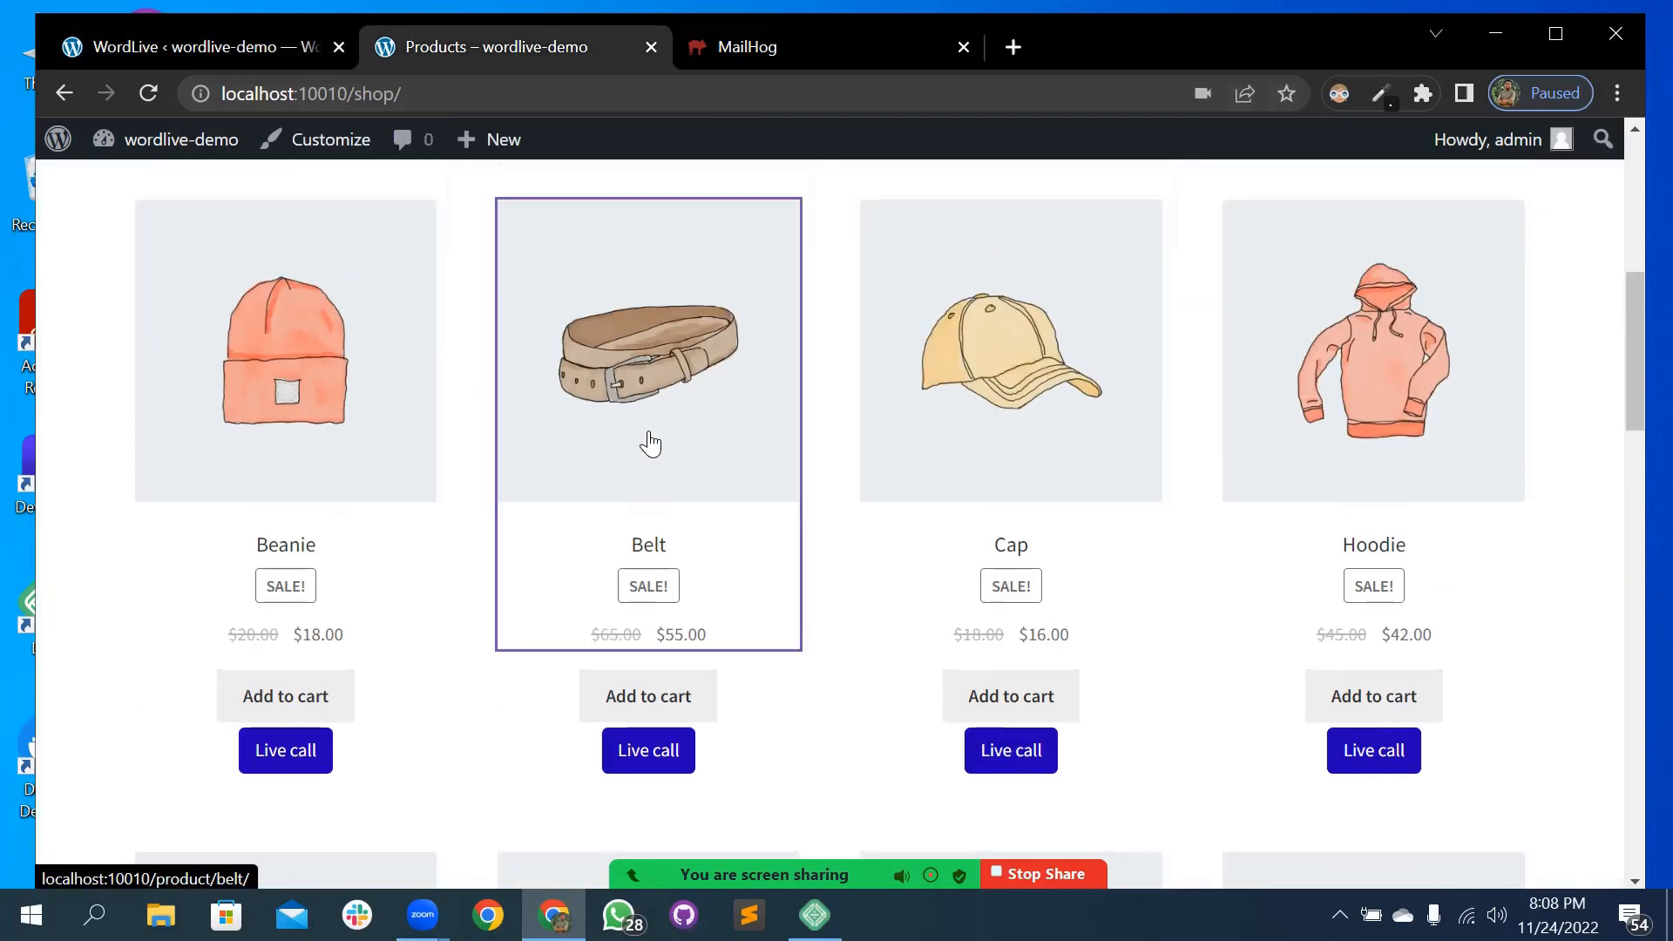
{"action": "left_click", "coordinate": [650, 441]}
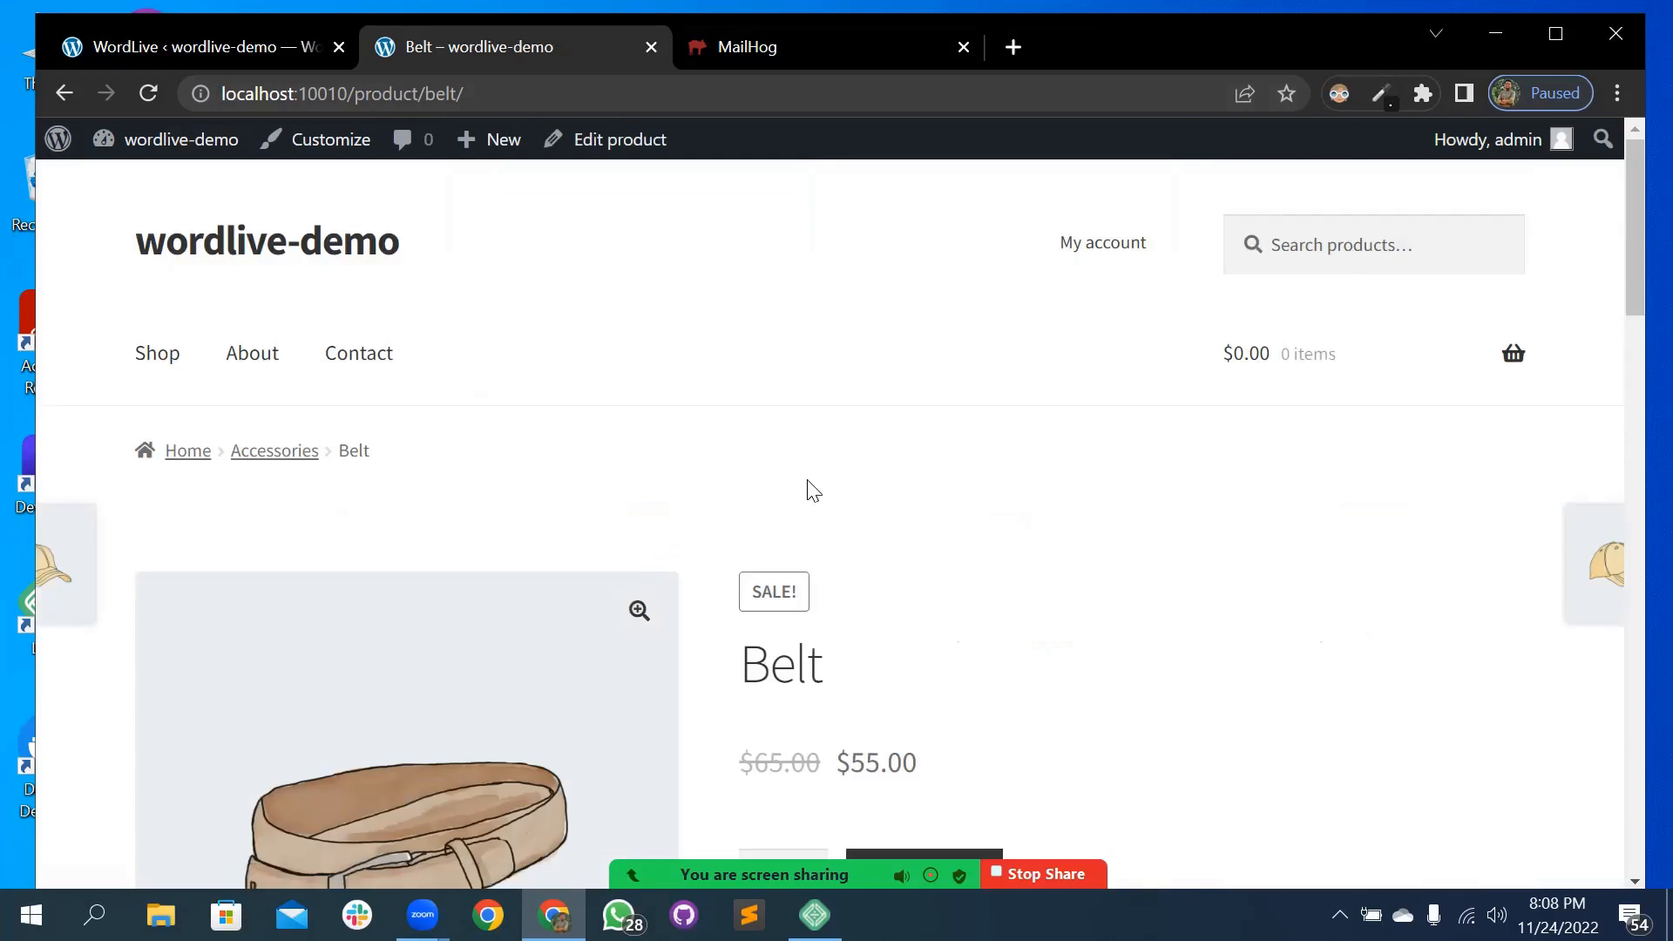
{"action": "scroll", "coordinate": [889, 471], "scroll_direction": "down", "scroll_amount": 10}
{"action": "scroll", "coordinate": [893, 471], "scroll_direction": "down", "scroll_amount": 8}
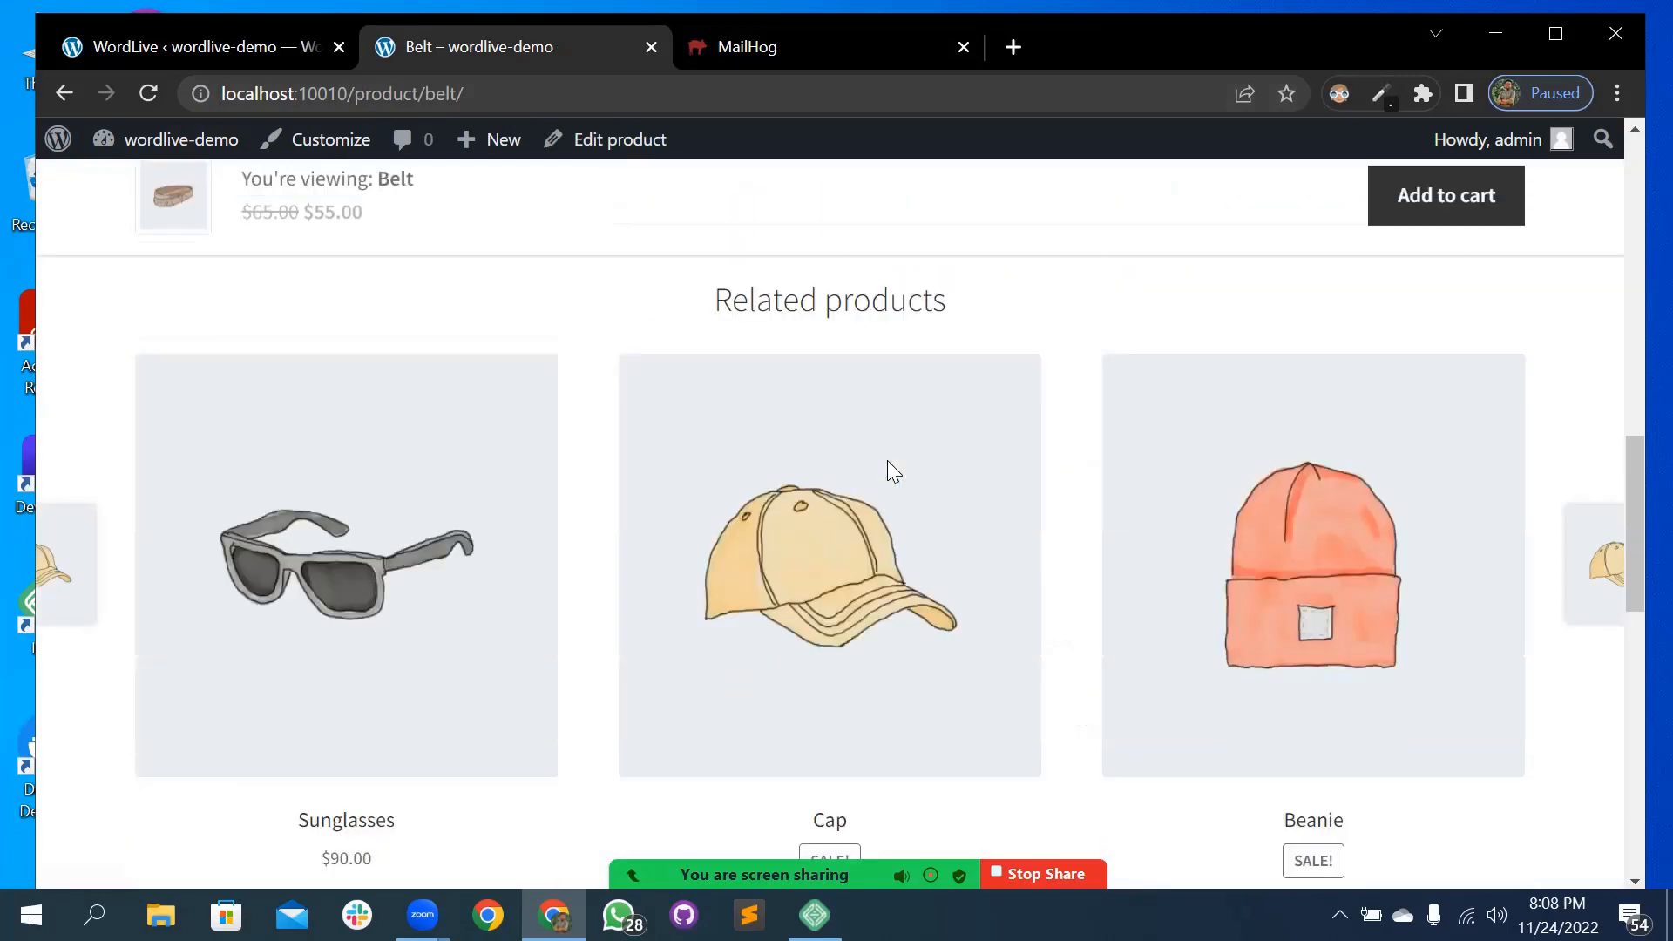
{"action": "scroll", "coordinate": [893, 471], "scroll_direction": "up", "scroll_amount": 18}
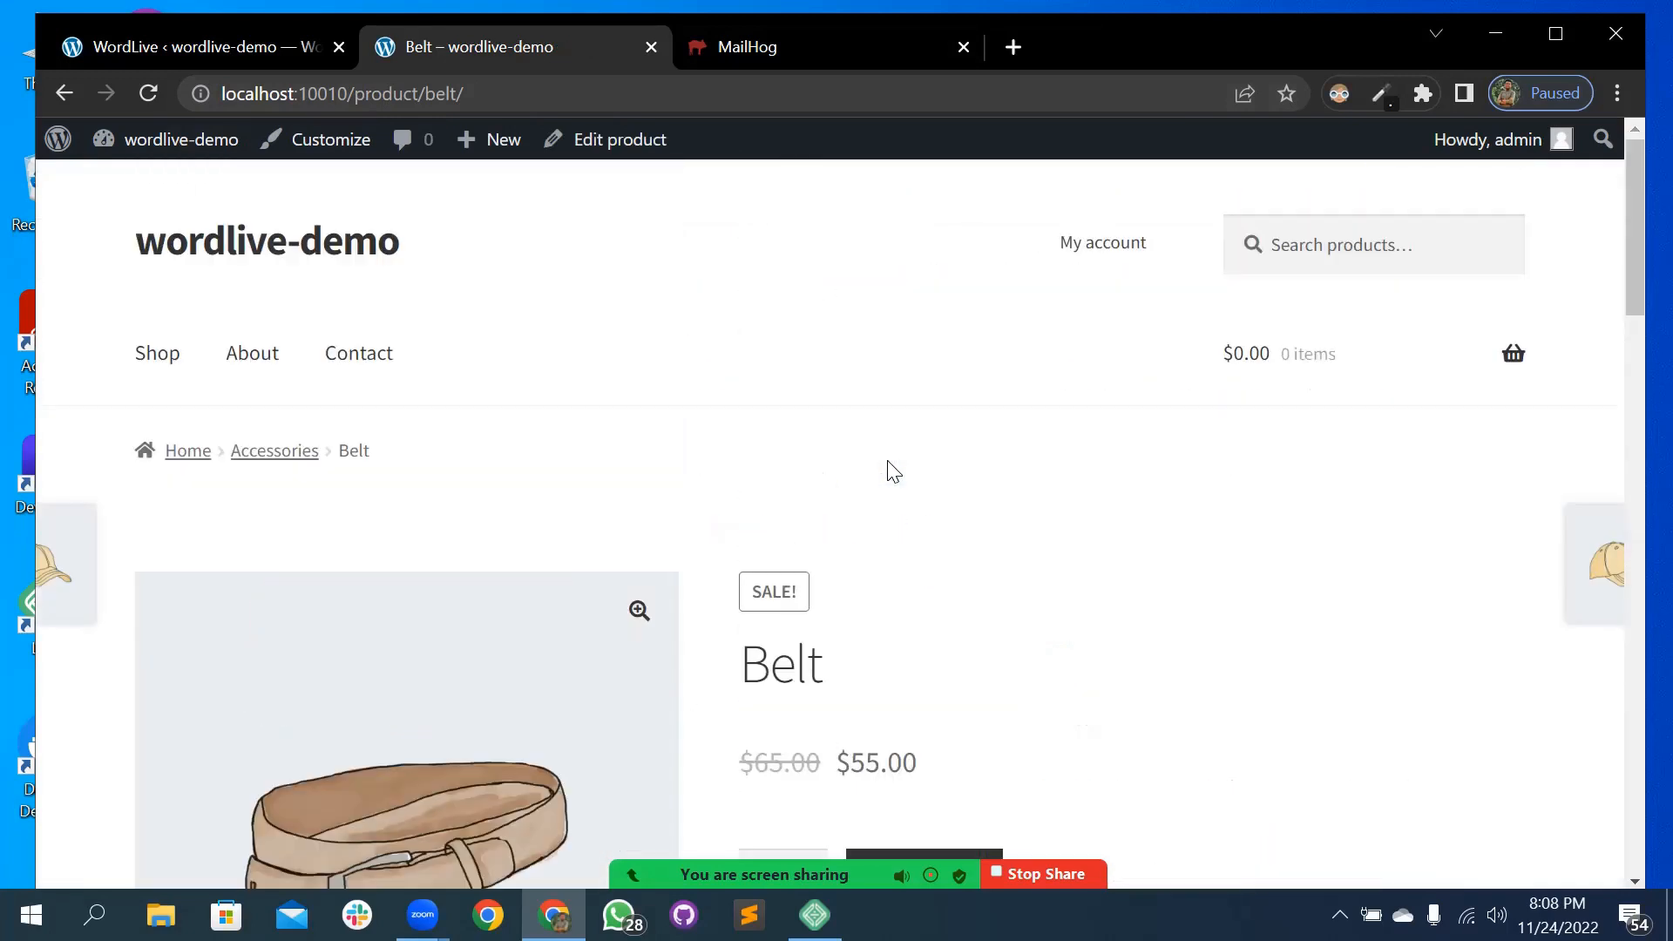
- Open the list of all products in the WordPress admin and copy the Long Sleeve Tee's product ID
{"action": "left_click", "coordinate": [207, 40]}
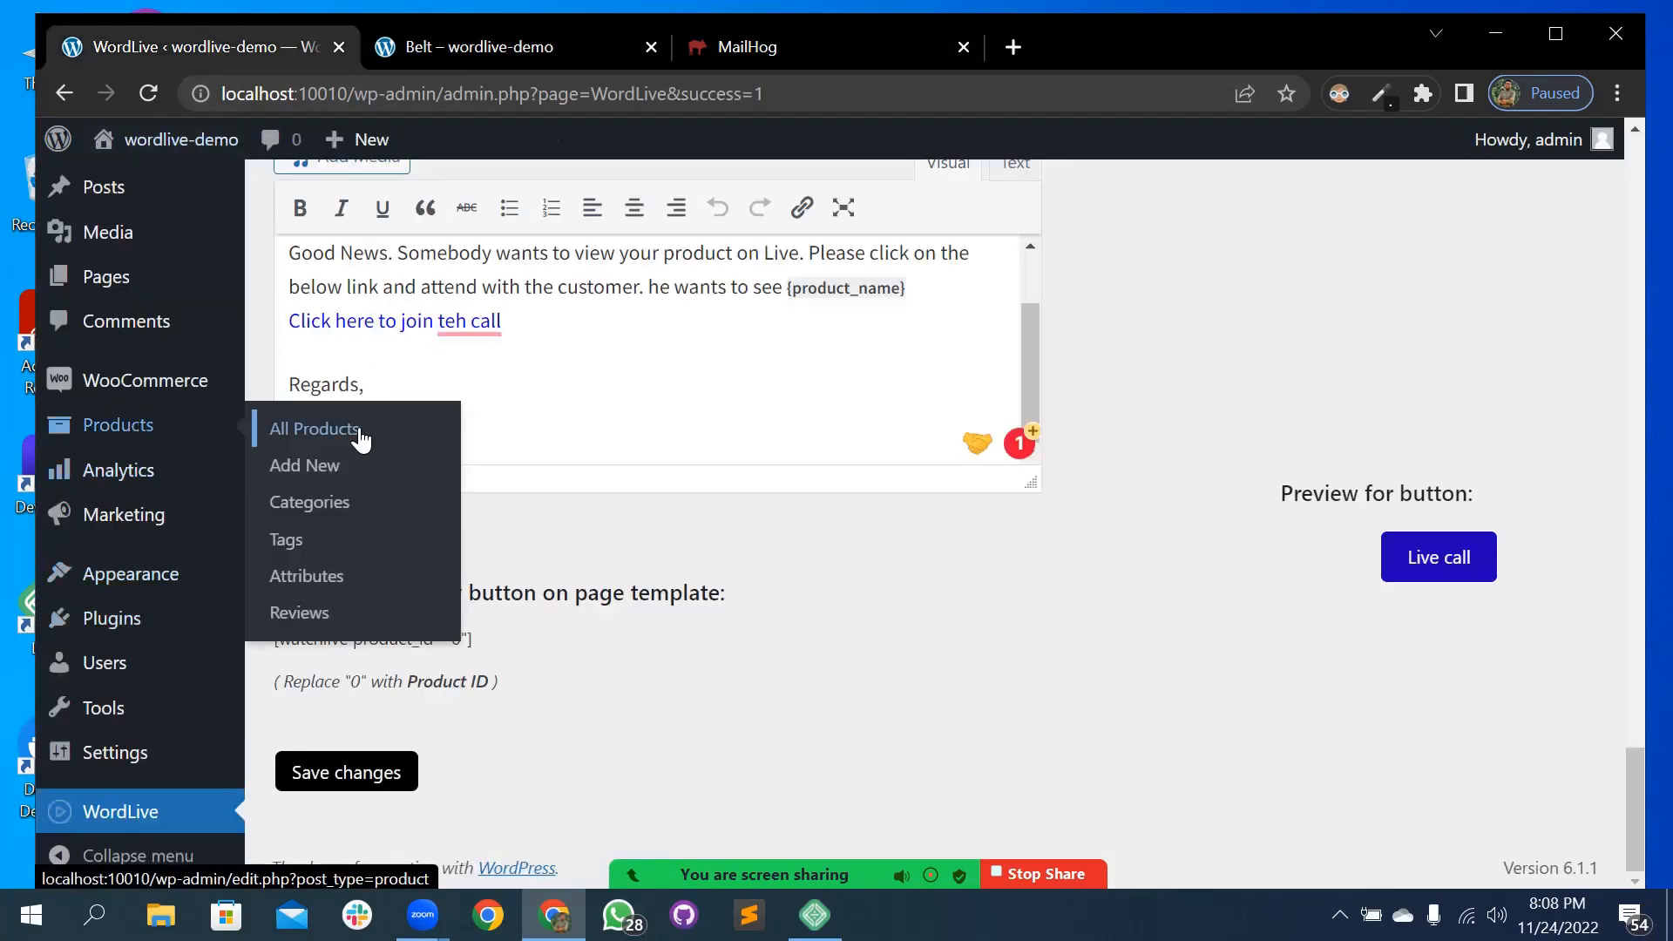
{"action": "left_click", "coordinate": [358, 437]}
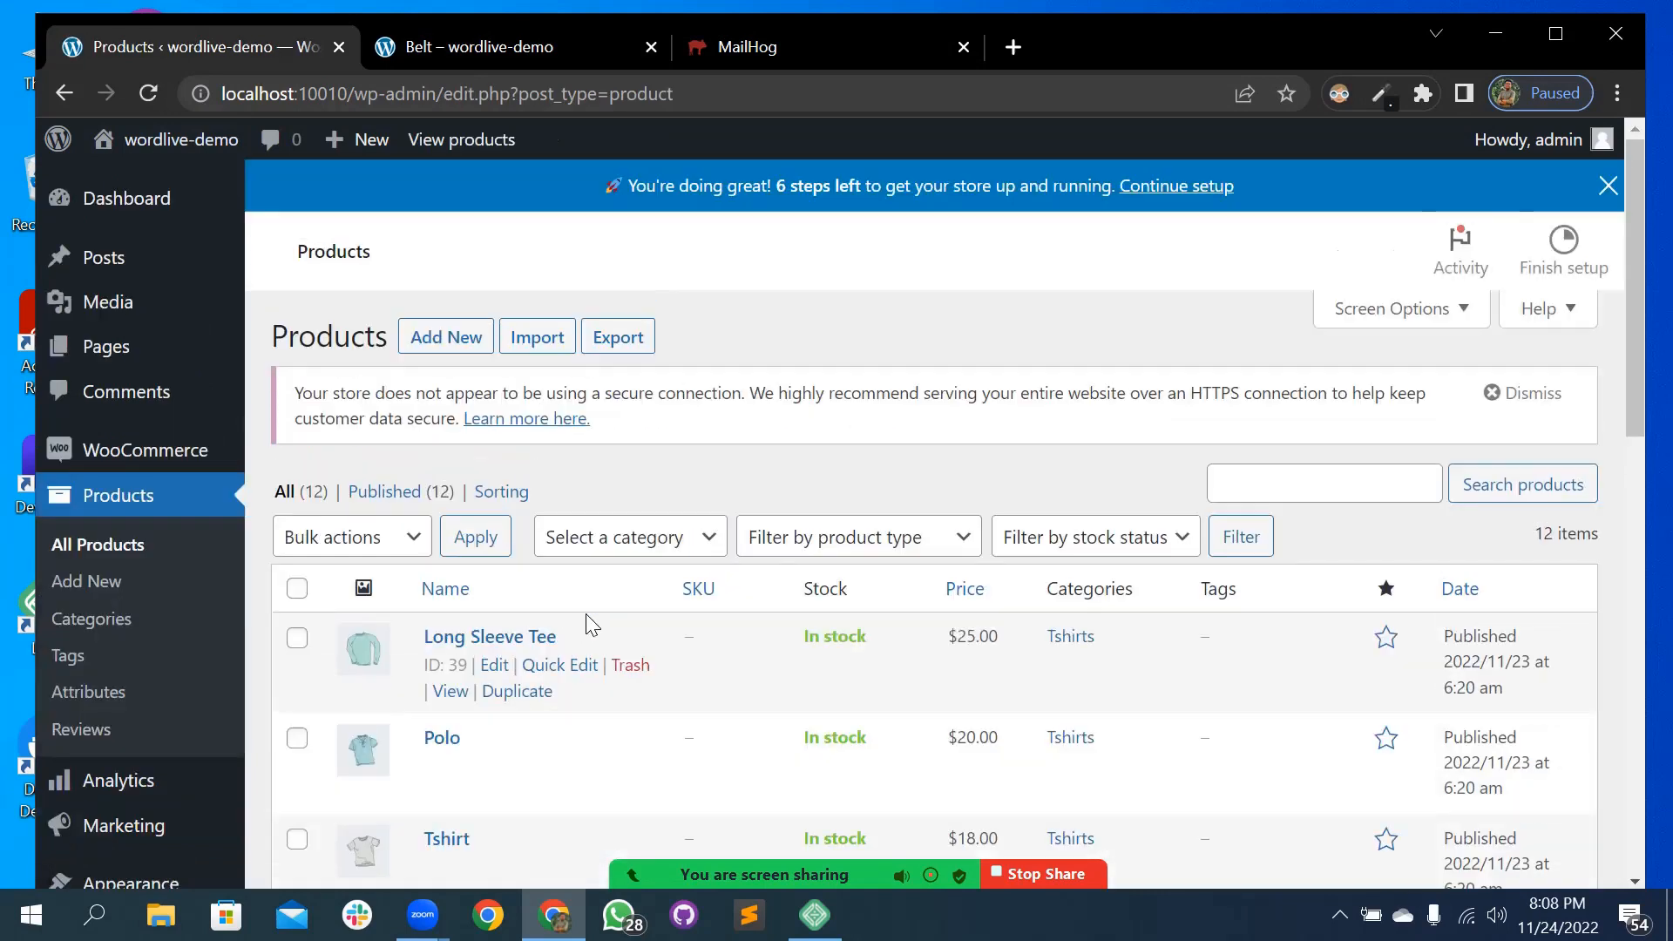
{"action": "scroll", "coordinate": [586, 616], "scroll_direction": "down", "scroll_amount": 1}
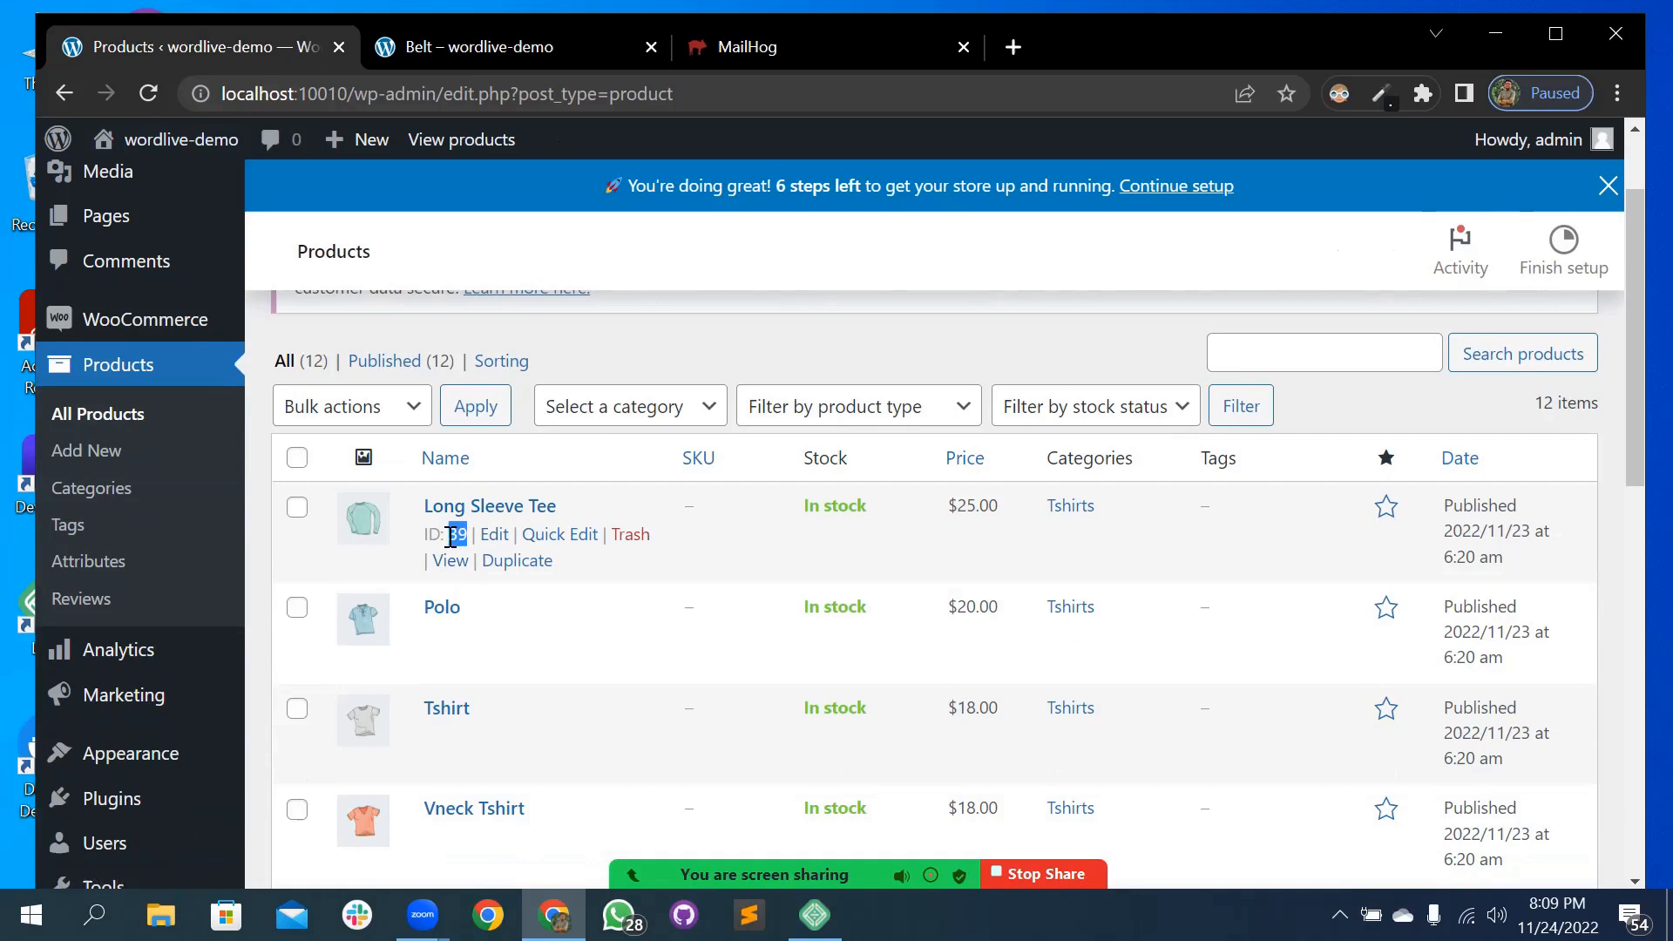
{"action": "right_click", "coordinate": [454, 538]}
{"action": "left_click", "coordinate": [496, 566]}
{"action": "scroll", "coordinate": [209, 732], "scroll_direction": "down", "scroll_amount": 3}
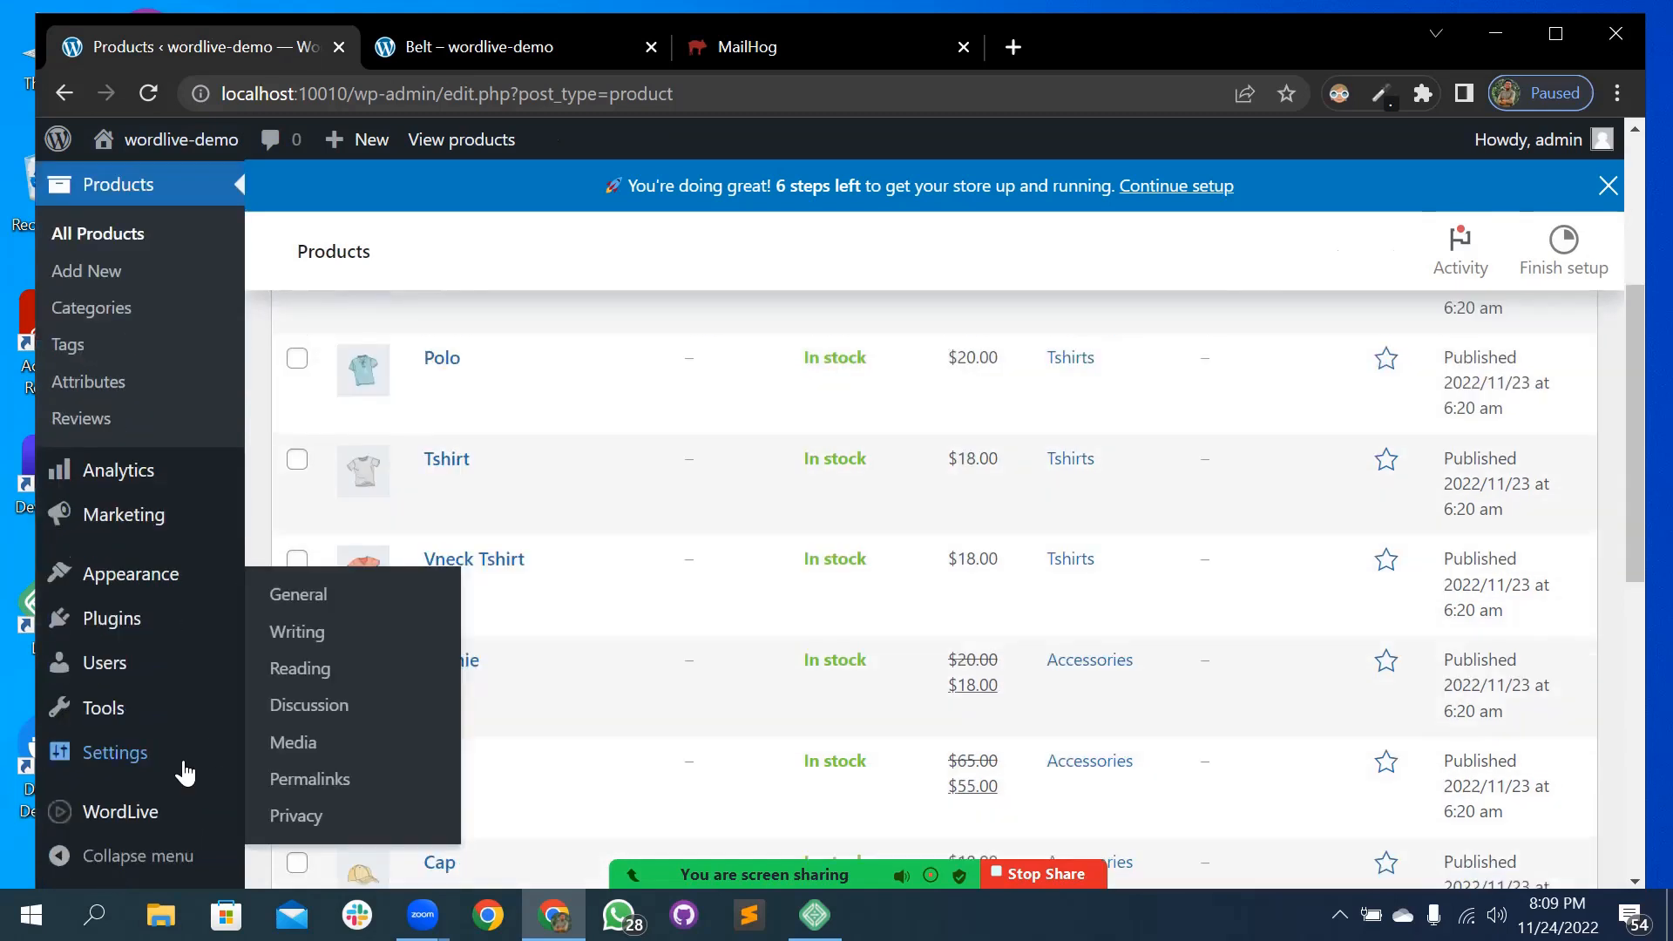
- Return to the WordLive settings, copy the shortcode [watchlive product_id="0"], and select its 0 placeholder
{"action": "left_click", "coordinate": [155, 819]}
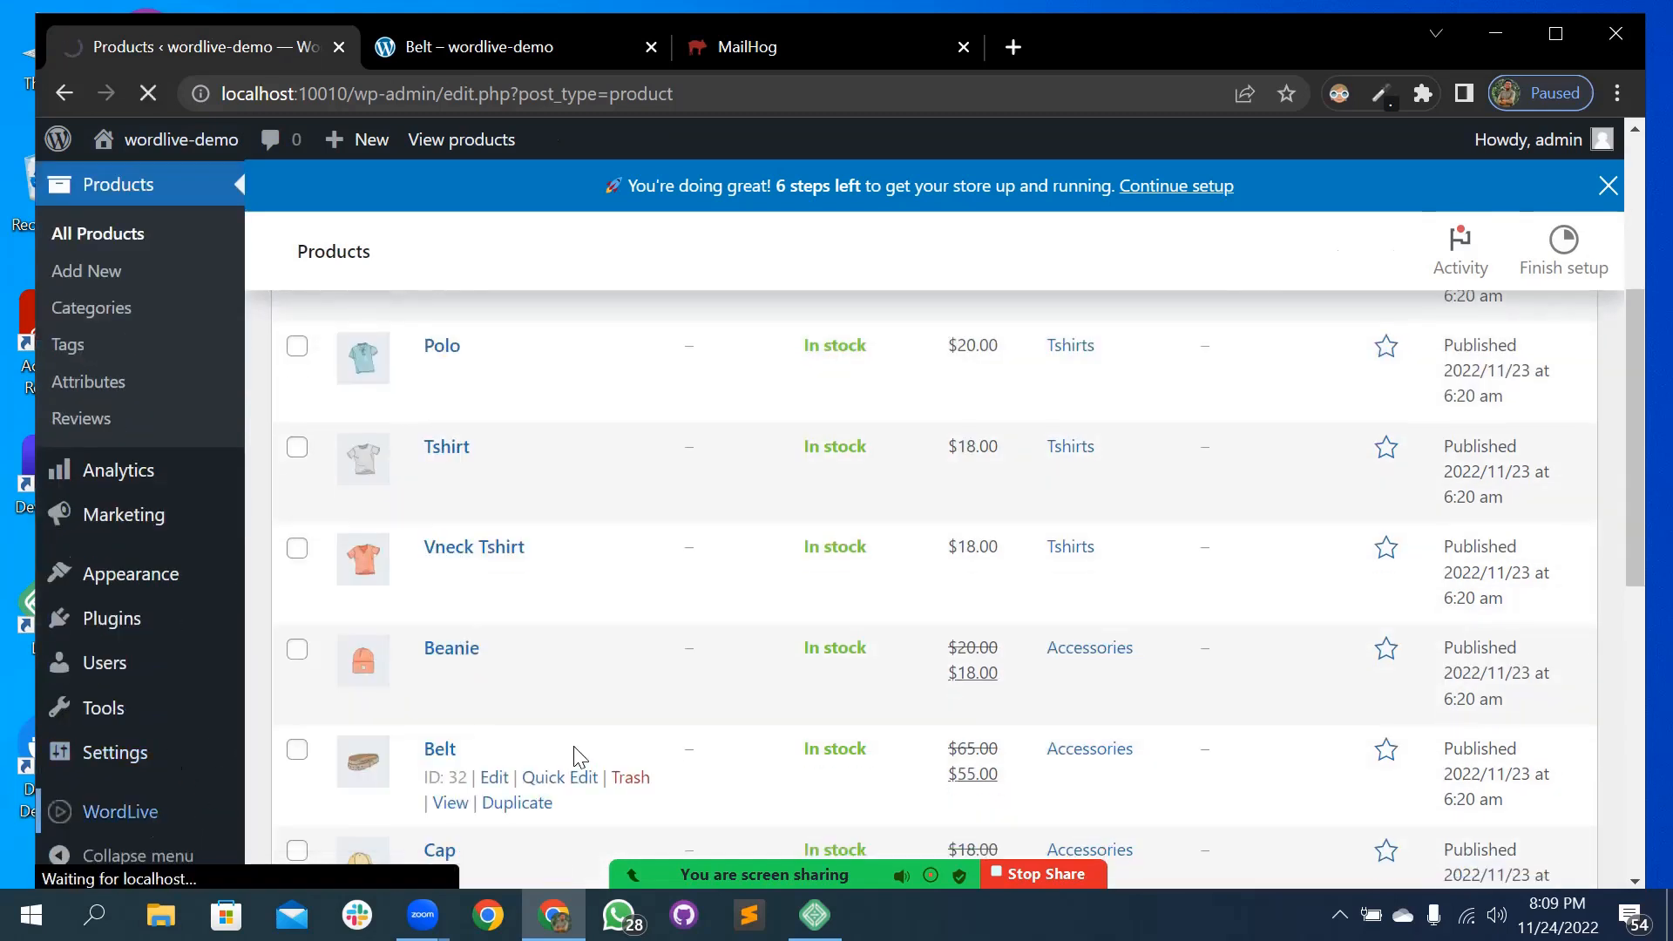
{"action": "scroll", "coordinate": [575, 756], "scroll_direction": "down", "scroll_amount": 15}
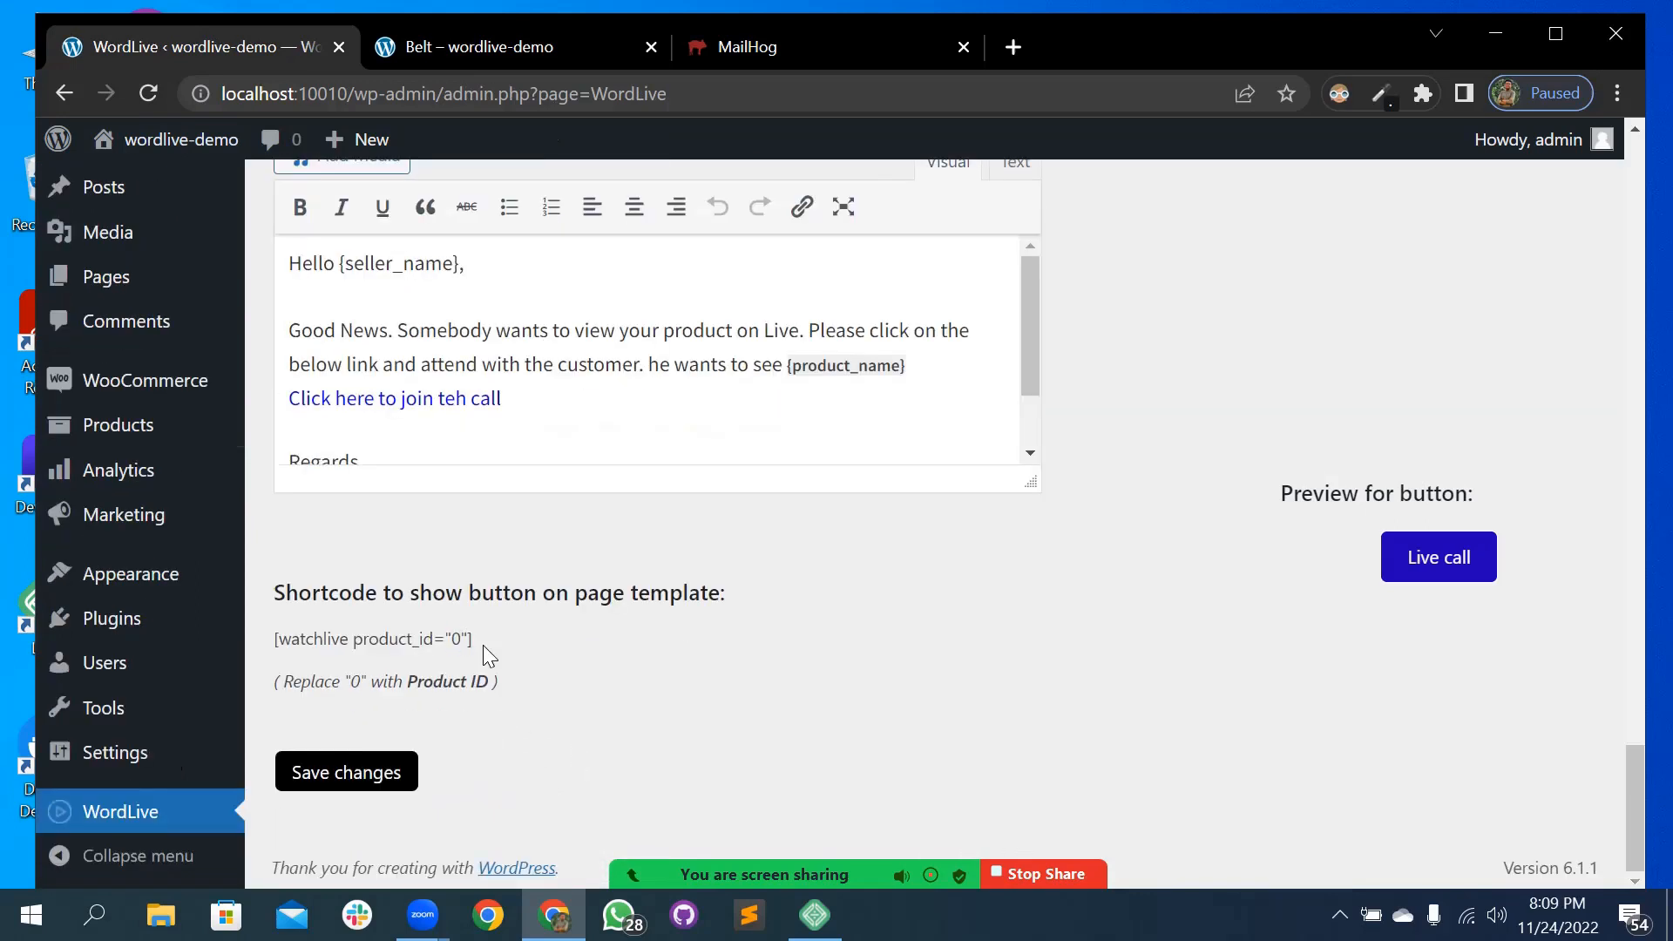
{"action": "left_click_drag", "start_coordinate": [471, 647], "coordinate": [272, 640]}
{"action": "left_click", "coordinate": [381, 642]}
{"action": "left_click_drag", "start_coordinate": [471, 640], "coordinate": [277, 641]}
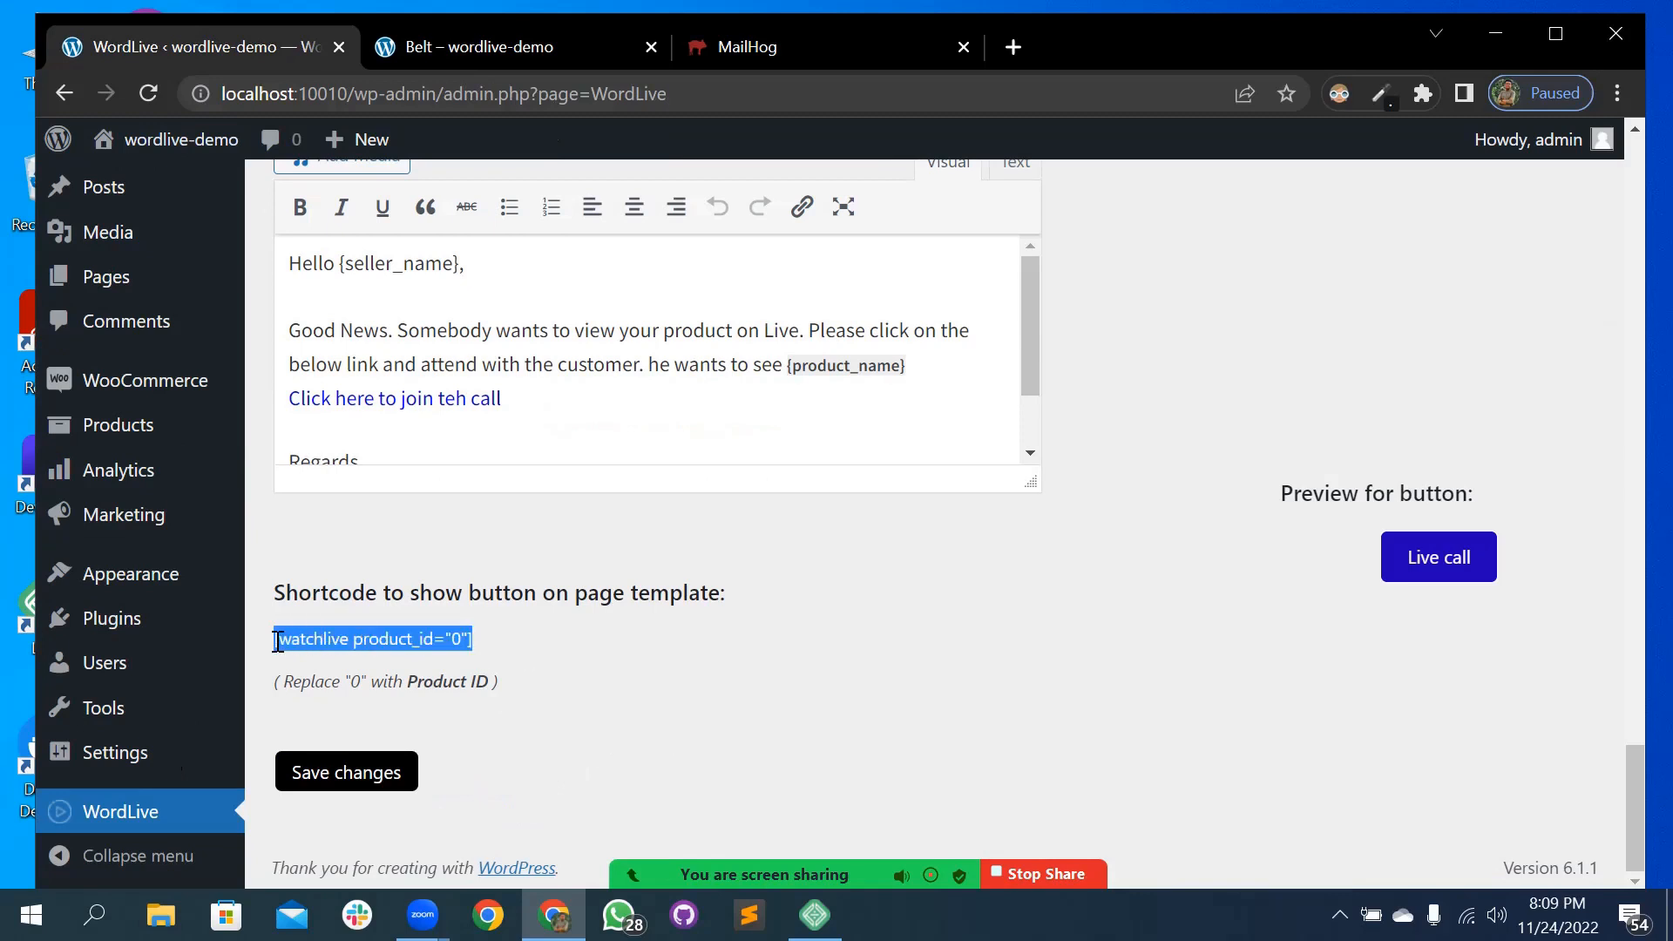
{"action": "right_click", "coordinate": [284, 641]}
{"action": "left_click", "coordinate": [411, 663]}
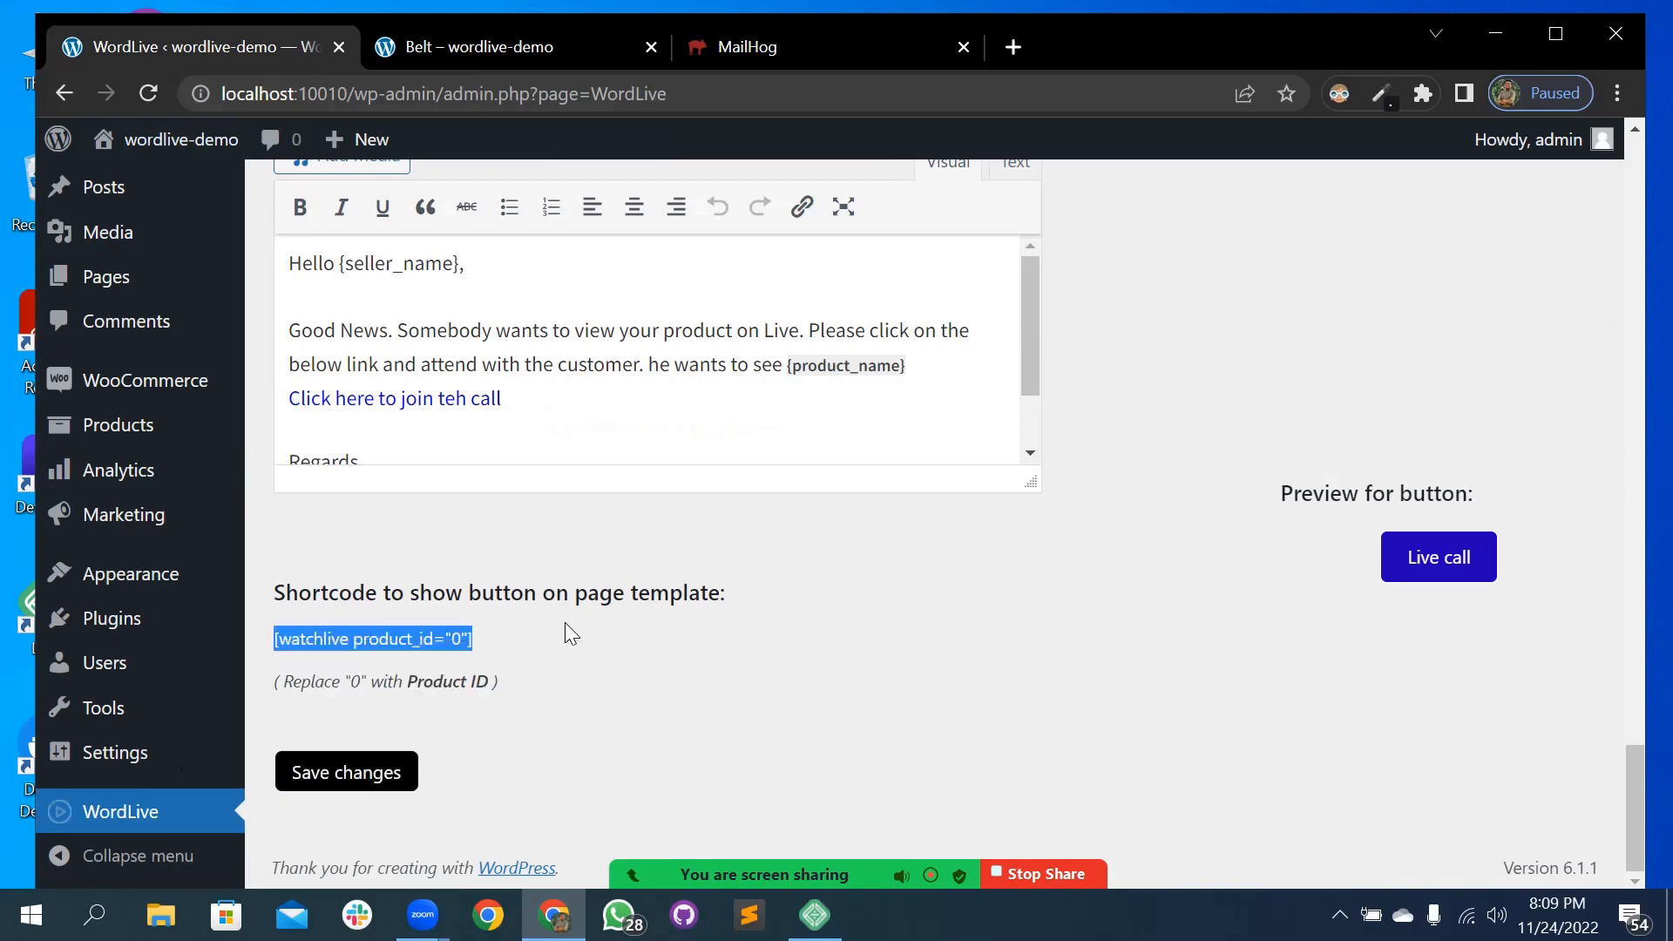
{"action": "left_click", "coordinate": [461, 639]}
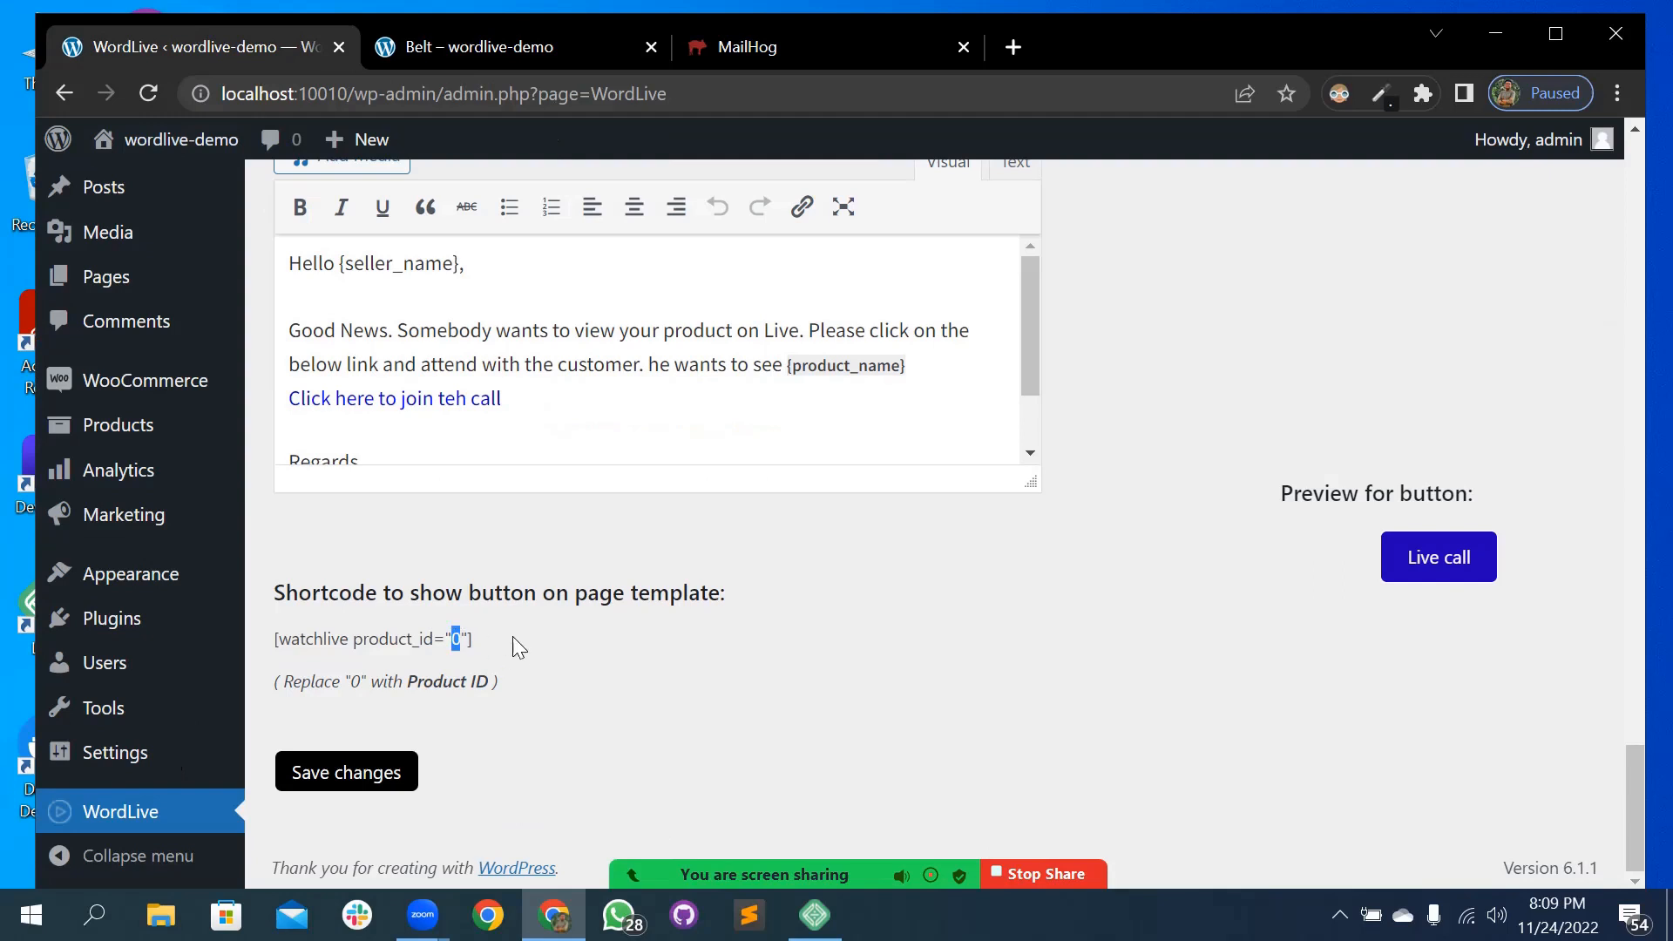
- Review the WordLive settings from the button options through the seller email template to the page template shortcode
{"action": "left_click", "coordinate": [524, 54]}
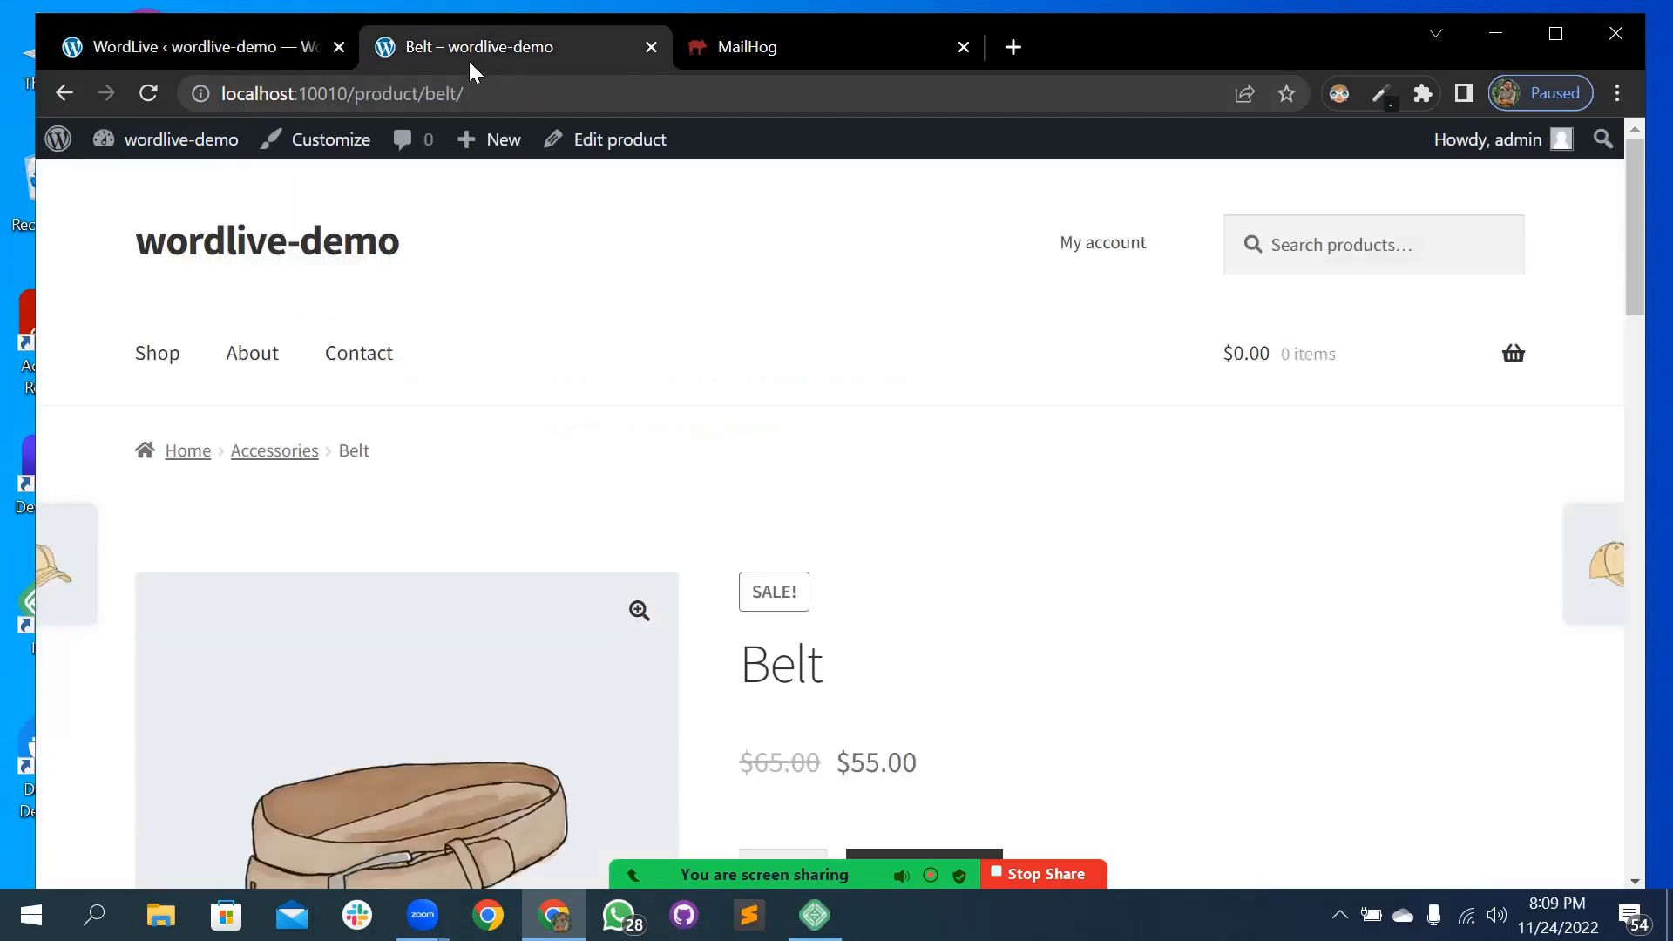
{"action": "left_click", "coordinate": [221, 52]}
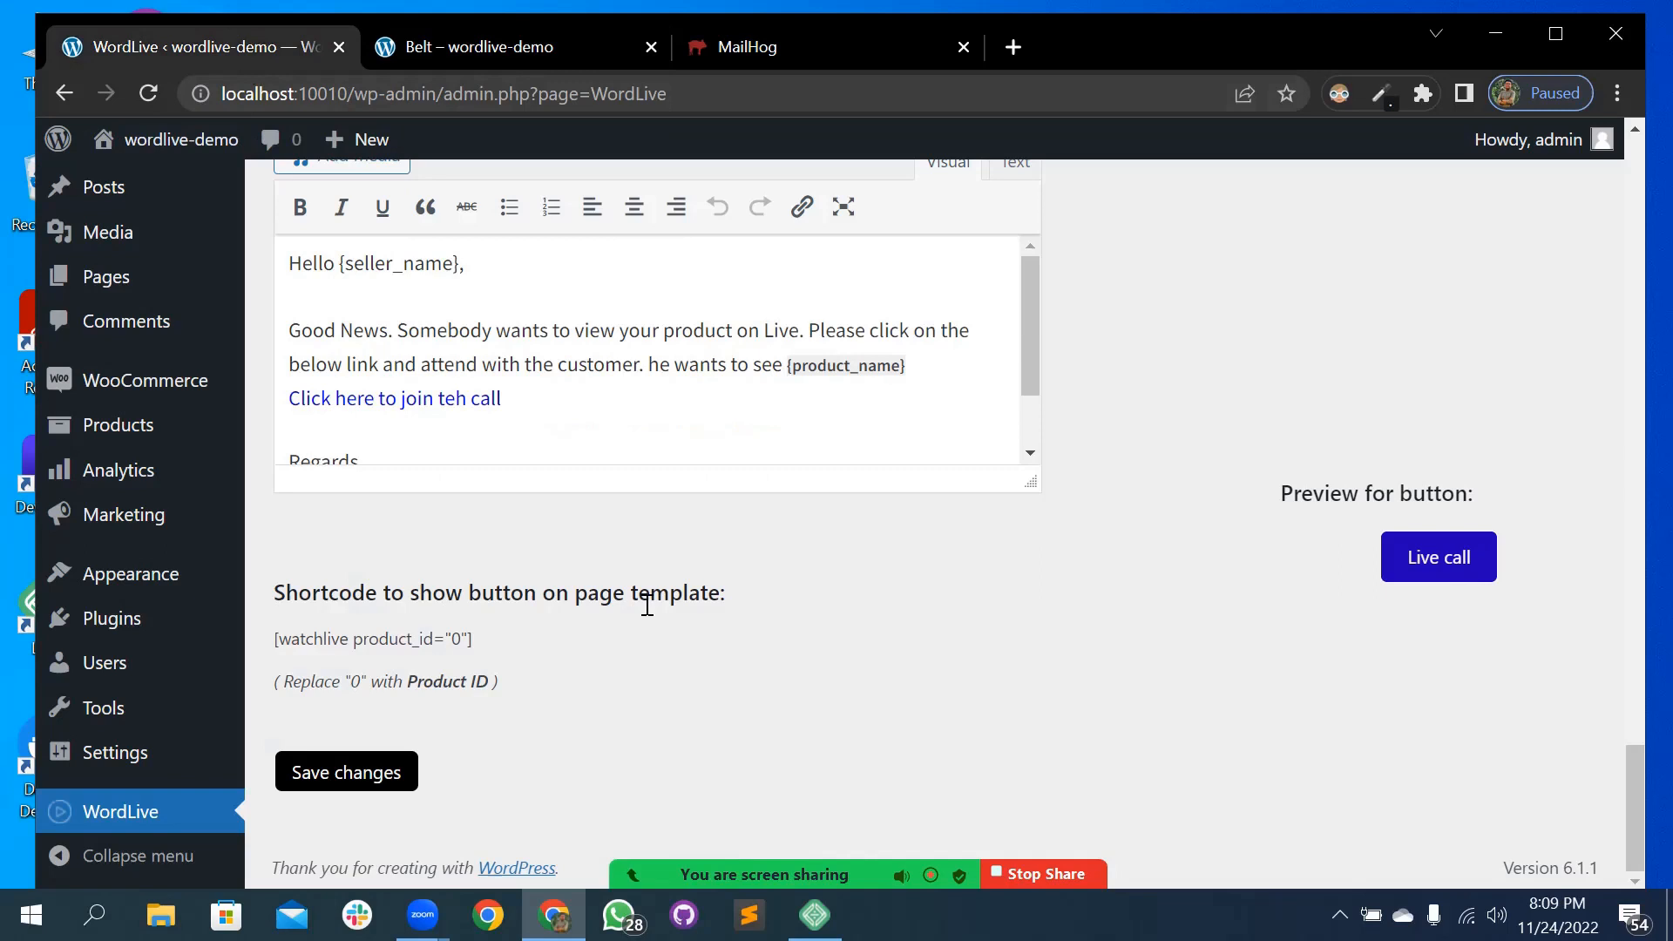
{"action": "scroll", "coordinate": [1028, 635], "scroll_direction": "up", "scroll_amount": 20}
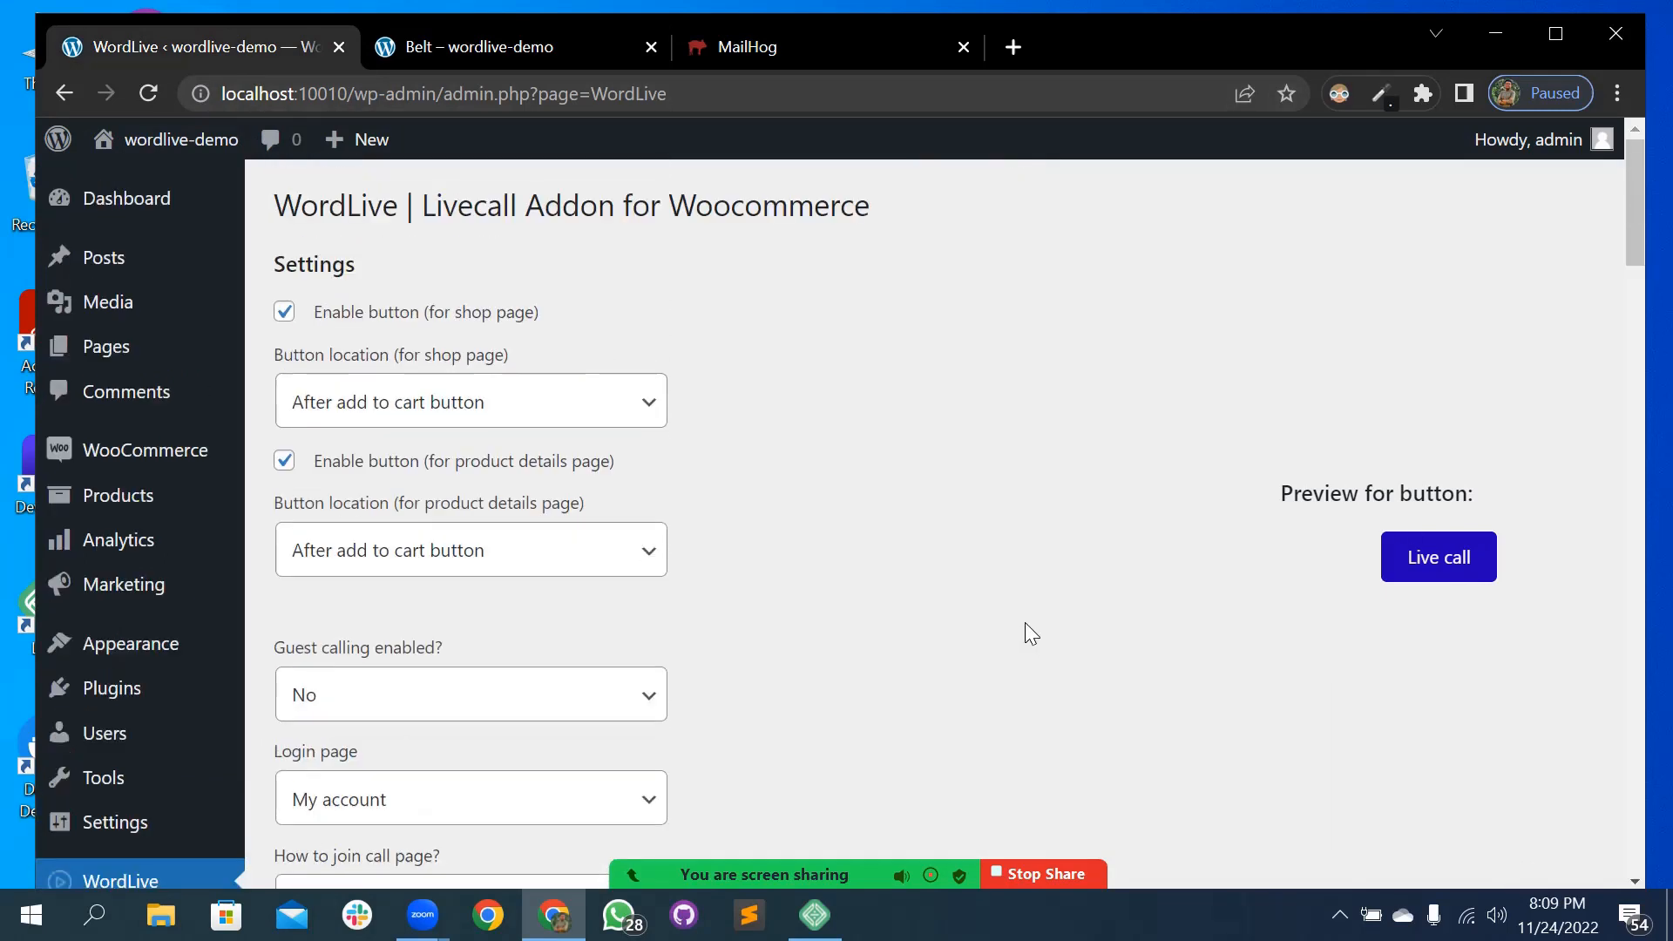
{"action": "scroll", "coordinate": [1026, 624], "scroll_direction": "down", "scroll_amount": 20}
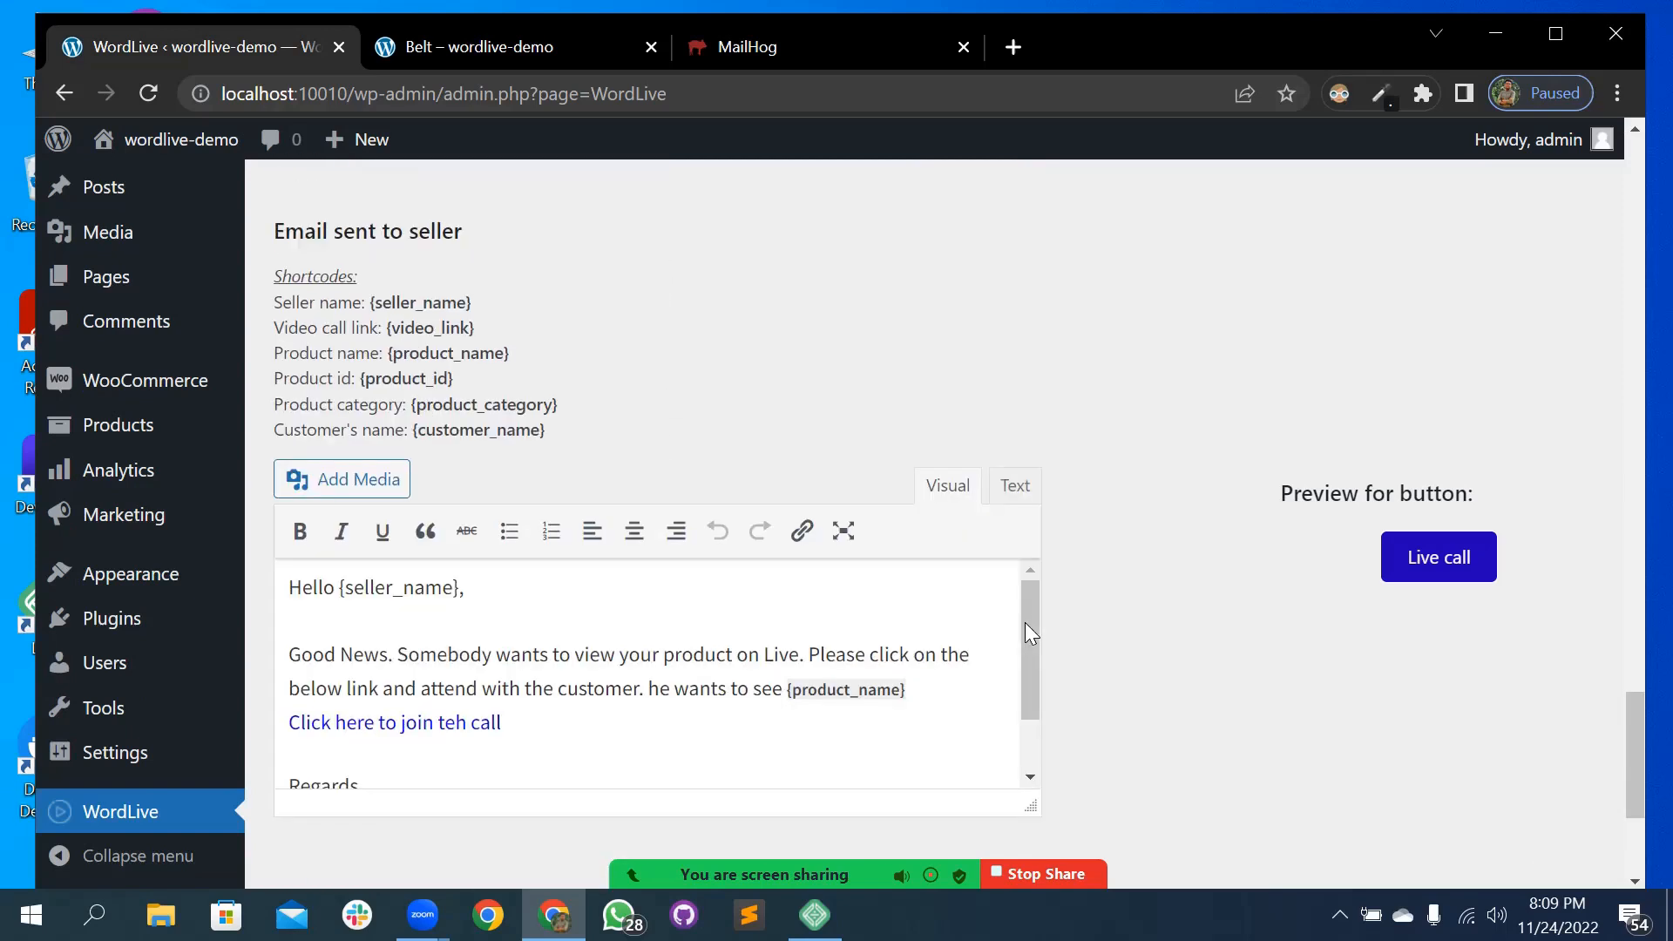
{"action": "scroll", "coordinate": [1024, 622], "scroll_direction": "down", "scroll_amount": 4}
{"action": "scroll", "coordinate": [897, 362], "scroll_direction": "down", "scroll_amount": 1}
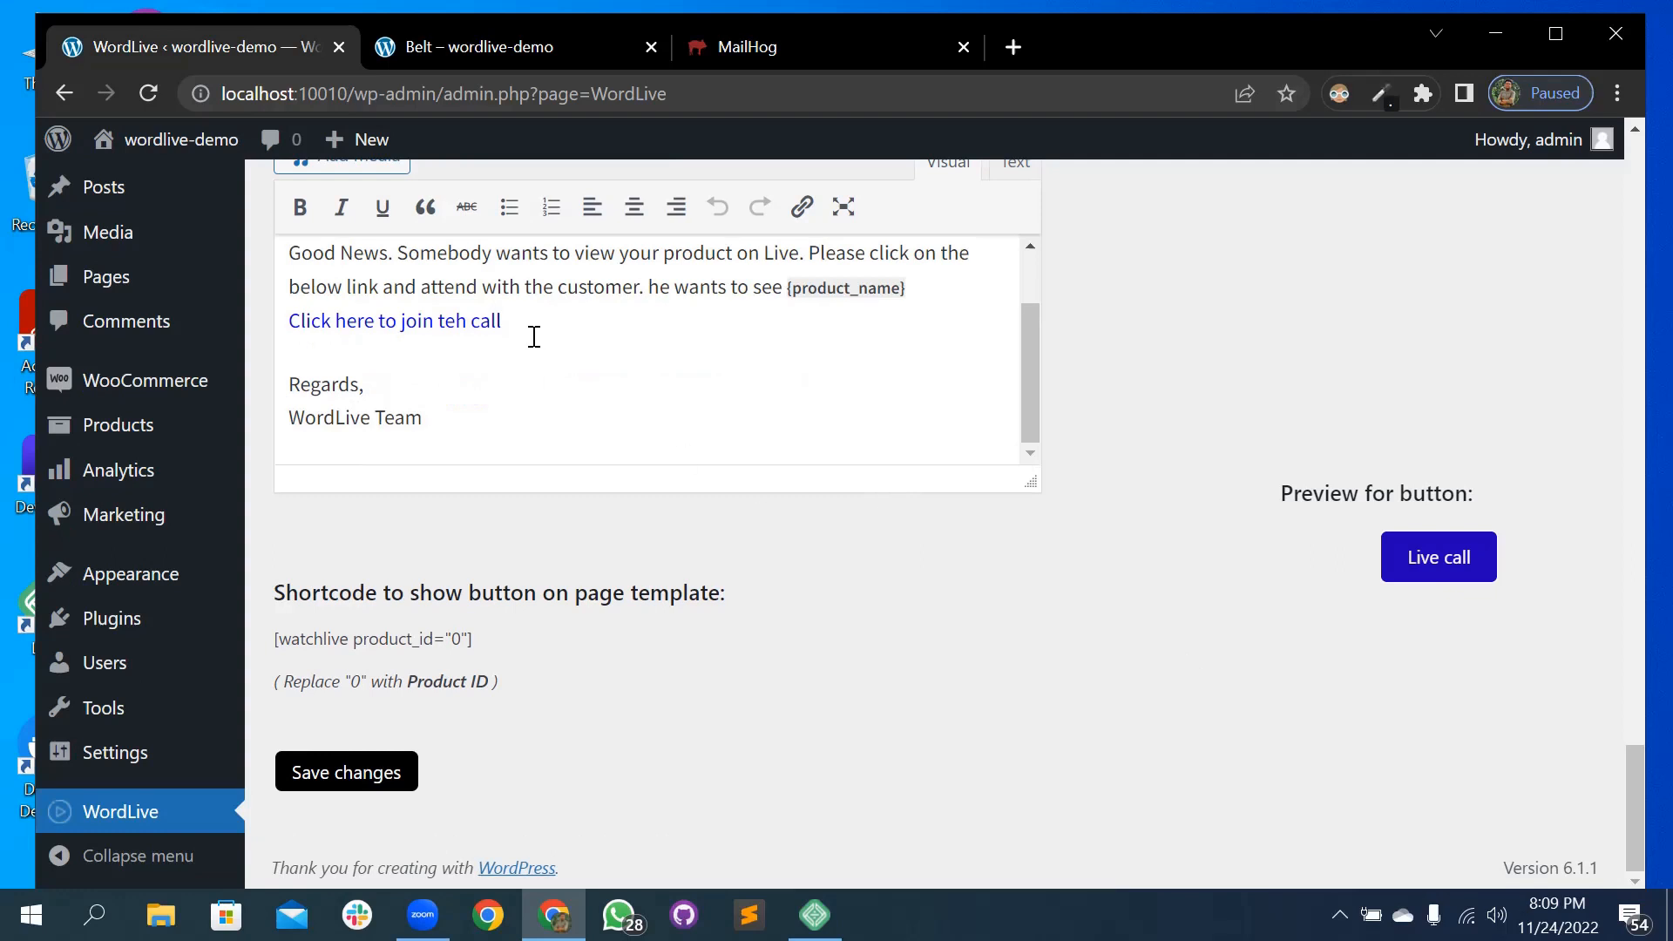
{"action": "scroll", "coordinate": [525, 540], "scroll_direction": "up", "scroll_amount": 3}
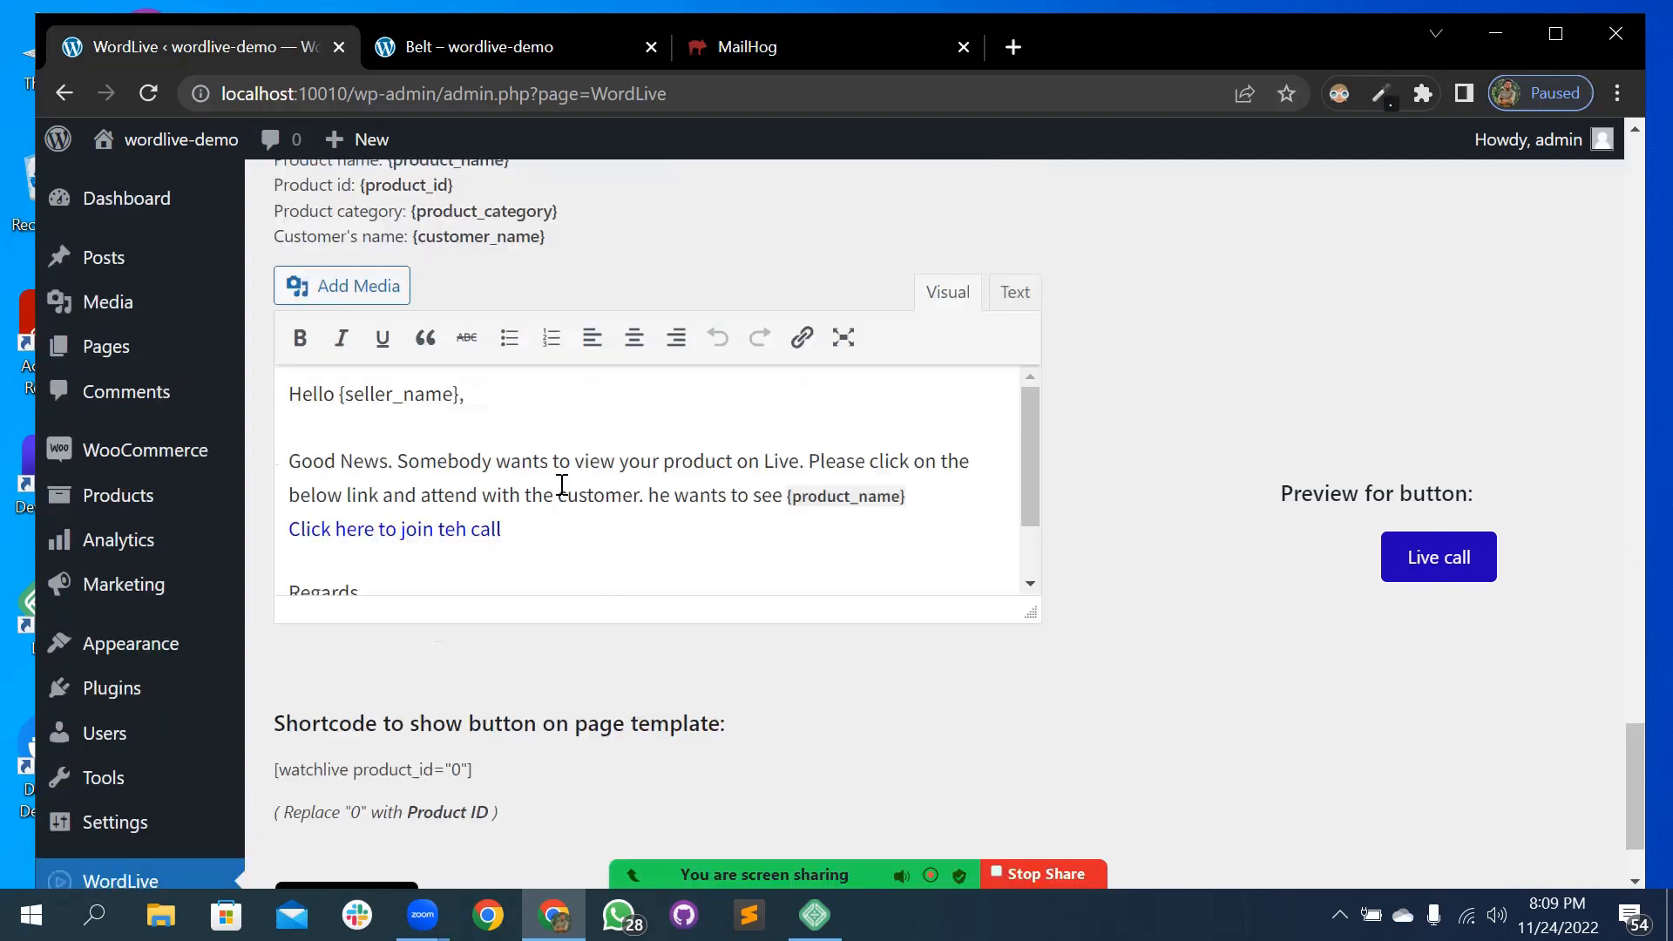
- Open the store's shop page and look over the Live call buttons beneath the listed products
{"action": "left_click", "coordinate": [498, 44]}
{"action": "left_click", "coordinate": [155, 357]}
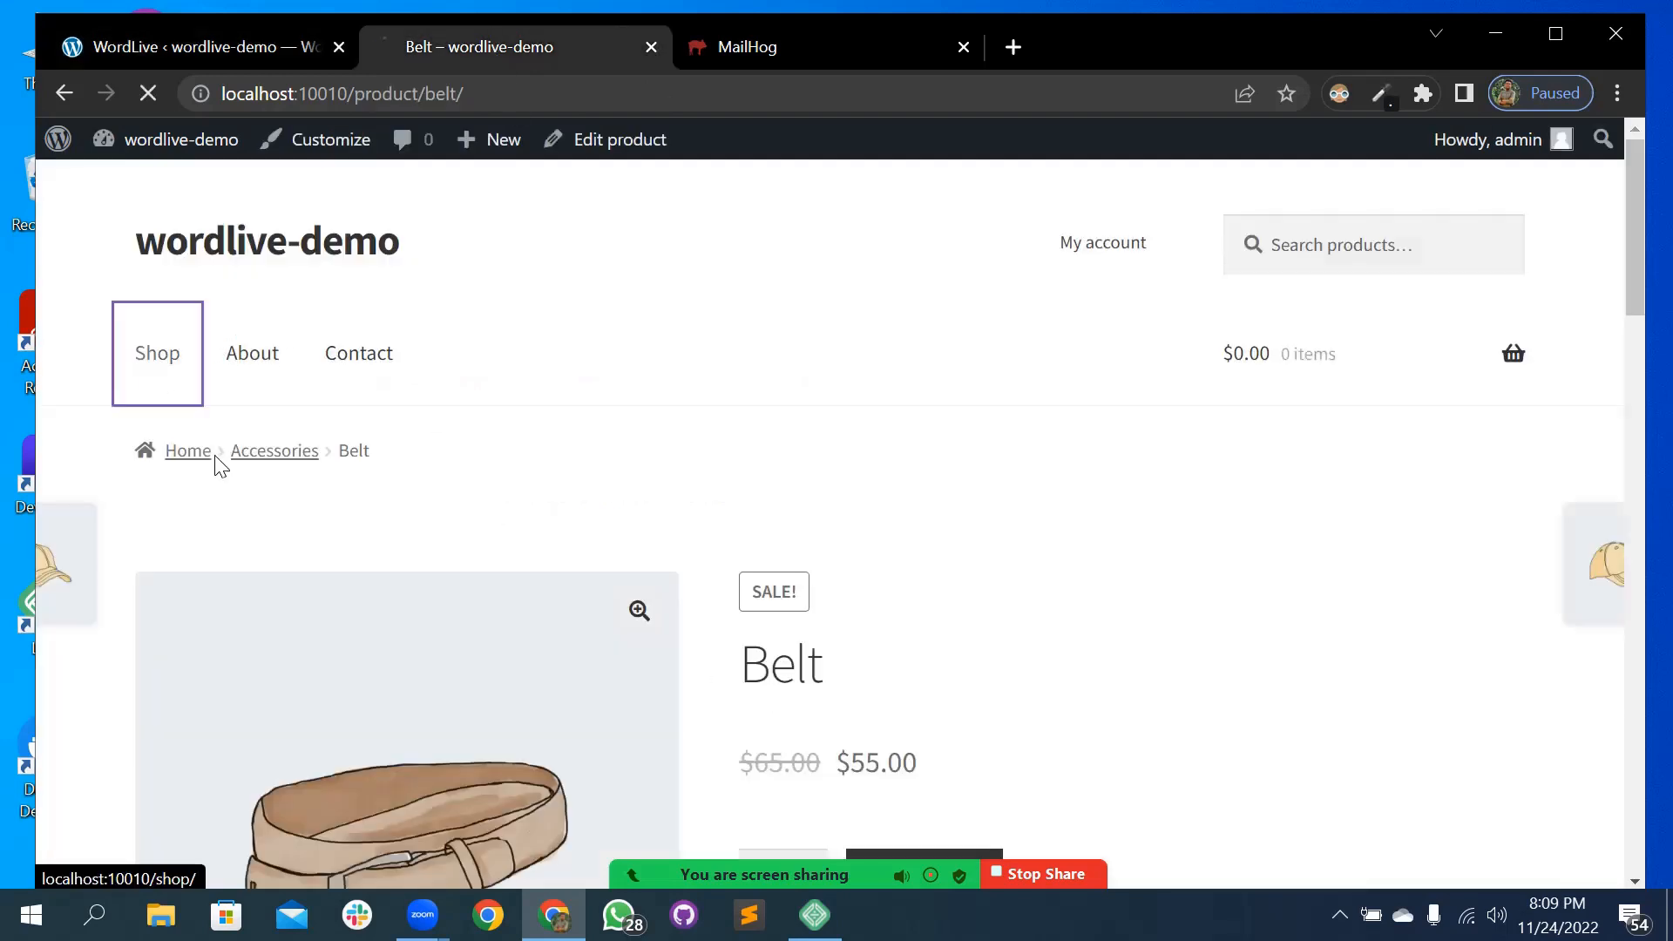
{"action": "scroll", "coordinate": [451, 458], "scroll_direction": "down", "scroll_amount": 8}
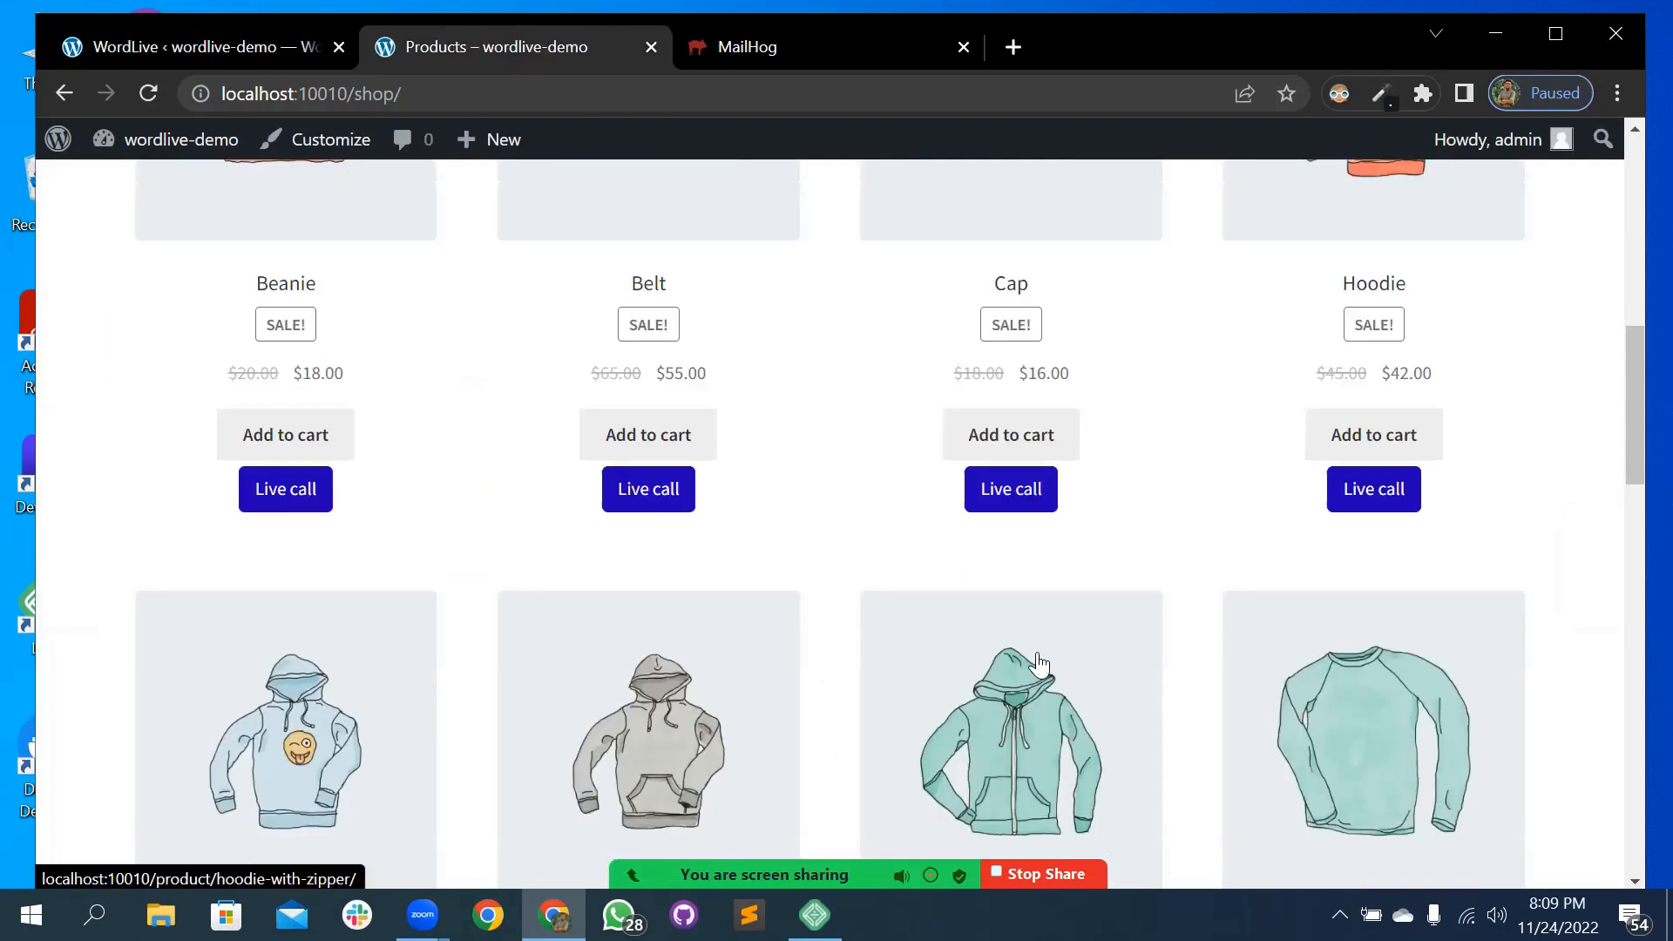
{"action": "scroll", "coordinate": [479, 436], "scroll_direction": "up", "scroll_amount": 1}
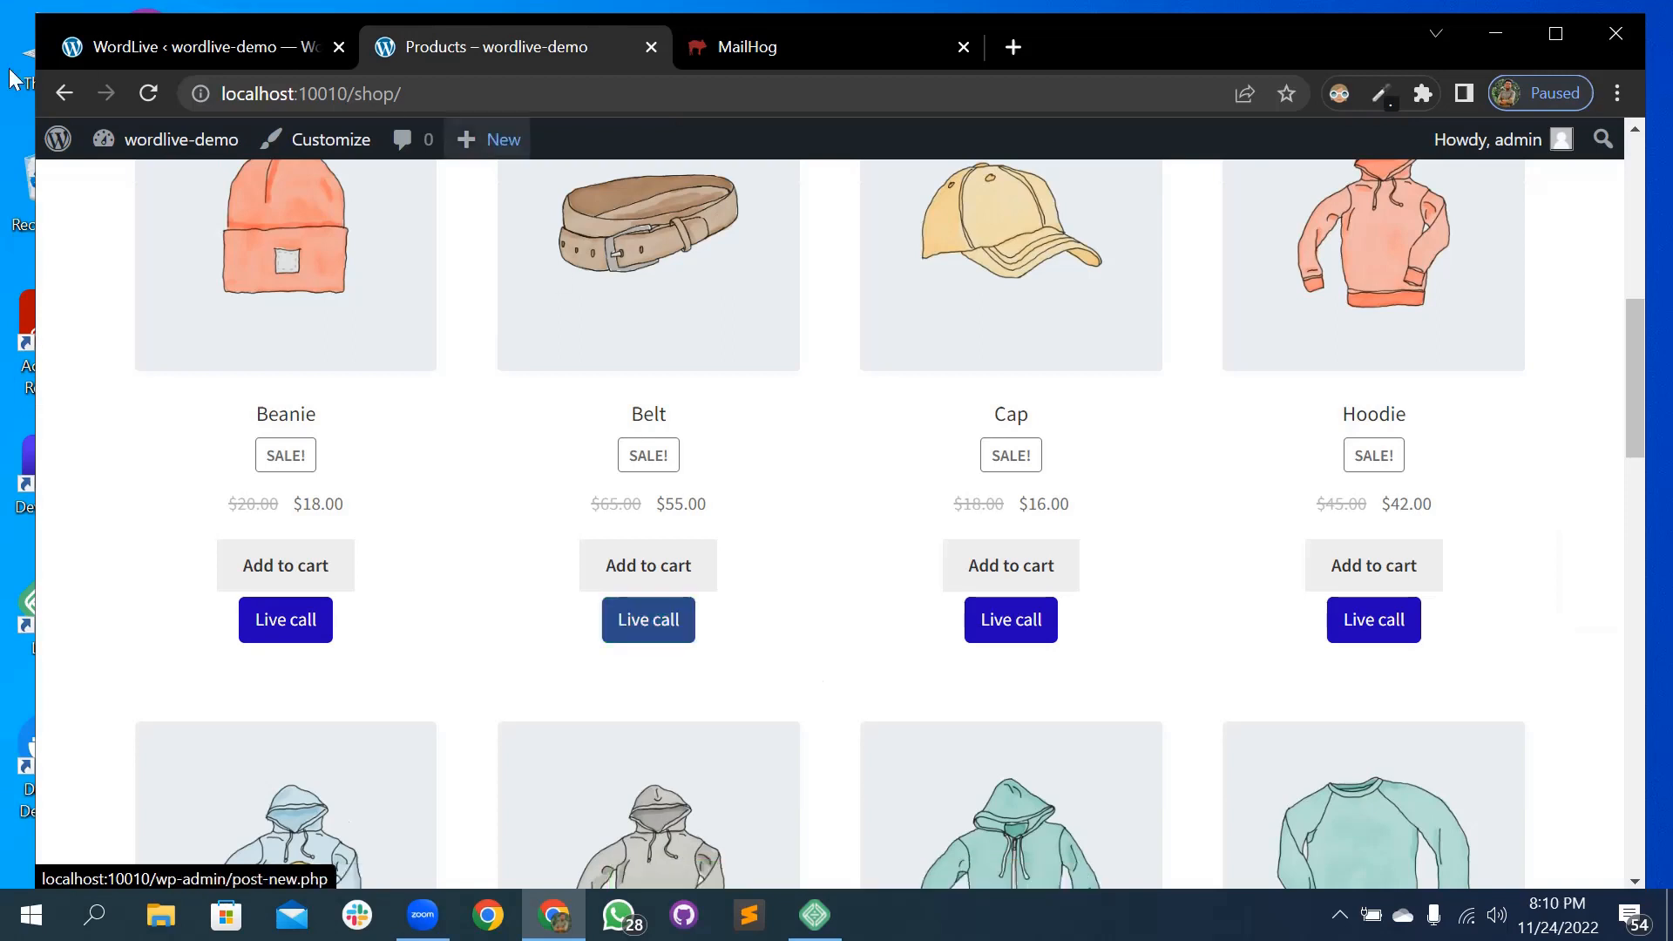
- Compare the WordLive settings page with the shop's product listing, finishing on the seller email template and shortcode settings
{"action": "left_click", "coordinate": [210, 47]}
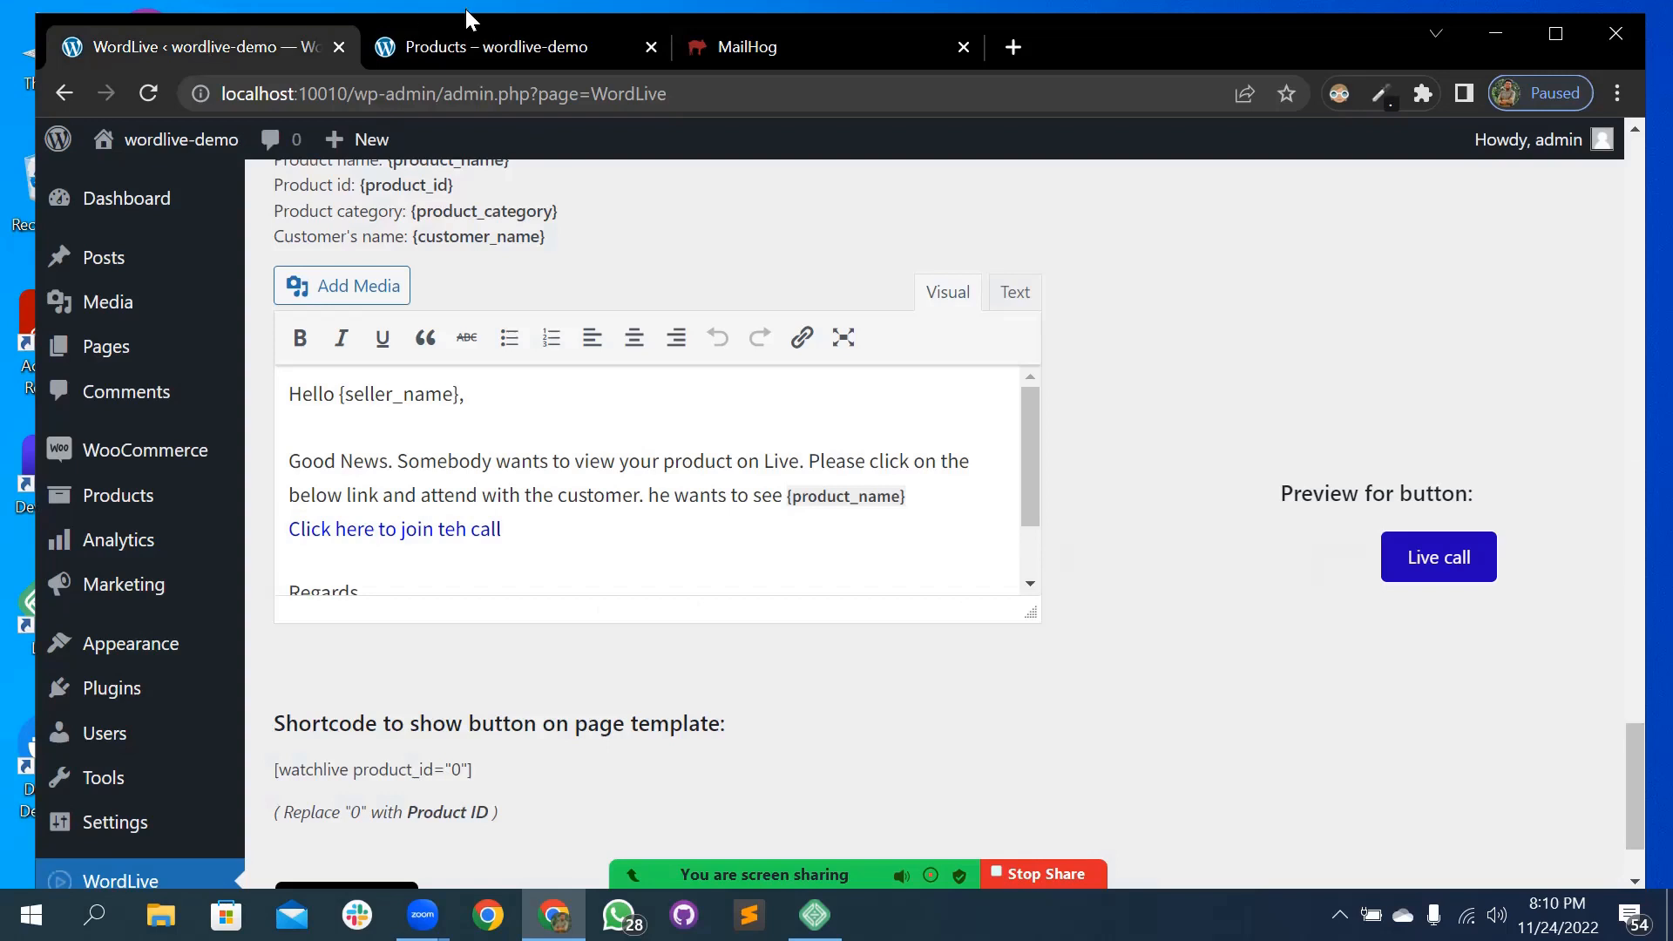
{"action": "left_click", "coordinate": [419, 49]}
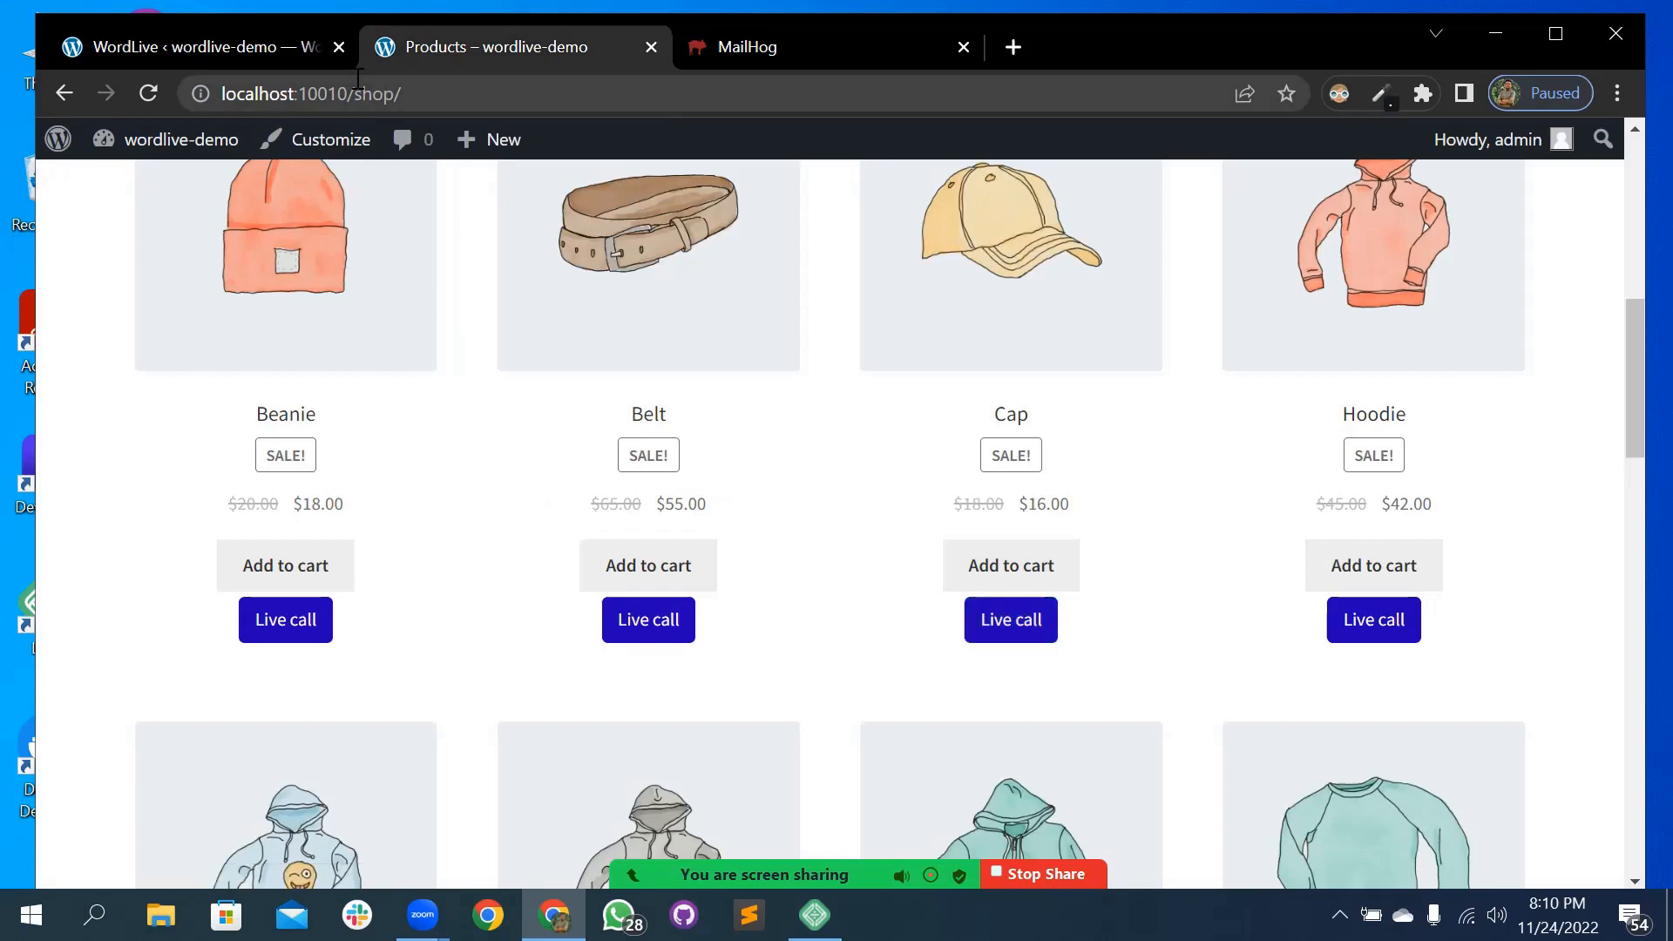
{"action": "left_click", "coordinate": [294, 49]}
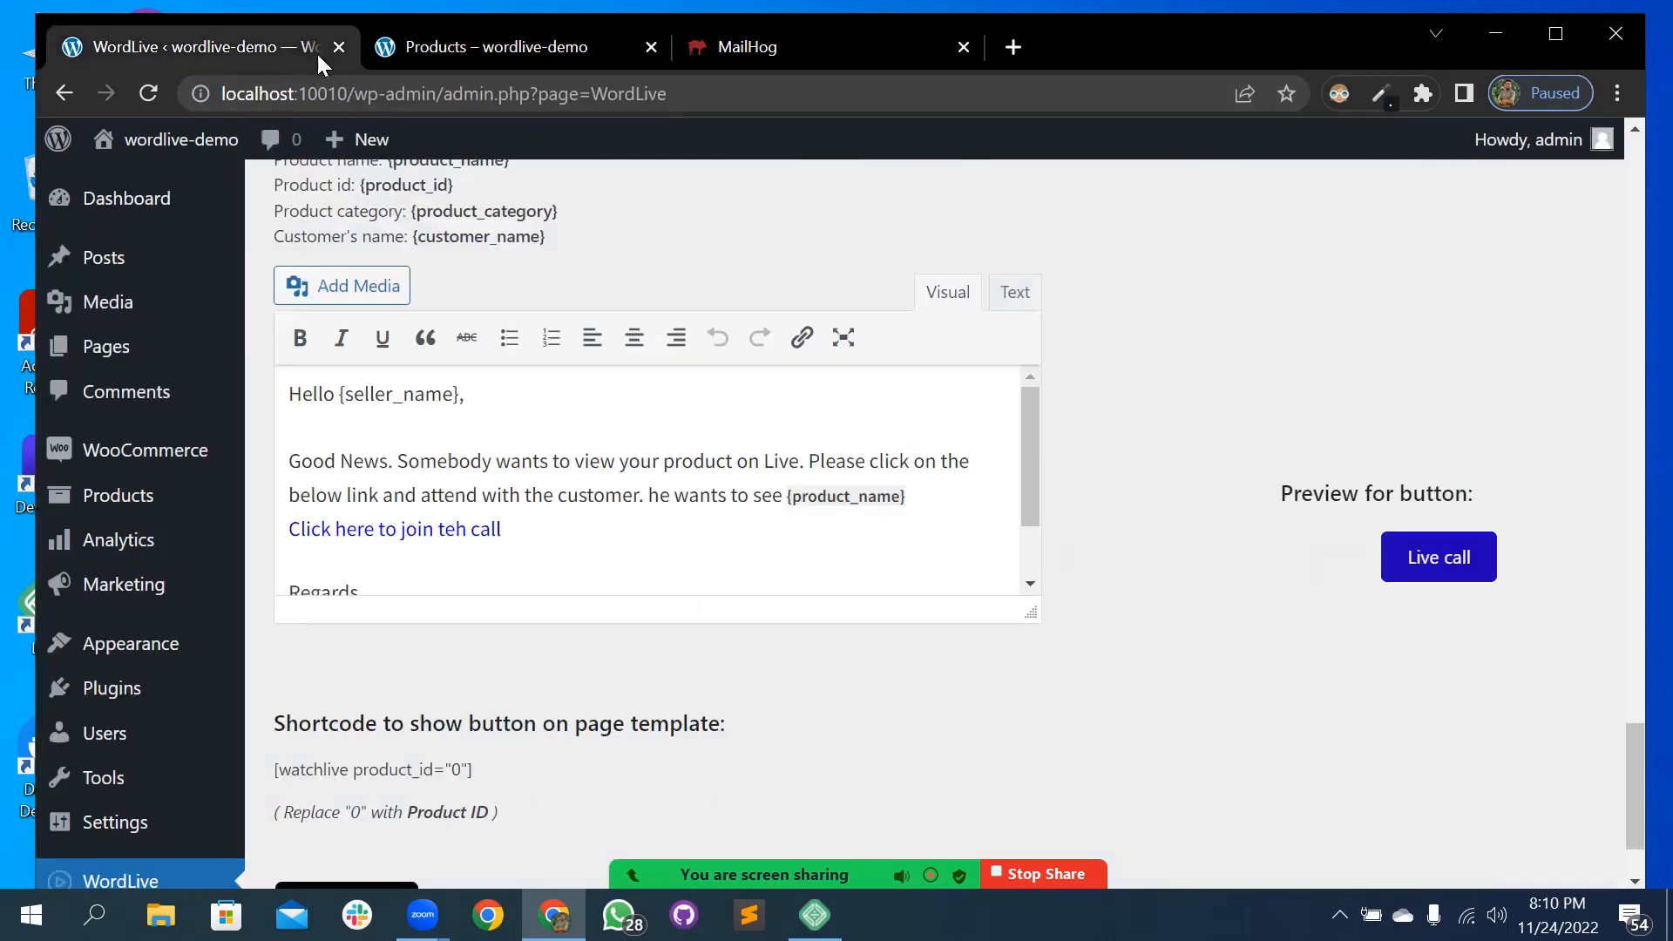
{"action": "left_click", "coordinate": [451, 46]}
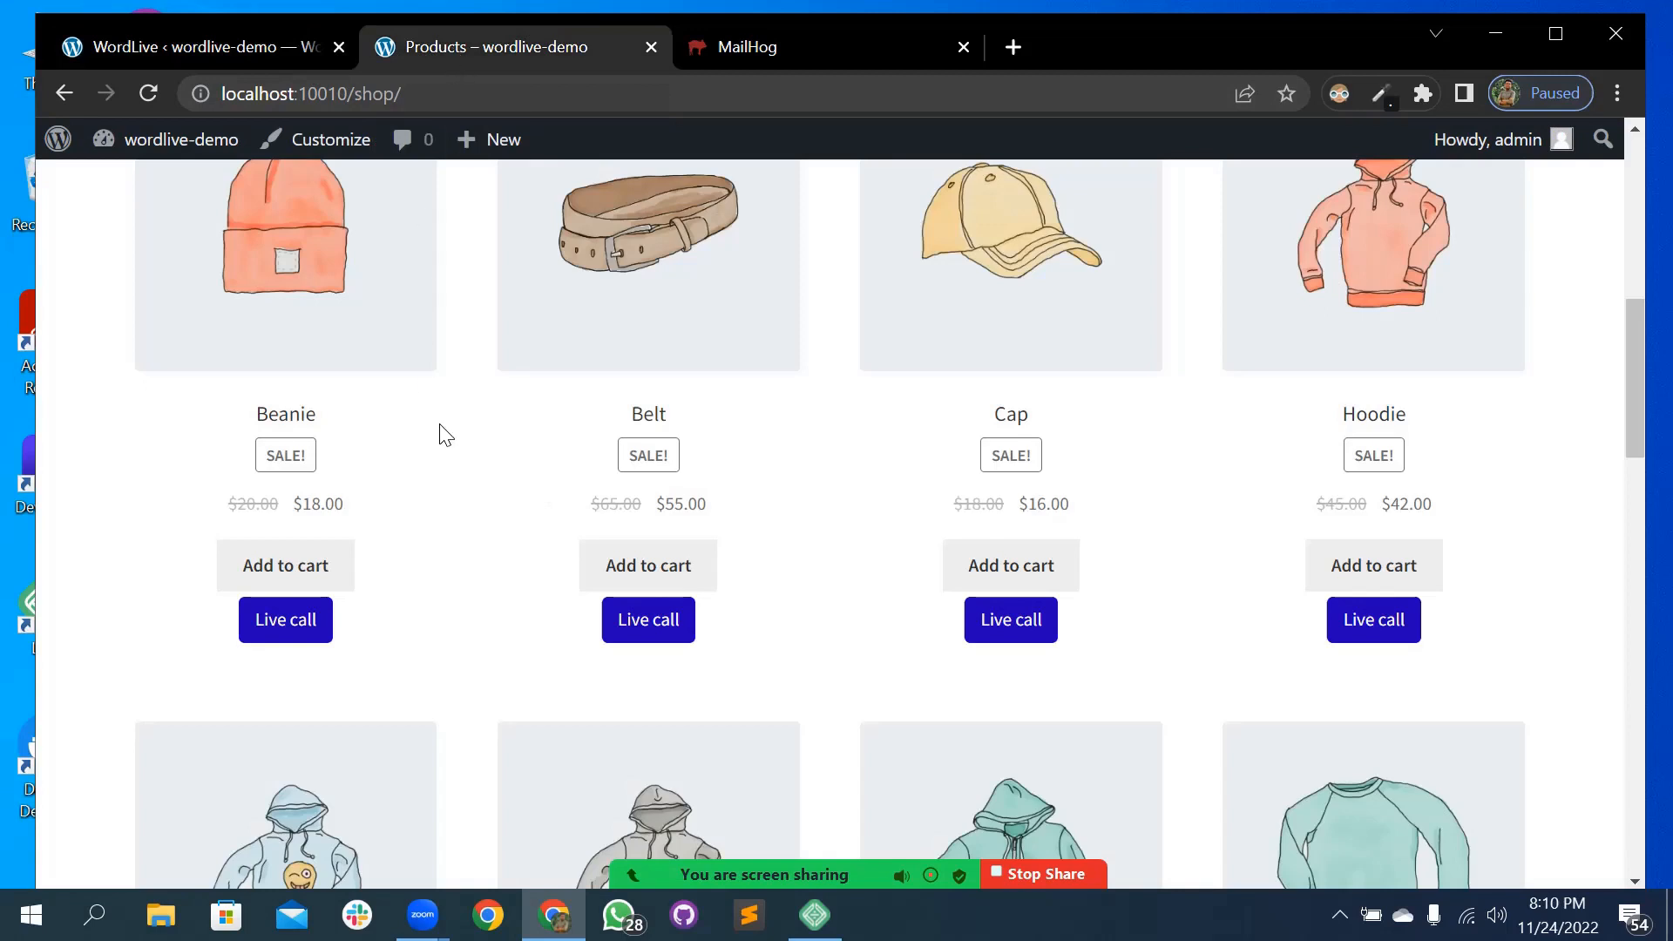
{"action": "left_click", "coordinate": [251, 48]}
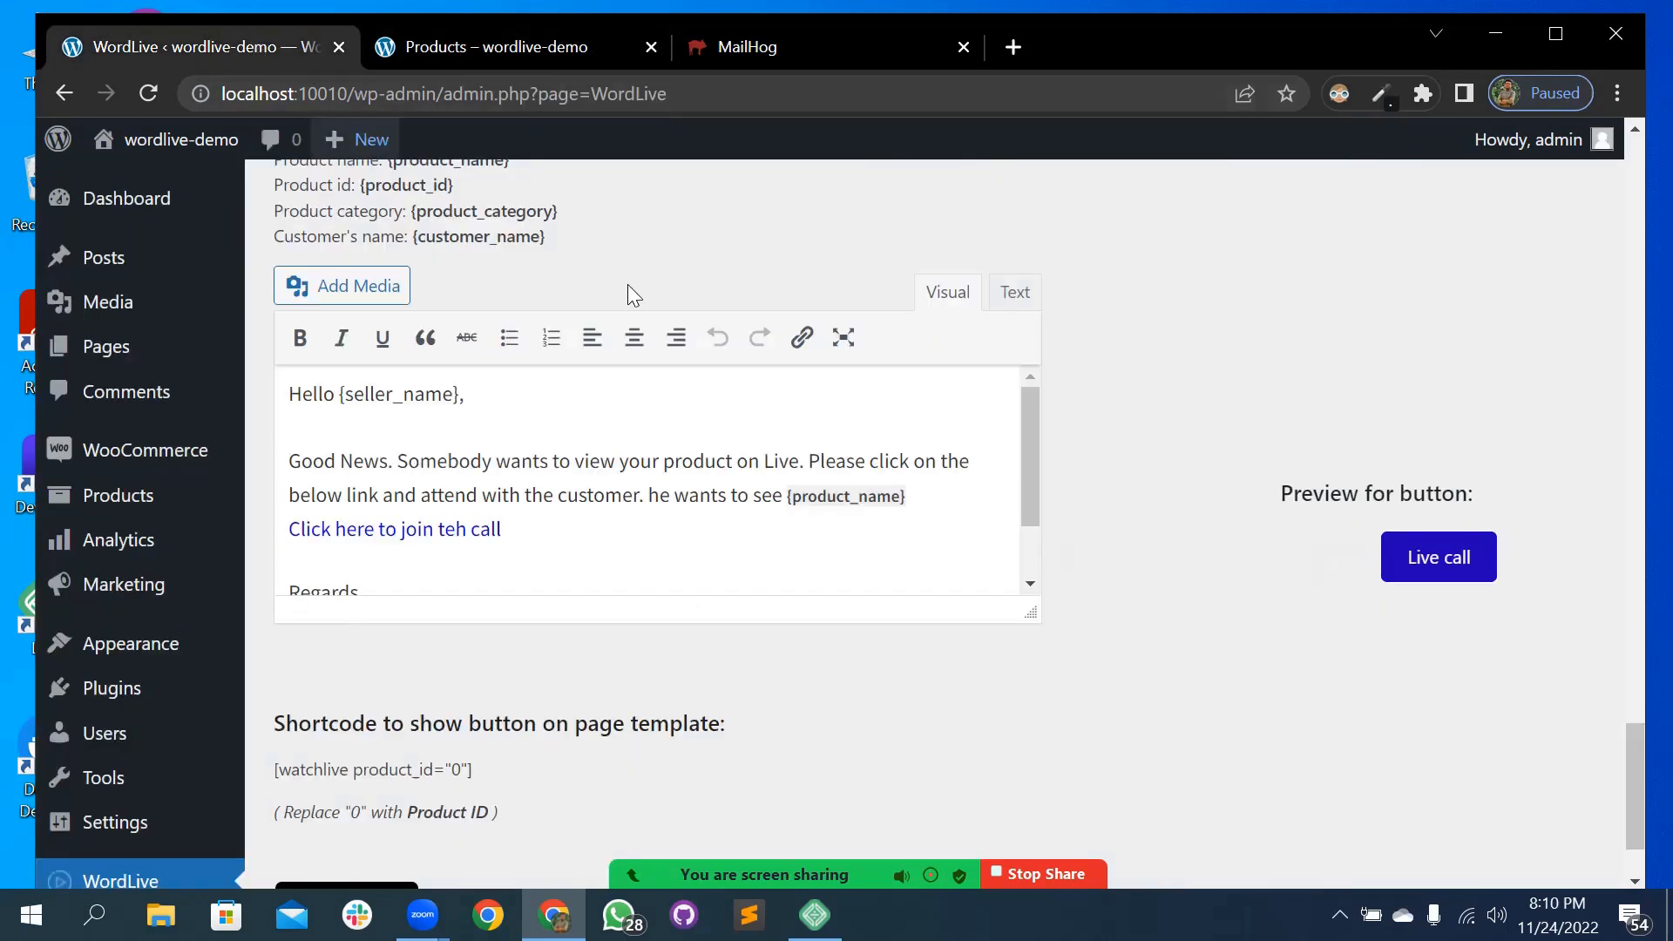